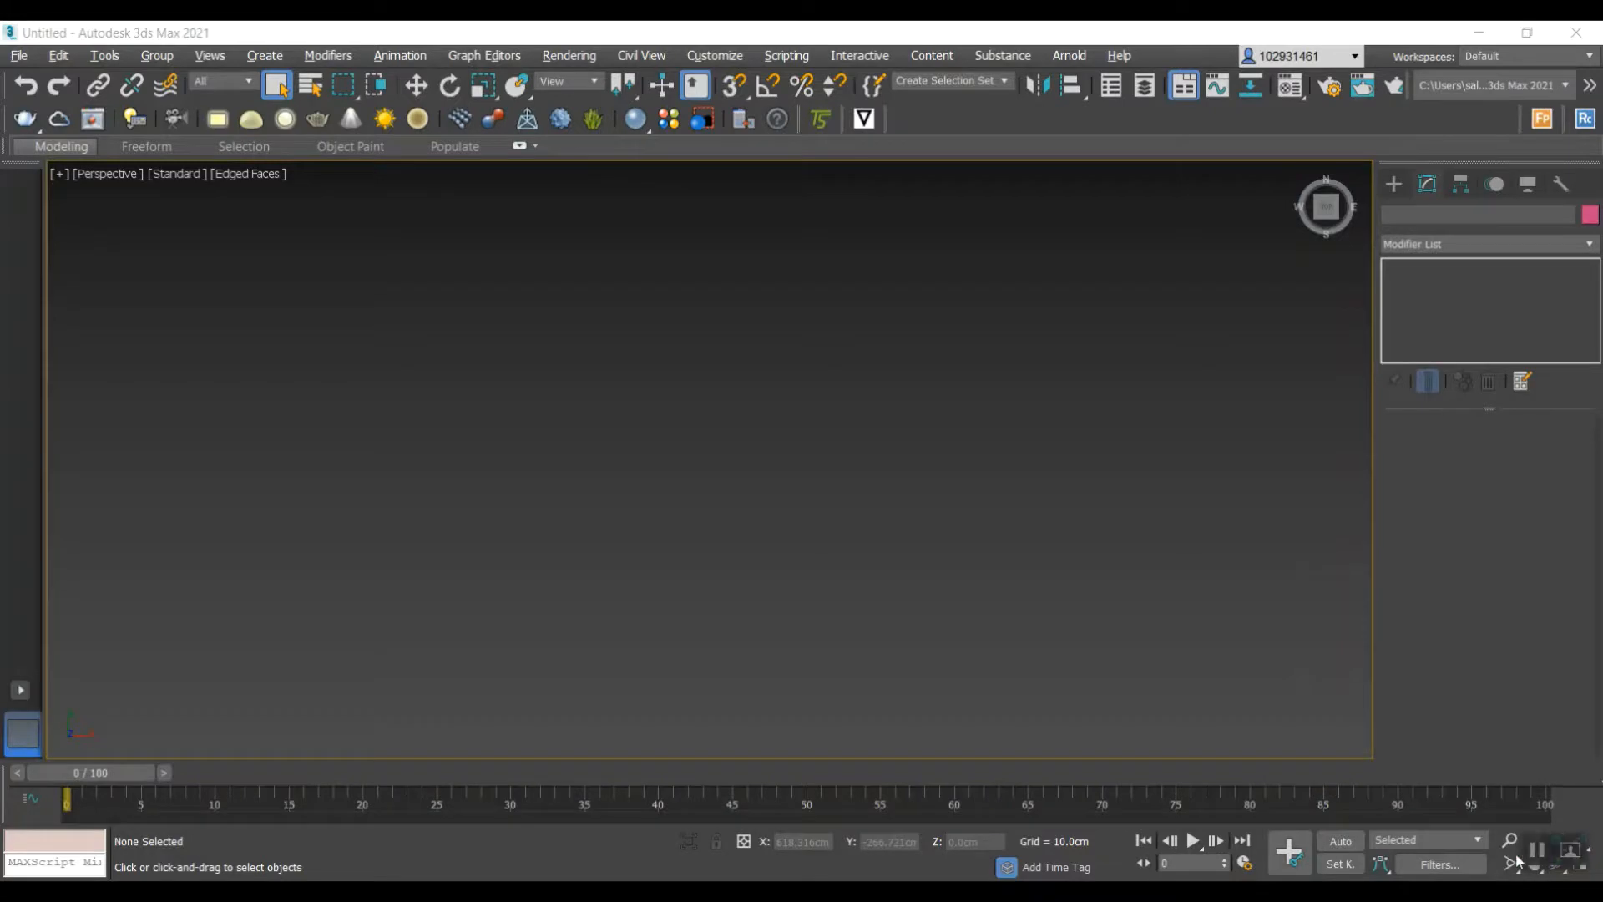
# - Create a standard primitive plane about 2434 cm long and 4074 cm wide
pyautogui.click(1399, 187)
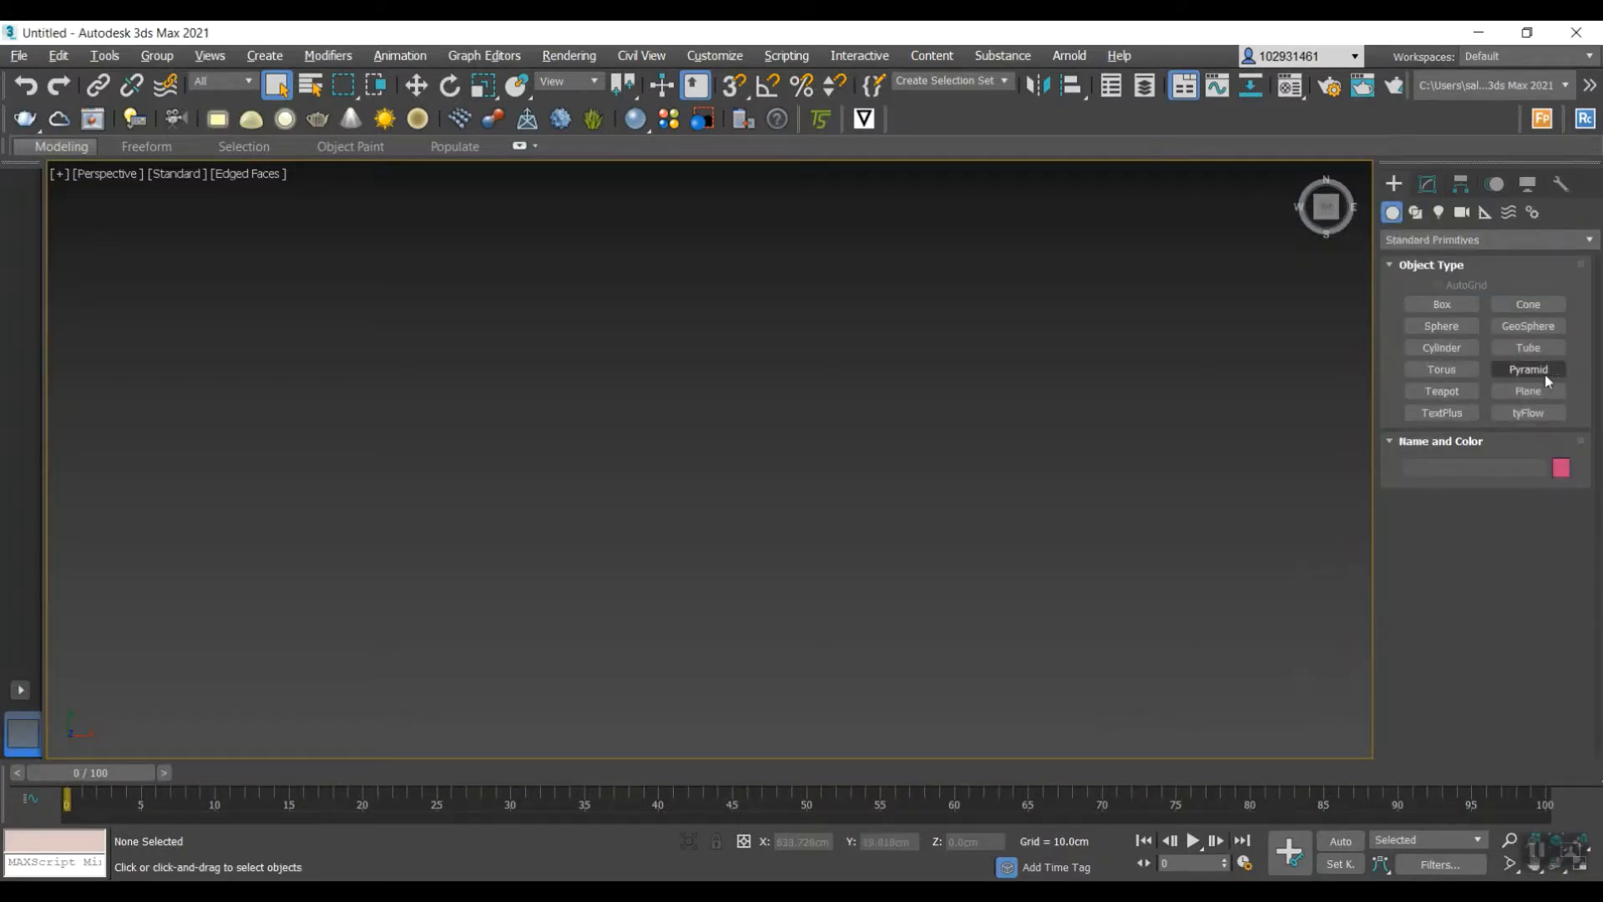
pyautogui.click(1503, 391)
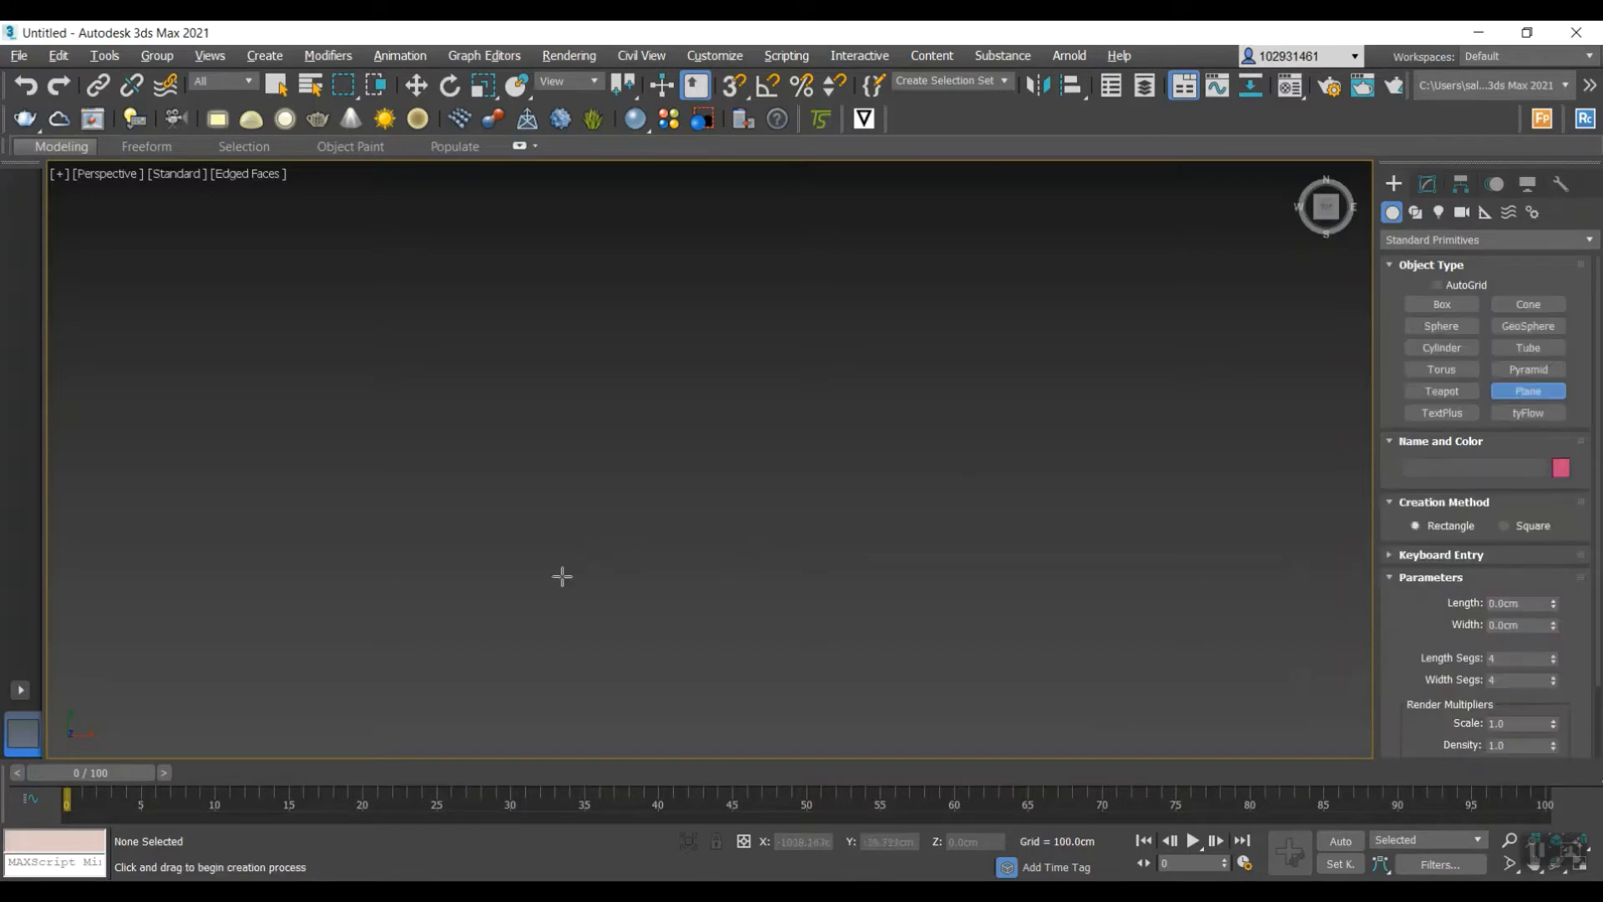
pyautogui.moveTo(1094, 314); pyautogui.dragTo(393, 732)
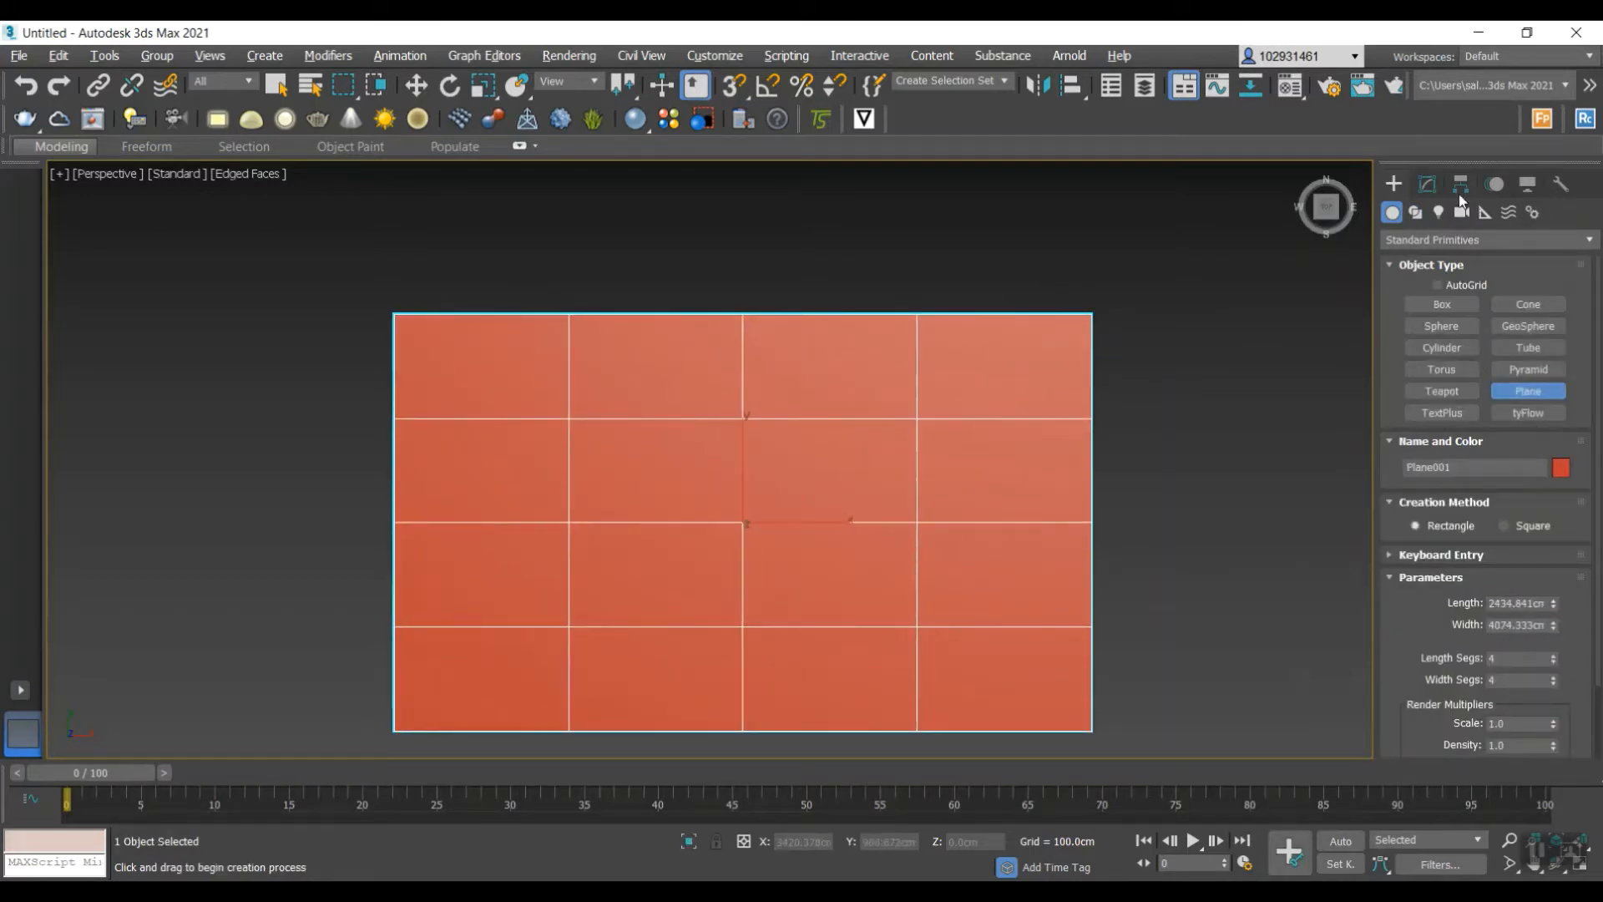
# - Set the plane's length and width both to 200 cm
pyautogui.click(1426, 183)
pyautogui.doubleClick(1503, 451)
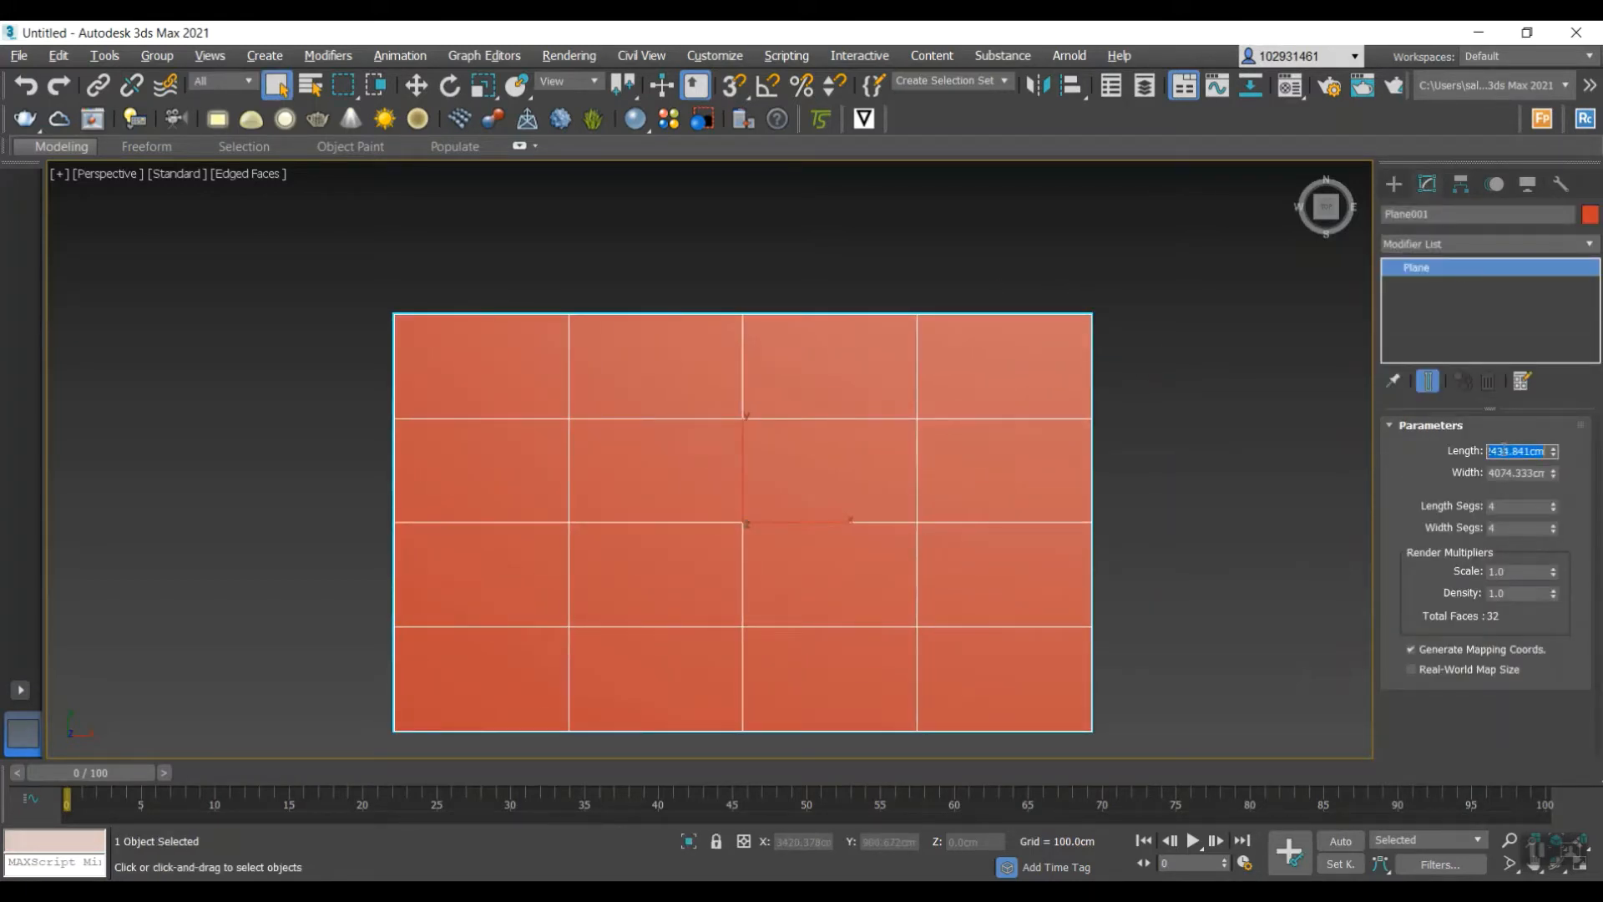
pyautogui.write('200')
pyautogui.press('Return')
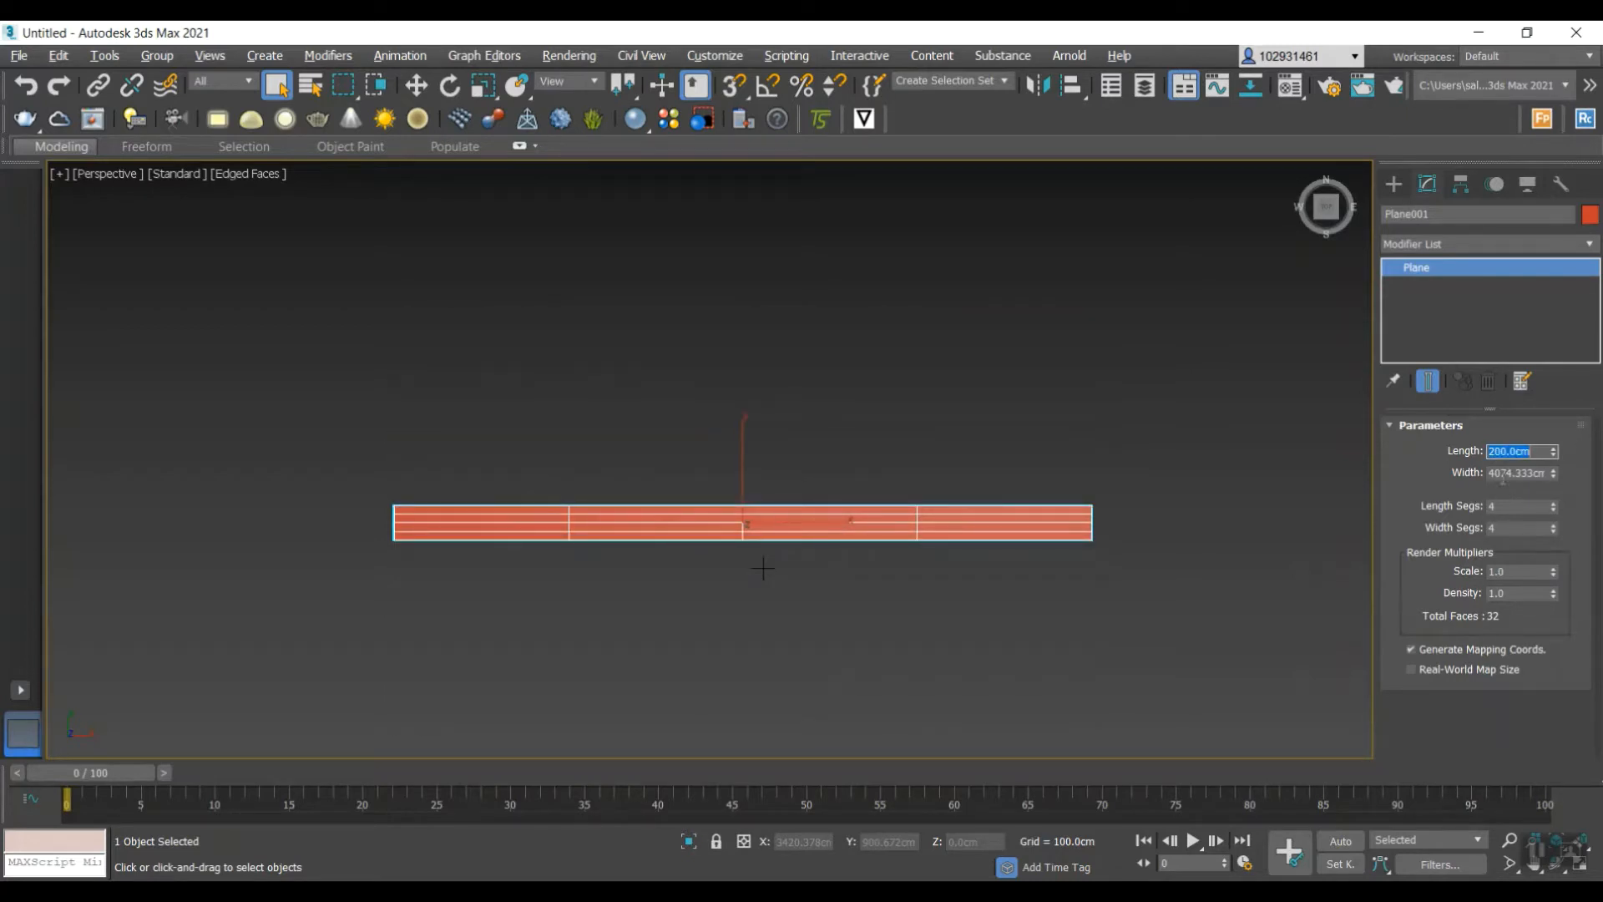
pyautogui.doubleClick(1502, 473)
pyautogui.write('200')
pyautogui.press('Return')
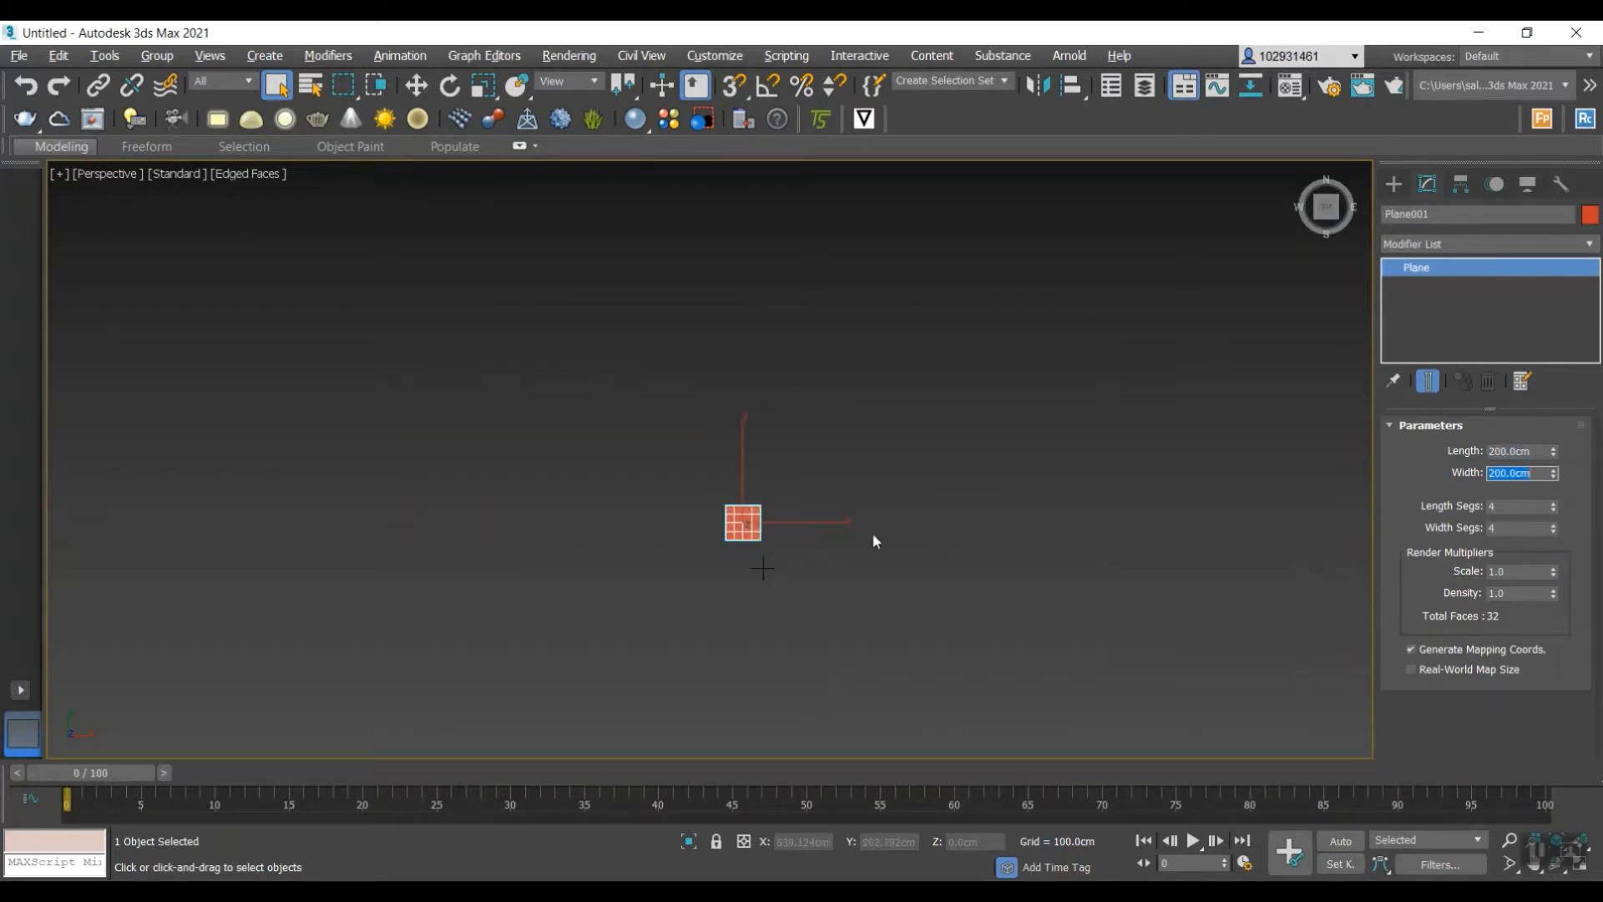
pyautogui.scroll(5, 692, 541)
pyautogui.scroll(2, 692, 542)
pyautogui.scroll(-4, 733, 506)
pyautogui.scroll(1, 735, 536)
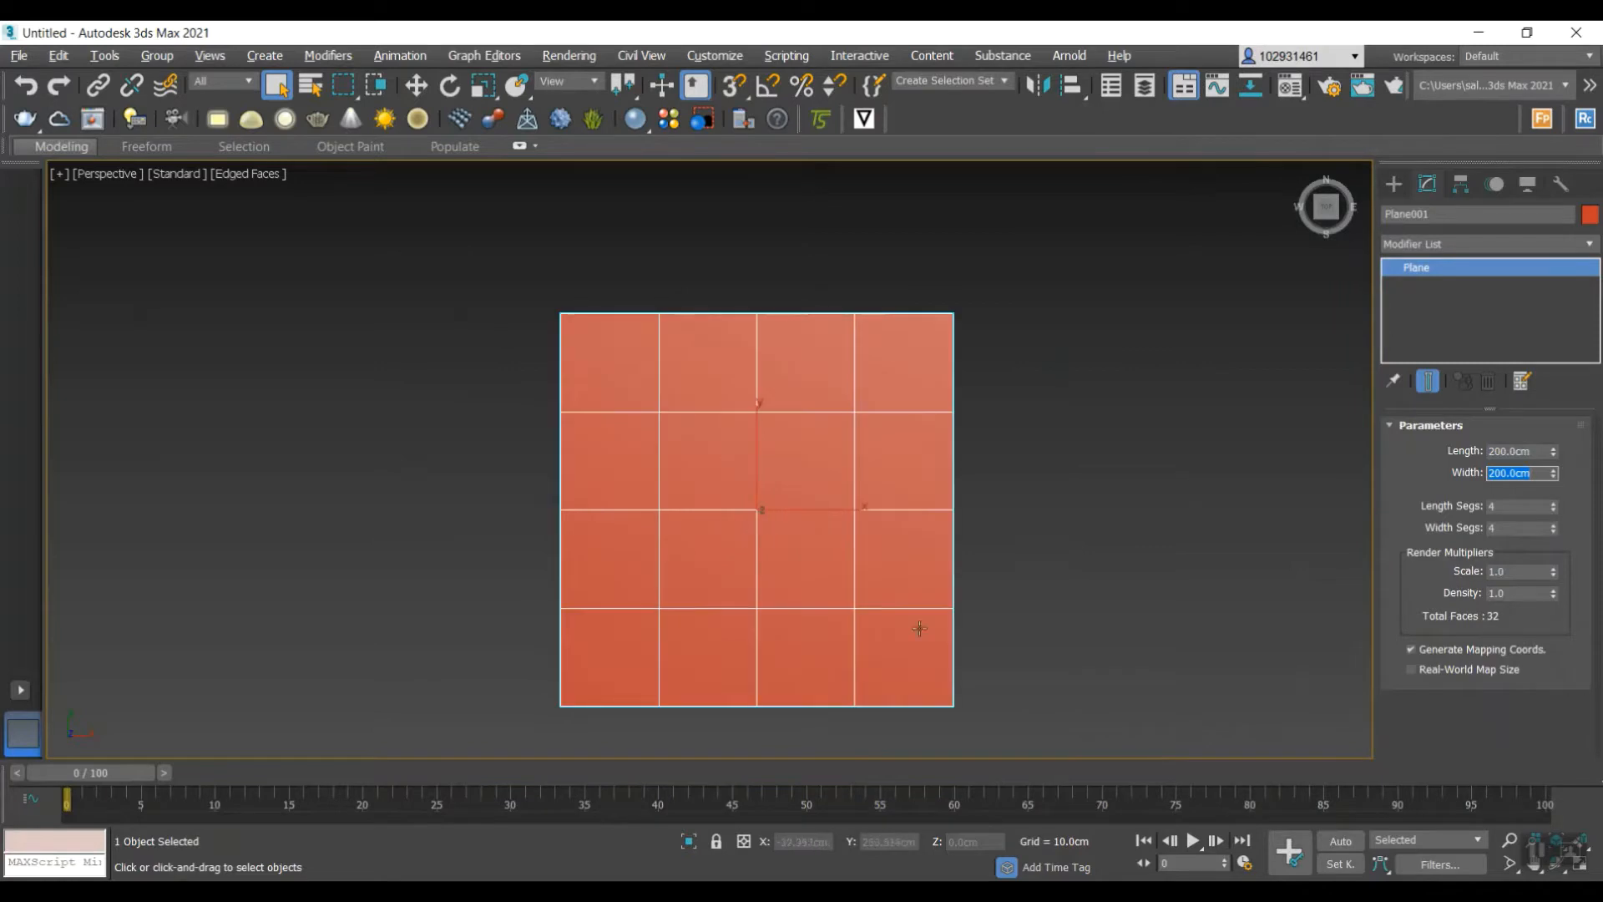
# - Set up the Line spline with rendering enabled in renderer and viewport, using a rectangular section of 6 cm length and 5 cm width
pyautogui.click(1393, 183)
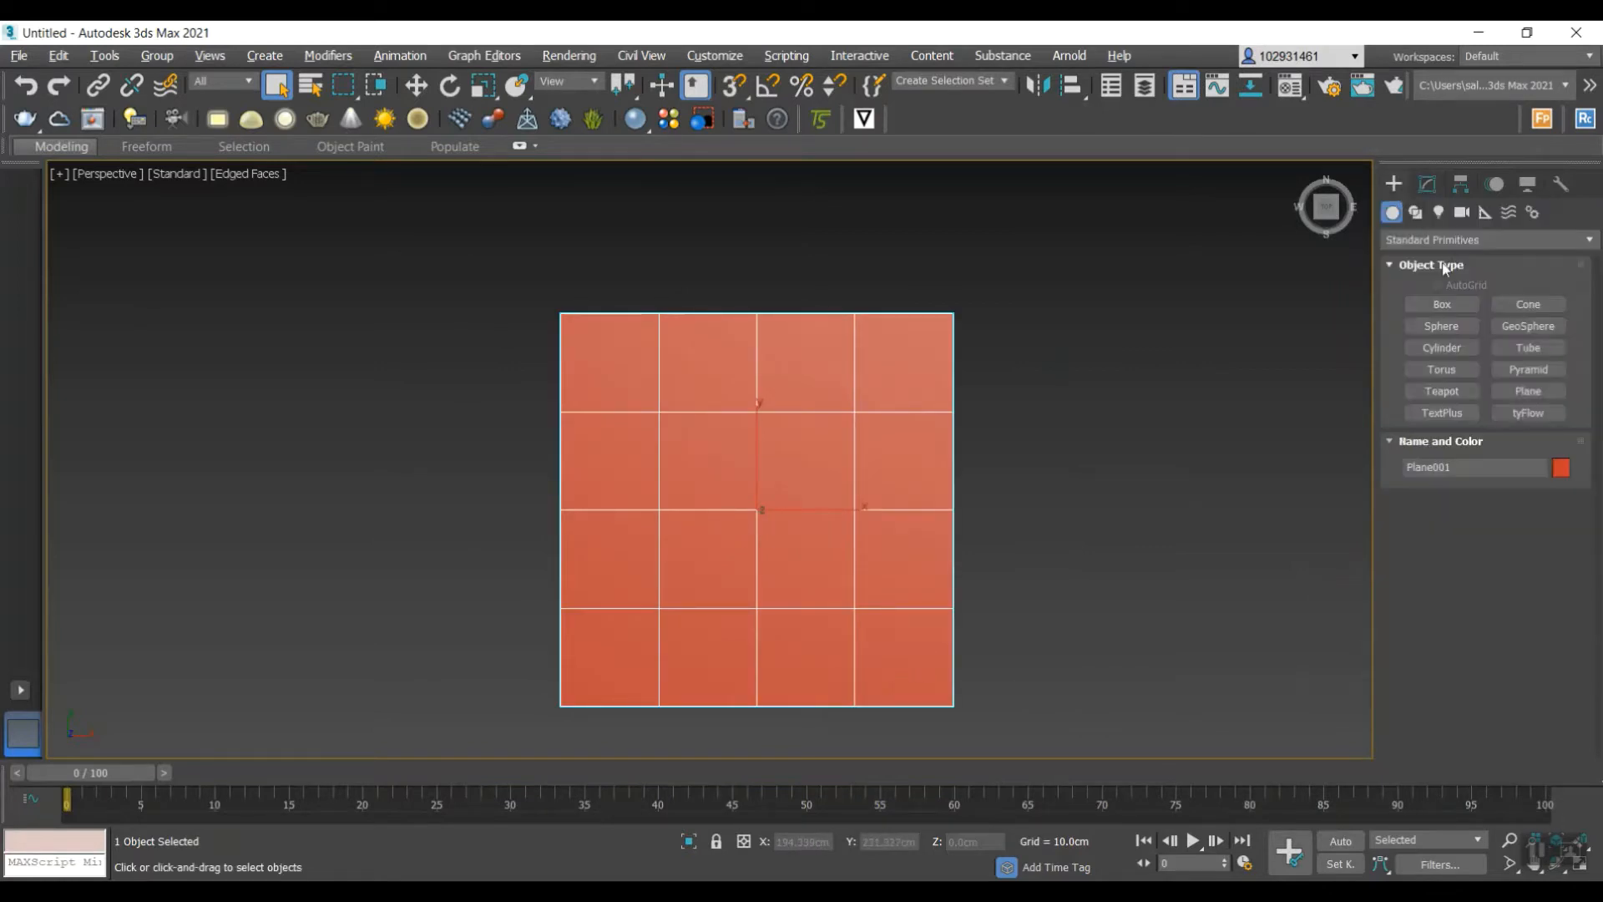
pyautogui.click(1418, 212)
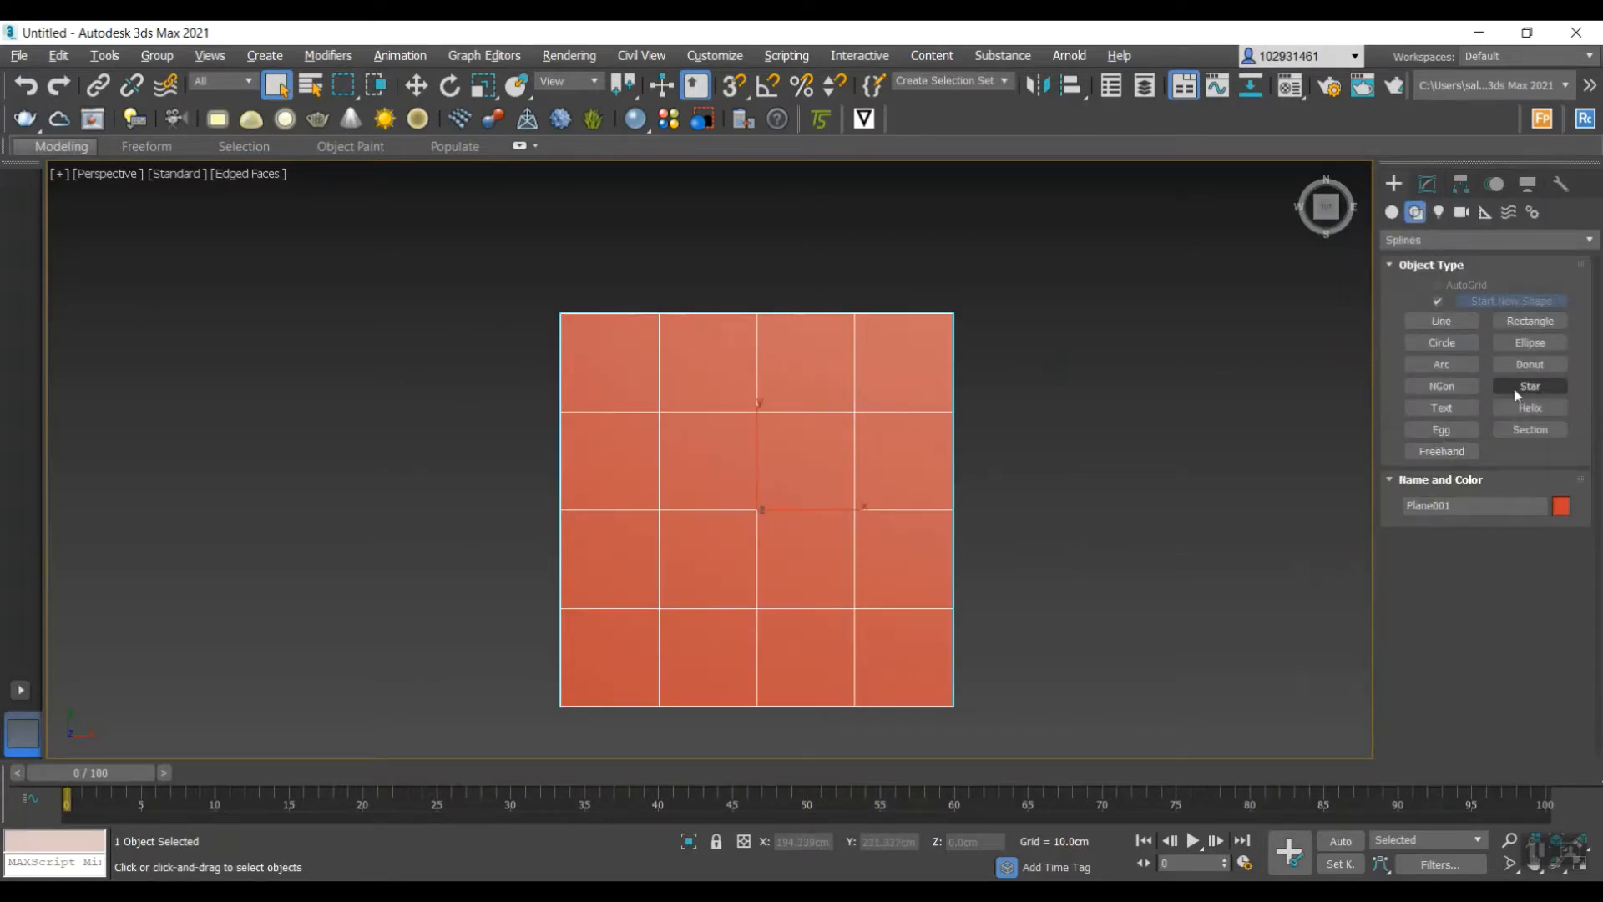
pyautogui.click(1443, 322)
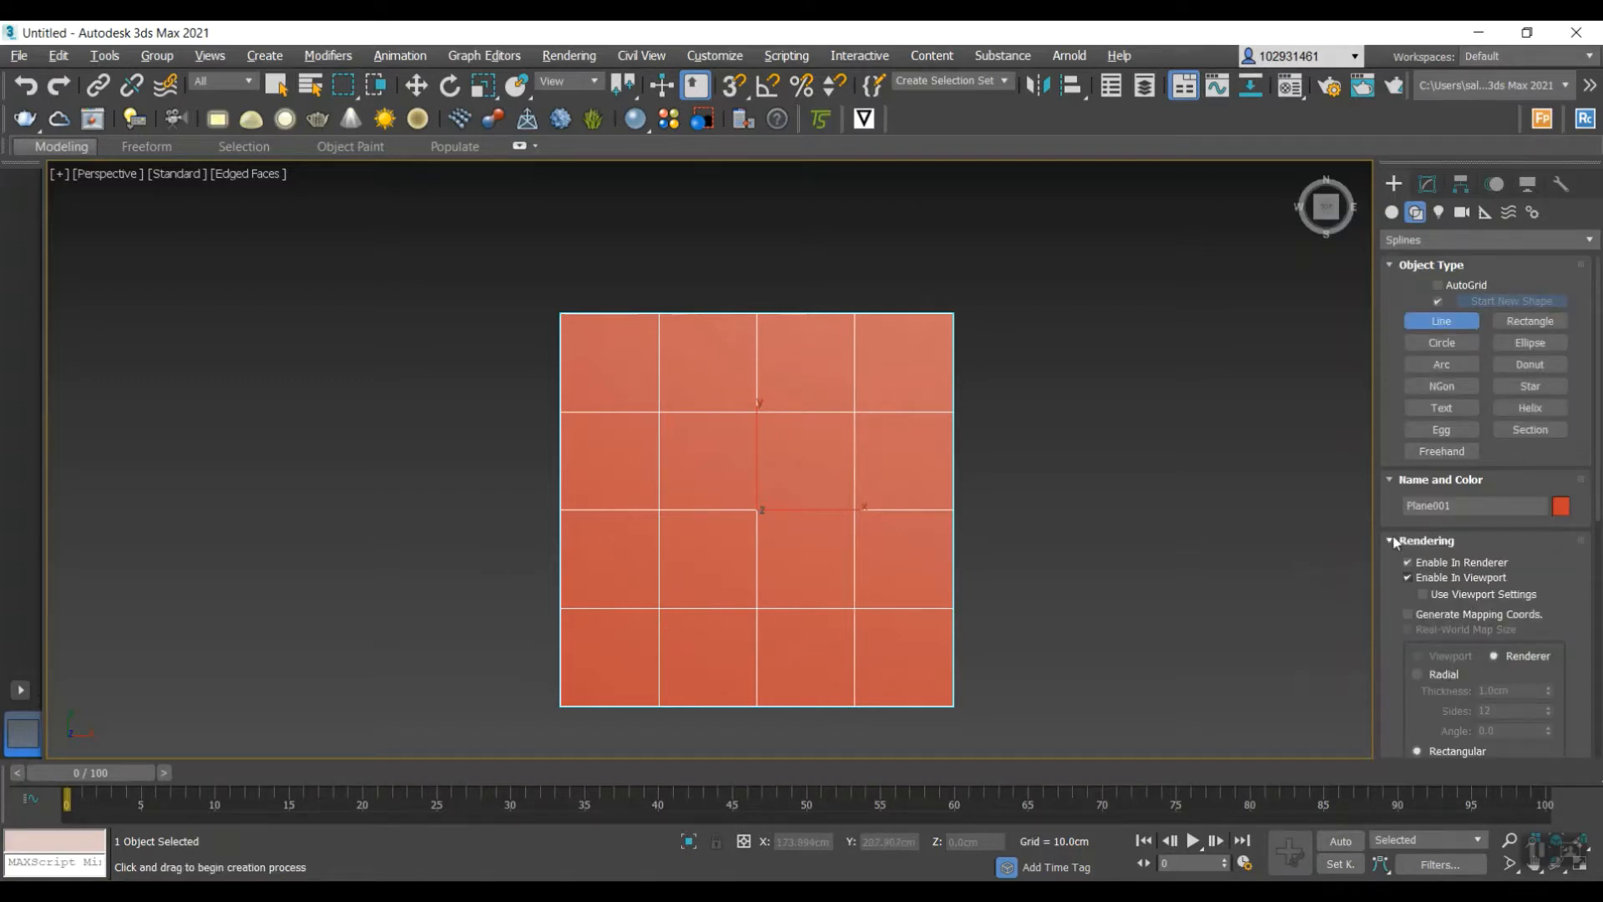
pyautogui.click(1409, 562)
pyautogui.click(1406, 578)
pyautogui.click(1406, 579)
pyautogui.scroll(-4, 1523, 598)
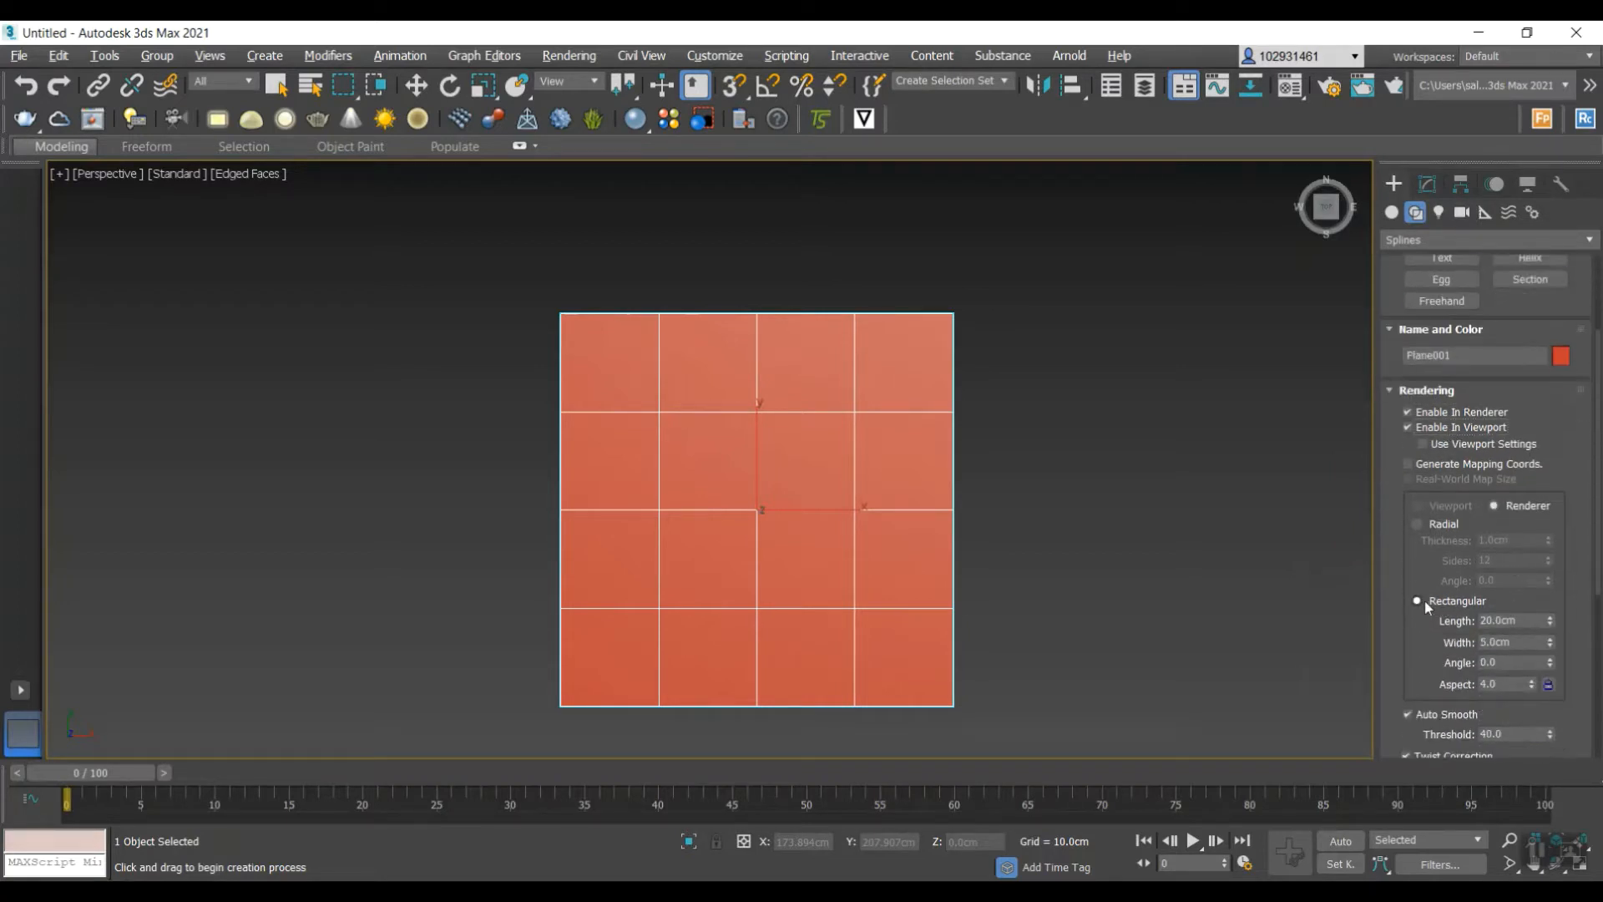
pyautogui.doubleClick(1512, 623)
pyautogui.doubleClick(1512, 639)
# - Draw a three-point line diagonally across the plane, from beyond its lower-left corner to beyond its upper-right corner, bending near the middle
pyautogui.click(506, 714)
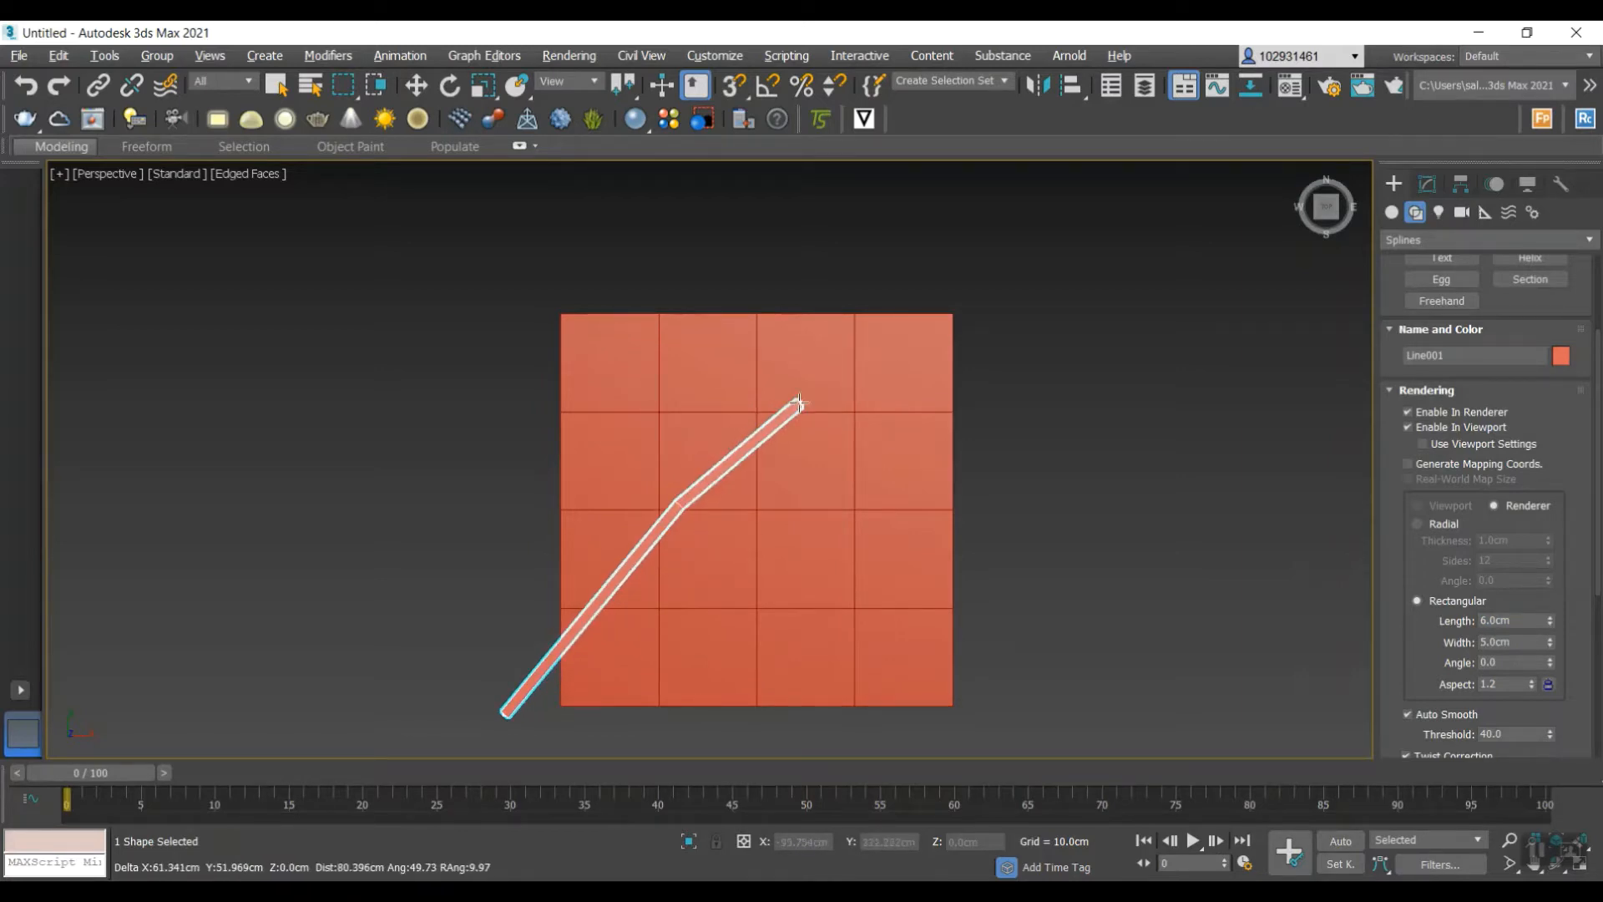
pyautogui.click(659, 519)
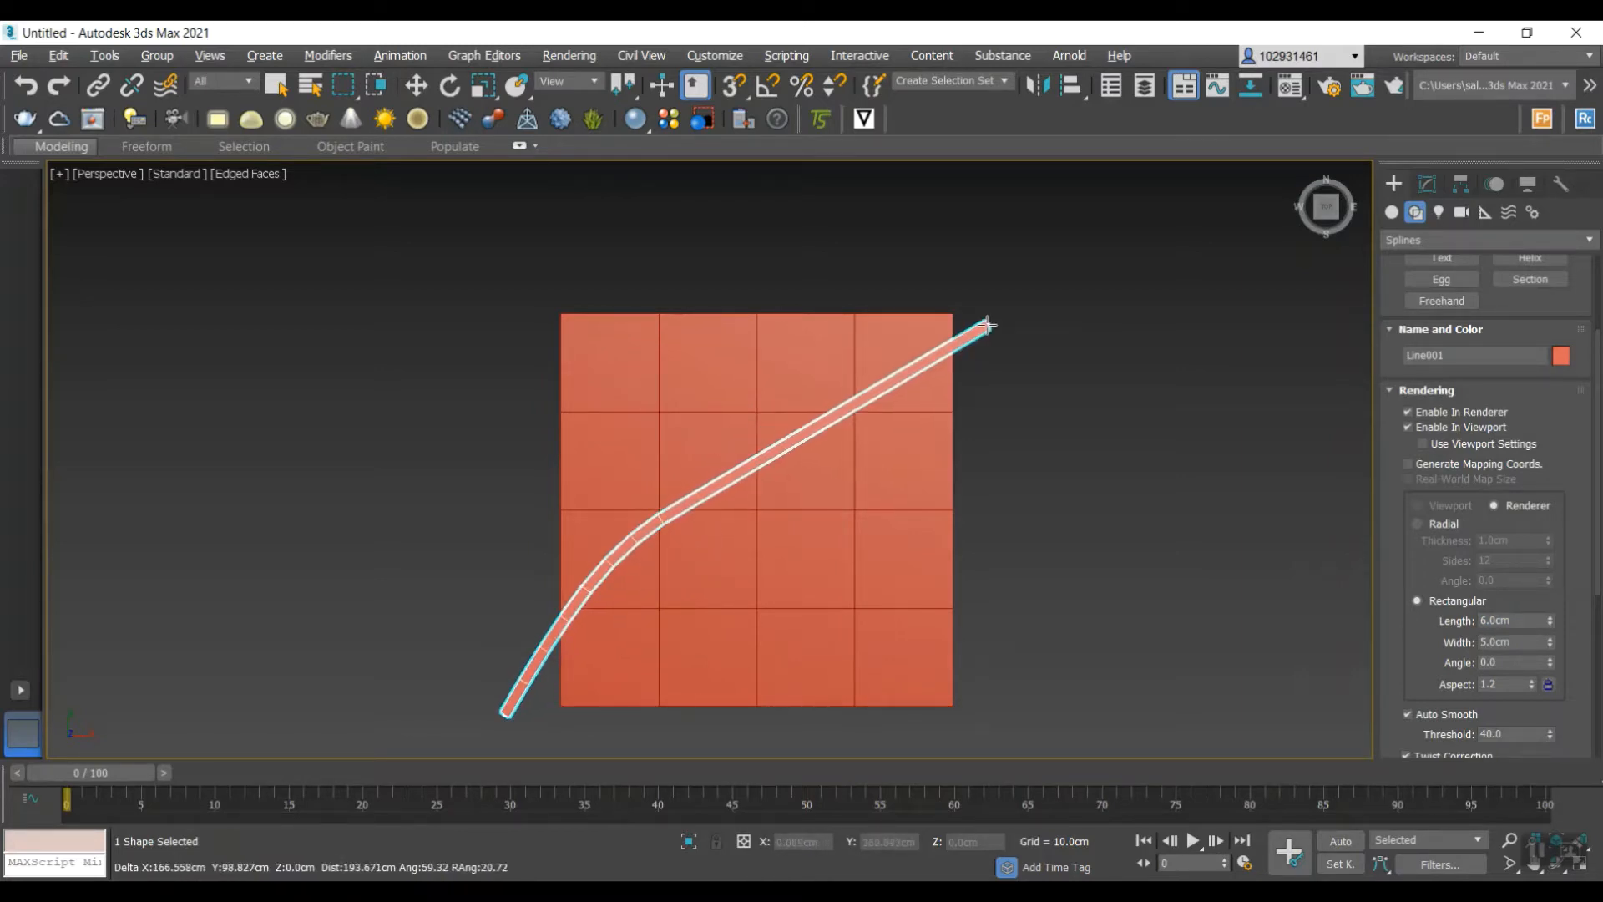
pyautogui.click(1045, 296)
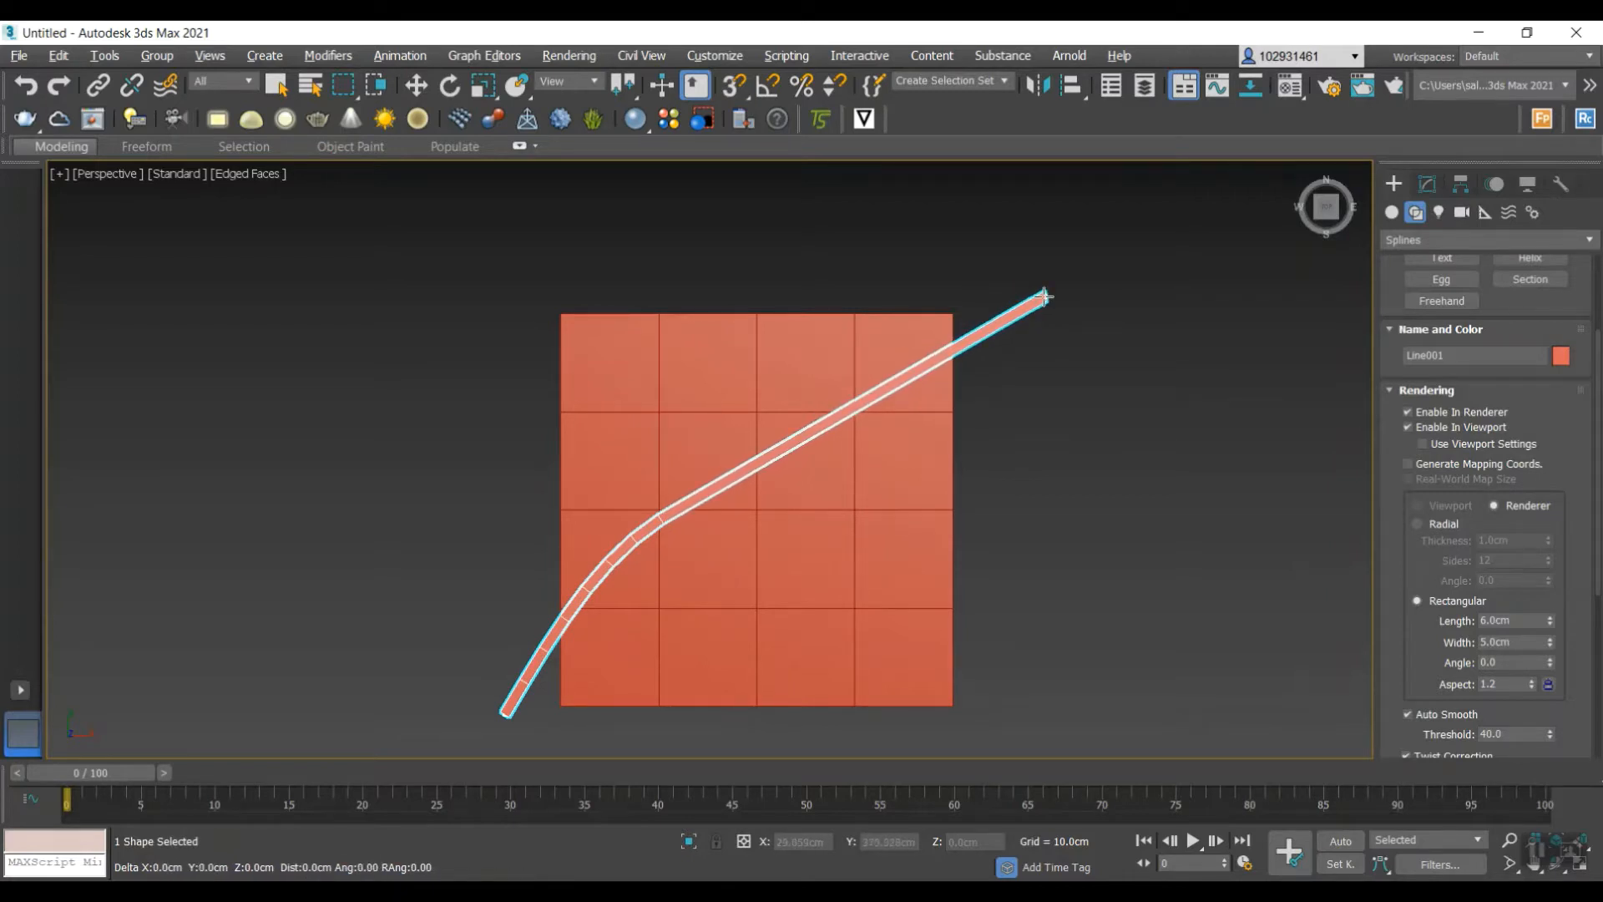
pyautogui.rightClick(1045, 297)
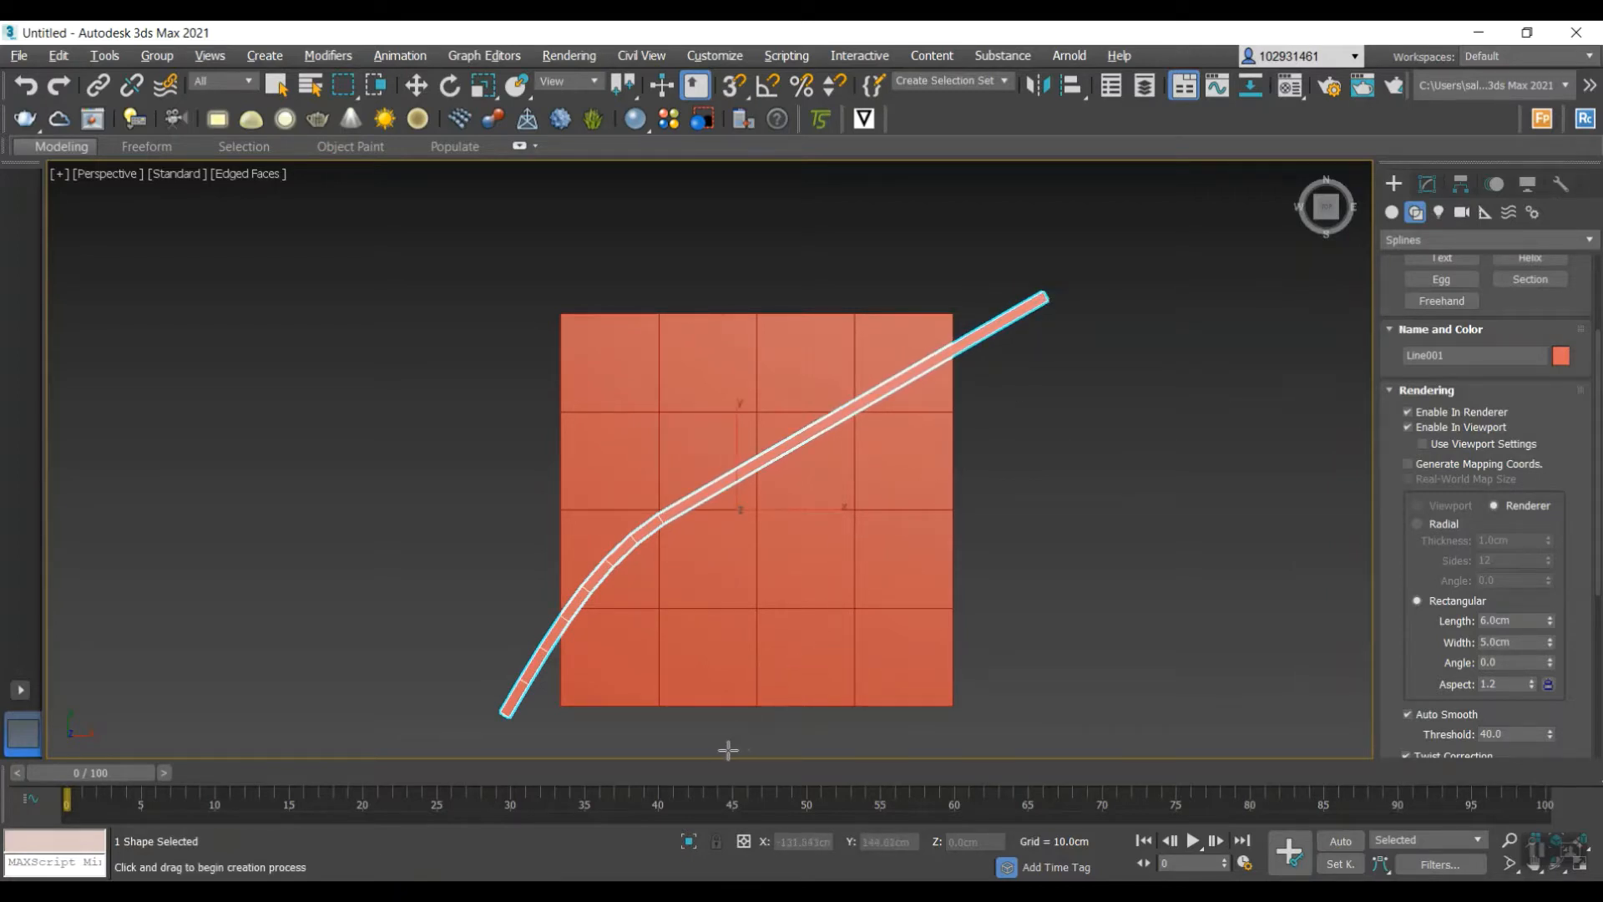
# - Try a rectangular section width of 3 cm on the diagonal line, and set it to 6 cm
pyautogui.click(1511, 645)
pyautogui.write('3')
pyautogui.press('Return')
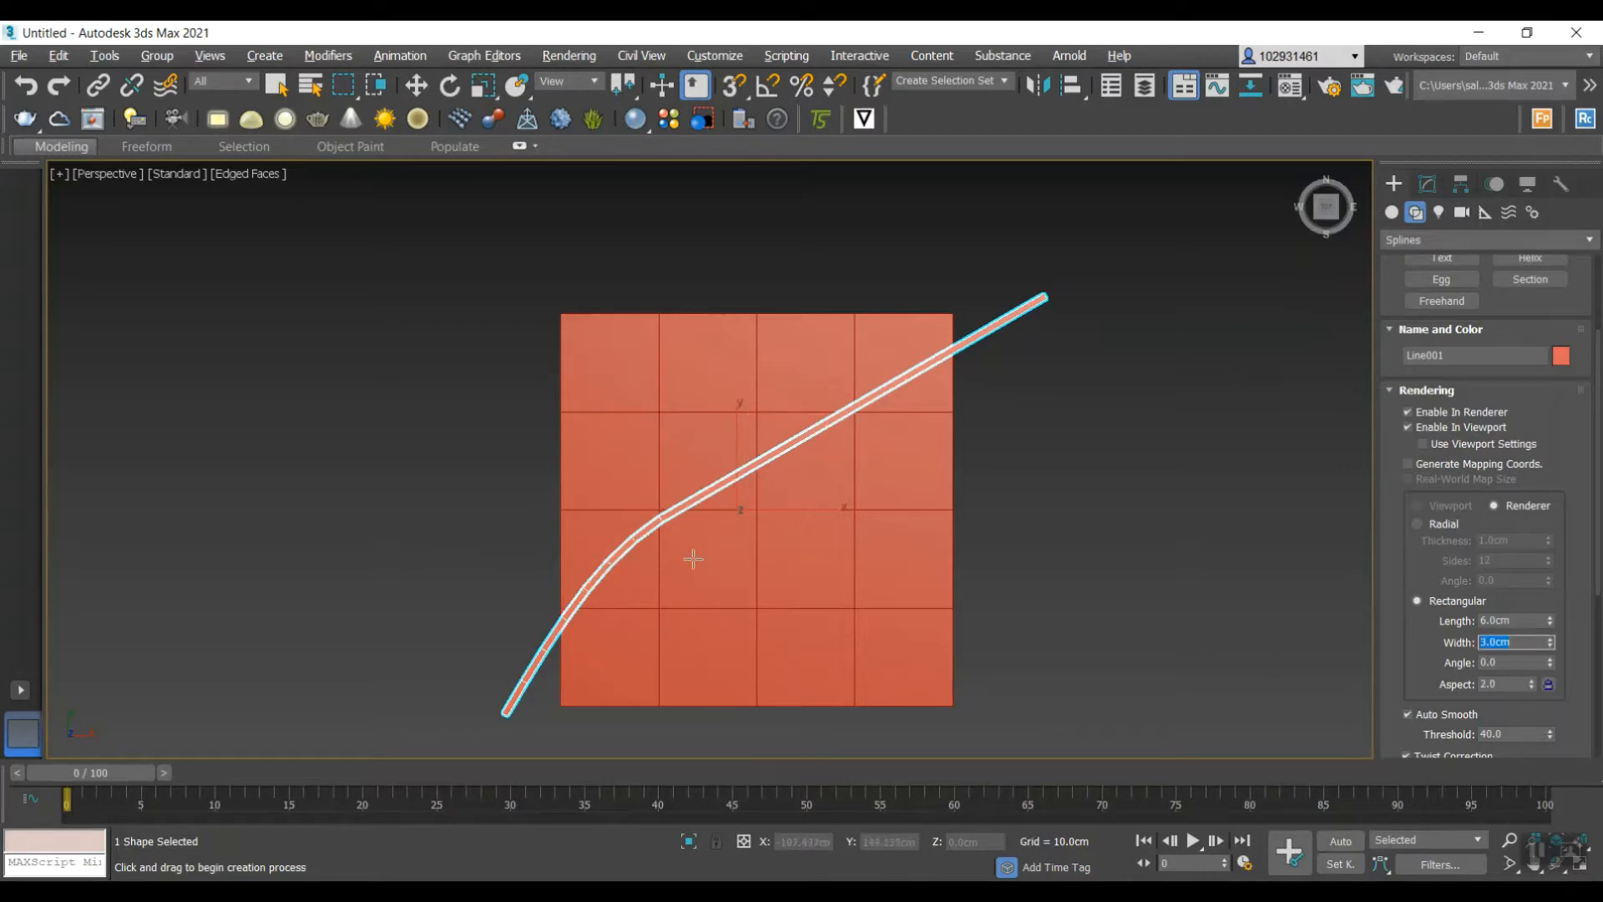
pyautogui.write('2')
pyautogui.press('Return')
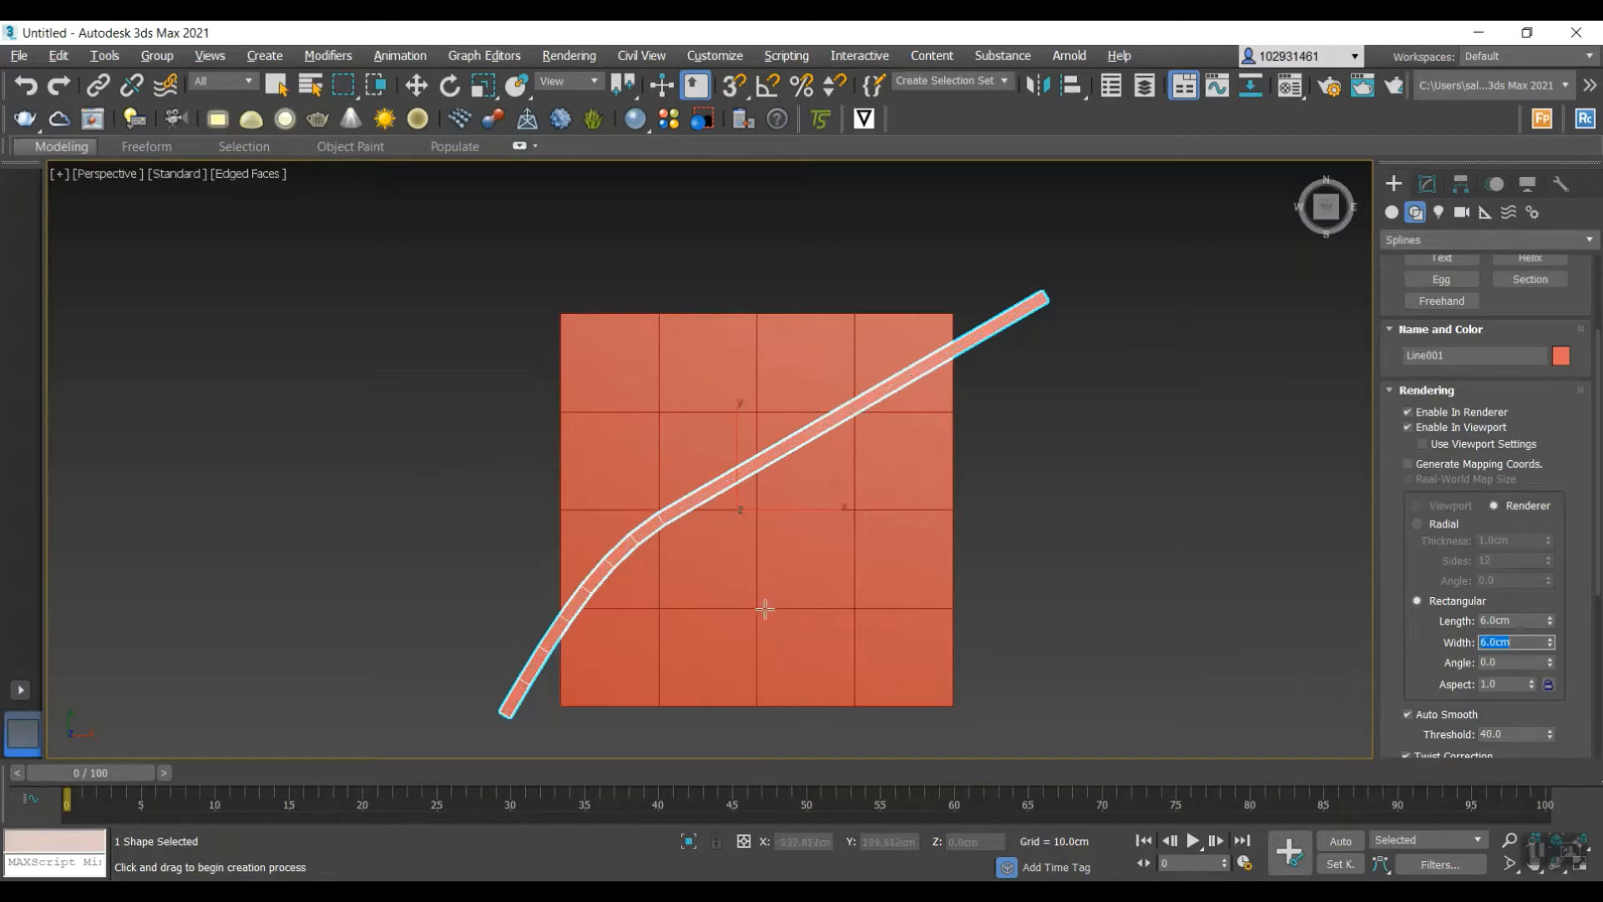
# - Draw a curved line around the plane's lower-left corner, crossing the diagonal line from the left edge to the lower edge
pyautogui.click(507, 518)
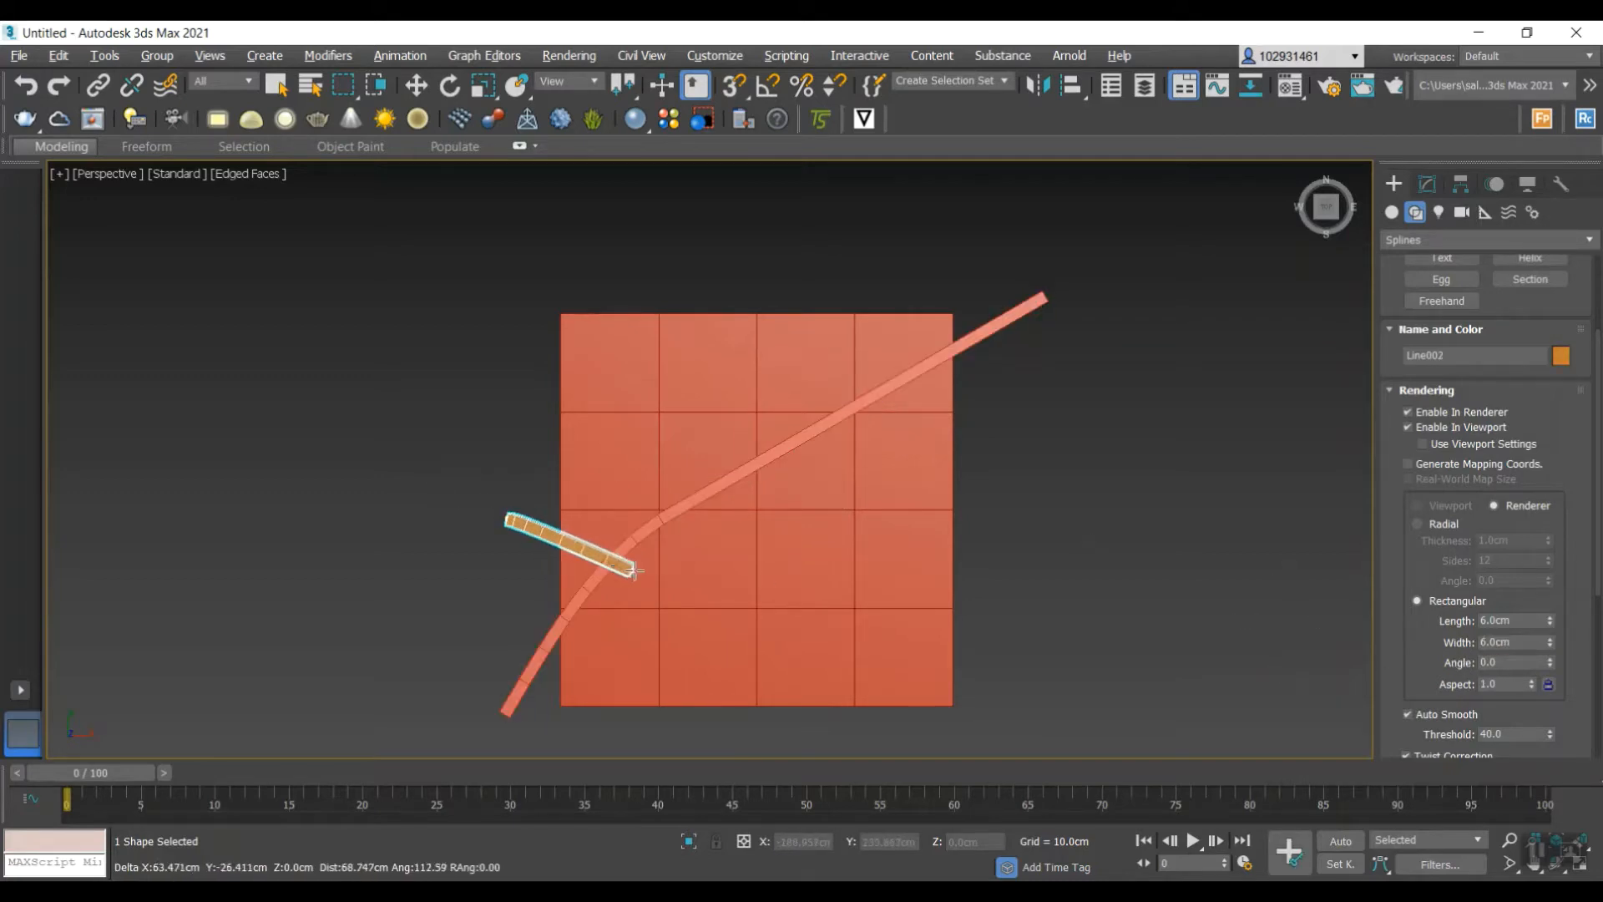
pyautogui.click(652, 584)
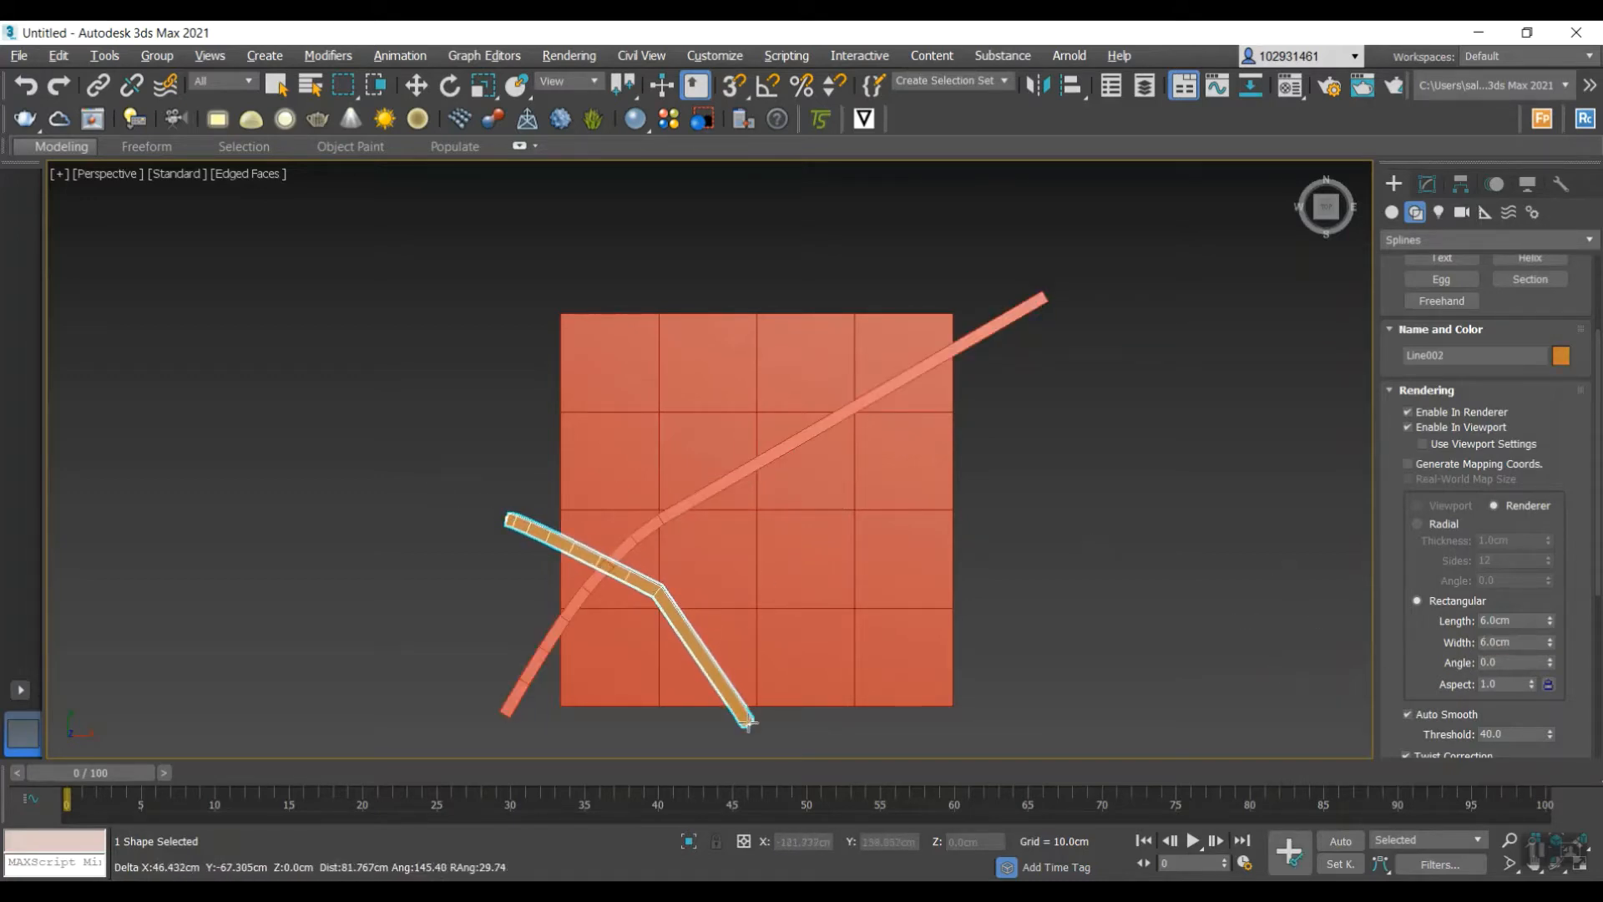
pyautogui.press('BackSpace')
pyautogui.click(668, 580)
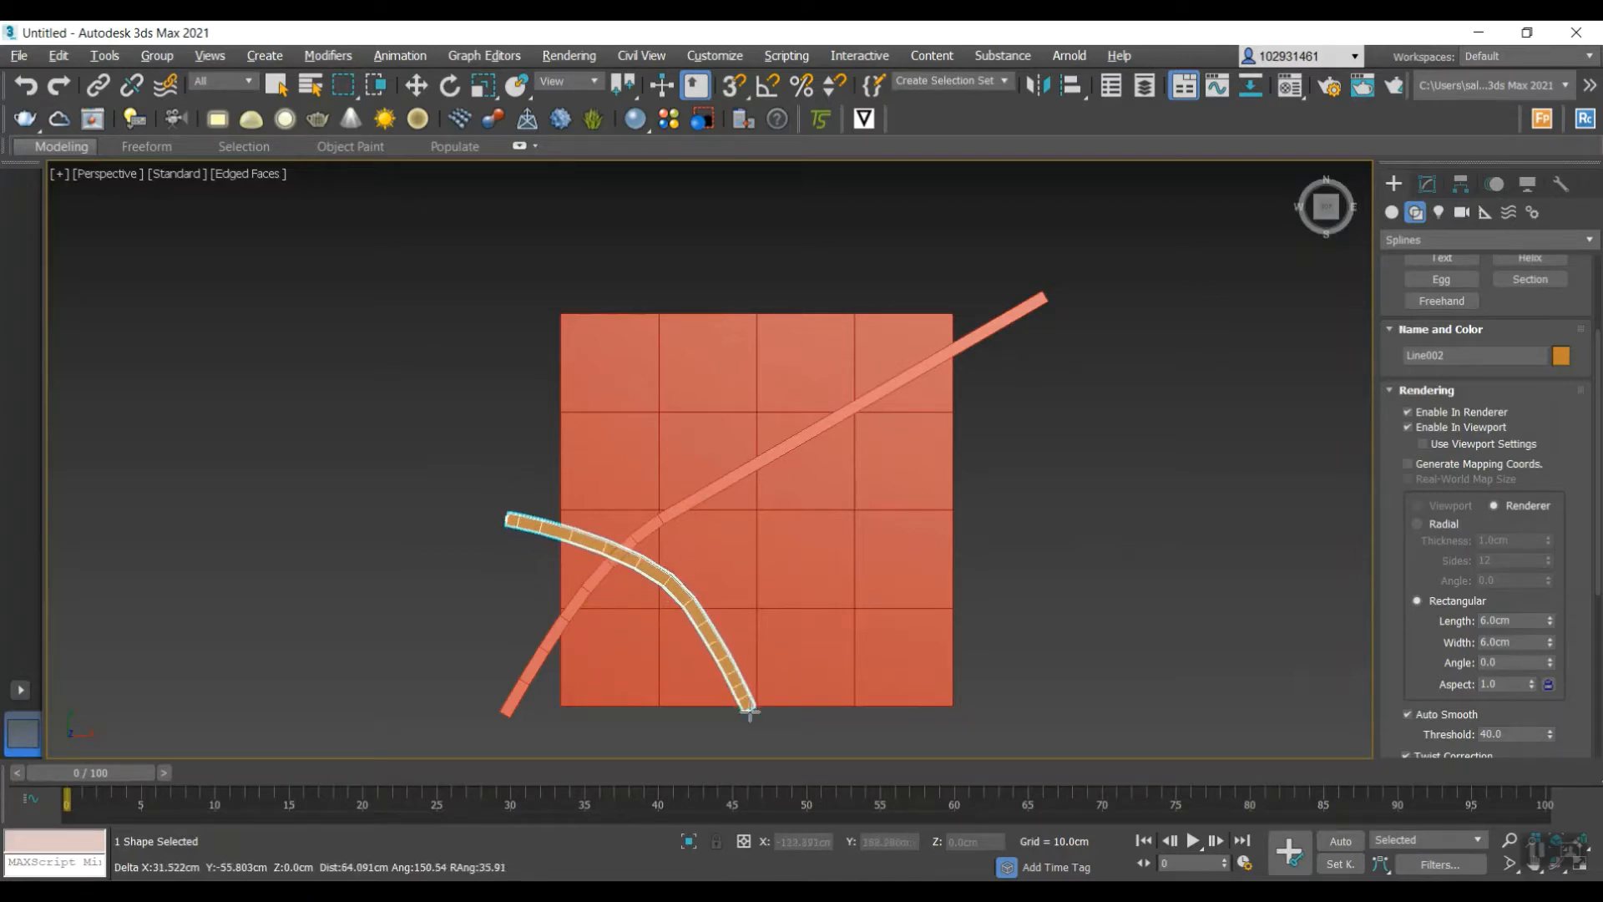
pyautogui.click(756, 737)
pyautogui.rightClick(686, 544)
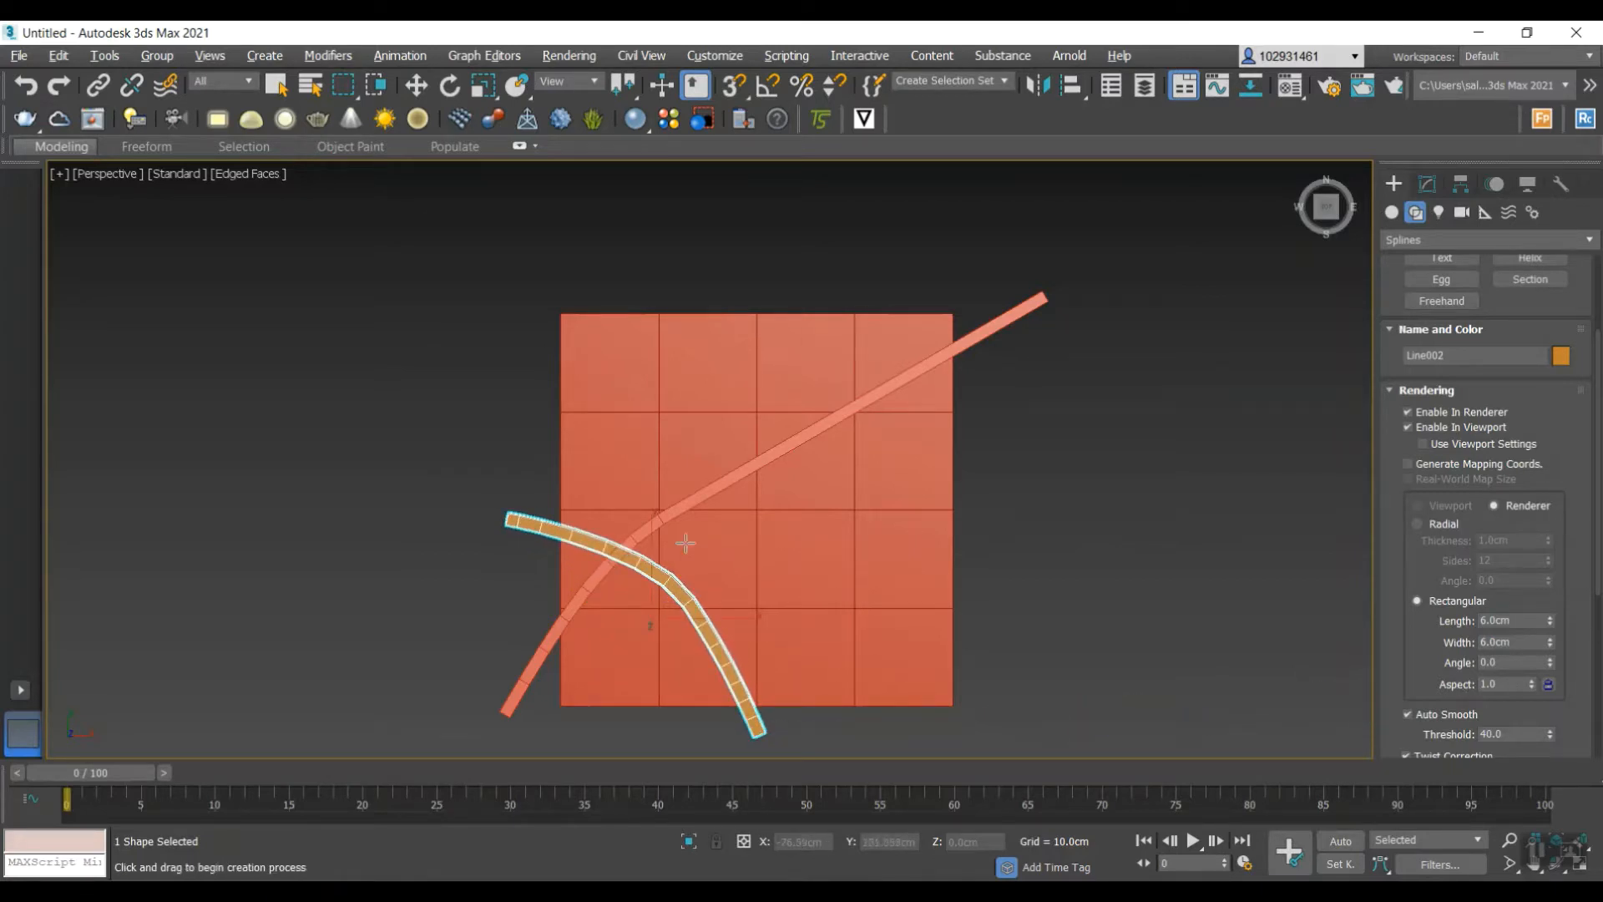
# - Set the rectangular section width of the lower-left curved line to 3 cm
pyautogui.click(1428, 184)
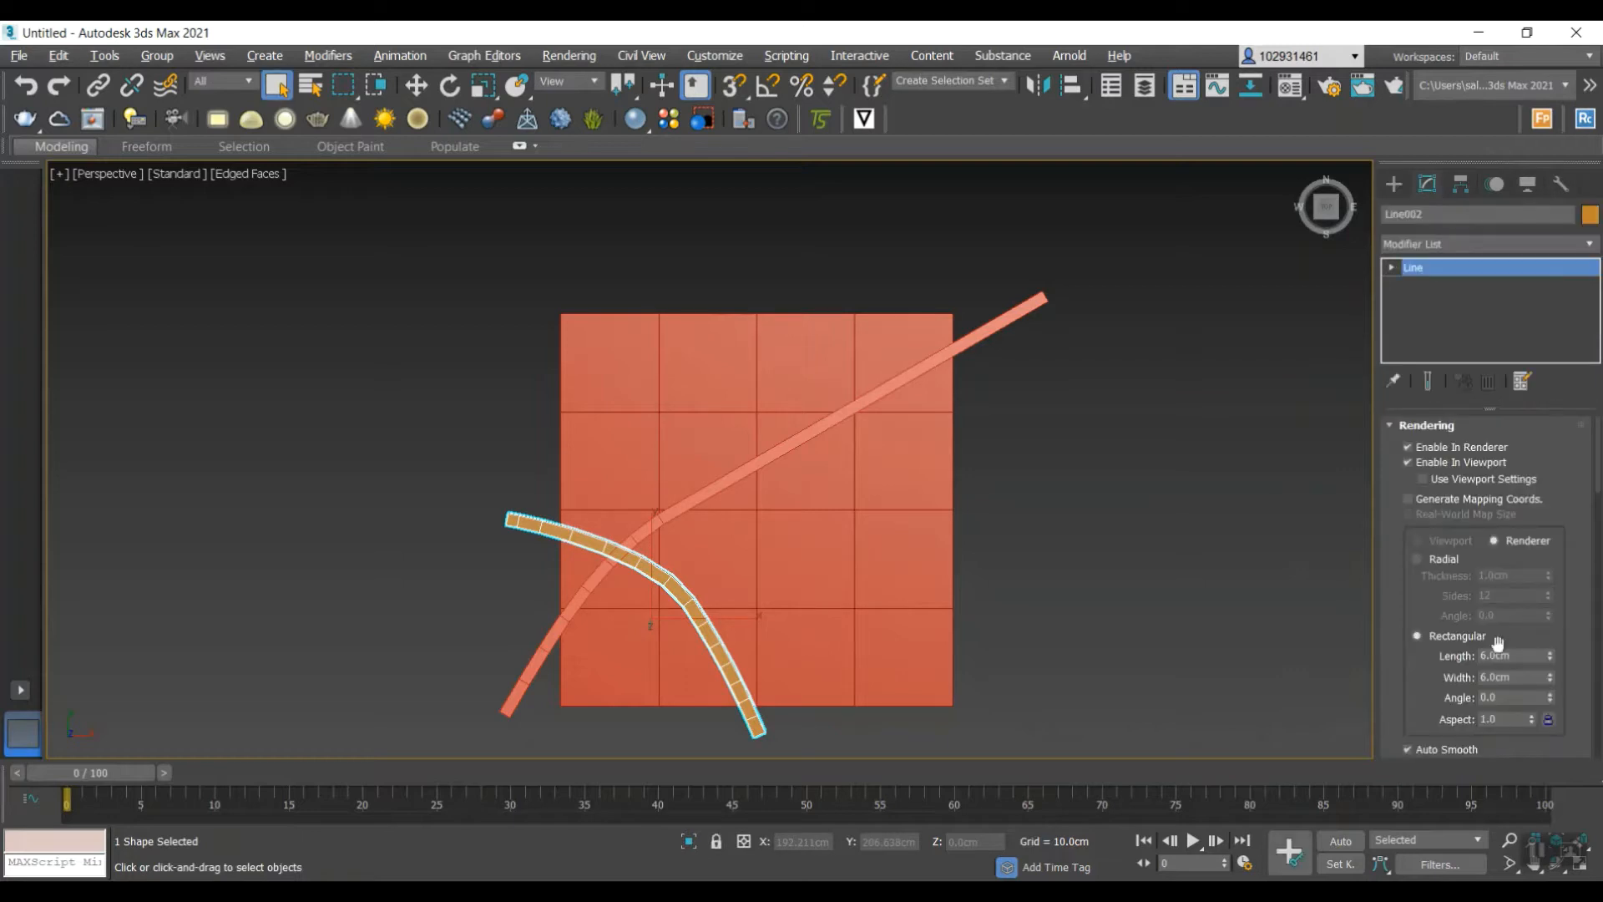
pyautogui.click(1516, 676)
pyautogui.press('Return')
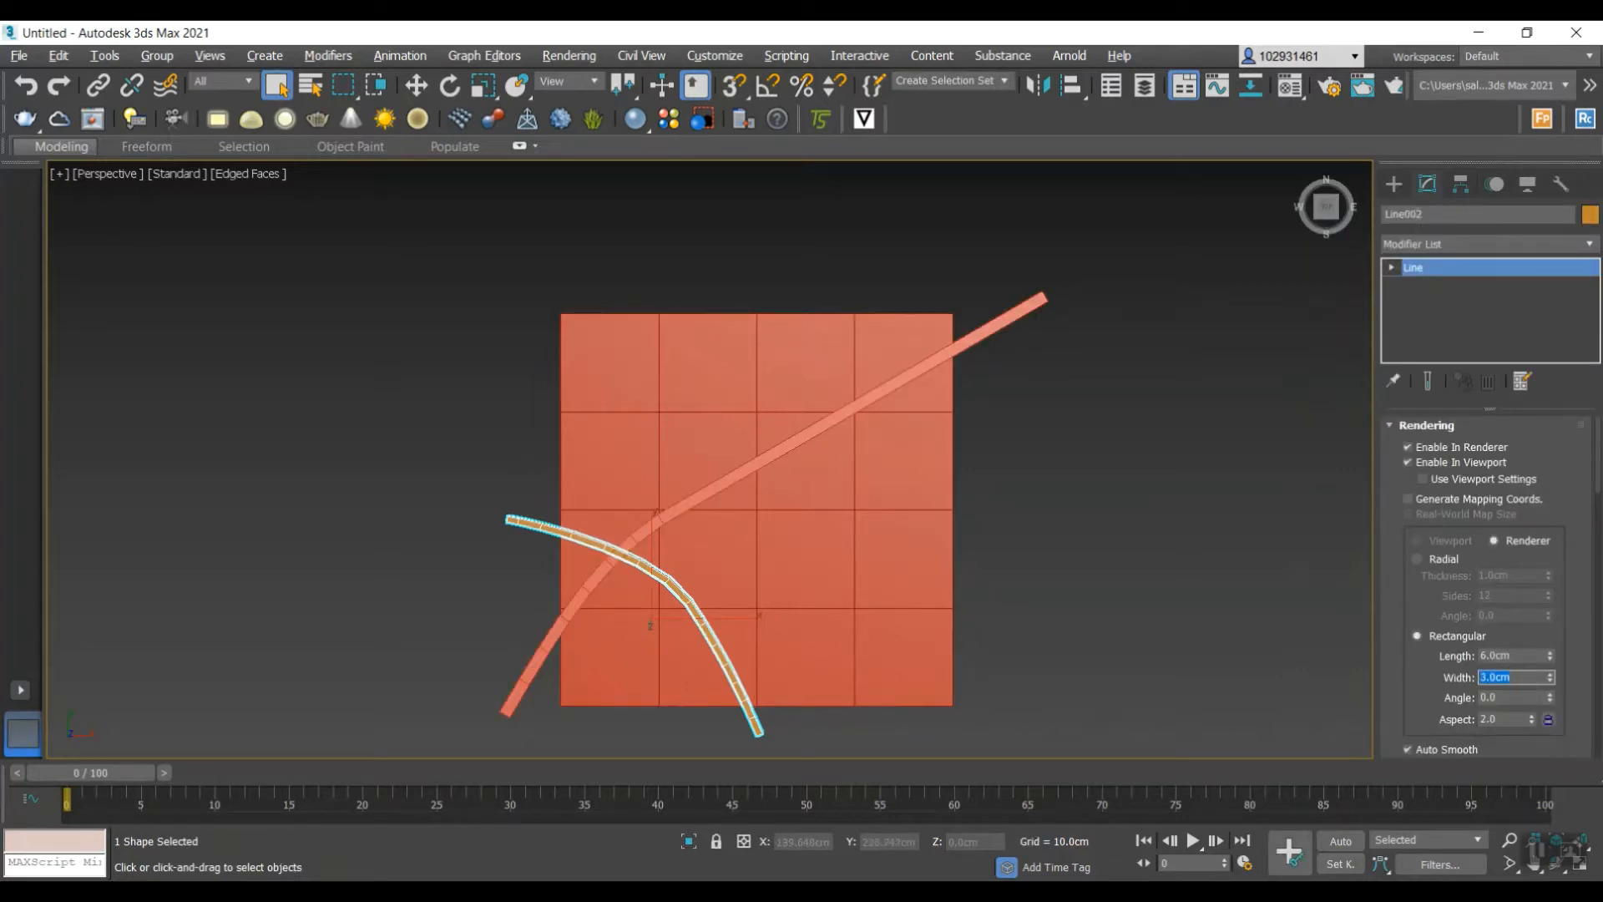
# - Draw a larger curved line crossing the diagonal near the plane's centre, from beyond the left edge to below the lower edge
pyautogui.click(1394, 185)
pyautogui.click(1456, 326)
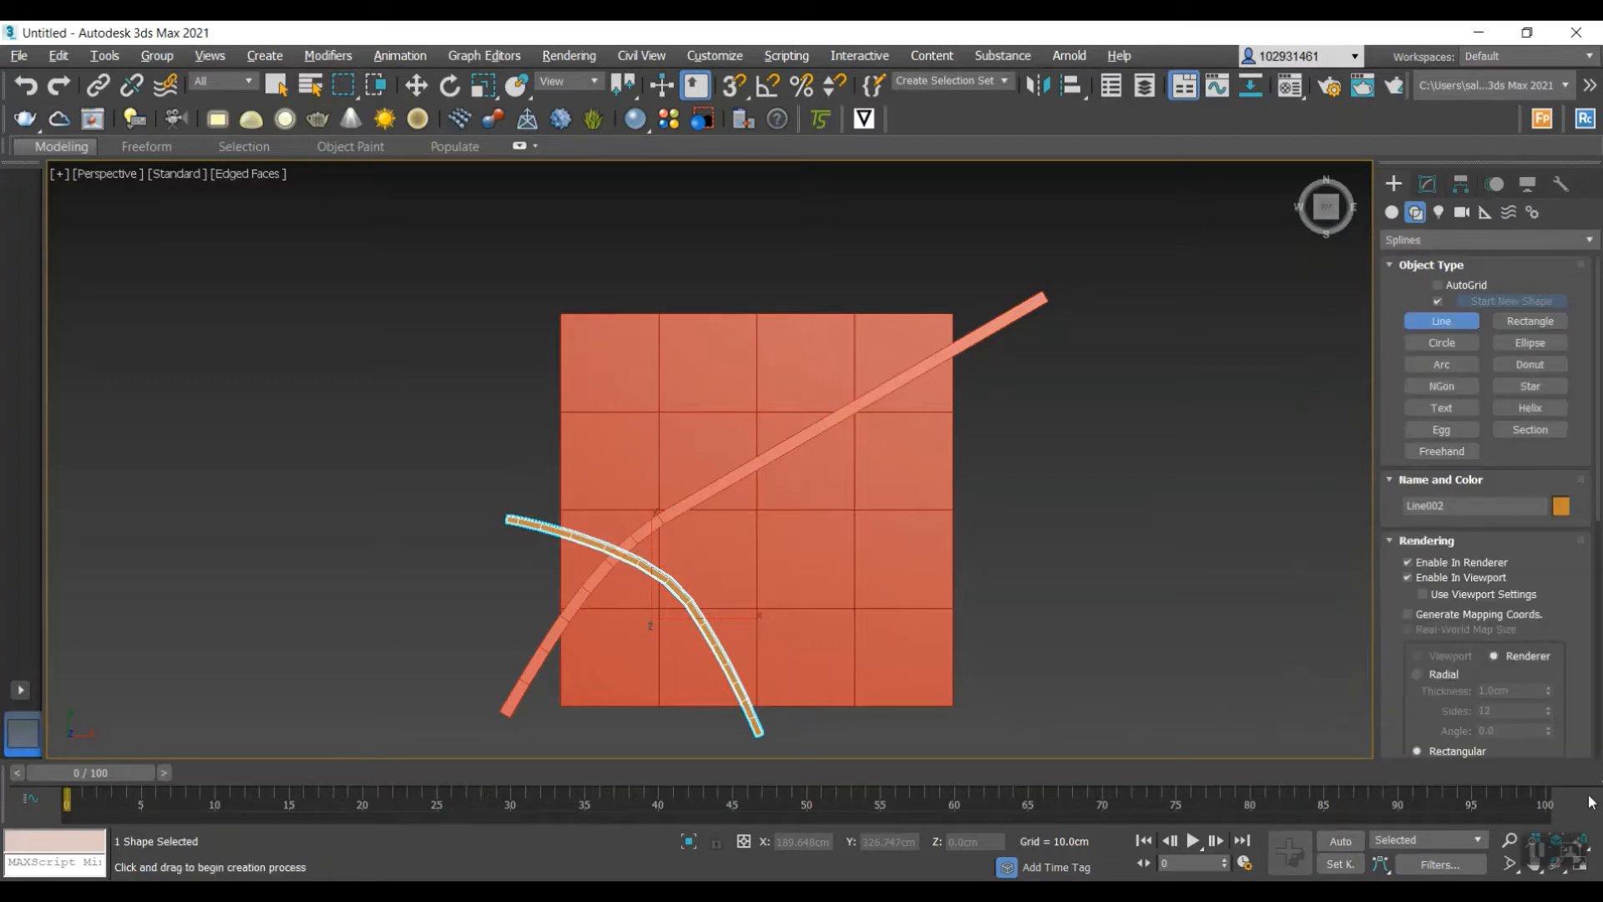
pyautogui.scroll(-3, 1508, 675)
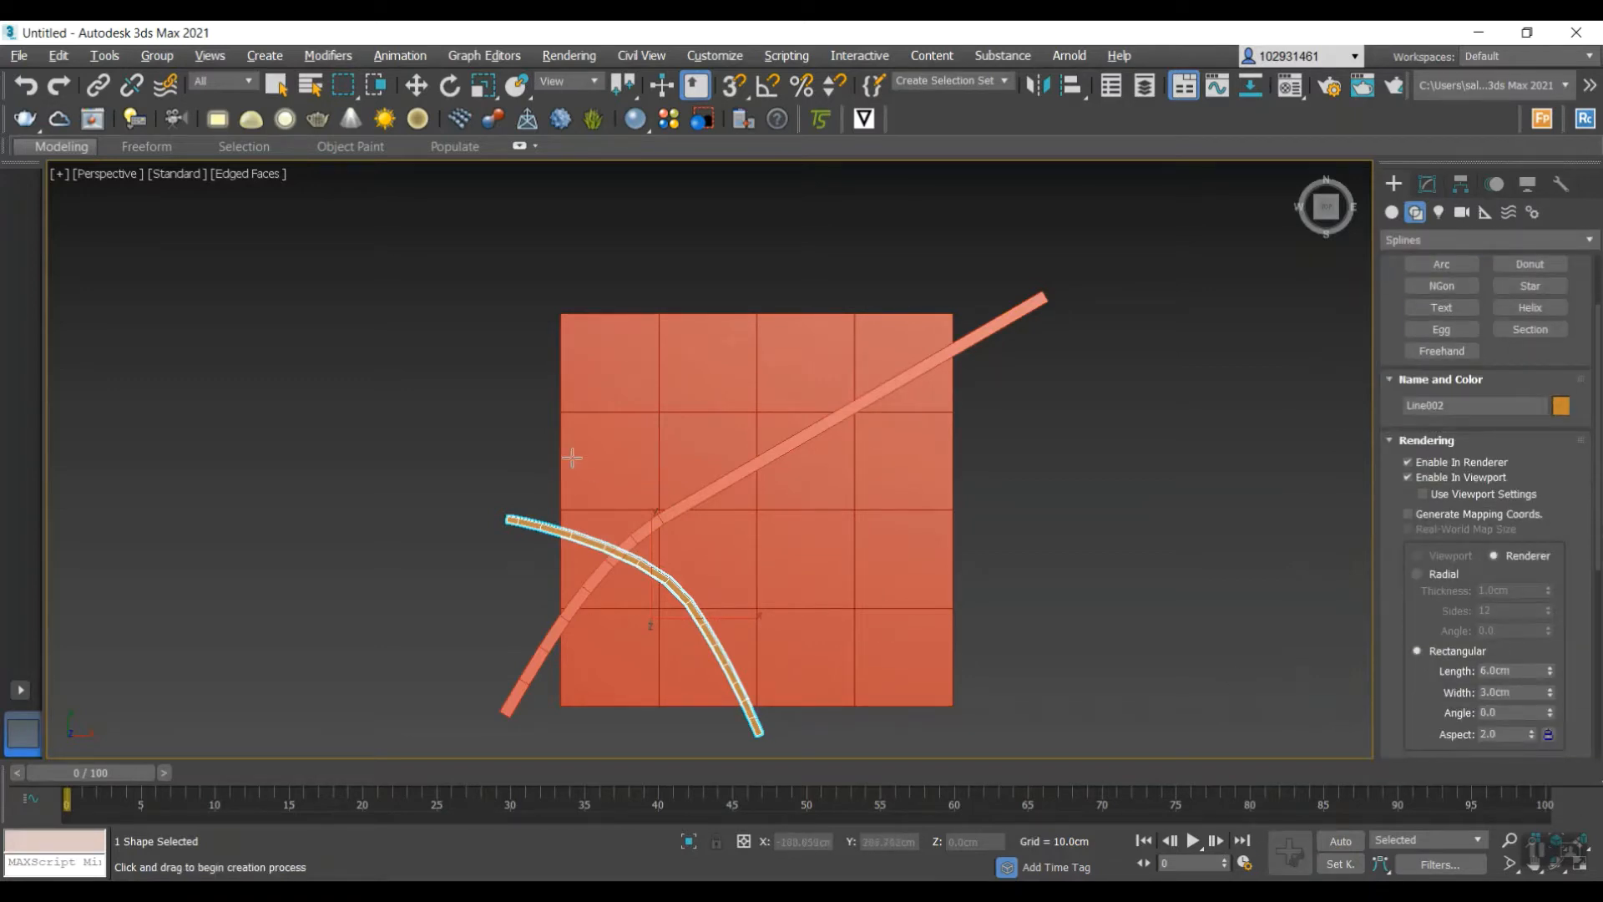
pyautogui.click(512, 424)
pyautogui.click(789, 480)
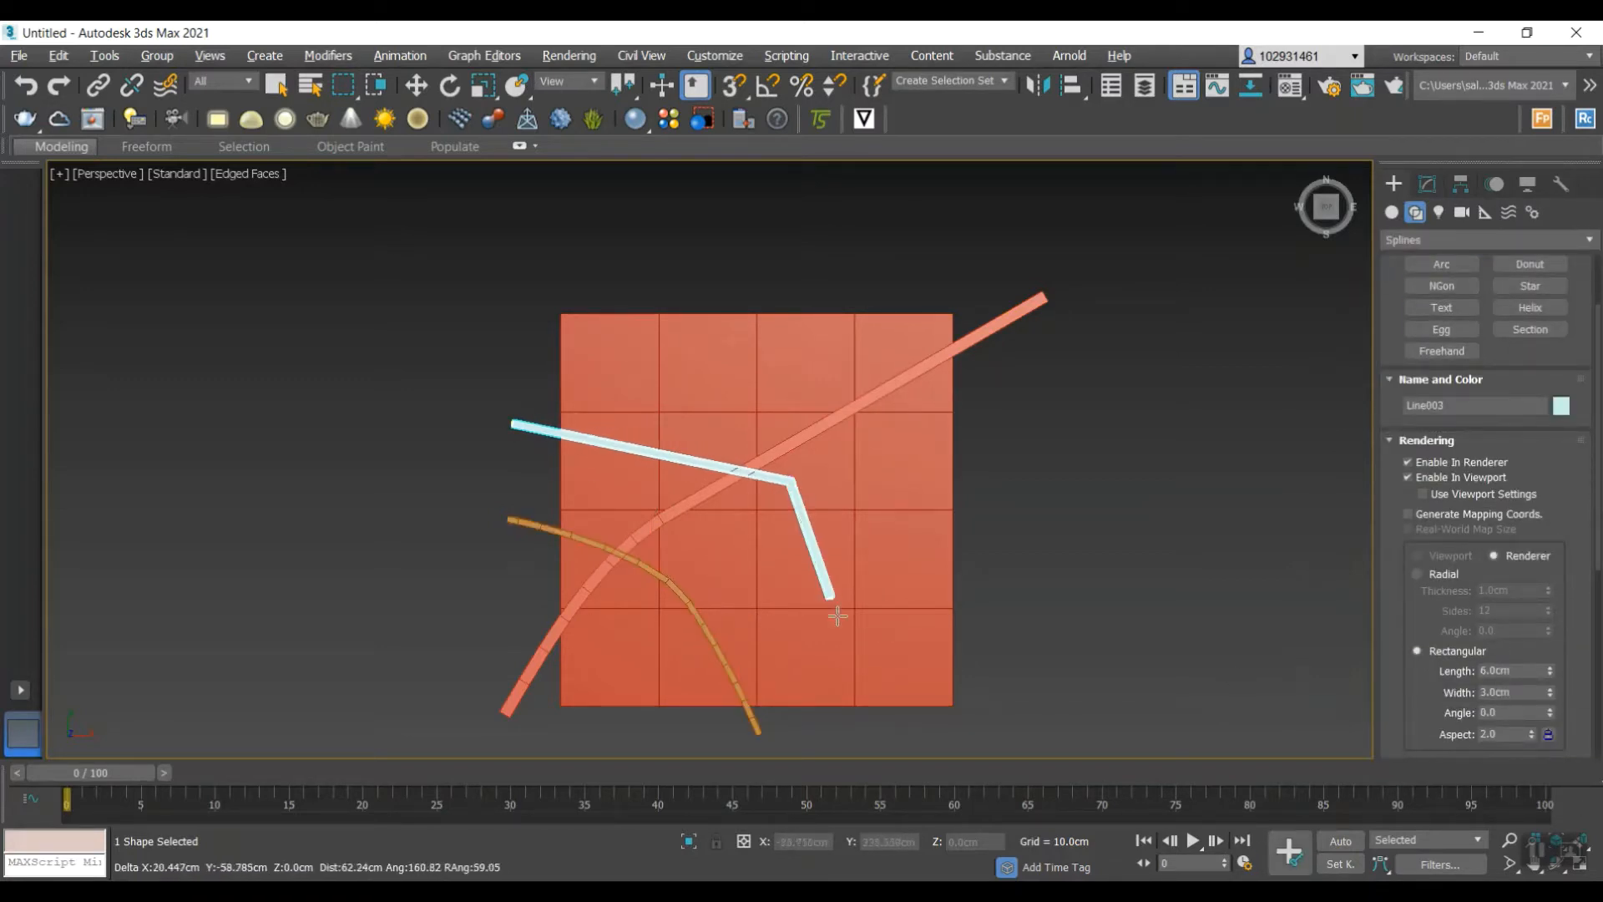
pyautogui.press('BackSpace')
pyautogui.moveTo(775, 475); pyautogui.dragTo(789, 502)
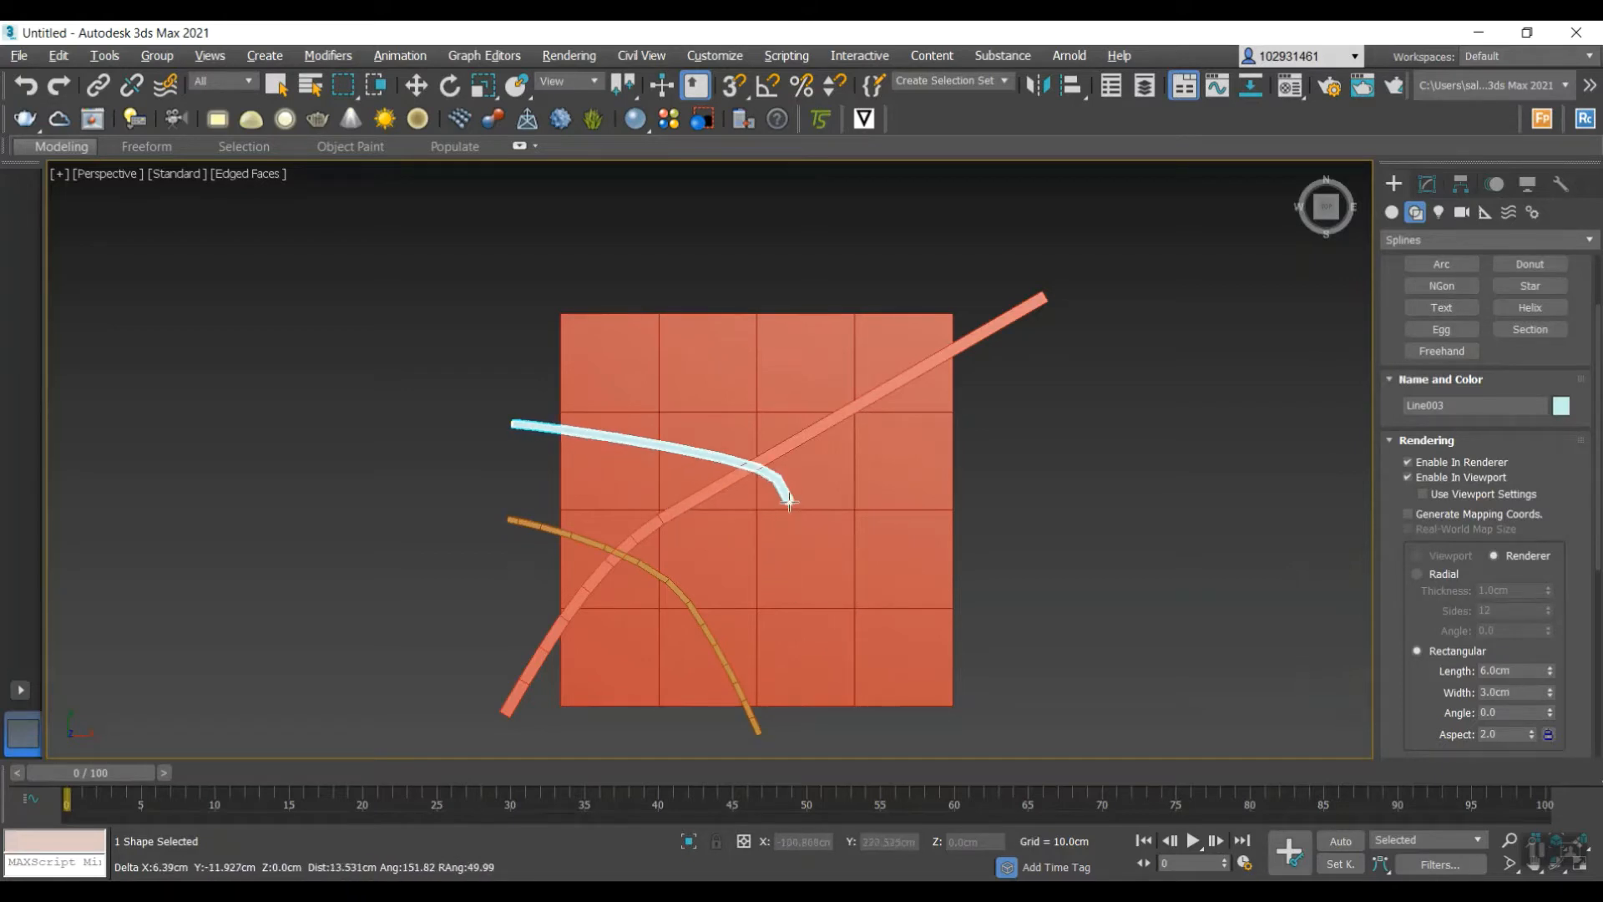
pyautogui.click(889, 735)
pyautogui.rightClick(889, 735)
# - Draw a curved line from above the plane's upper edge, across the diagonal, to just beyond its lower-right corner
pyautogui.click(630, 292)
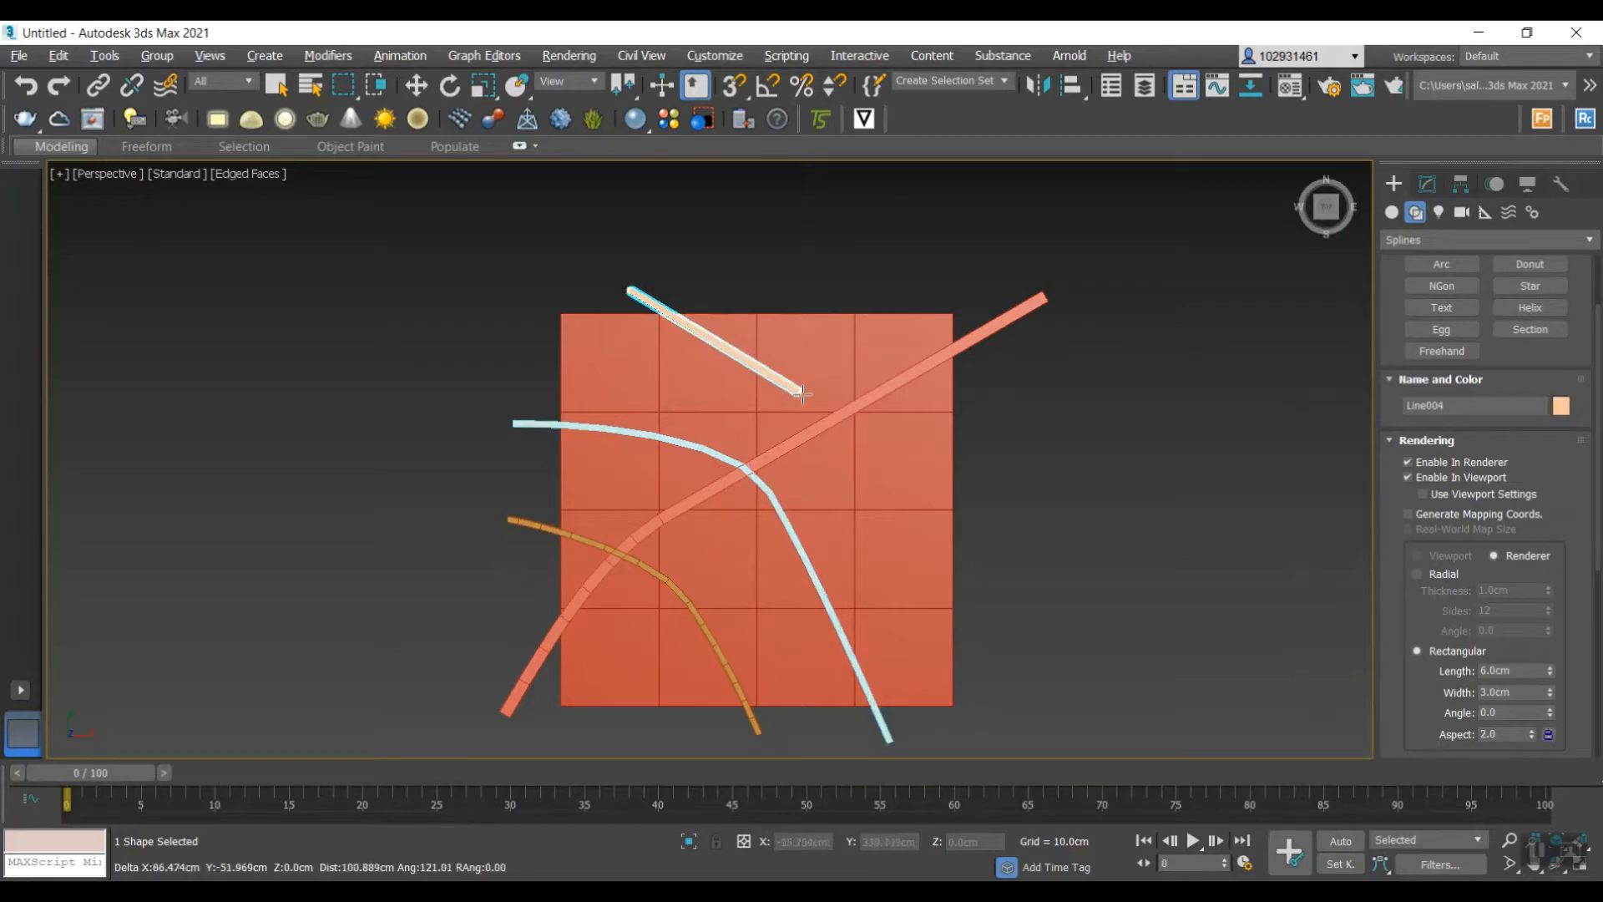
pyautogui.moveTo(802, 390); pyautogui.dragTo(821, 415)
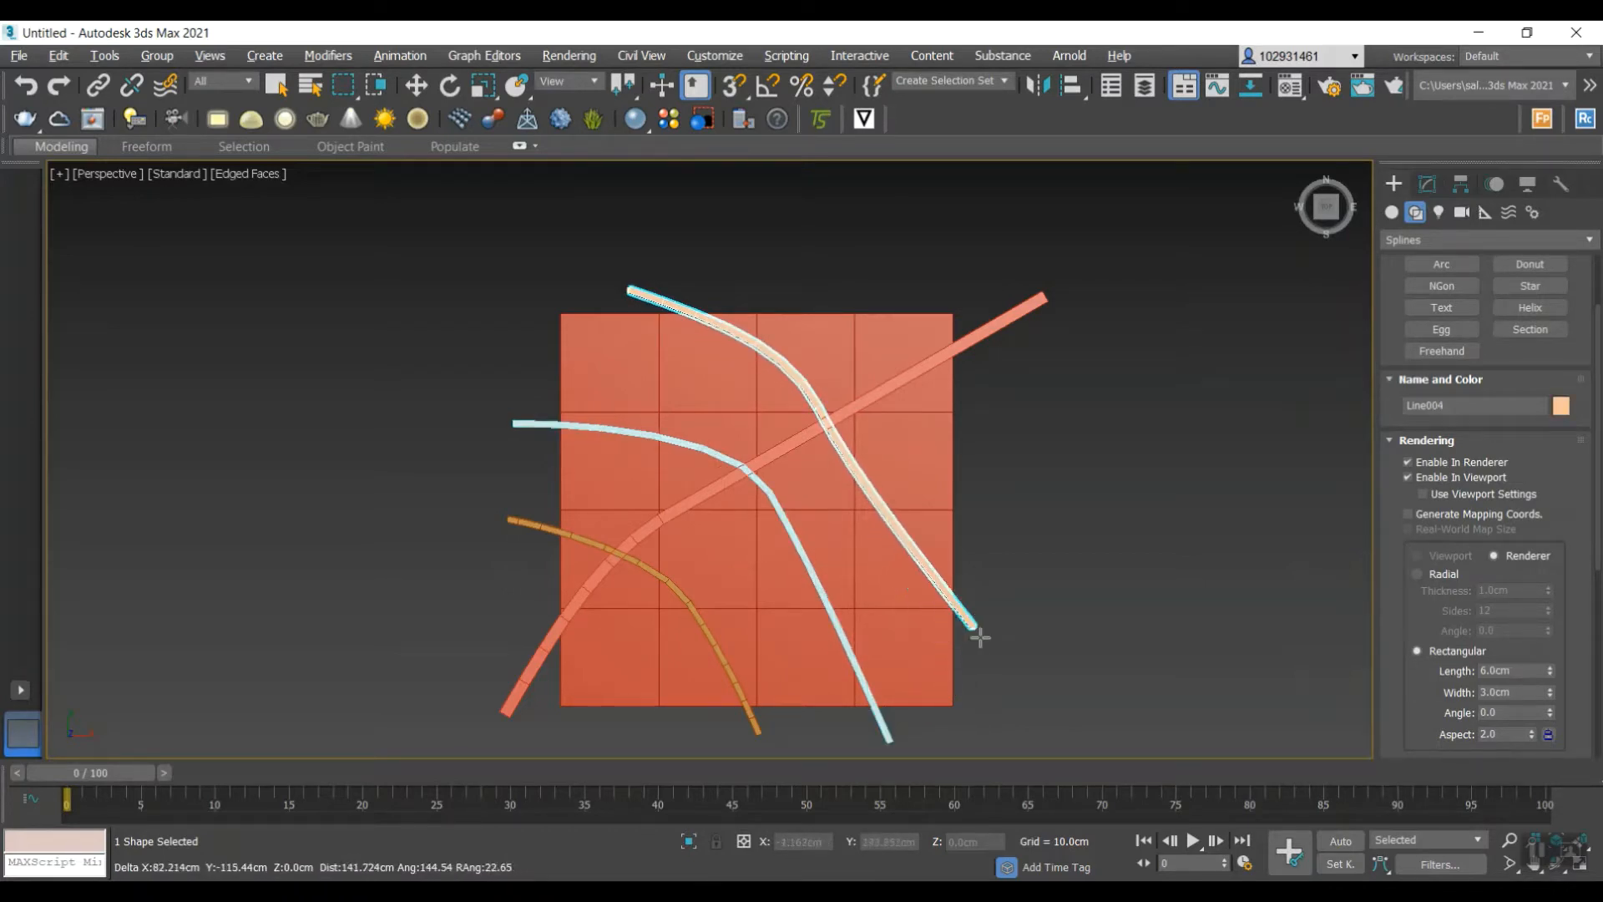
pyautogui.click(966, 680)
pyautogui.rightClick(966, 680)
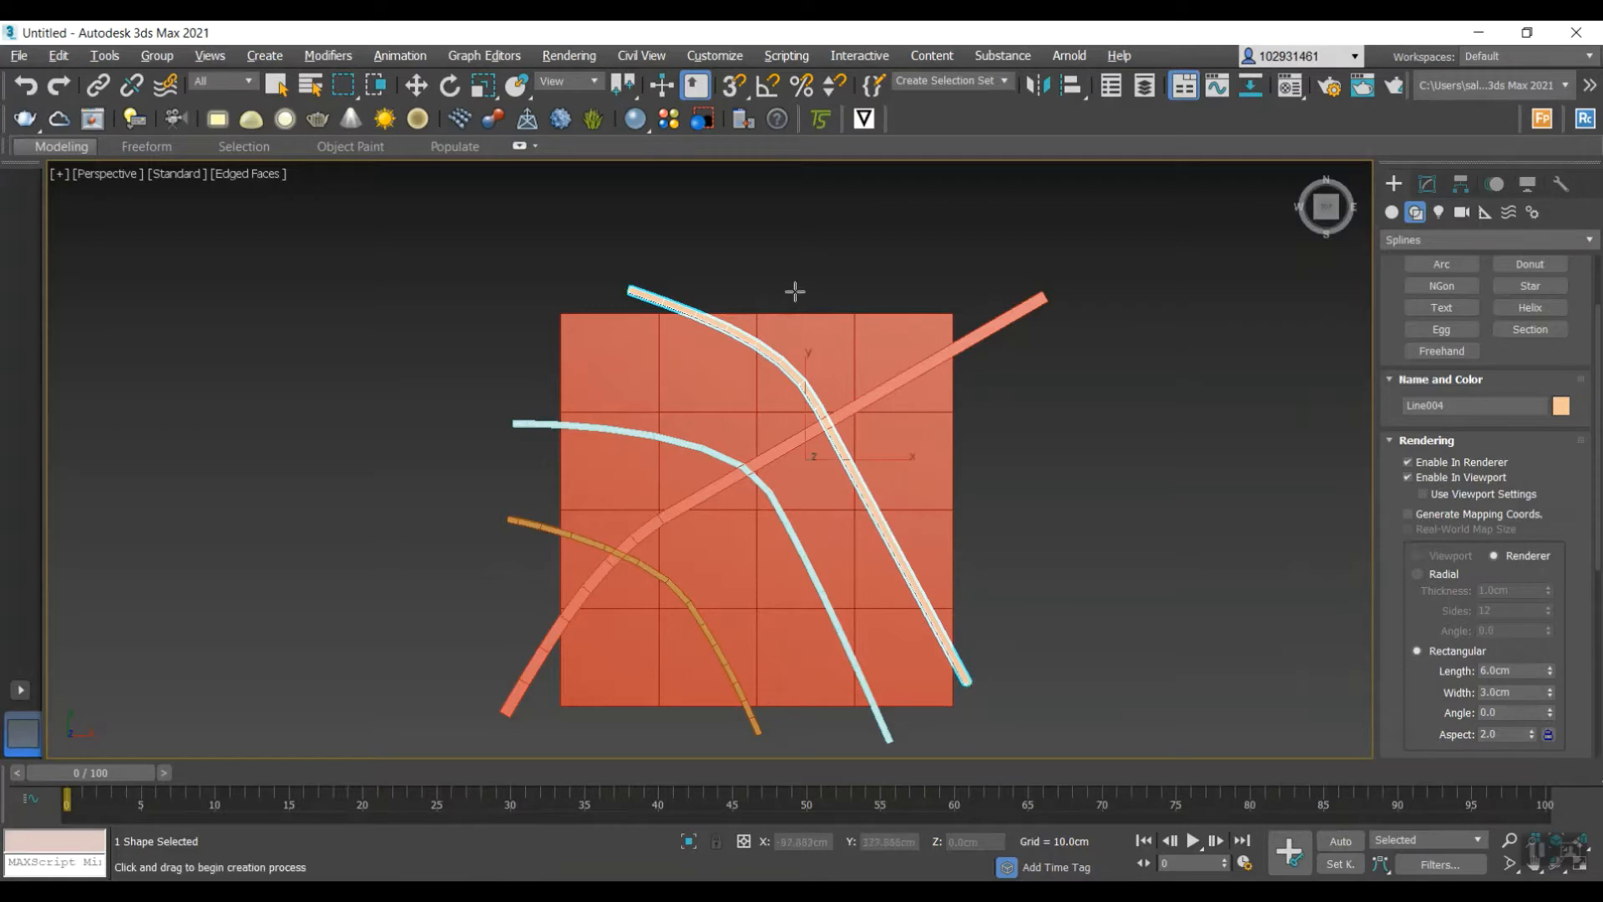
# - Draw a short curved line across the plane's upper-right corner, crossing the diagonal line
pyautogui.moveTo(795, 291); pyautogui.dragTo(831, 286)
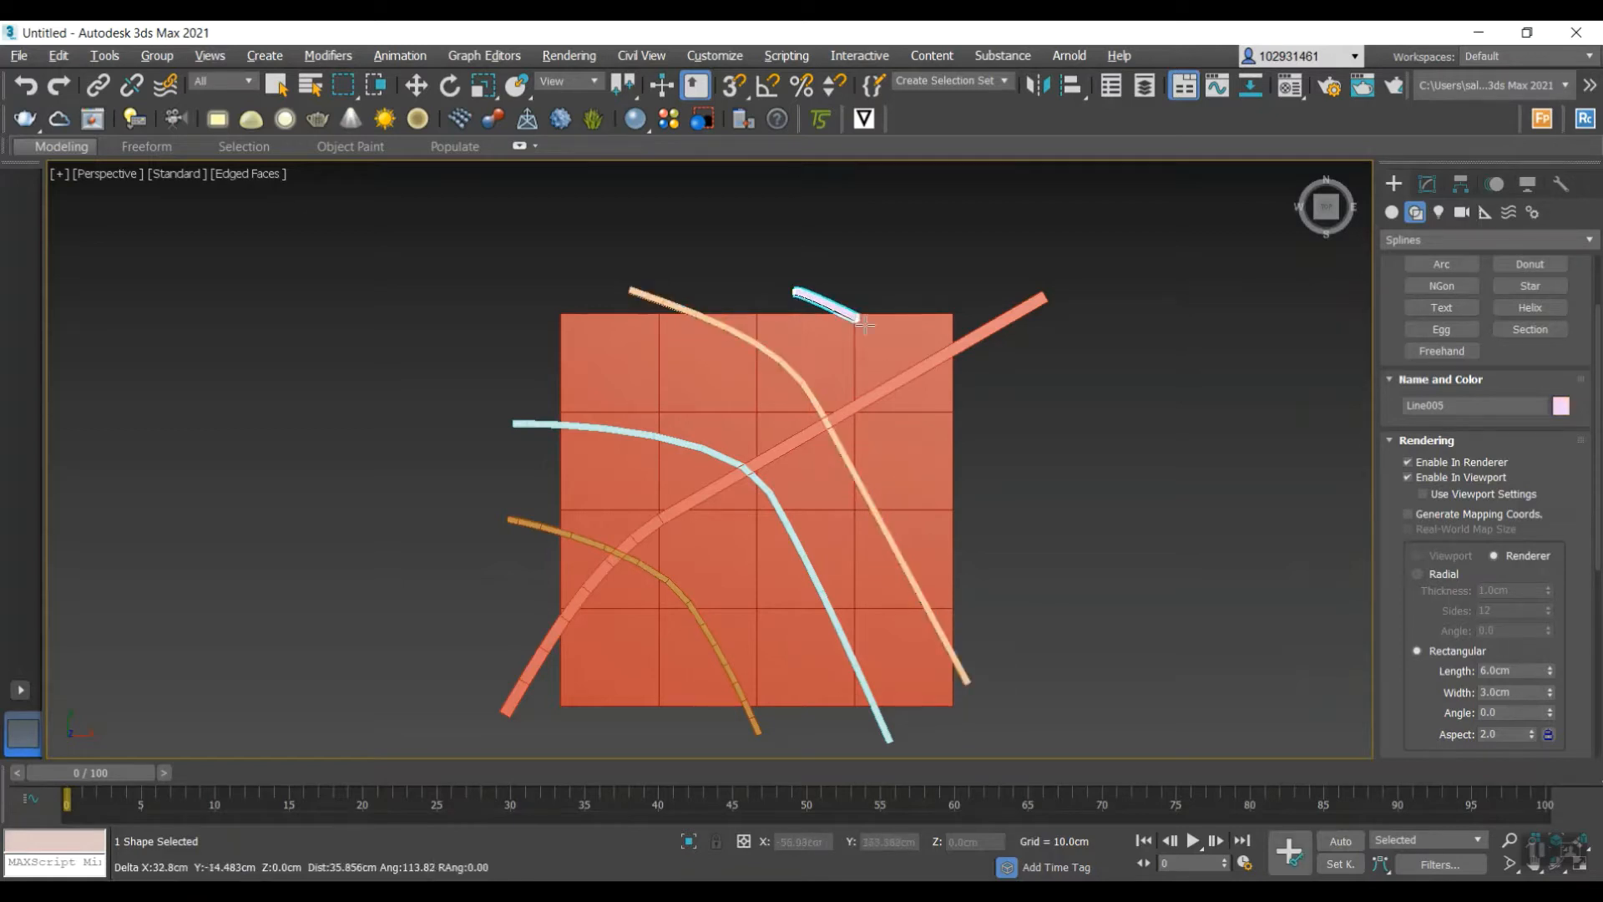
pyautogui.click(978, 480)
pyautogui.rightClick(978, 480)
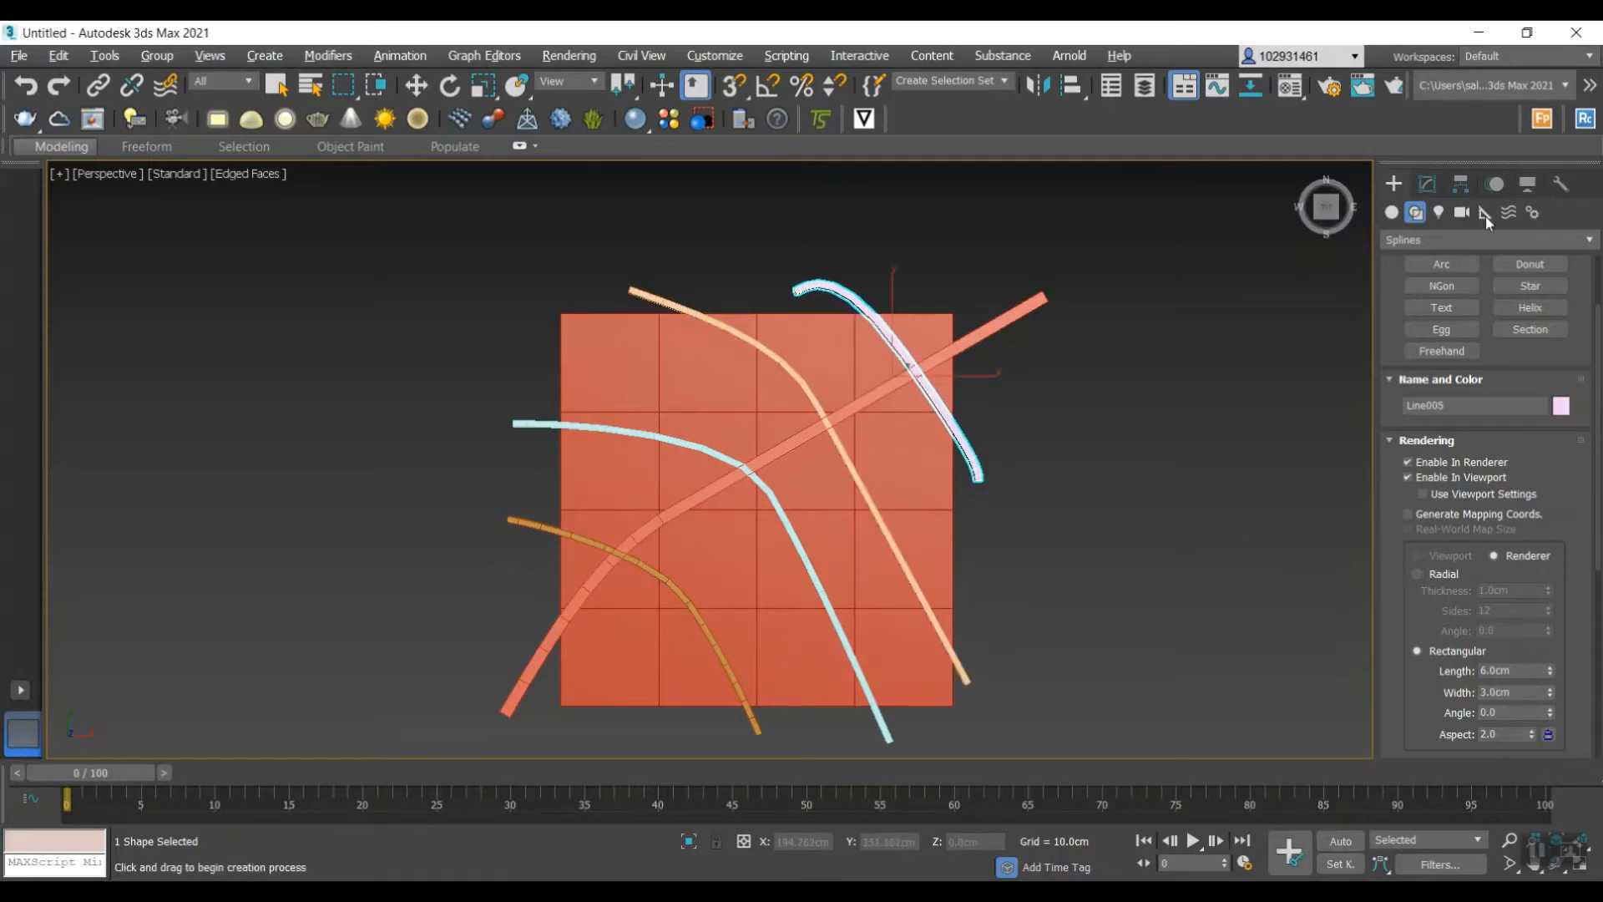
# - Set the rectangular section width of the diagonal line to 10 cm
pyautogui.click(1430, 185)
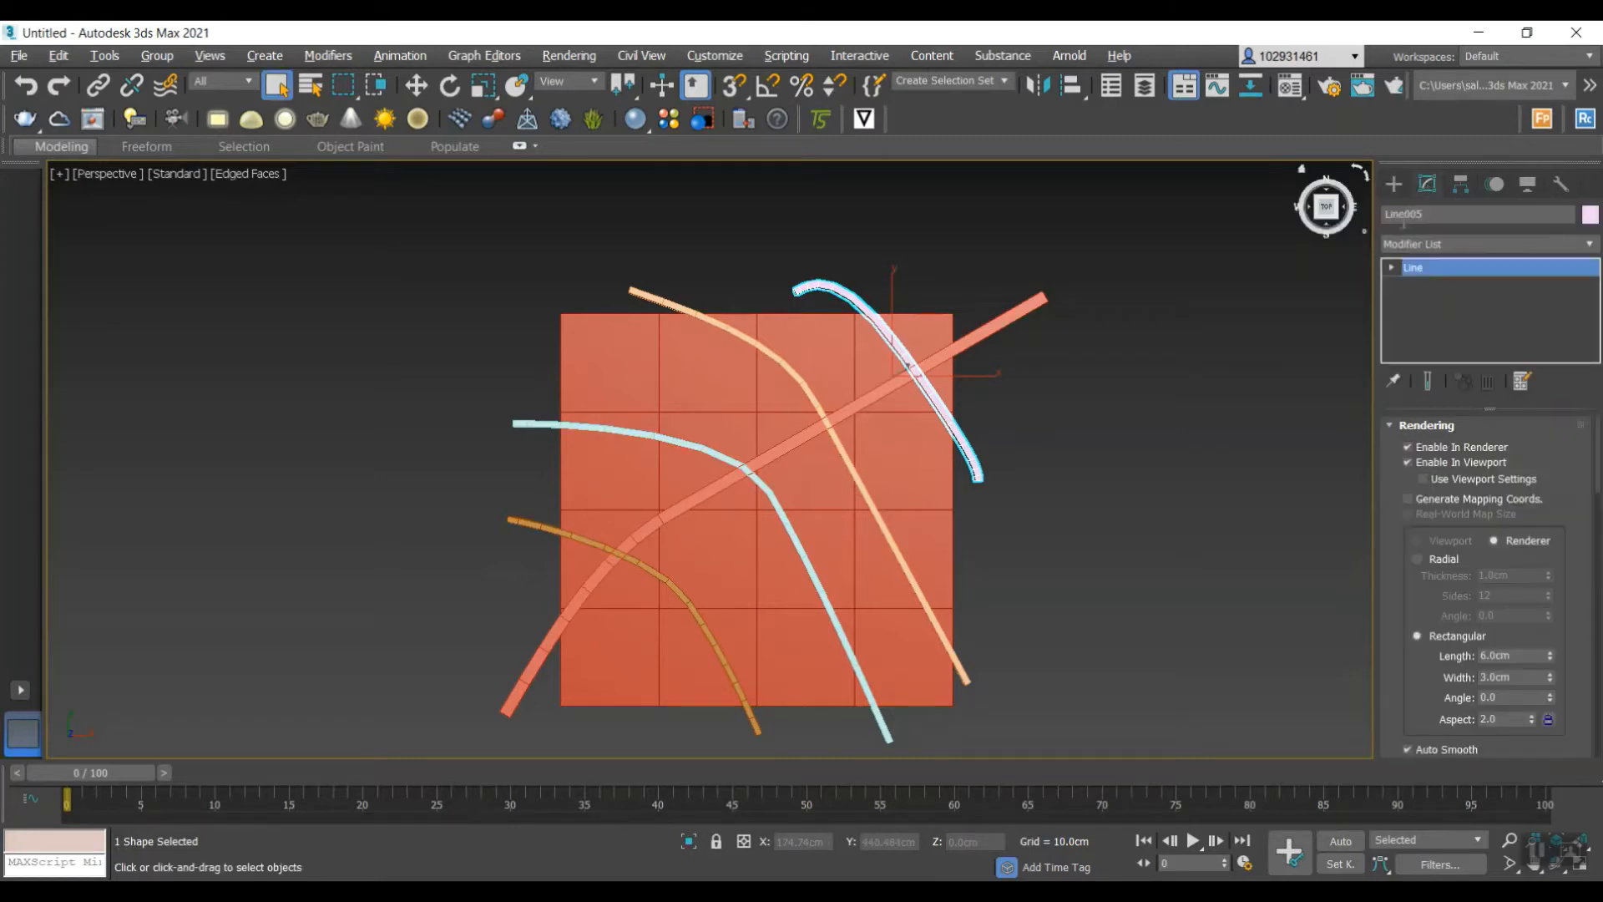
pyautogui.click(836, 418)
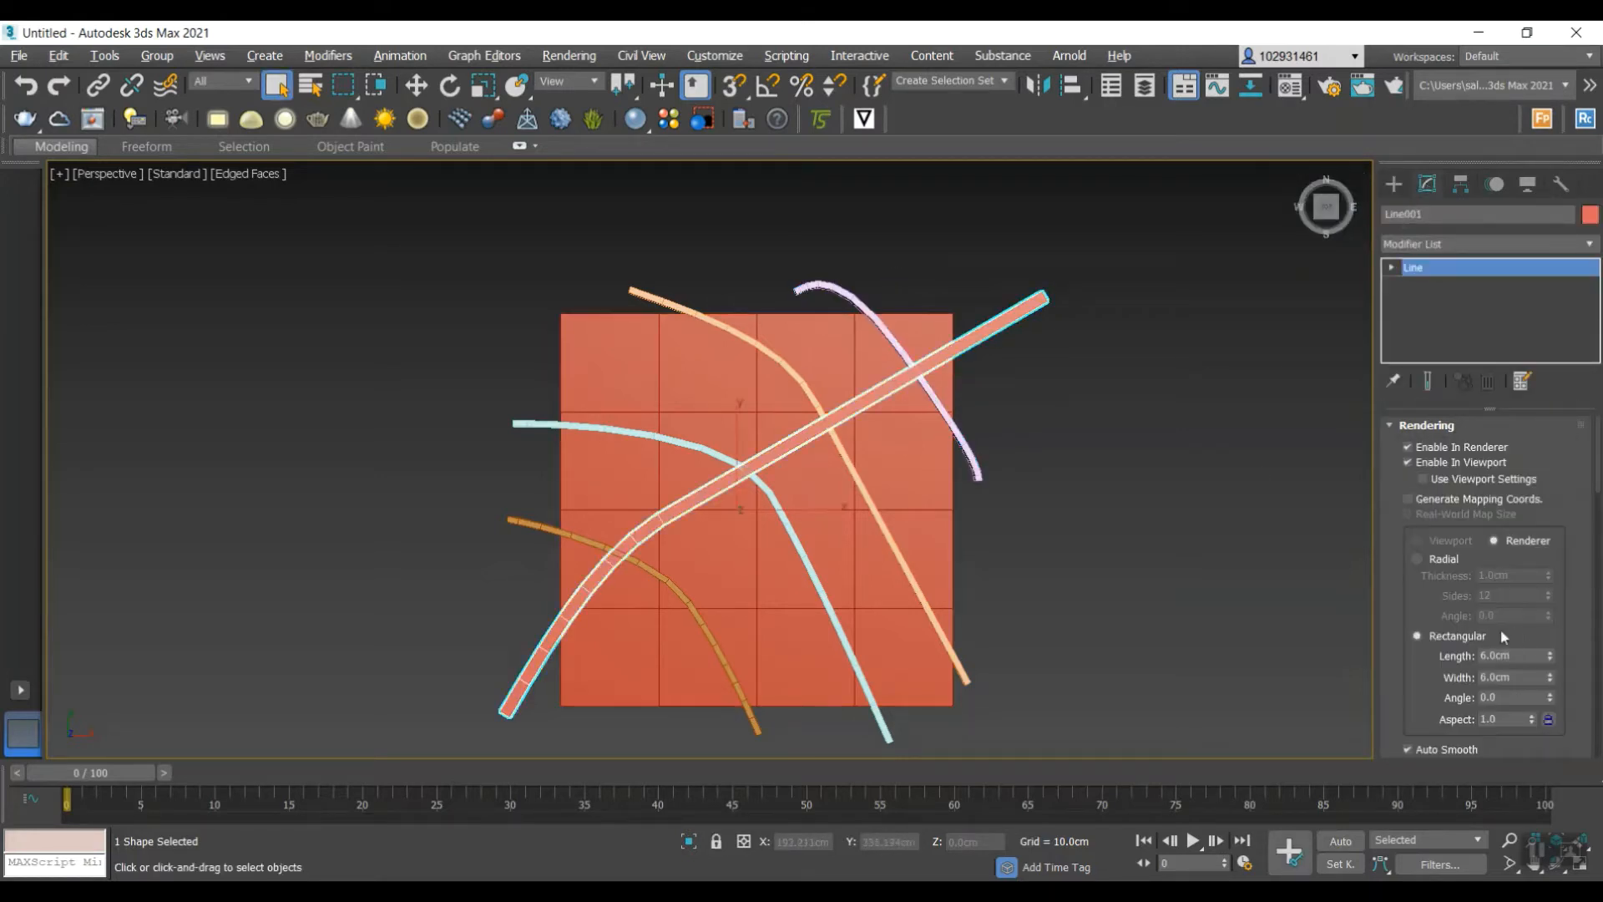
pyautogui.doubleClick(1511, 676)
pyautogui.write('10')
pyautogui.press('Return')
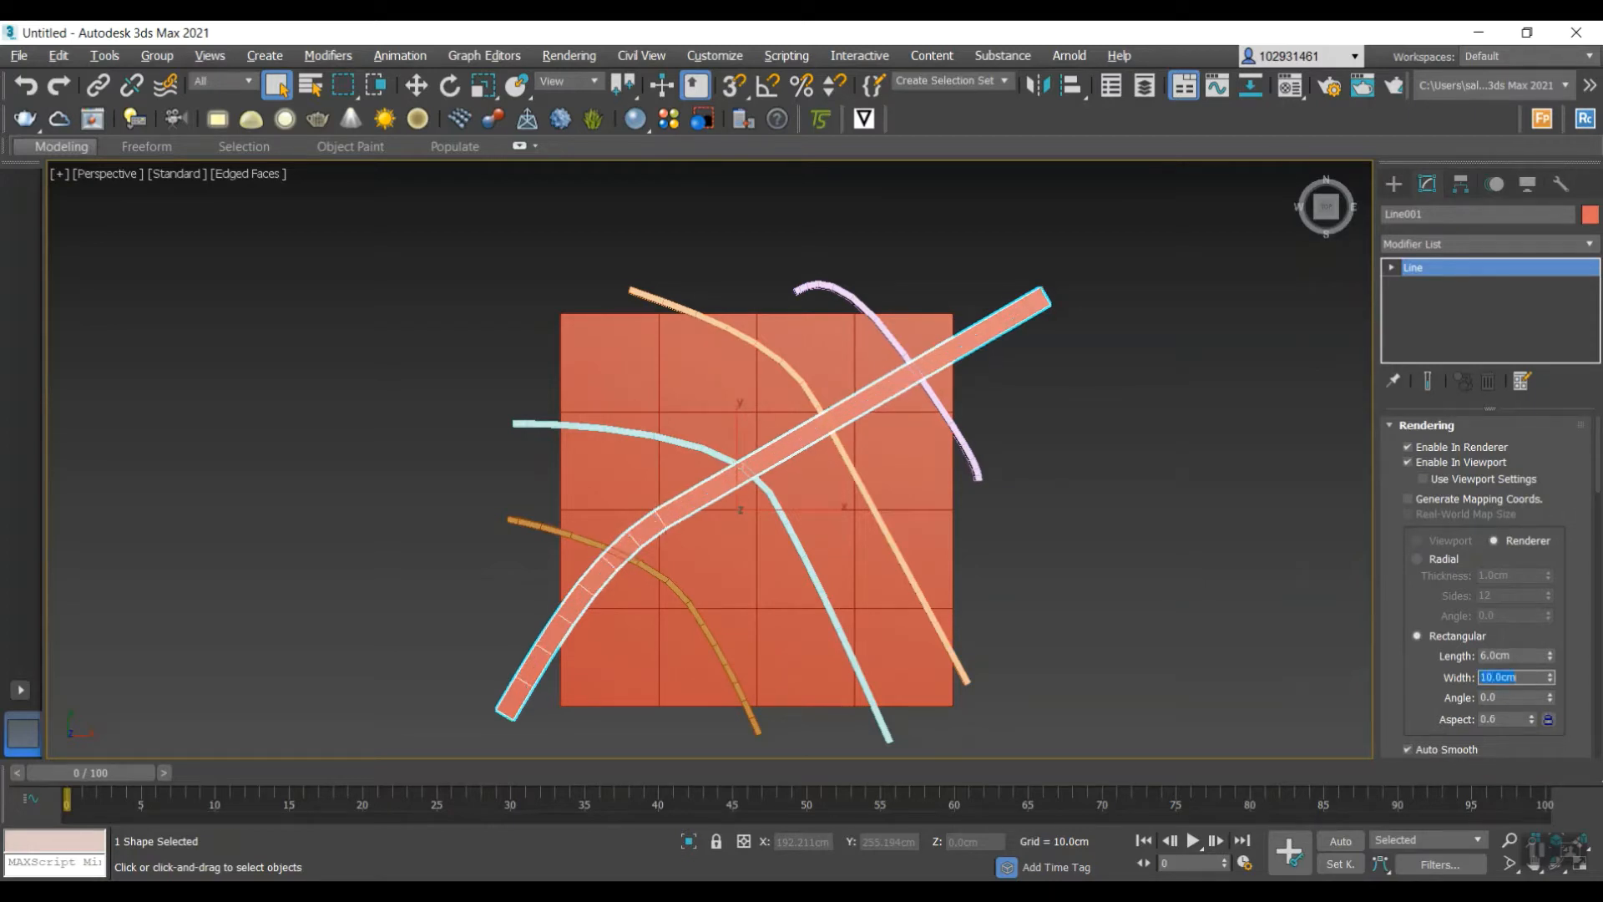
# - Set the rectangular section width of the curved line across the plane's lower-left corner to 4 cm
pyautogui.scroll(-3, 1028, 470)
pyautogui.scroll(4, 1029, 469)
pyautogui.scroll(-4, 1029, 469)
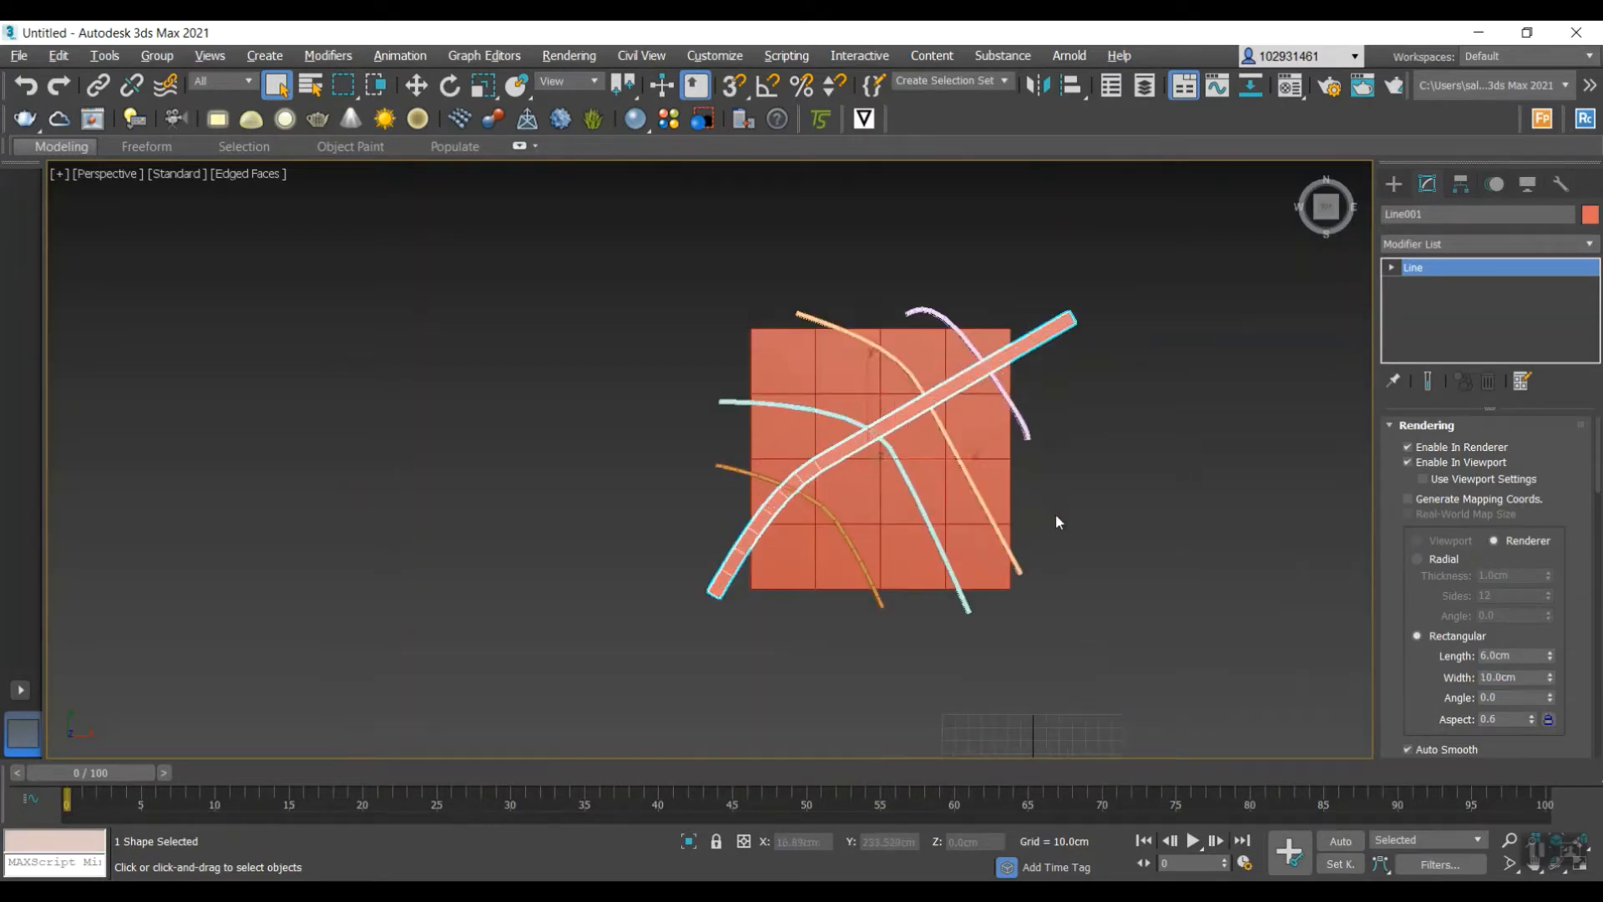
pyautogui.click(1055, 514)
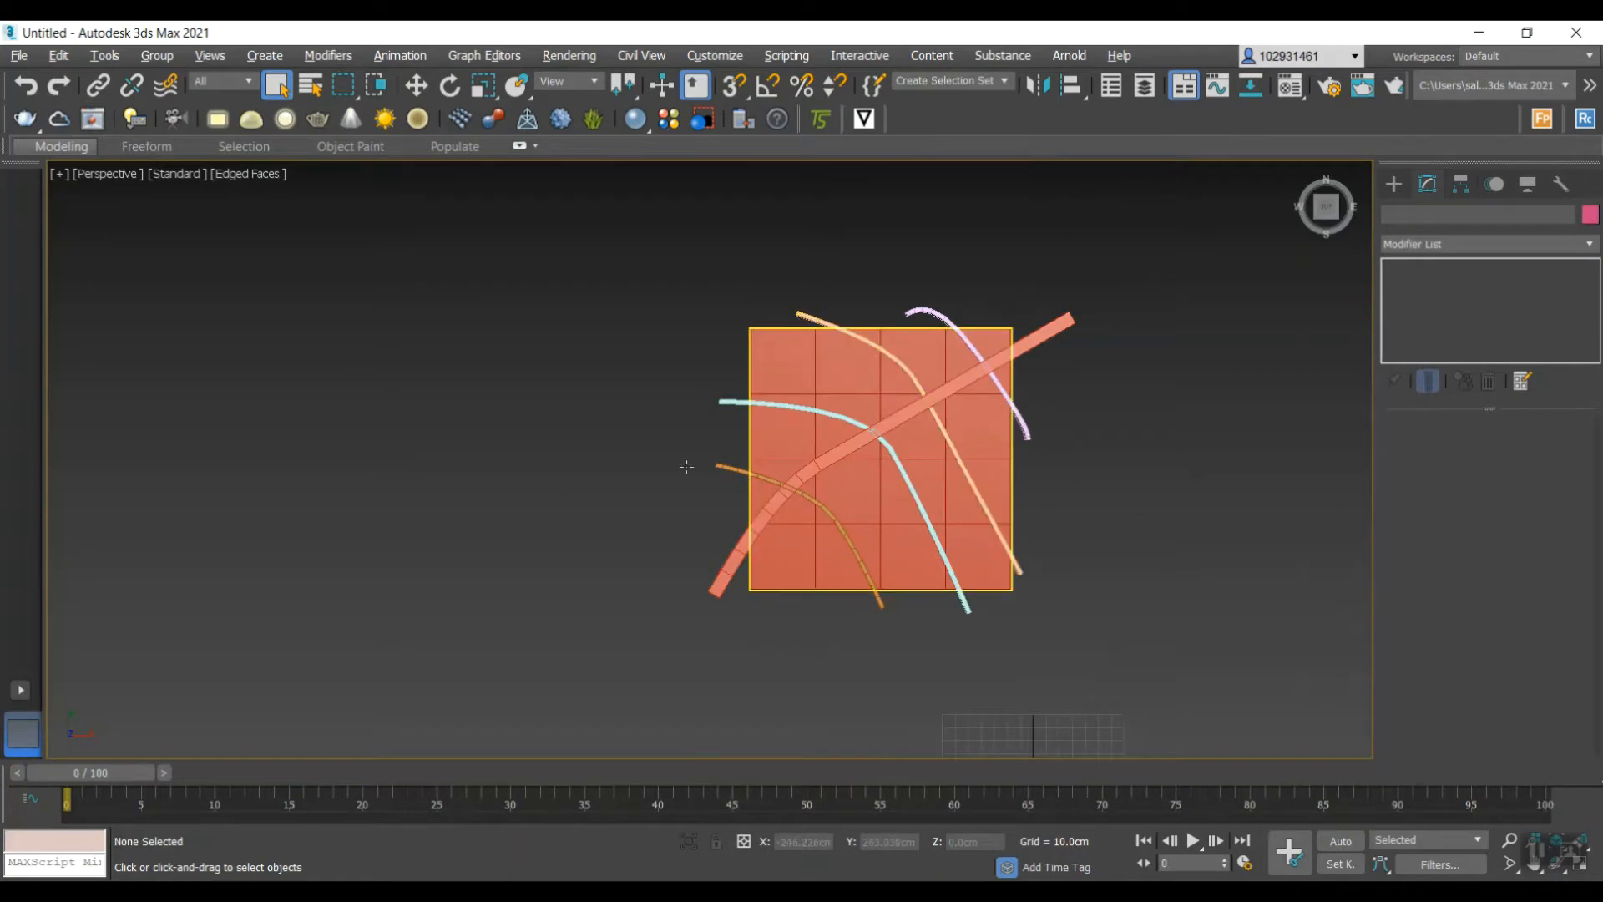
pyautogui.scroll(-2, 754, 416)
pyautogui.scroll(2, 695, 466)
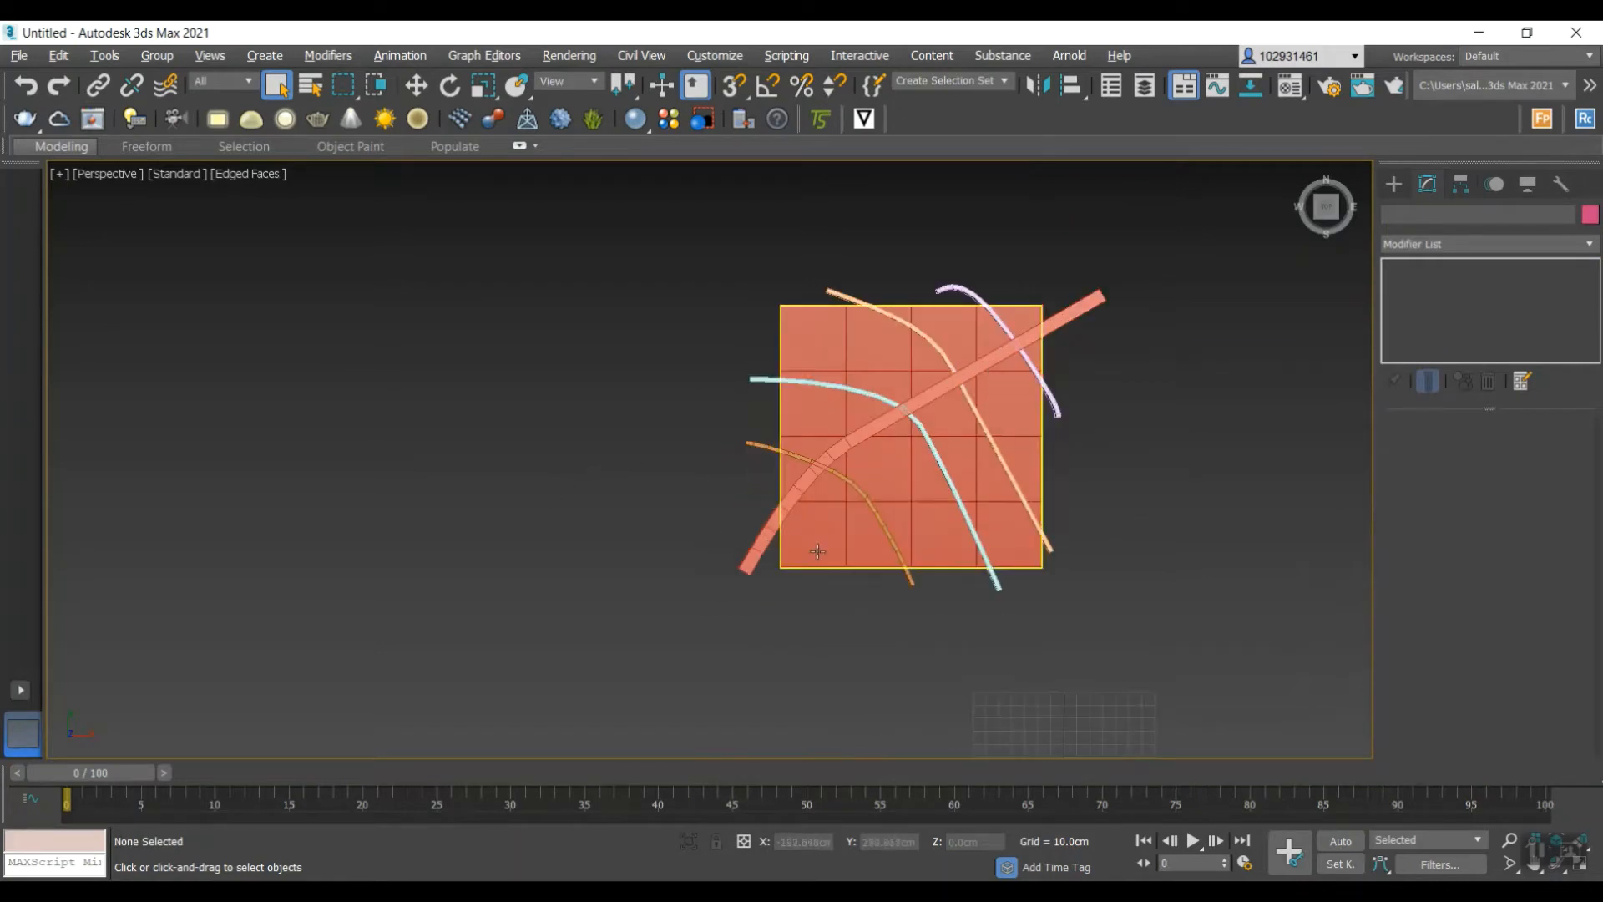
pyautogui.scroll(2, 818, 551)
pyautogui.click(930, 527)
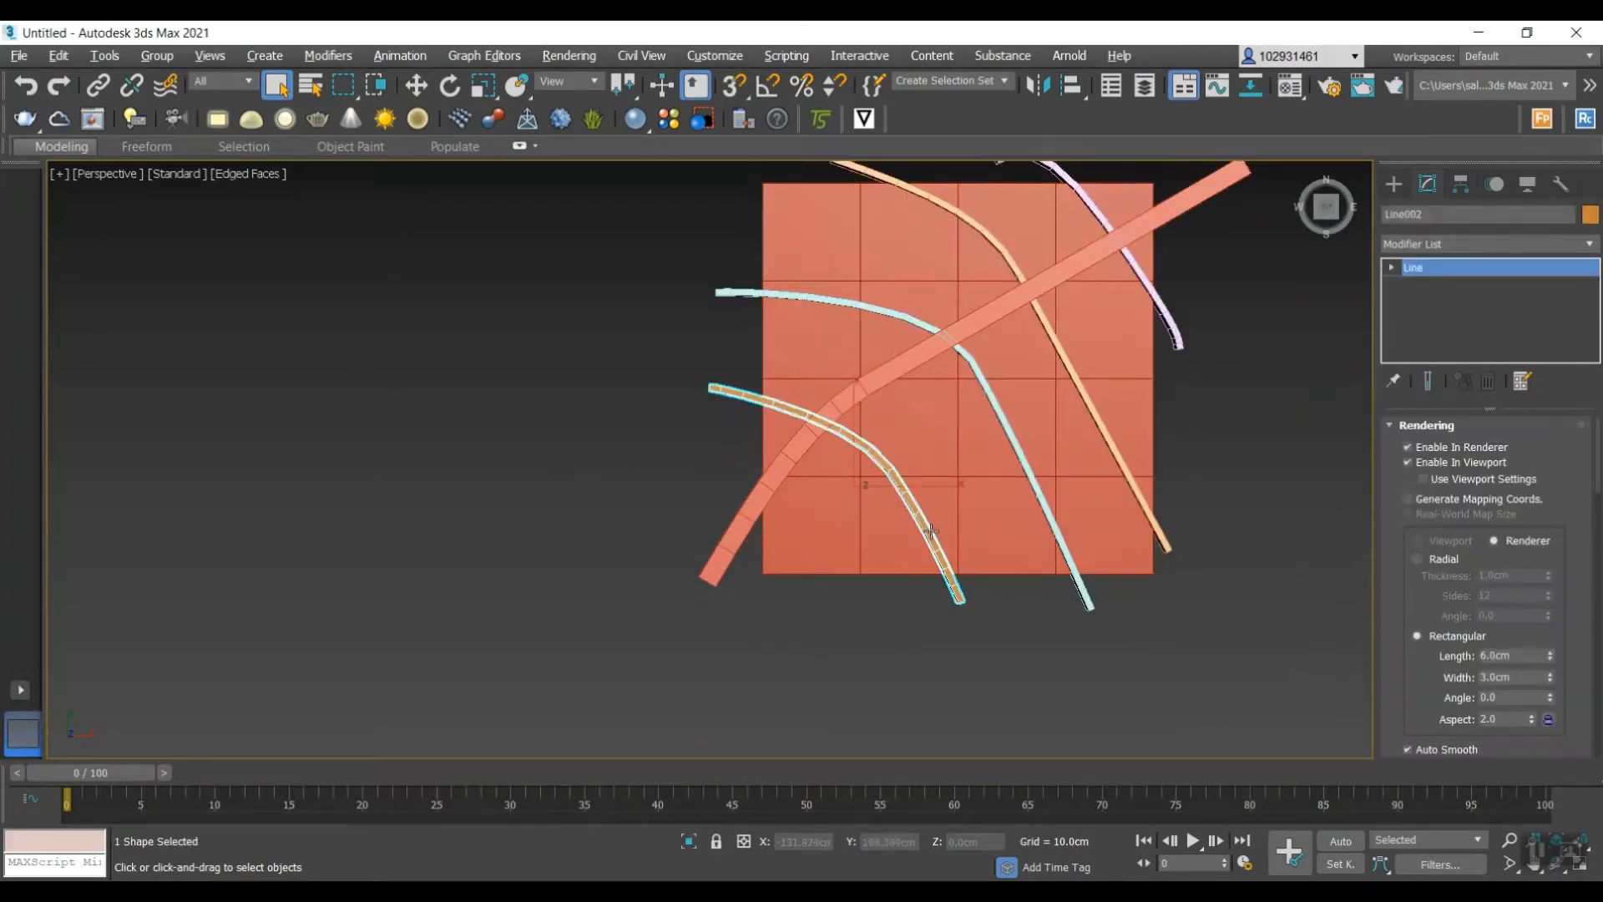
pyautogui.keyDown('ctrl'); pyautogui.click(1063, 538); pyautogui.keyUp('ctrl')
pyautogui.click(972, 590)
pyautogui.click(962, 593)
pyautogui.click(1541, 681)
pyautogui.write('4')
pyautogui.press('Return')
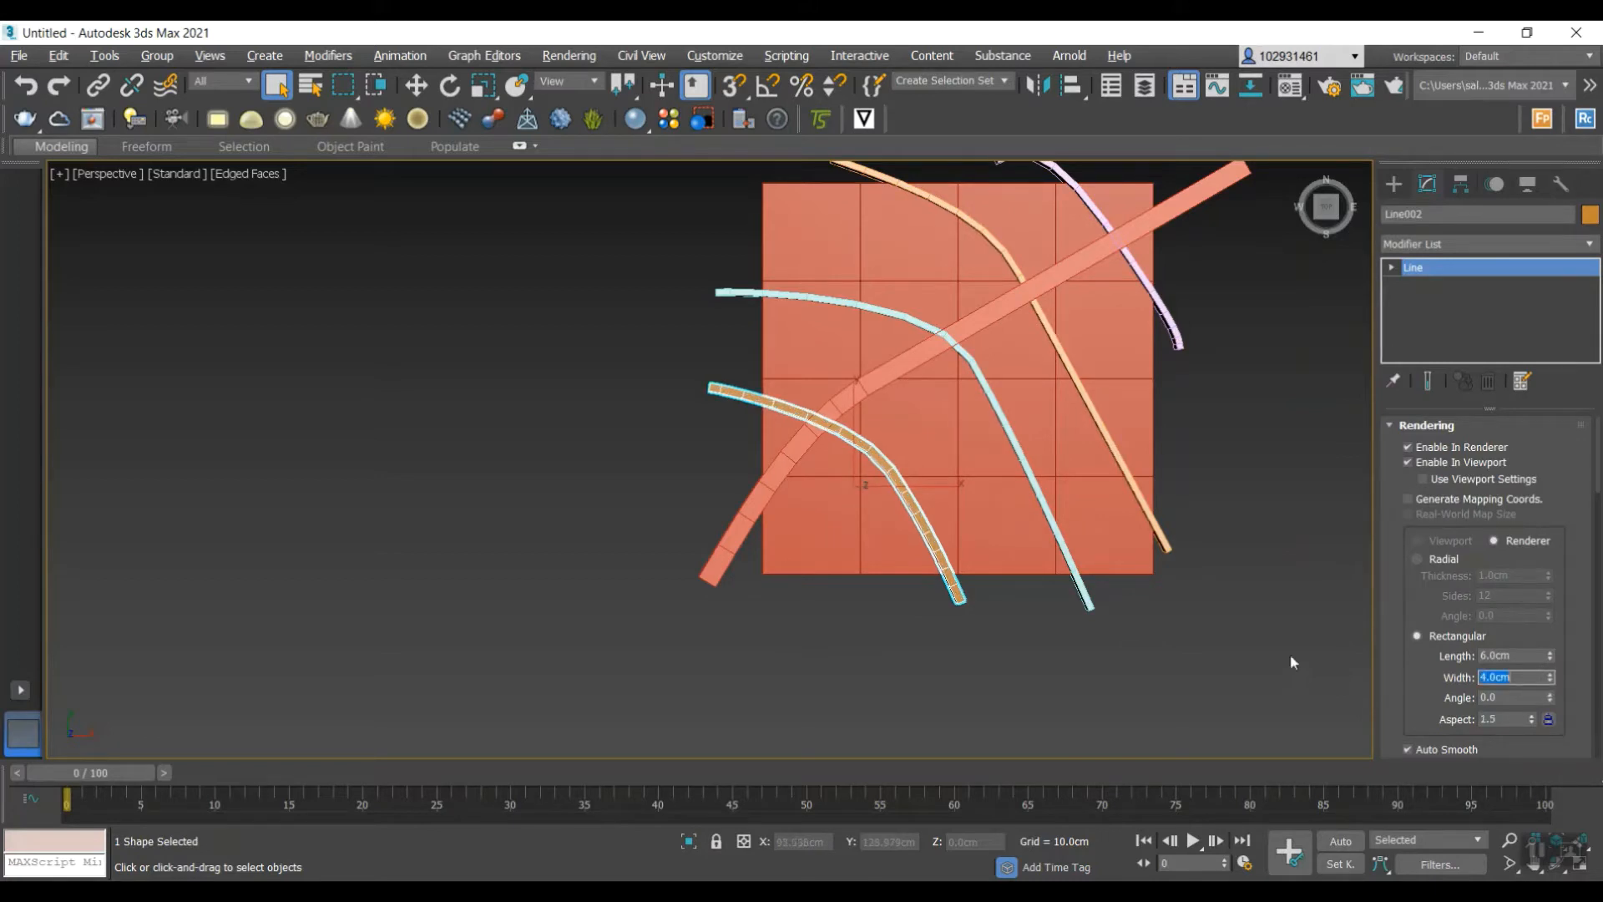
# - Set the rectangular width of the larger curved line crossing the diagonal near the plane's centre to 4 cm
pyautogui.click(1084, 598)
pyautogui.click(1518, 678)
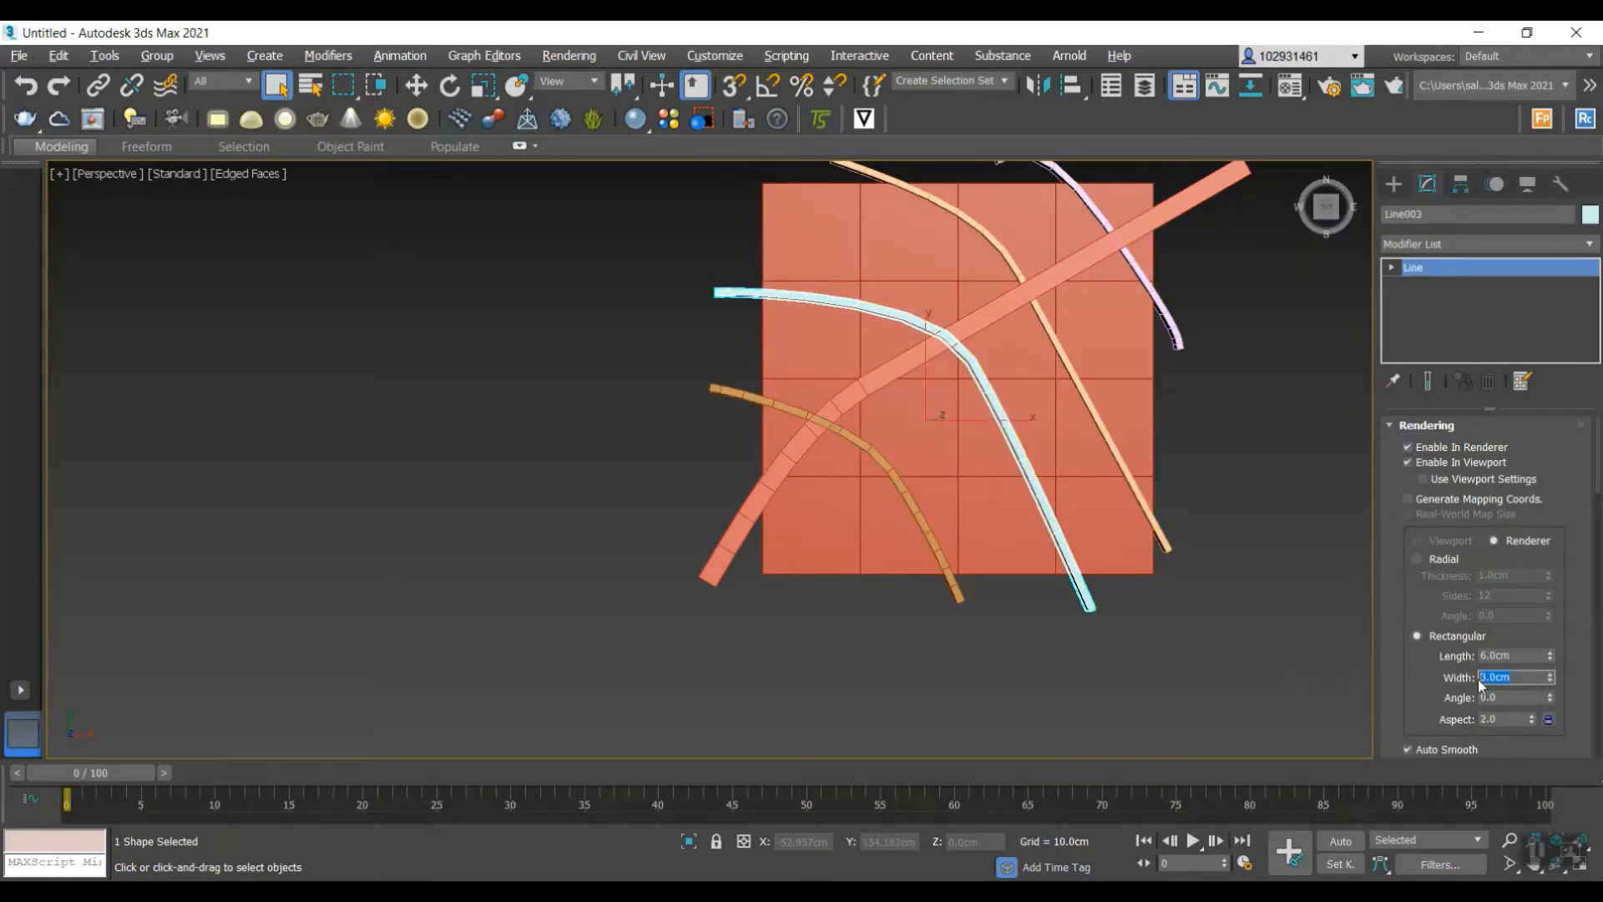
pyautogui.write('4')
pyautogui.click(1142, 447)
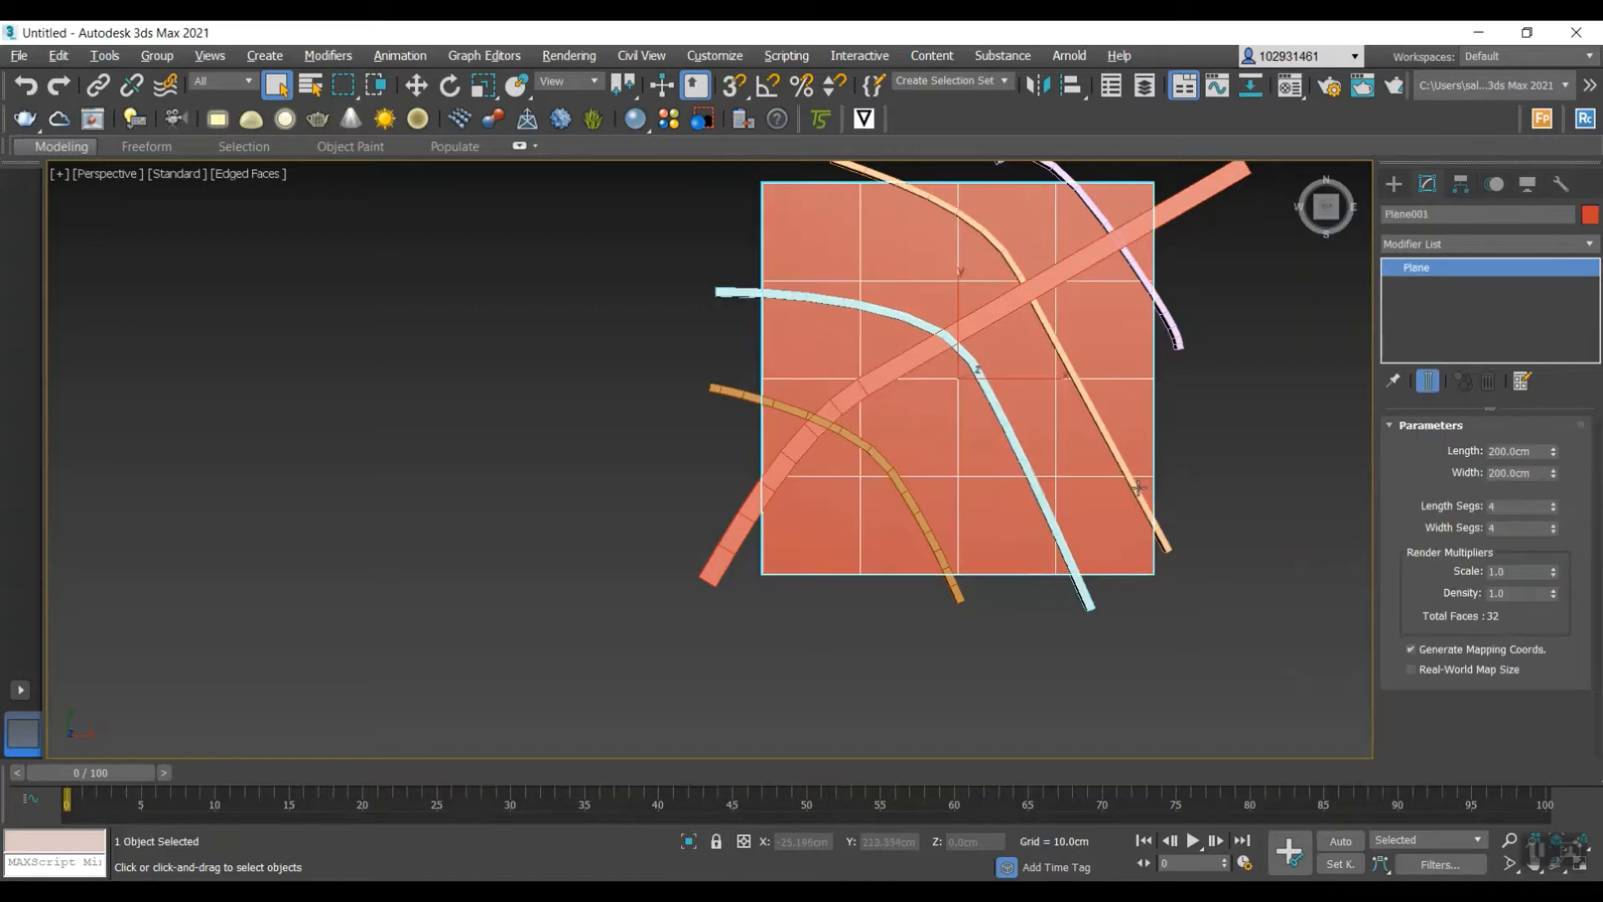
# - Set the rectangular width of the curved line running from the plane's upper edge to its lower-right corner to 4 cm
pyautogui.click(1137, 496)
pyautogui.click(1523, 682)
pyautogui.write('4')
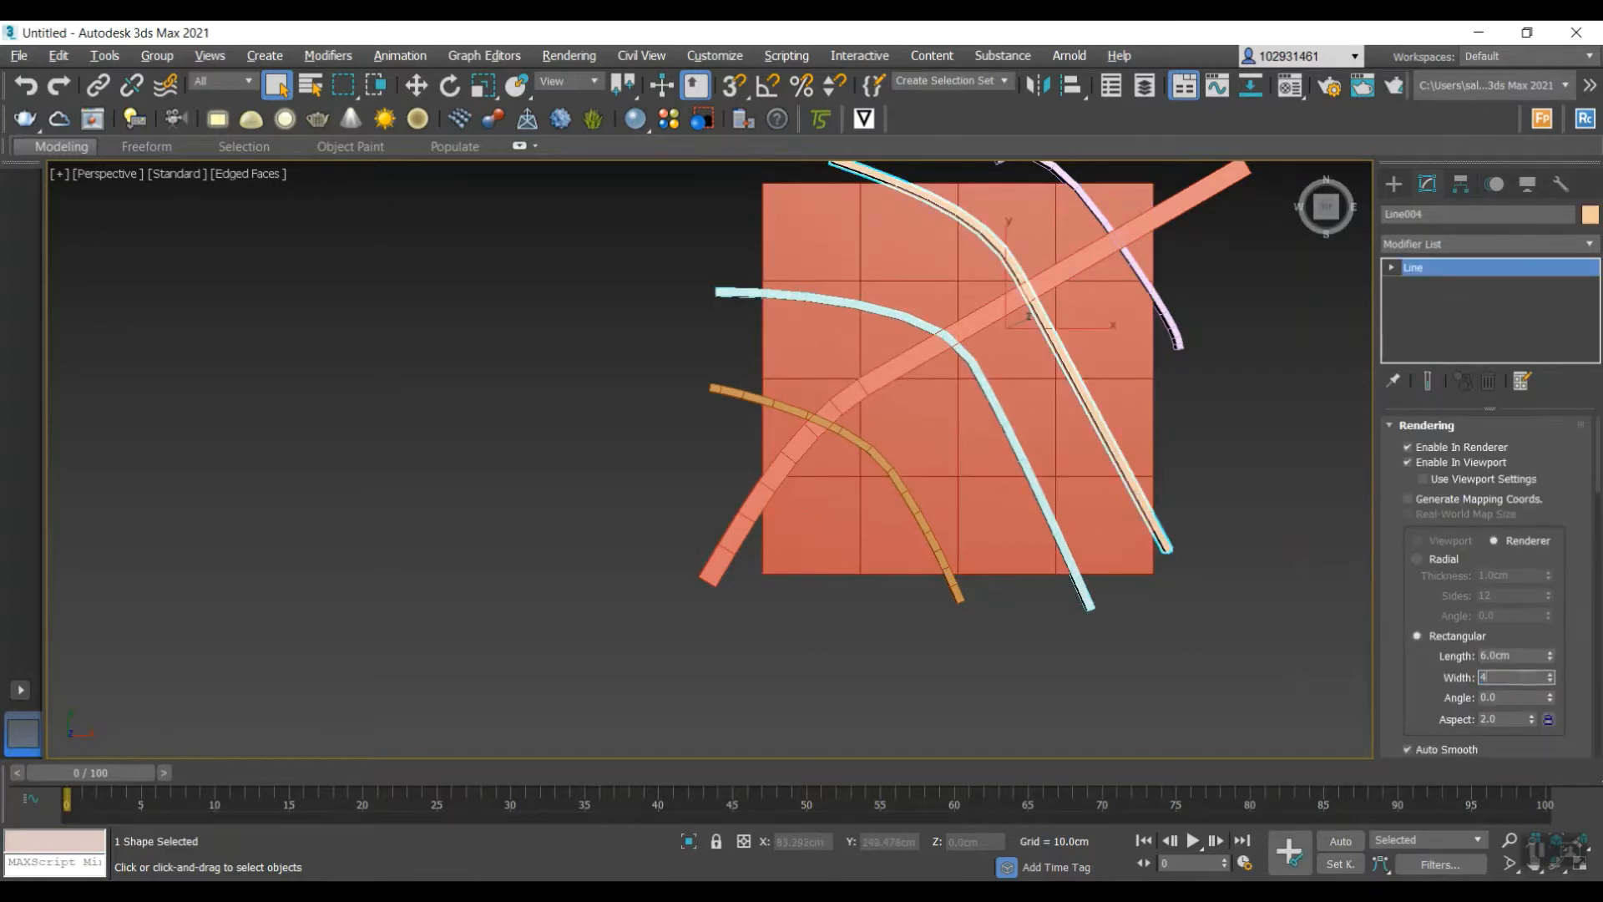
pyautogui.click(1169, 341)
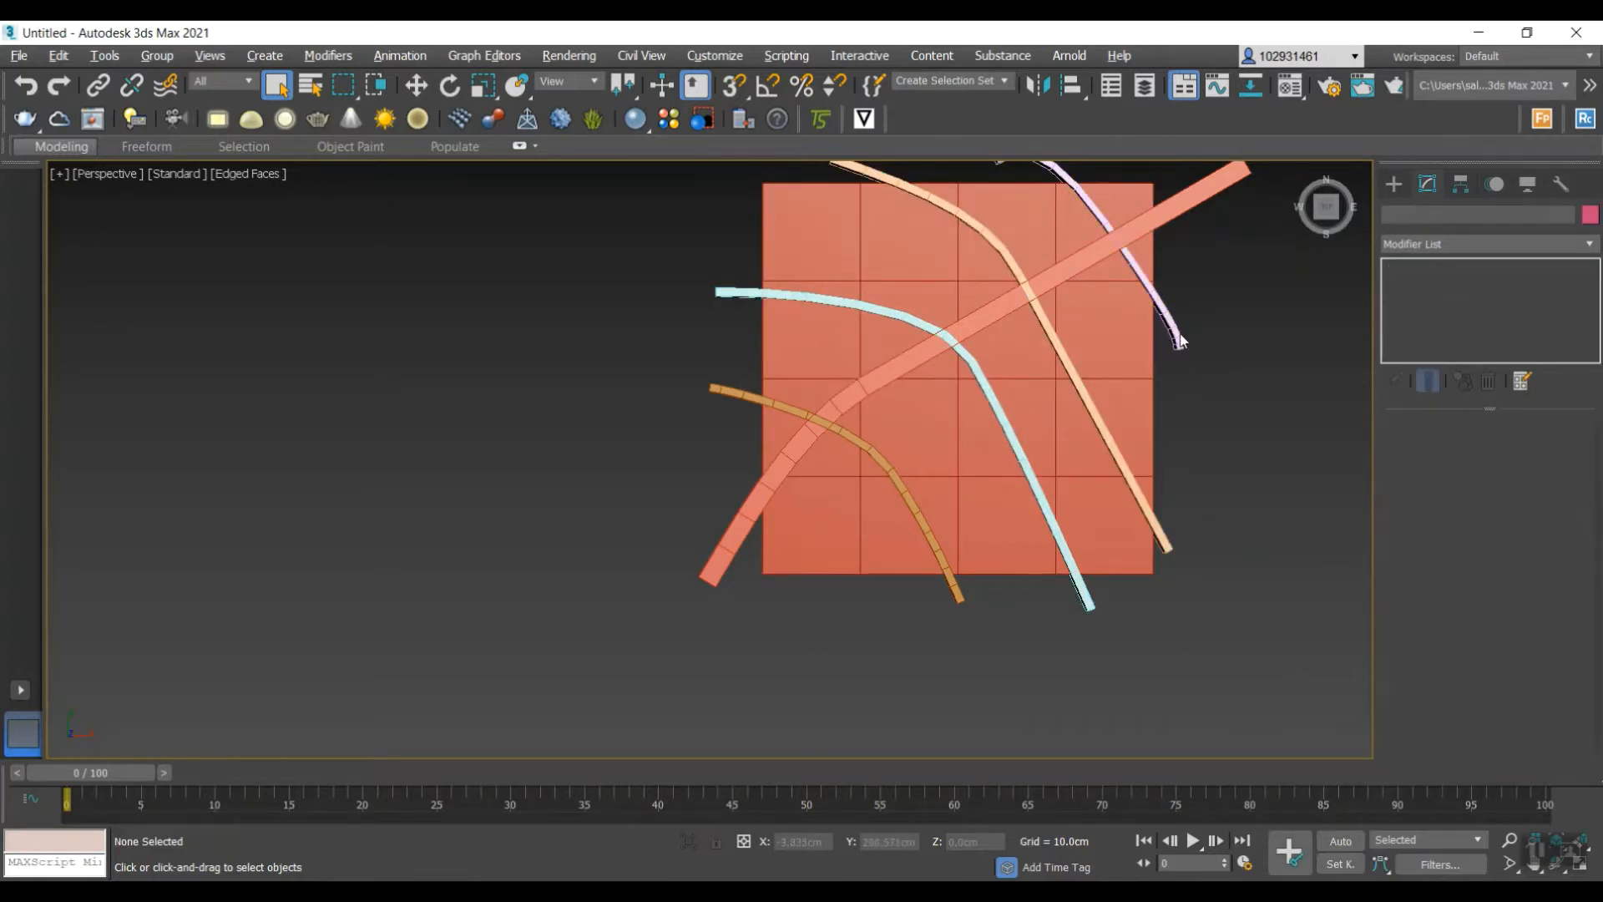
# - Set the rectangular width of the short curved line across the plane's upper-right corner to 4 cm
pyautogui.click(1177, 338)
pyautogui.click(1498, 677)
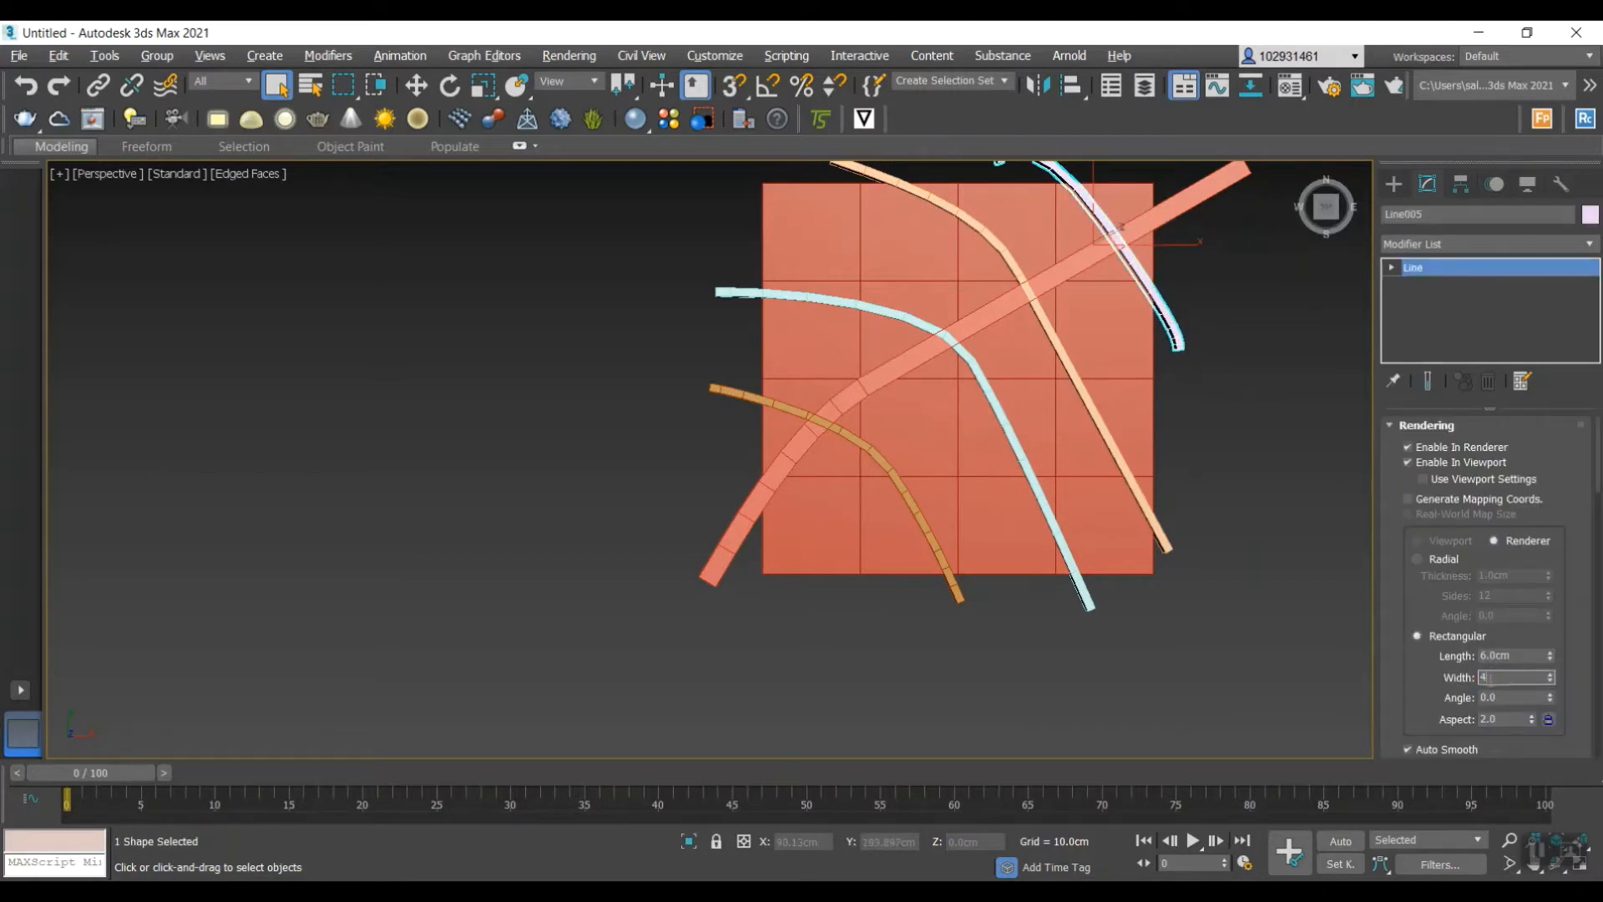
pyautogui.press('Return')
pyautogui.click(1270, 698)
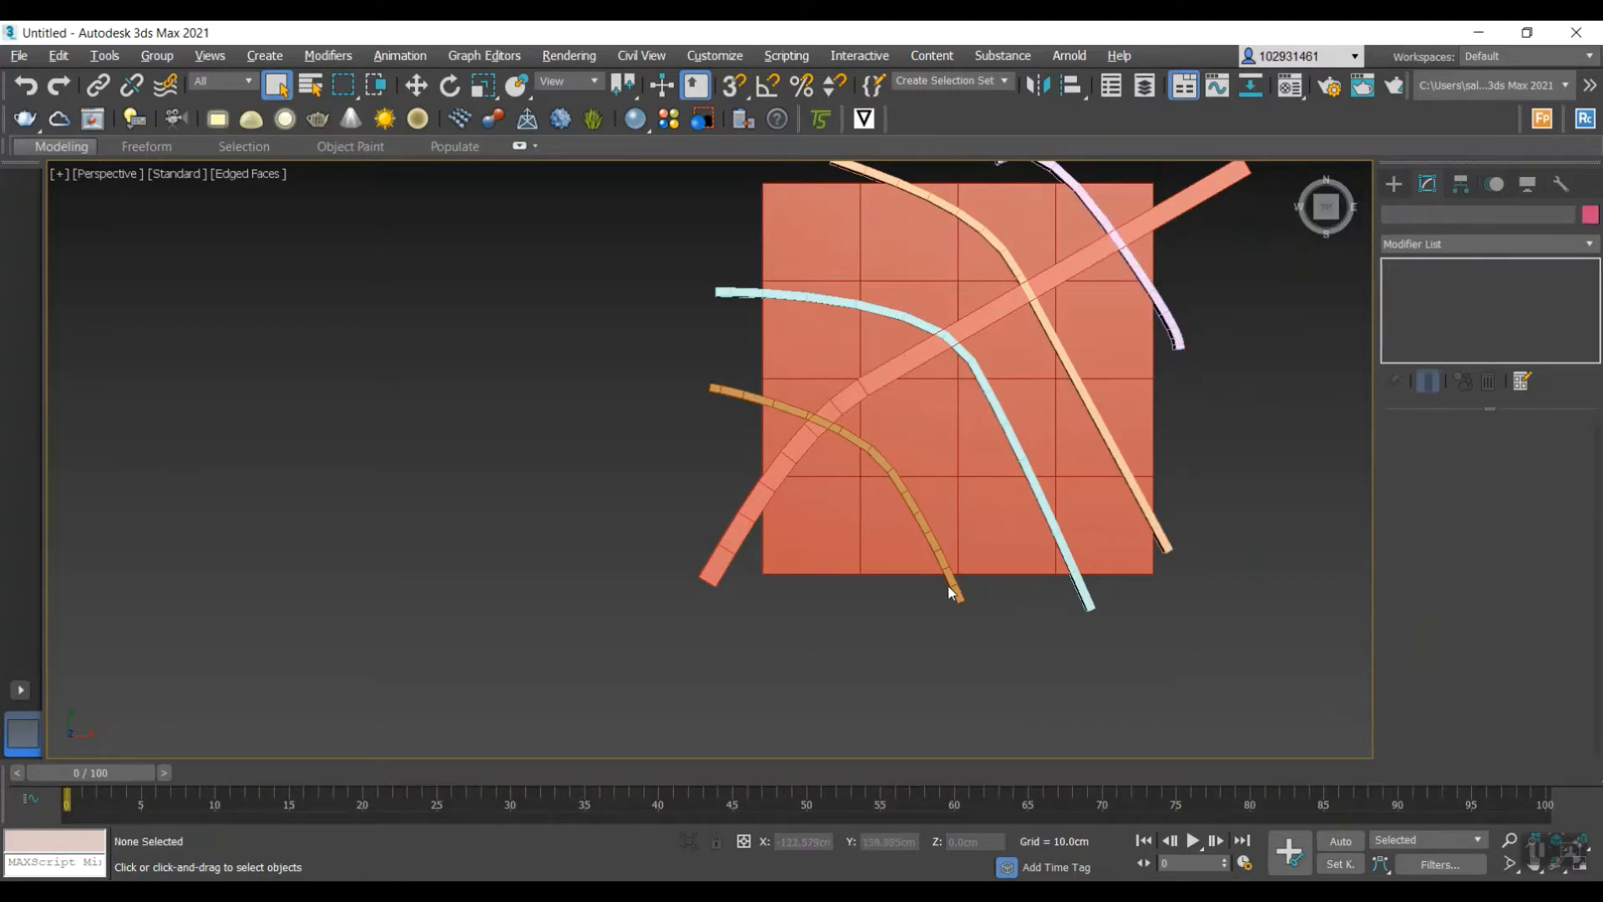
# - Convert the curved line across the plane's lower-left corner to an Editable Poly
pyautogui.click(949, 591)
pyautogui.rightClick(947, 576)
pyautogui.moveTo(1060, 800)
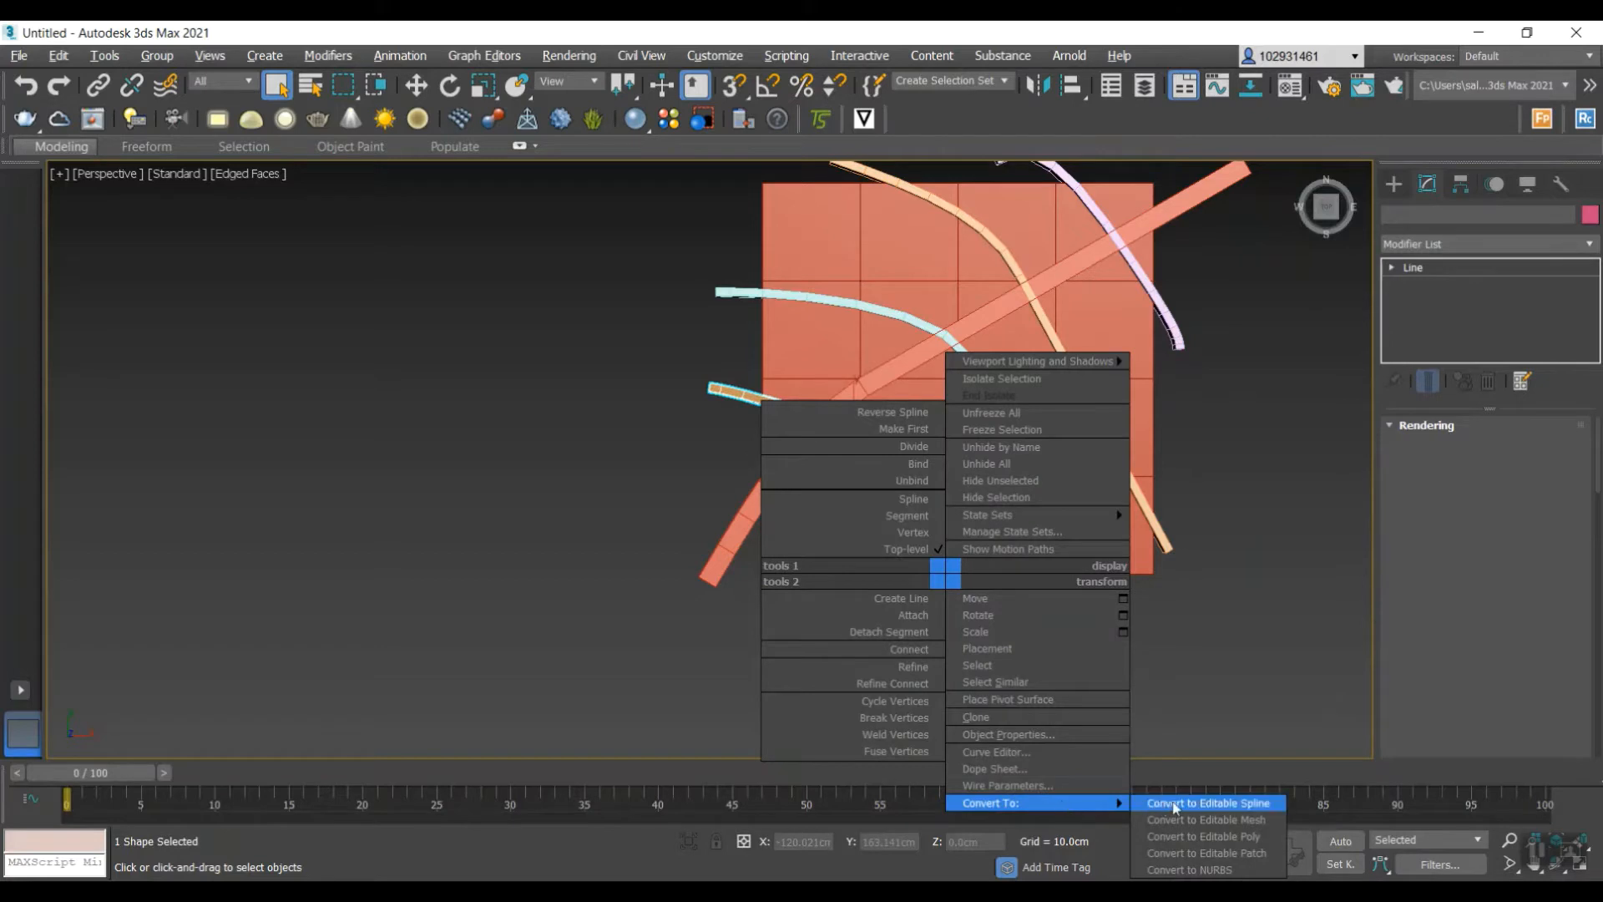
pyautogui.click(1219, 835)
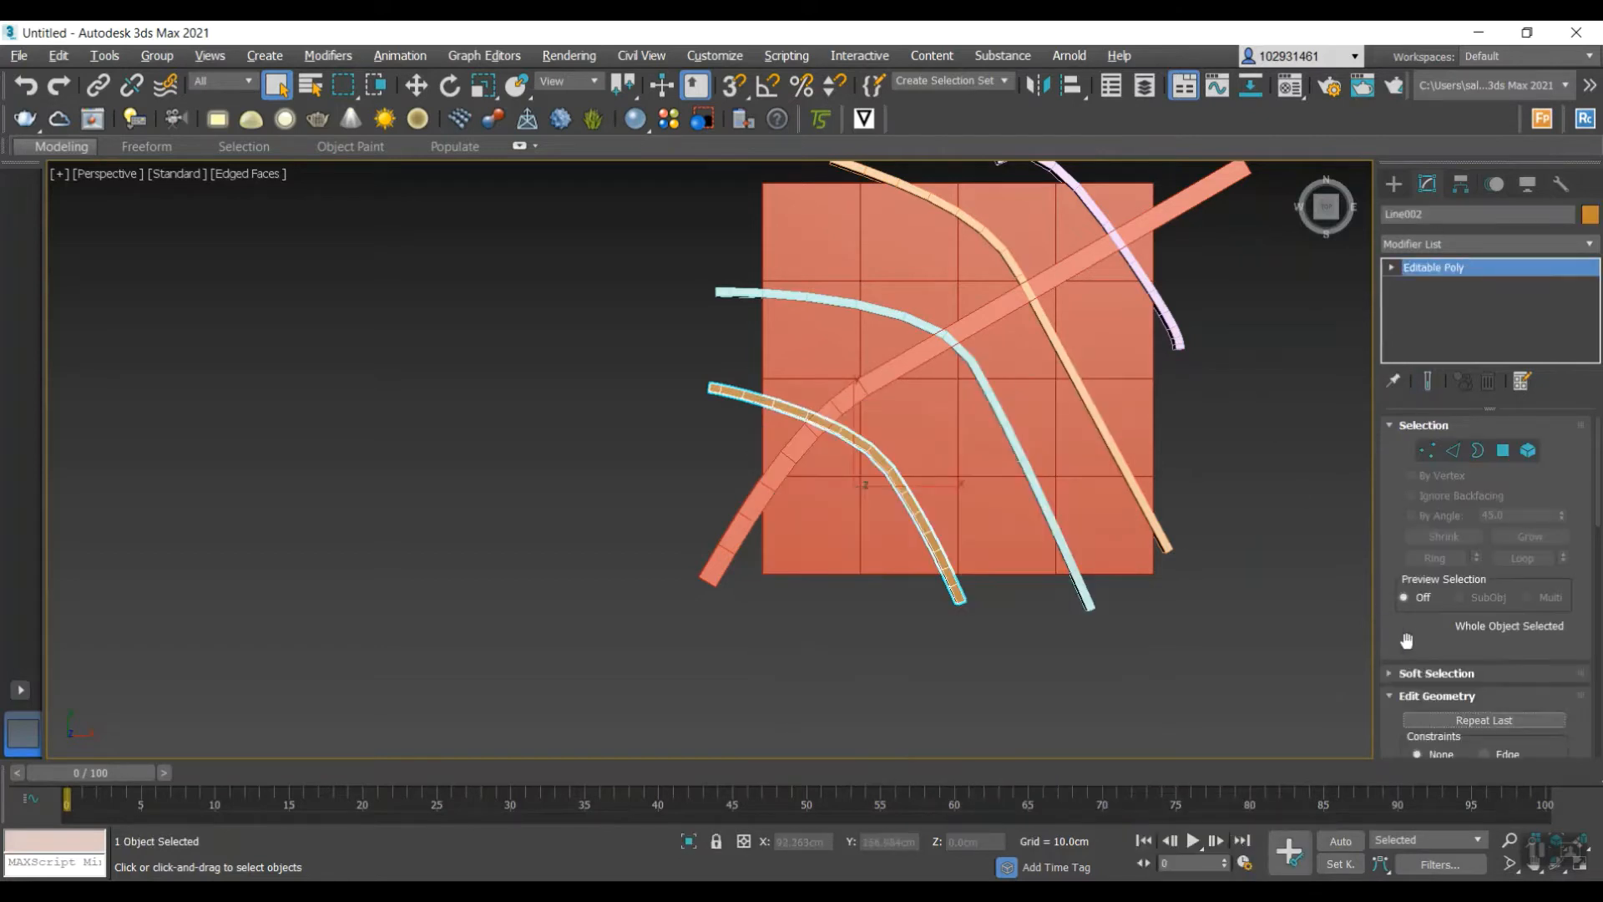
# - Attach the diagonal line and the other three curved lines to the editable poly, leaving the plane separate
pyautogui.scroll(-3, 1406, 640)
pyautogui.click(1433, 648)
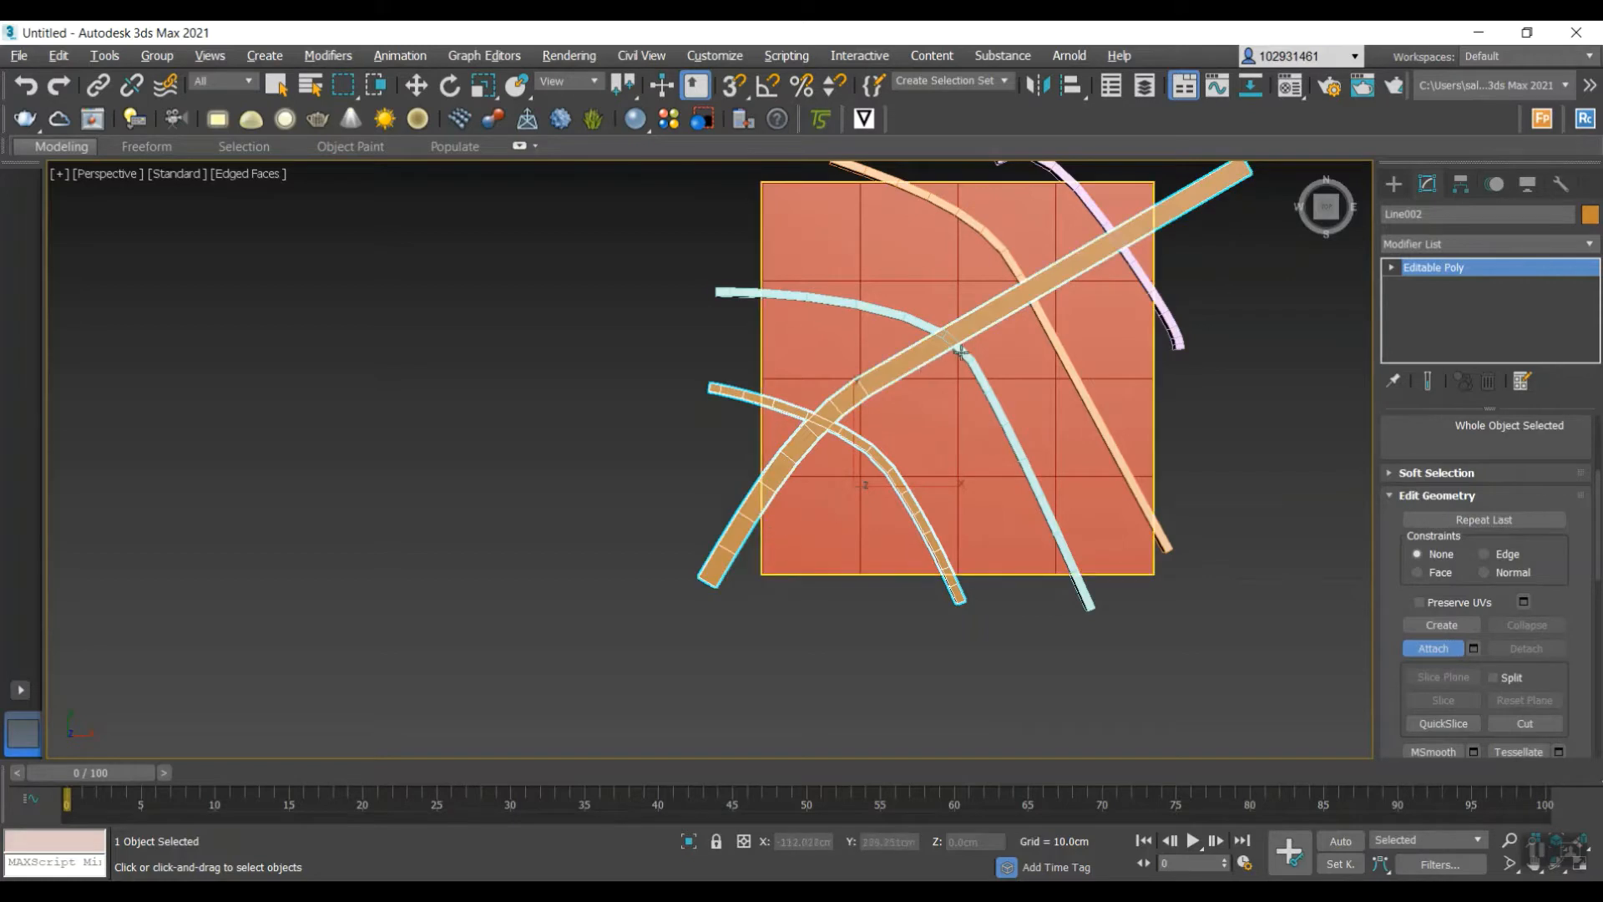
pyautogui.click(1057, 334)
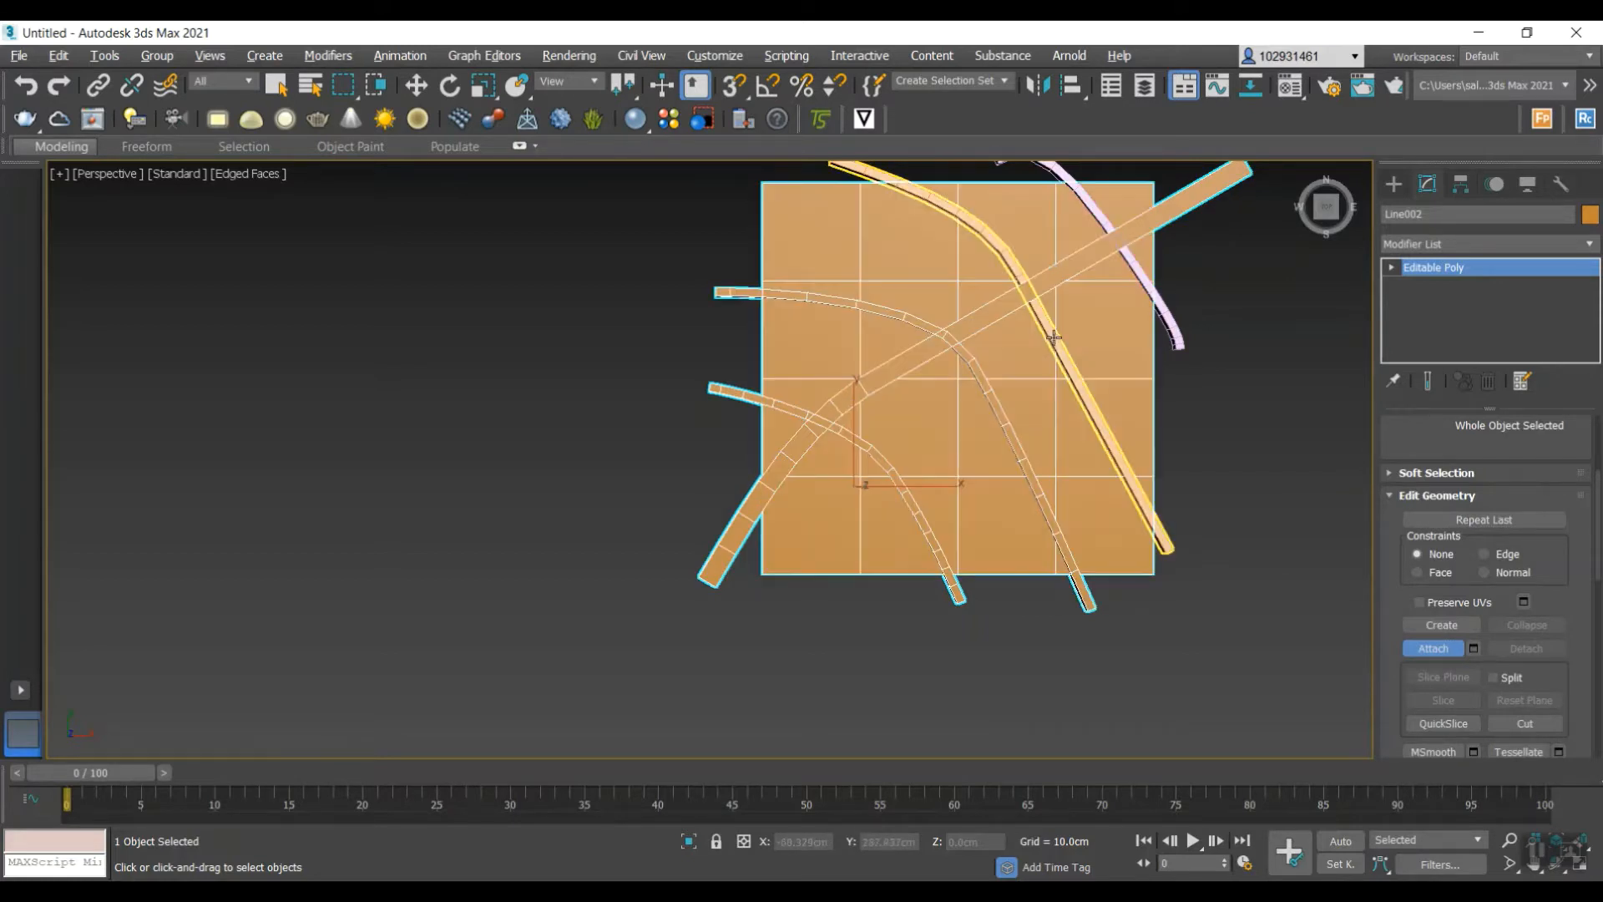
pyautogui.click(1054, 338)
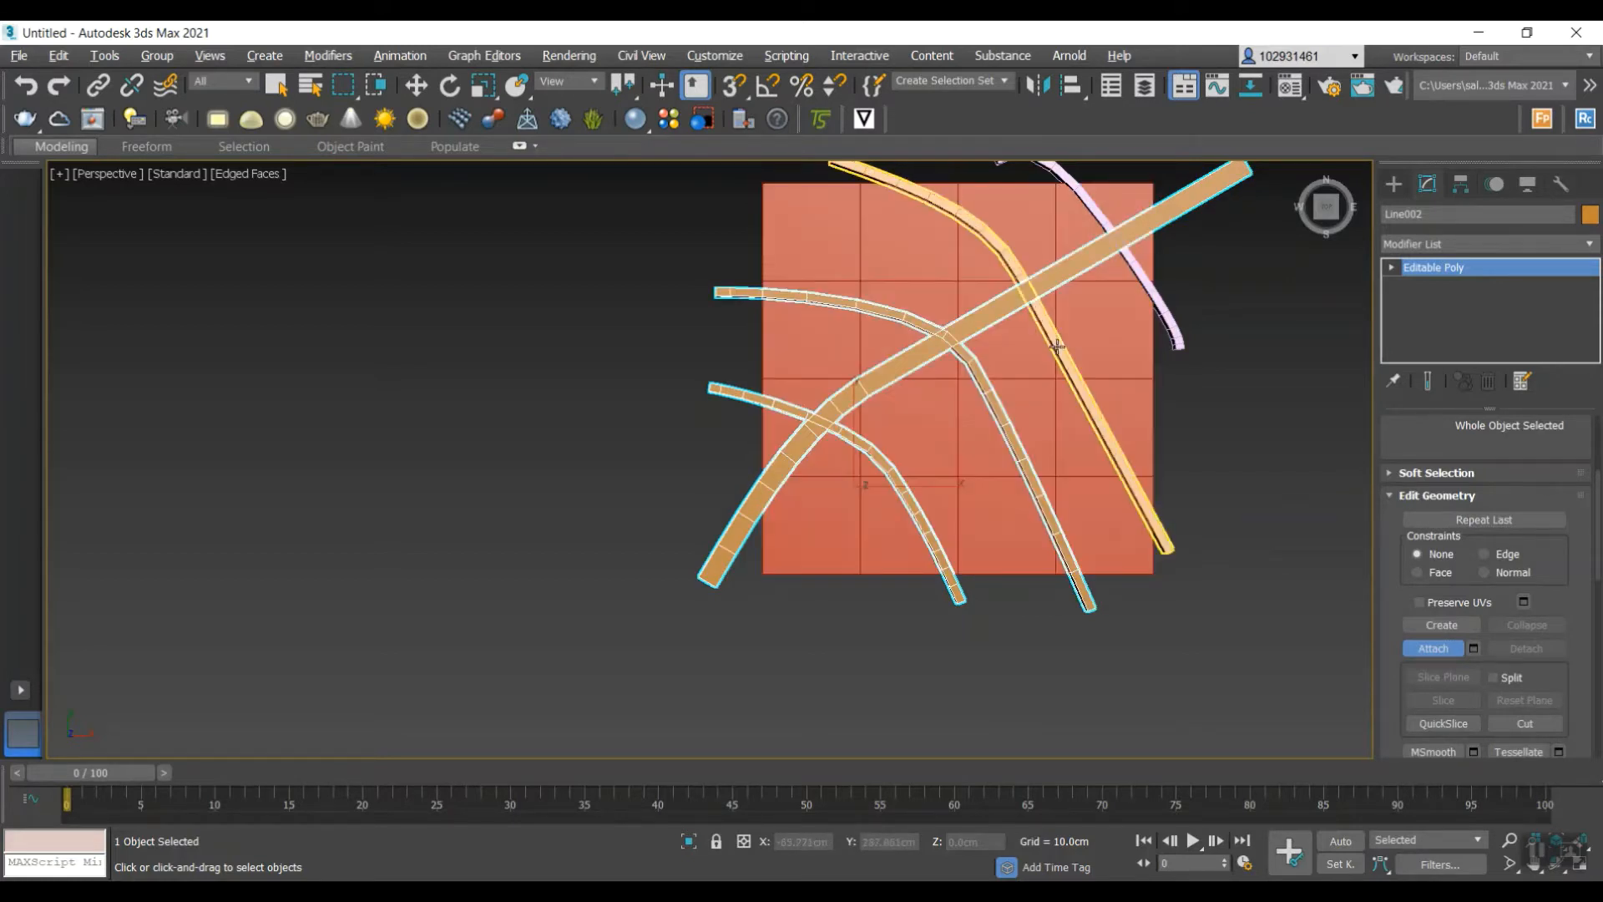
pyautogui.click(1157, 297)
pyautogui.scroll(-4, 1211, 451)
pyautogui.scroll(2, 1218, 439)
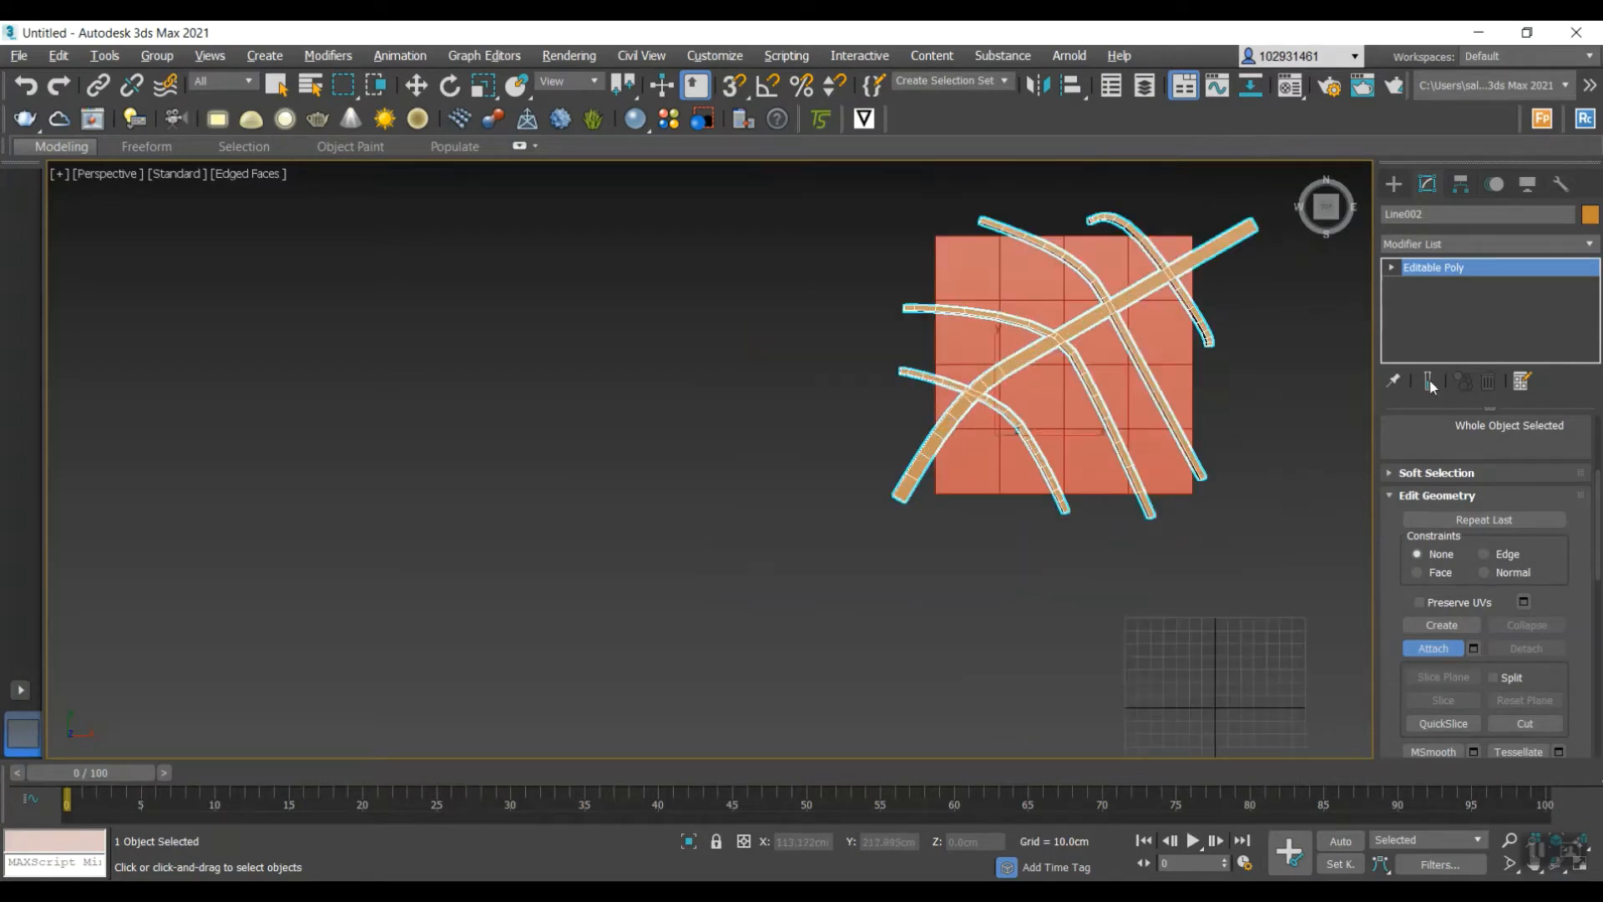
pyautogui.press('1')
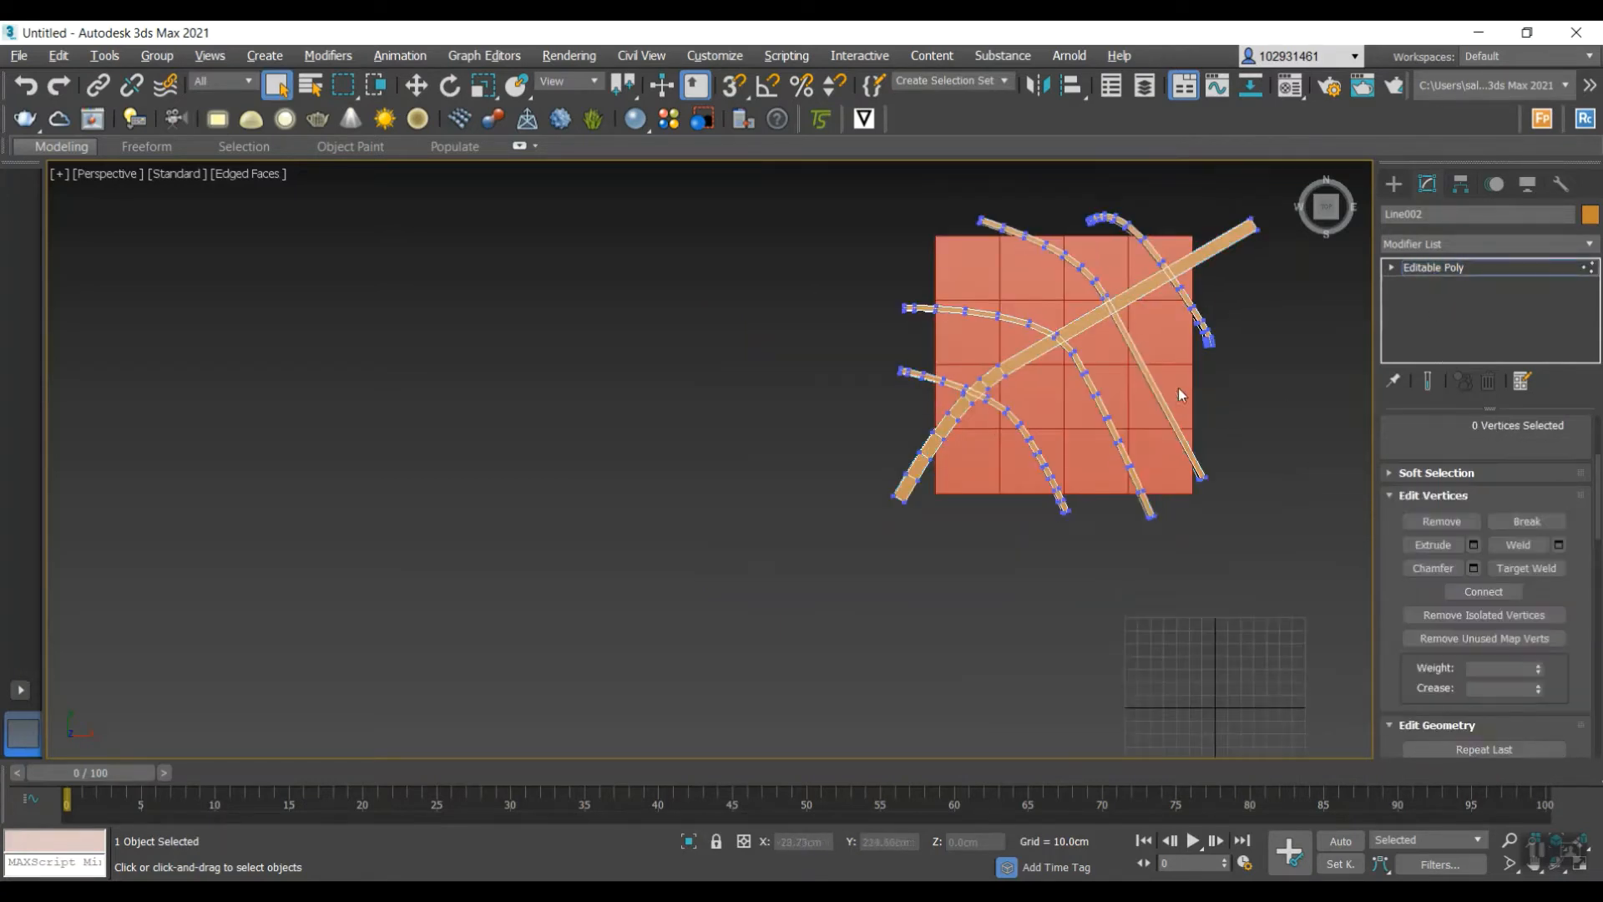
pyautogui.click(1409, 268)
pyautogui.click(1391, 268)
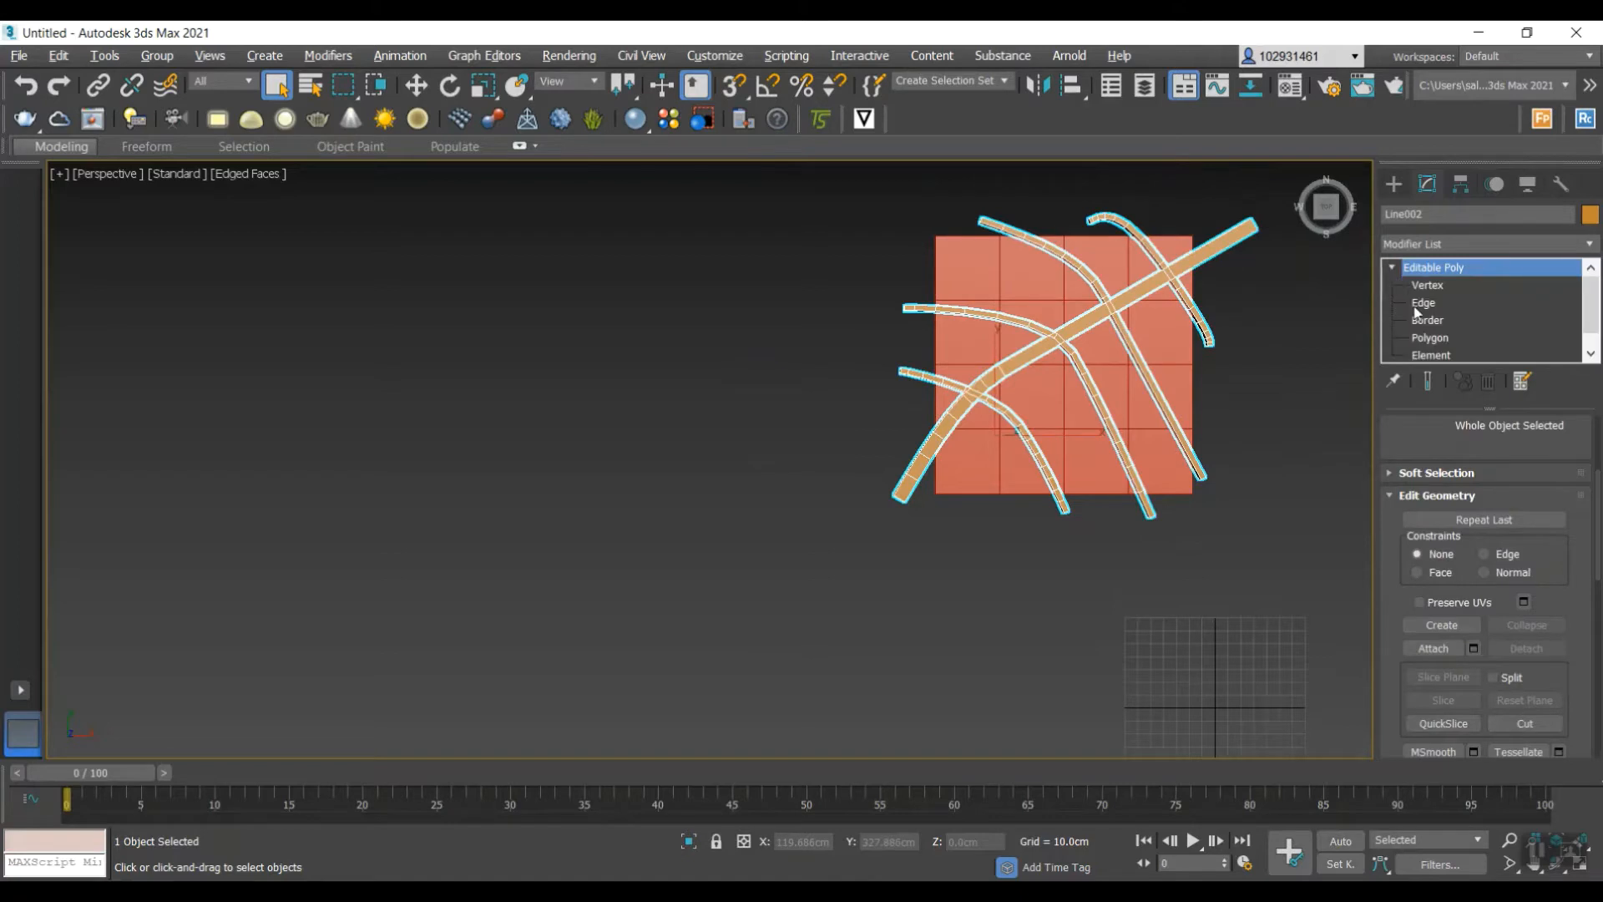
pyautogui.click(1428, 285)
pyautogui.click(1431, 285)
pyautogui.click(1431, 284)
pyautogui.click(1429, 285)
pyautogui.click(1391, 267)
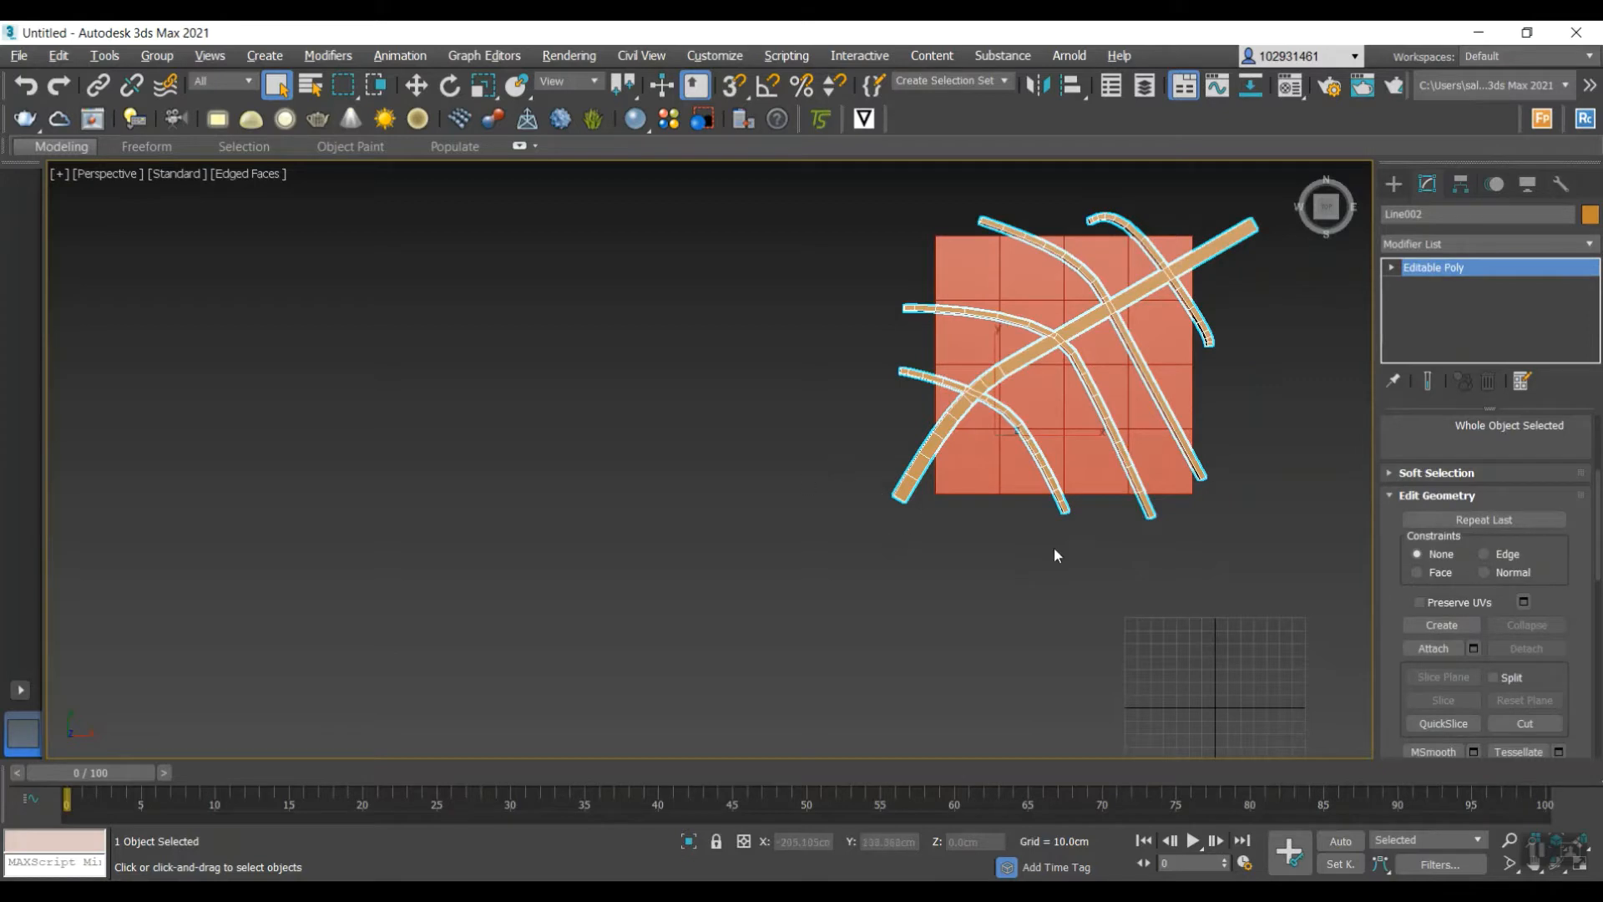
# - Show the Compound Objects category of geometry for object creation
pyautogui.click(1394, 183)
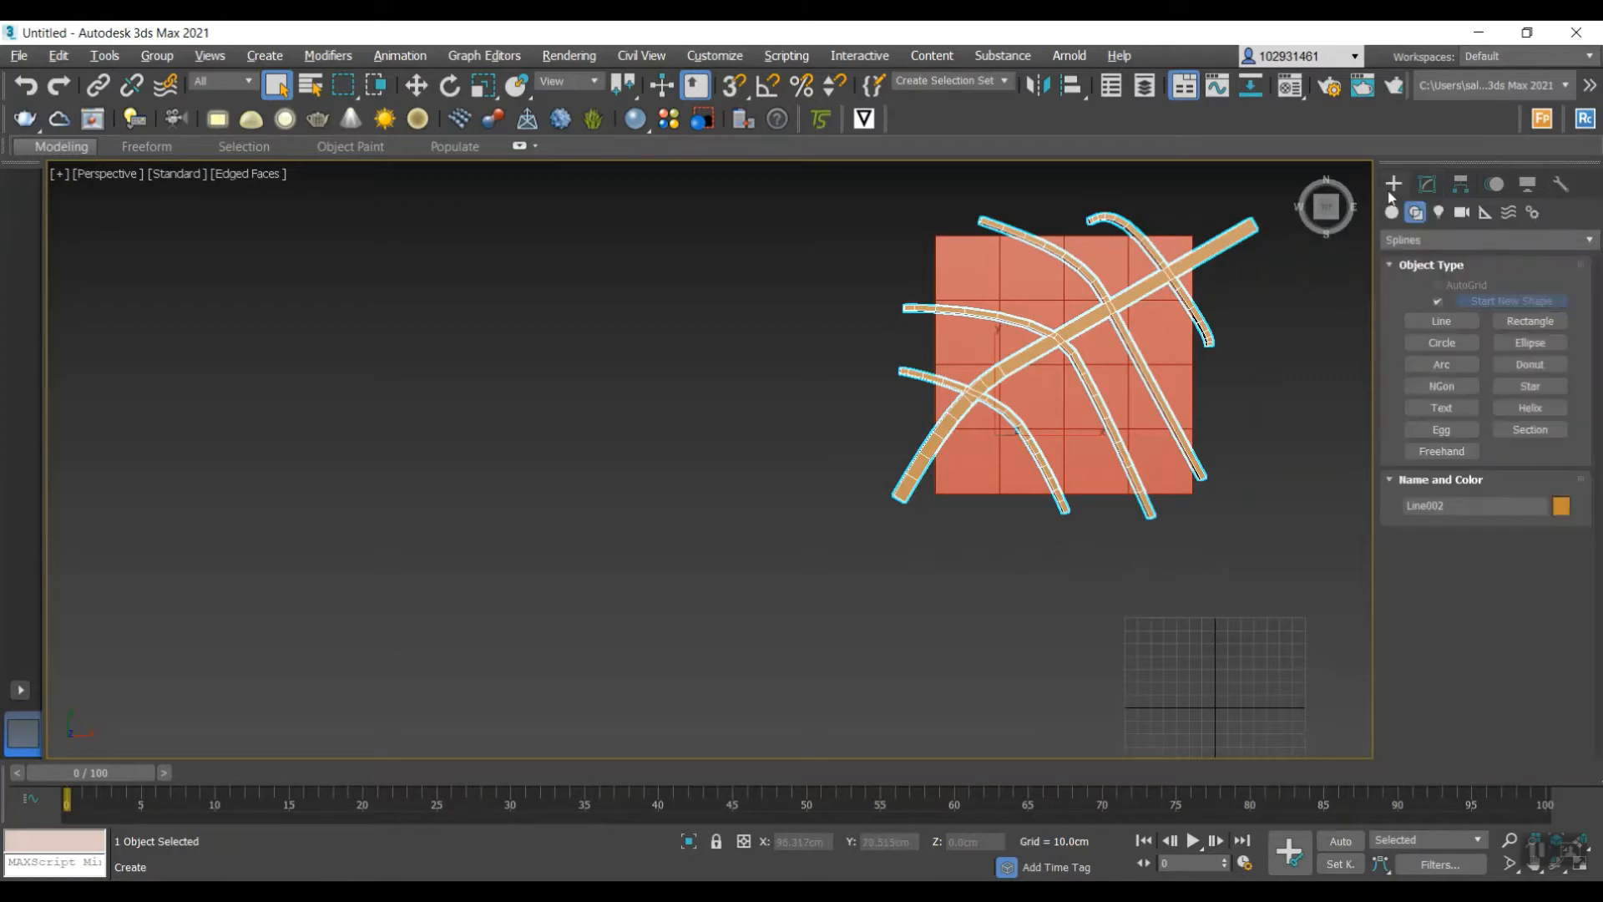
pyautogui.click(1424, 237)
pyautogui.click(1391, 212)
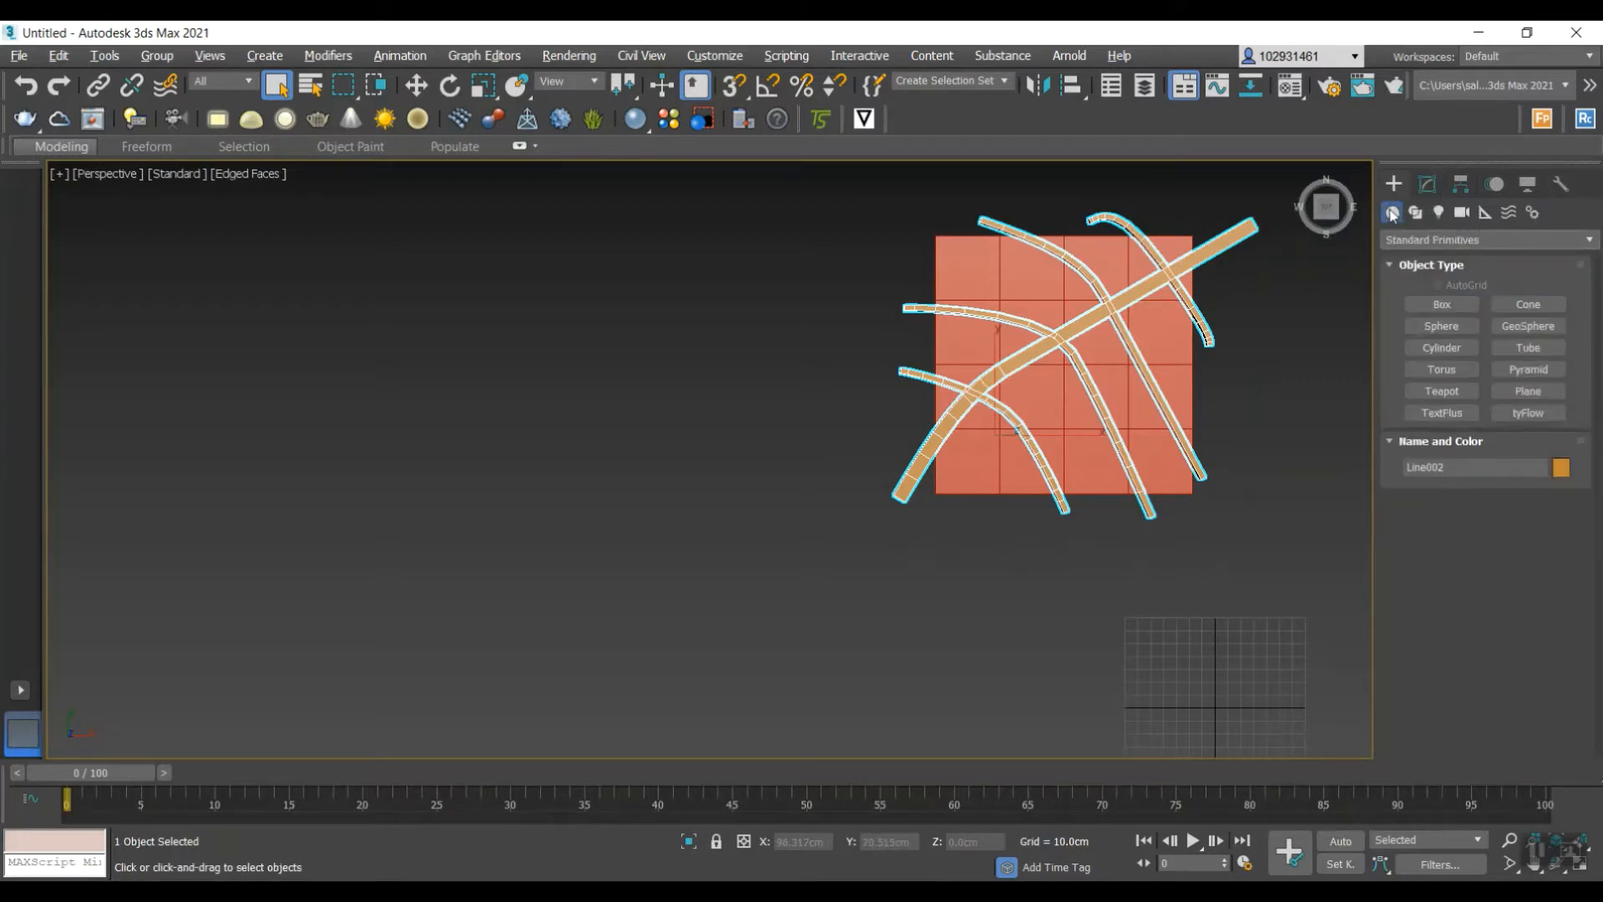
pyautogui.click(1424, 240)
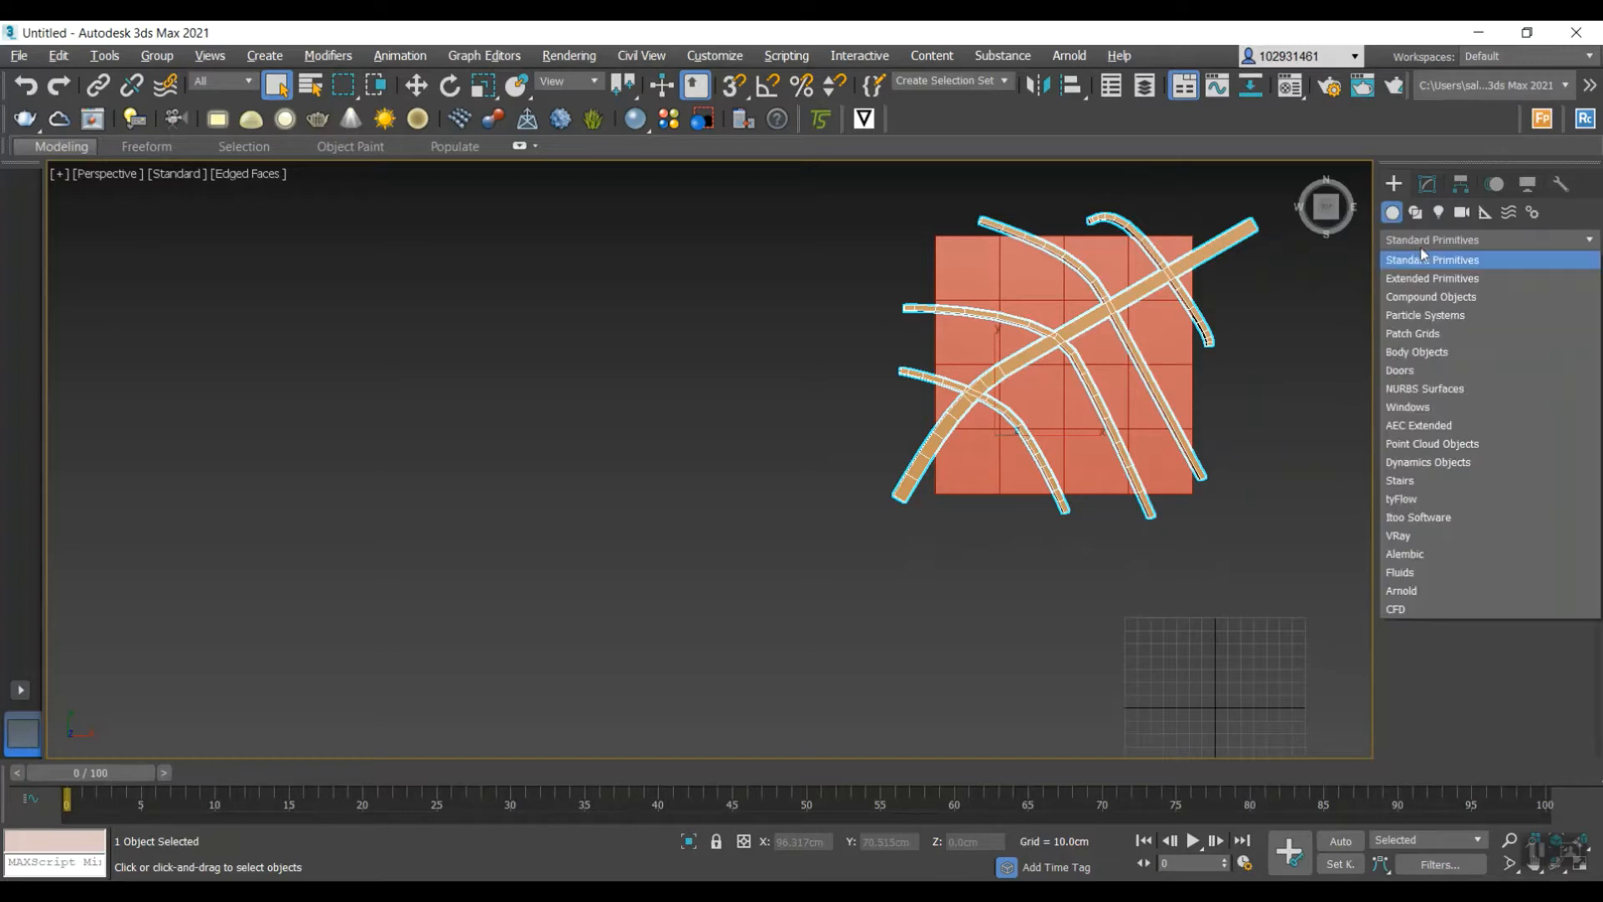
pyautogui.click(1450, 298)
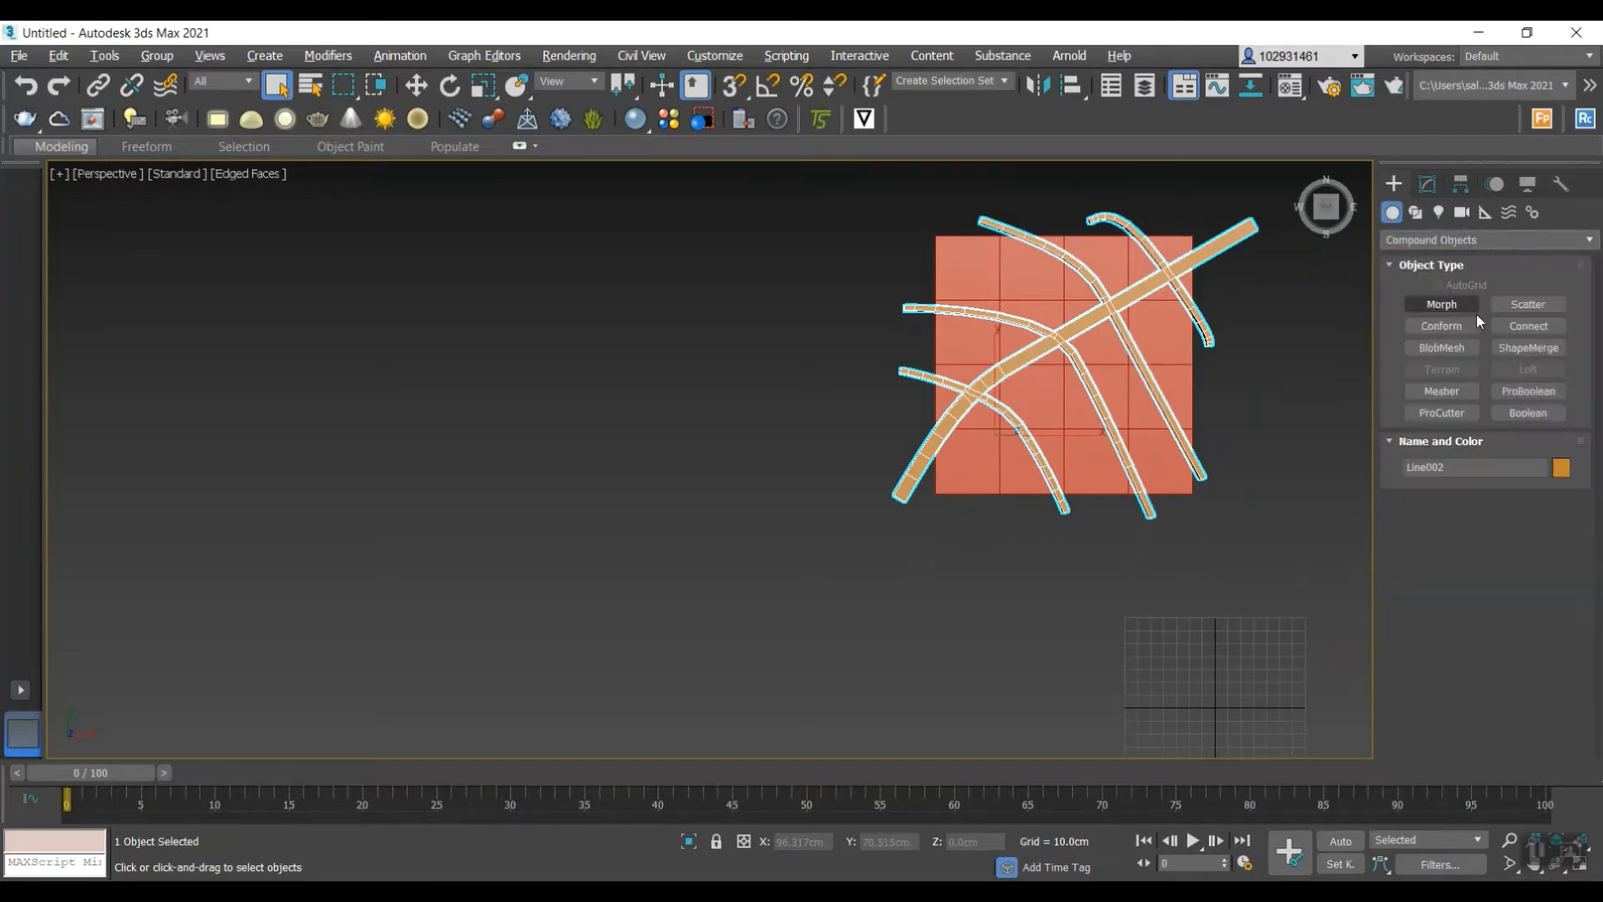
pyautogui.click(1532, 393)
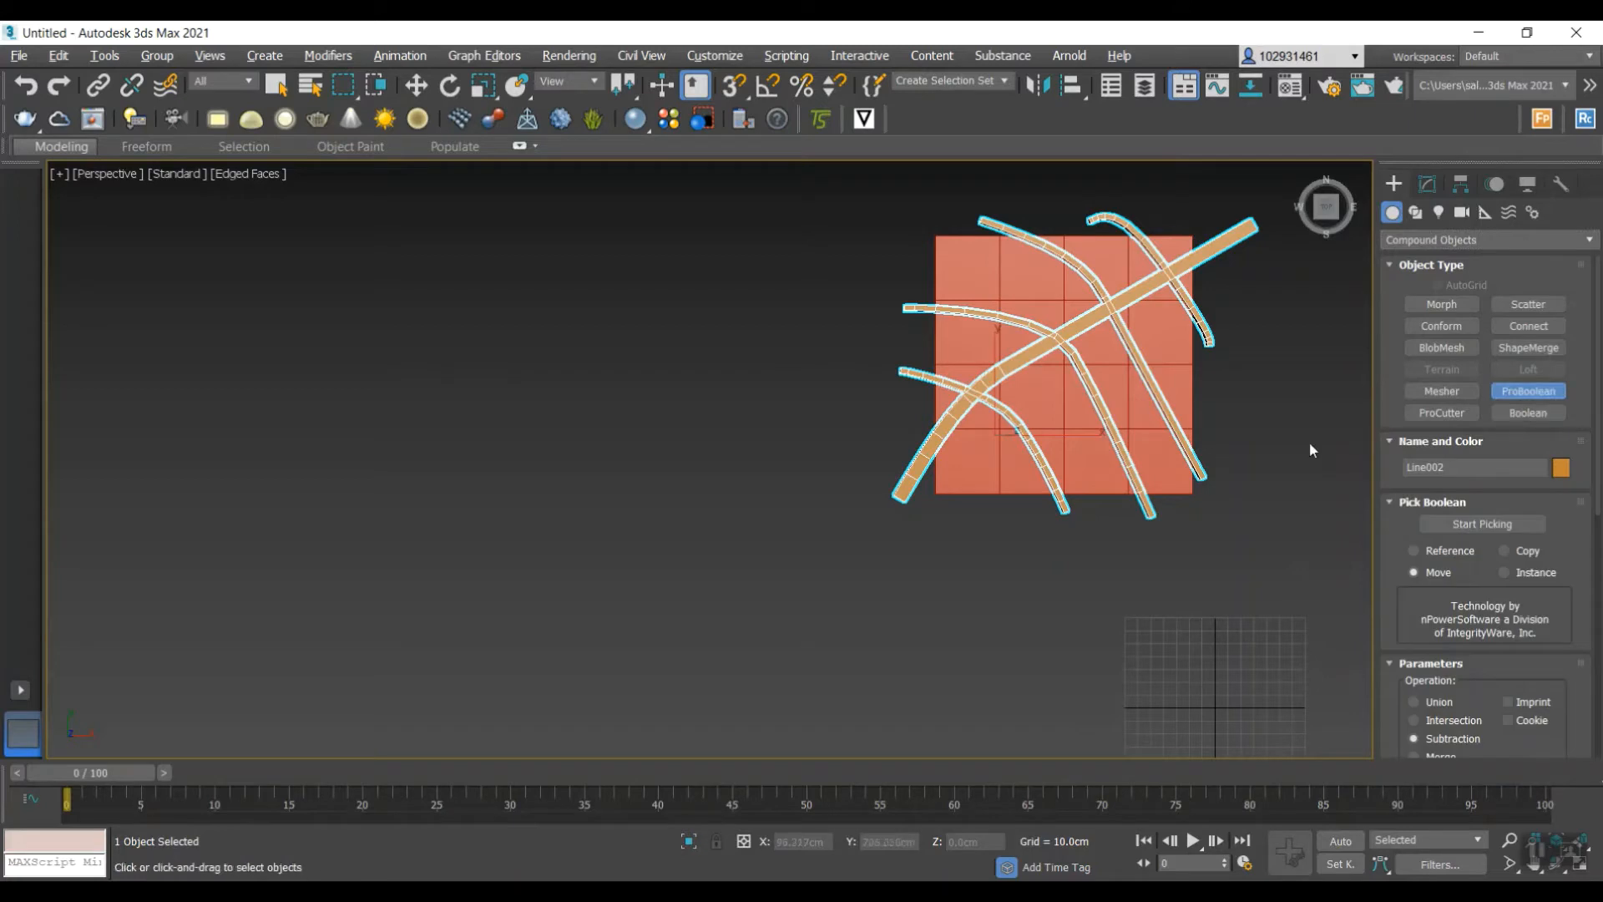
pyautogui.scroll(-3, 1189, 357)
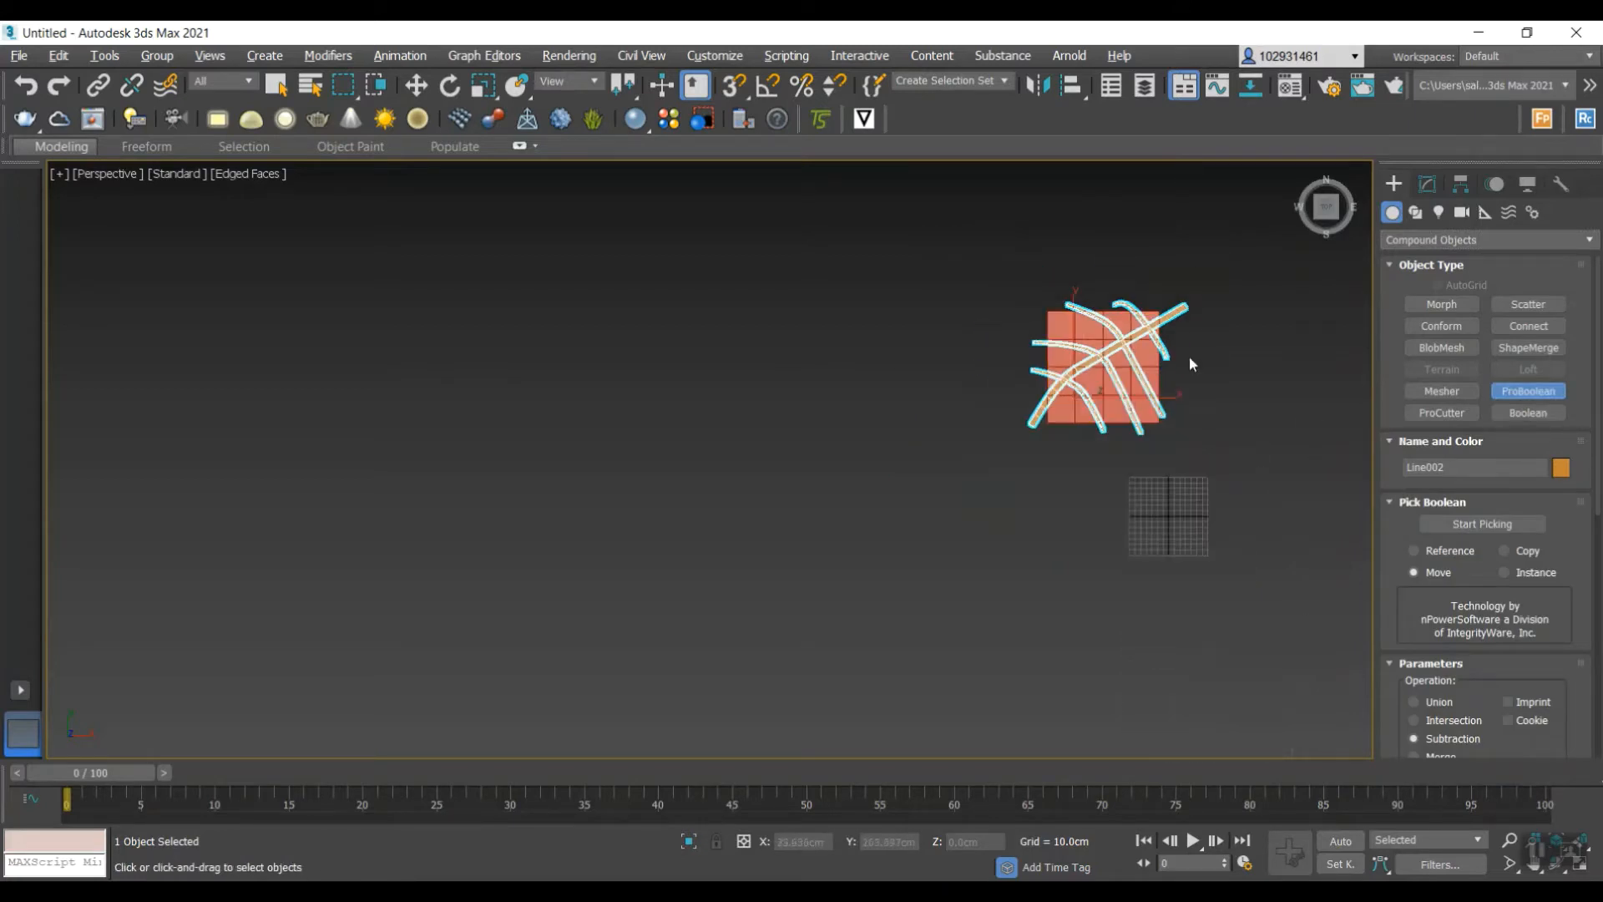
pyautogui.scroll(2, 1190, 355)
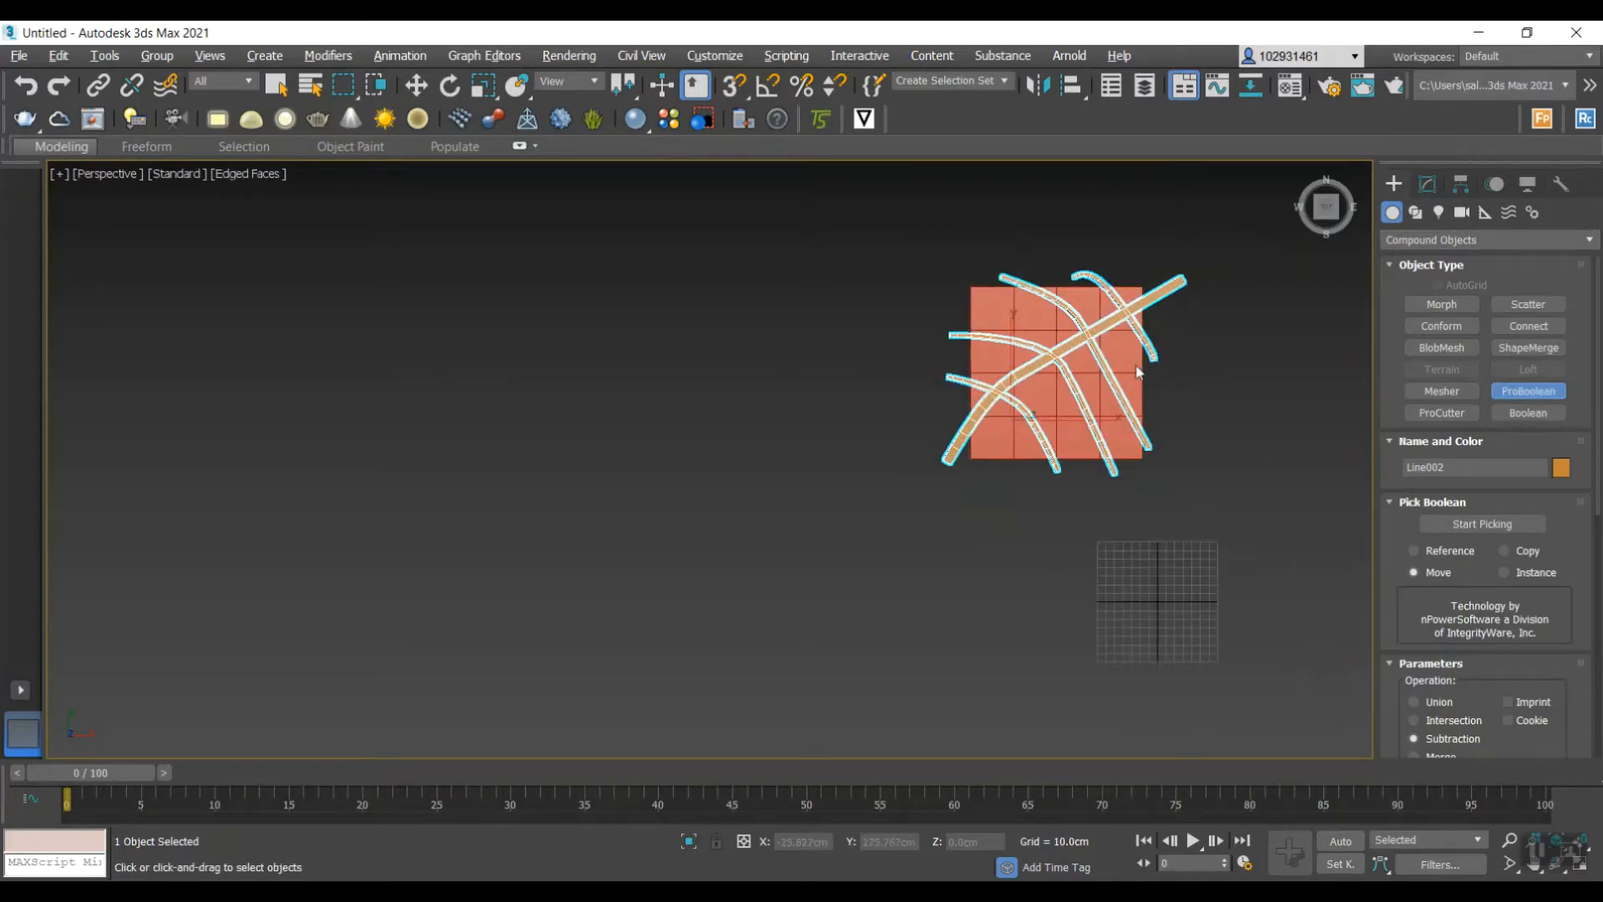
pyautogui.scroll(2, 1178, 374)
pyautogui.scroll(-5, 1478, 480)
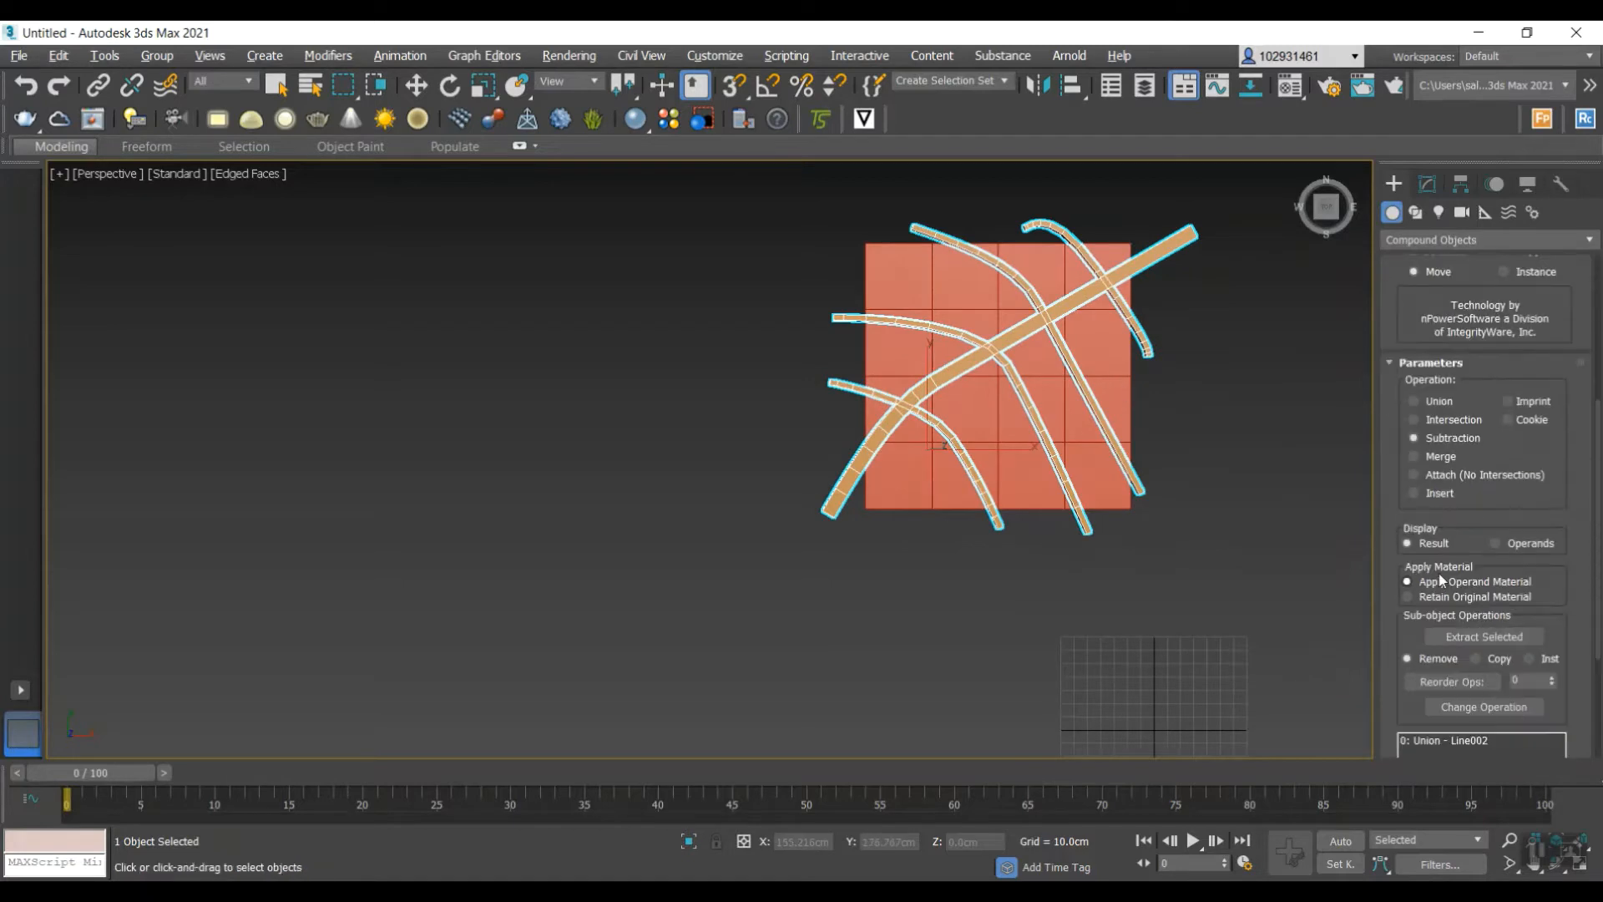
pyautogui.scroll(-5, 1444, 578)
pyautogui.click(1442, 566)
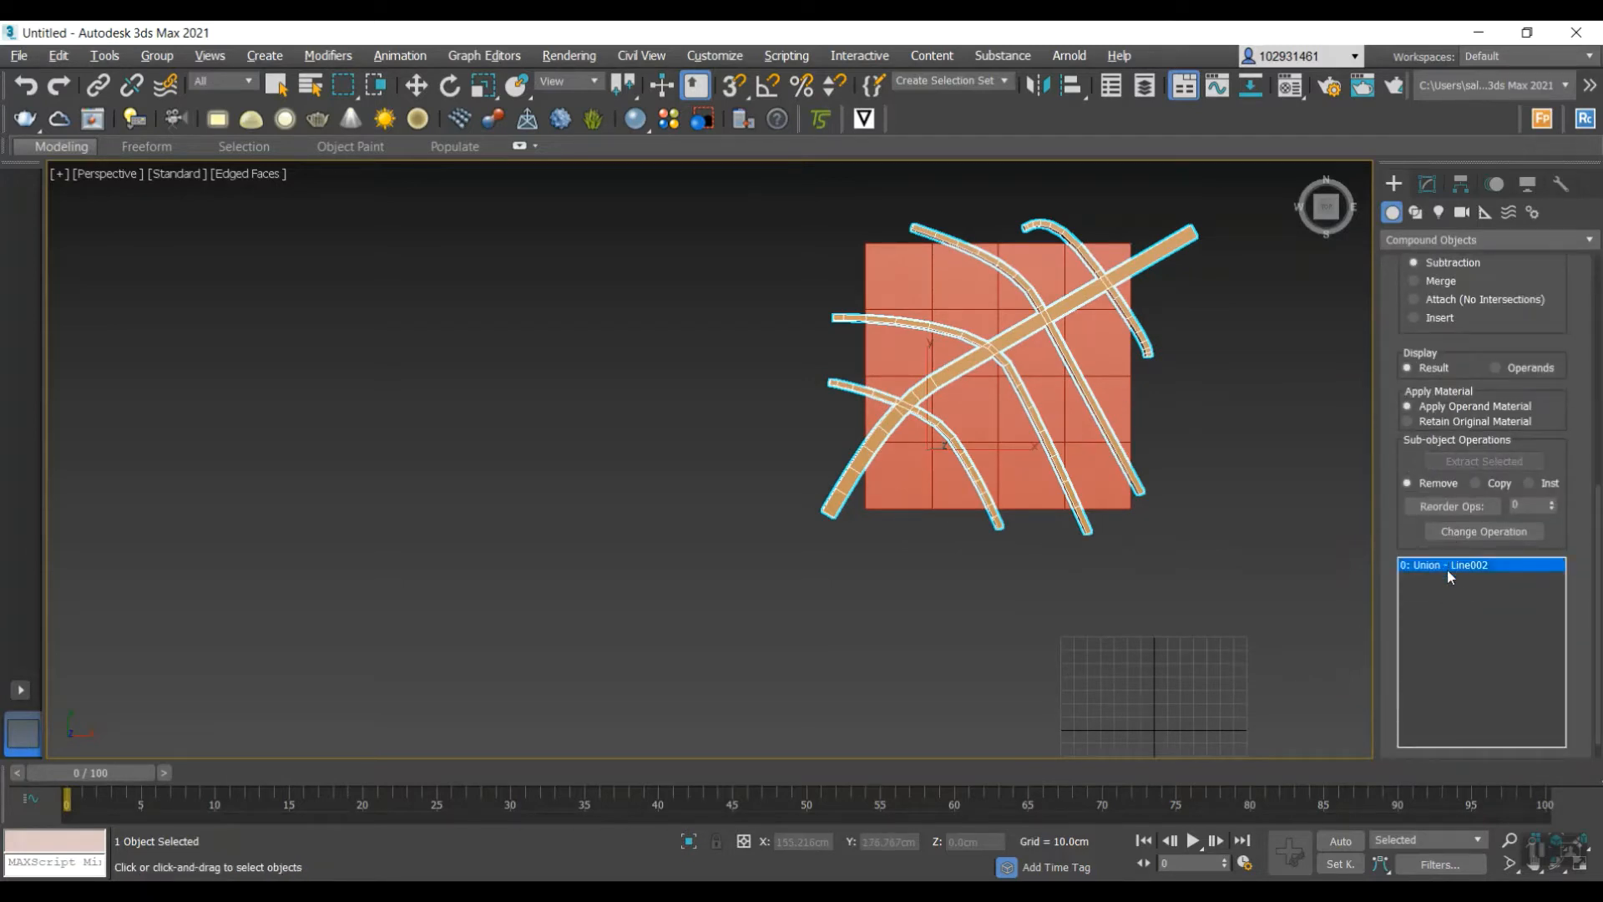
pyautogui.press('Delete')
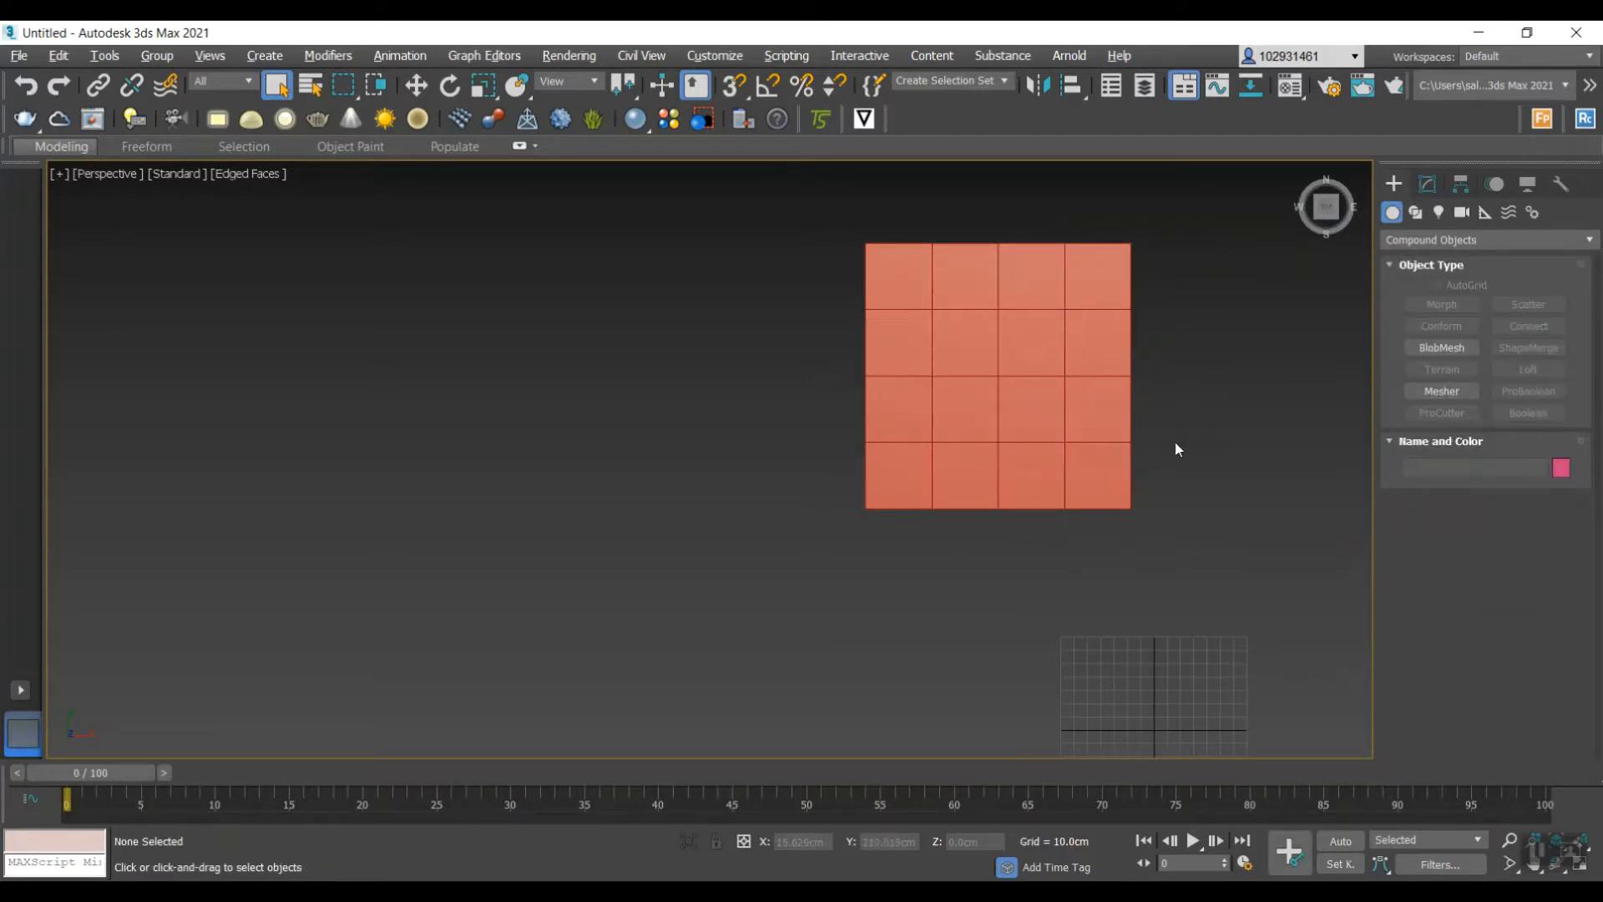
pyautogui.hotkey('ctrl', 'z')
pyautogui.click(1217, 507)
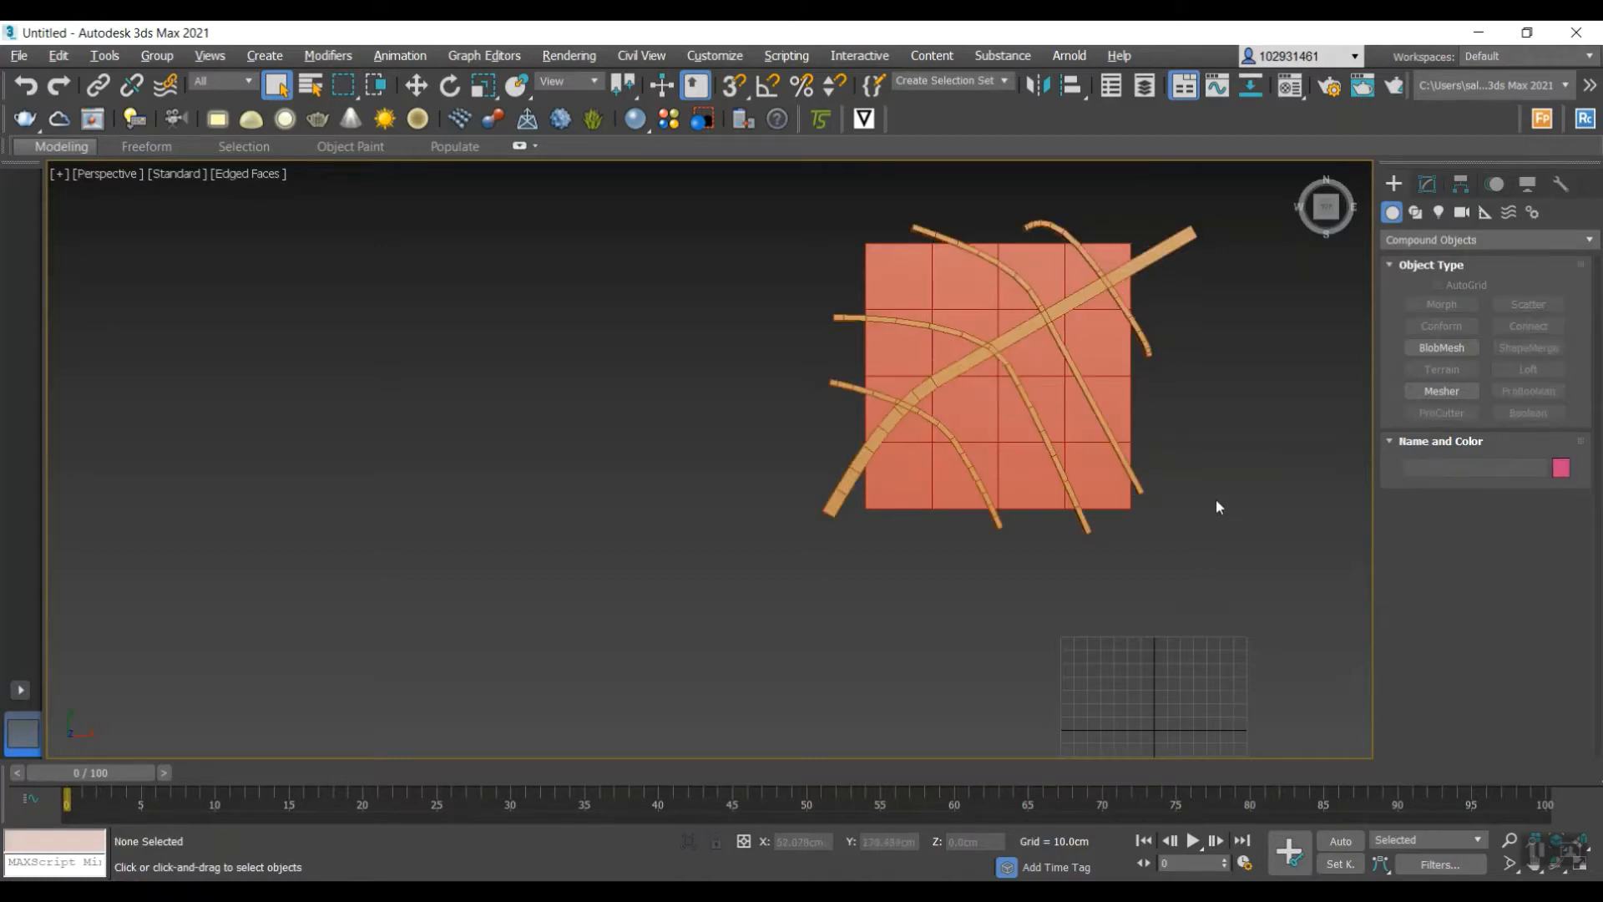
pyautogui.click(1044, 318)
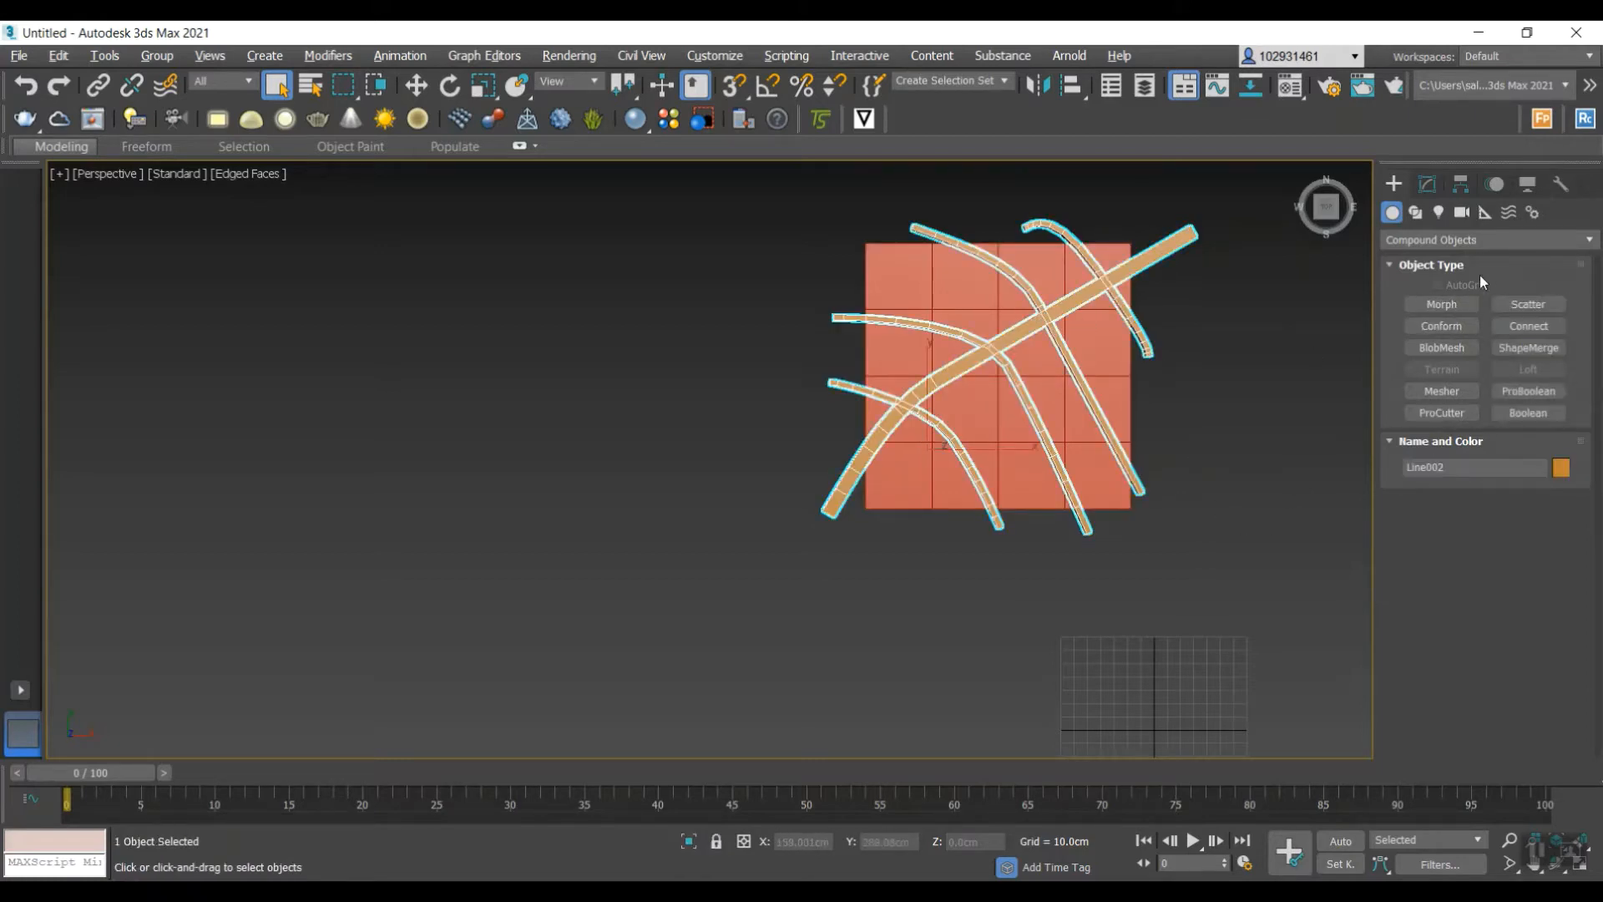
pyautogui.click(1427, 183)
pyautogui.click(1394, 184)
pyautogui.click(1134, 375)
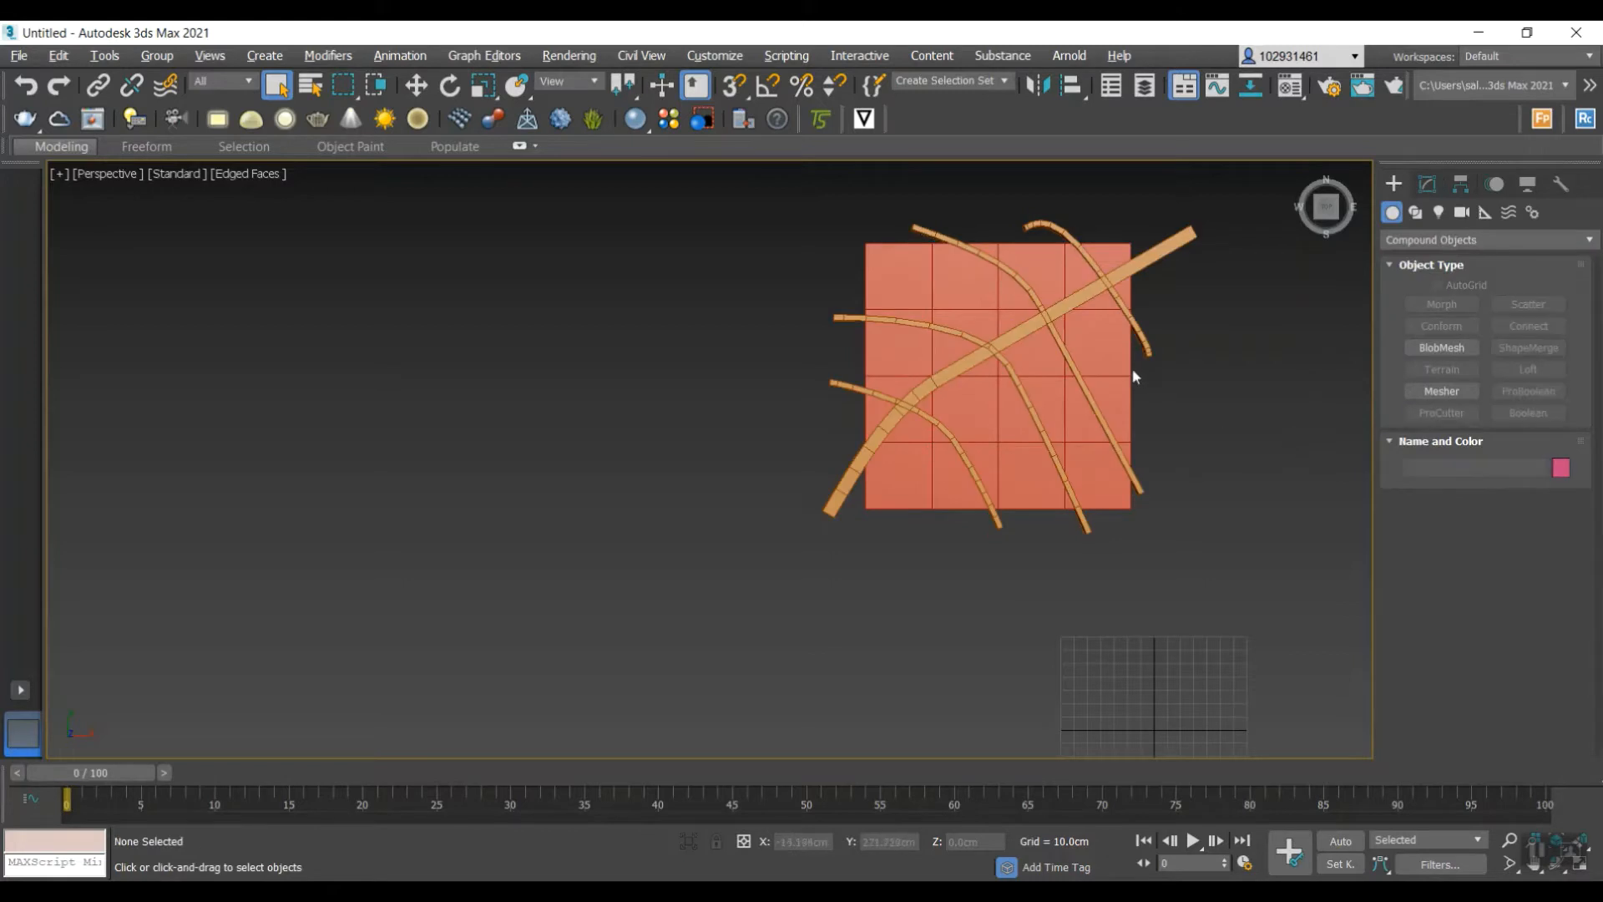
# - Start a ProBoolean on the square plane with the Subtraction operation and the Cookie option enabled
pyautogui.click(1127, 375)
pyautogui.click(1419, 240)
pyautogui.click(1420, 240)
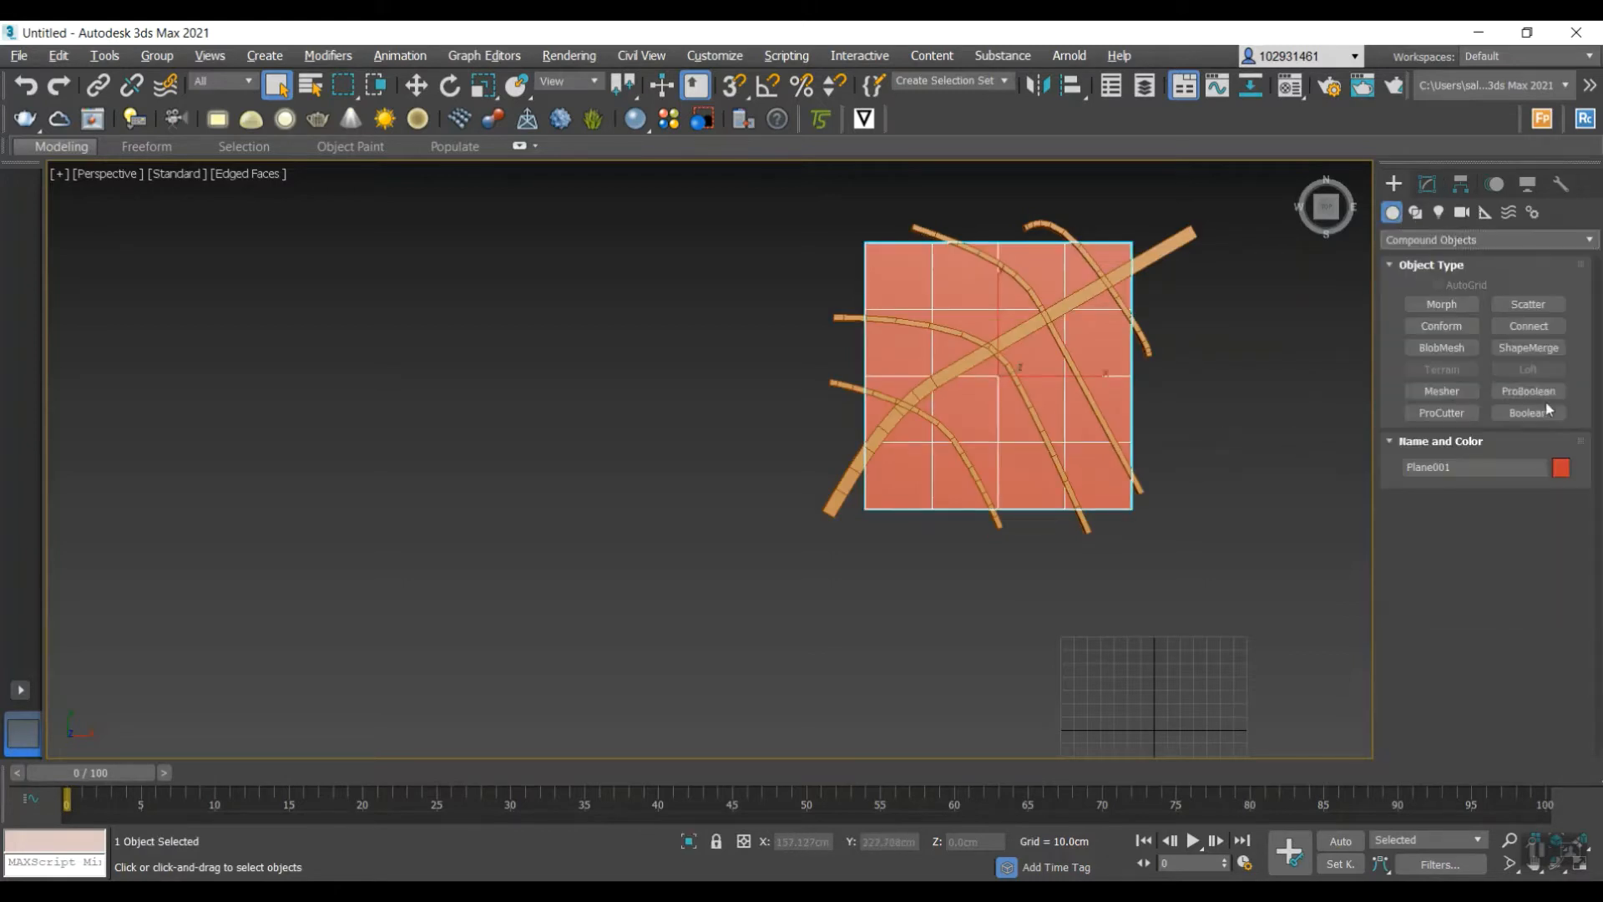
pyautogui.click(1539, 392)
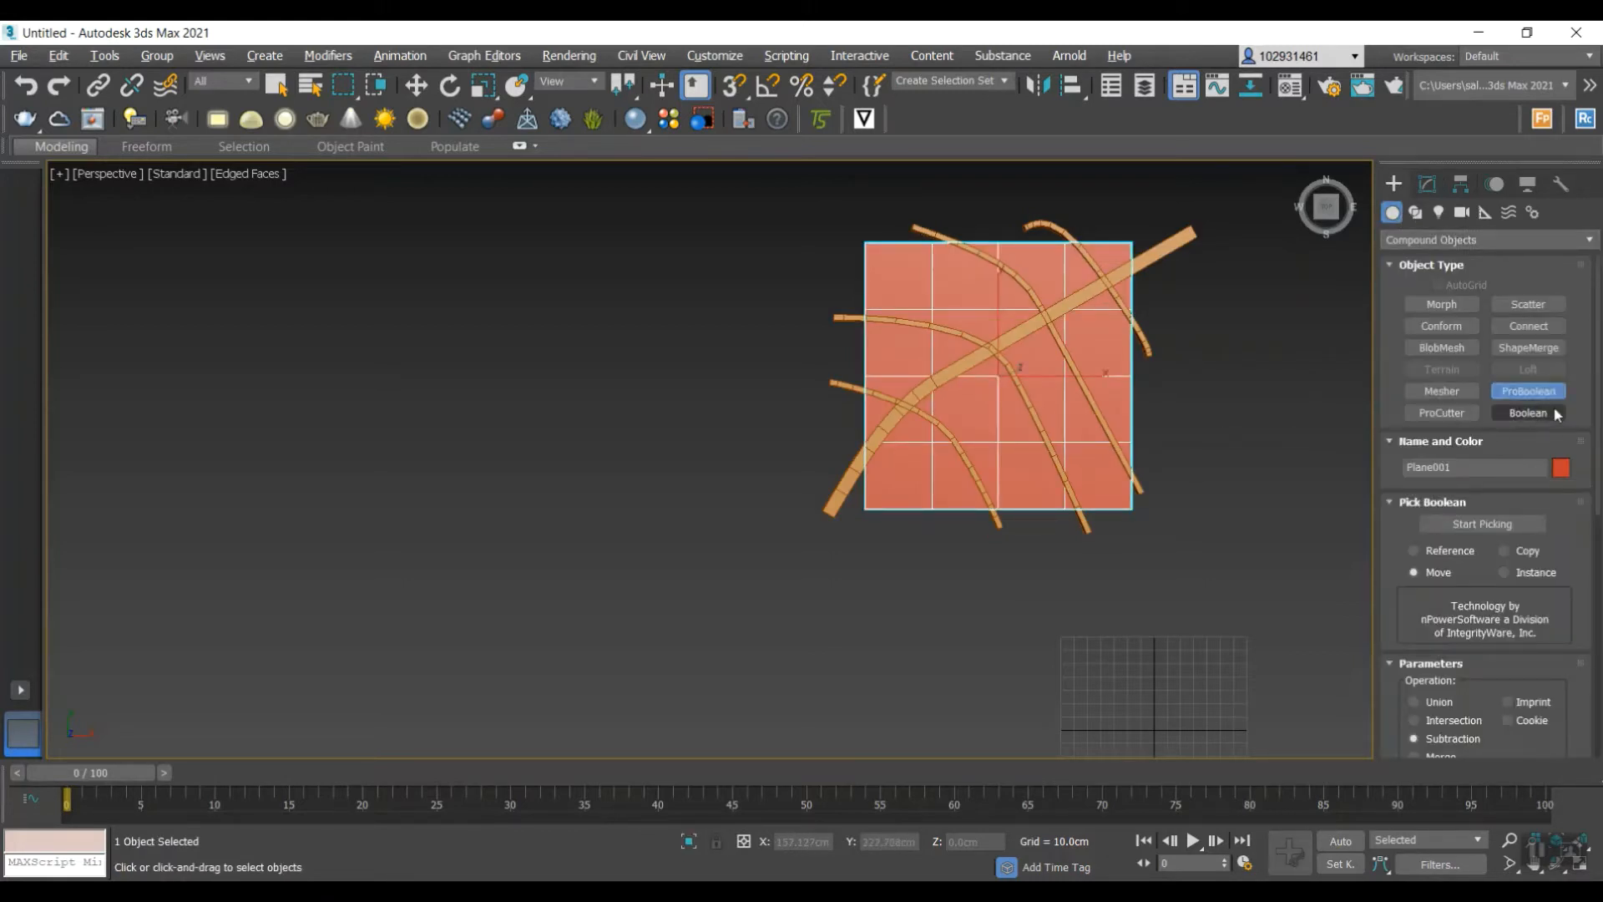
pyautogui.scroll(-6, 1515, 601)
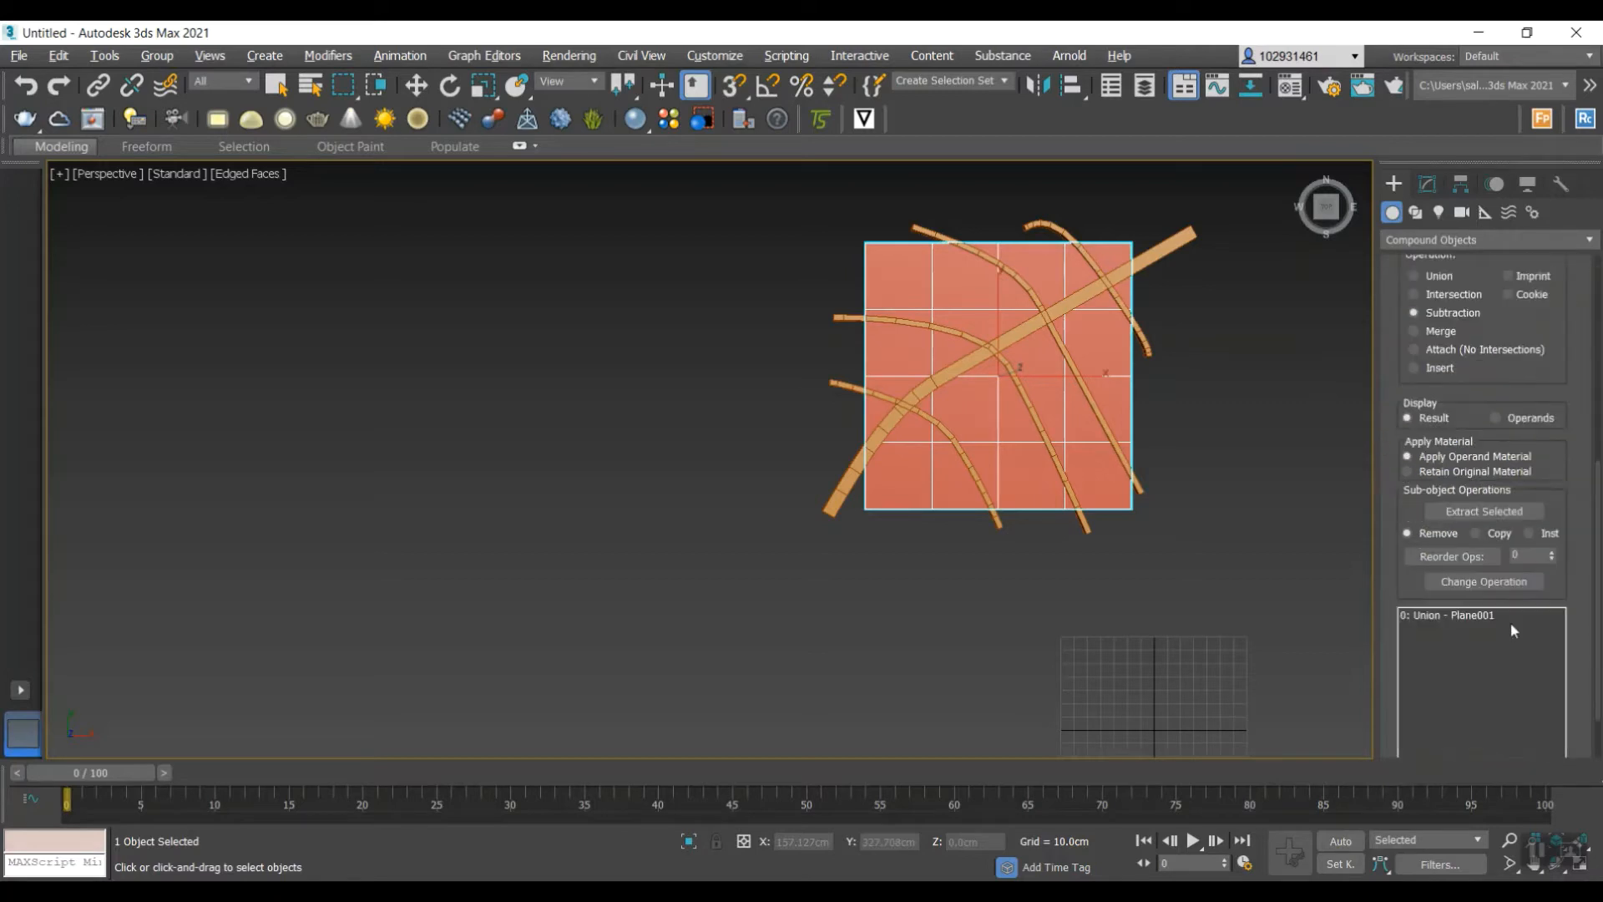
pyautogui.scroll(1, 1469, 430)
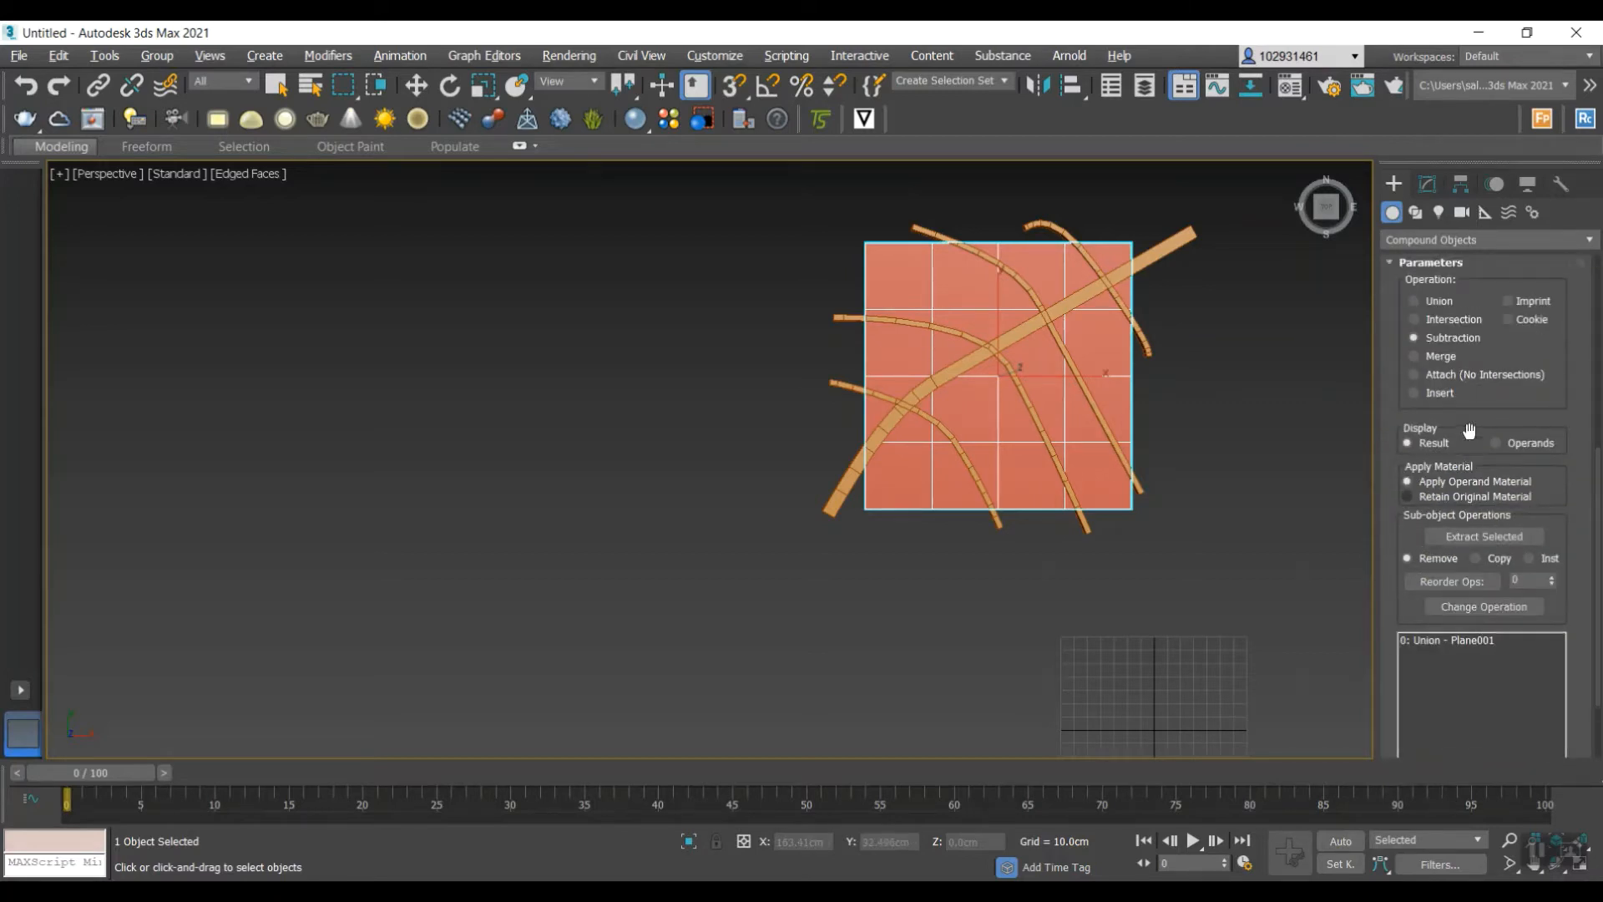
pyautogui.scroll(2, 1470, 430)
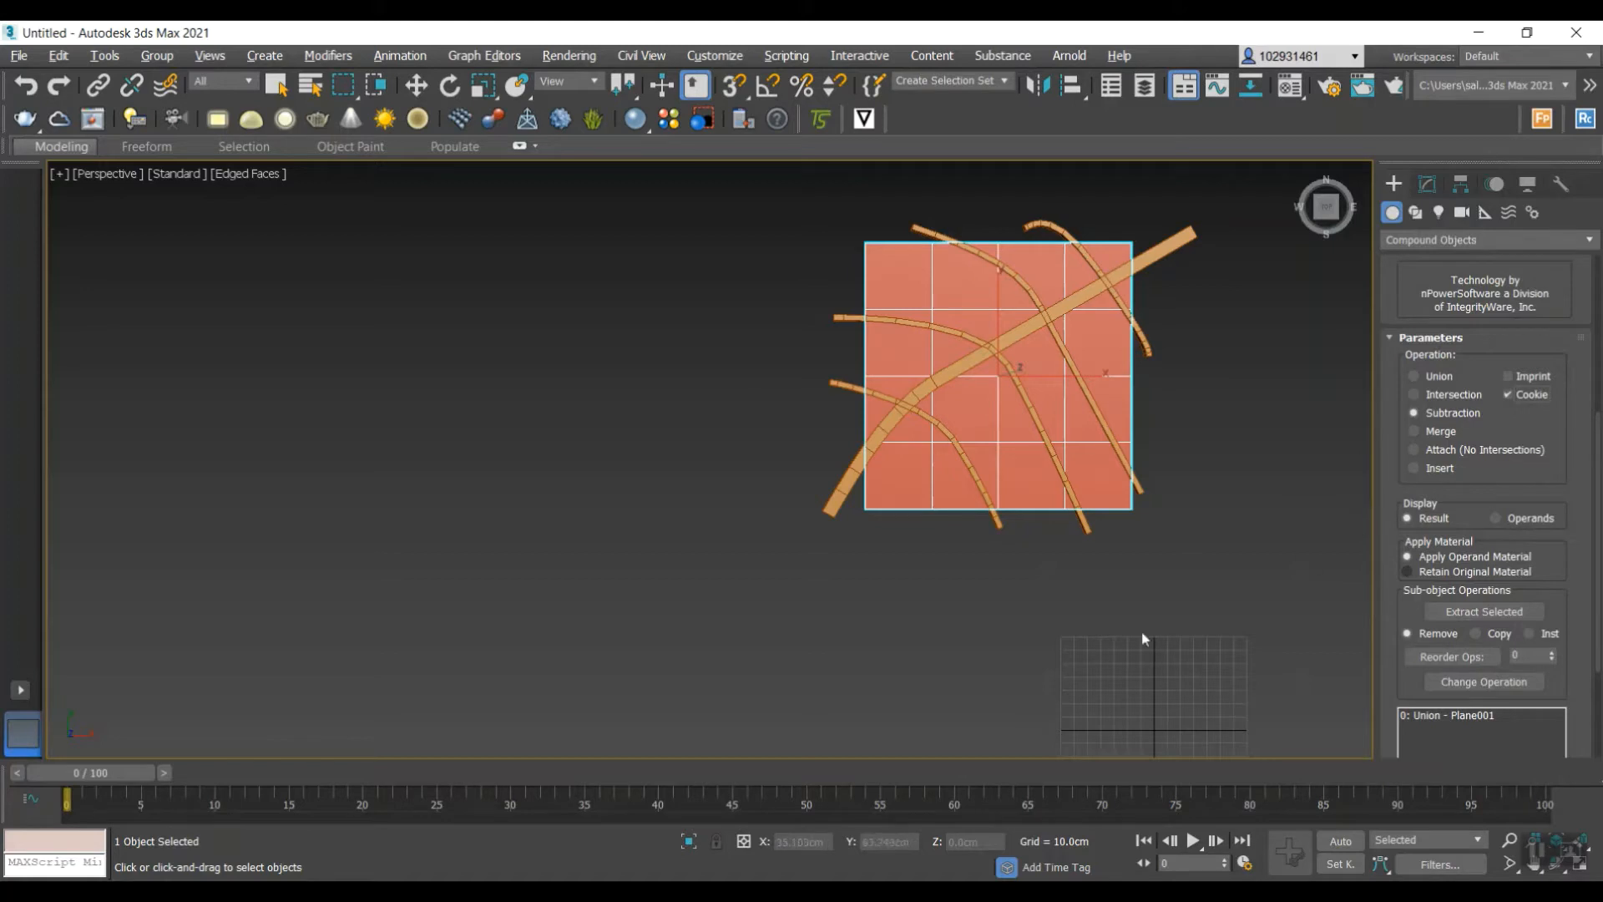
# - Enable Make Quadrilaterals in the ProBoolean's advanced options
pyautogui.scroll(-3, 1363, 598)
pyautogui.scroll(-3, 1363, 599)
pyautogui.scroll(-3, 1518, 598)
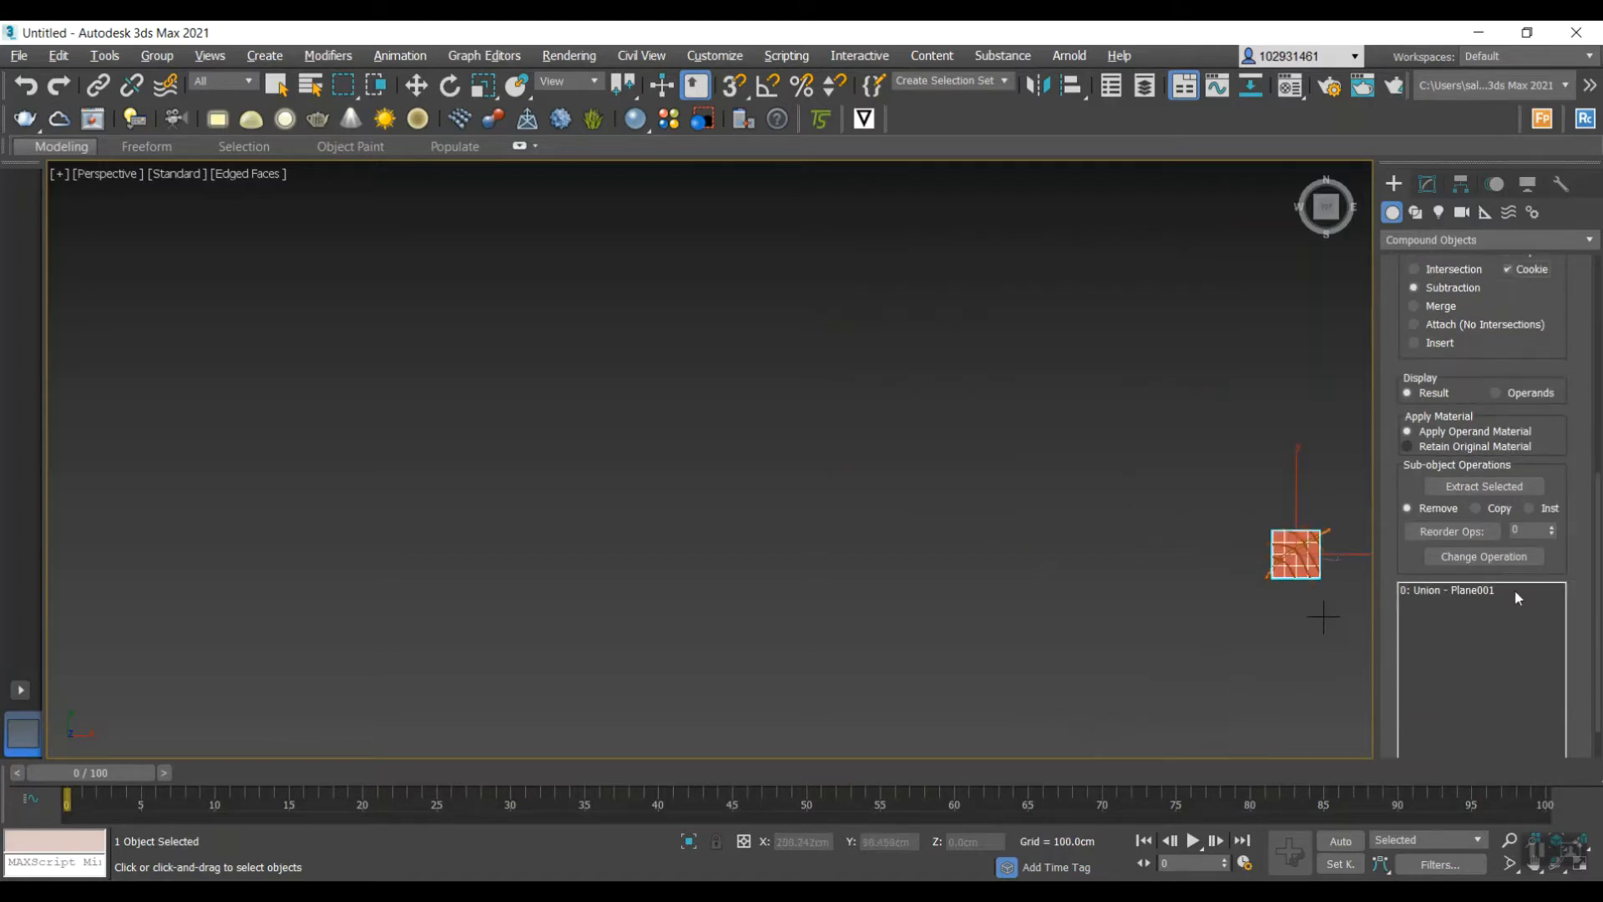
pyautogui.scroll(-1, 1571, 561)
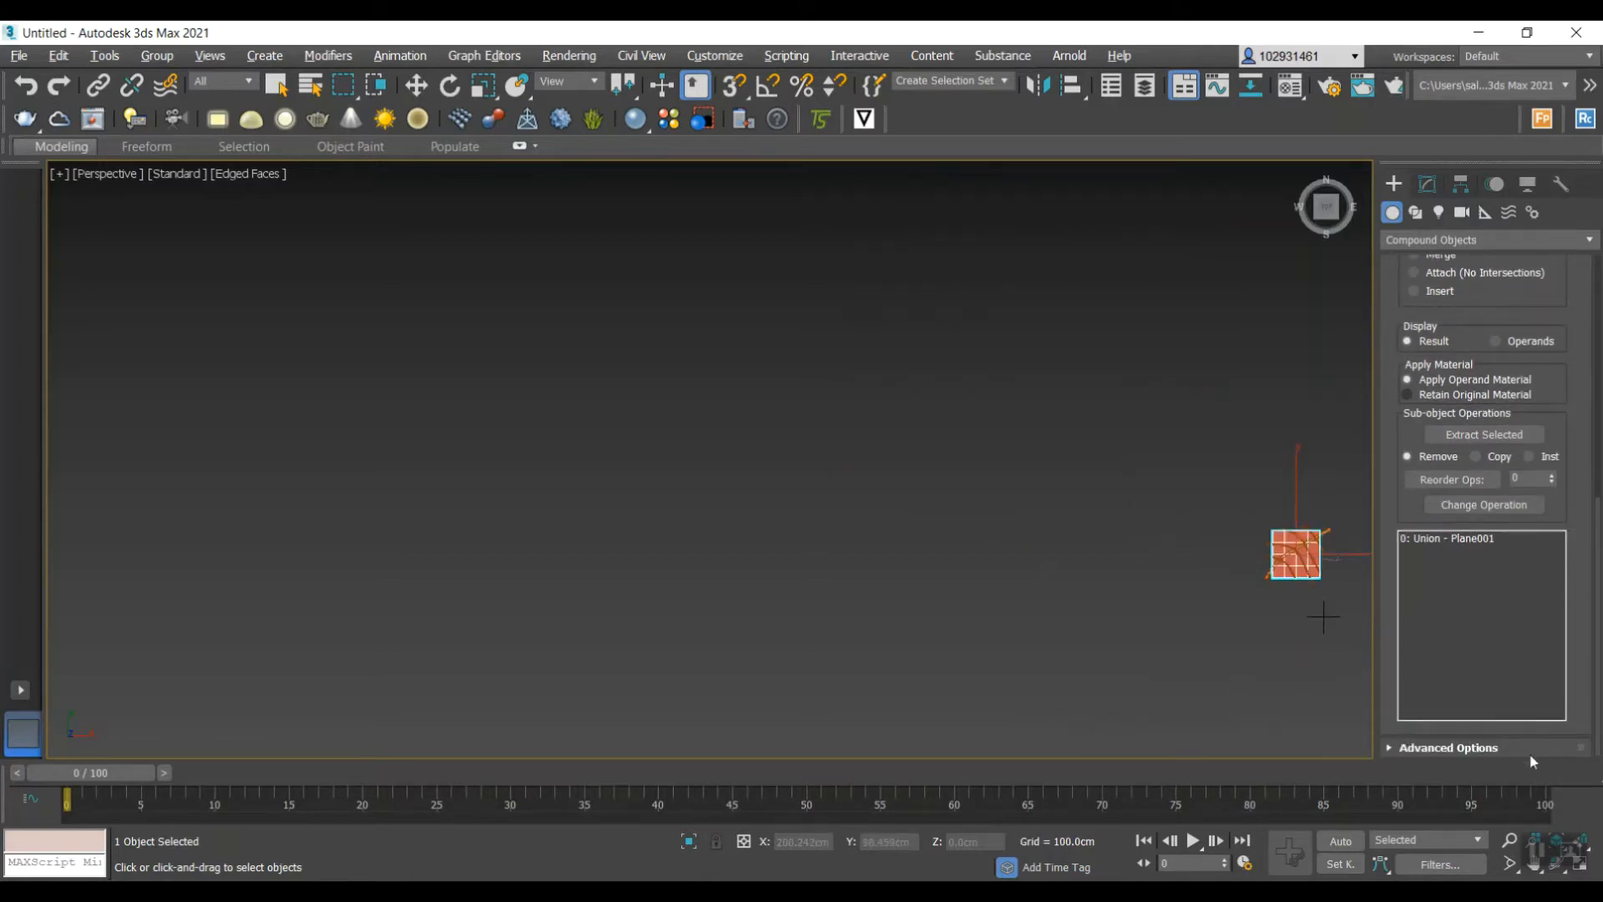
pyautogui.click(1395, 748)
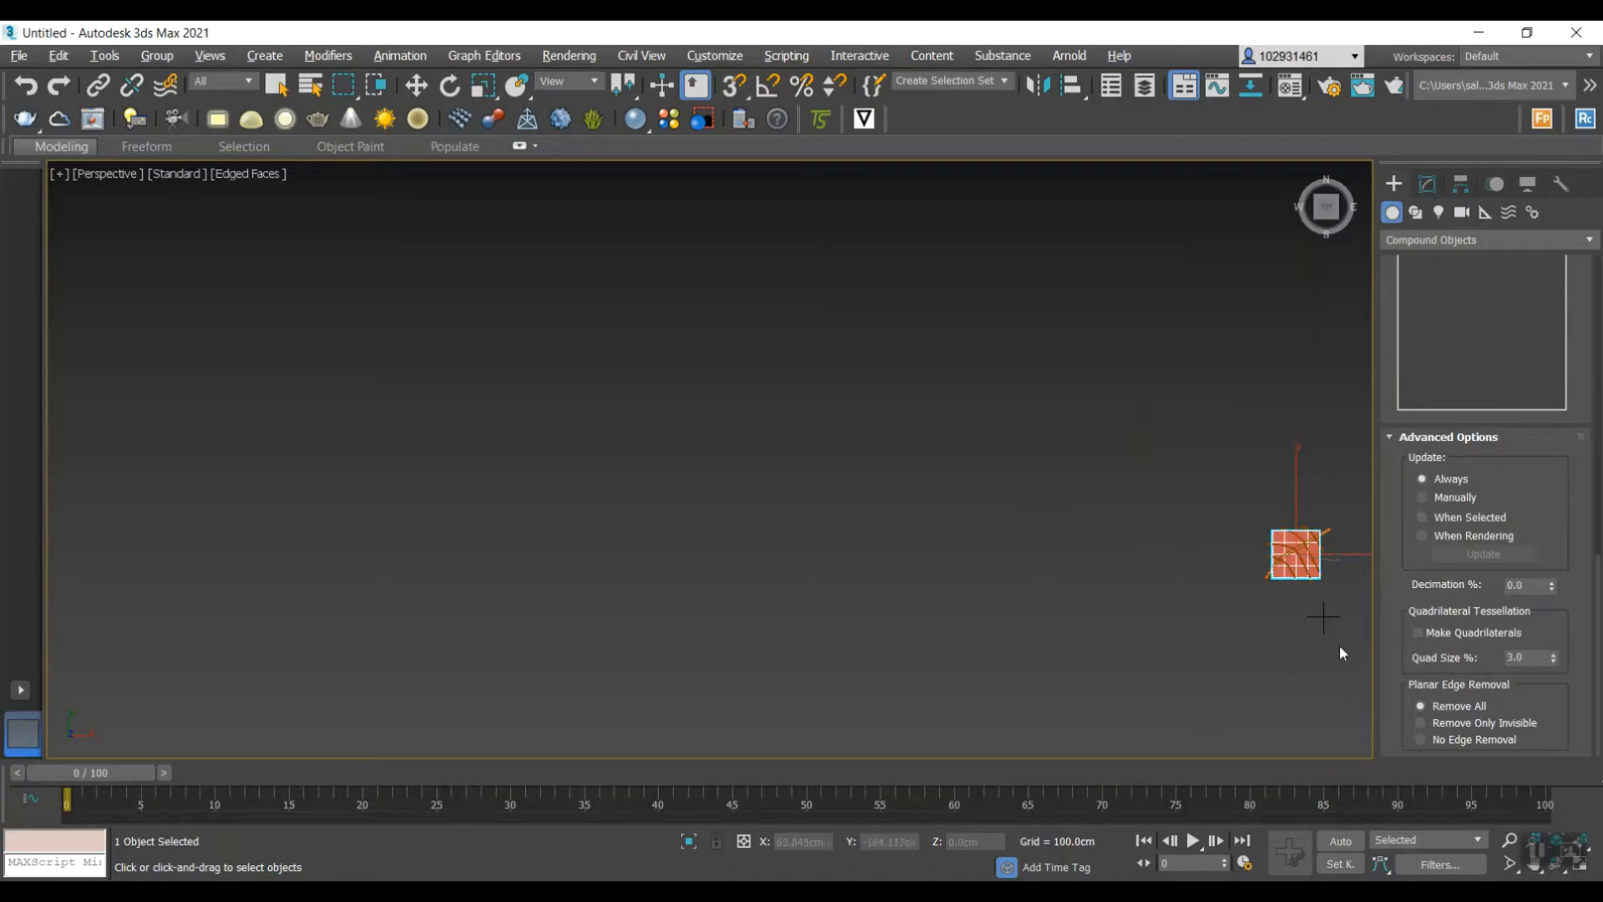
pyautogui.click(1417, 633)
pyautogui.scroll(10, 1239, 532)
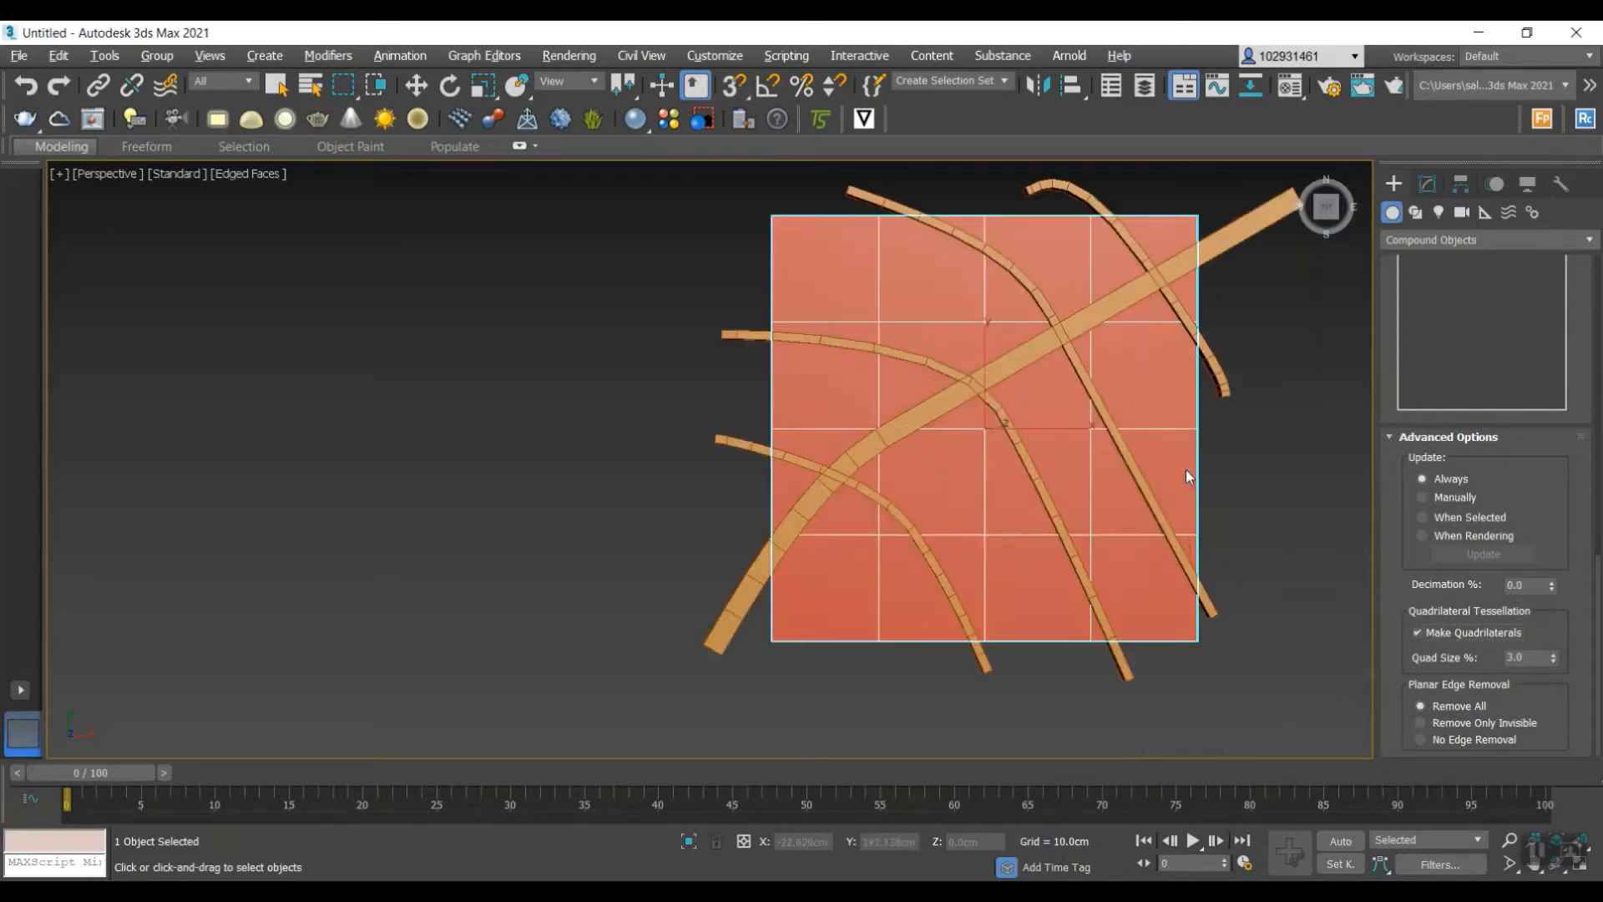
# - Pick the attached curved strips as the ProBoolean operand to cut them out of the plane
pyautogui.scroll(3, 1440, 464)
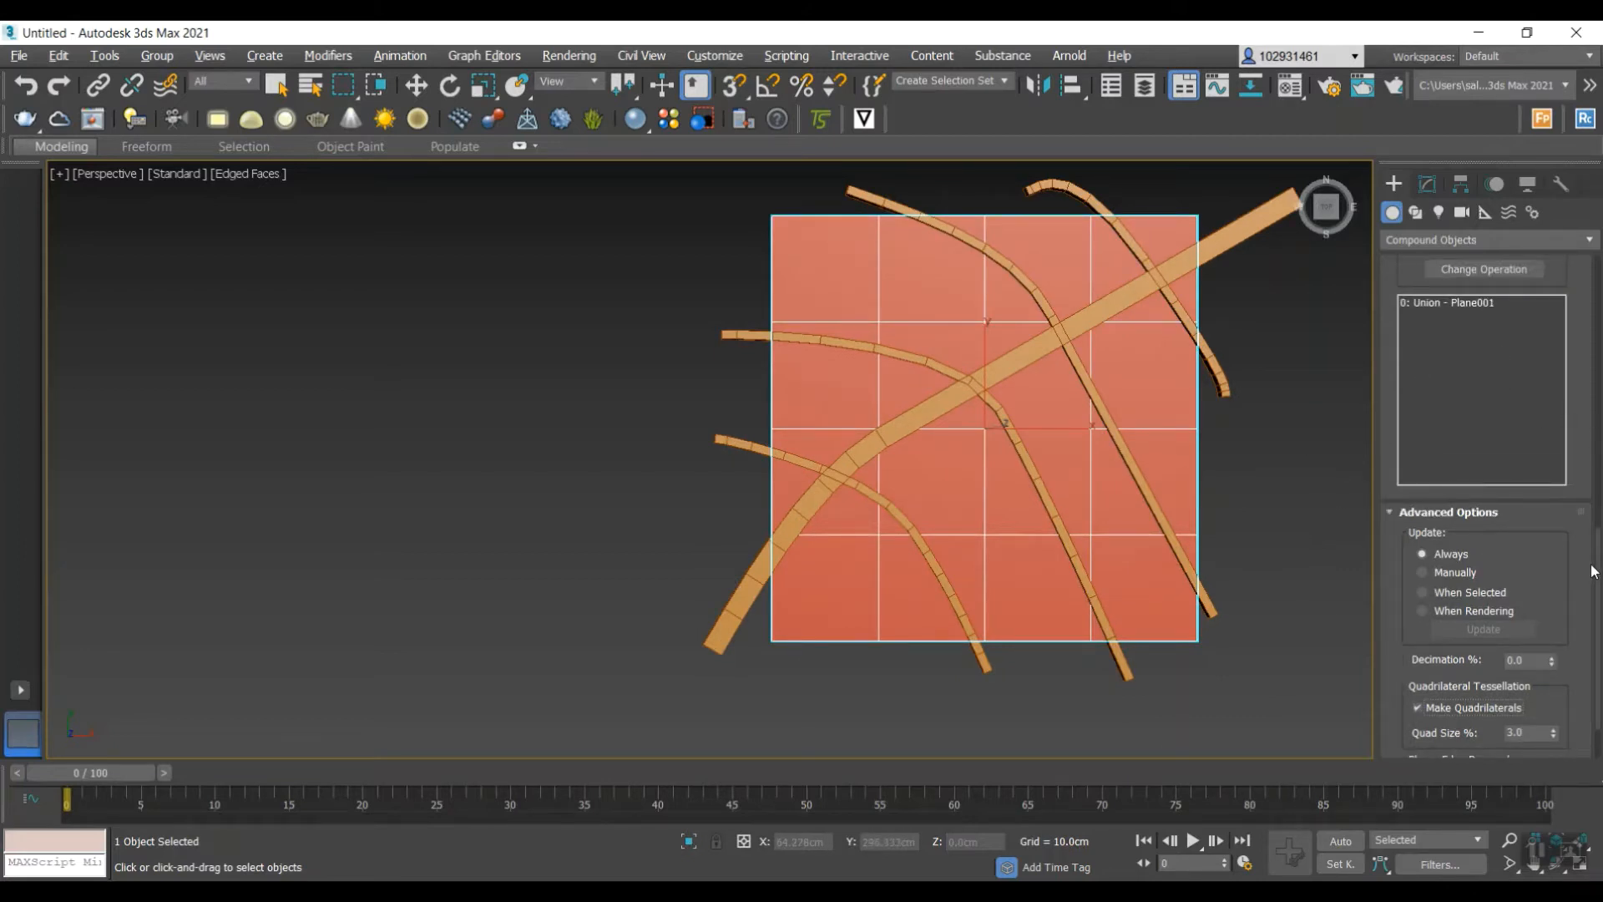
pyautogui.moveTo(1598, 560); pyautogui.dragTo(1565, 339)
pyautogui.click(1480, 384)
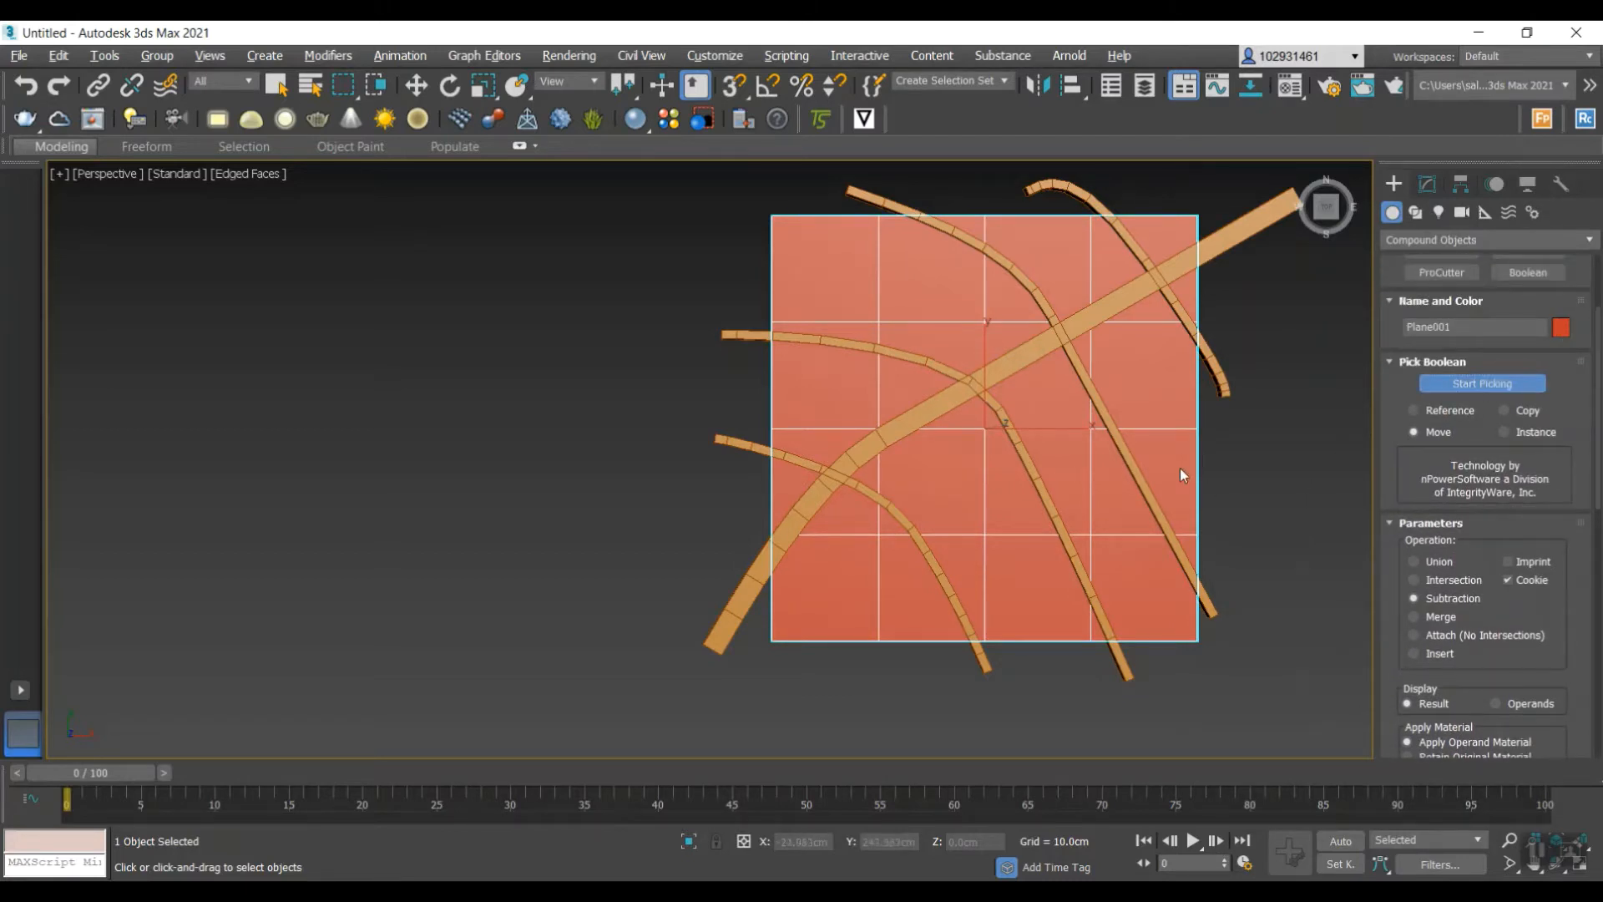
pyautogui.click(1067, 378)
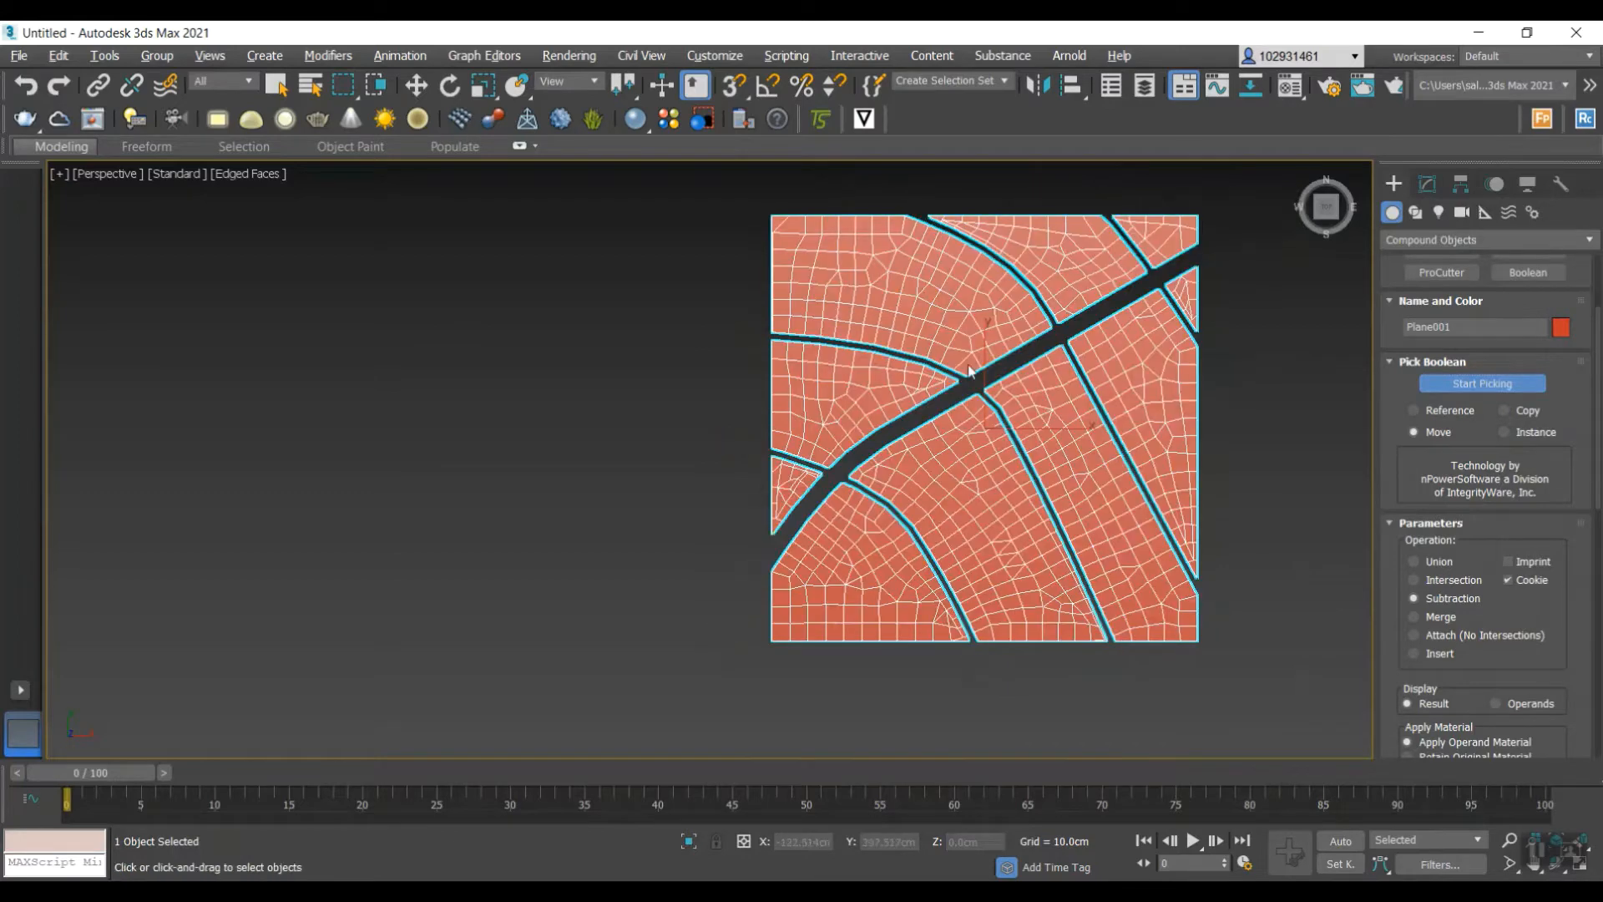
# - Set the ProBoolean's quad size to 5% for a coarser mesh on the cut plane
pyautogui.scroll(4, 986, 393)
pyautogui.scroll(-7, 991, 344)
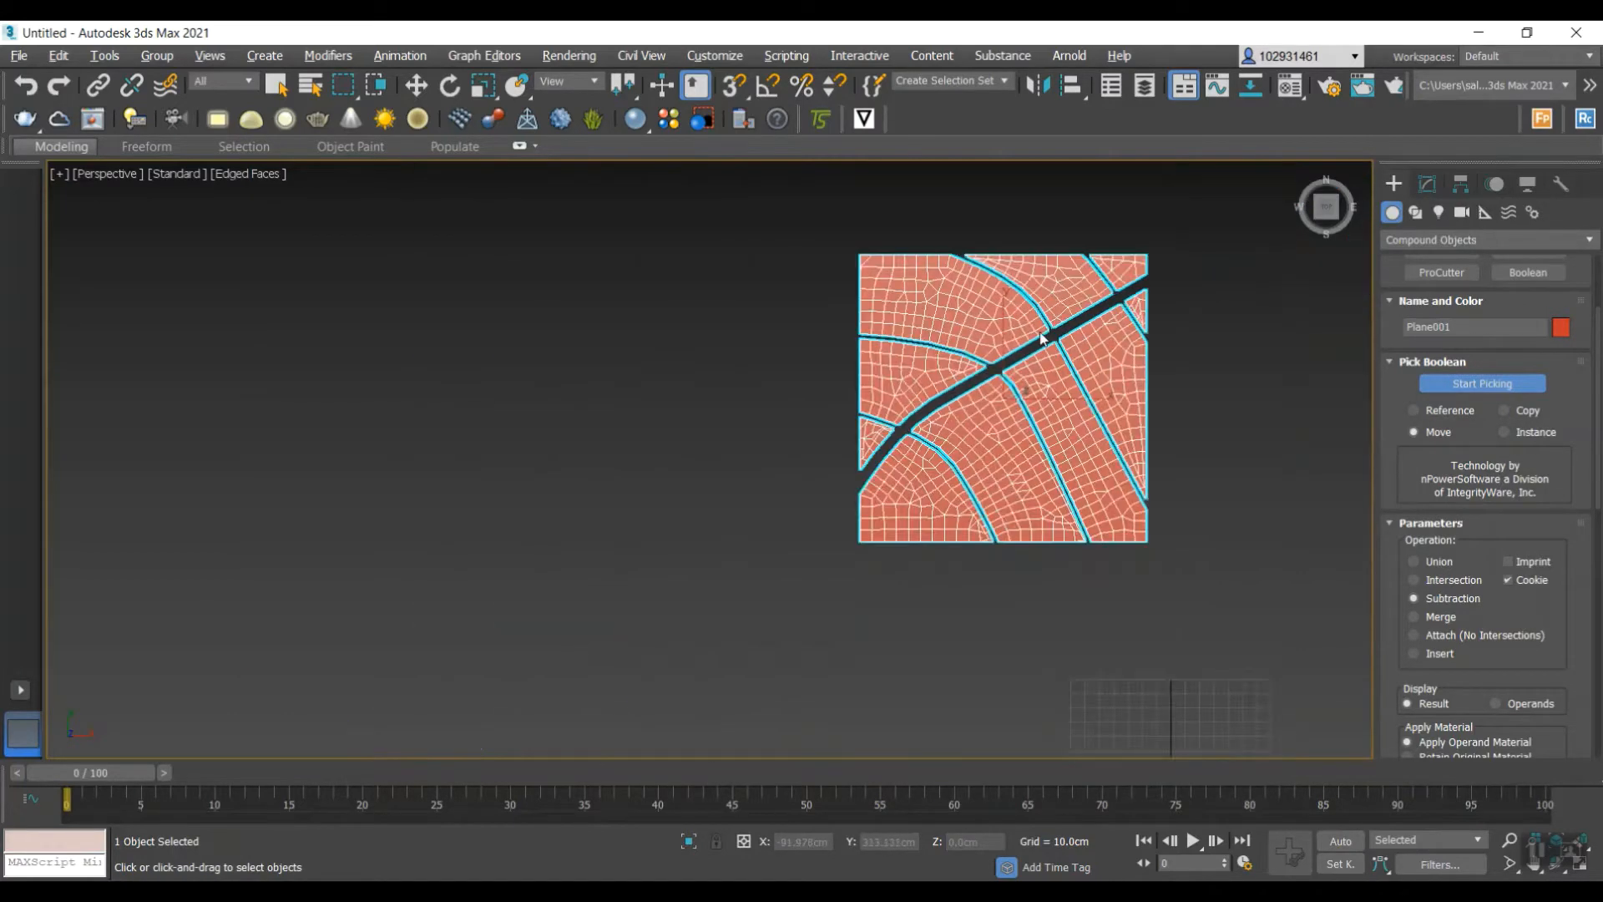
pyautogui.scroll(3, 979, 383)
pyautogui.scroll(-2, 981, 389)
pyautogui.scroll(4, 937, 374)
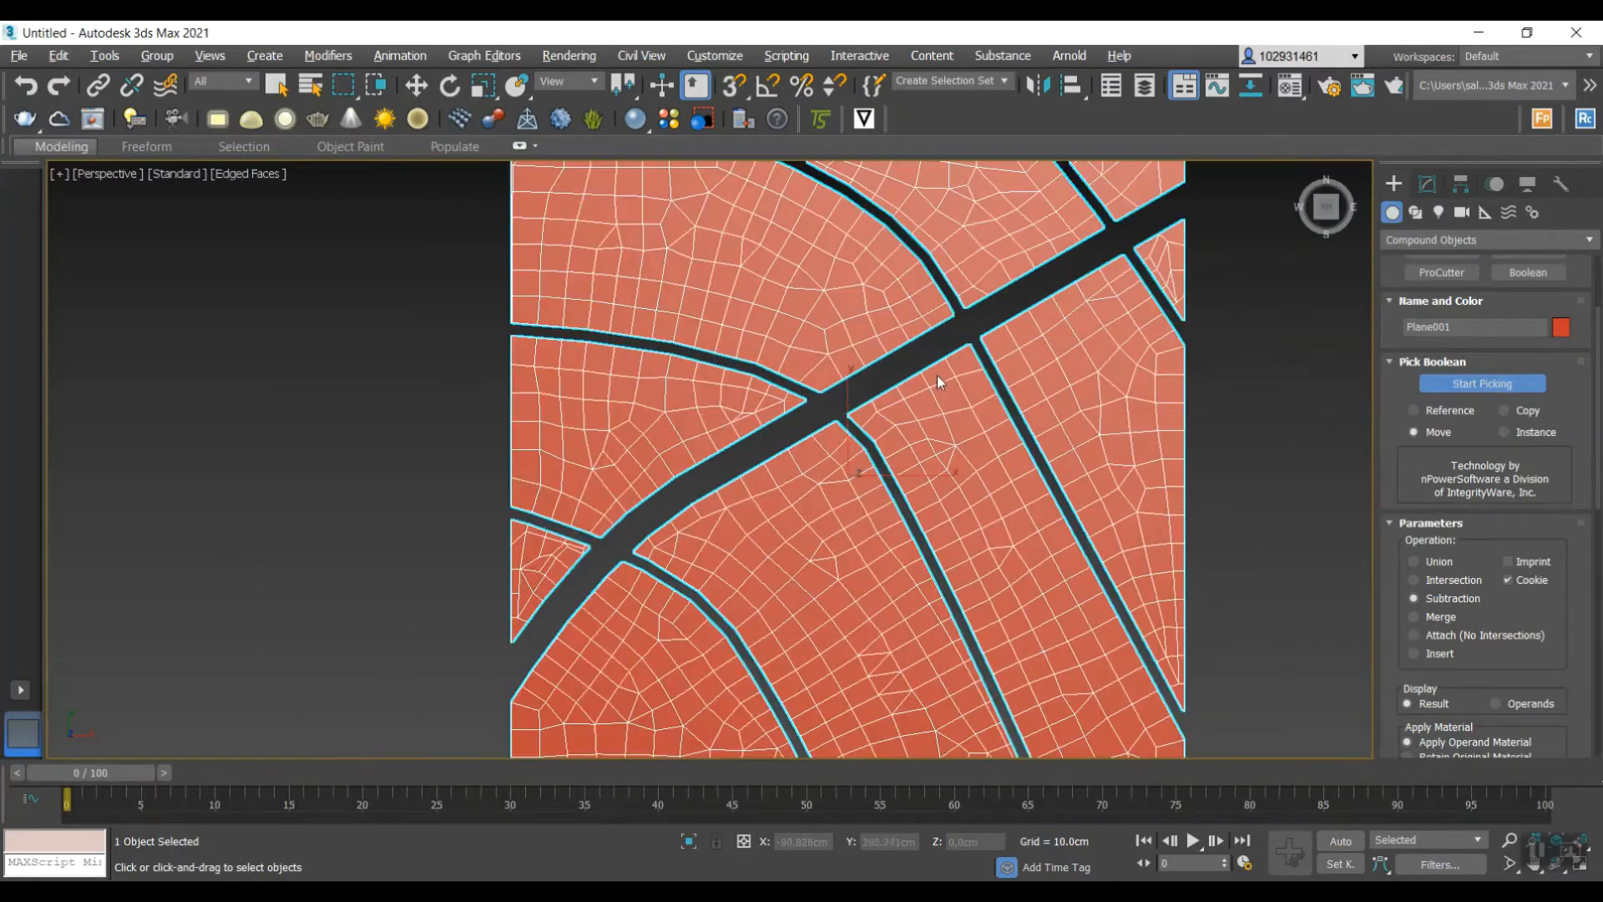
pyautogui.scroll(-3, 937, 374)
pyautogui.scroll(2, 818, 392)
pyautogui.scroll(-5, 1456, 574)
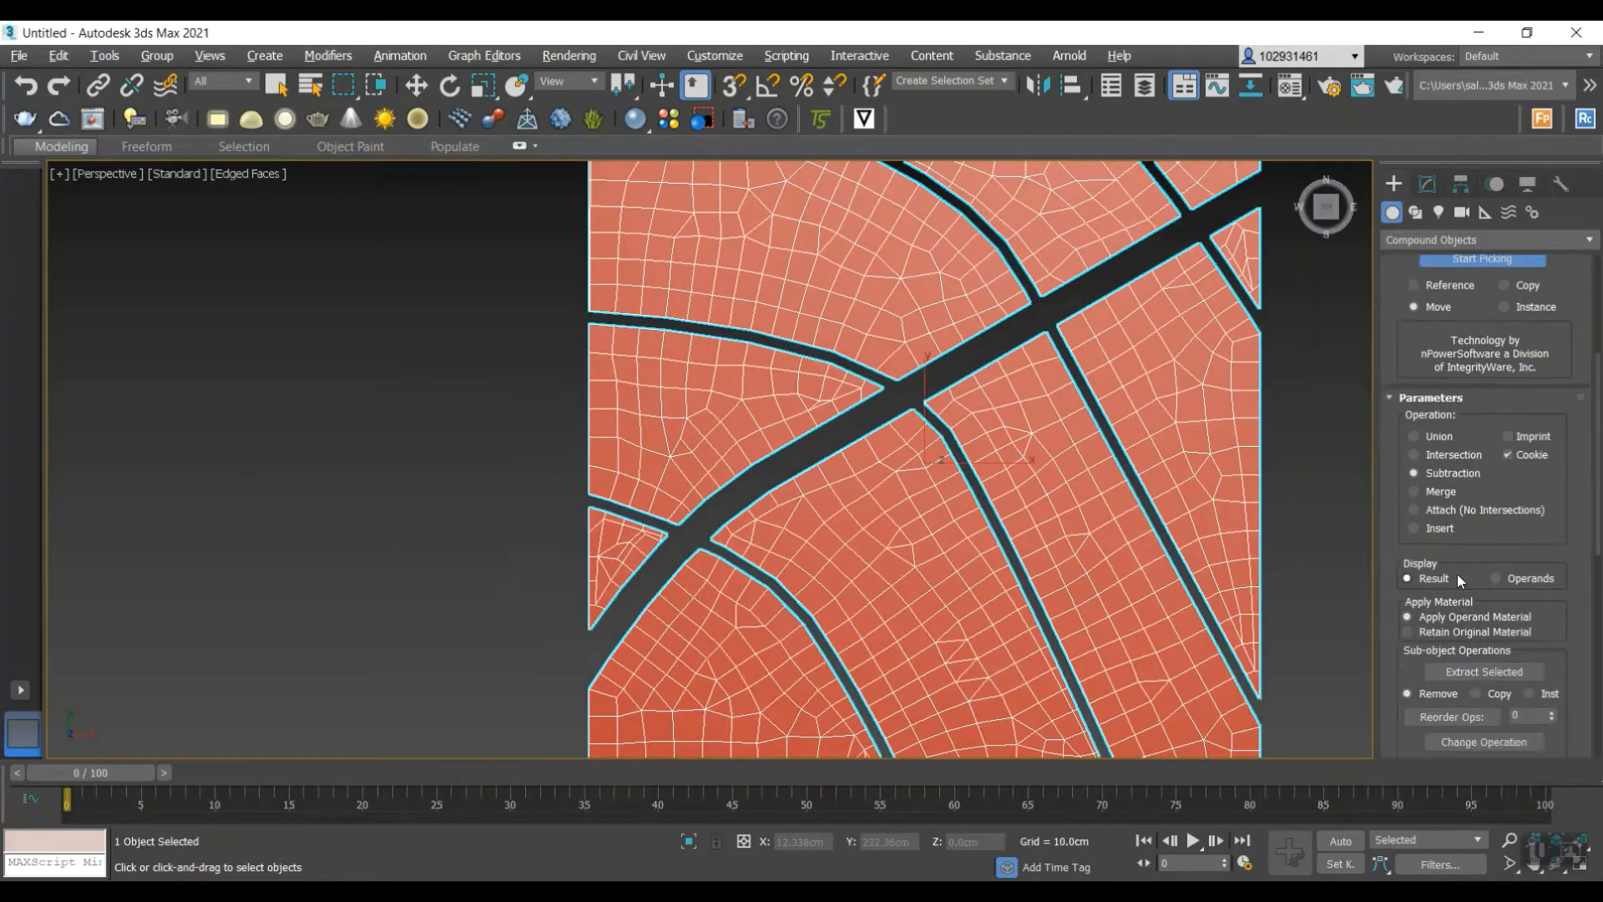
pyautogui.moveTo(1596, 489); pyautogui.dragTo(1595, 683)
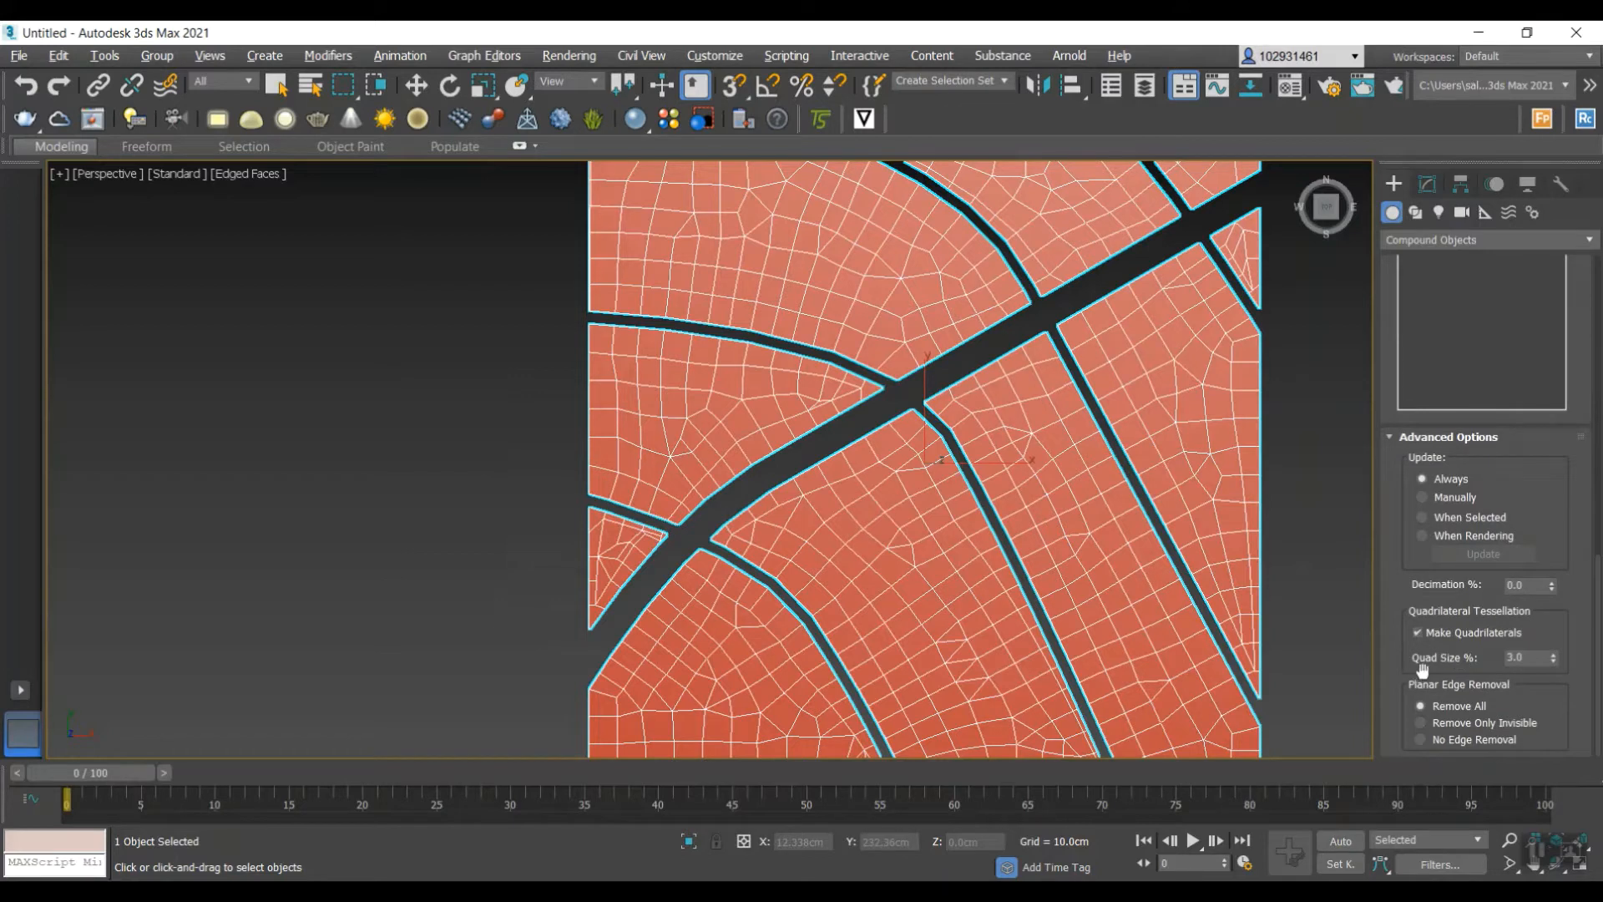
pyautogui.doubleClick(1518, 657)
pyautogui.scroll(2, 1090, 529)
pyautogui.scroll(-2, 1072, 499)
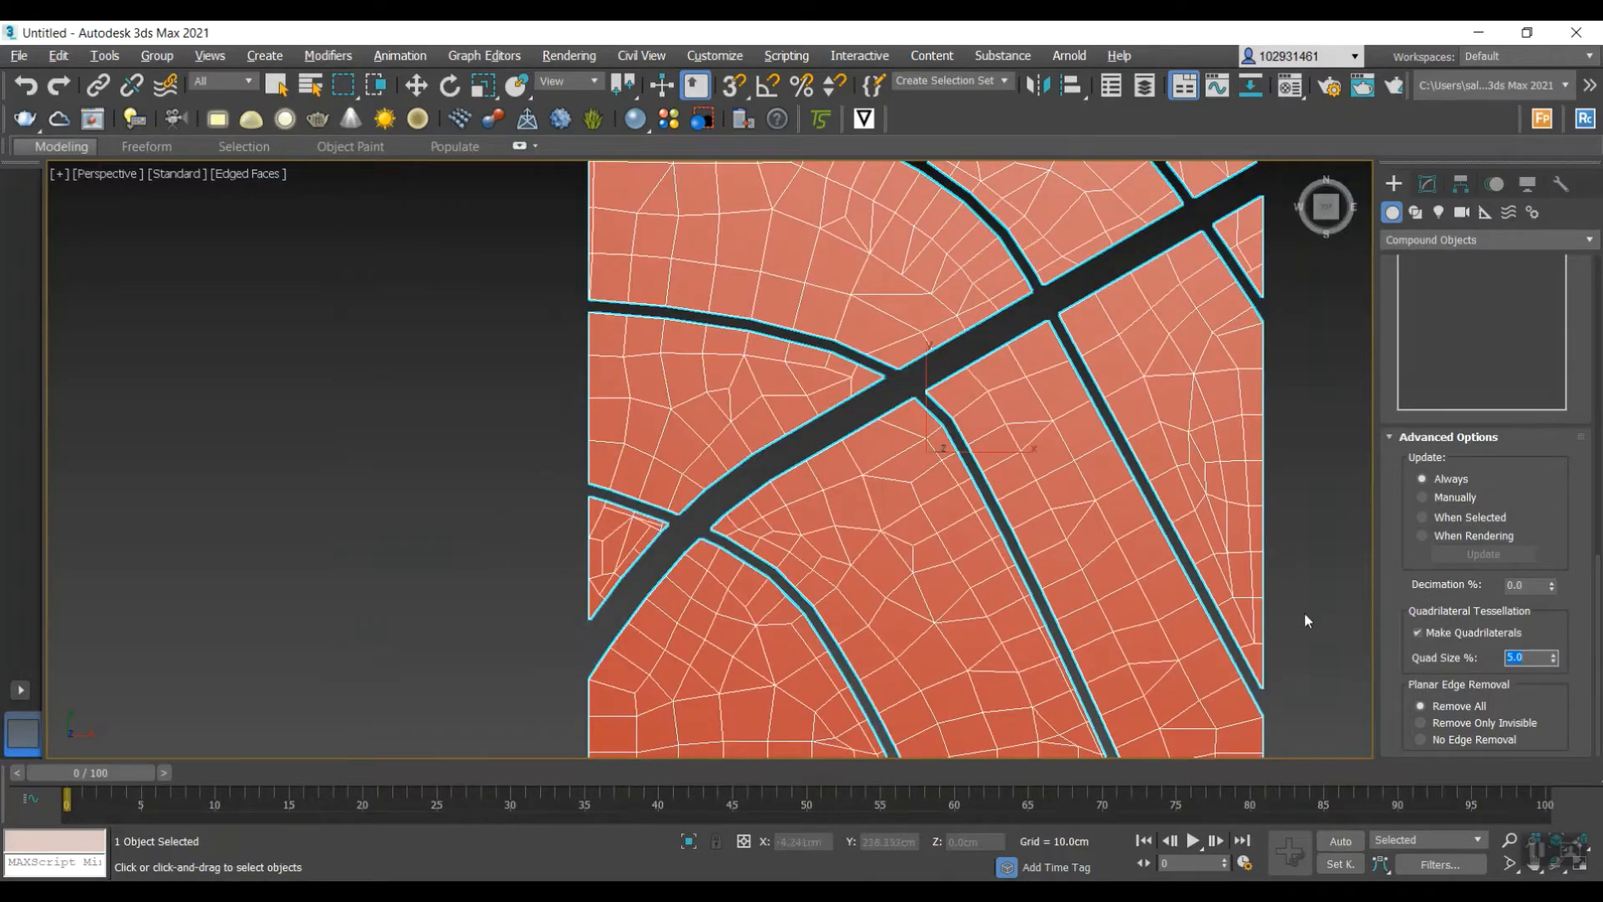
# - Examine the quad tessellation of the cut plane pieces from an oblique angle
pyautogui.scroll(-4, 1290, 586)
pyautogui.scroll(2, 1113, 656)
pyautogui.keyDown('alt'); pyautogui.moveTo(1113, 655); pyautogui.dragTo(1139, 556, button='middle'); pyautogui.keyUp('alt')
pyautogui.scroll(2, 1140, 555)
pyautogui.scroll(-2, 1139, 556)
pyautogui.scroll(2, 1239, 507)
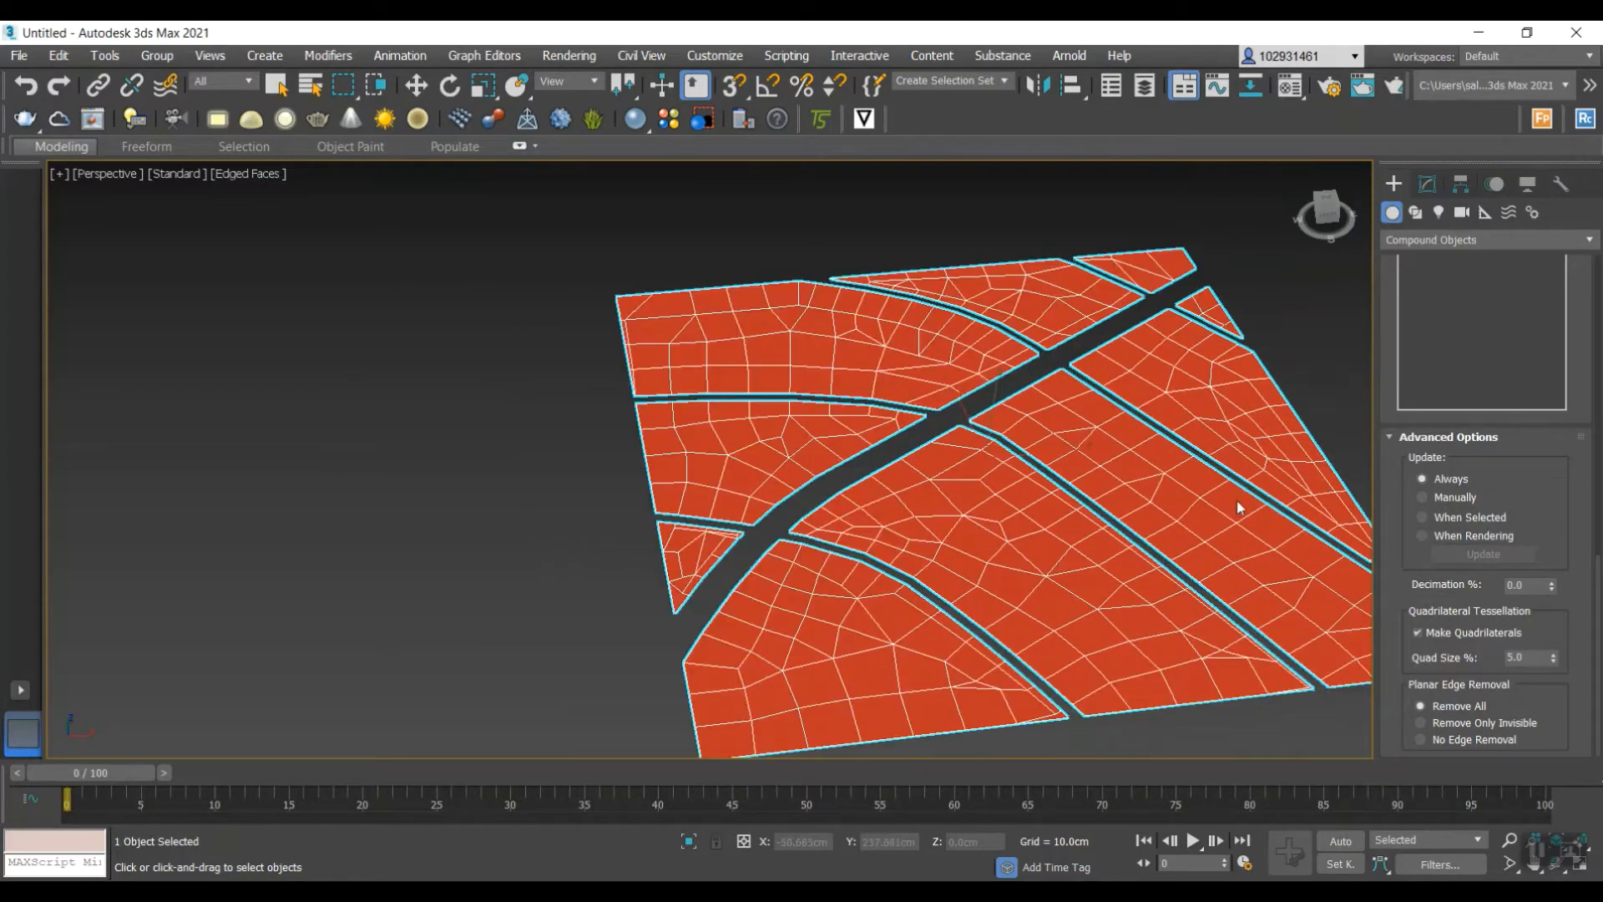
pyautogui.scroll(-2, 1129, 532)
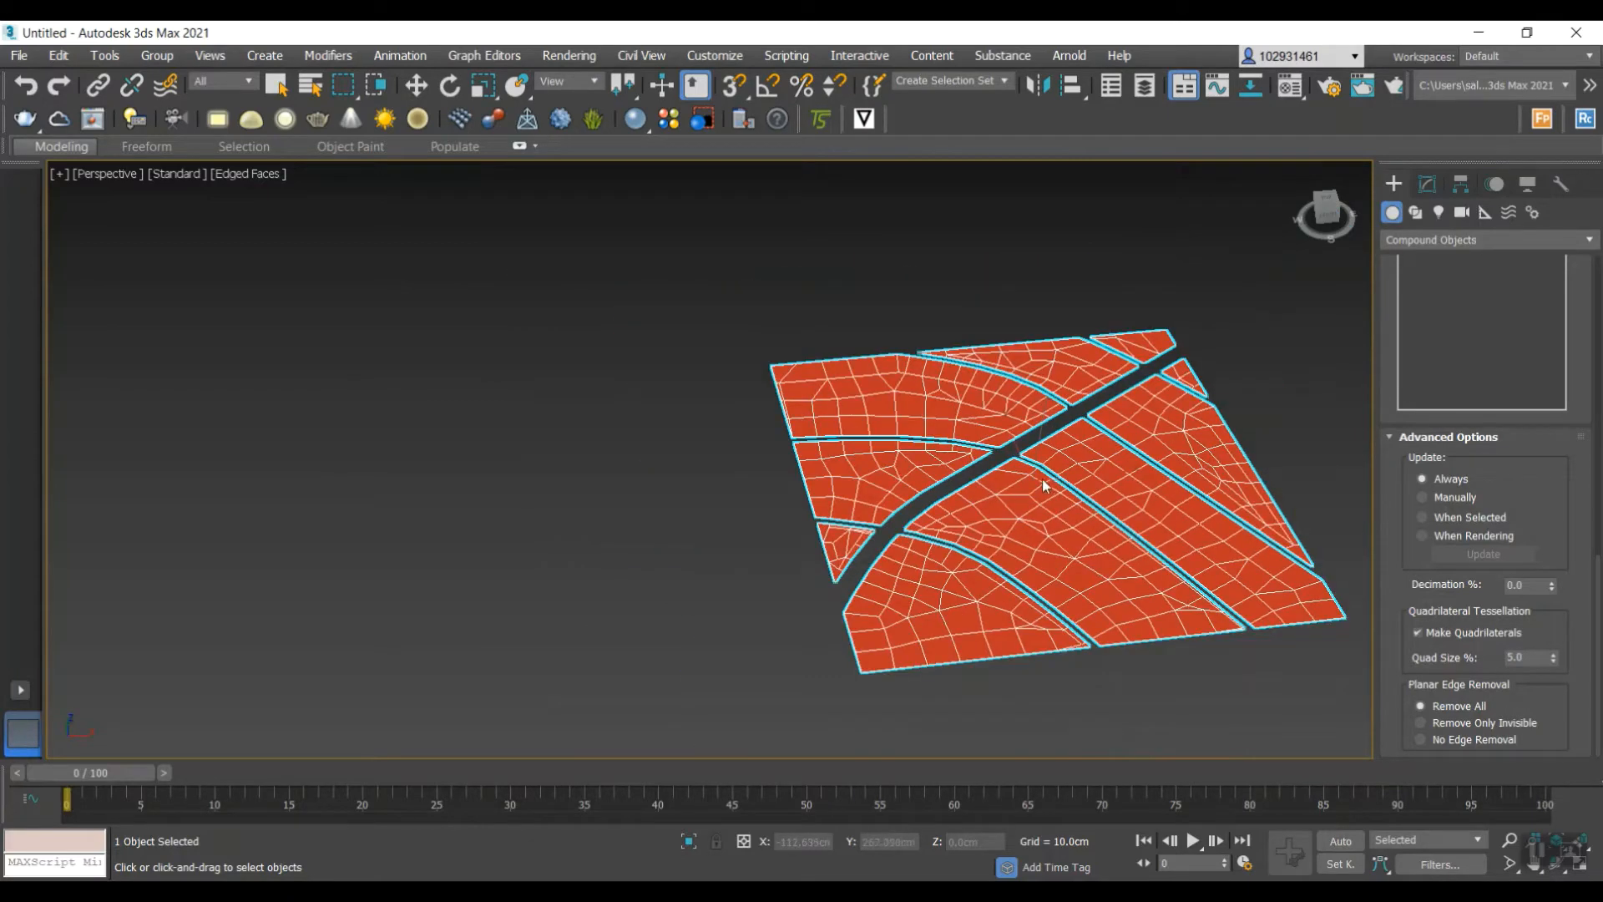
pyautogui.scroll(-2, 1042, 479)
pyautogui.scroll(2, 1094, 473)
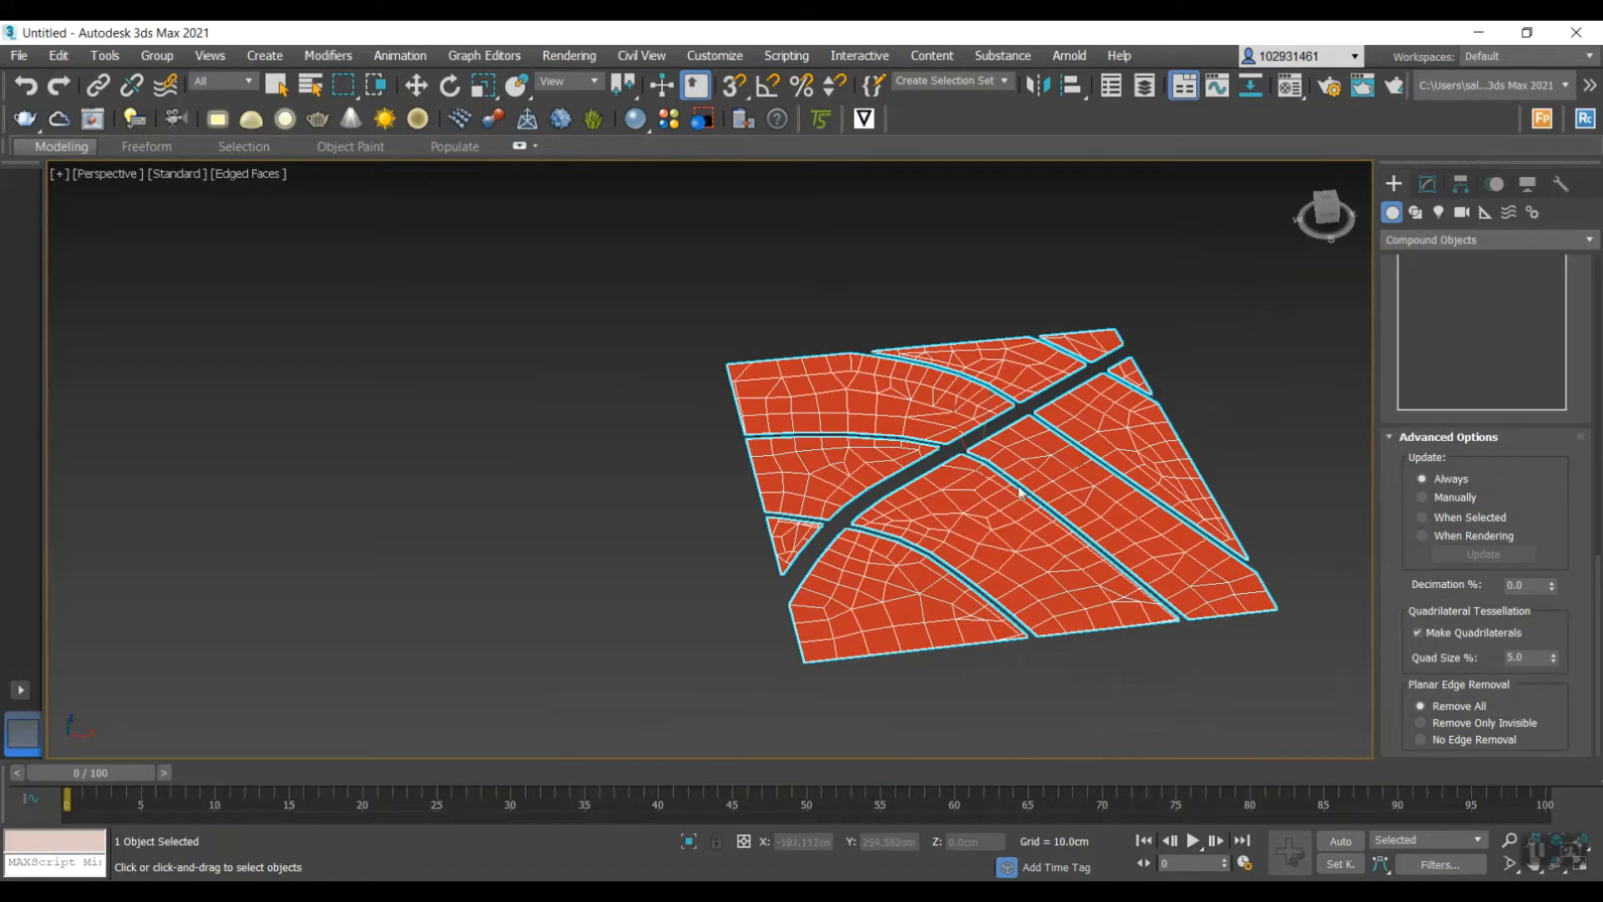
# - Convert the cut plane to an Editable Poly
pyautogui.click(1427, 185)
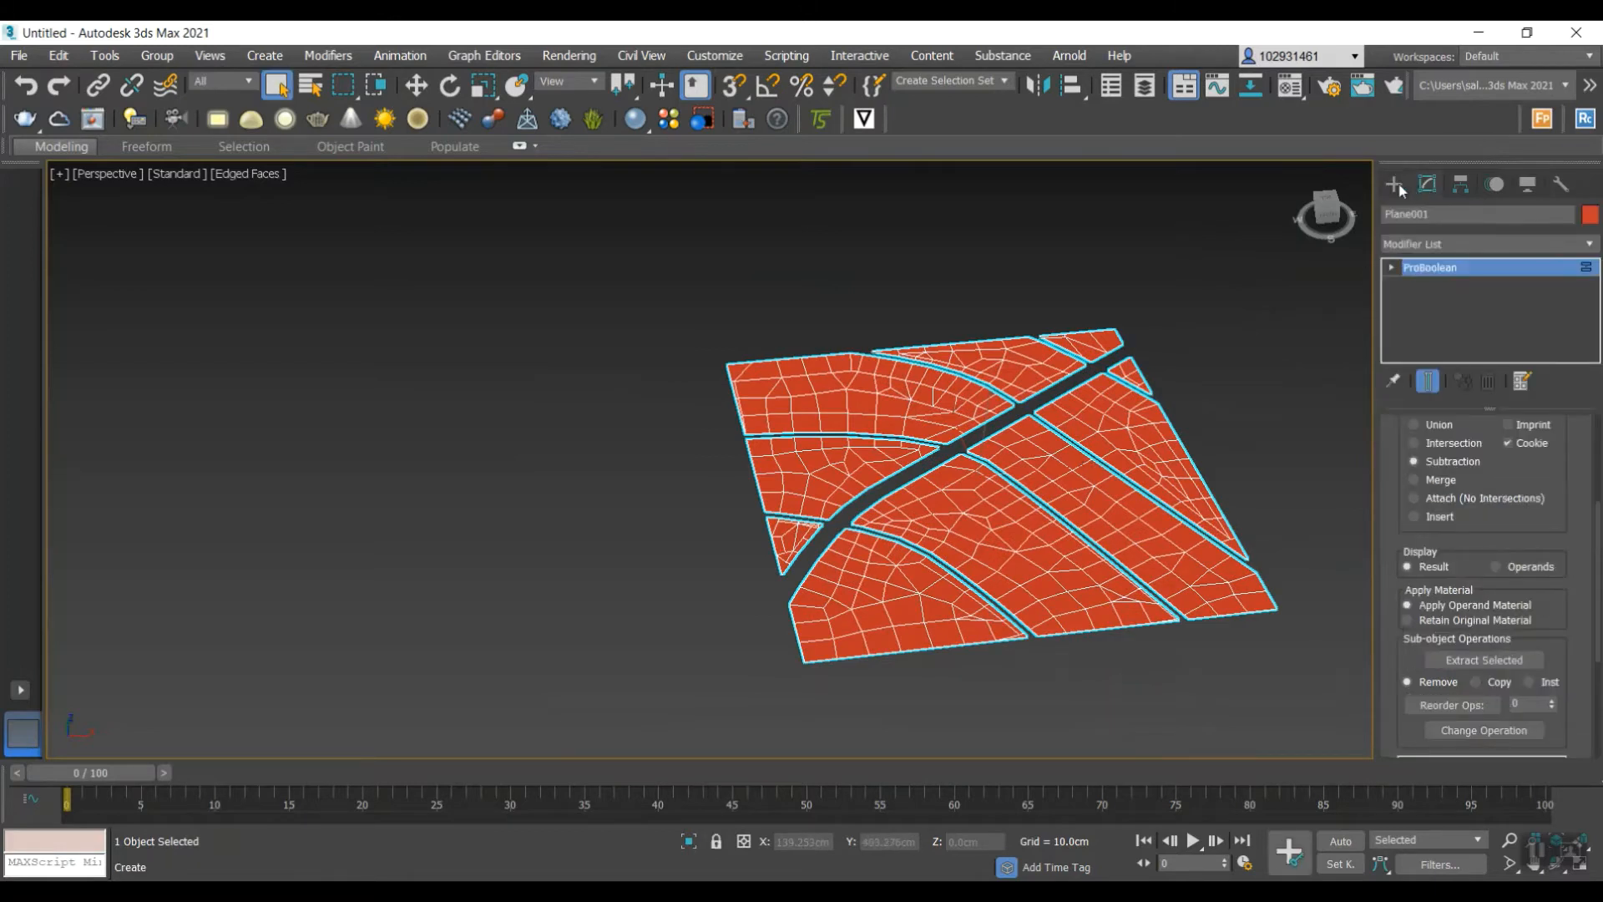
pyautogui.click(1395, 185)
pyautogui.click(1428, 184)
pyautogui.rightClick(1002, 451)
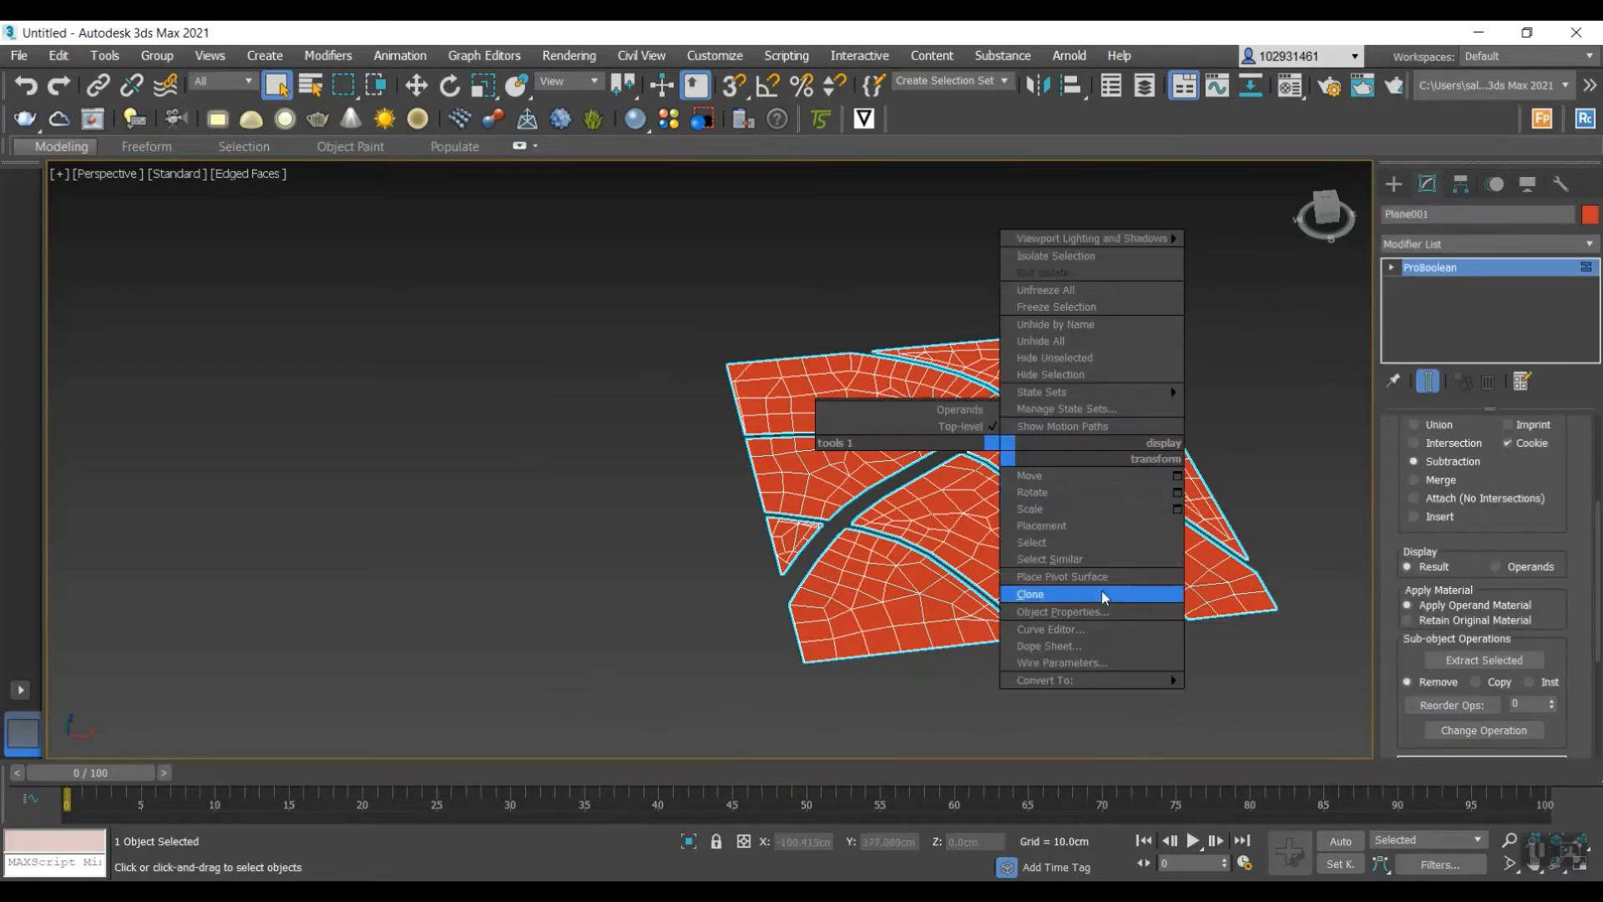
pyautogui.moveTo(1097, 682)
pyautogui.click(1258, 696)
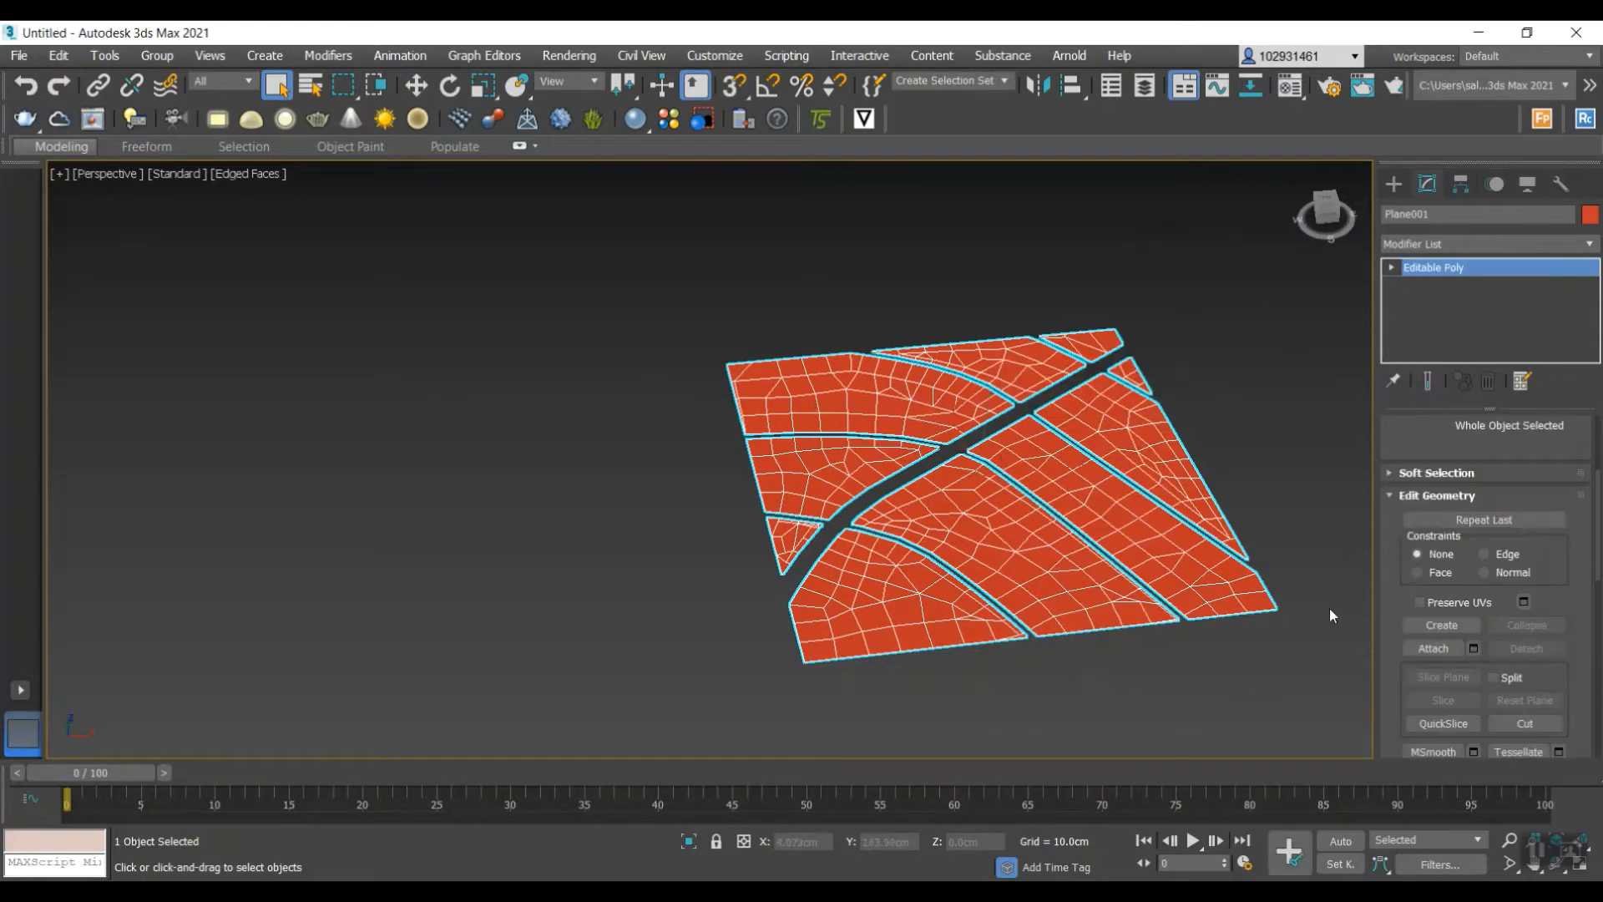
# - Switch the editable poly to polygon level and set its Inset type to By Polygon
pyautogui.scroll(-1, 1501, 616)
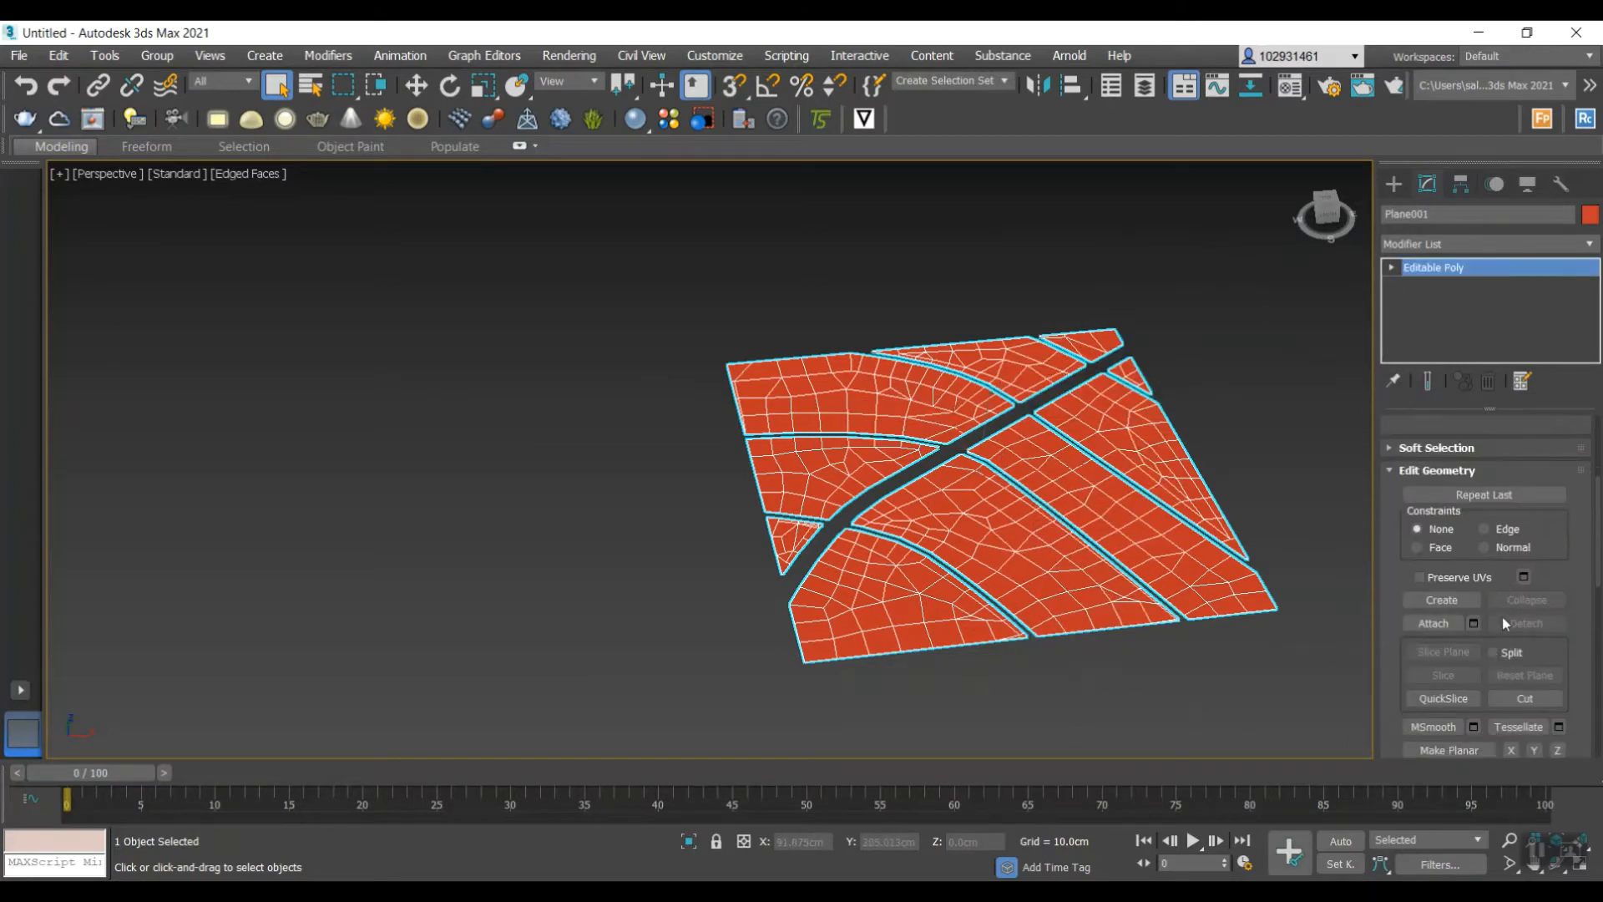
pyautogui.scroll(3, 1498, 543)
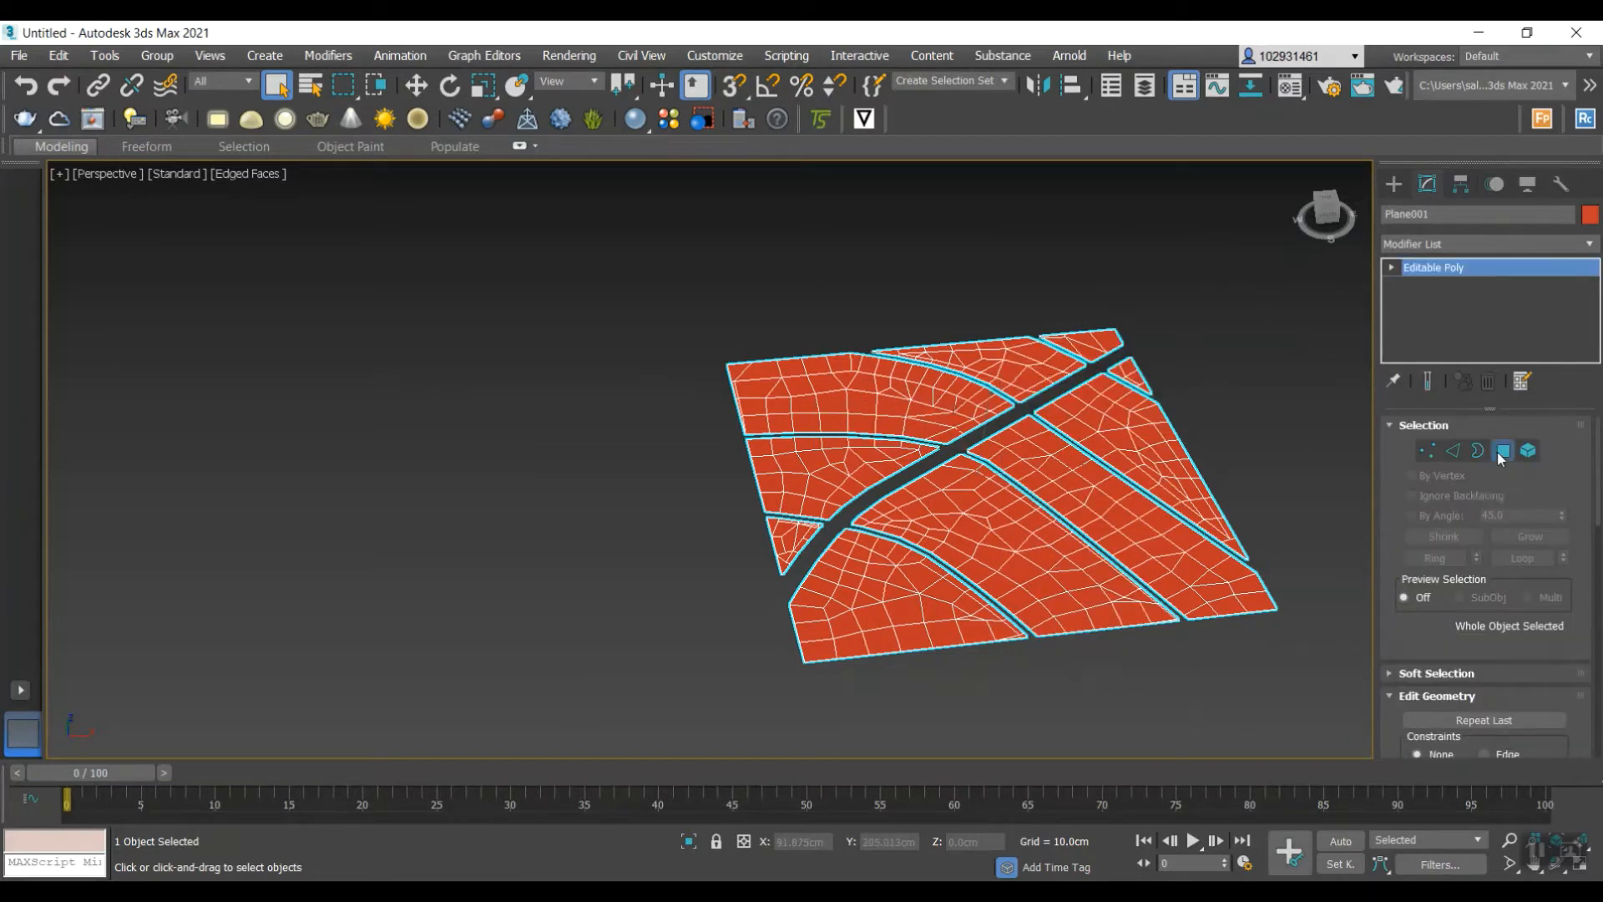
pyautogui.click(1500, 451)
pyautogui.scroll(-3, 1546, 638)
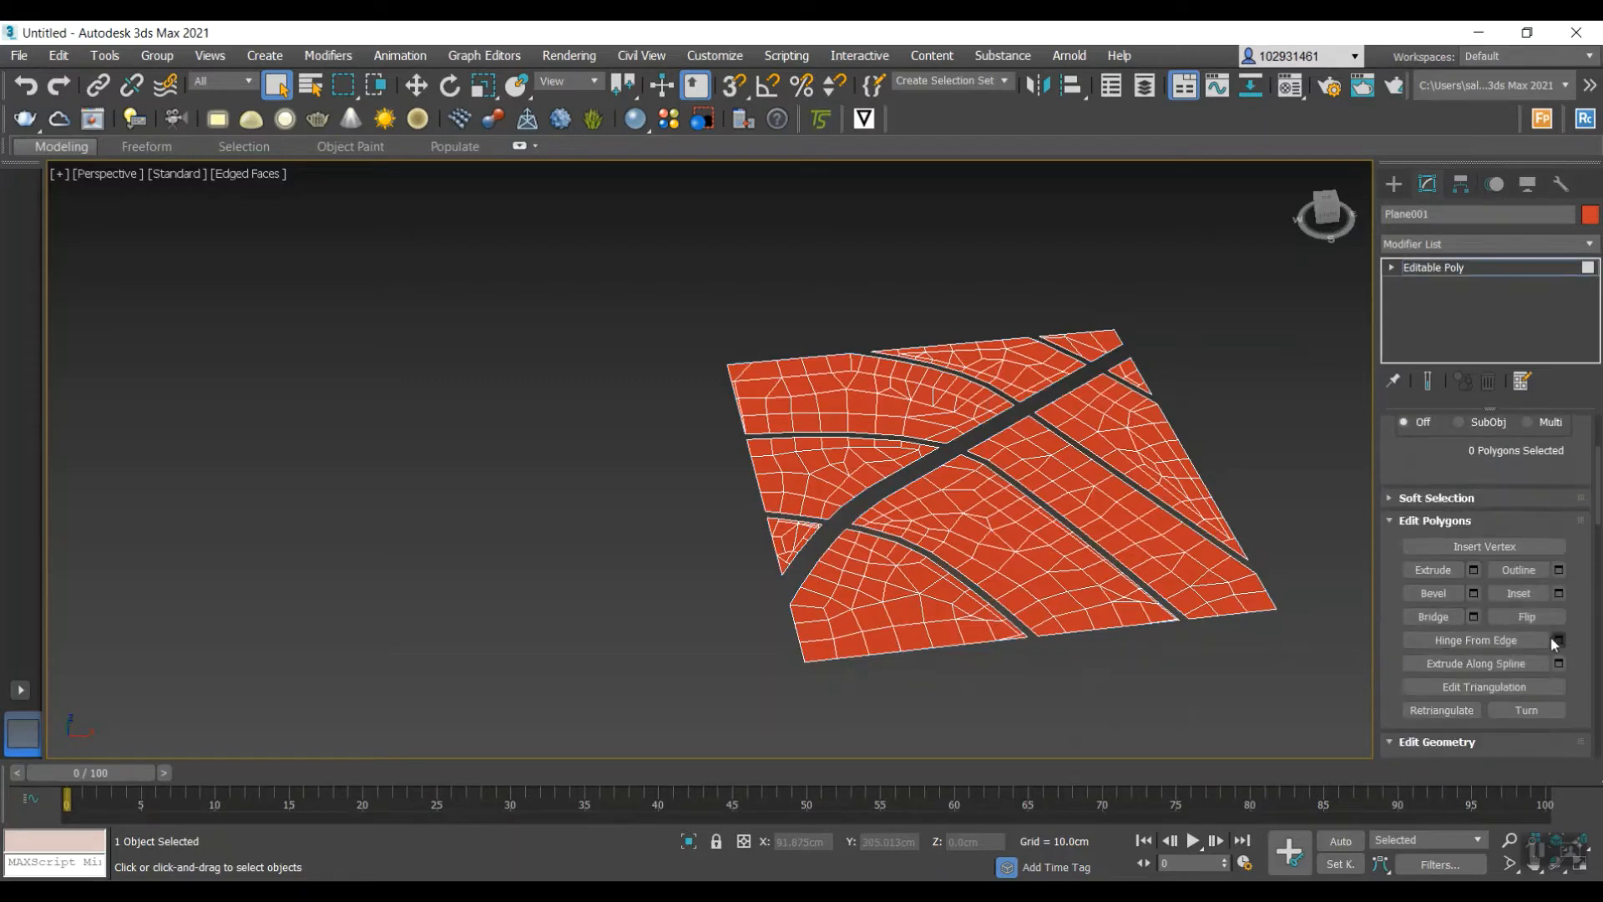
pyautogui.click(1558, 592)
pyautogui.scroll(5, 897, 452)
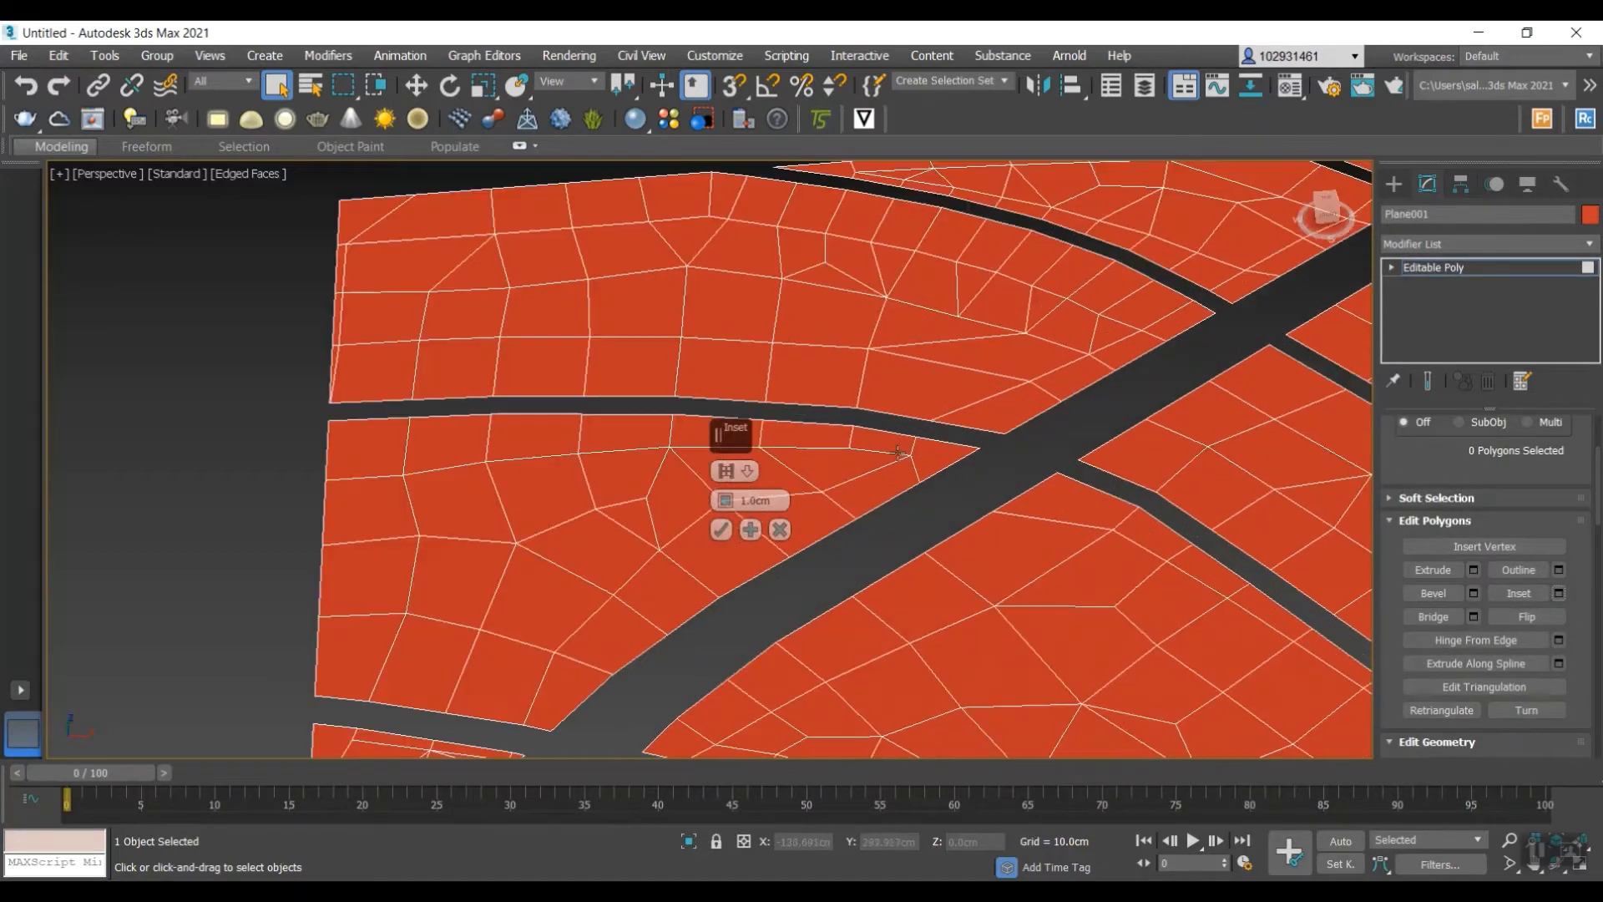
pyautogui.click(726, 471)
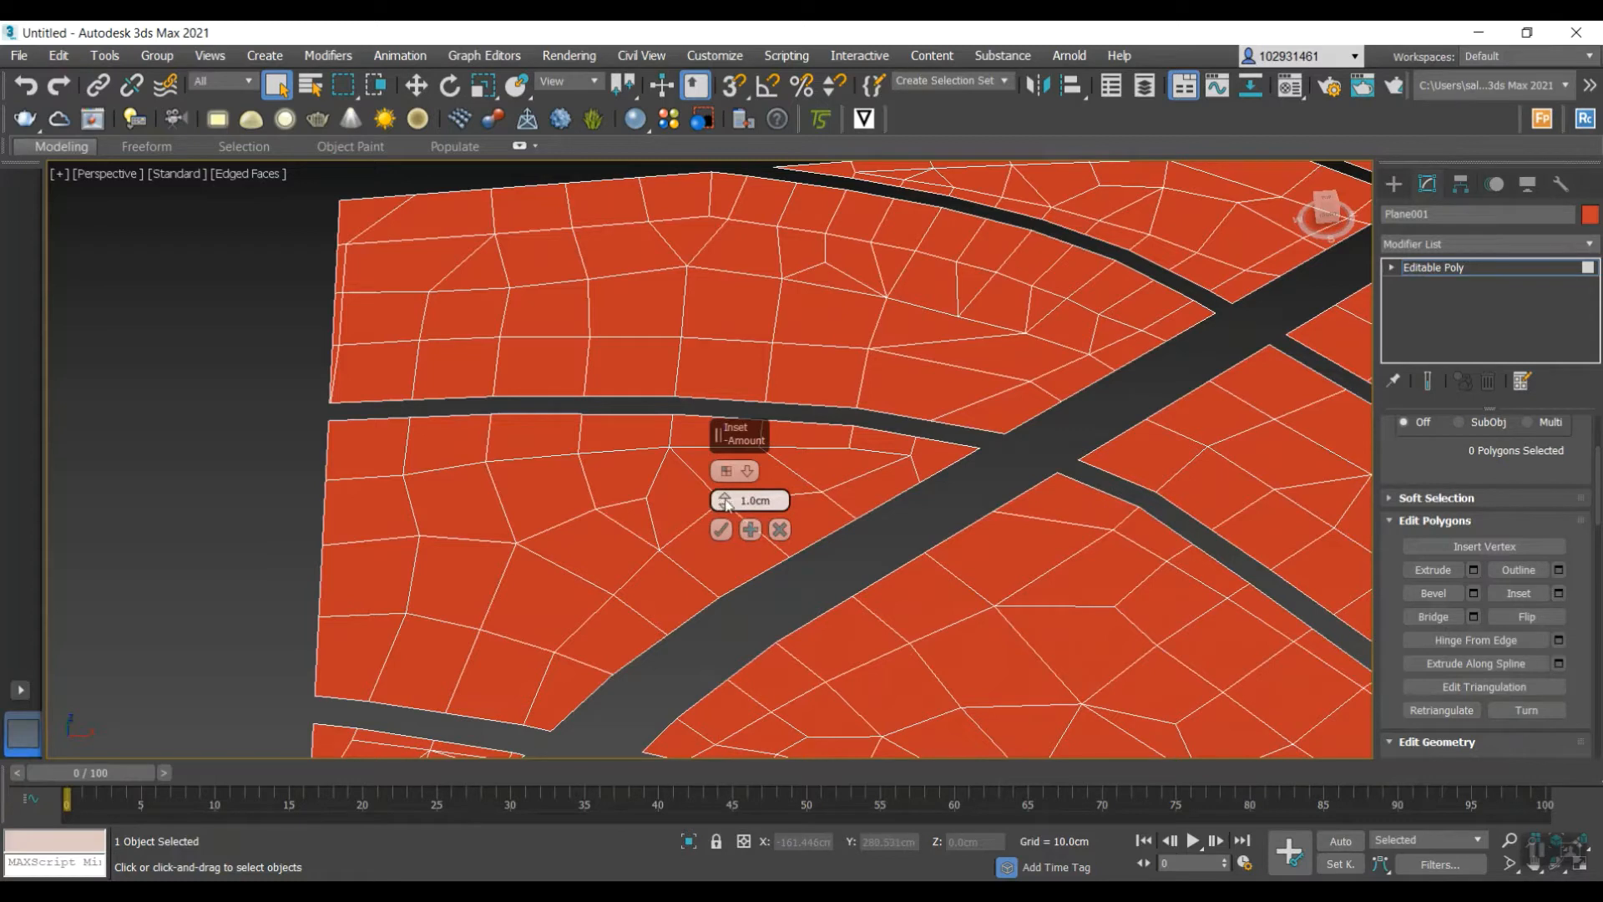
pyautogui.doubleClick(744, 500)
pyautogui.write('5.0cm100')
pyautogui.press('Return')
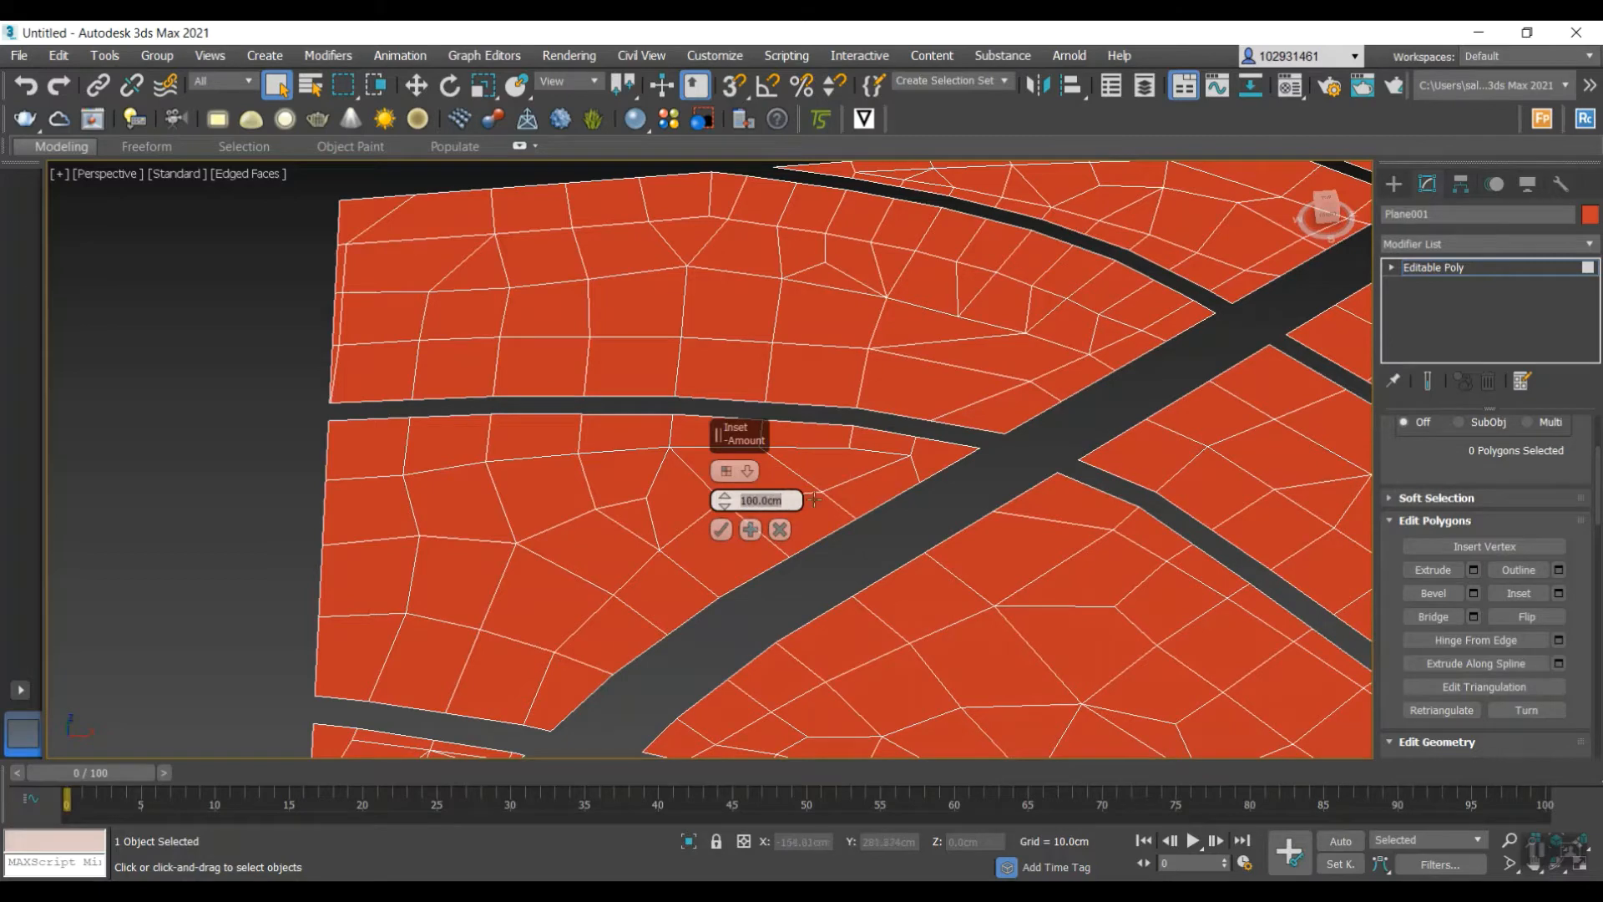
pyautogui.scroll(-5, 814, 499)
pyautogui.scroll(3, 929, 470)
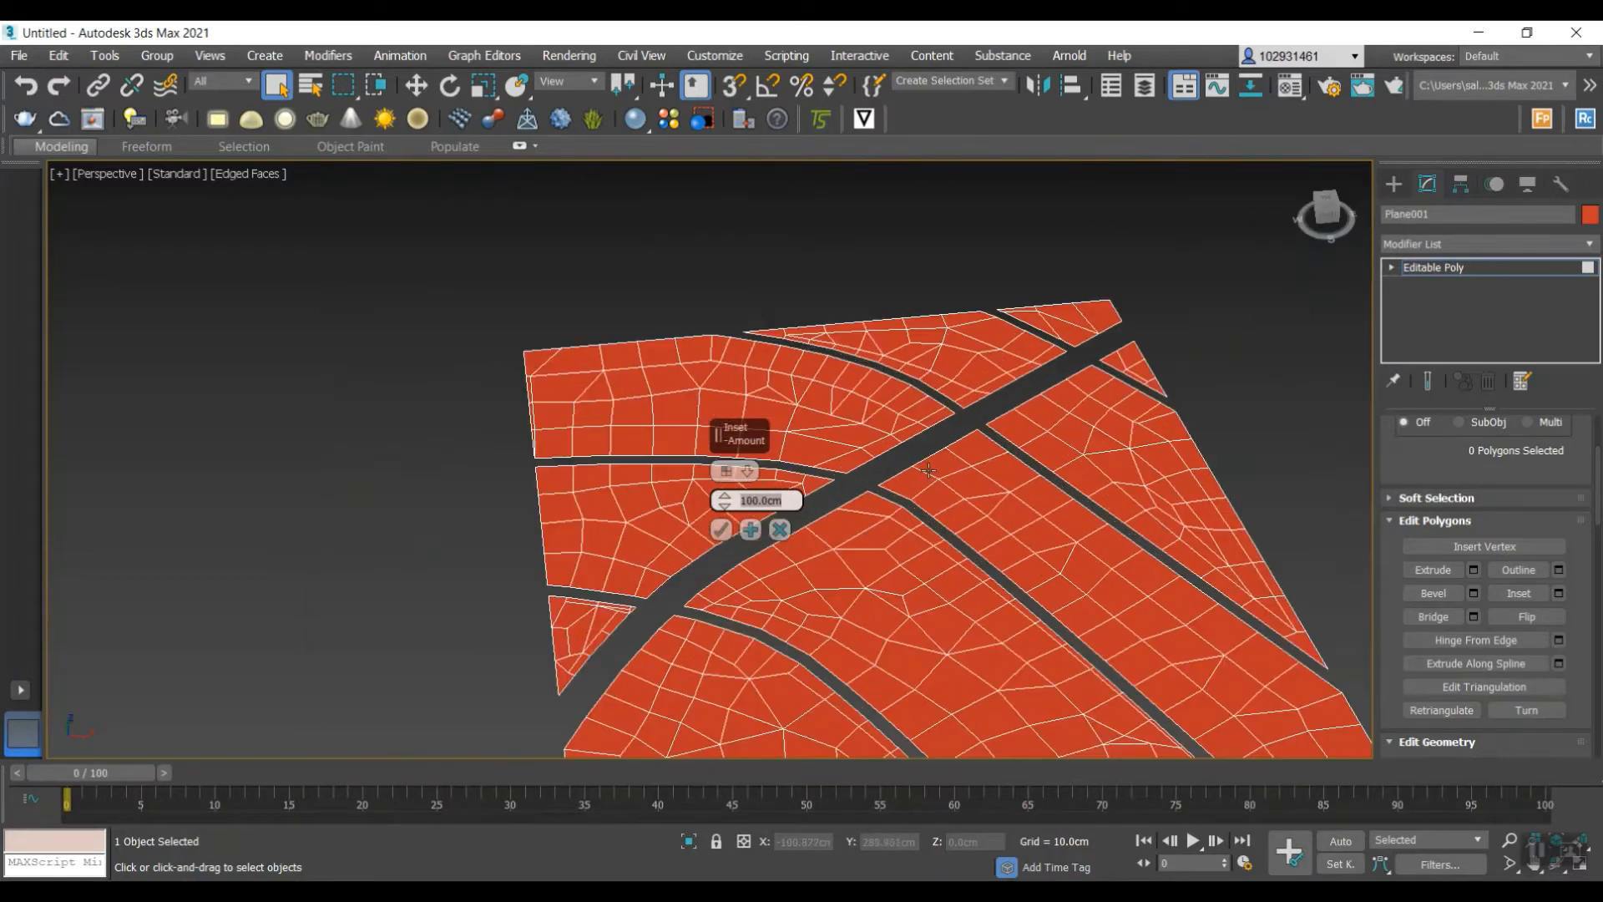
pyautogui.click(779, 531)
# - Select all polygons of the cut plane and set their individual inset amount to 1 cm
pyautogui.hotkey('ctrl', 'a')
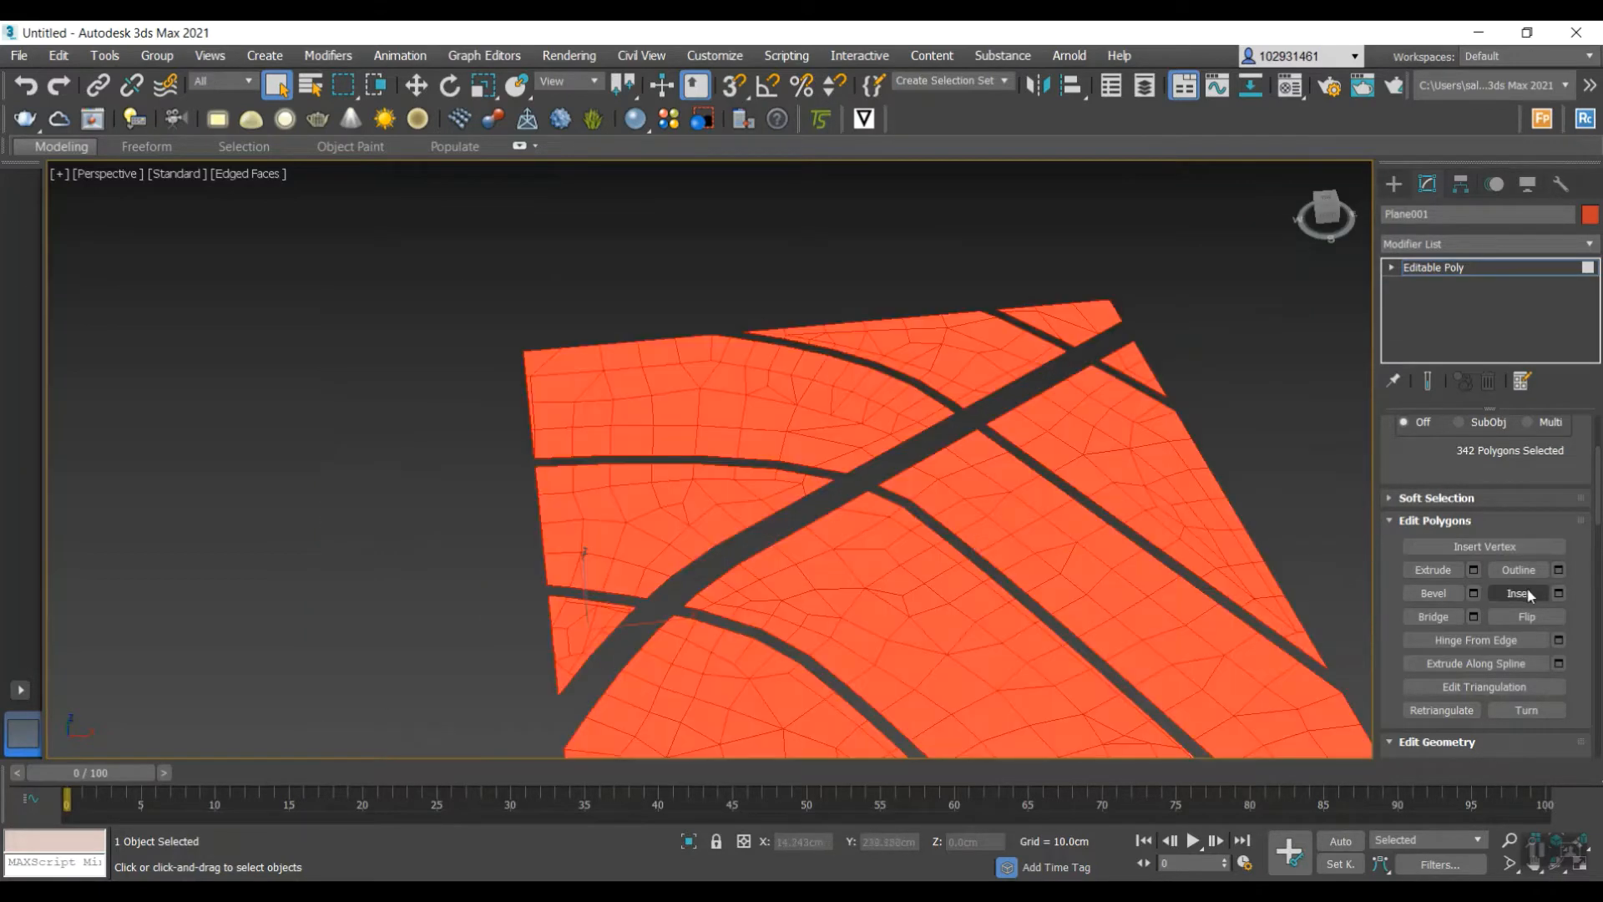
pyautogui.click(1558, 595)
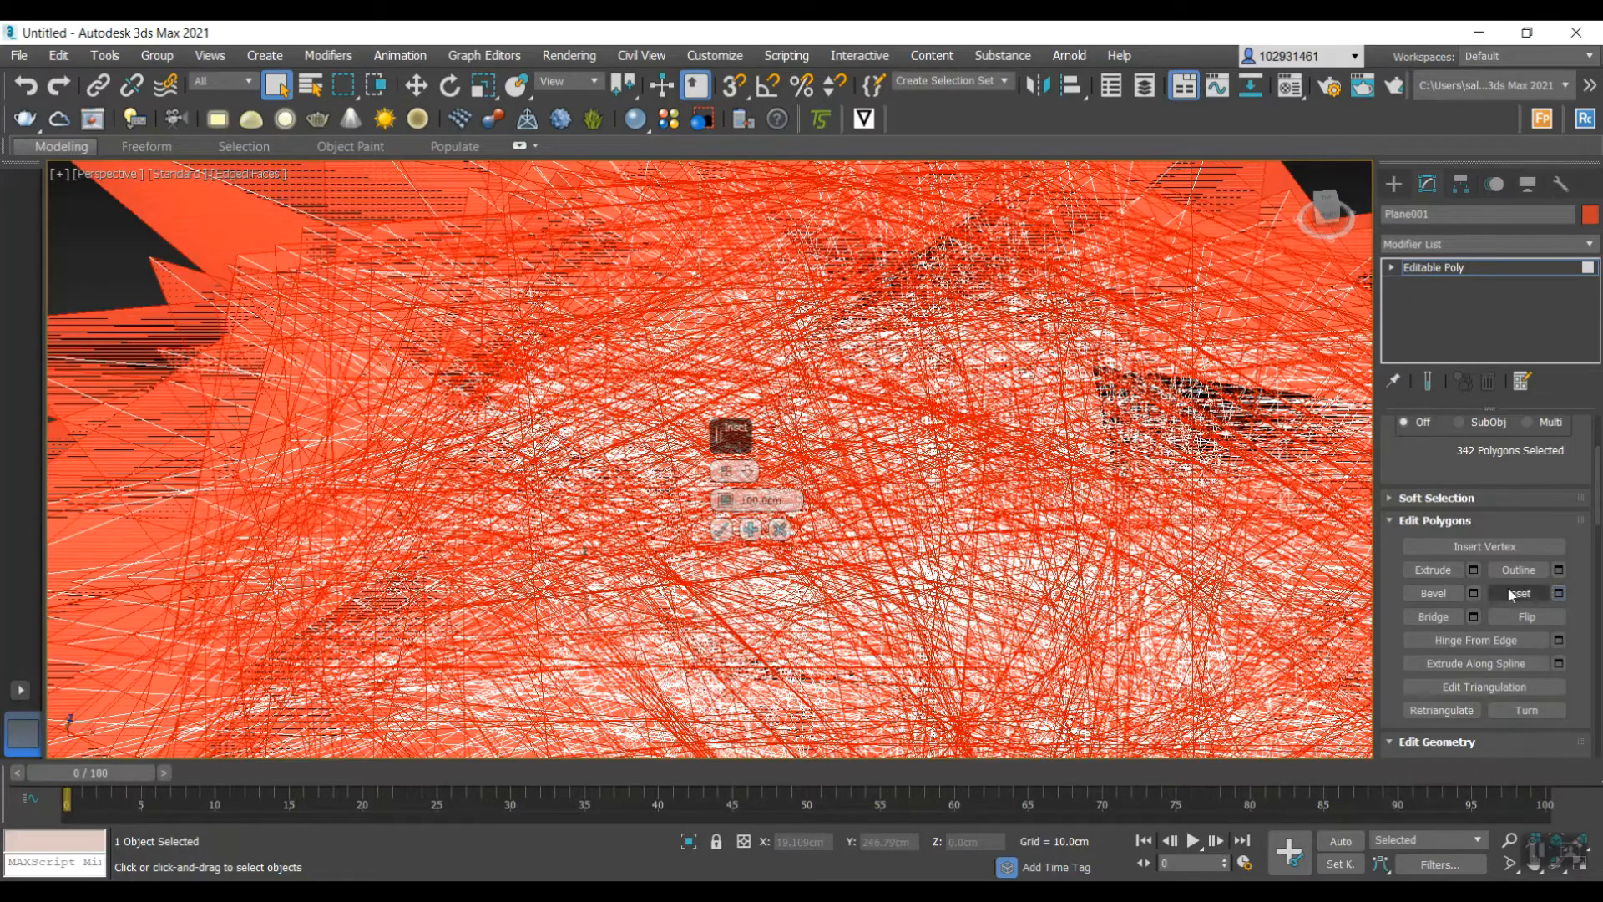
pyautogui.doubleClick(756, 499)
pyautogui.write('1')
pyautogui.press('Return')
pyautogui.scroll(5, 941, 518)
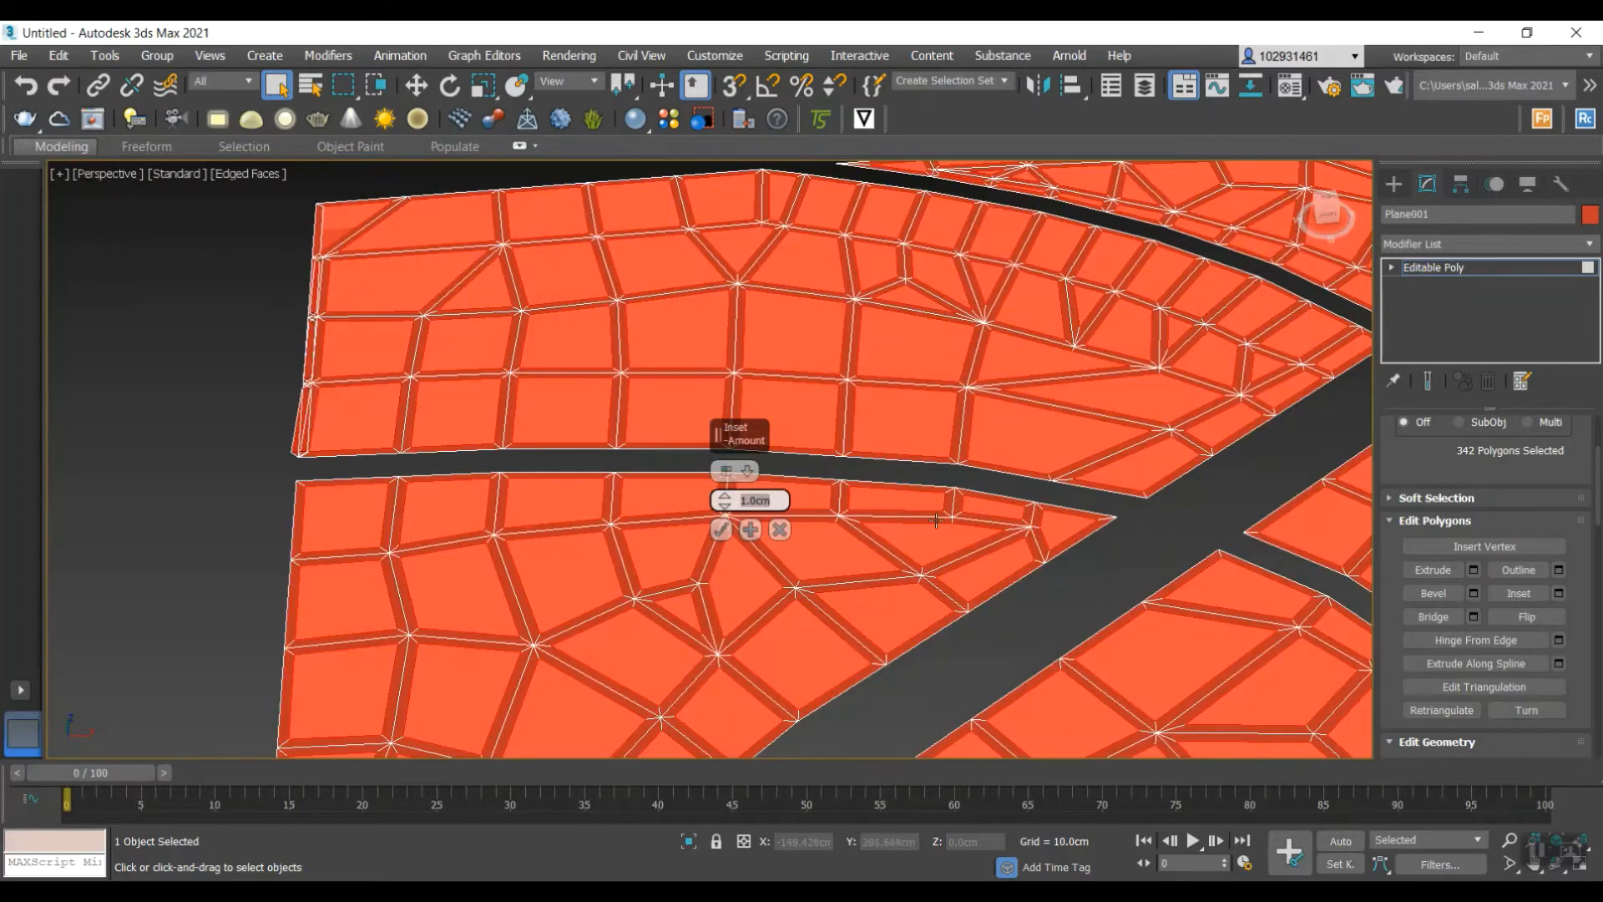
pyautogui.scroll(-5, 940, 519)
pyautogui.scroll(4, 1044, 541)
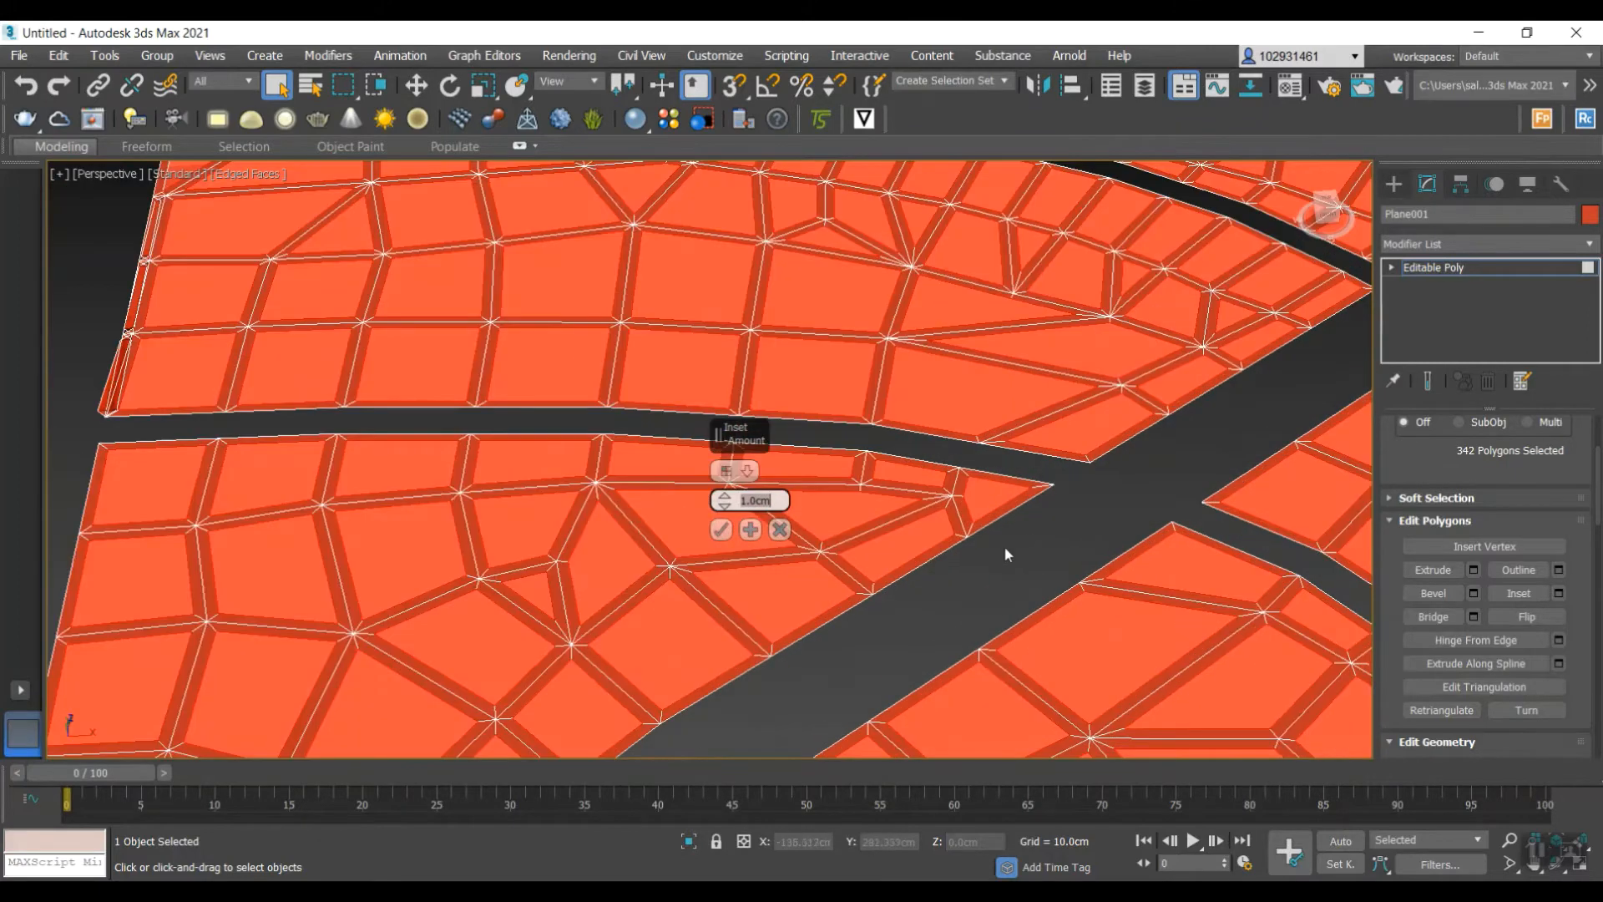
# - Try an inset amount of 0.5 cm, and apply the inset to all polygons at 0.8 cm
pyautogui.write('0.5')
pyautogui.press('Return')
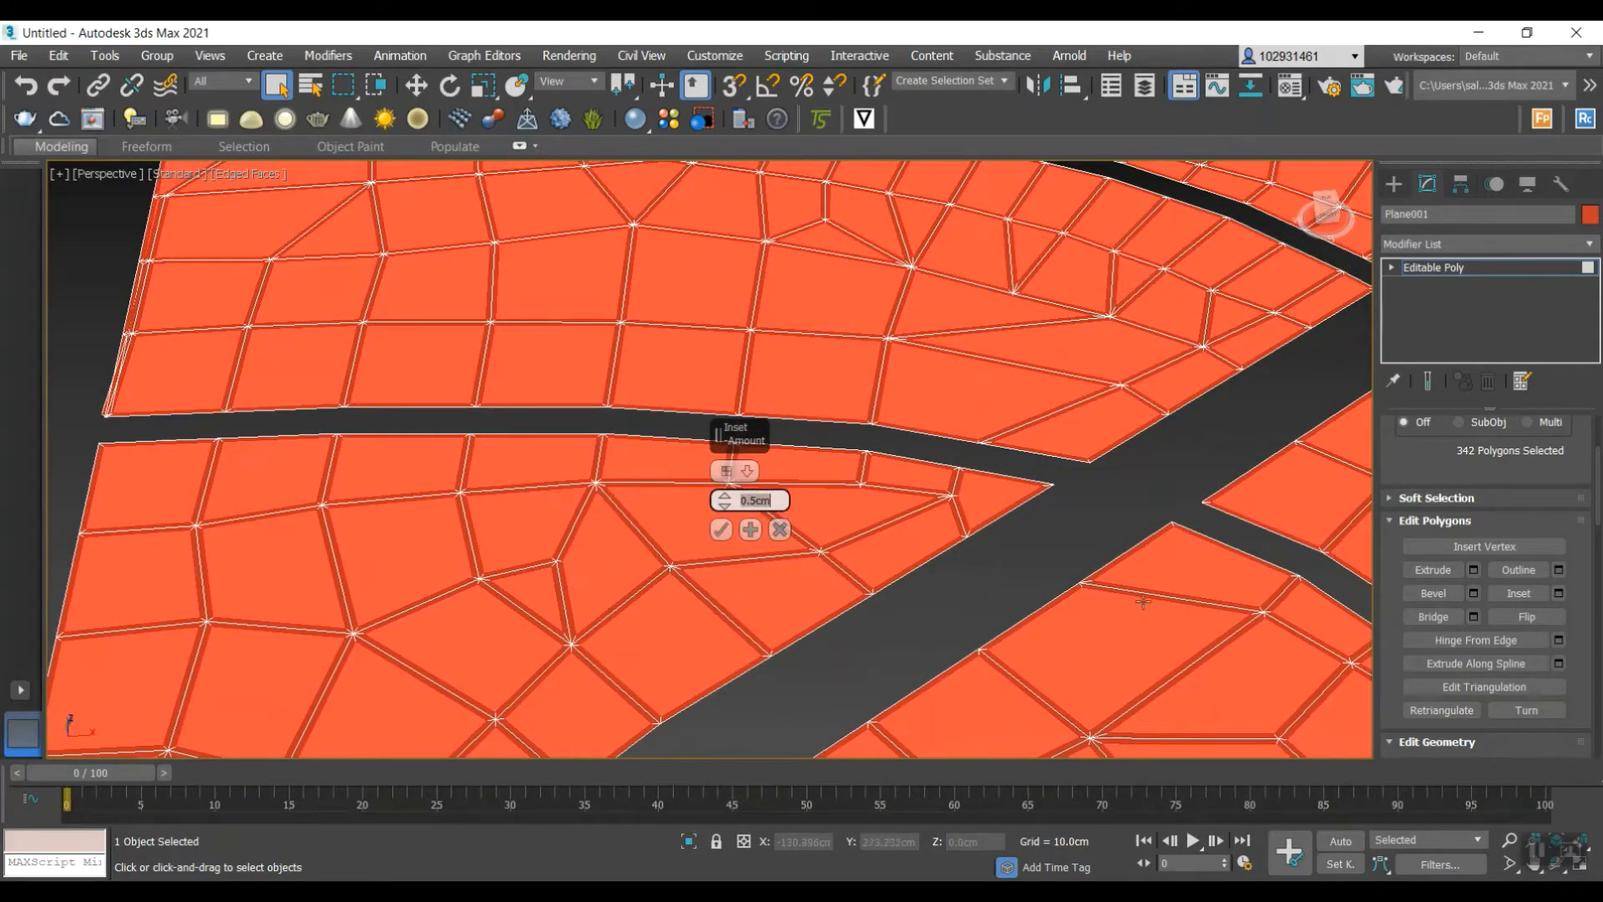
pyautogui.write('0.8')
pyautogui.press('Return')
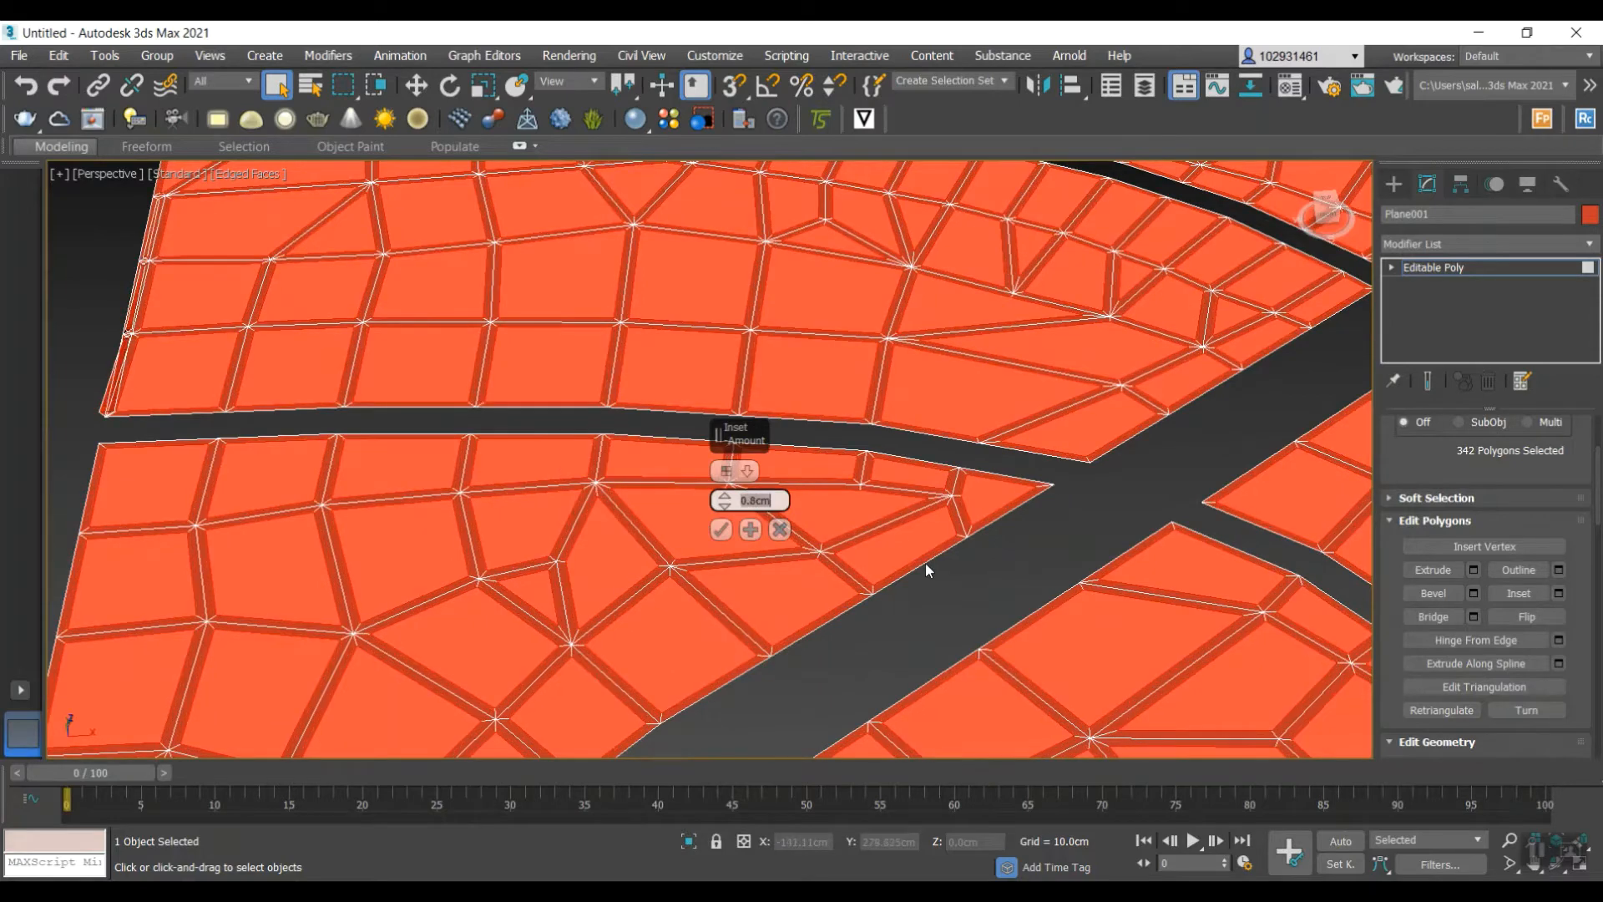
pyautogui.scroll(2, 926, 563)
pyautogui.scroll(-2, 949, 526)
pyautogui.scroll(-5, 949, 526)
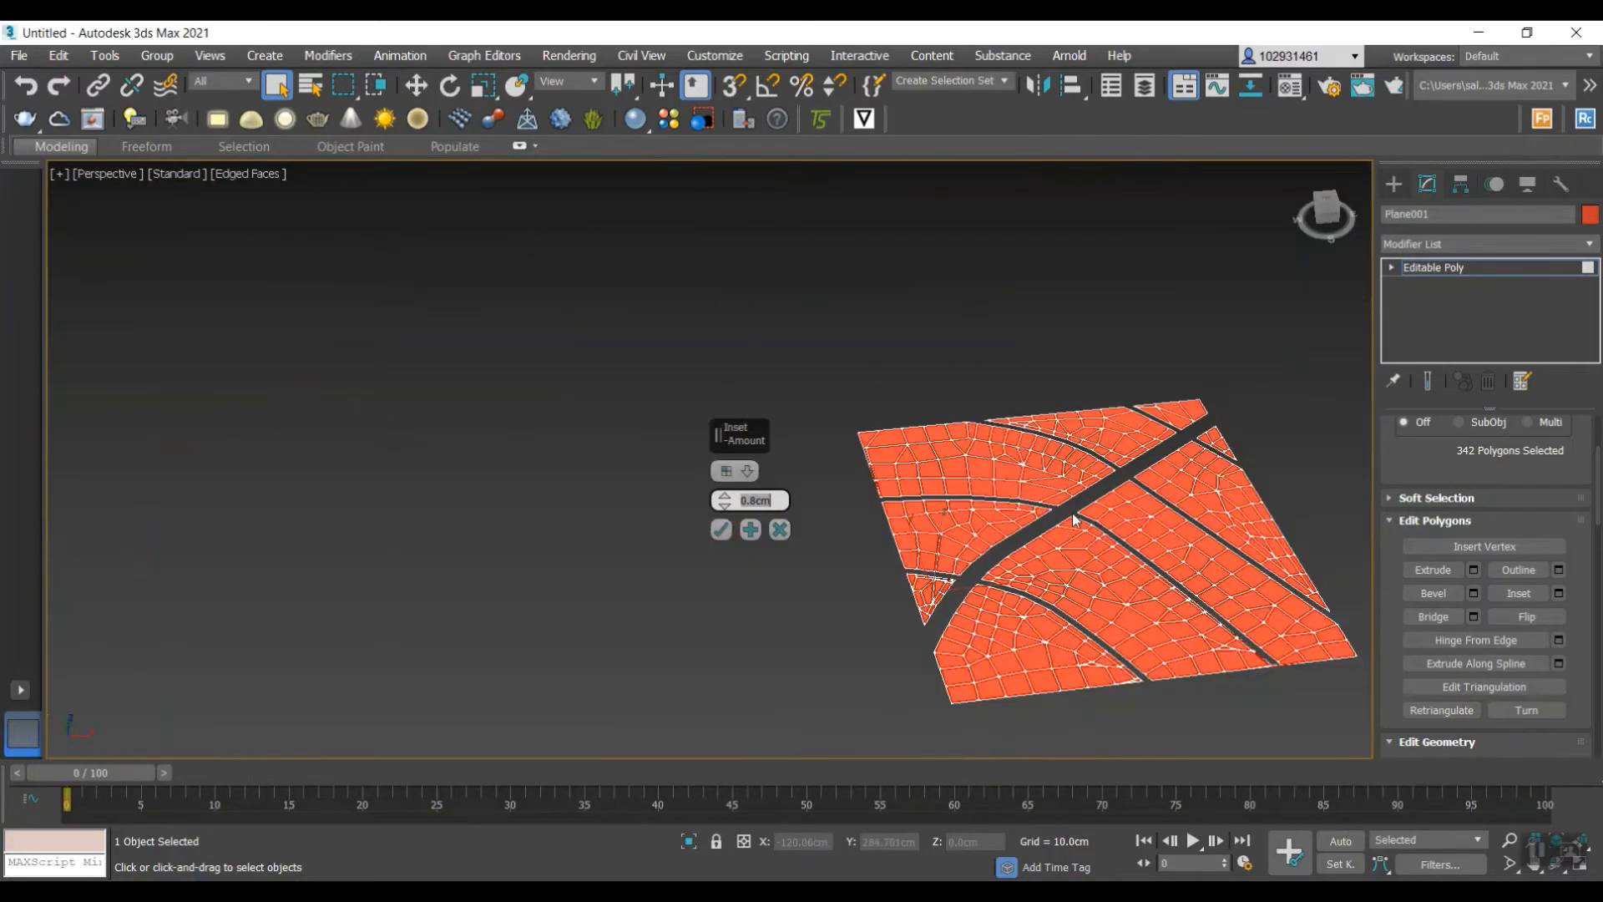
pyautogui.scroll(2, 1042, 524)
pyautogui.click(721, 529)
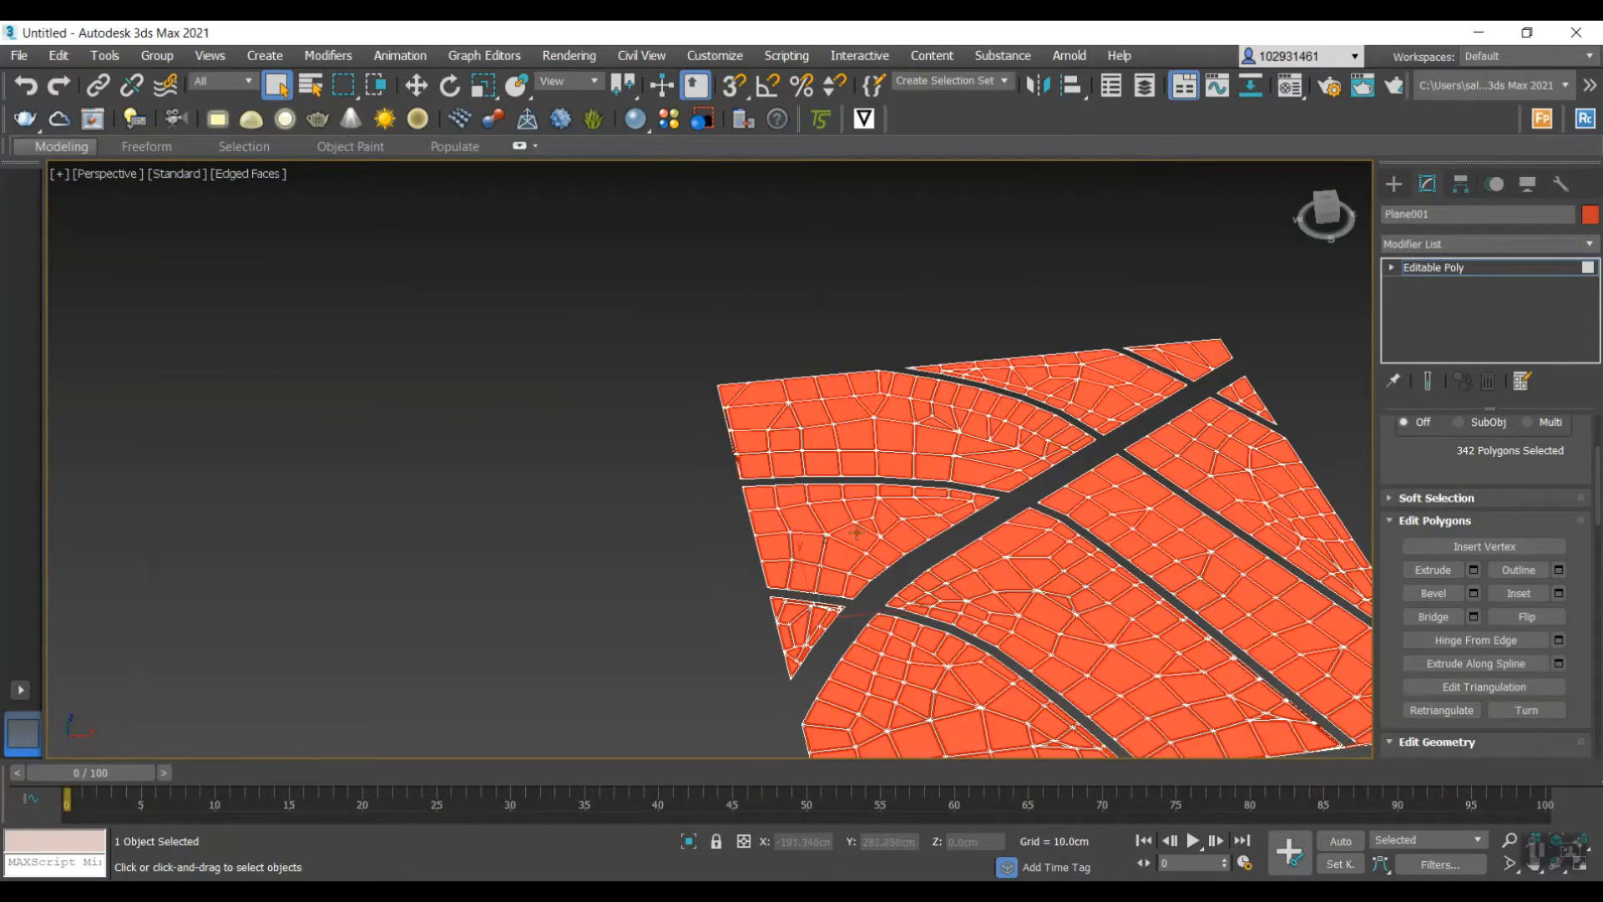
# - Change the cut plane's object color from the basic palette to light blue
pyautogui.scroll(5, 913, 510)
pyautogui.scroll(-6, 1095, 514)
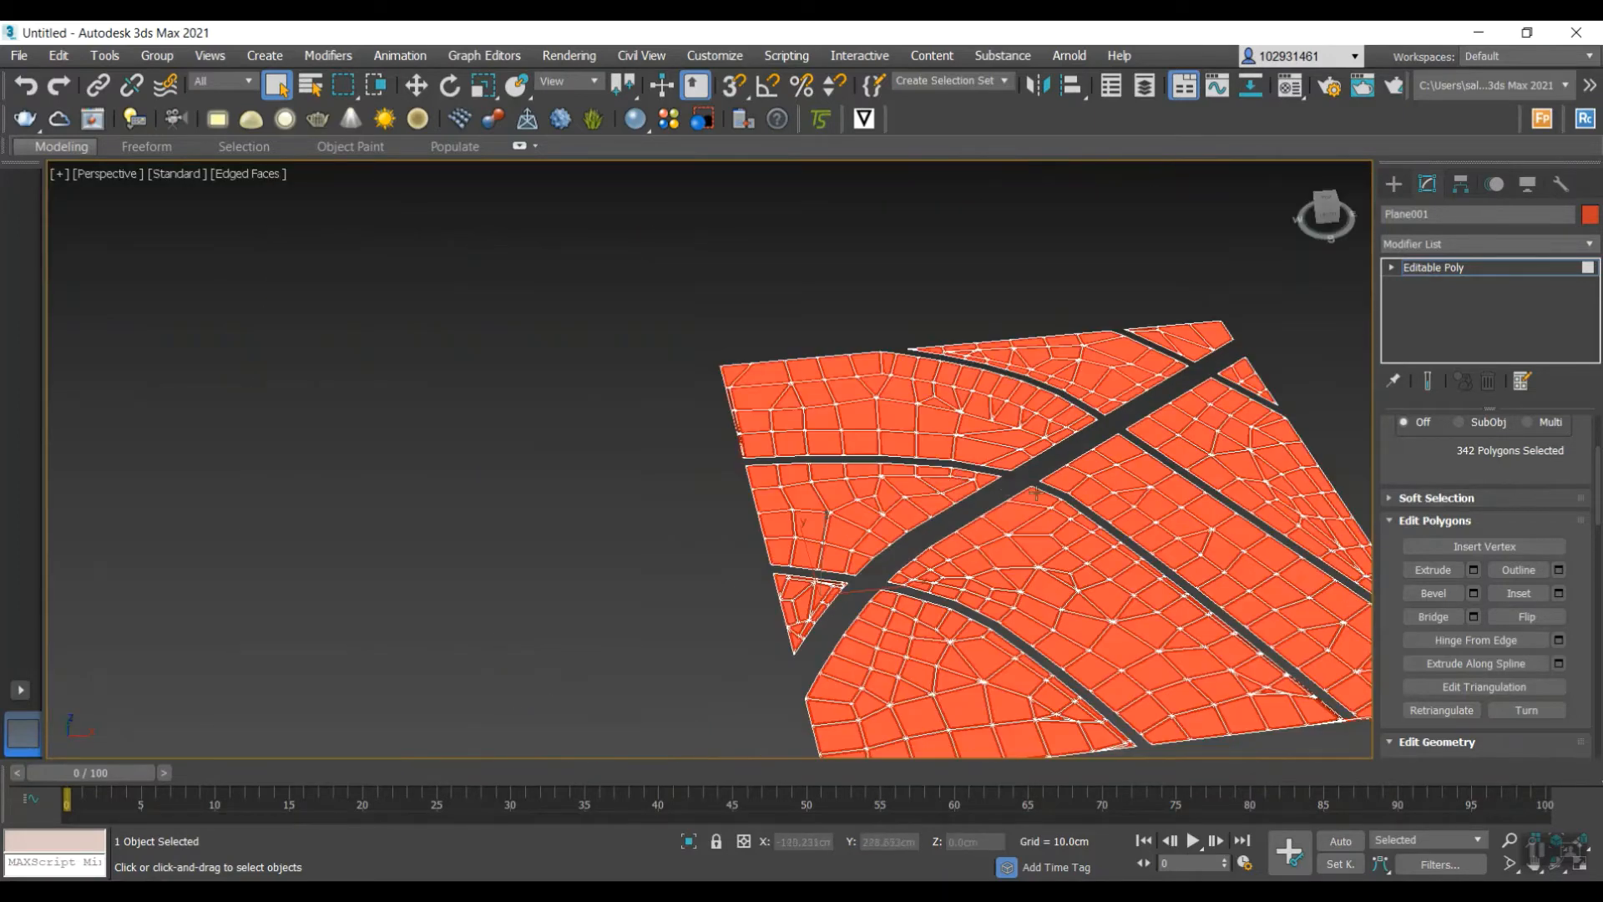
pyautogui.scroll(2, 1095, 514)
pyautogui.click(1590, 219)
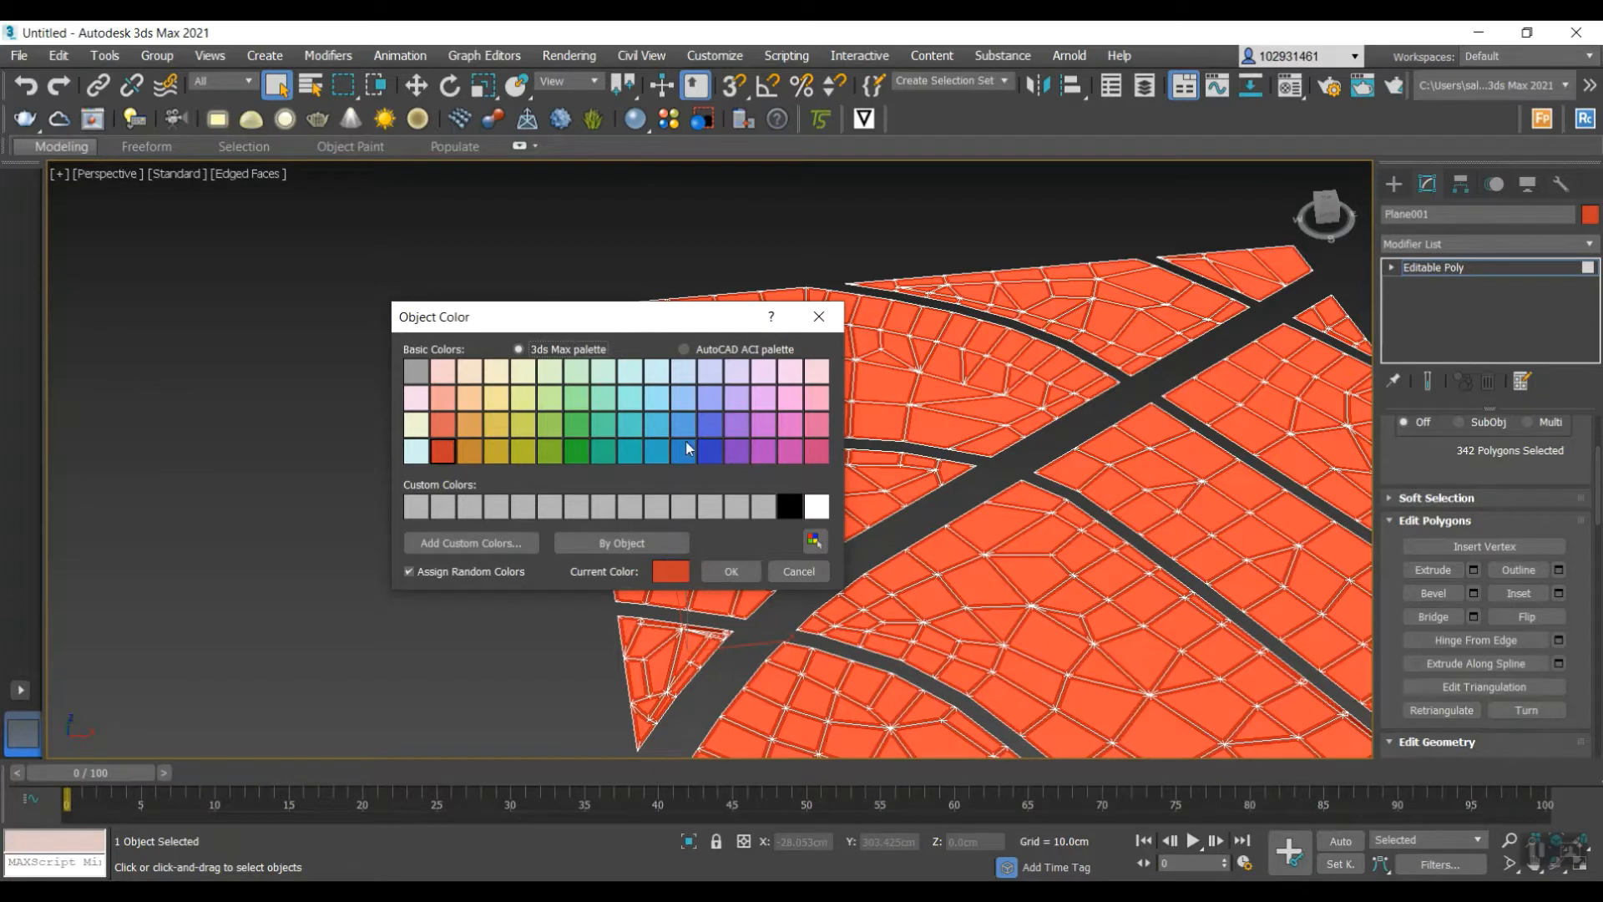
pyautogui.click(655, 426)
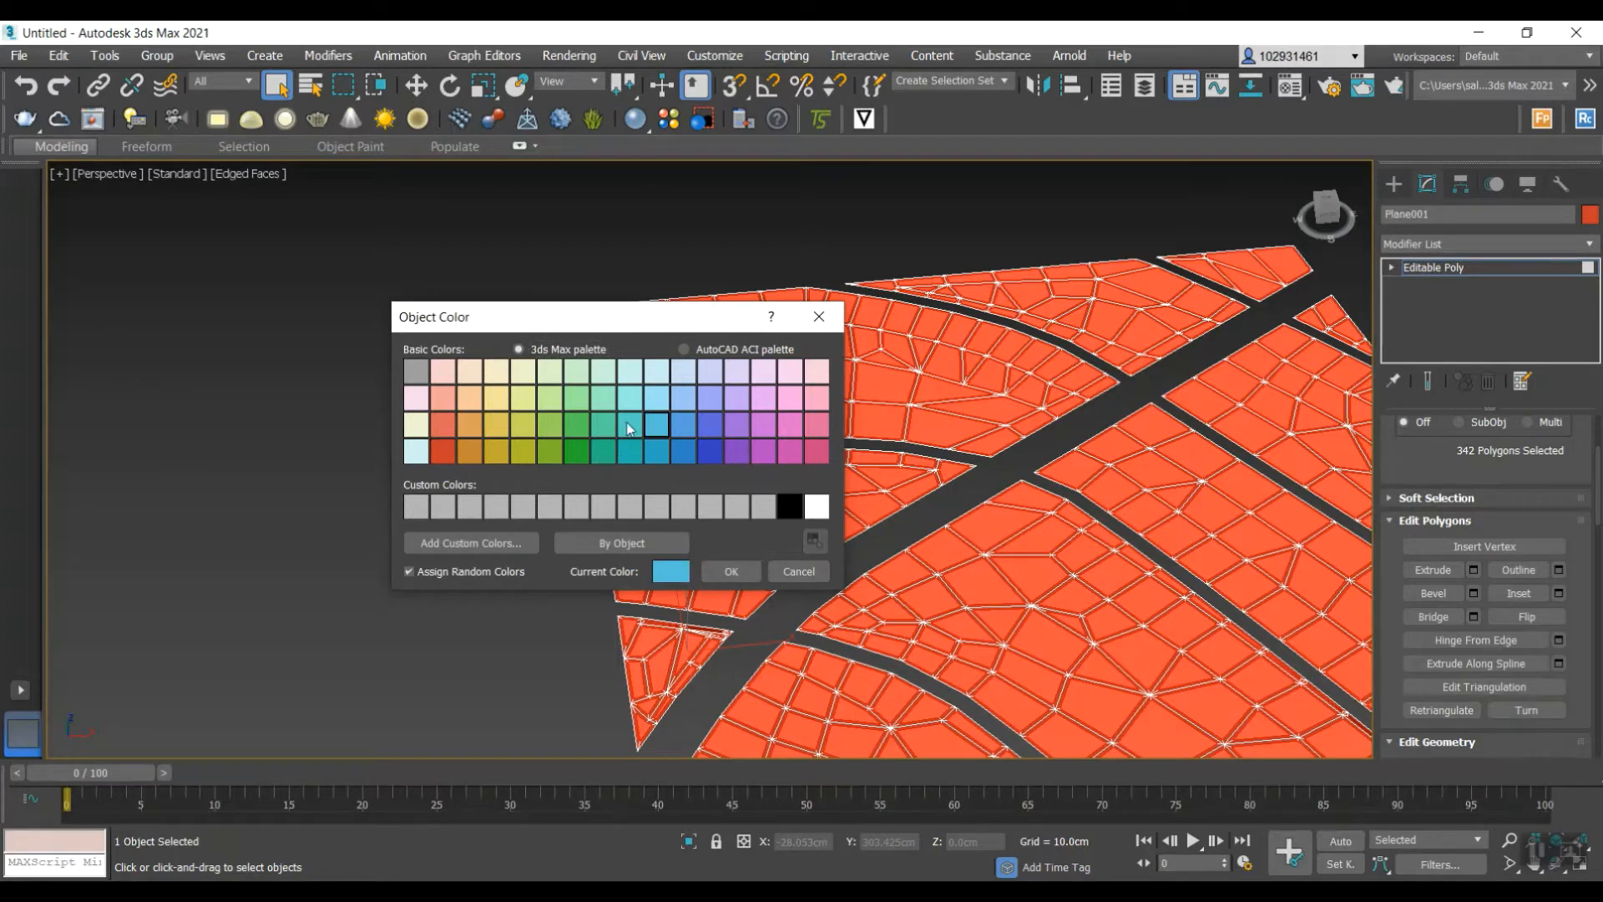
pyautogui.click(730, 571)
pyautogui.scroll(-5, 816, 496)
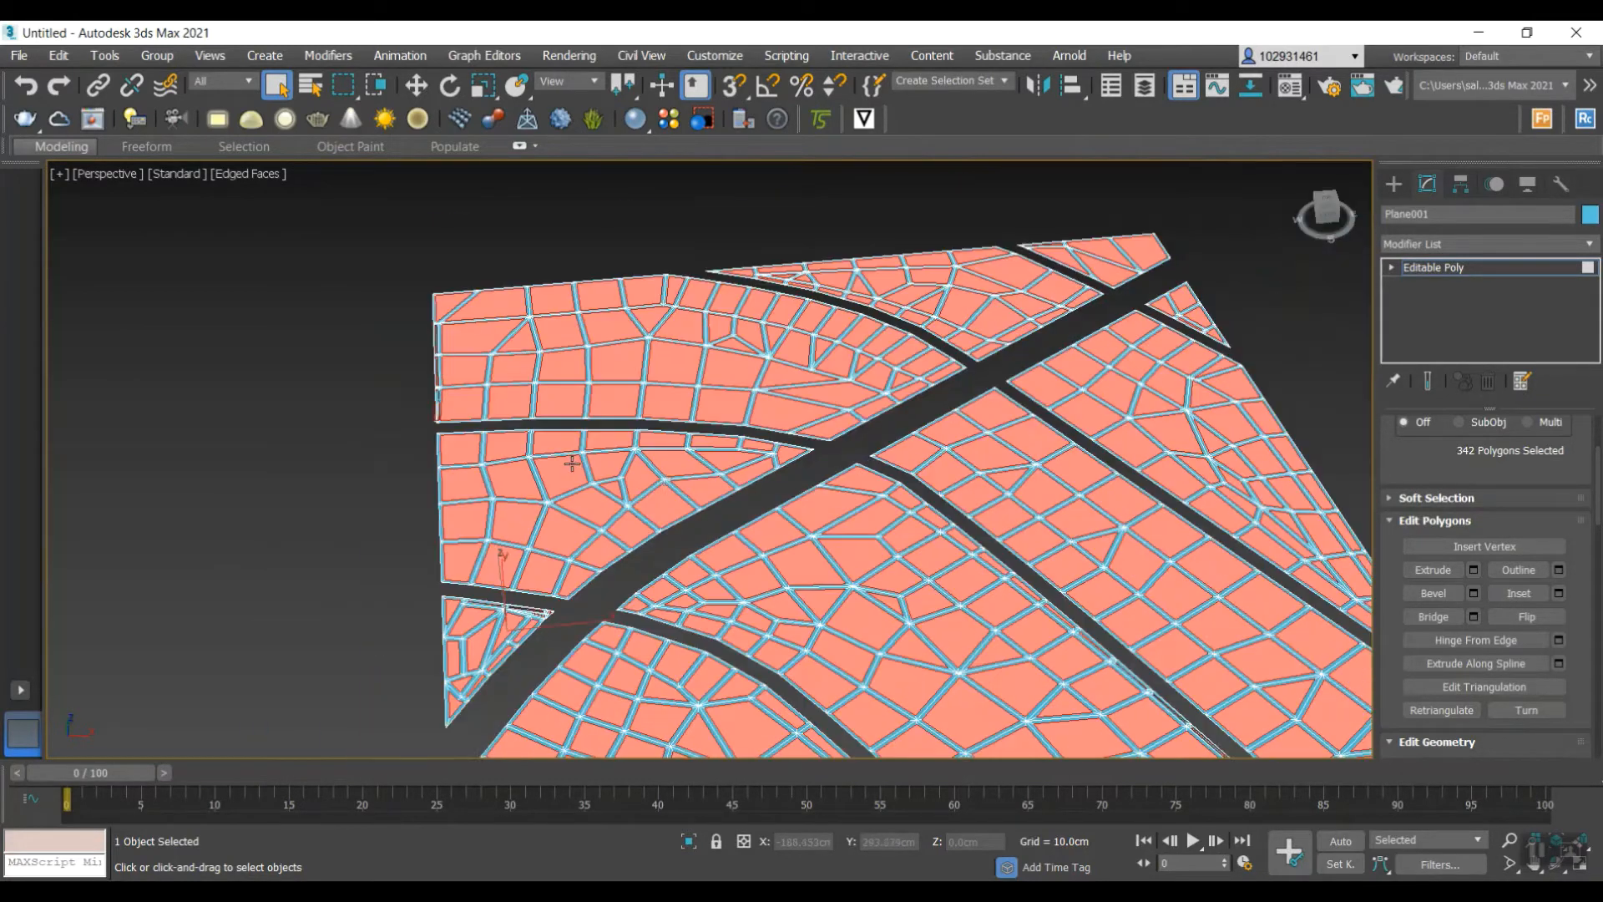
pyautogui.scroll(3, 781, 480)
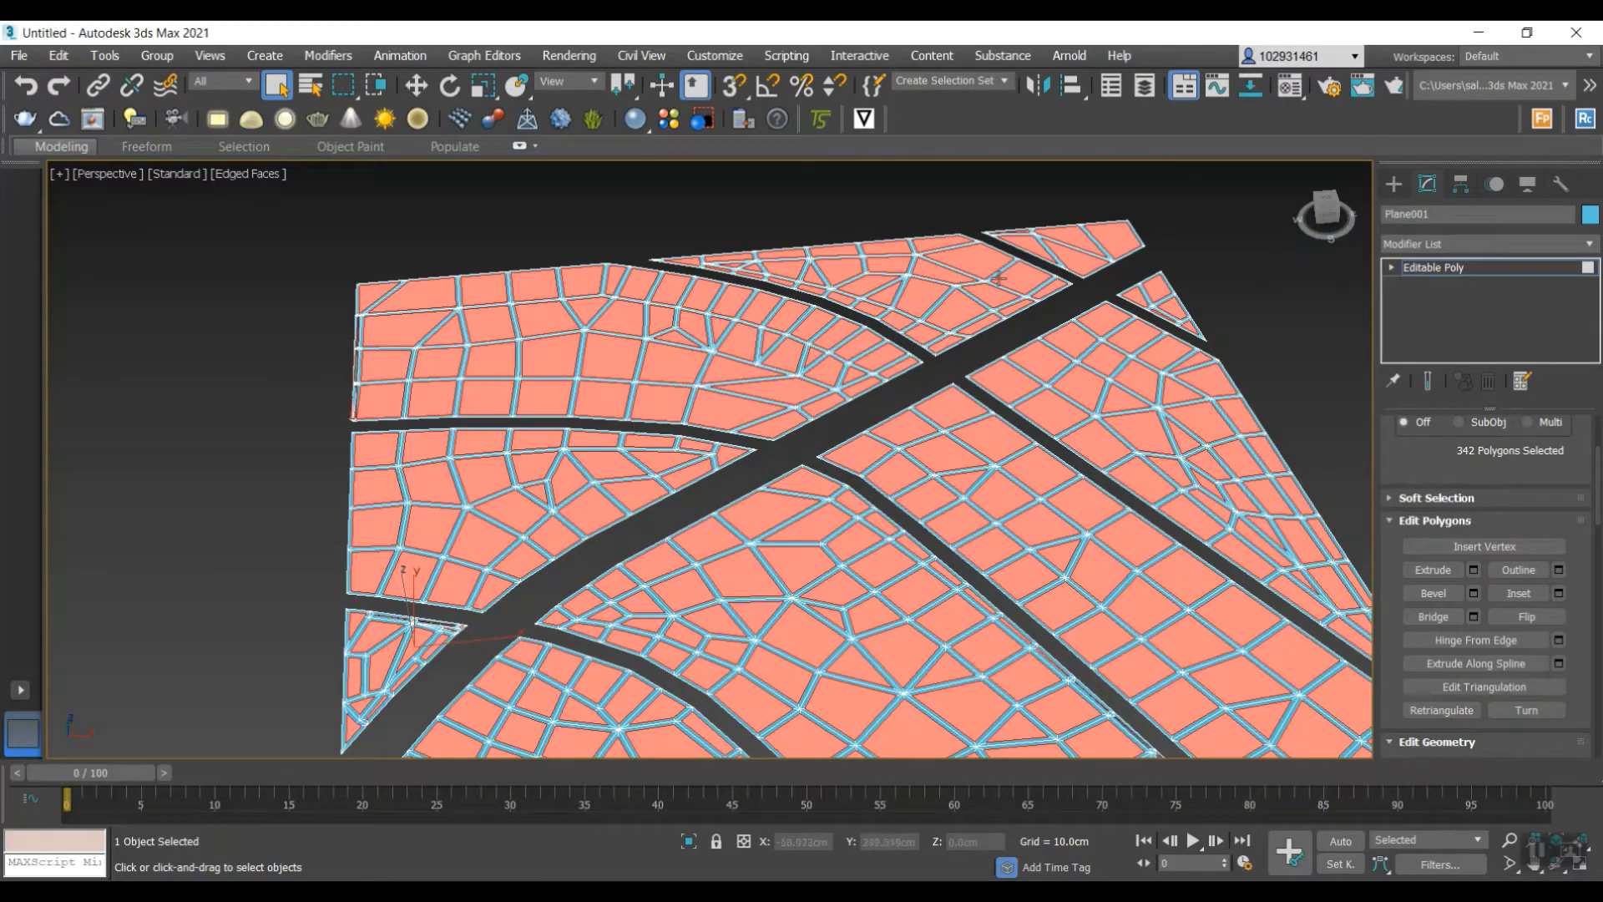
# - Add a Greeble modifier to the inset polygons of the plane
pyautogui.click(1471, 247)
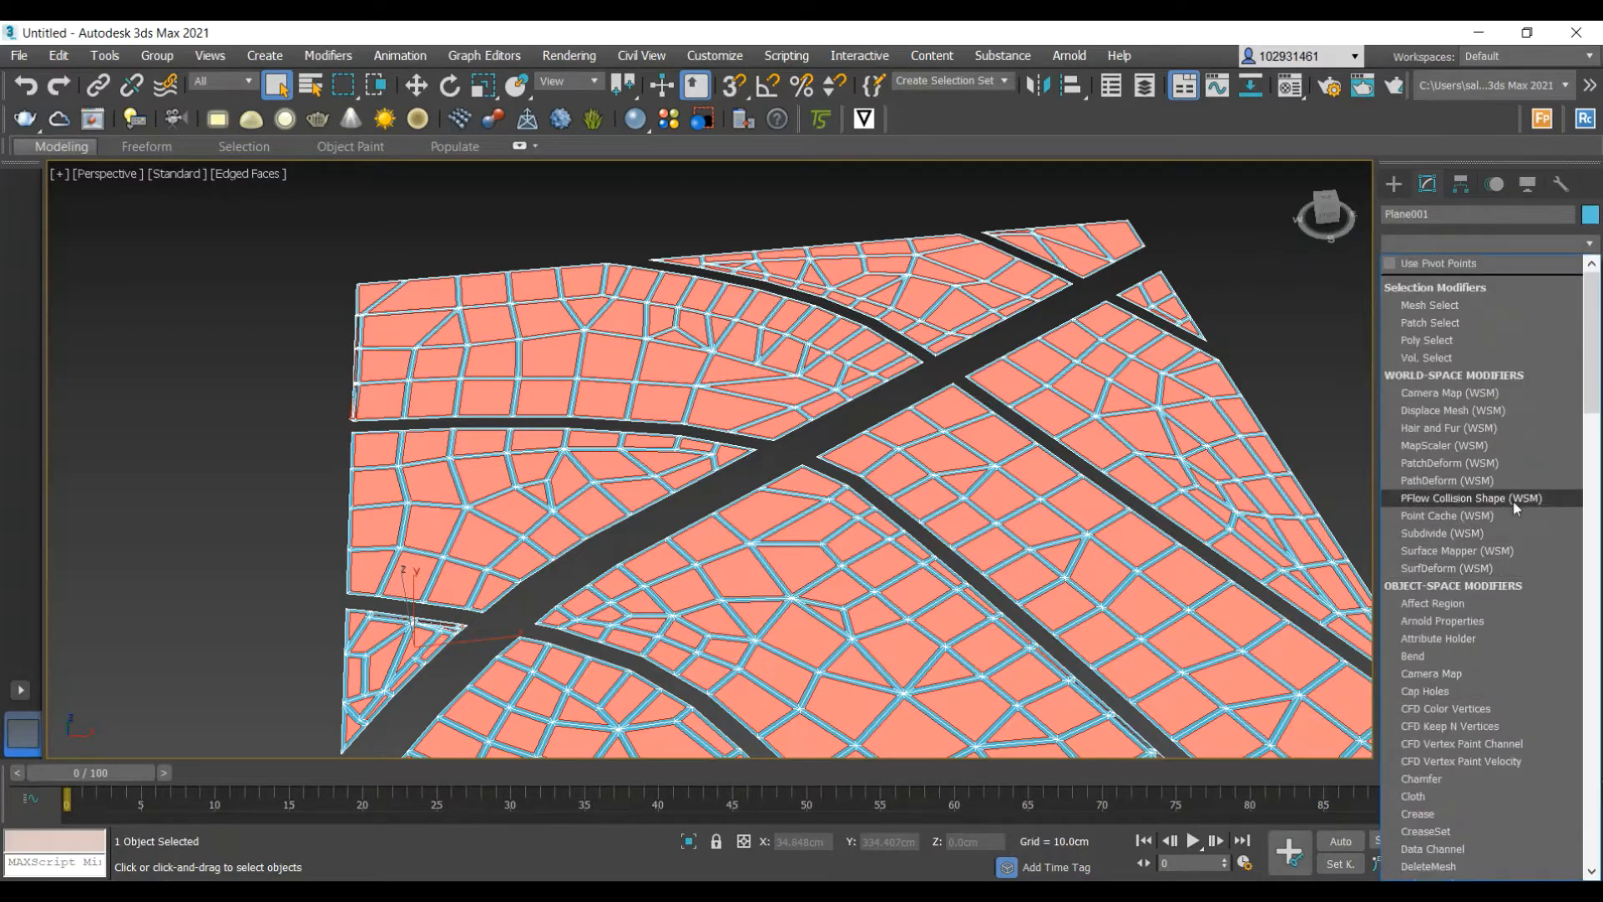
pyautogui.write('g')
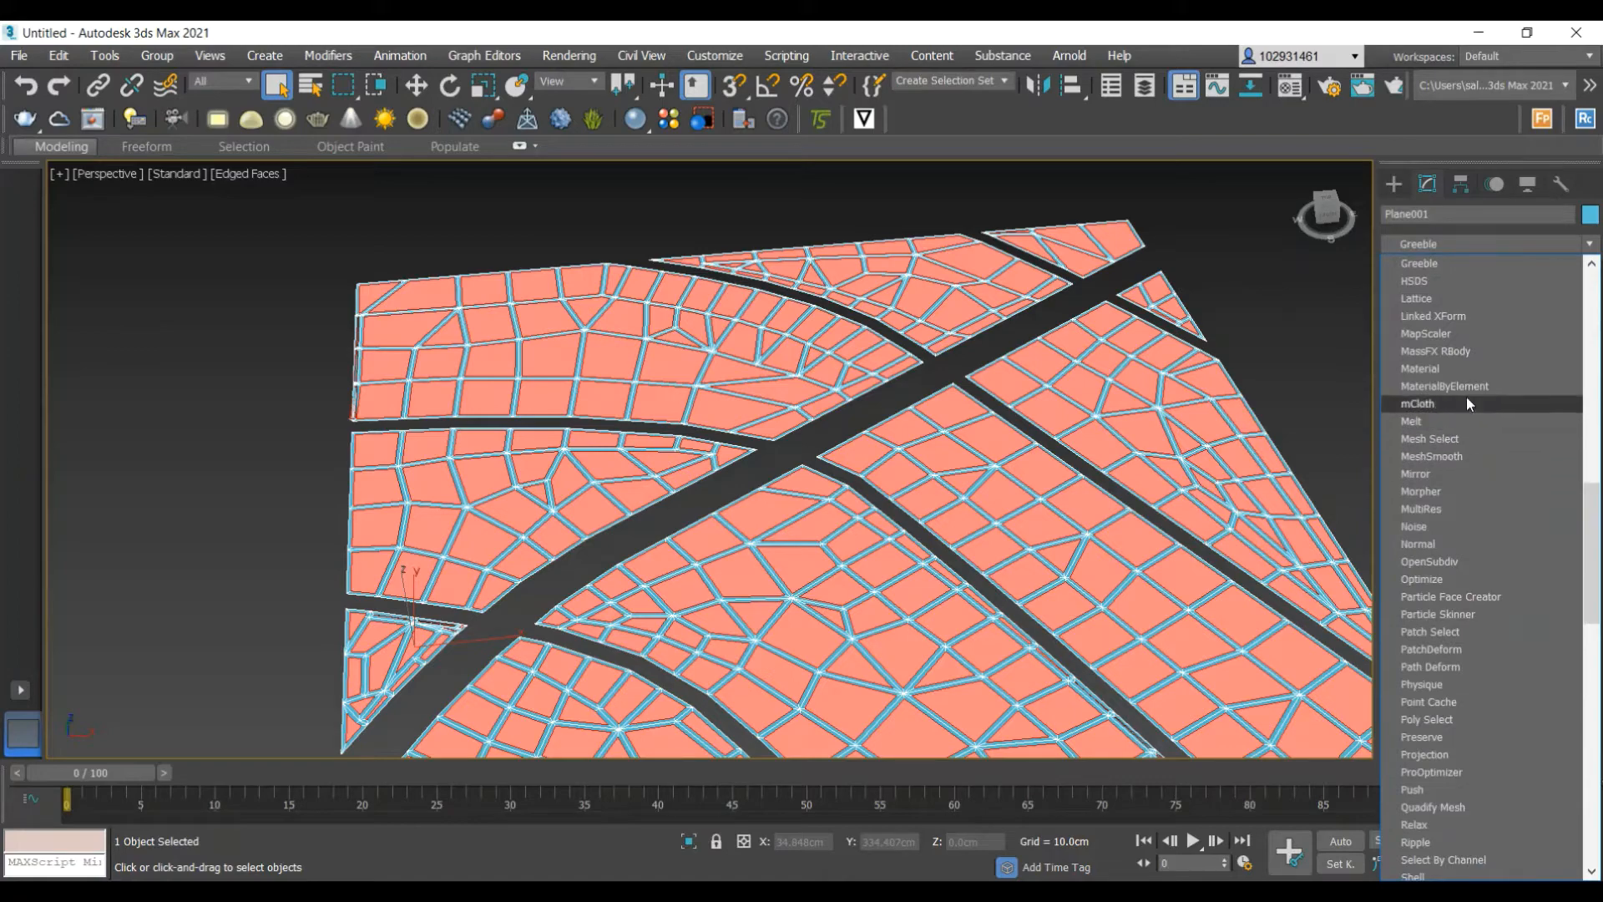
pyautogui.click(1467, 266)
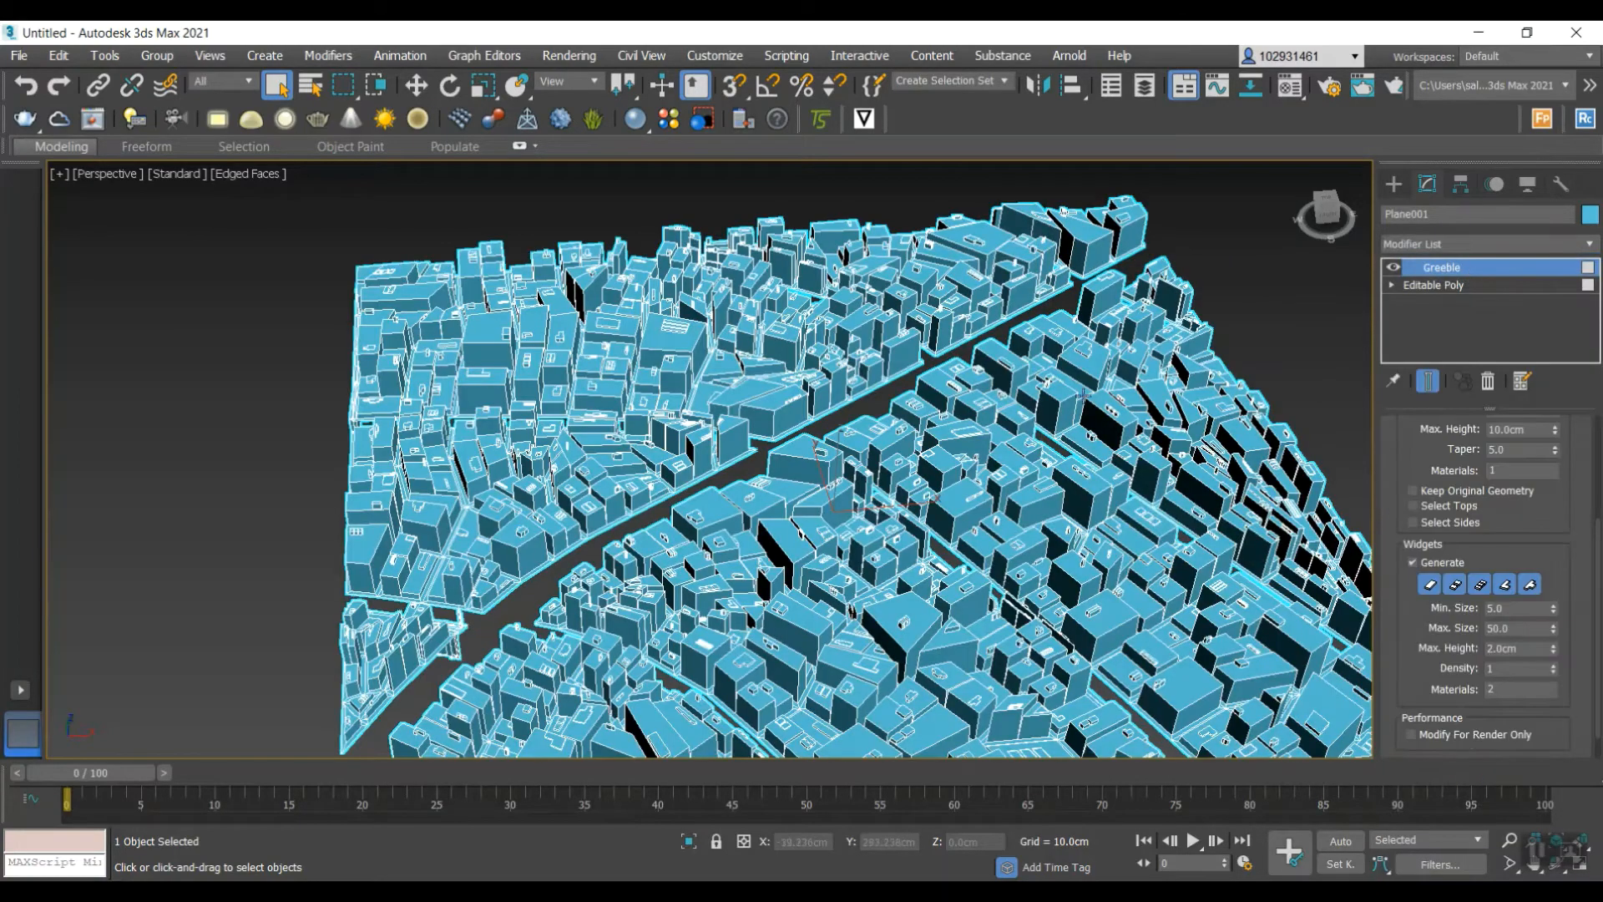
pyautogui.scroll(-5, 1001, 501)
pyautogui.scroll(7, 1053, 627)
pyautogui.scroll(-2, 1053, 627)
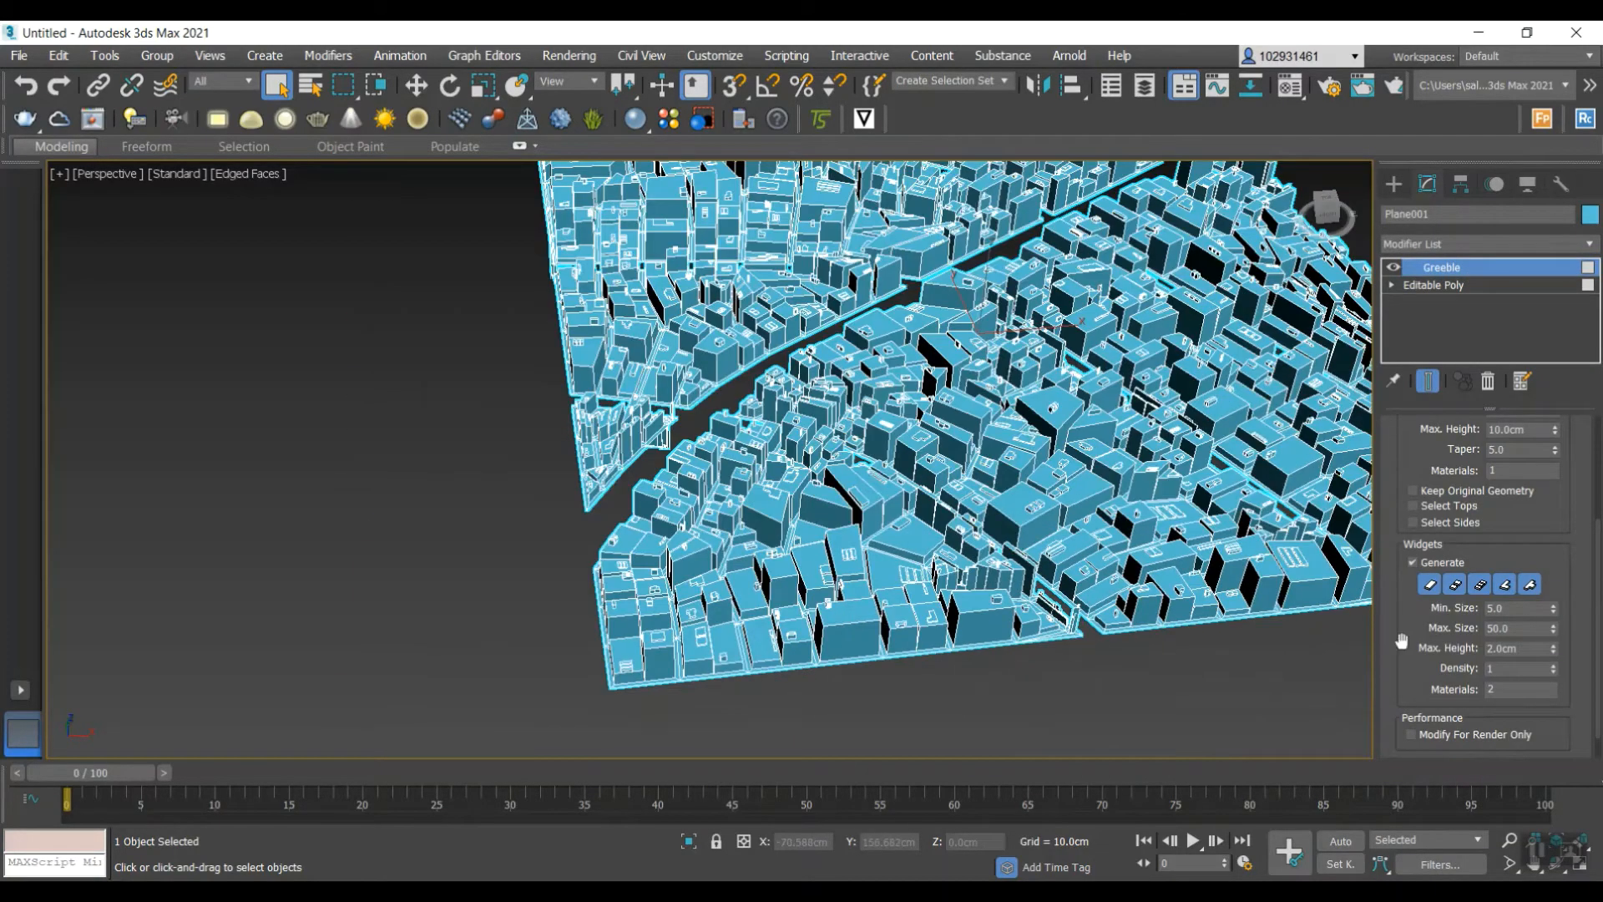
pyautogui.scroll(4, 1457, 535)
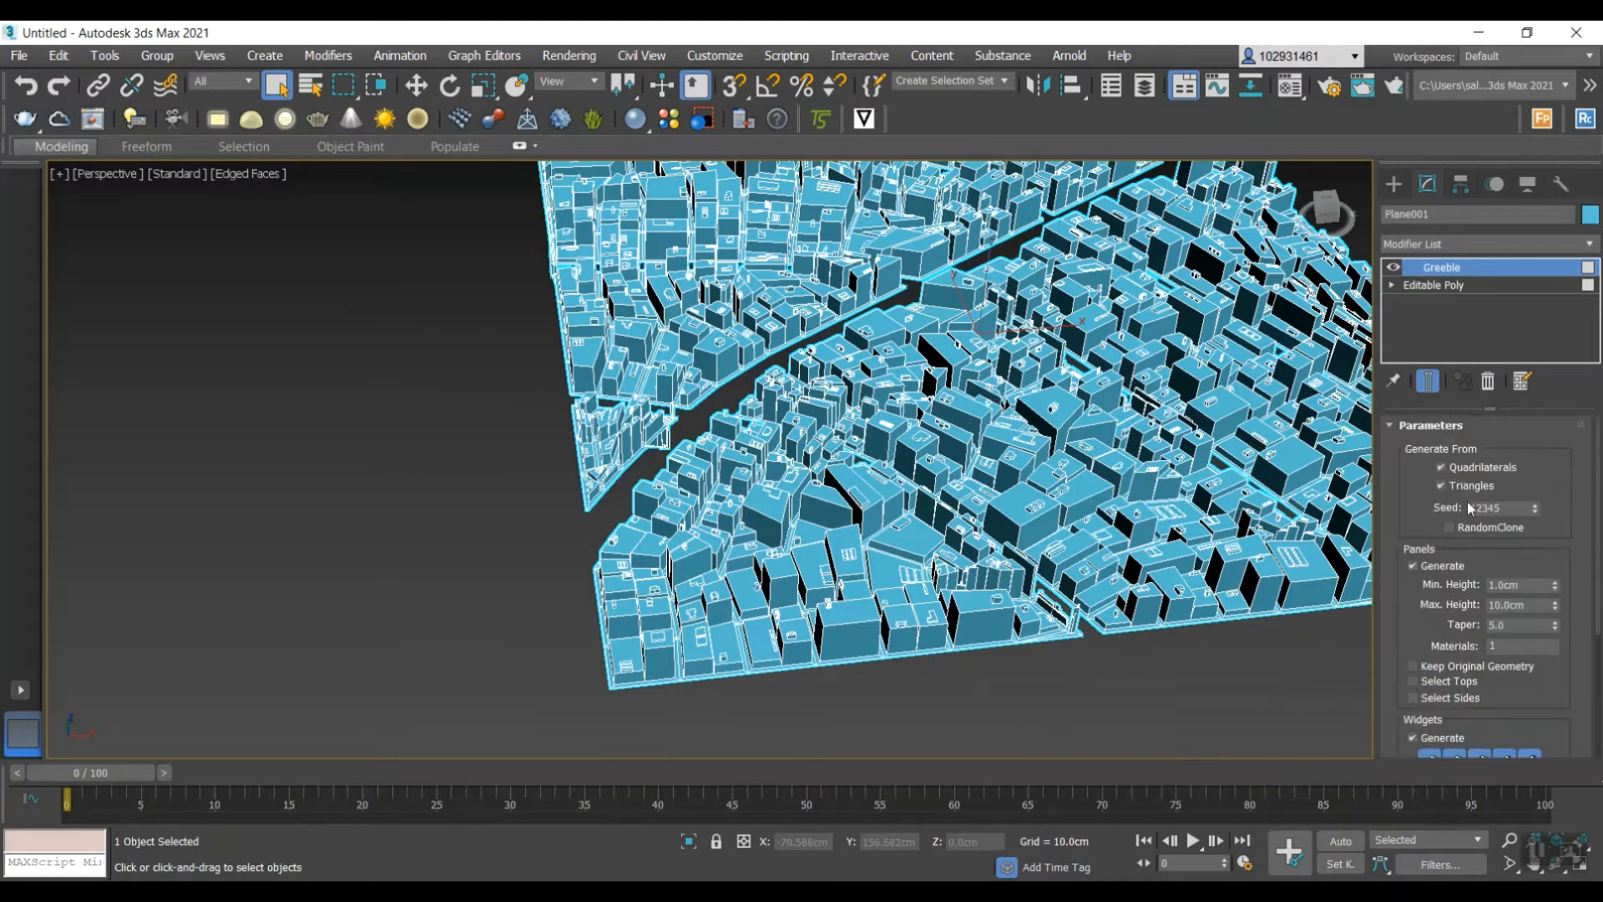
# - Set the Greeble panels' minimum height to 4 cm and maximum height to 30 cm
pyautogui.doubleClick(1518, 585)
pyautogui.write('4')
pyautogui.doubleClick(1526, 605)
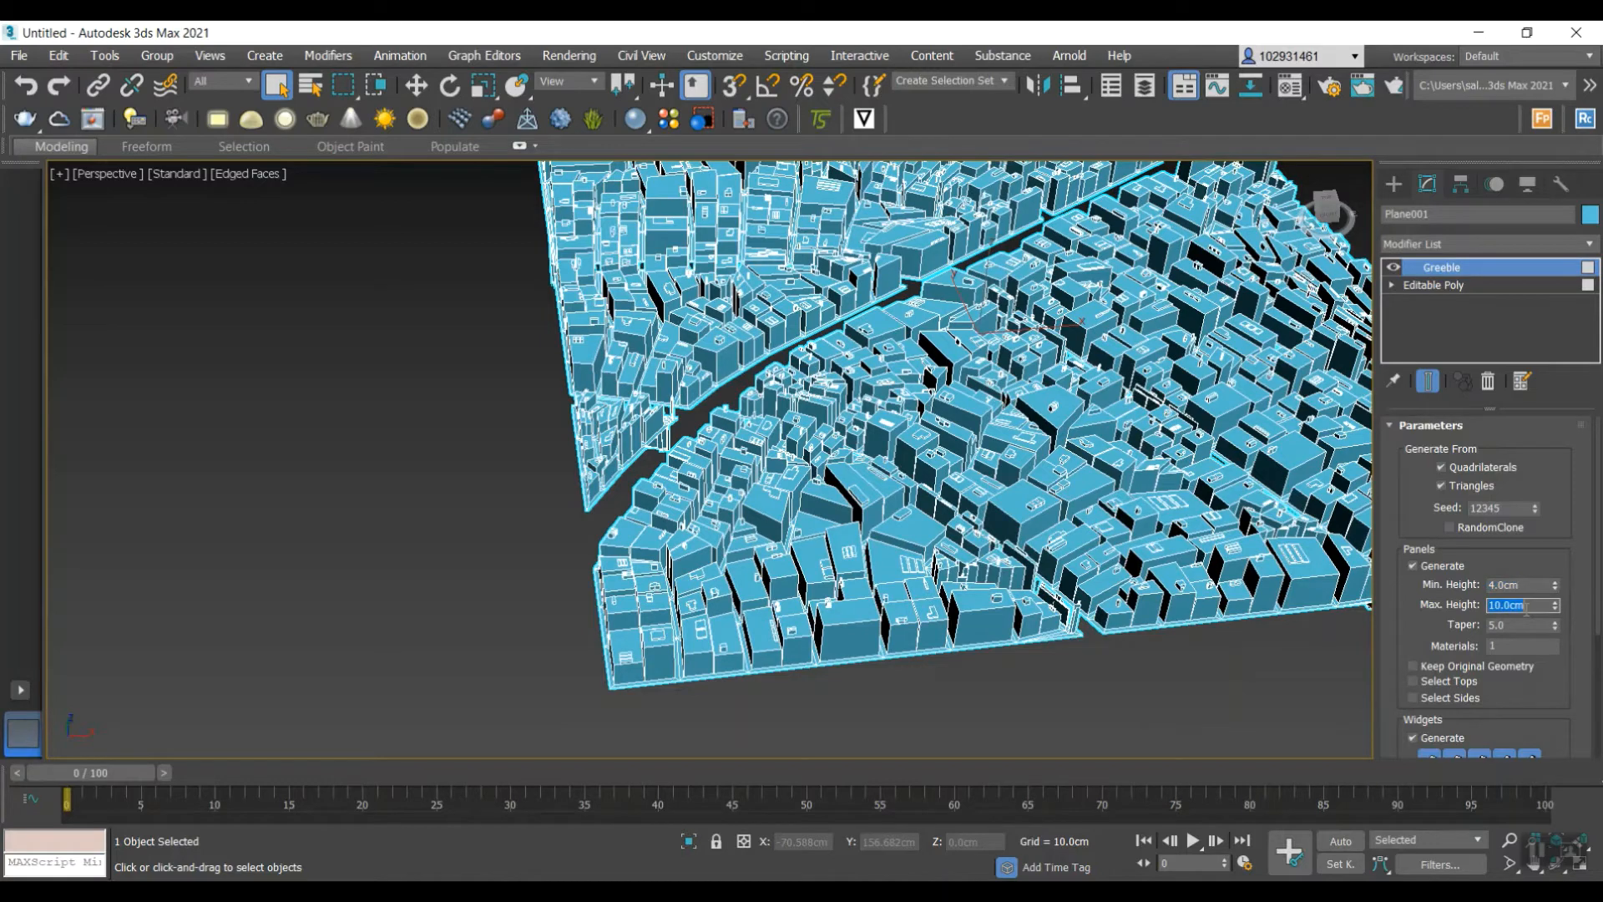
pyautogui.write('30')
pyautogui.press('Return')
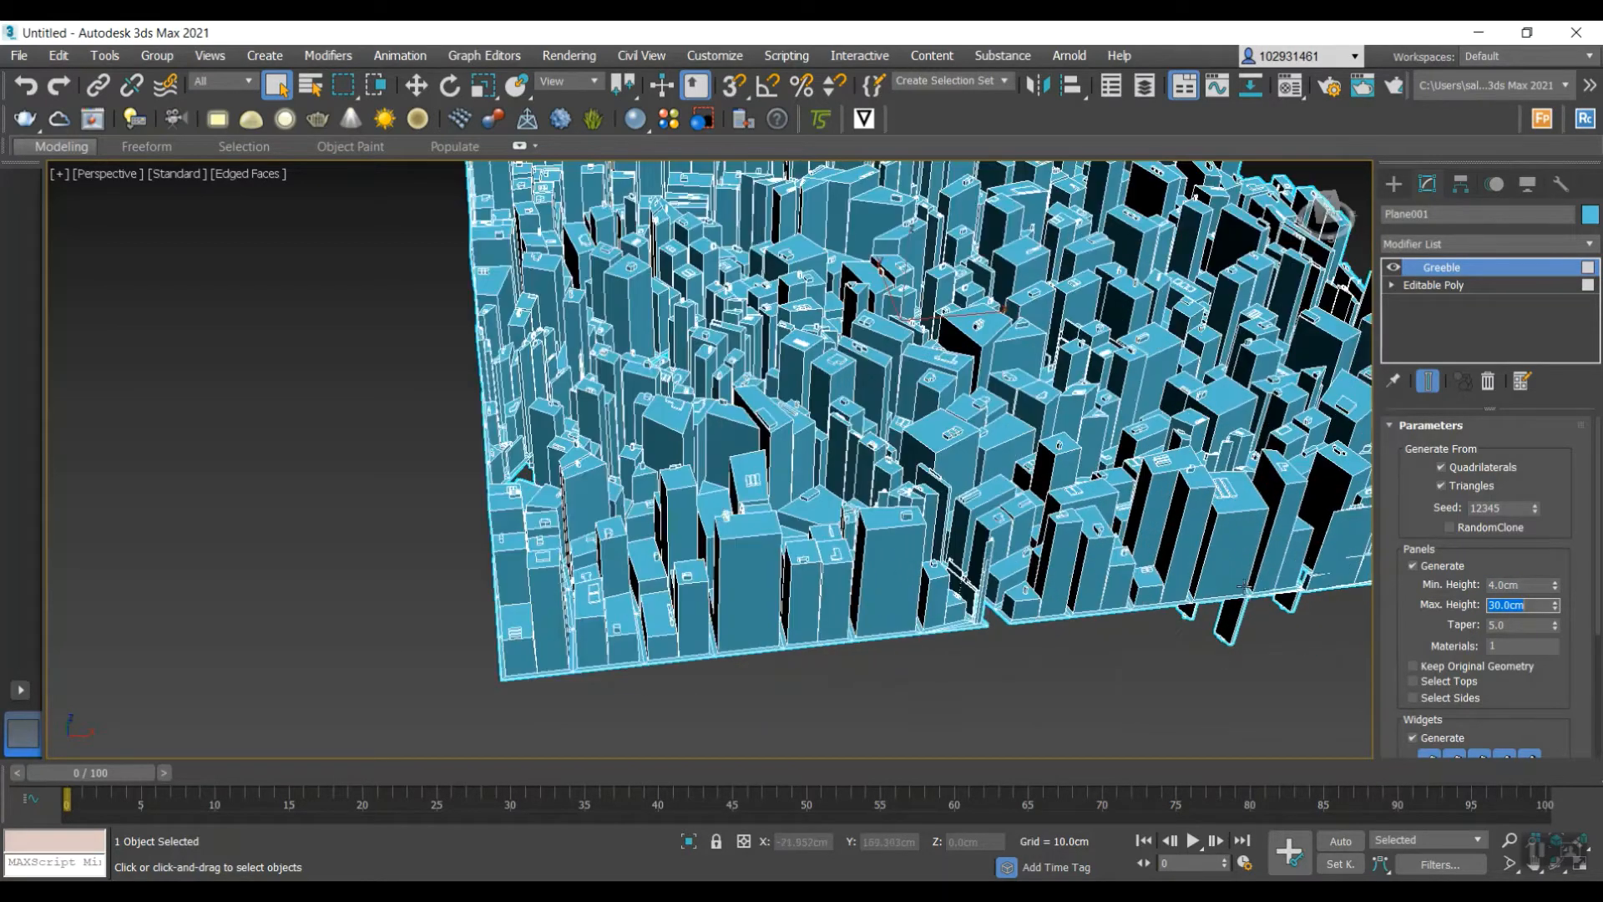
# - Set the Greeble panels' taper to 0 and check the blocks from above and below
pyautogui.click(1501, 584)
pyautogui.doubleClick(1500, 625)
pyautogui.write('0')
pyautogui.press('Return')
pyautogui.scroll(-5, 1262, 640)
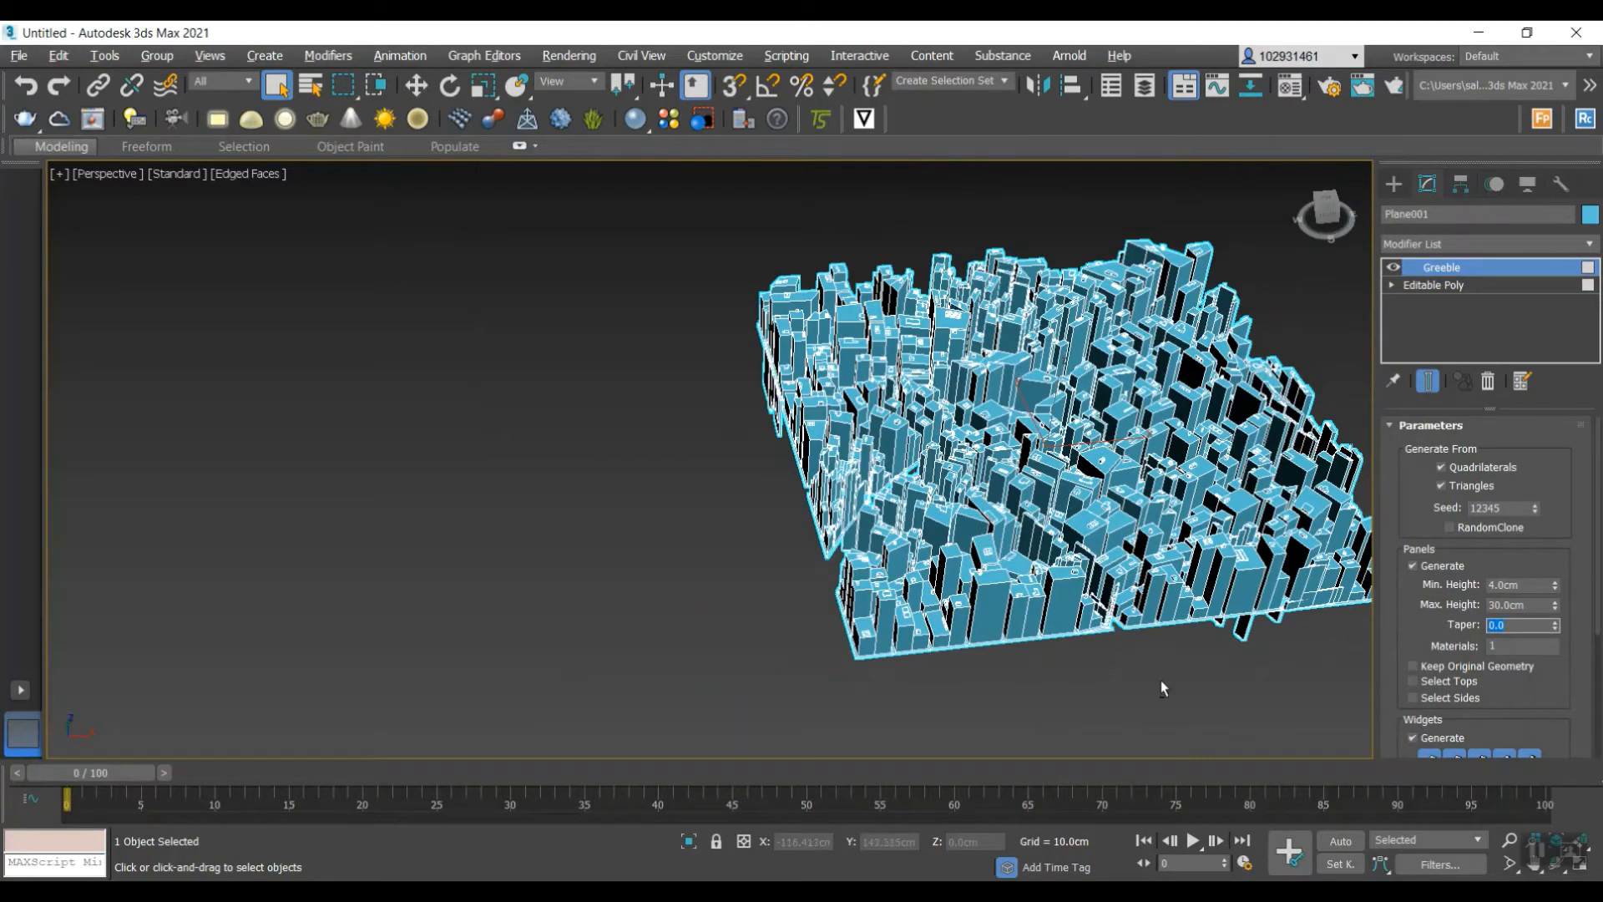
pyautogui.keyDown('alt'); pyautogui.moveTo(1161, 680); pyautogui.dragTo(1216, 554, button='middle'); pyautogui.keyUp('alt')
pyautogui.scroll(3, 1186, 497)
pyautogui.scroll(-3, 1178, 493)
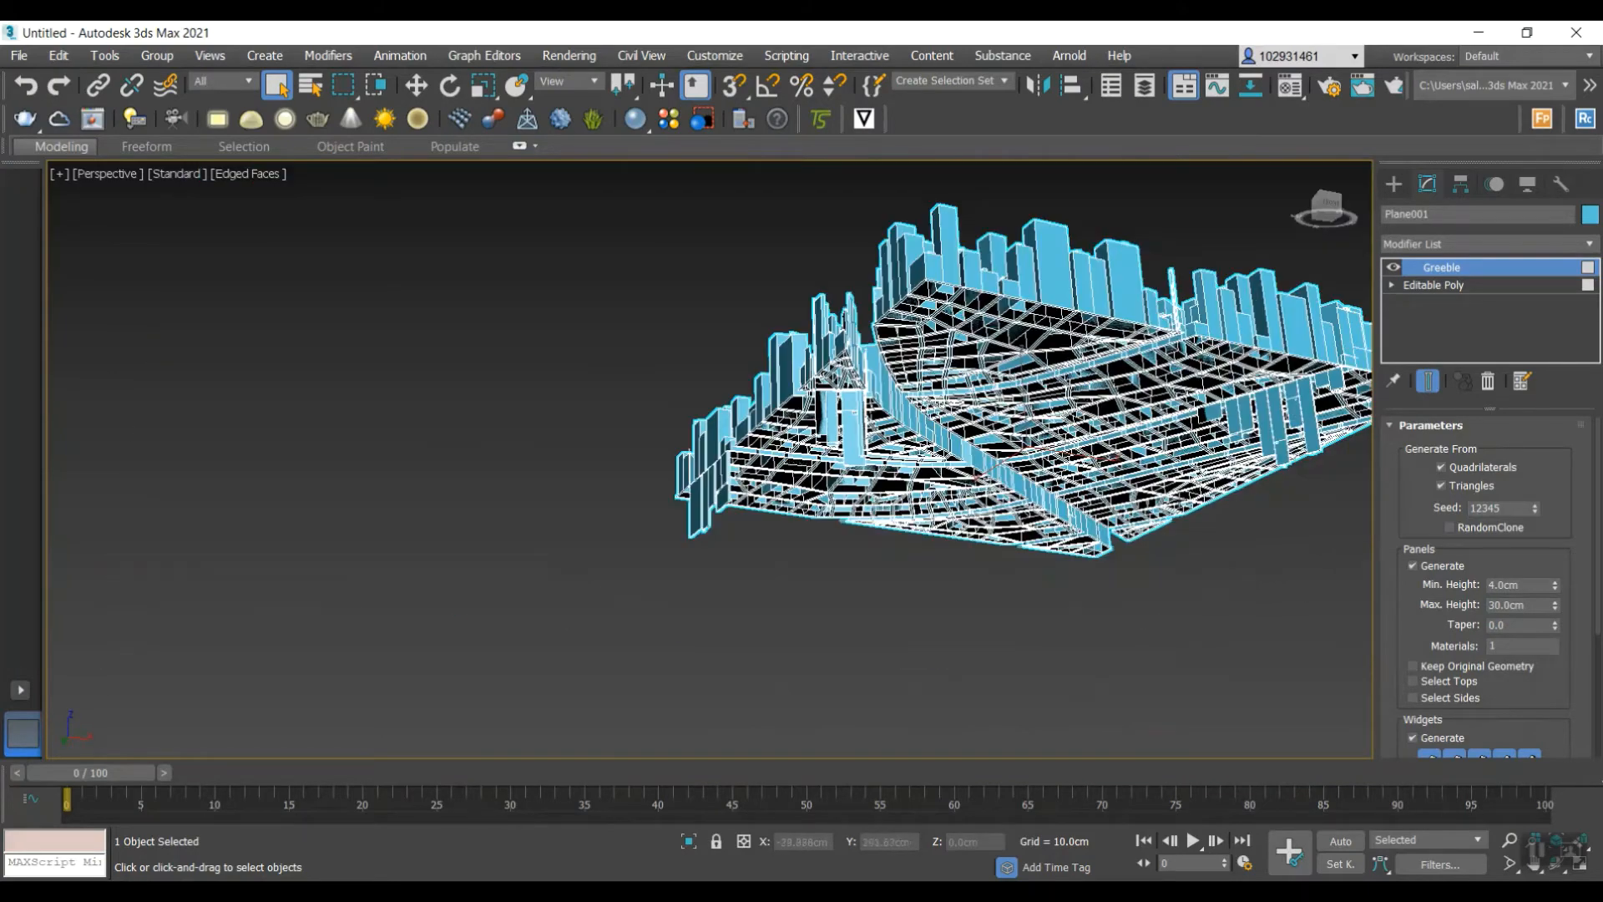
pyautogui.keyDown('alt'); pyautogui.moveTo(1179, 499); pyautogui.dragTo(1192, 638, button='middle'); pyautogui.keyUp('alt')
# - Undo the taper change and turn off the Greeble modifier's display to inspect the inset mesh
pyautogui.hotkey('ctrl', 'z')
pyautogui.click(1393, 268)
pyautogui.scroll(3, 1290, 602)
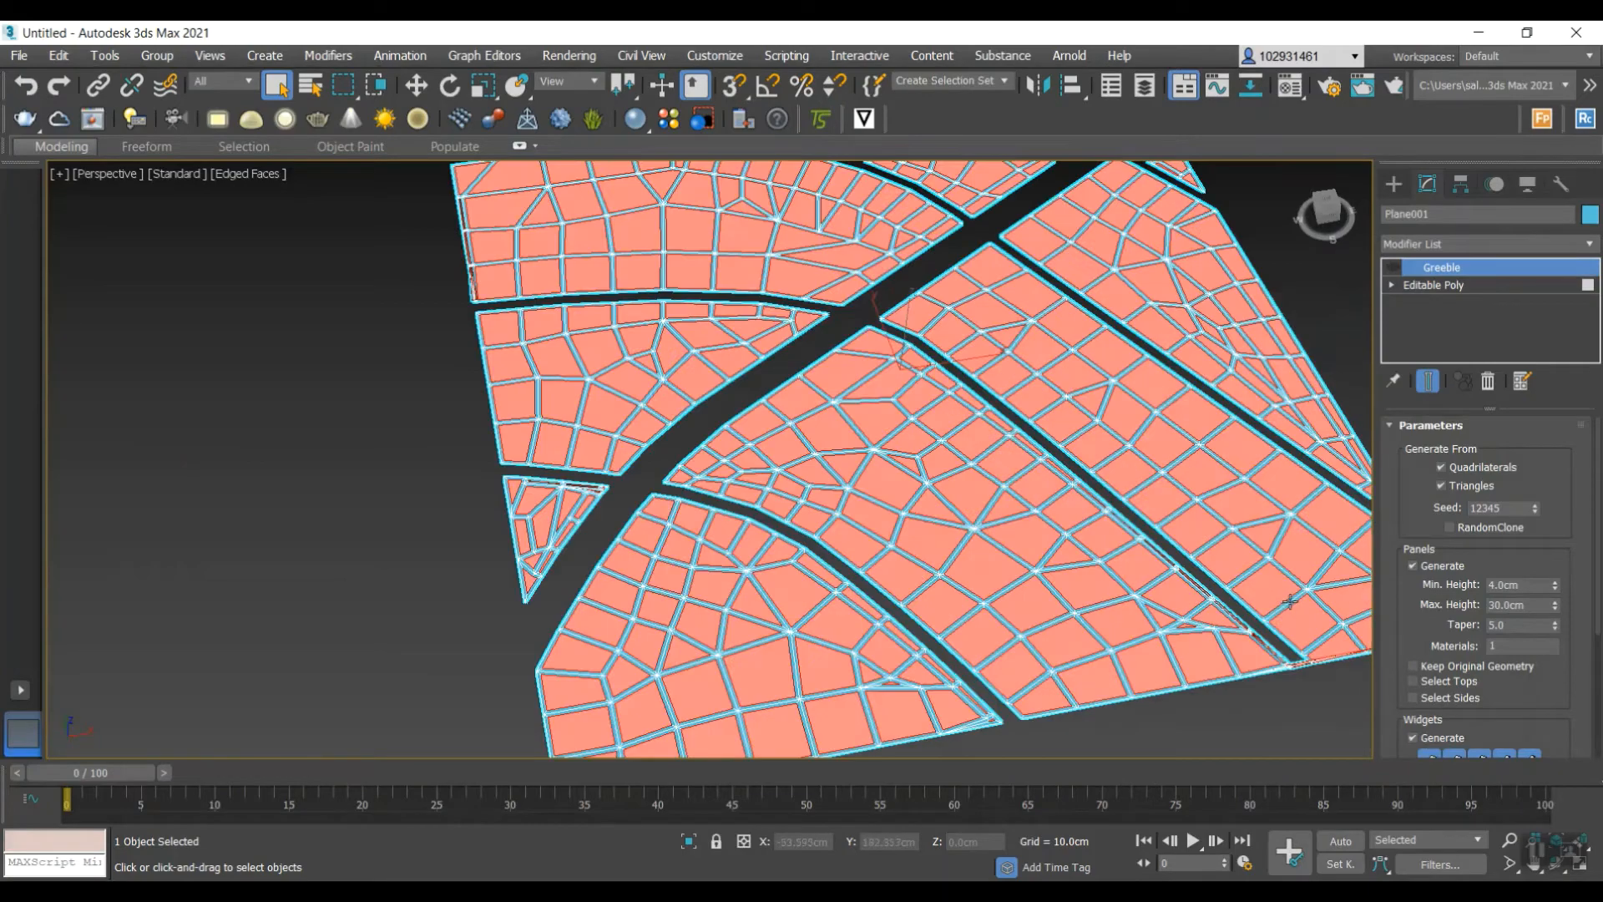
pyautogui.scroll(6, 1286, 614)
pyautogui.scroll(-6, 1208, 646)
pyautogui.scroll(3, 1180, 634)
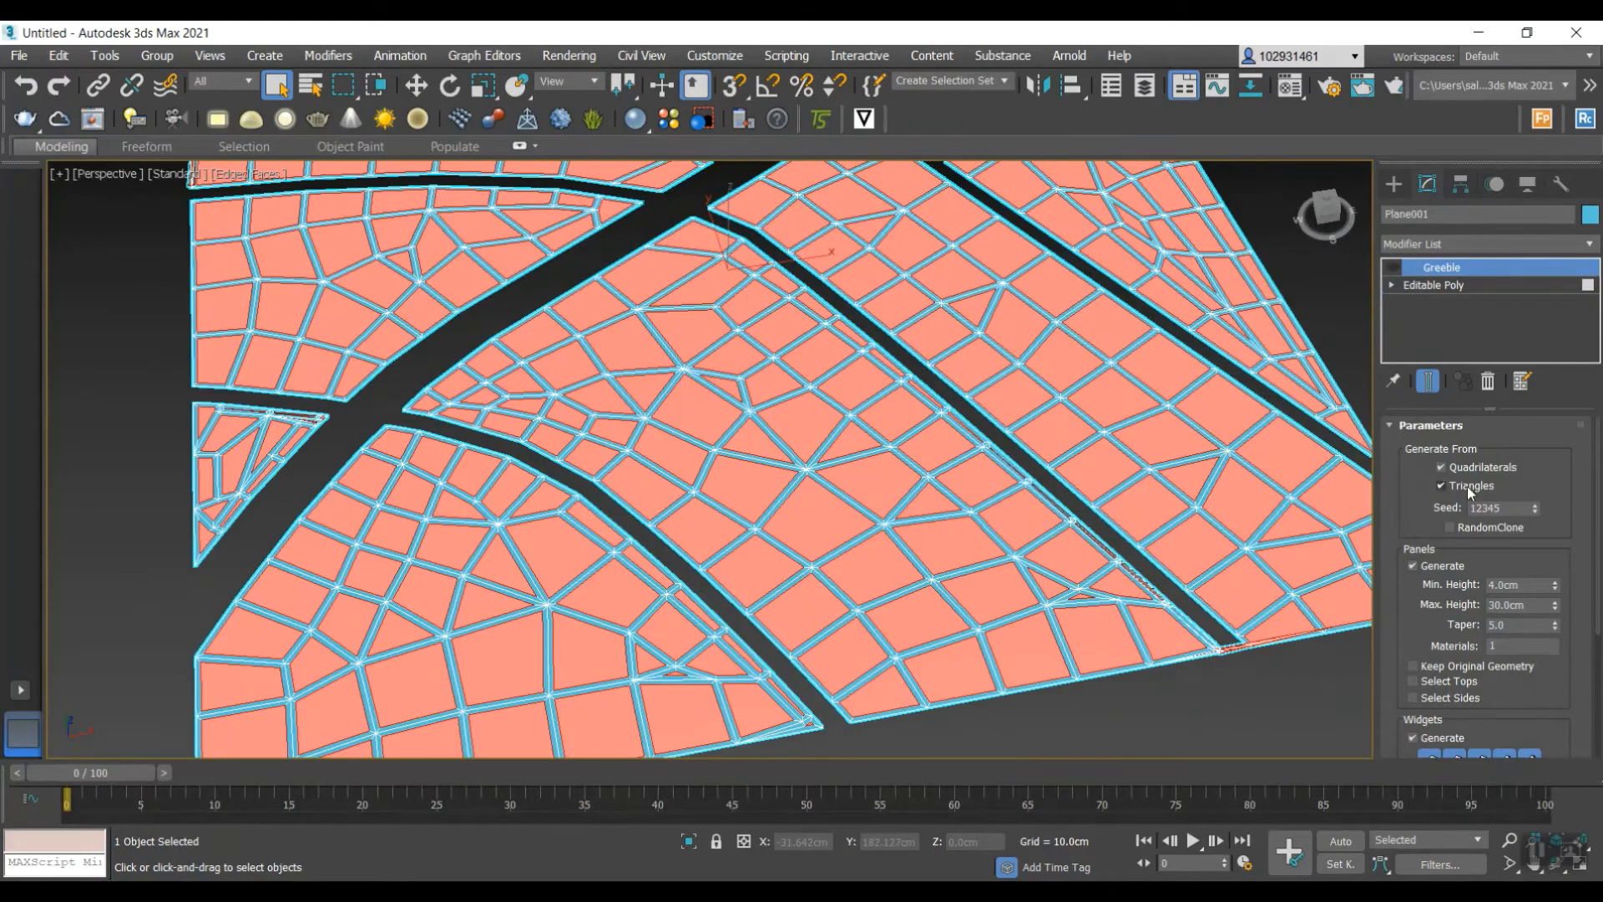
# - Return to the Editable Poly's polygon level beneath Greeble and select all polygons again
pyautogui.click(1444, 286)
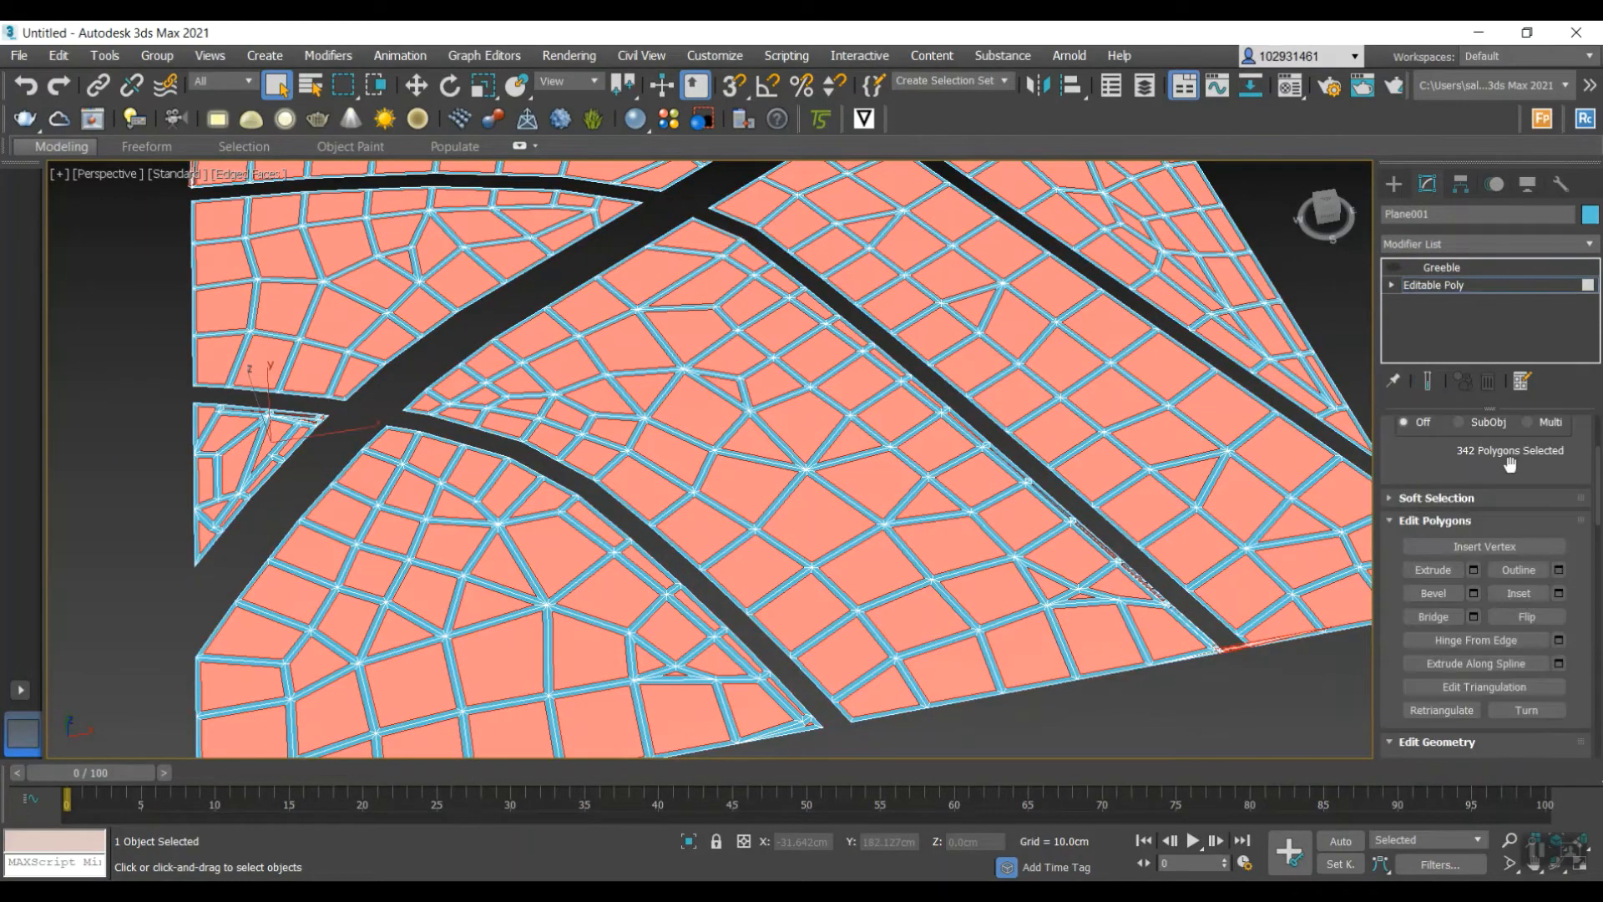
pyautogui.scroll(5, 1499, 461)
pyautogui.click(1503, 451)
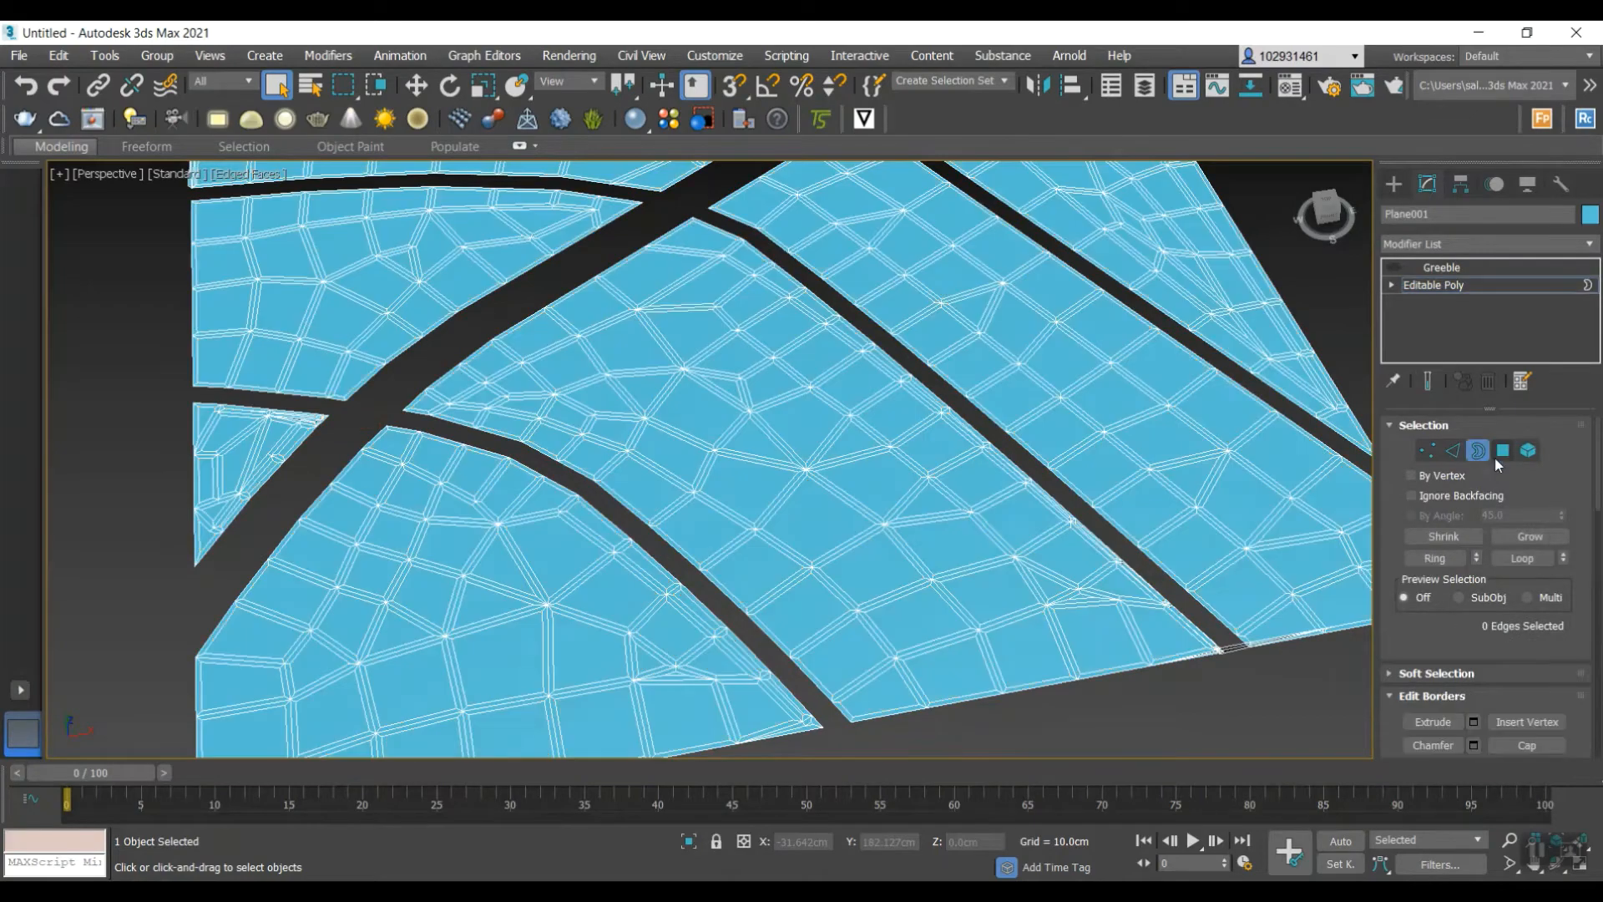
pyautogui.click(1502, 451)
pyautogui.scroll(-3, 1281, 534)
pyautogui.scroll(4, 1216, 501)
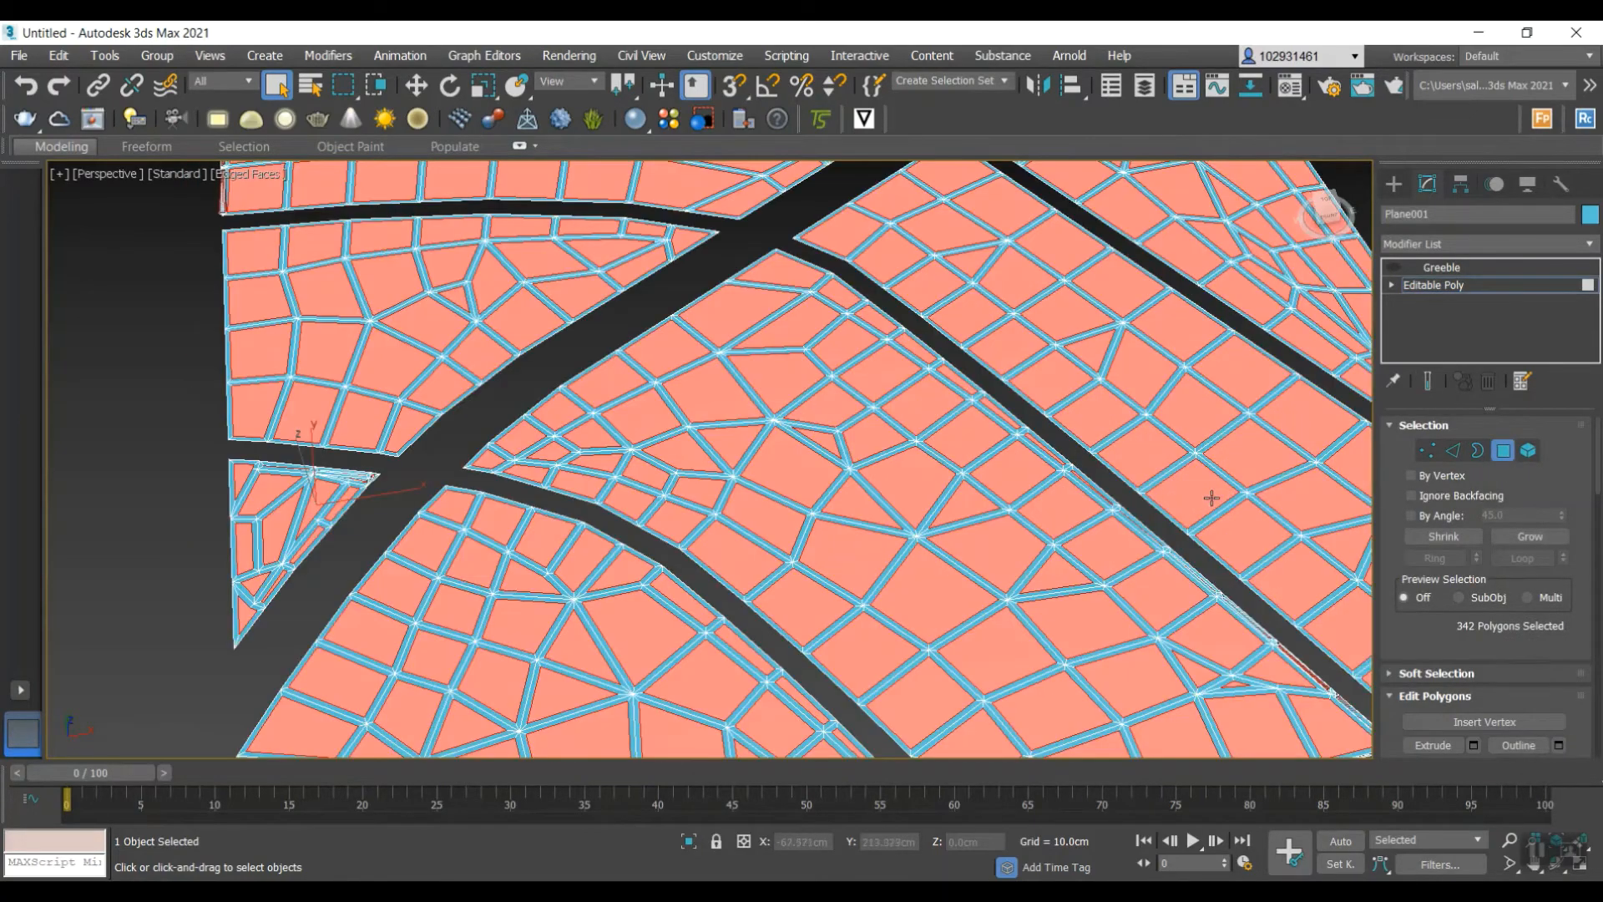
pyautogui.click(1211, 492)
pyautogui.scroll(-3, 1234, 508)
pyautogui.hotkey('ctrl', 'a')
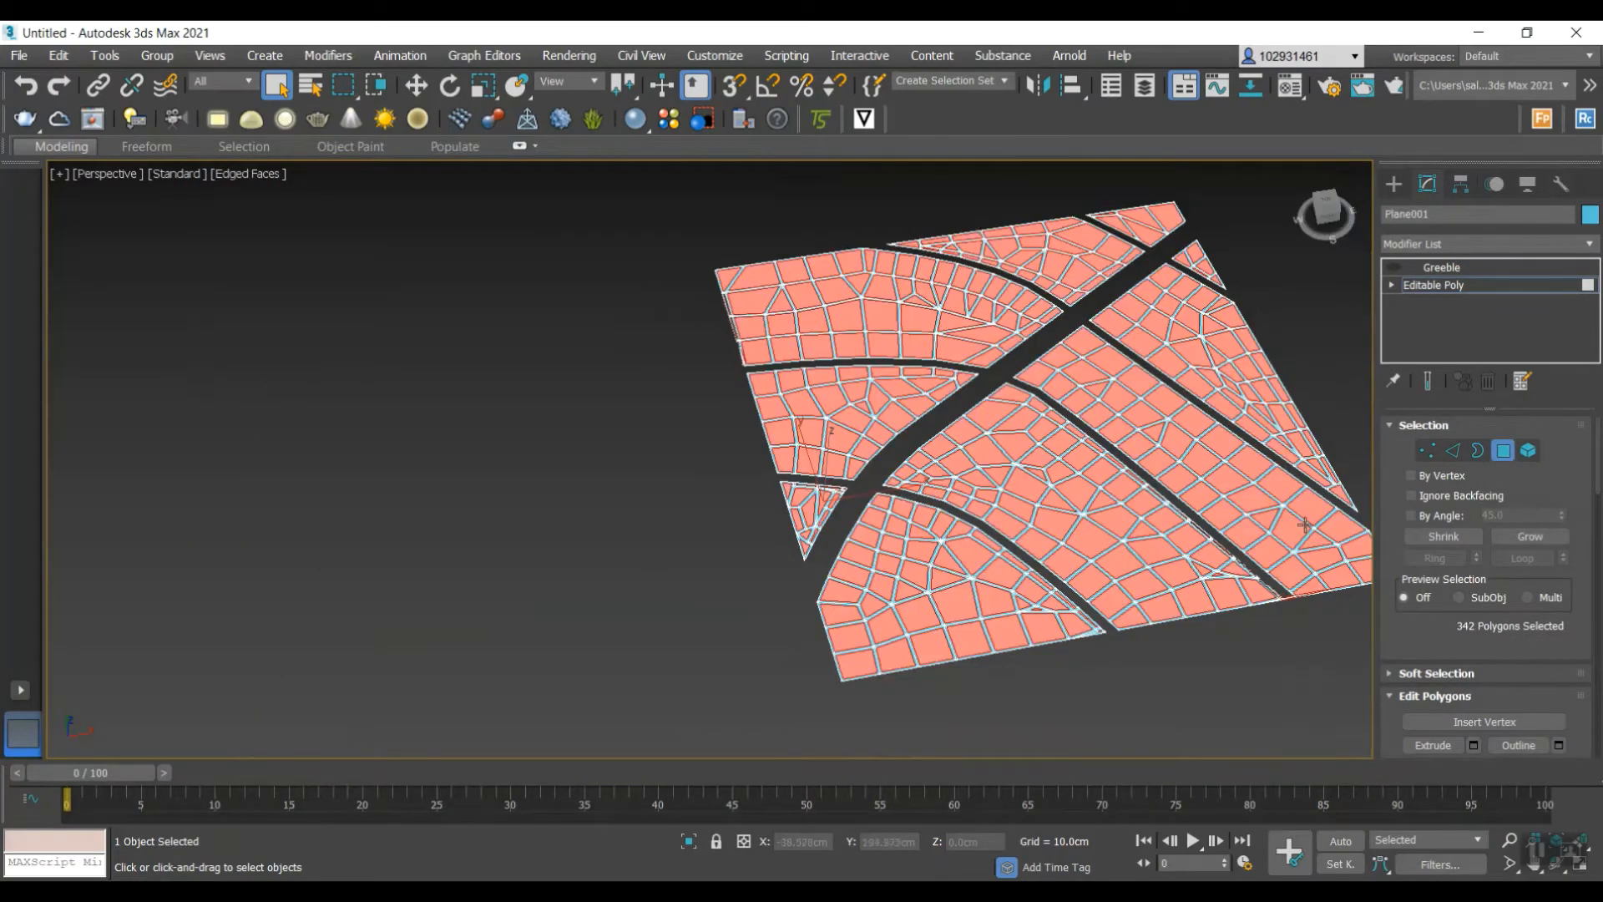
# - Undo back past the Greeble modifier and the polygon inset to restore the plain quad mesh
pyautogui.click(1323, 655)
pyautogui.hotkey('ctrl', 'z')
pyautogui.hotkey('ctrl', 'z')
pyautogui.scroll(3, 1290, 586)
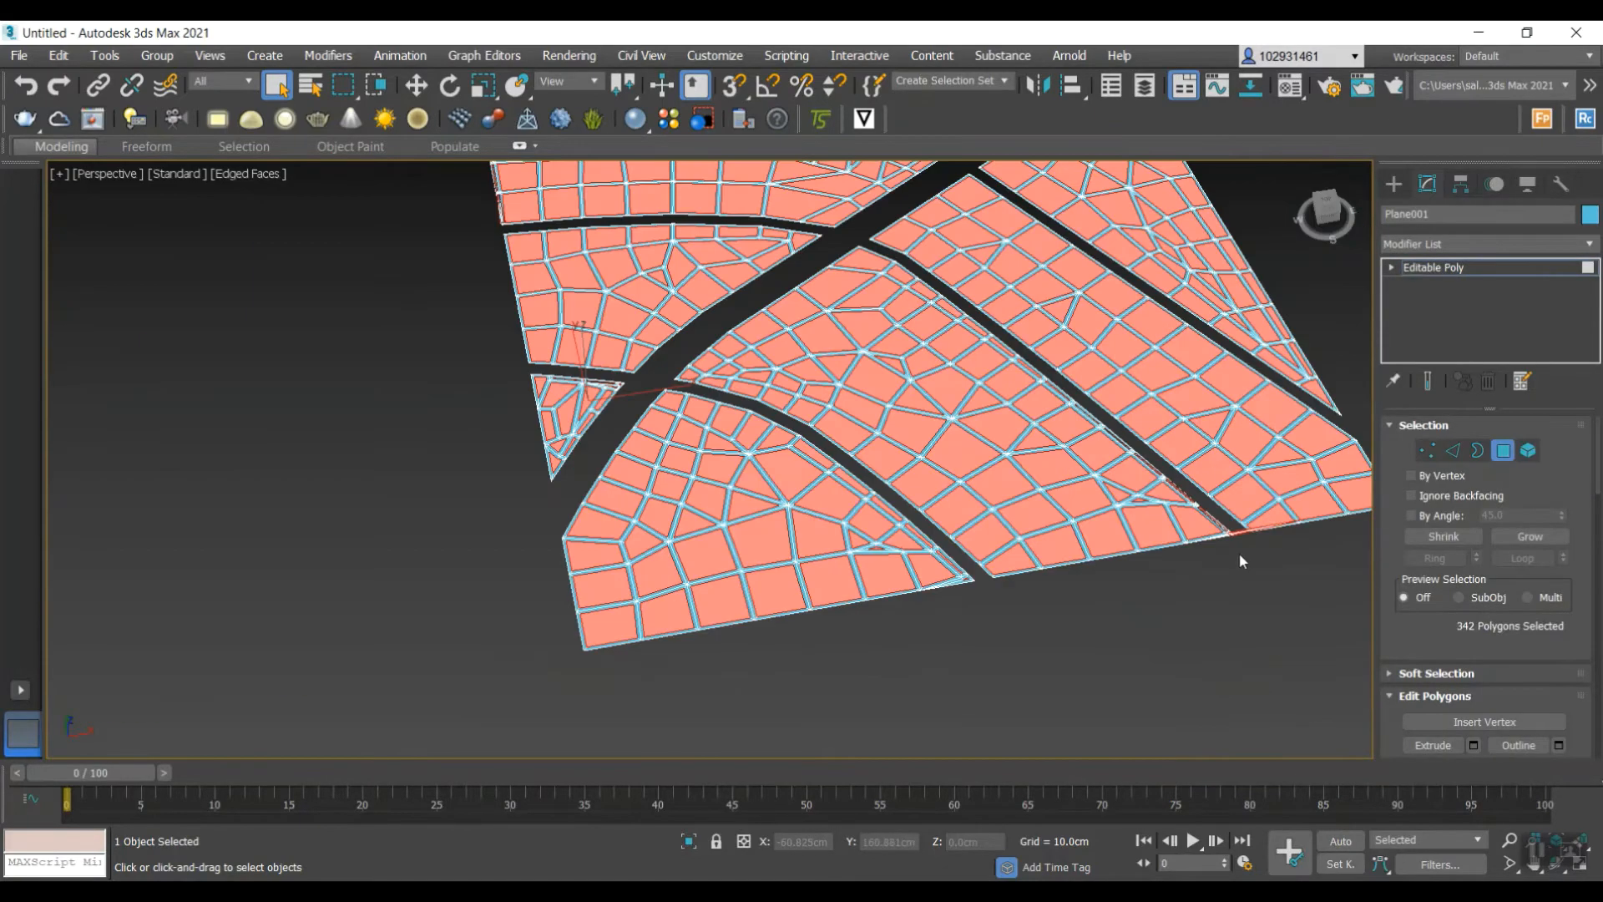
pyautogui.scroll(6, 1239, 553)
pyautogui.scroll(-8, 1209, 514)
pyautogui.scroll(8, 1226, 499)
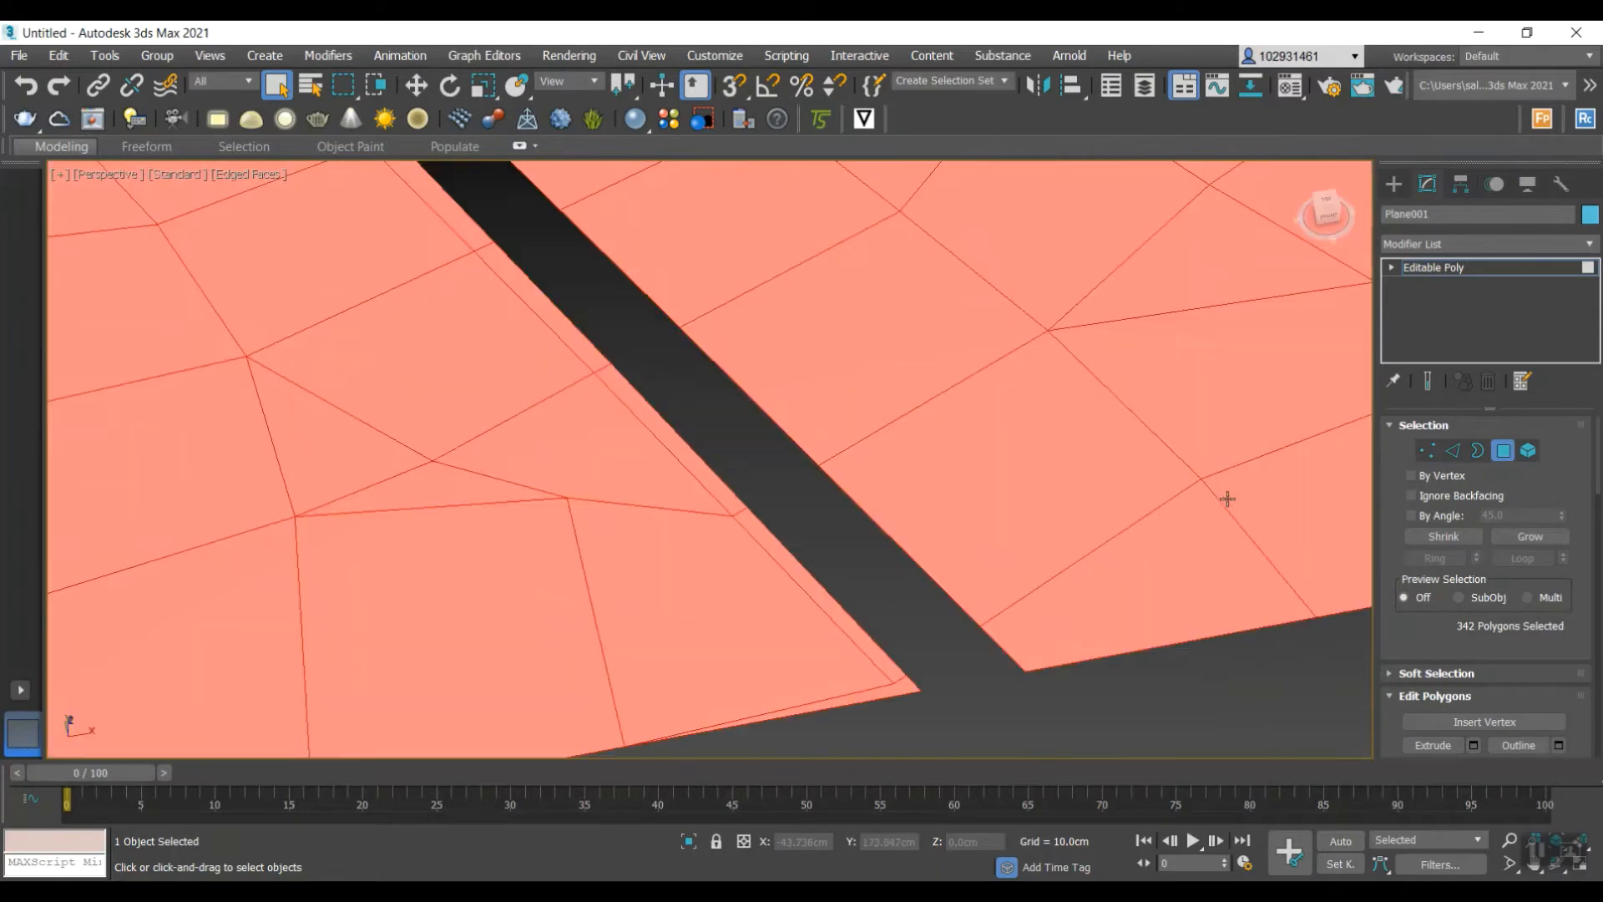
pyautogui.scroll(-1, 1221, 502)
pyautogui.scroll(-3, 1058, 573)
pyautogui.scroll(-4, 1058, 573)
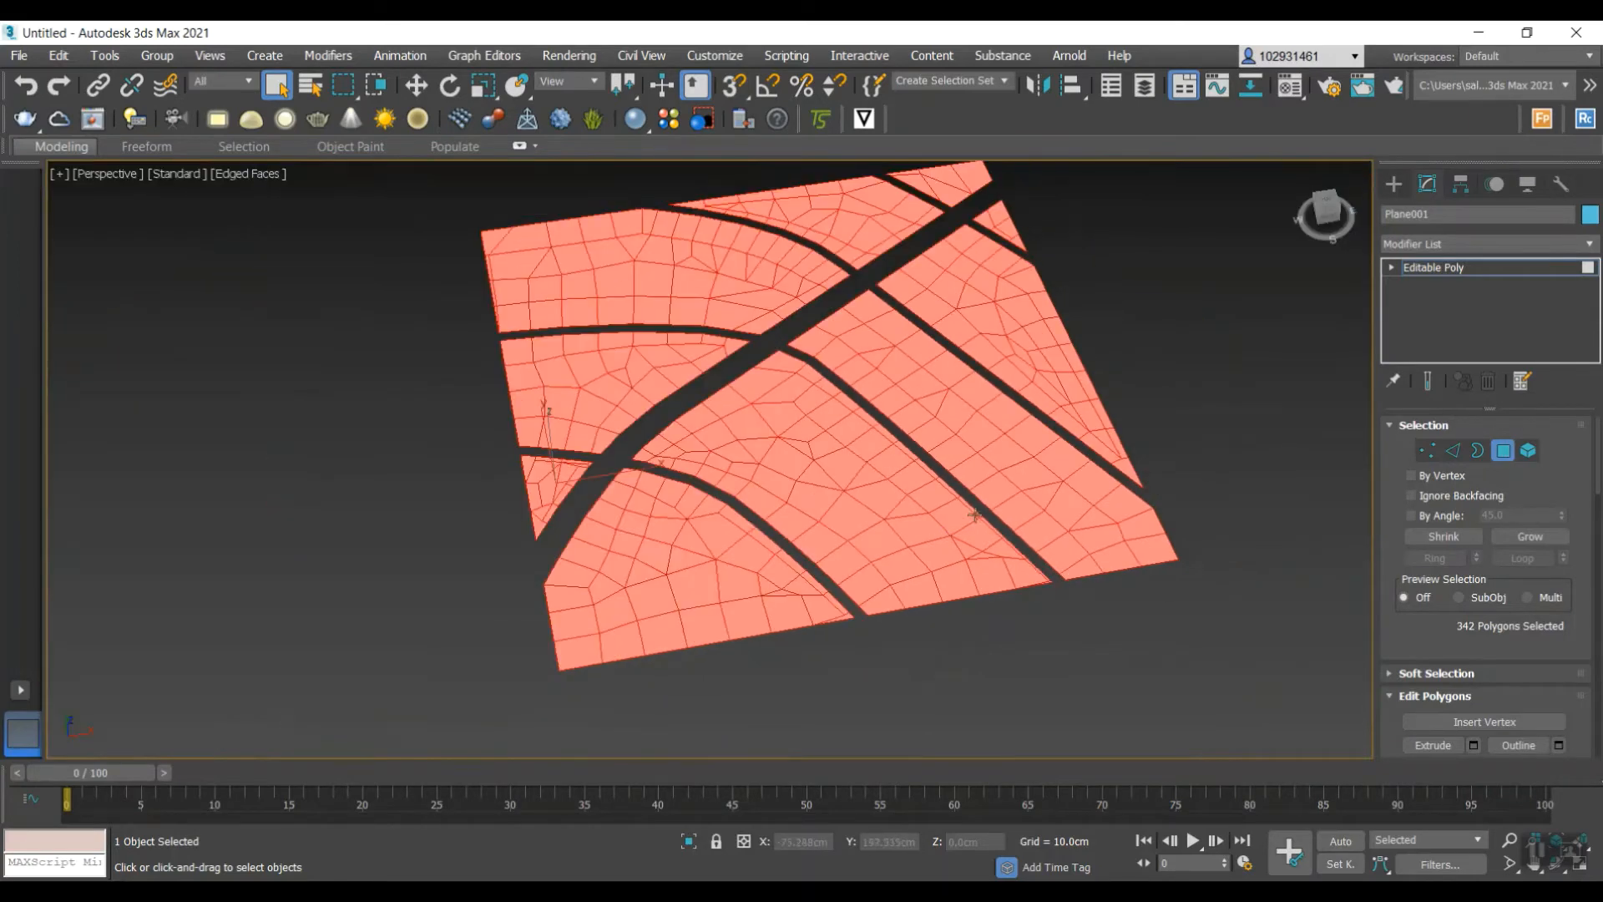
# - Try insetting all selected polygons by 2 cm and check the thin corner faces beside the streets
pyautogui.scroll(-4, 1524, 567)
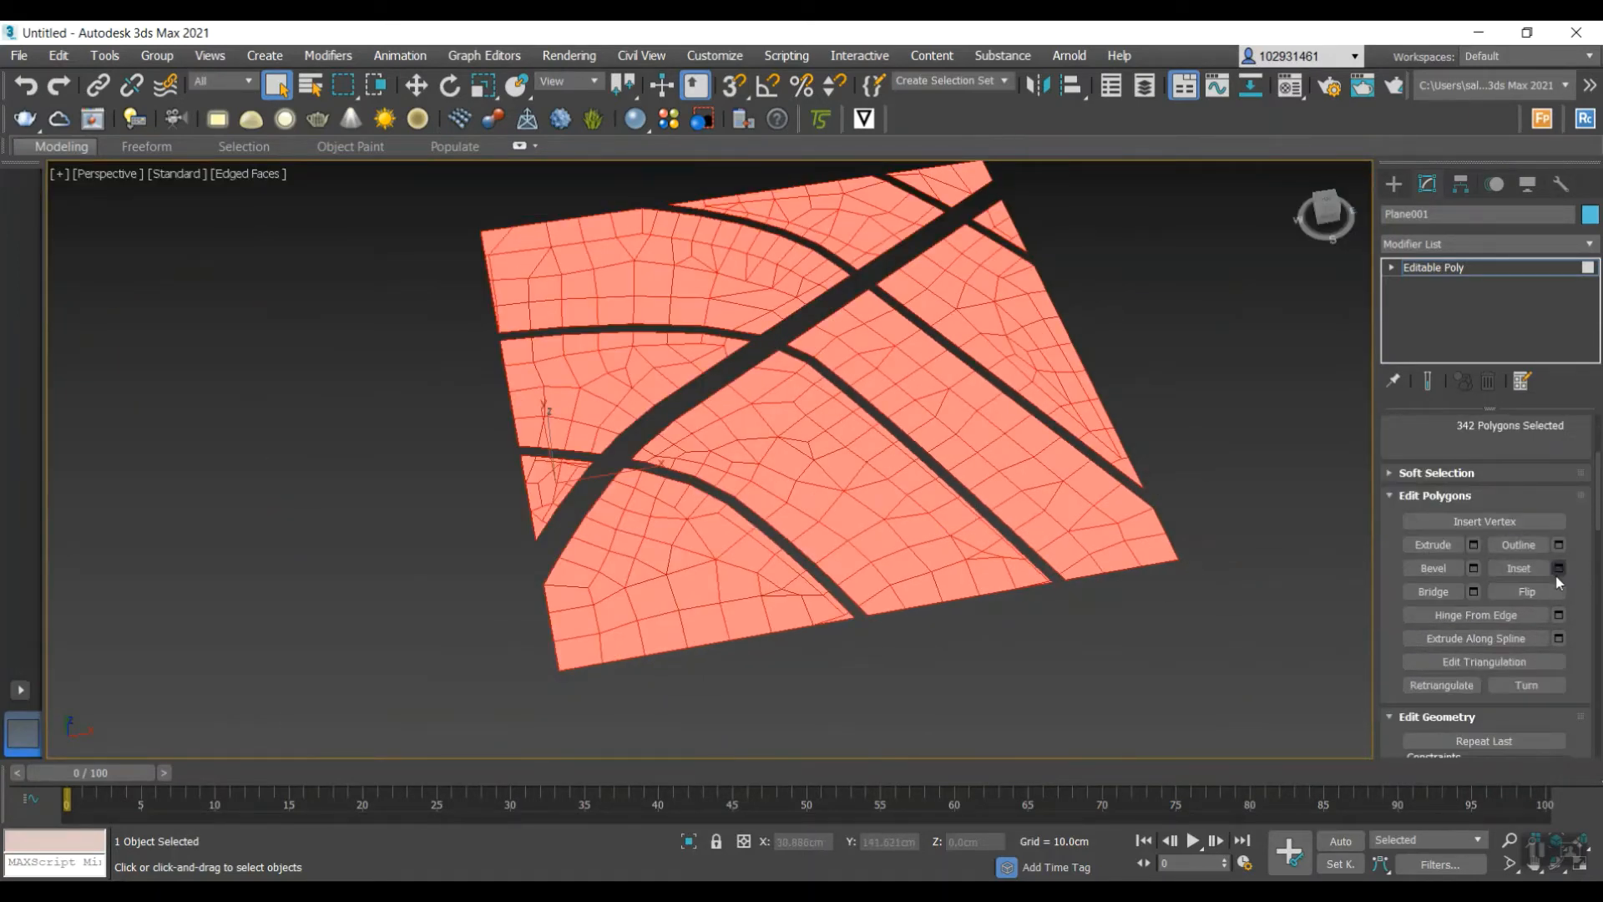
pyautogui.click(1558, 570)
pyautogui.scroll(2, 835, 468)
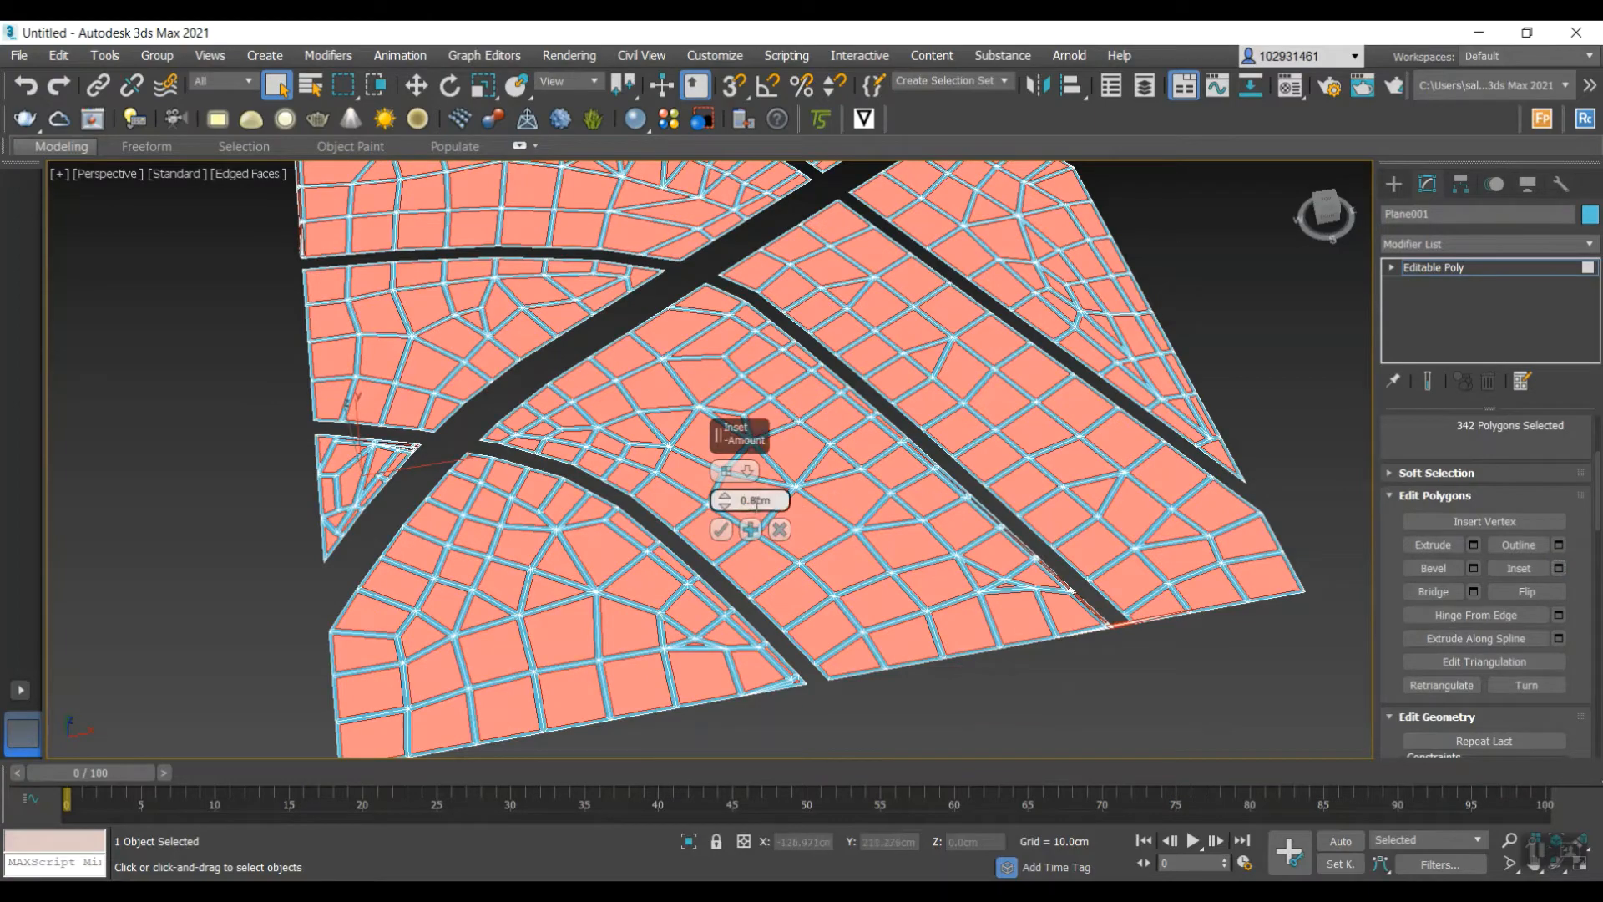
pyautogui.doubleClick(756, 503)
pyautogui.write('2')
pyautogui.press('Return')
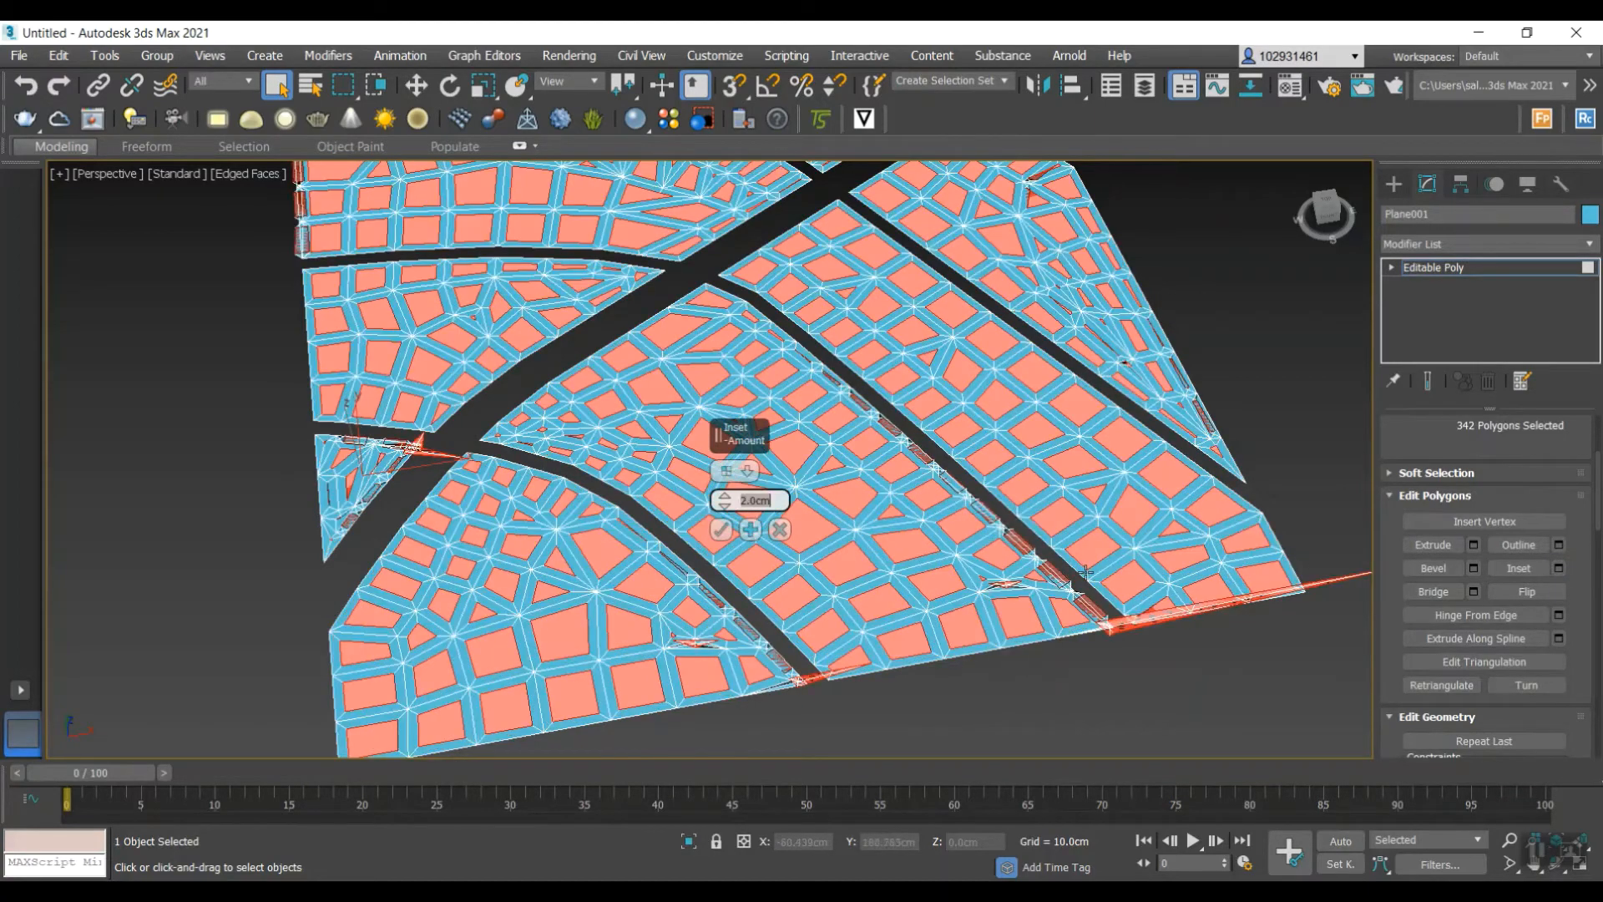
pyautogui.scroll(3, 870, 535)
pyautogui.scroll(-4, 1101, 671)
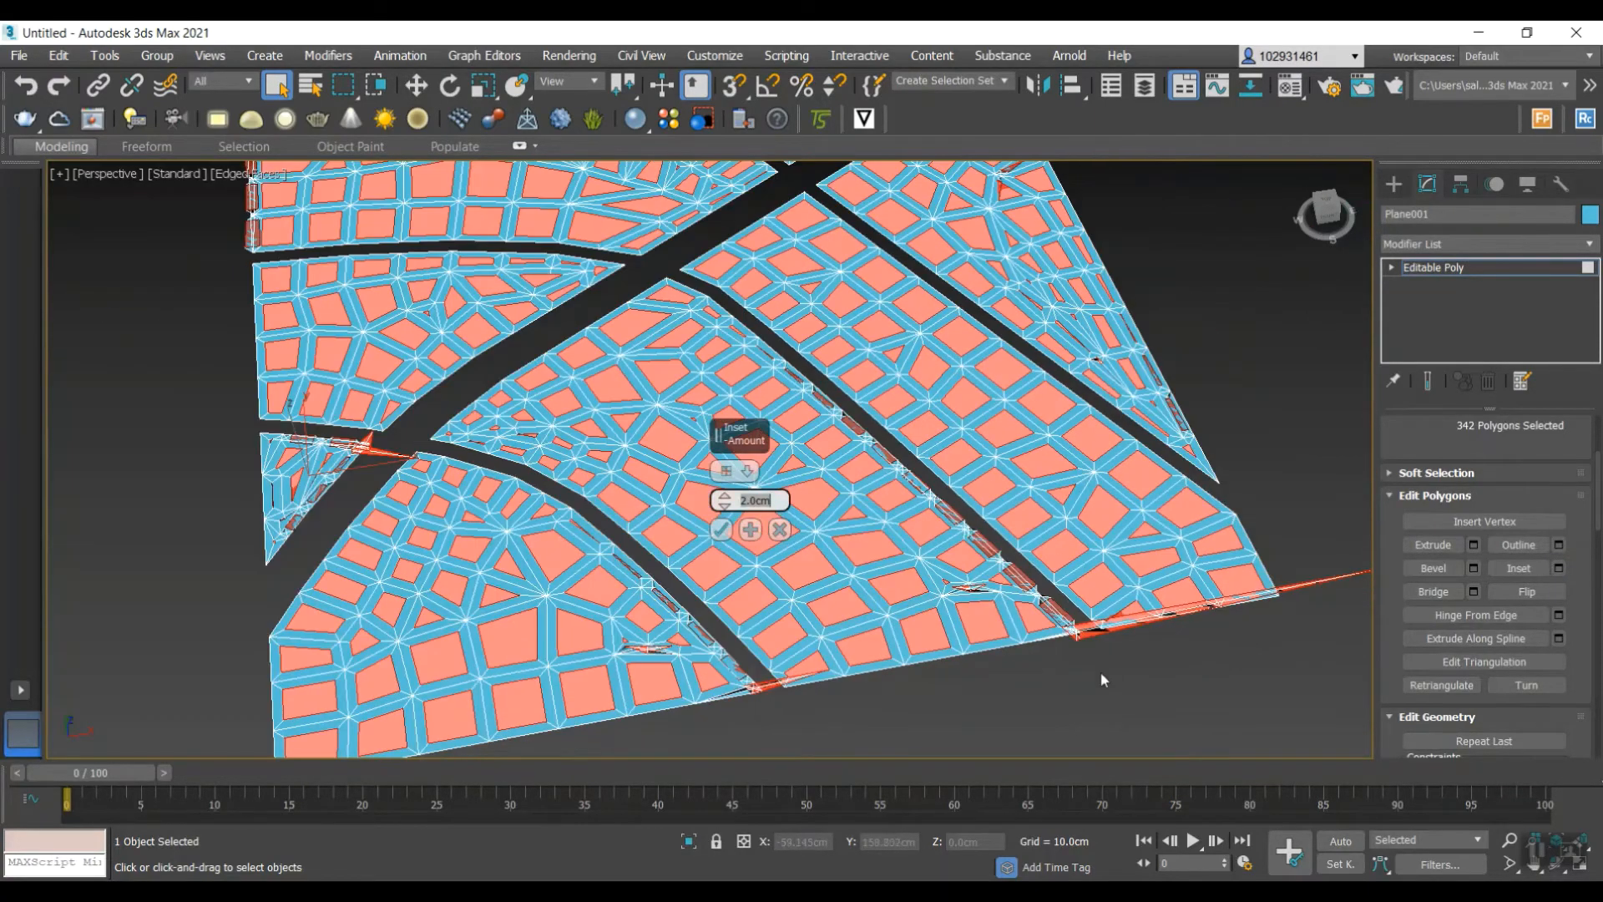
# - Undo the 2 cm inset amount and cancel the polygon inset
pyautogui.click(1216, 661)
pyautogui.hotkey('ctrl', 'a')
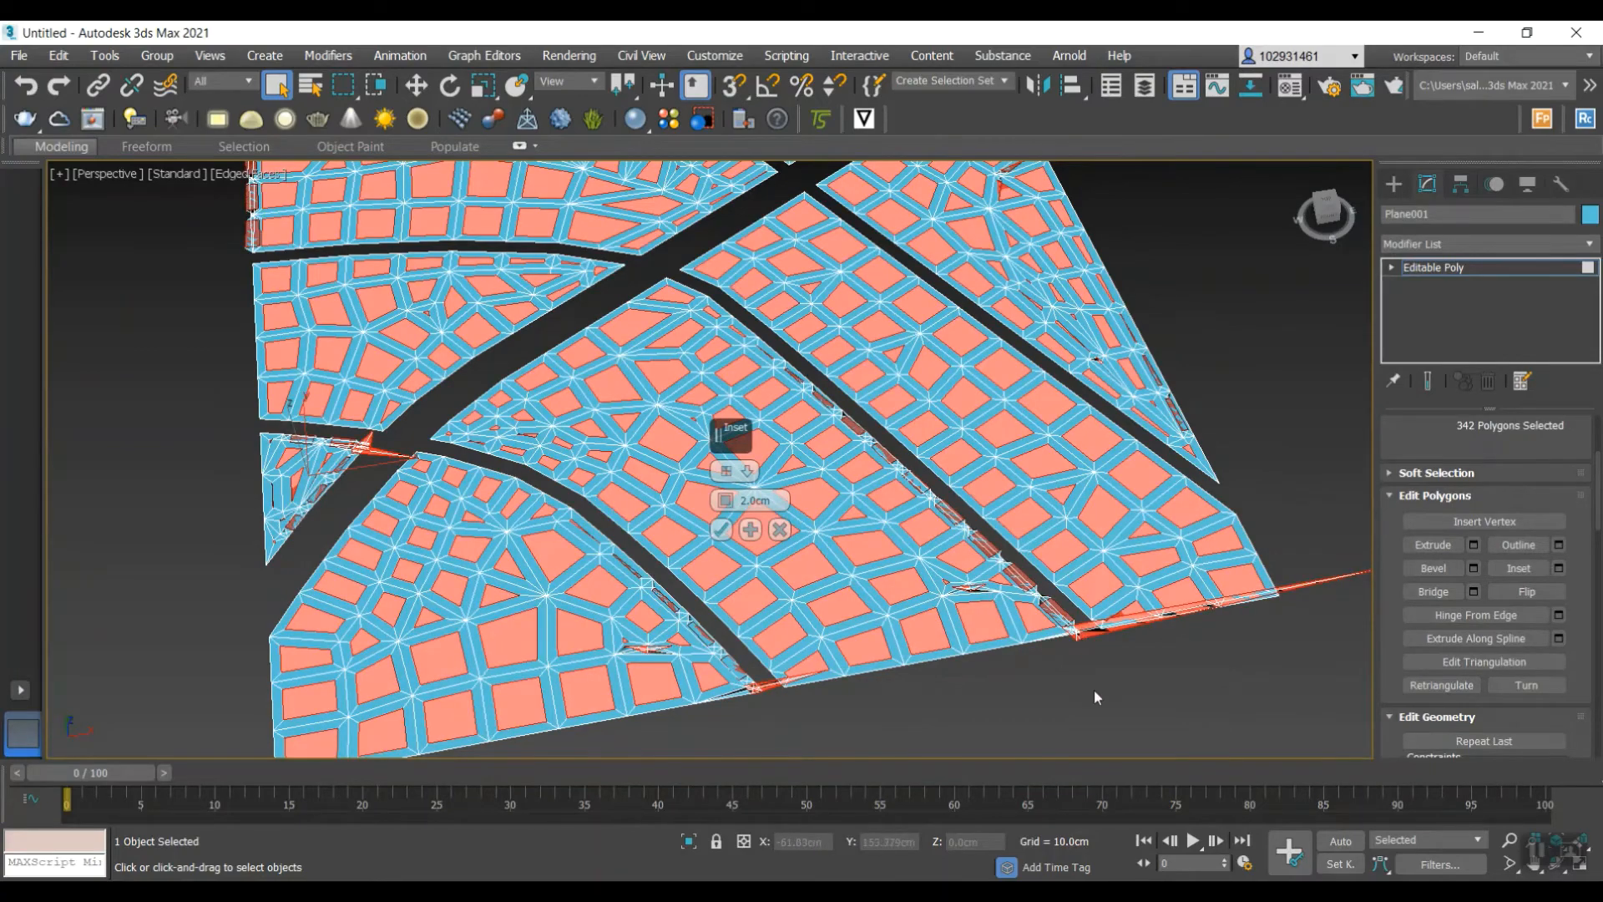
pyautogui.hotkey('ctrl', 'z')
pyautogui.hotkey('ctrl', 'z')
pyautogui.hotkey('ctrl', 'z')
pyautogui.scroll(5, 969, 573)
pyautogui.scroll(-3, 1006, 576)
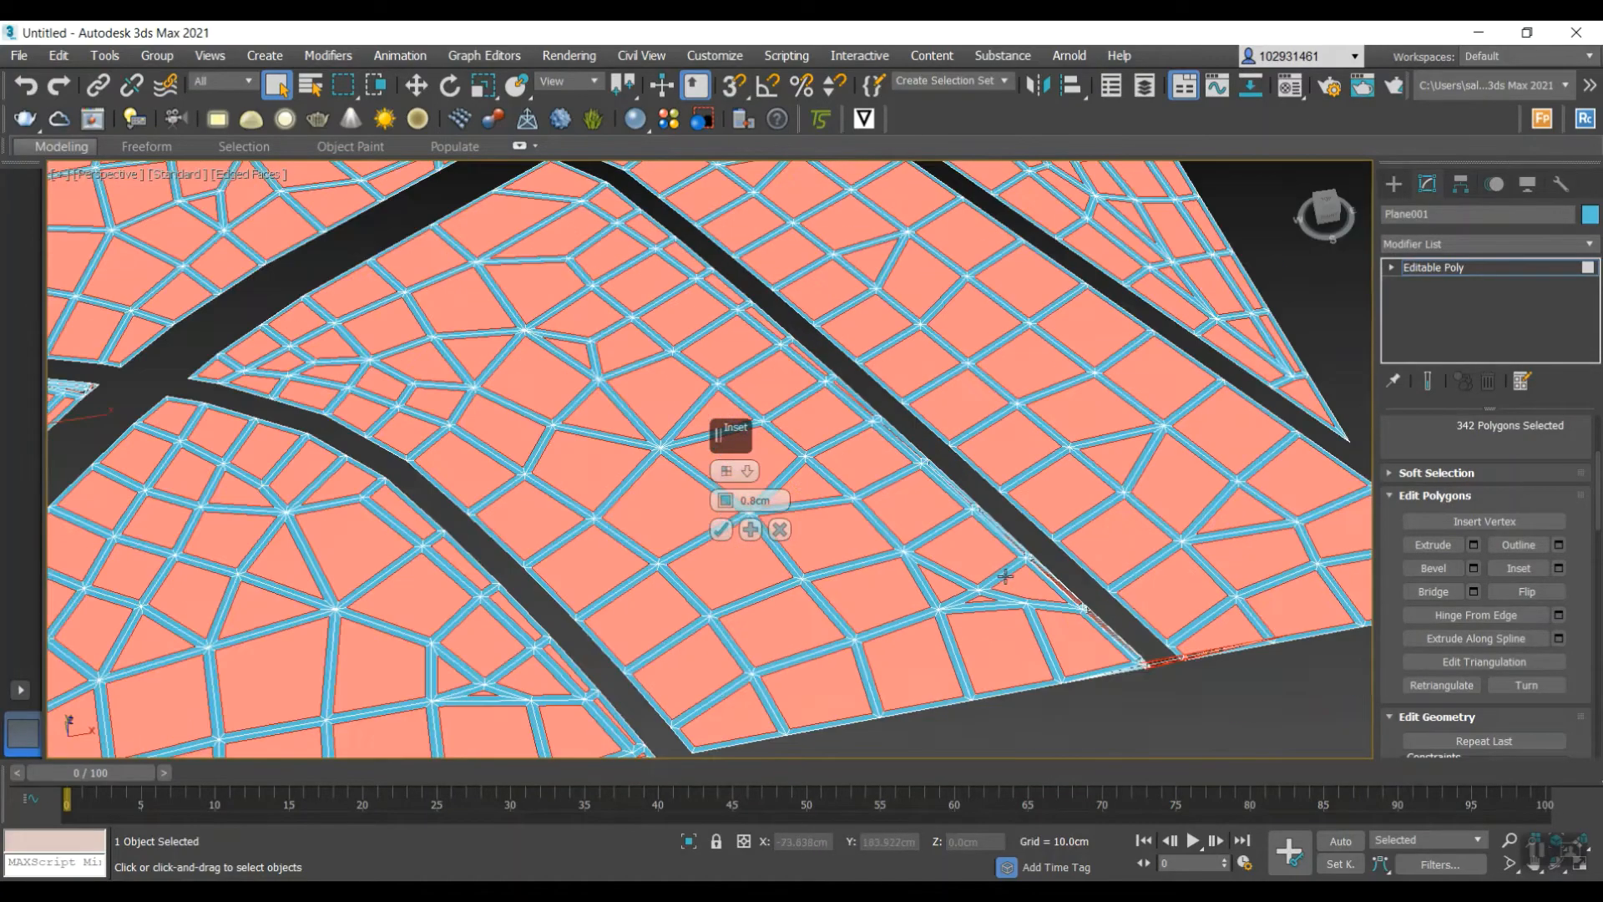
pyautogui.scroll(3, 1005, 576)
pyautogui.scroll(-5, 919, 551)
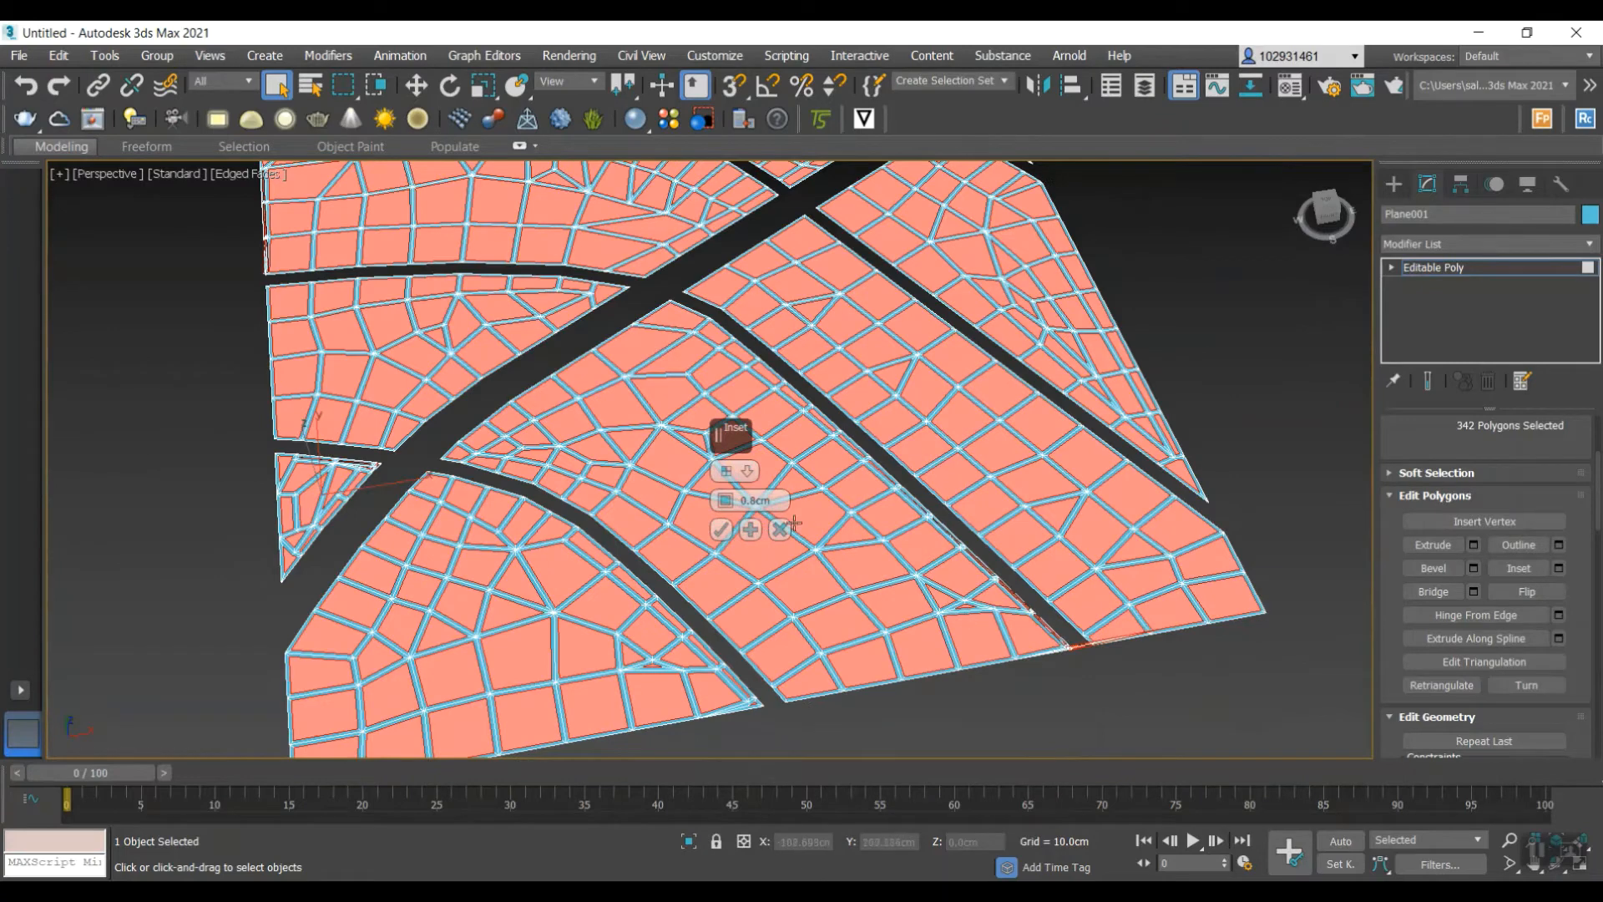
pyautogui.click(779, 530)
pyautogui.scroll(-2, 1040, 625)
pyautogui.scroll(5, 1041, 624)
pyautogui.scroll(-7, 1094, 668)
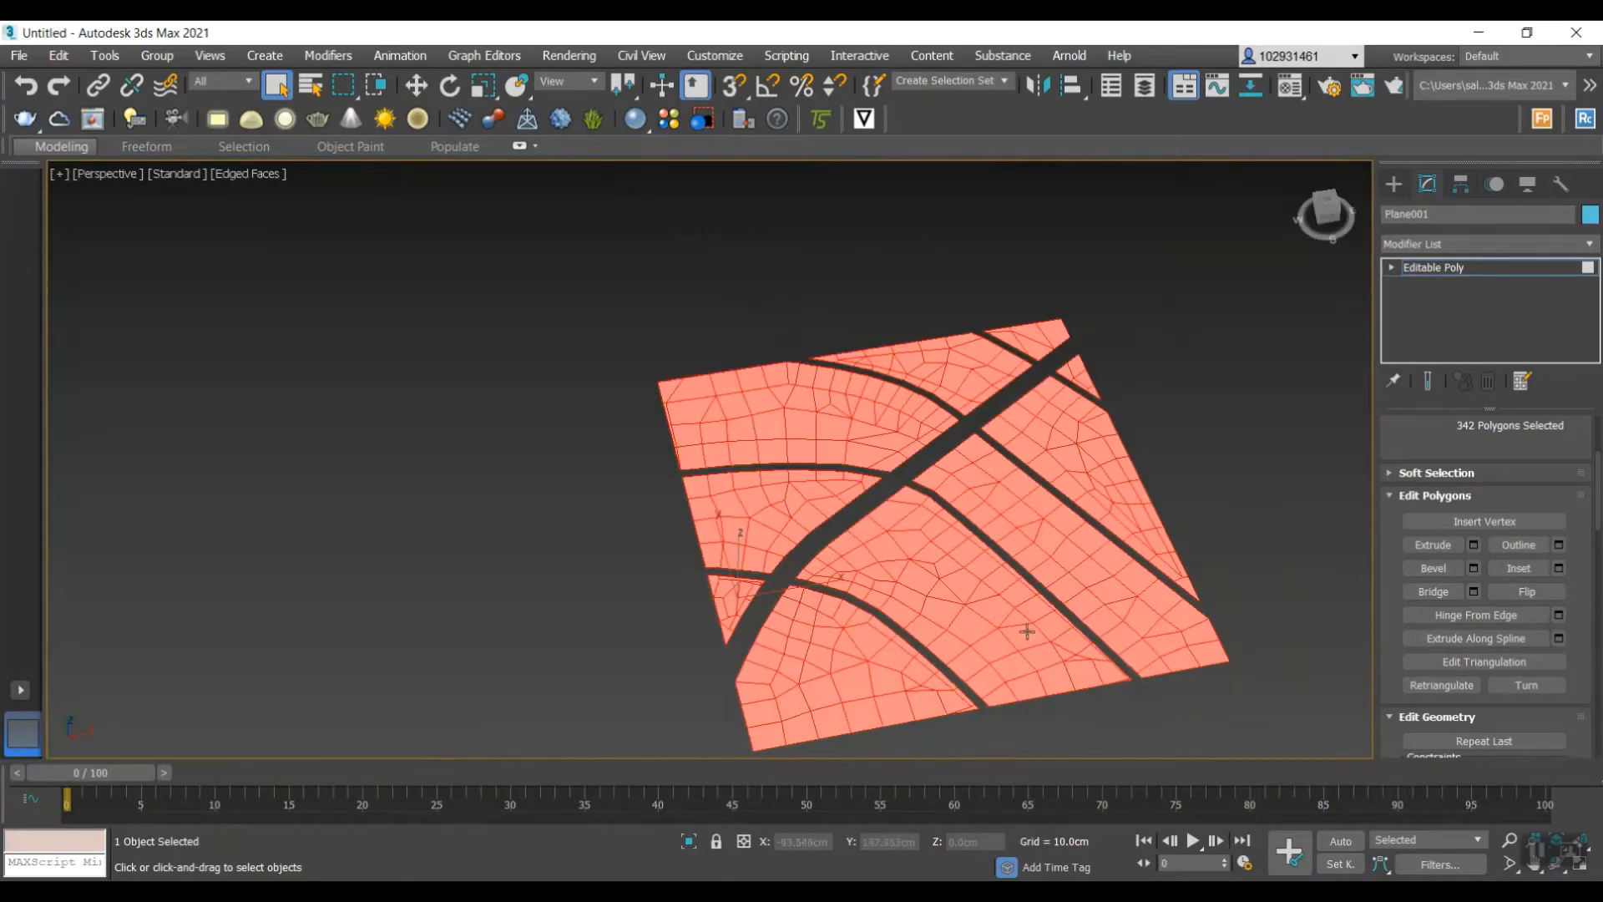
pyautogui.scroll(3, 1027, 632)
pyautogui.scroll(-5, 1461, 659)
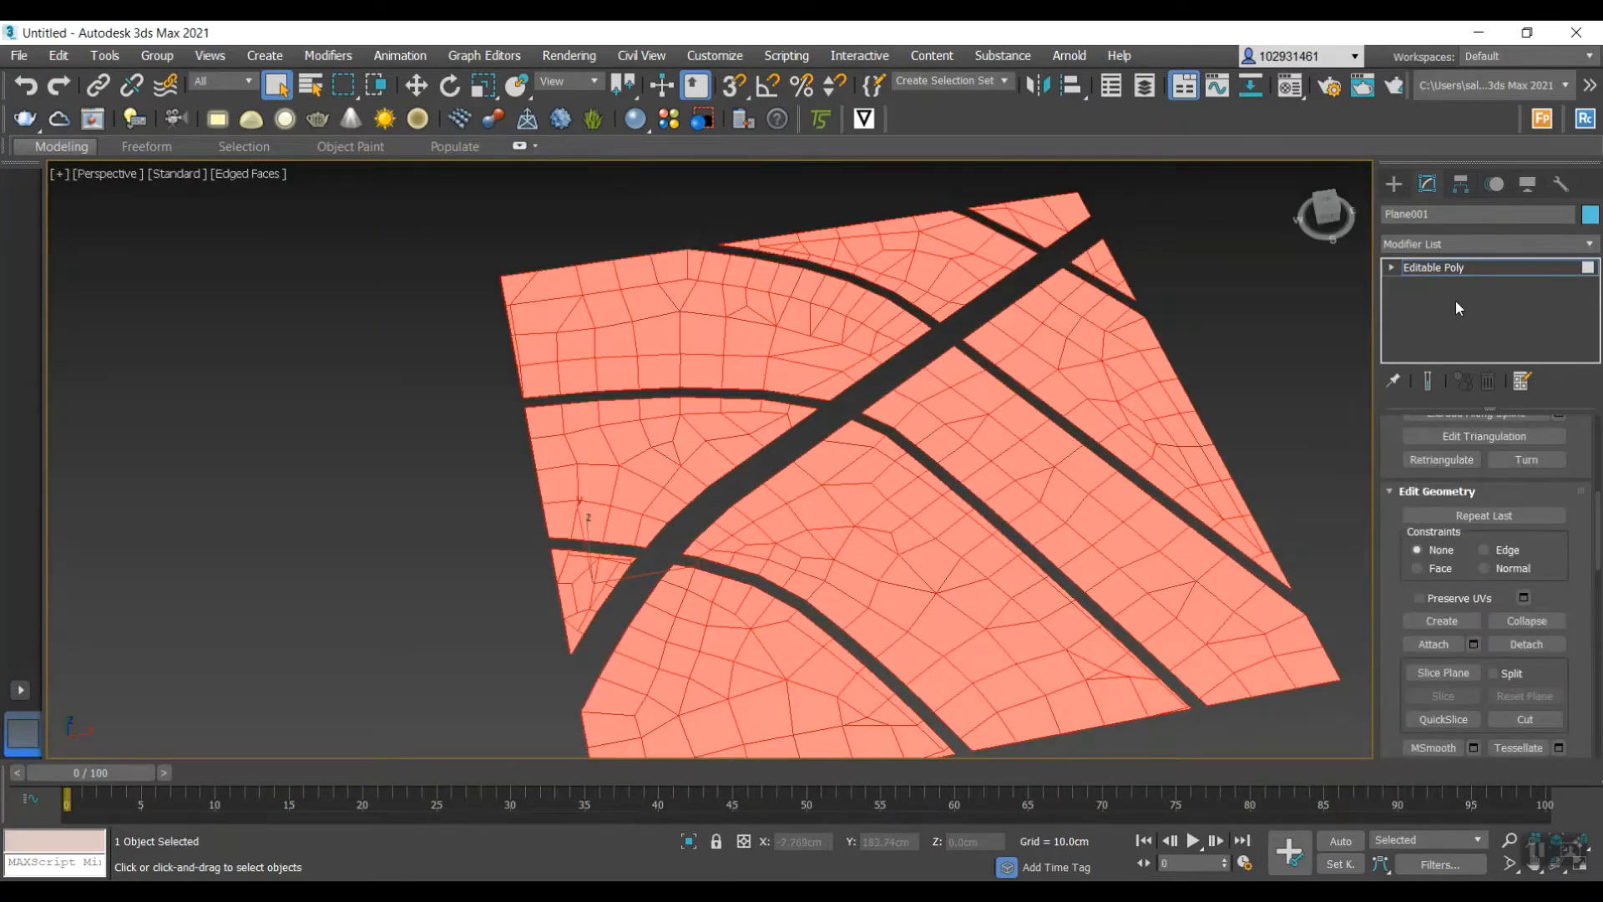
pyautogui.scroll(-4, 1268, 517)
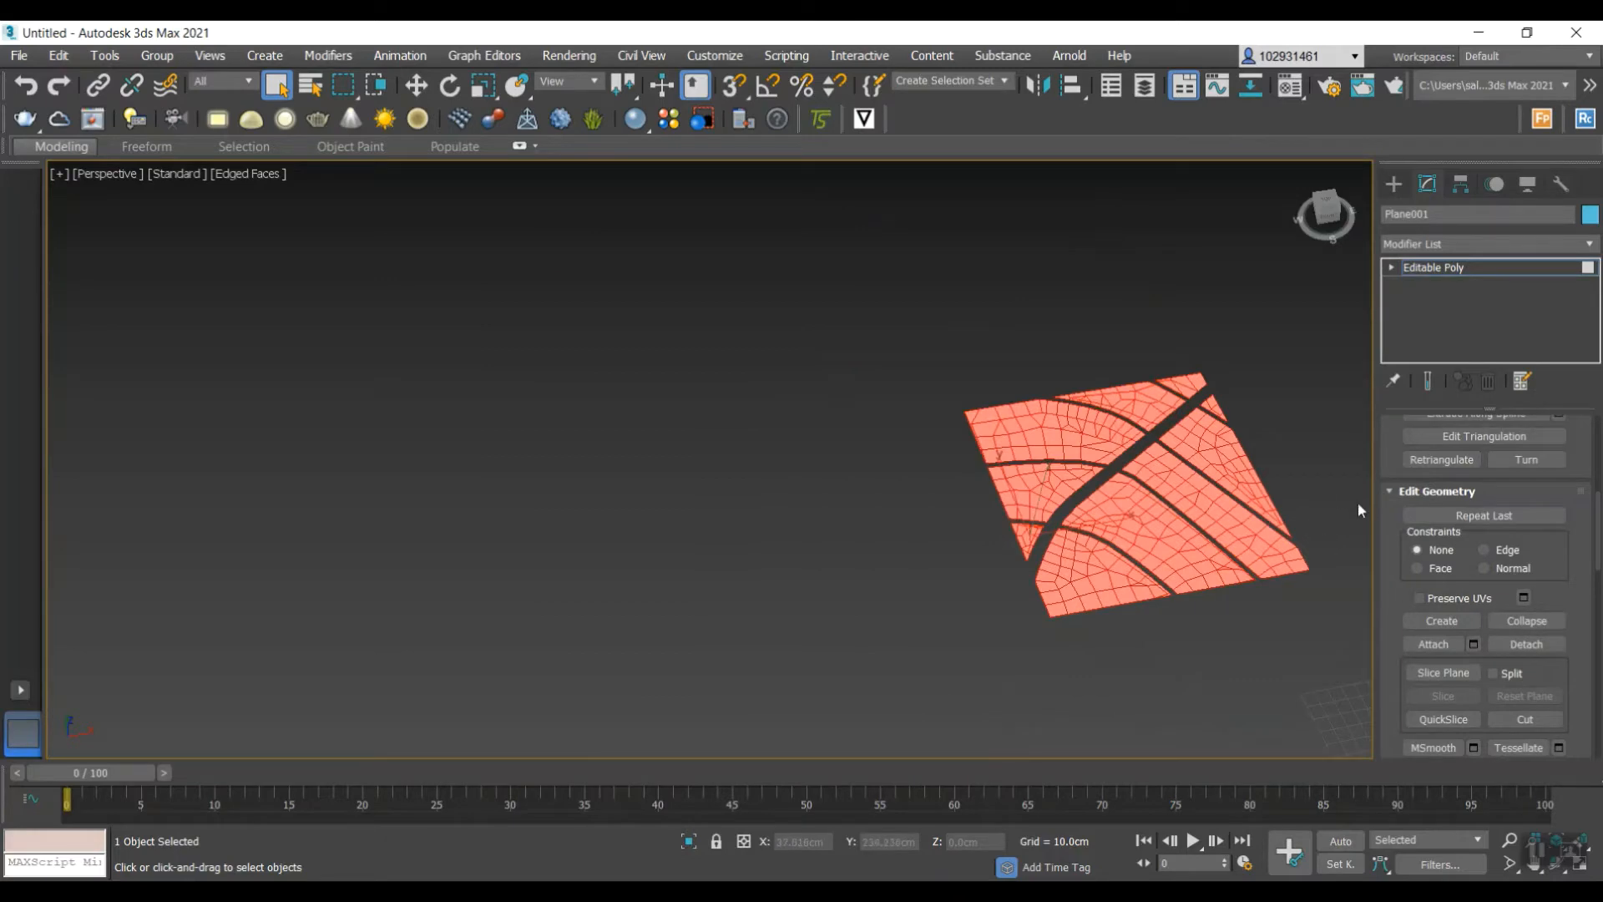
pyautogui.scroll(-1, 1446, 587)
pyautogui.scroll(1, 1437, 582)
pyautogui.scroll(3, 1314, 501)
pyautogui.scroll(2, 1490, 610)
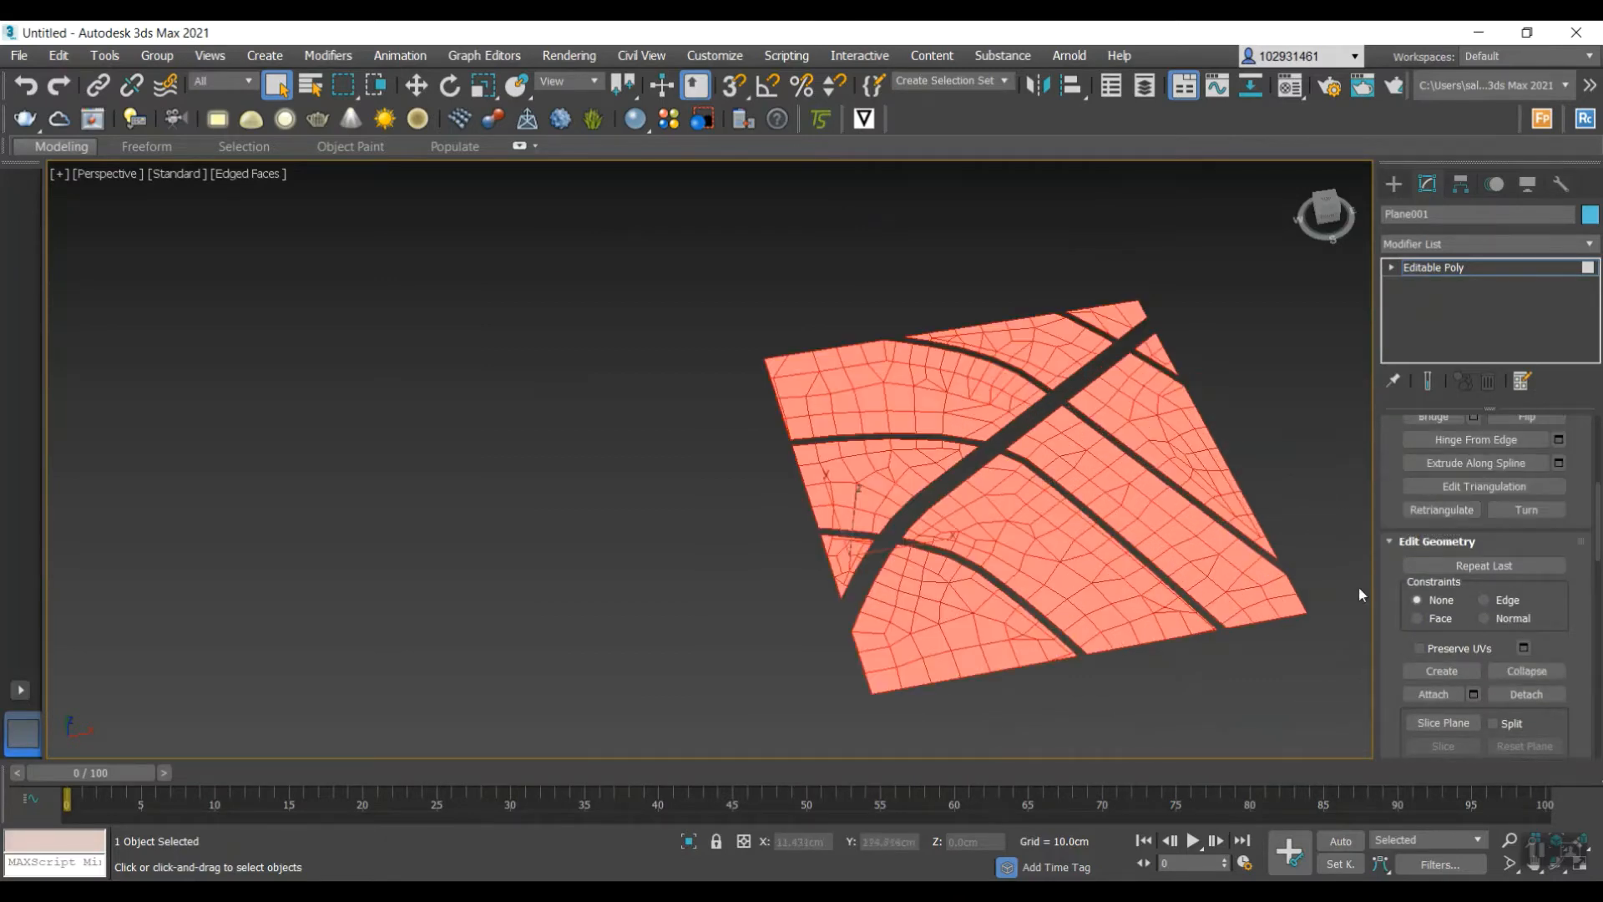
# - Reopen the Inset settings for all selected polygons and inspect the narrow faces along the street edges
pyautogui.scroll(3, 1286, 560)
pyautogui.scroll(3, 1489, 463)
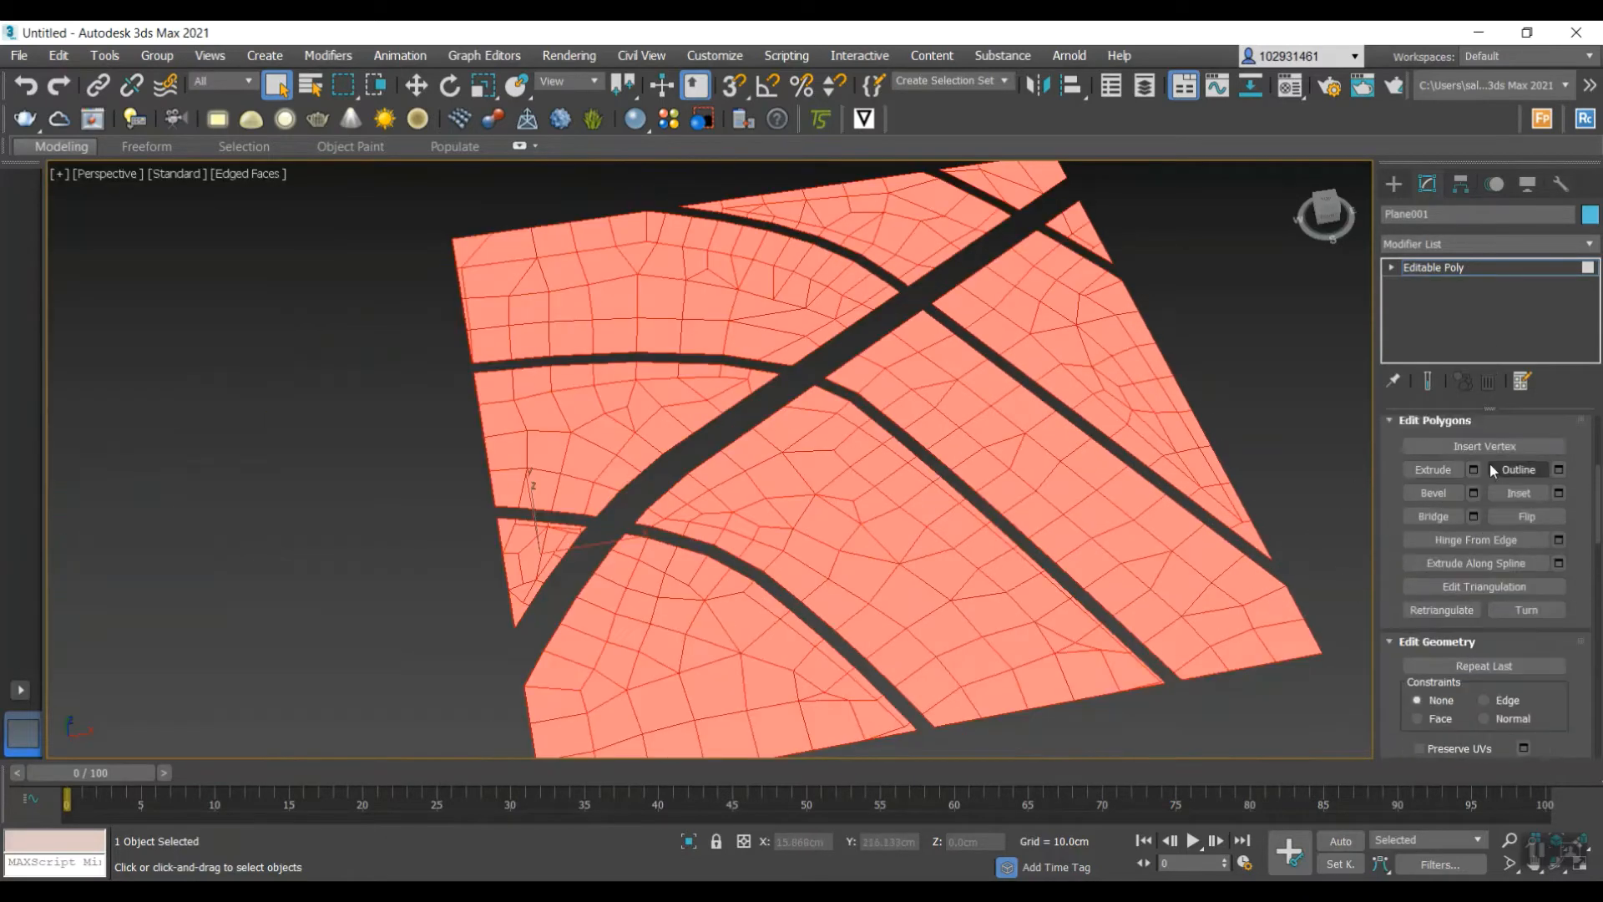
pyautogui.scroll(1, 1490, 468)
pyautogui.scroll(-1, 1552, 518)
pyautogui.click(1558, 518)
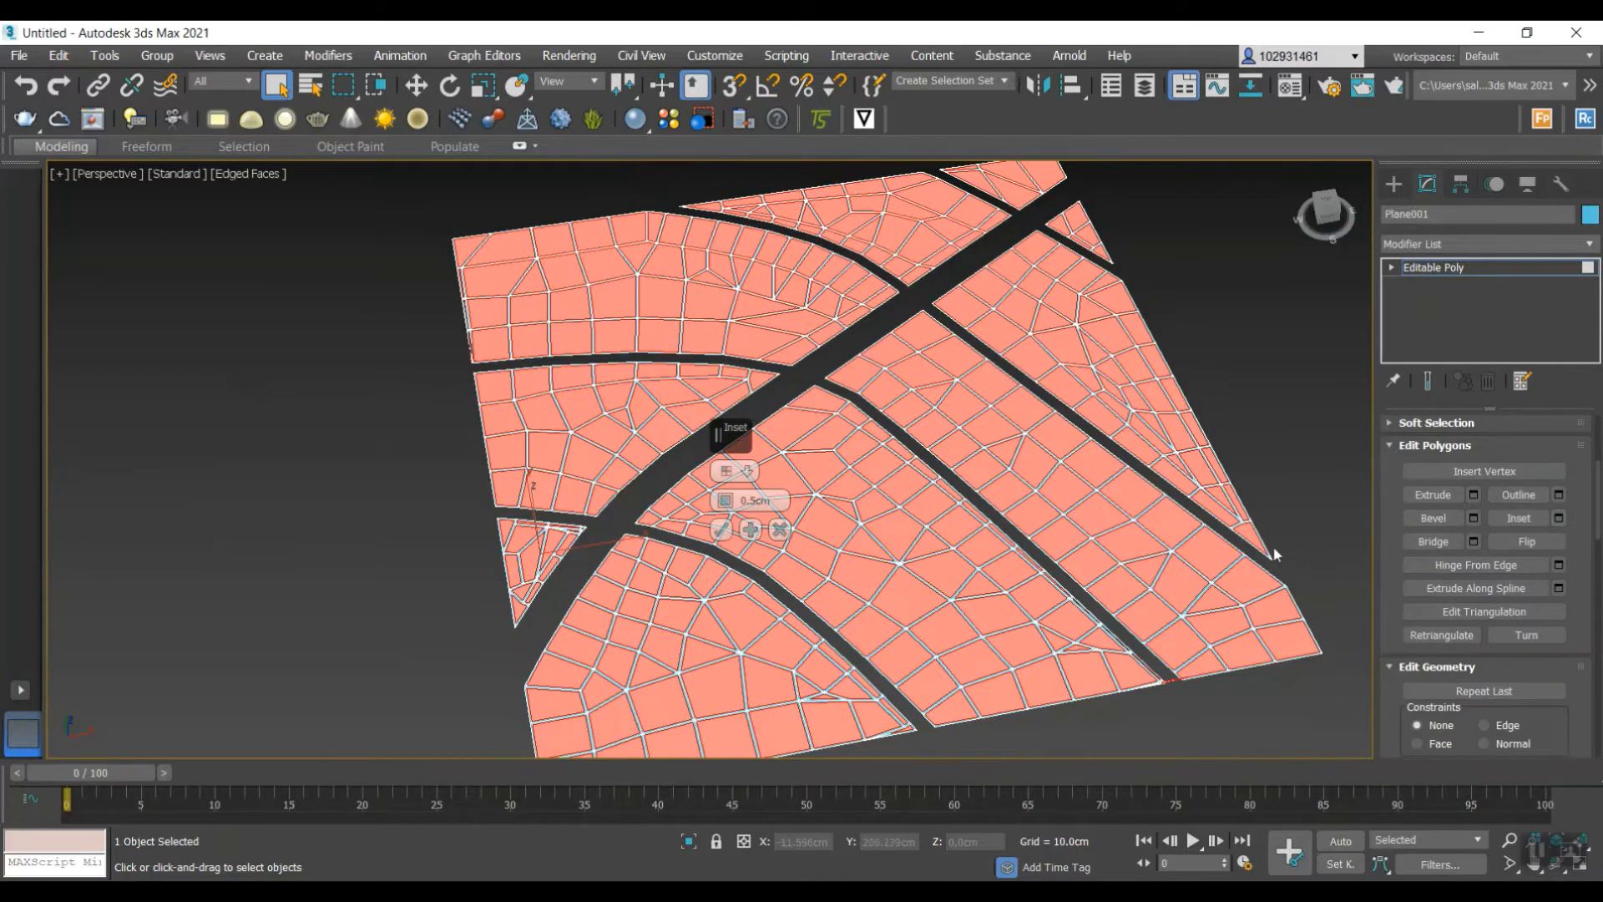
pyautogui.scroll(6, 1149, 693)
pyautogui.scroll(-4, 1113, 643)
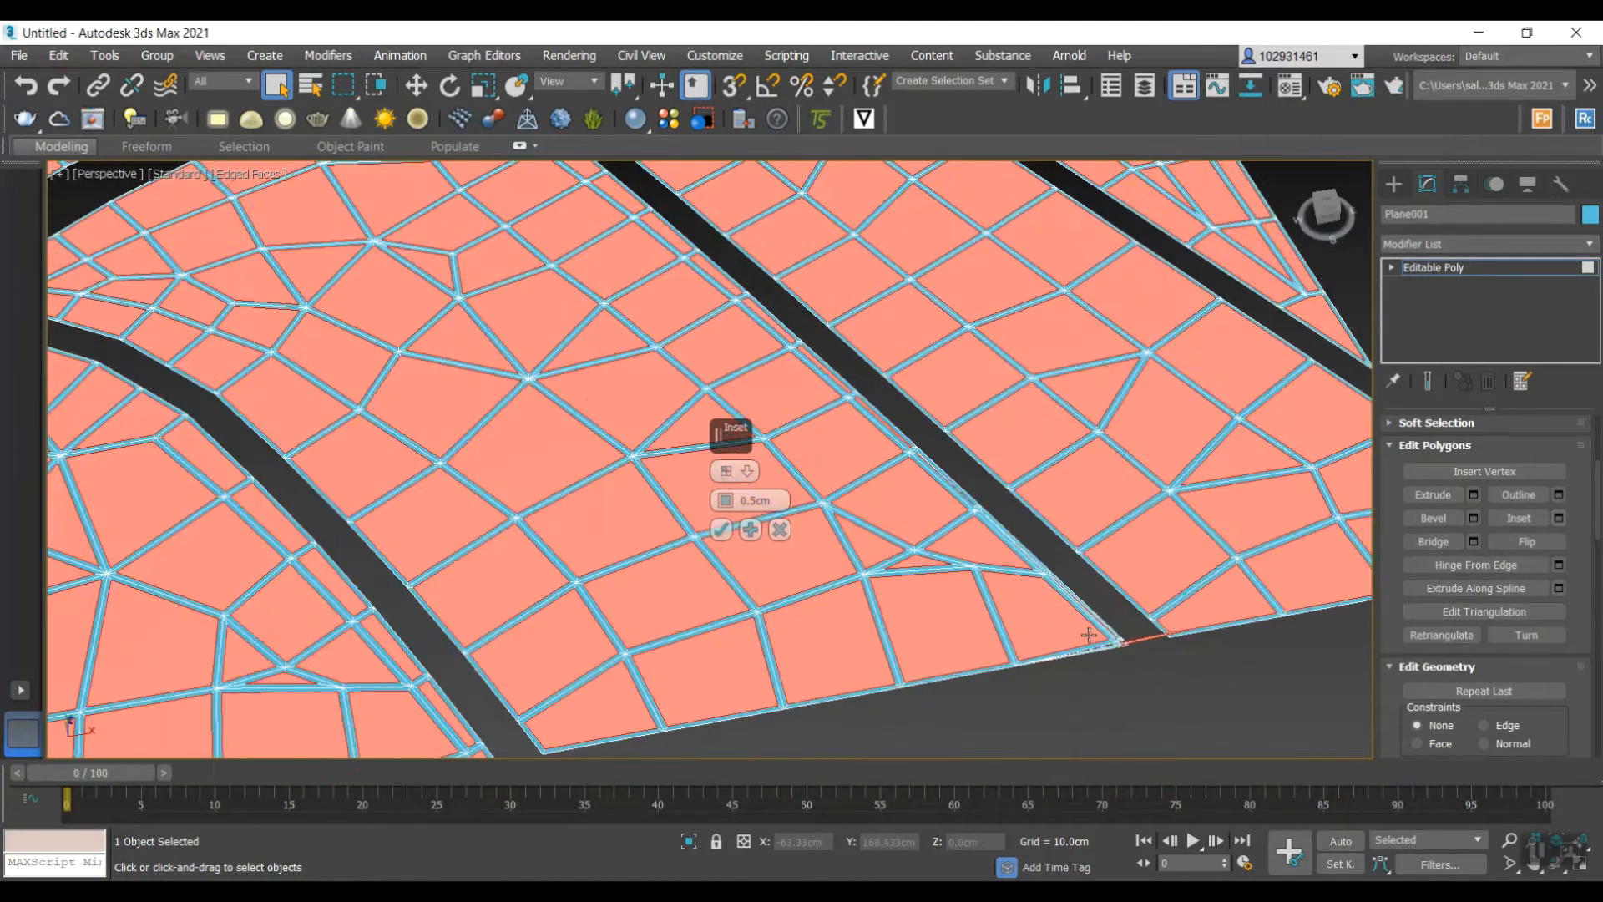
pyautogui.scroll(6, 1094, 639)
pyautogui.scroll(-3, 1160, 649)
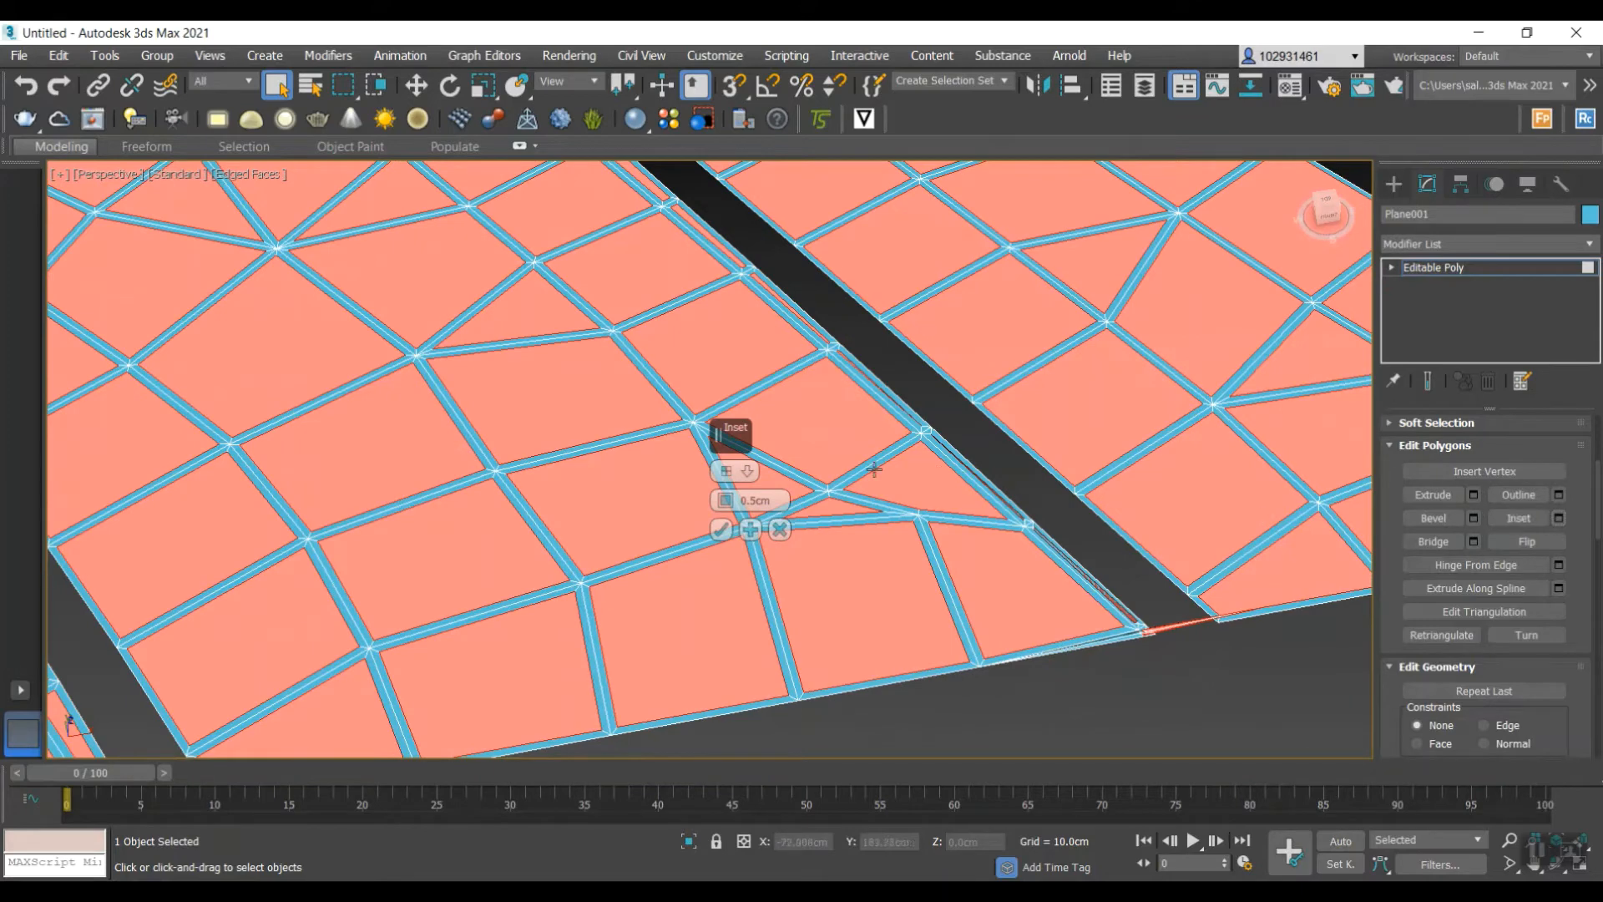
# - Try inset amounts of 0 and 0.1 cm on the selected polygons and check the resulting gaps
pyautogui.write('0')
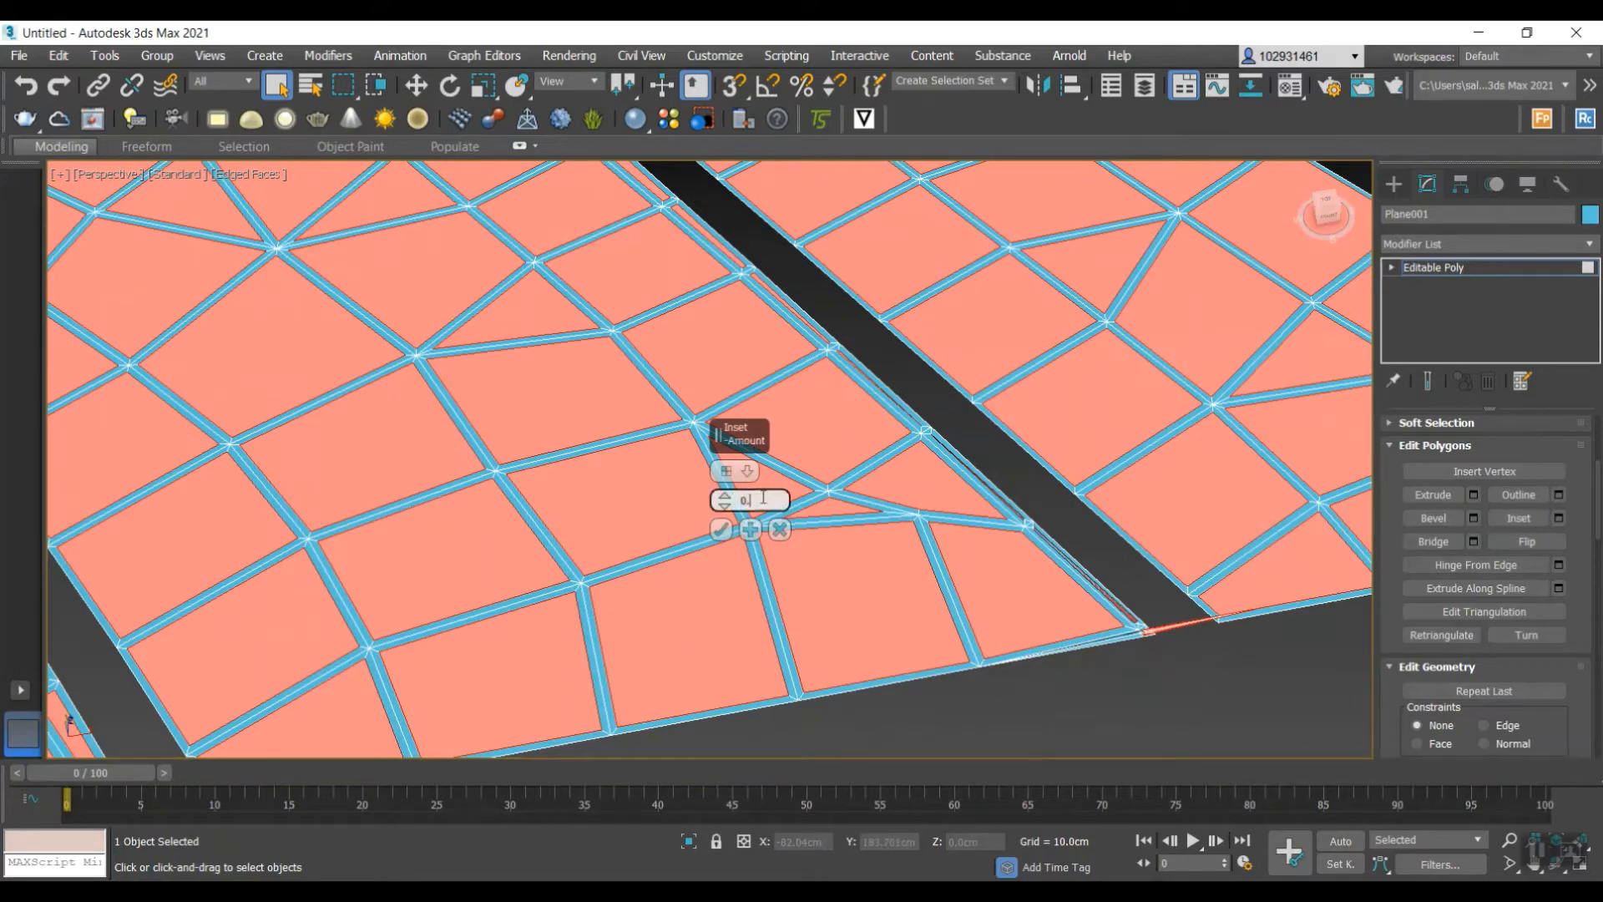
pyautogui.press('Return')
pyautogui.write('0.')
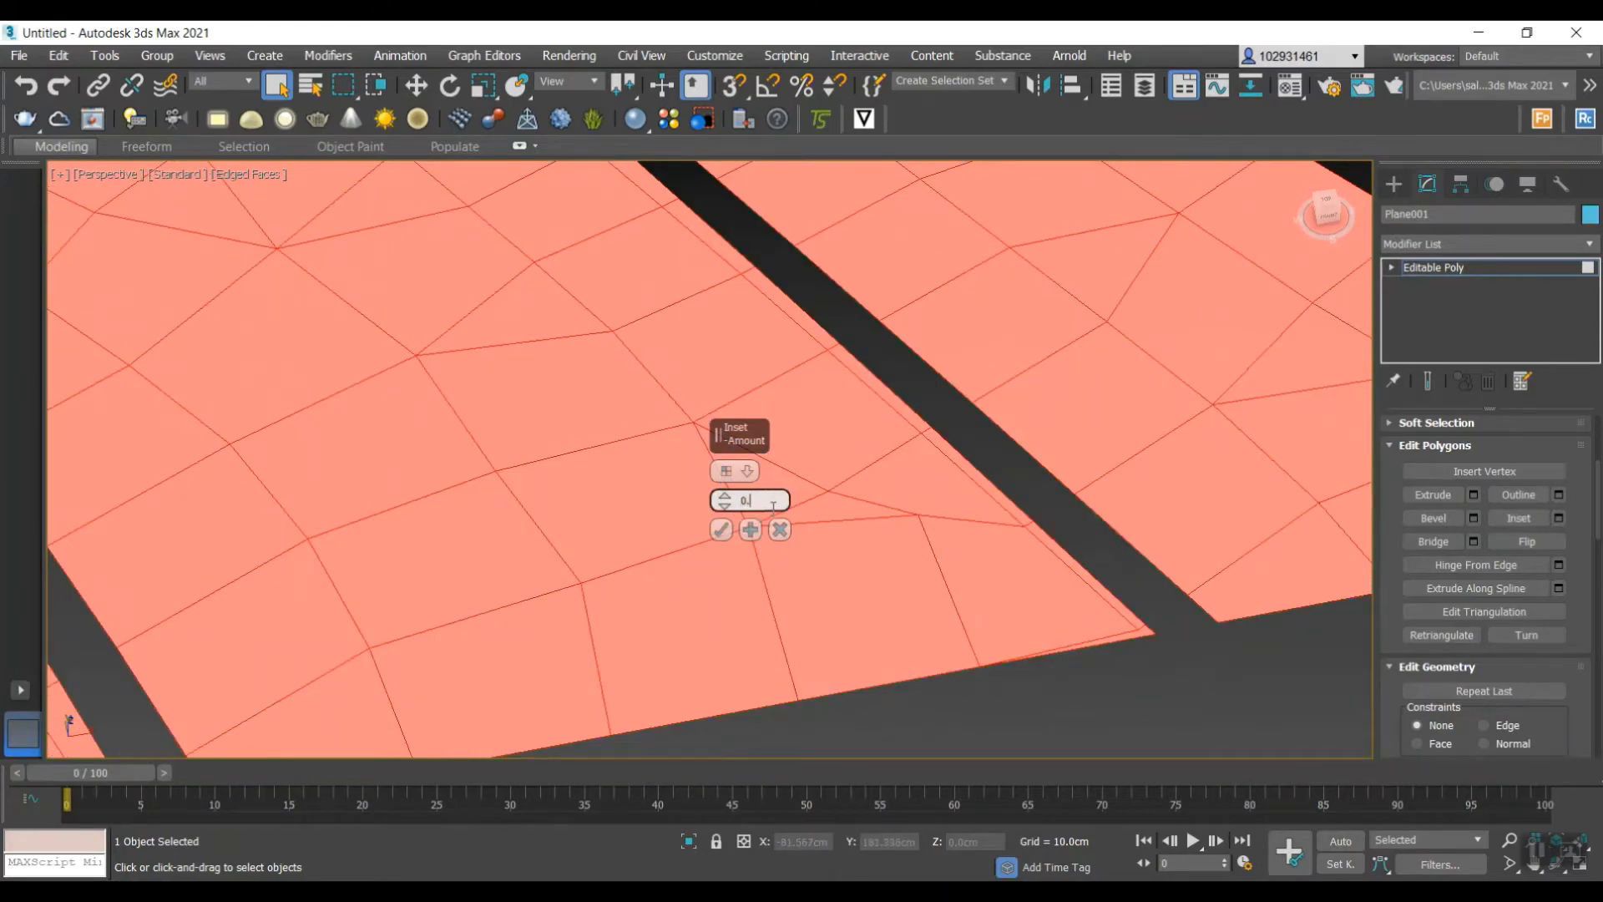
pyautogui.write('1')
pyautogui.press('Return')
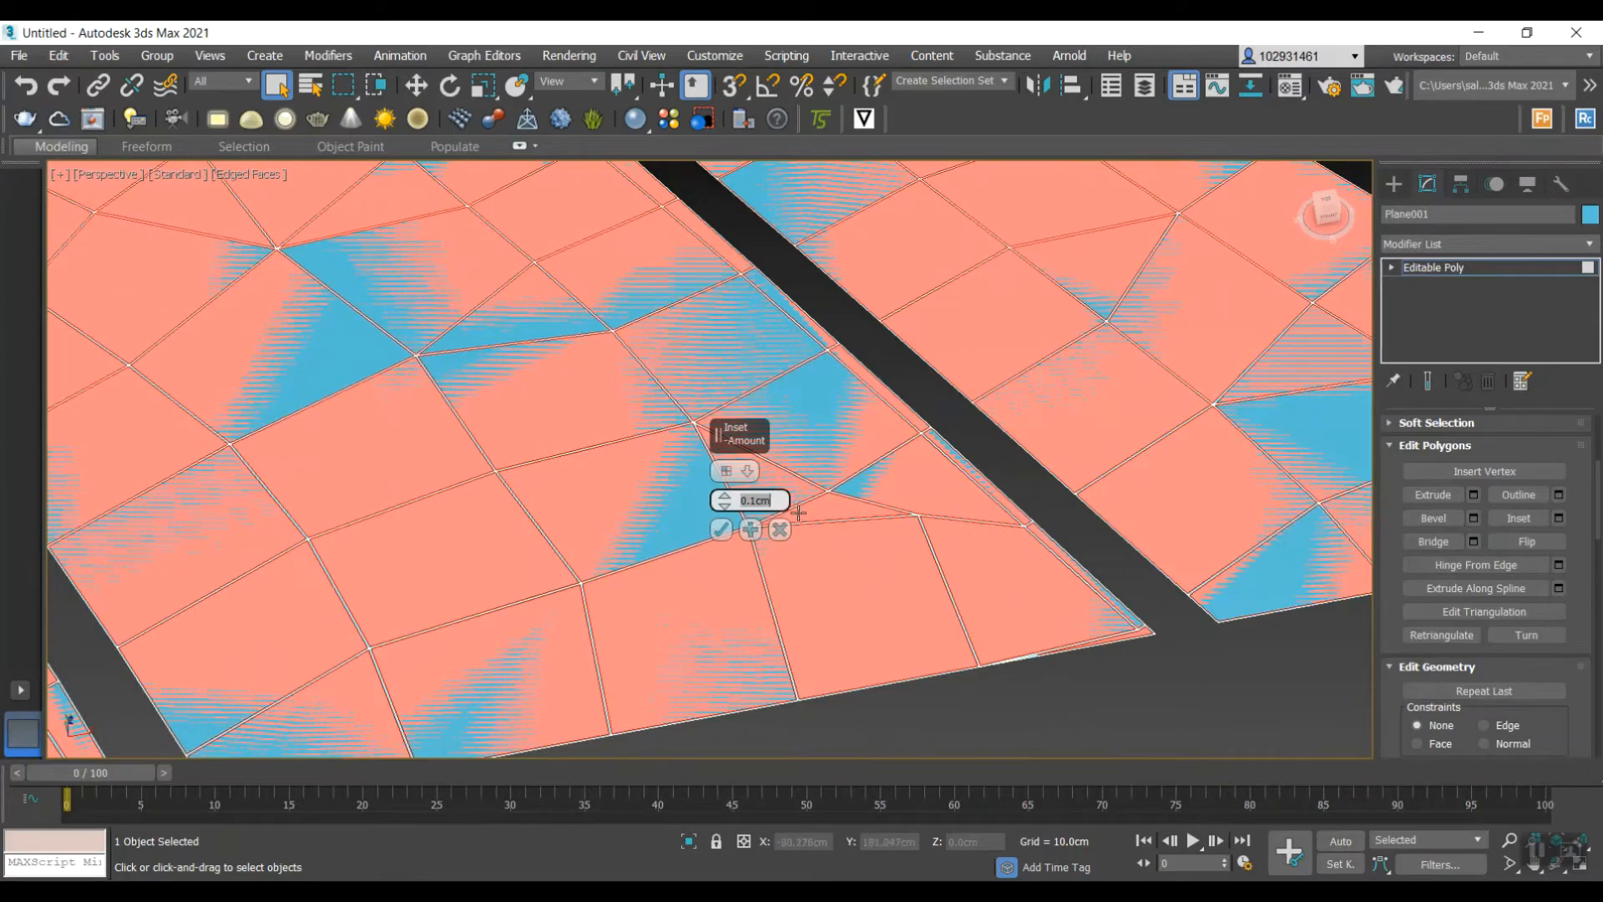
pyautogui.scroll(-5, 1012, 536)
pyautogui.moveTo(1137, 621); pyautogui.dragTo(1121, 557, button='middle')
pyautogui.scroll(-5, 1119, 560)
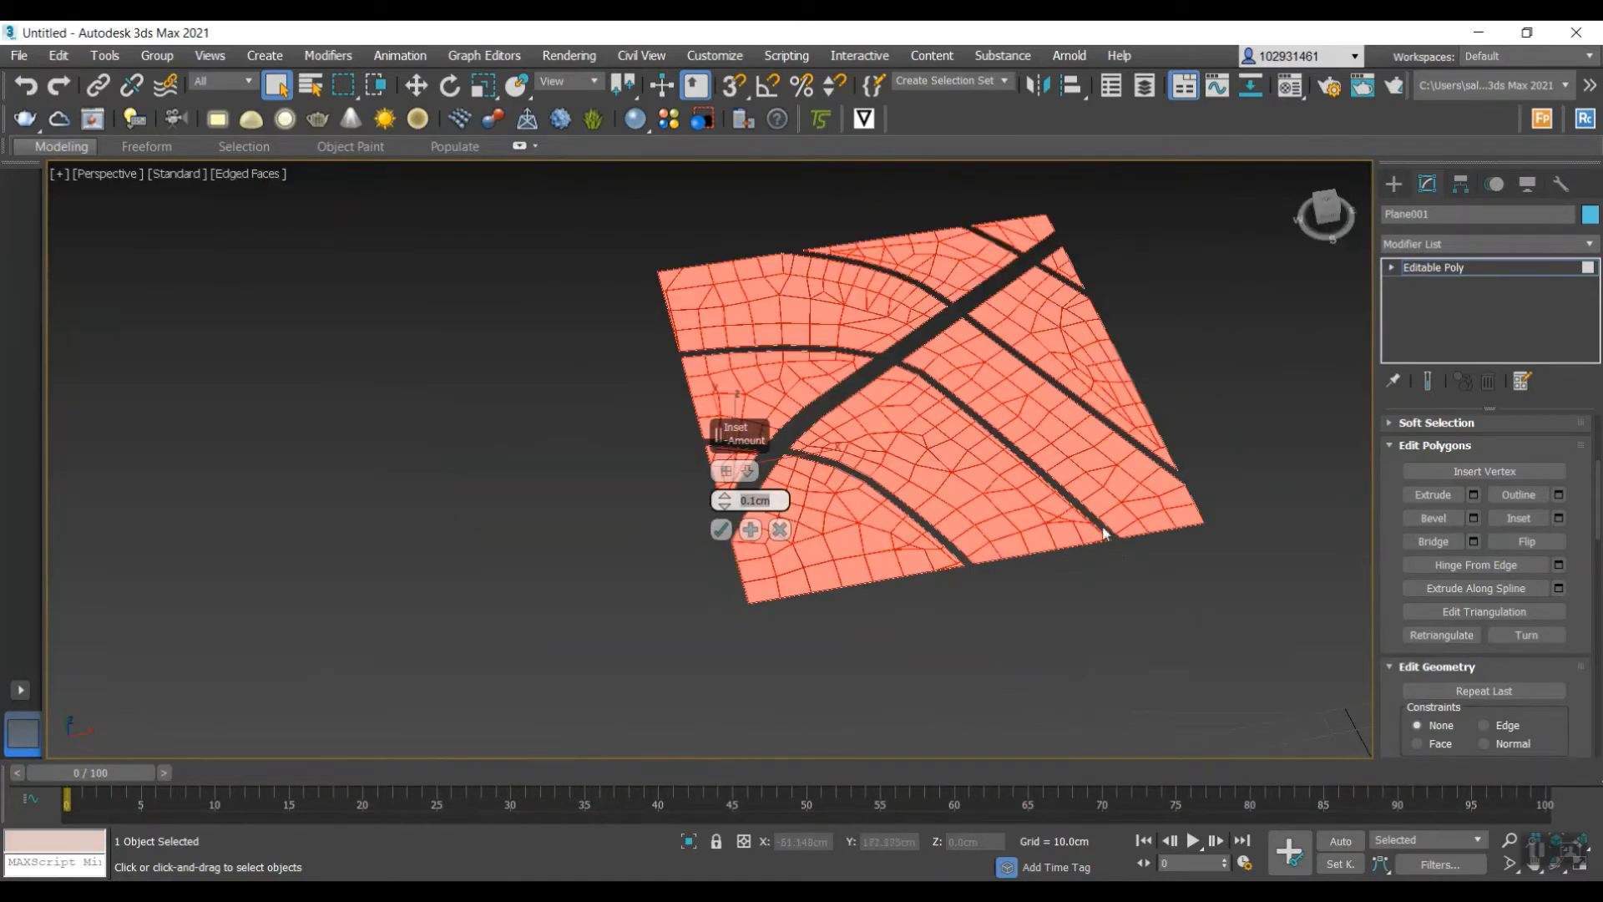
pyautogui.scroll(8, 1109, 465)
# - Set the inset amount to 0.2 cm, check the sharp corner faces, and apply the inset
pyautogui.write('0.2')
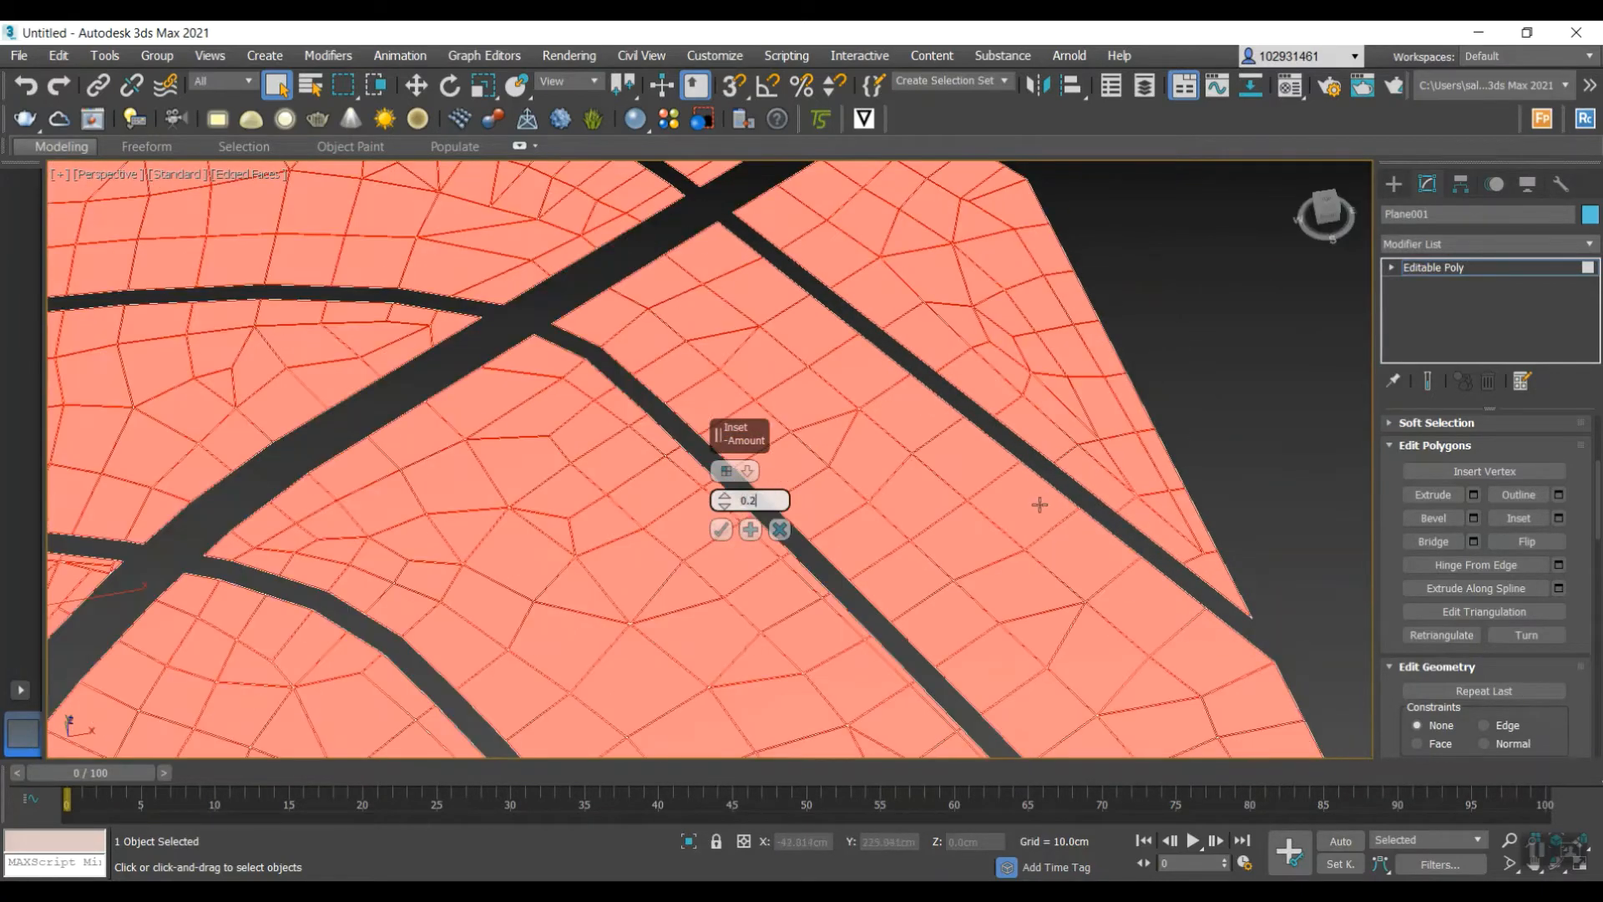
pyautogui.press('Return')
pyautogui.scroll(-5, 1204, 409)
pyautogui.scroll(8, 1319, 616)
pyautogui.scroll(-5, 948, 437)
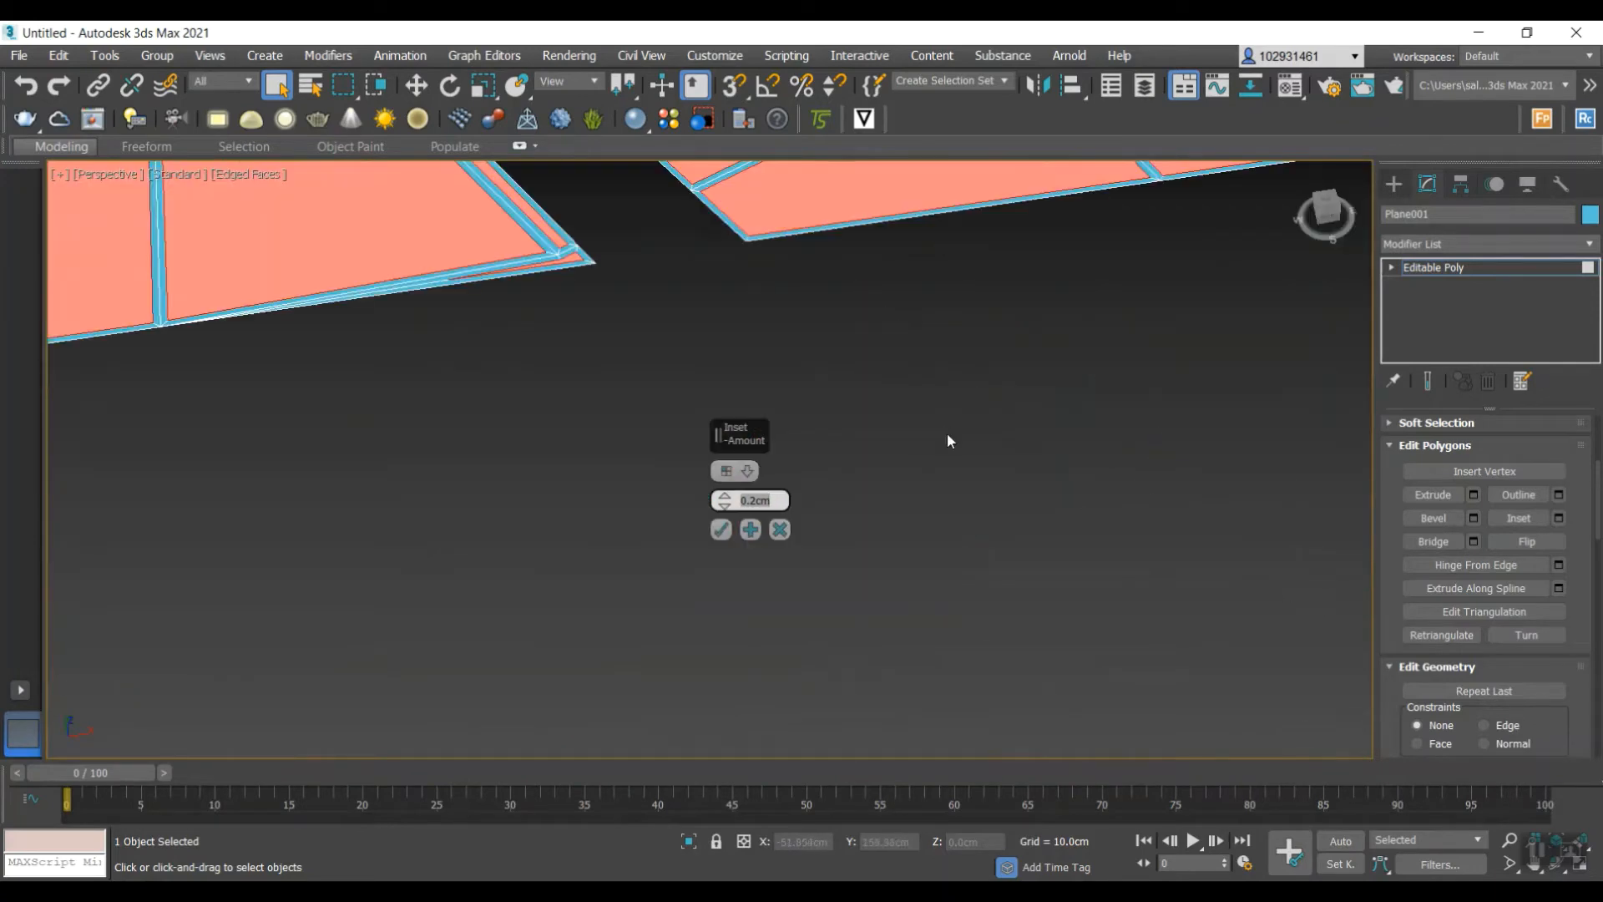
pyautogui.scroll(3, 844, 372)
pyautogui.scroll(-2, 798, 394)
pyautogui.scroll(5, 797, 395)
pyautogui.scroll(3, 798, 395)
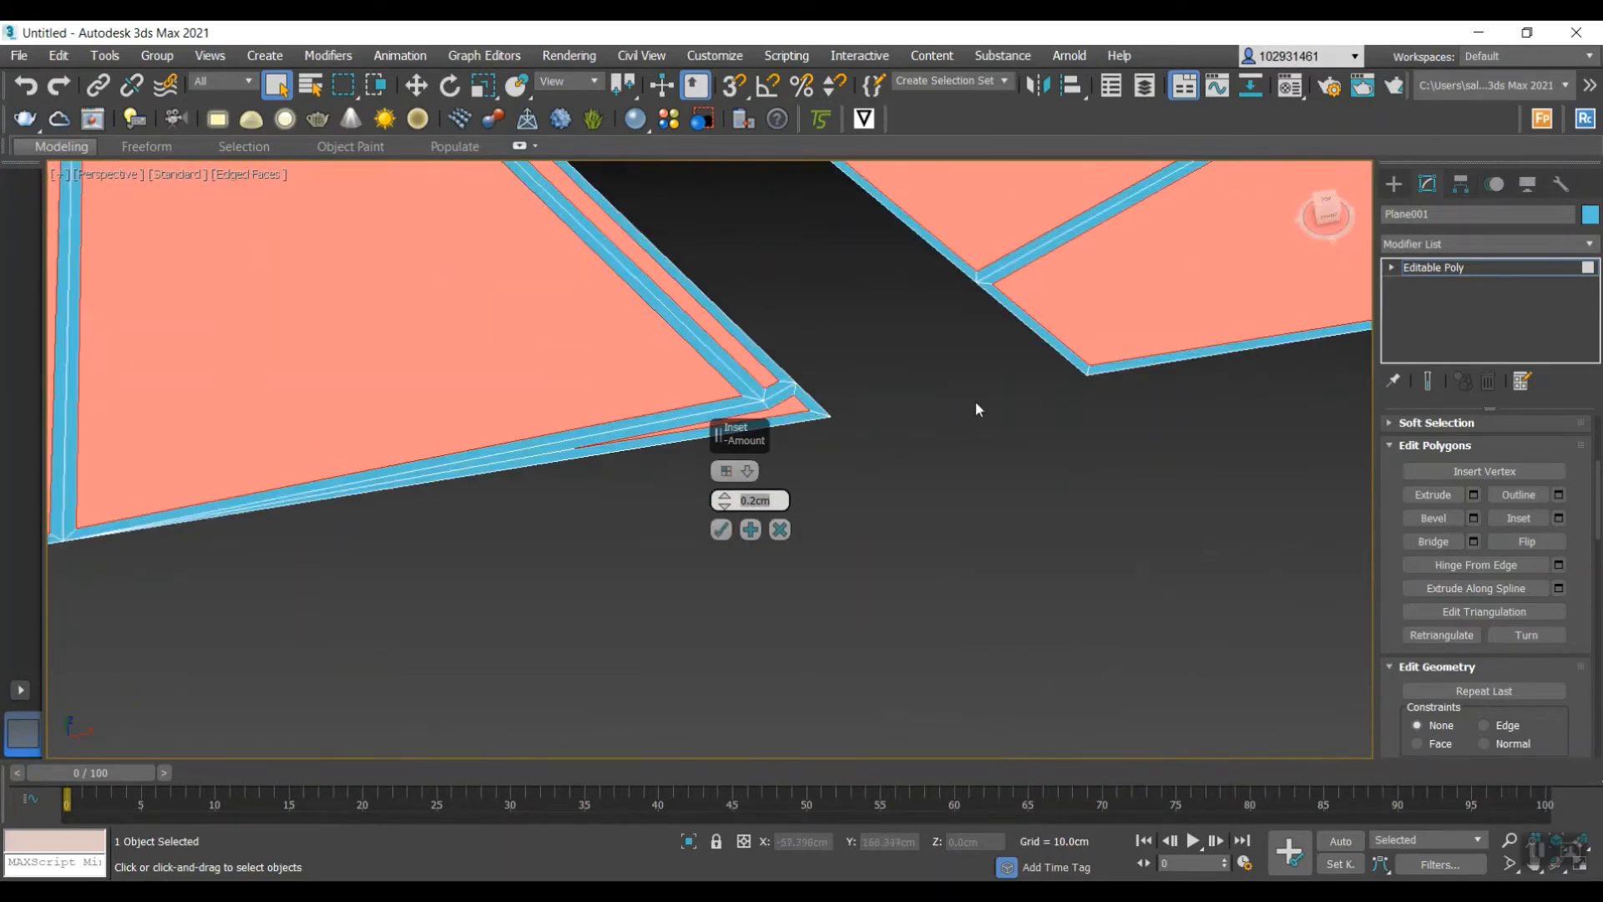
pyautogui.click(720, 530)
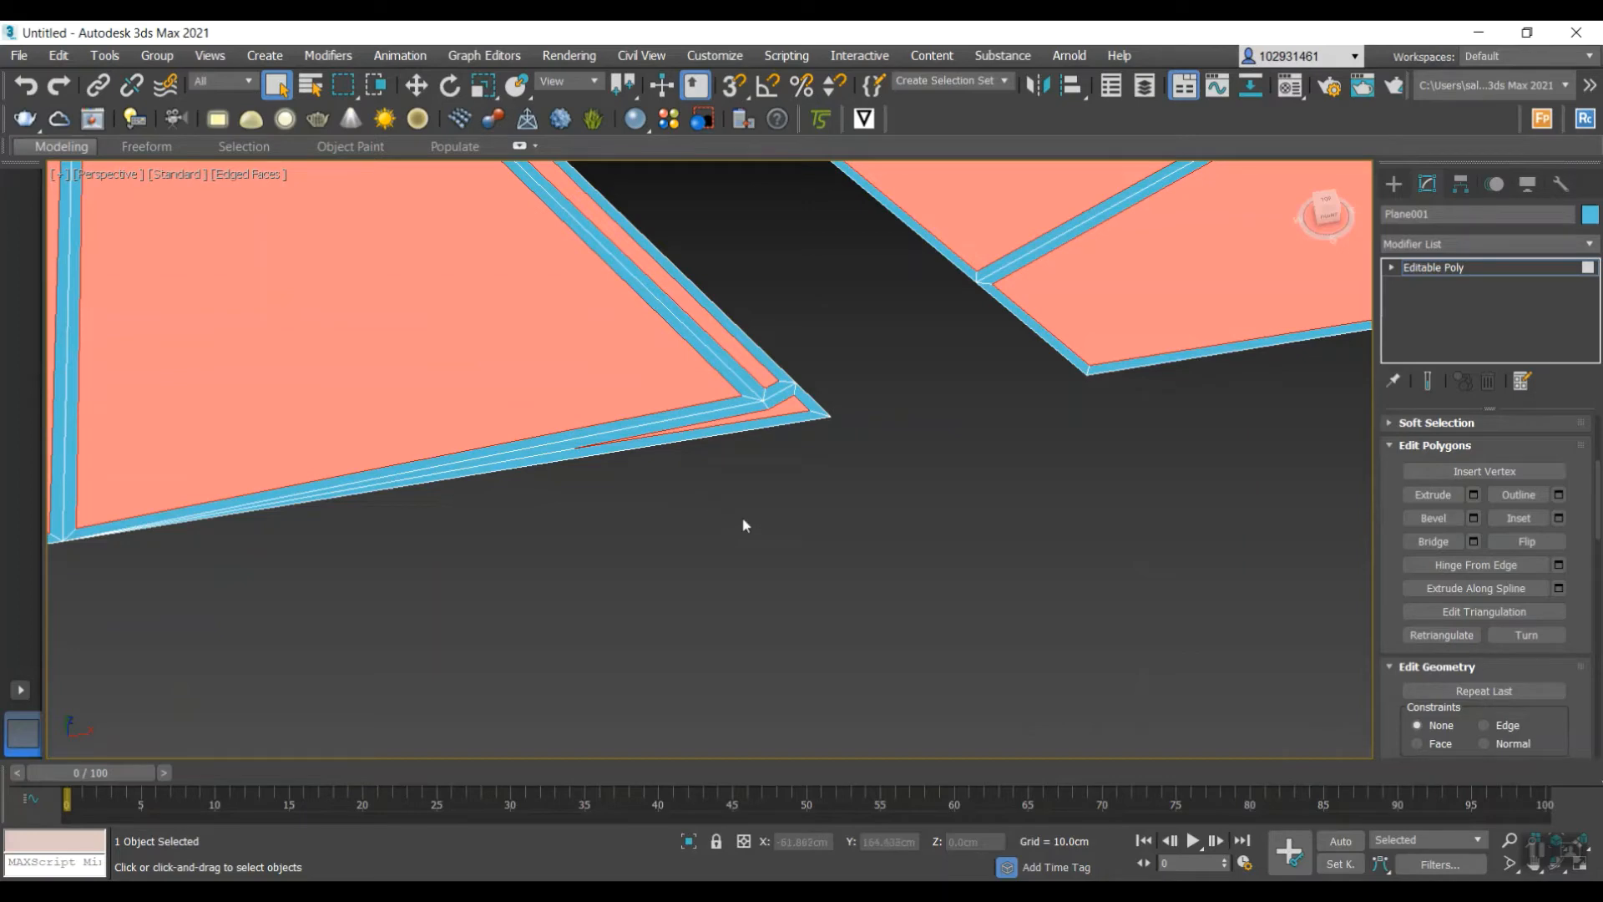
# - Apply the Greeble modifier to the inset polygons
pyautogui.scroll(-5, 894, 429)
pyautogui.scroll(3, 816, 359)
pyautogui.scroll(-5, 844, 393)
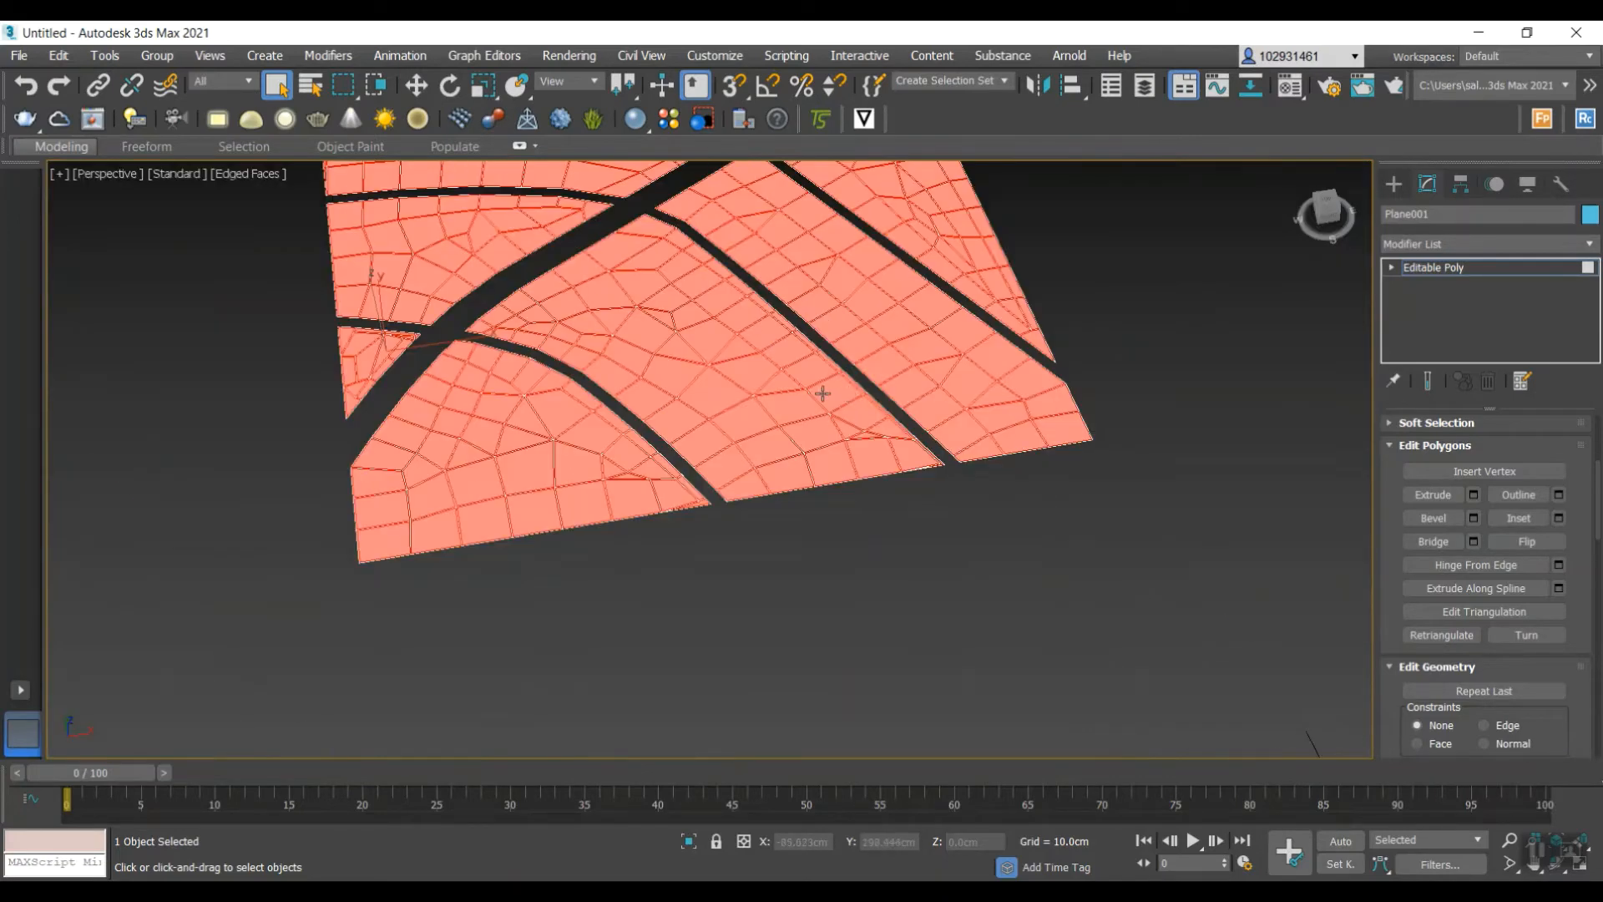
pyautogui.click(1411, 243)
pyautogui.scroll(5, 980, 409)
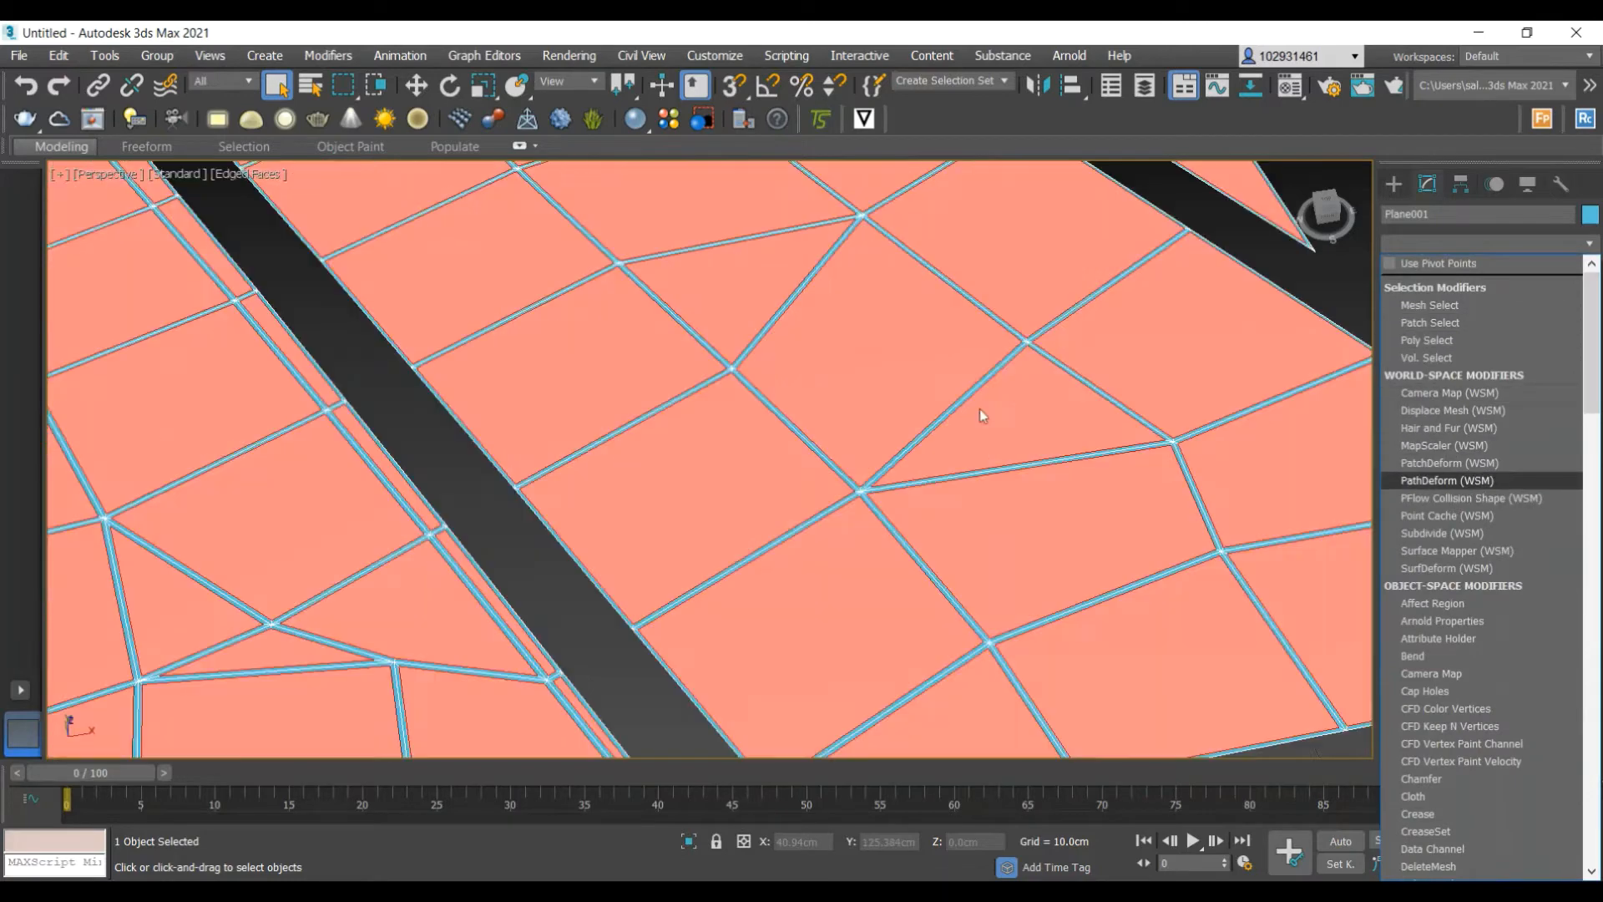
pyautogui.scroll(-5, 1441, 418)
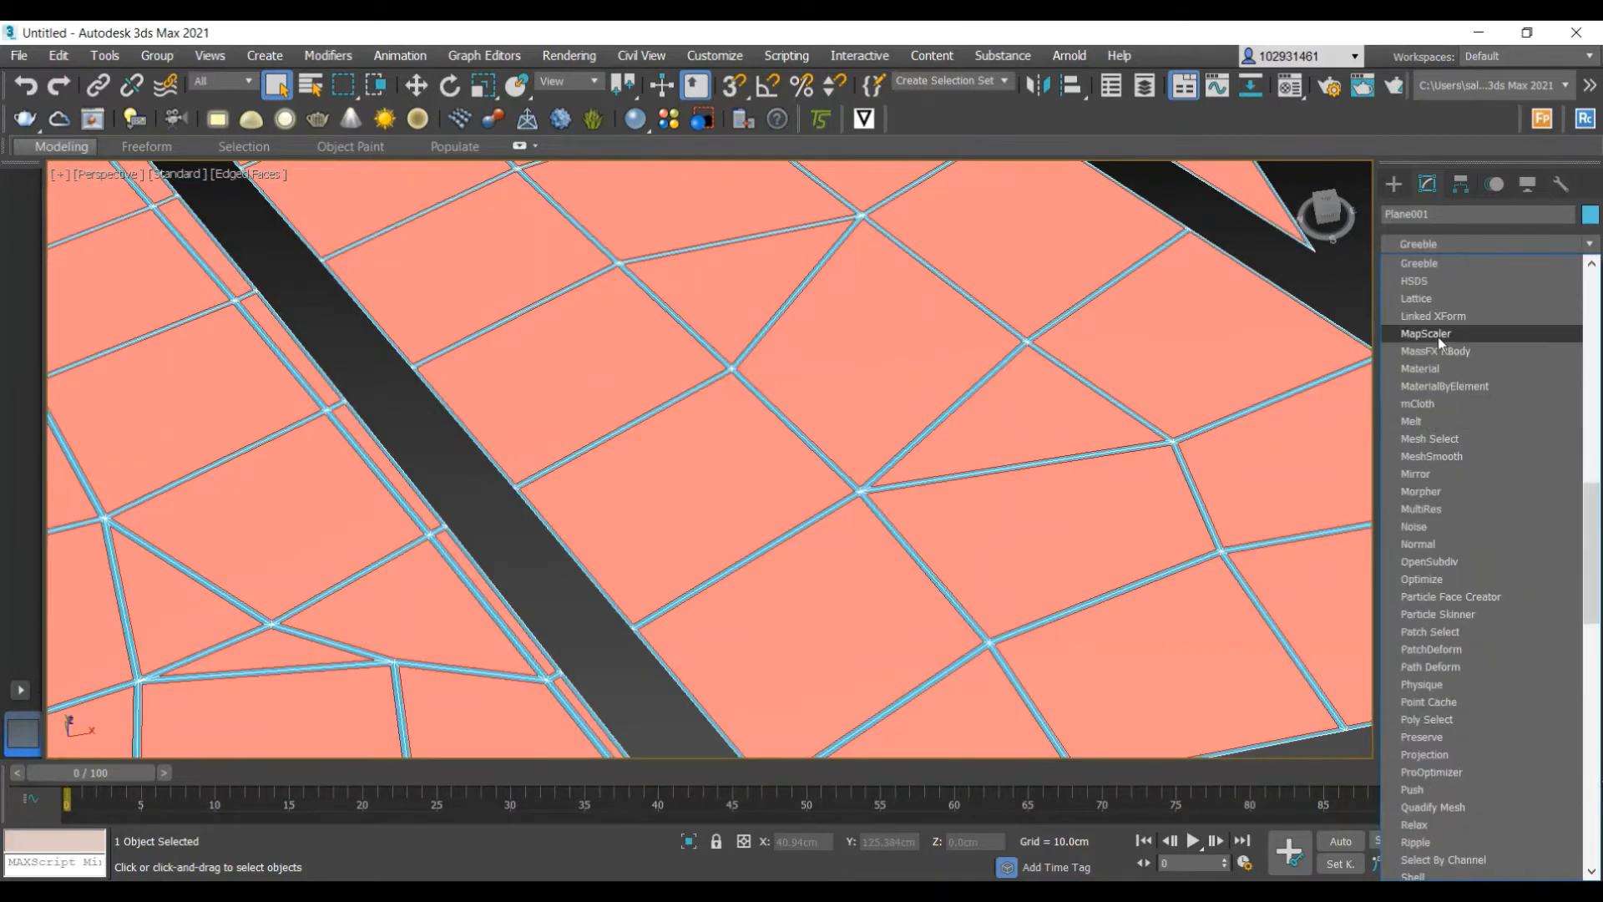
pyautogui.click(1428, 254)
# - Set the Greeble panels' minimum height to 4 cm and maximum height to 30 cm
pyautogui.scroll(-5, 1350, 386)
pyautogui.scroll(4, 1088, 478)
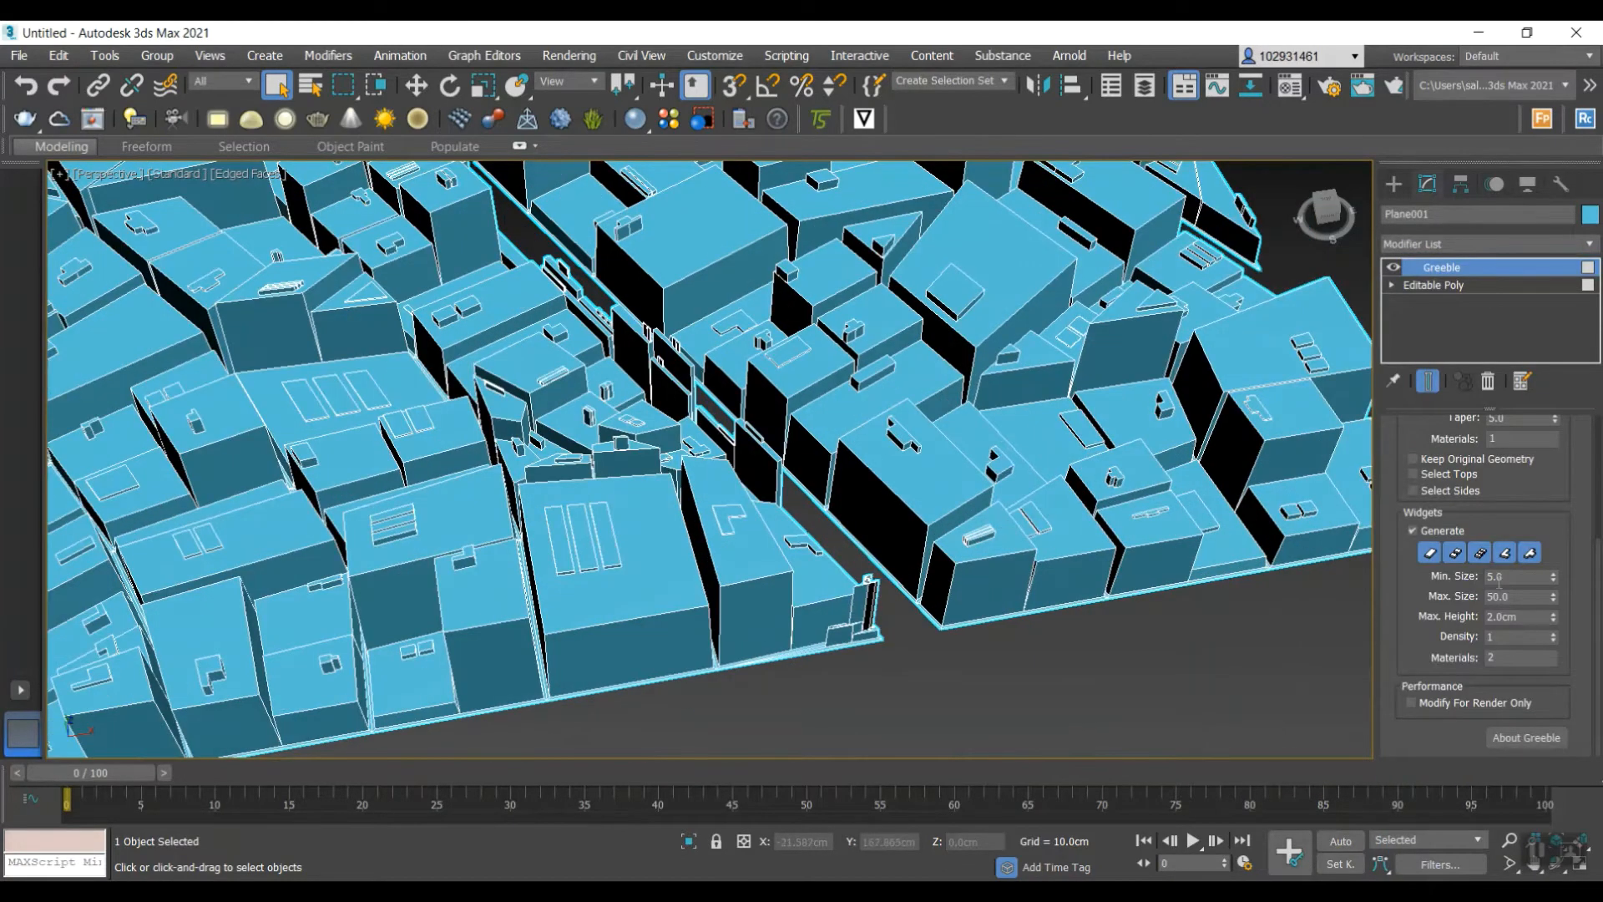
pyautogui.scroll(3, 1500, 582)
pyautogui.click(1511, 453)
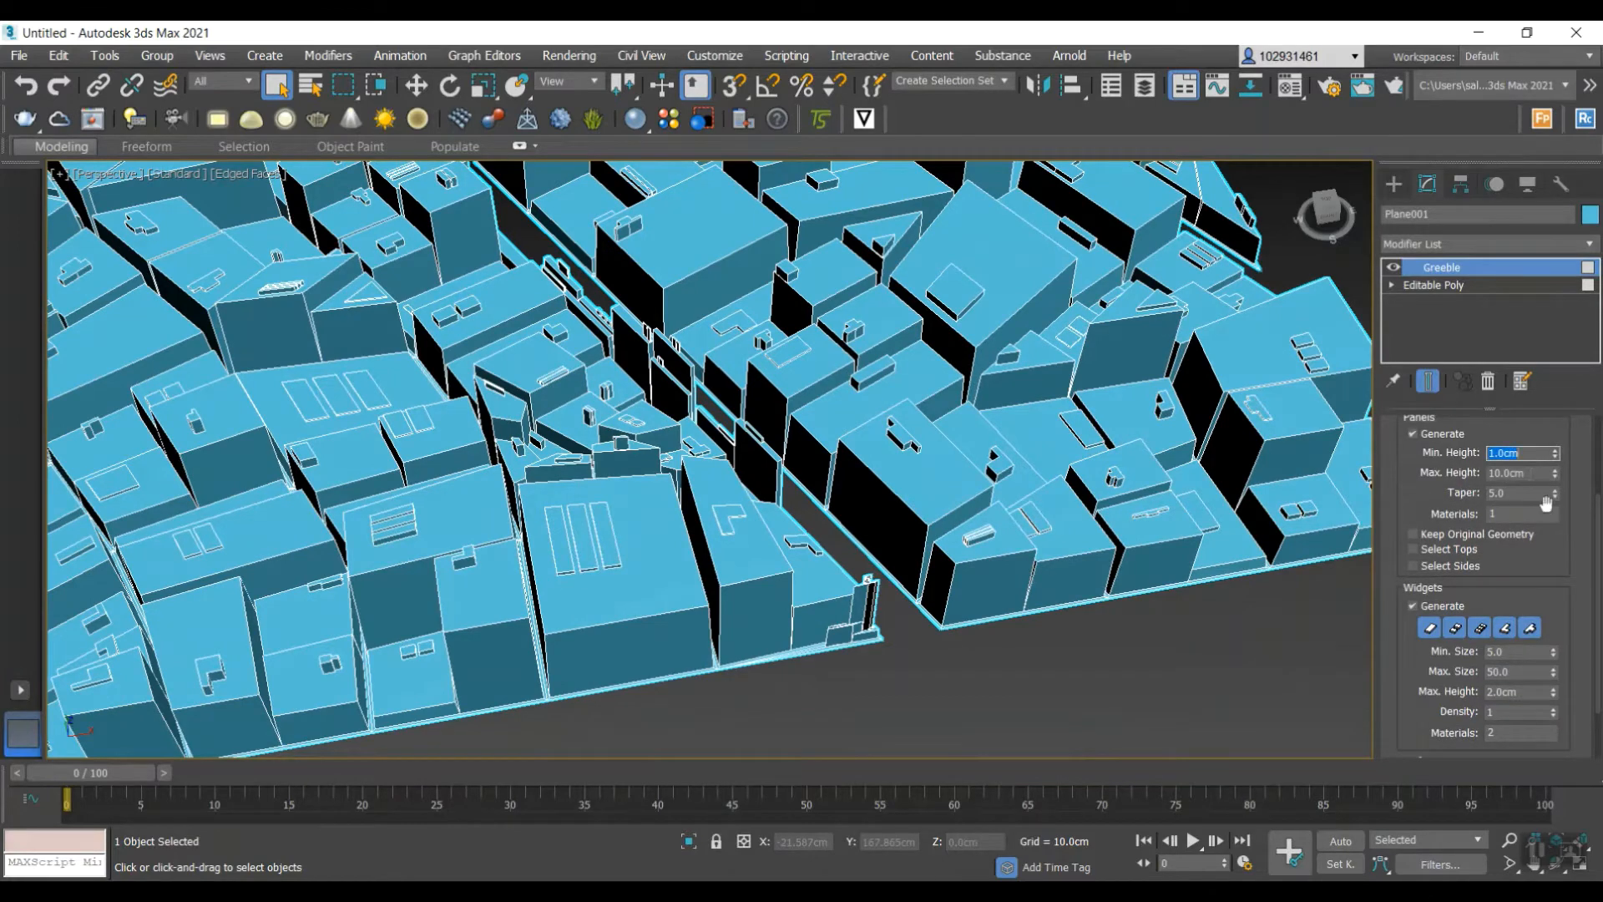
pyautogui.write('4')
pyautogui.press('Return')
pyautogui.press('Tab')
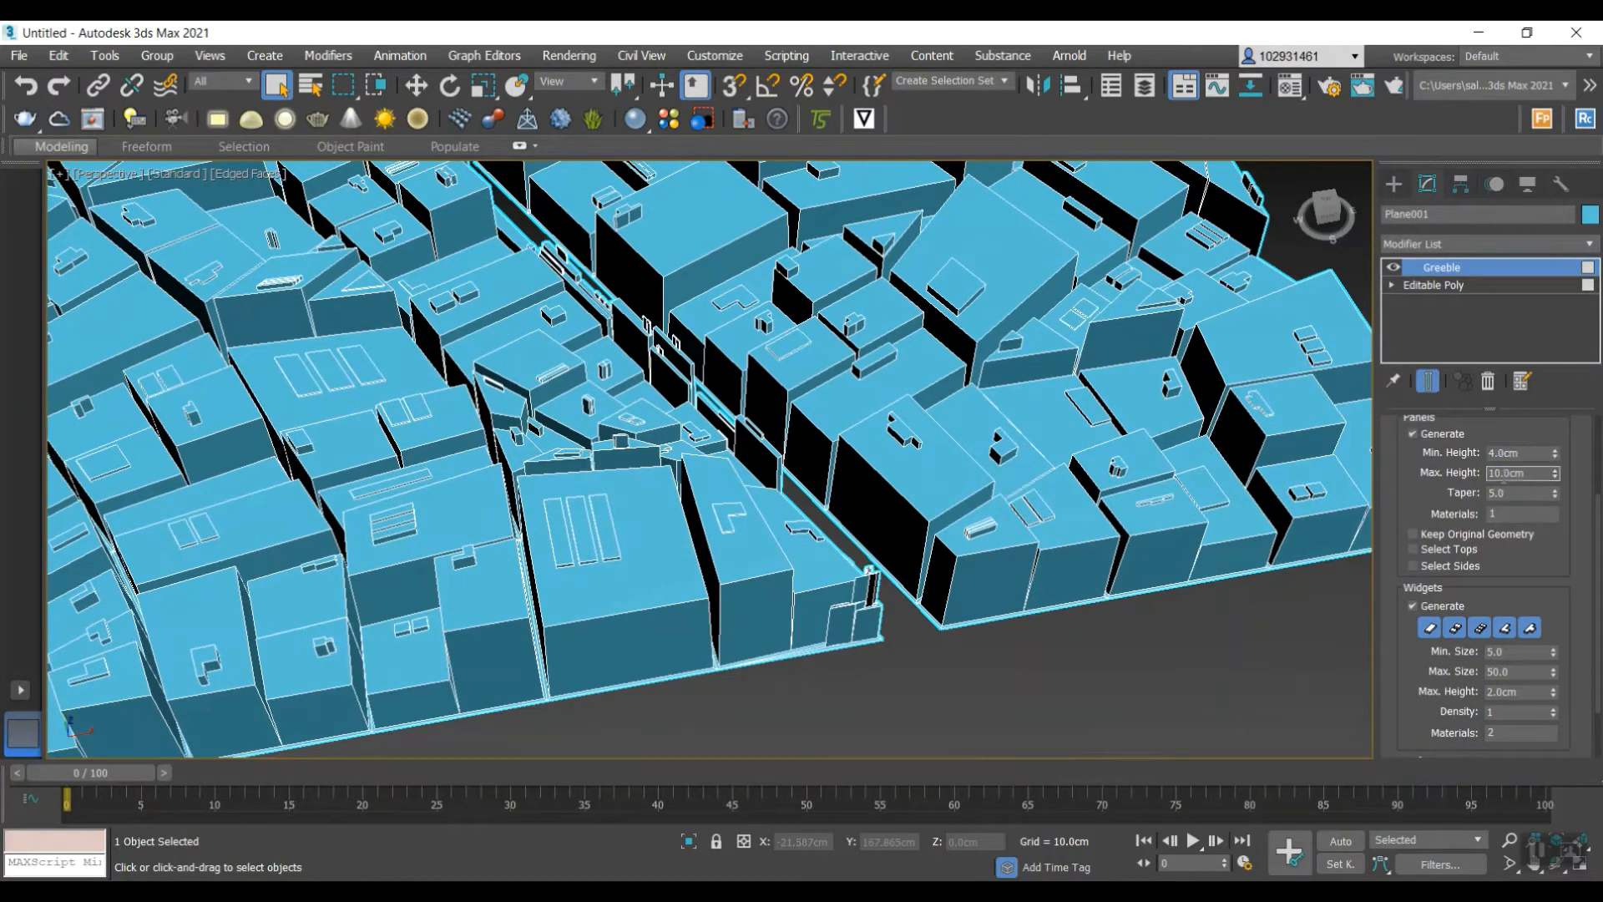
pyautogui.press('Return')
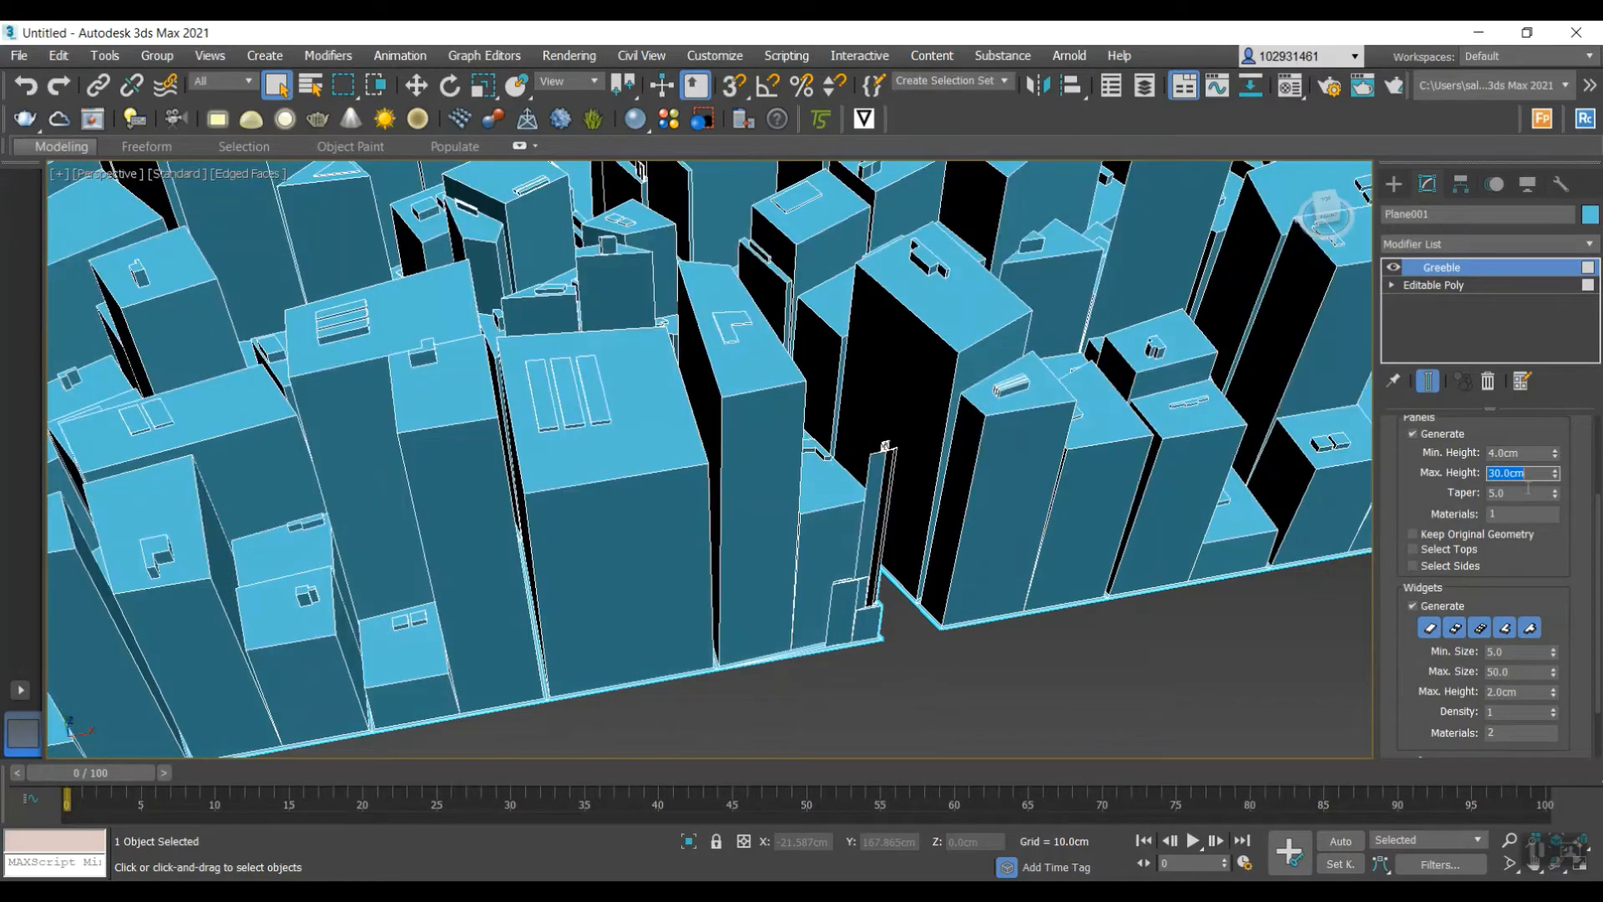
pyautogui.press('Tab')
# - Set the Greeble panels' taper to 0 and inspect the building blocks from a lower angle
pyautogui.scroll(-4, 1011, 500)
pyautogui.keyDown('alt'); pyautogui.moveTo(1105, 602); pyautogui.dragTo(1104, 585, button='middle'); pyautogui.keyUp('alt')
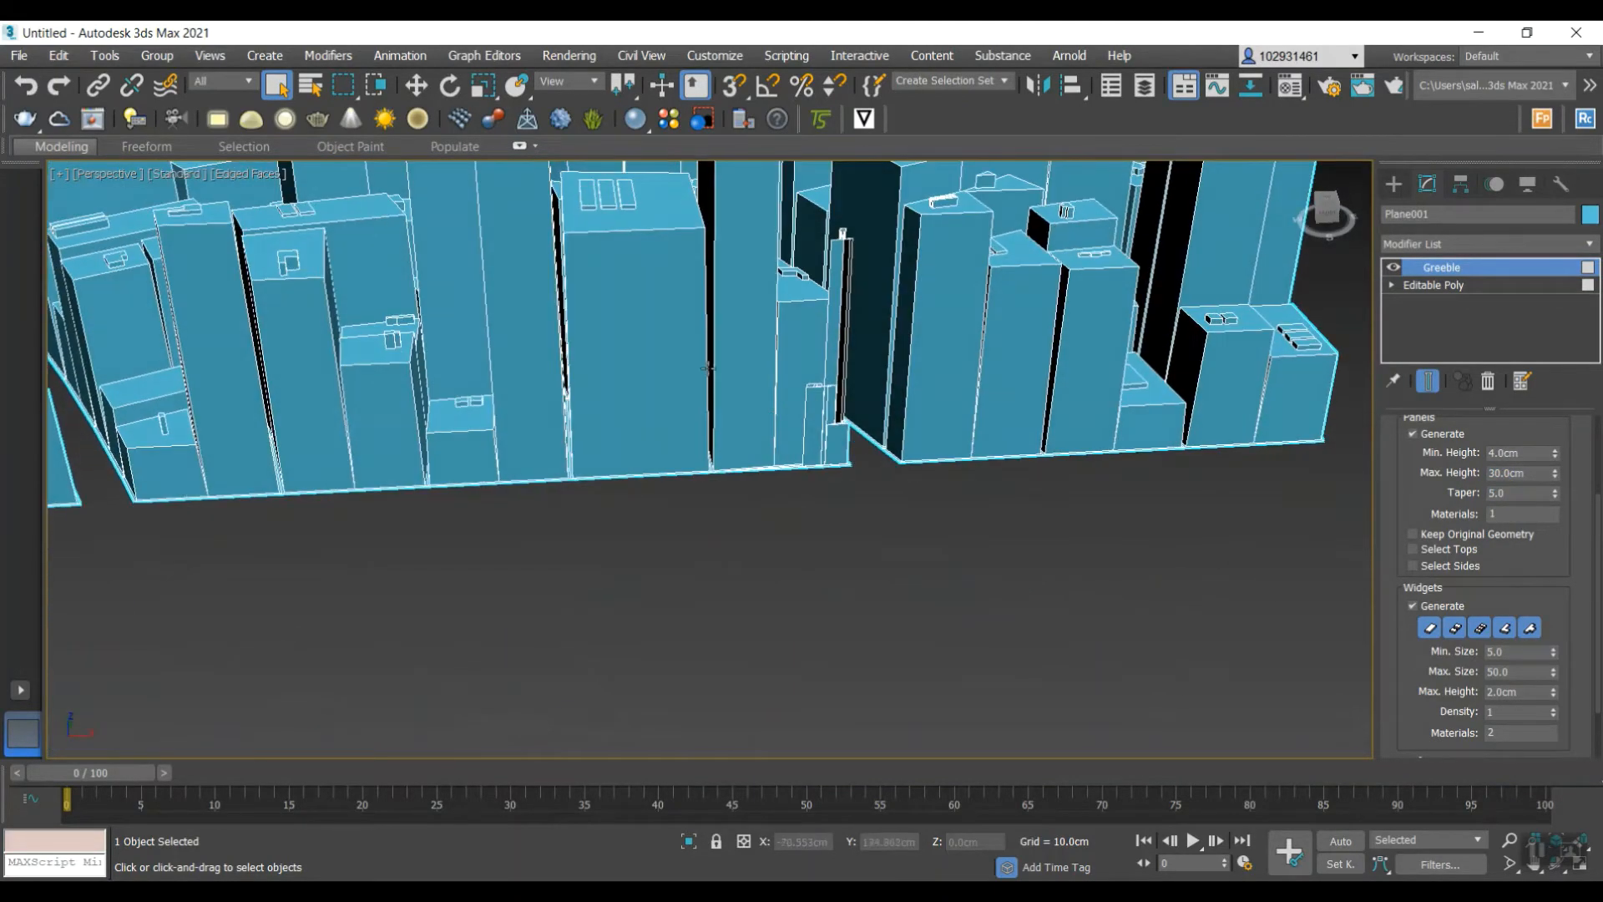
pyautogui.scroll(2, 735, 325)
pyautogui.scroll(-4, 737, 325)
pyautogui.scroll(2, 841, 254)
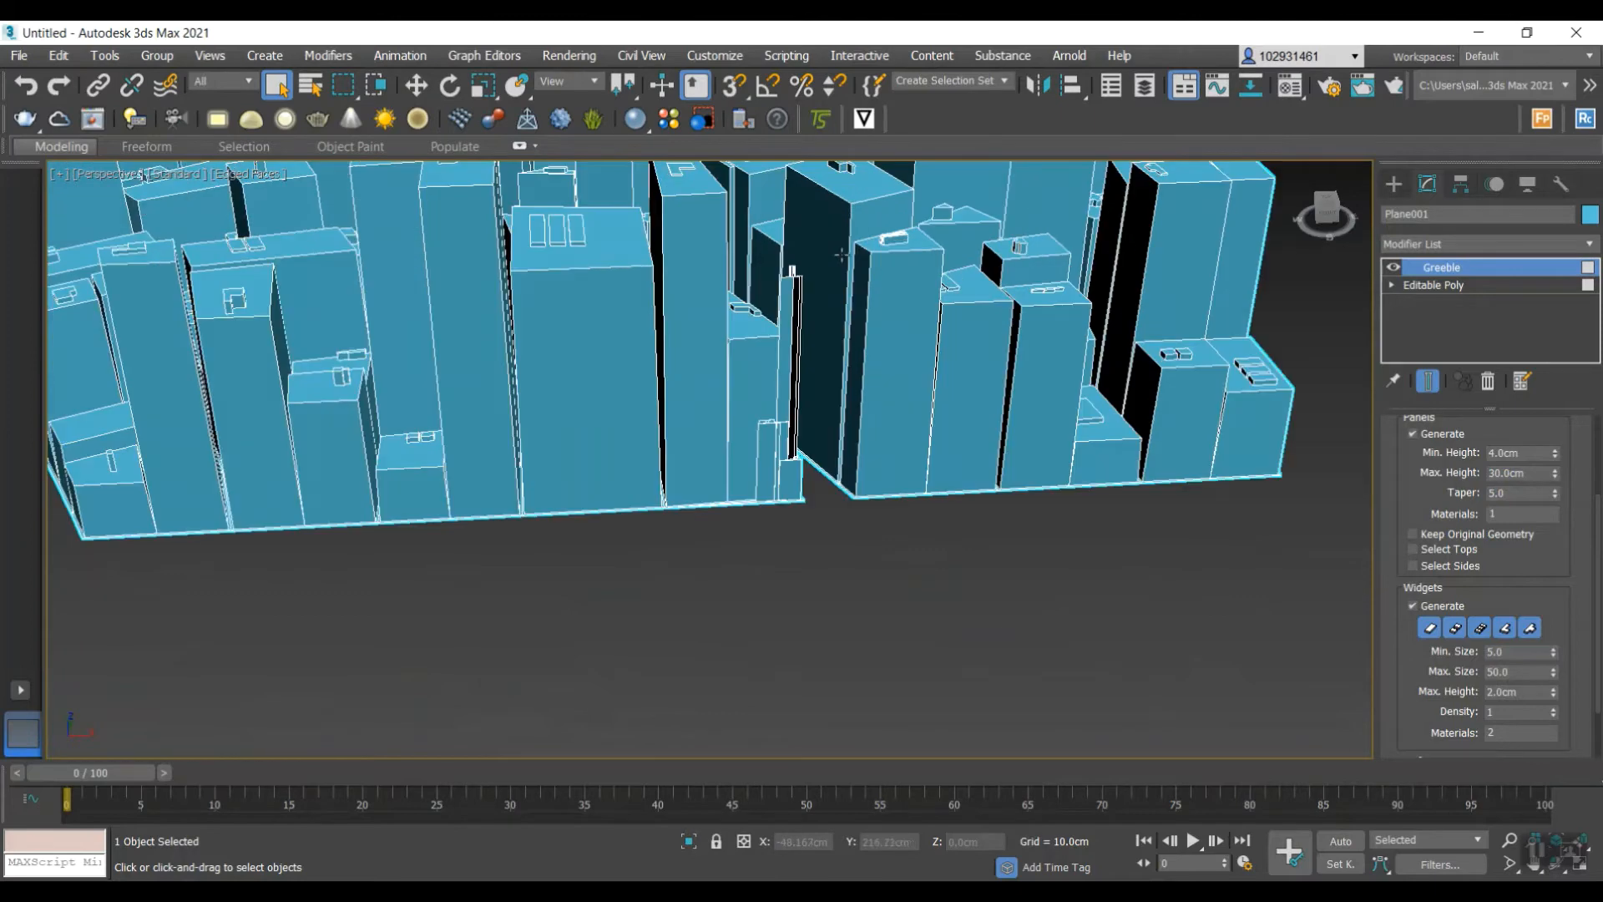
pyautogui.doubleClick(1506, 488)
pyautogui.write('0')
pyautogui.press('Return')
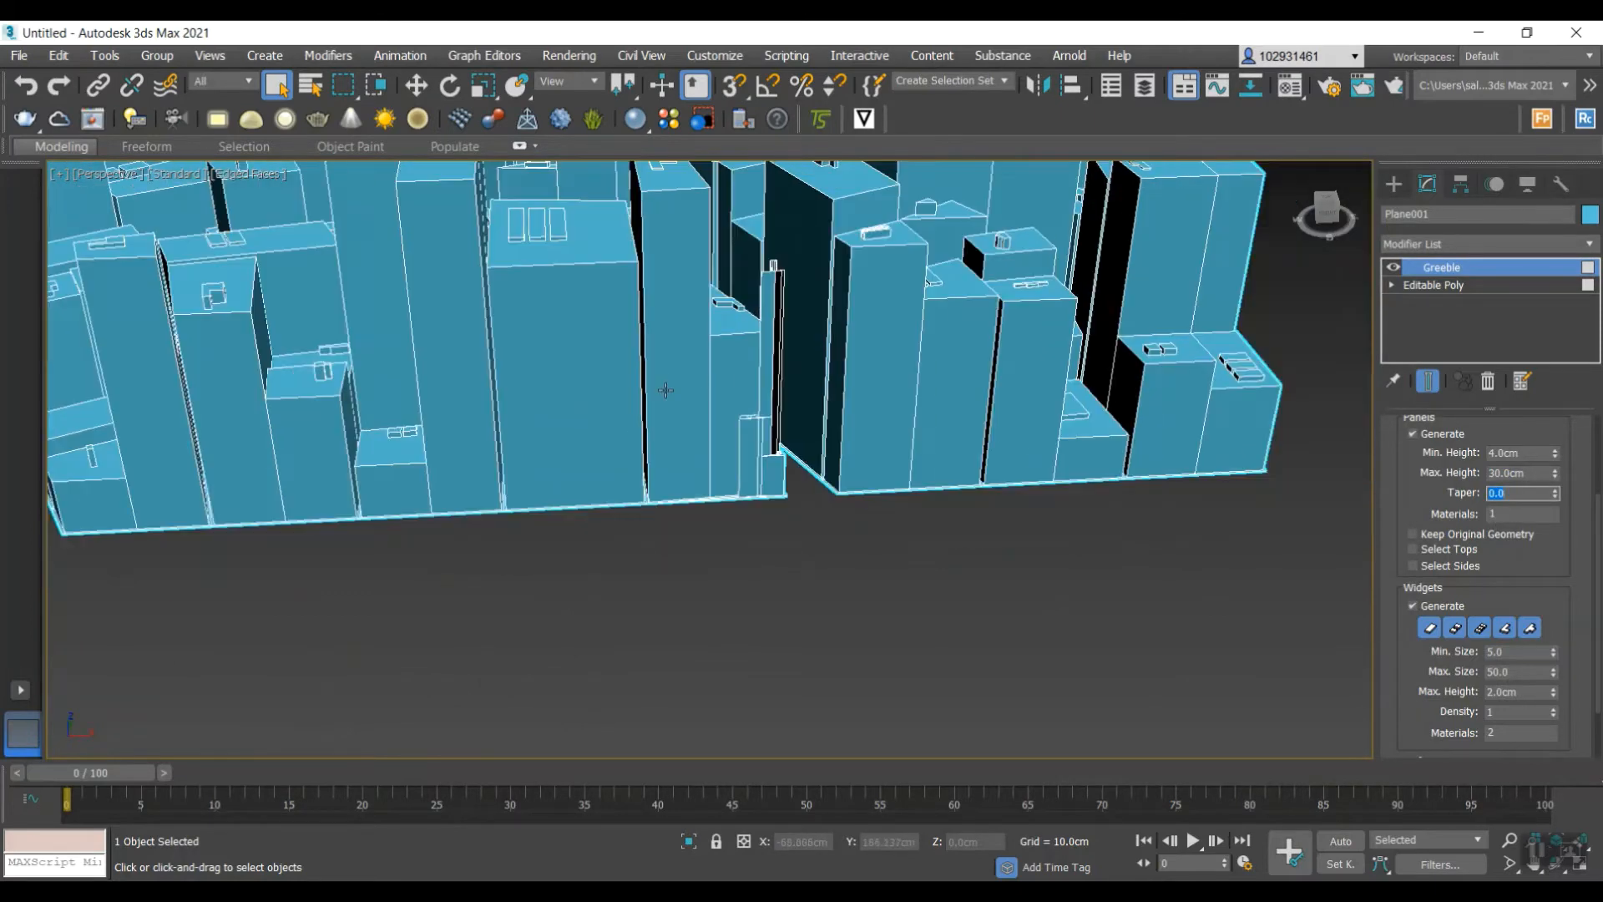
pyautogui.scroll(-2, 618, 401)
pyautogui.scroll(-2, 655, 279)
pyautogui.scroll(-2, 885, 440)
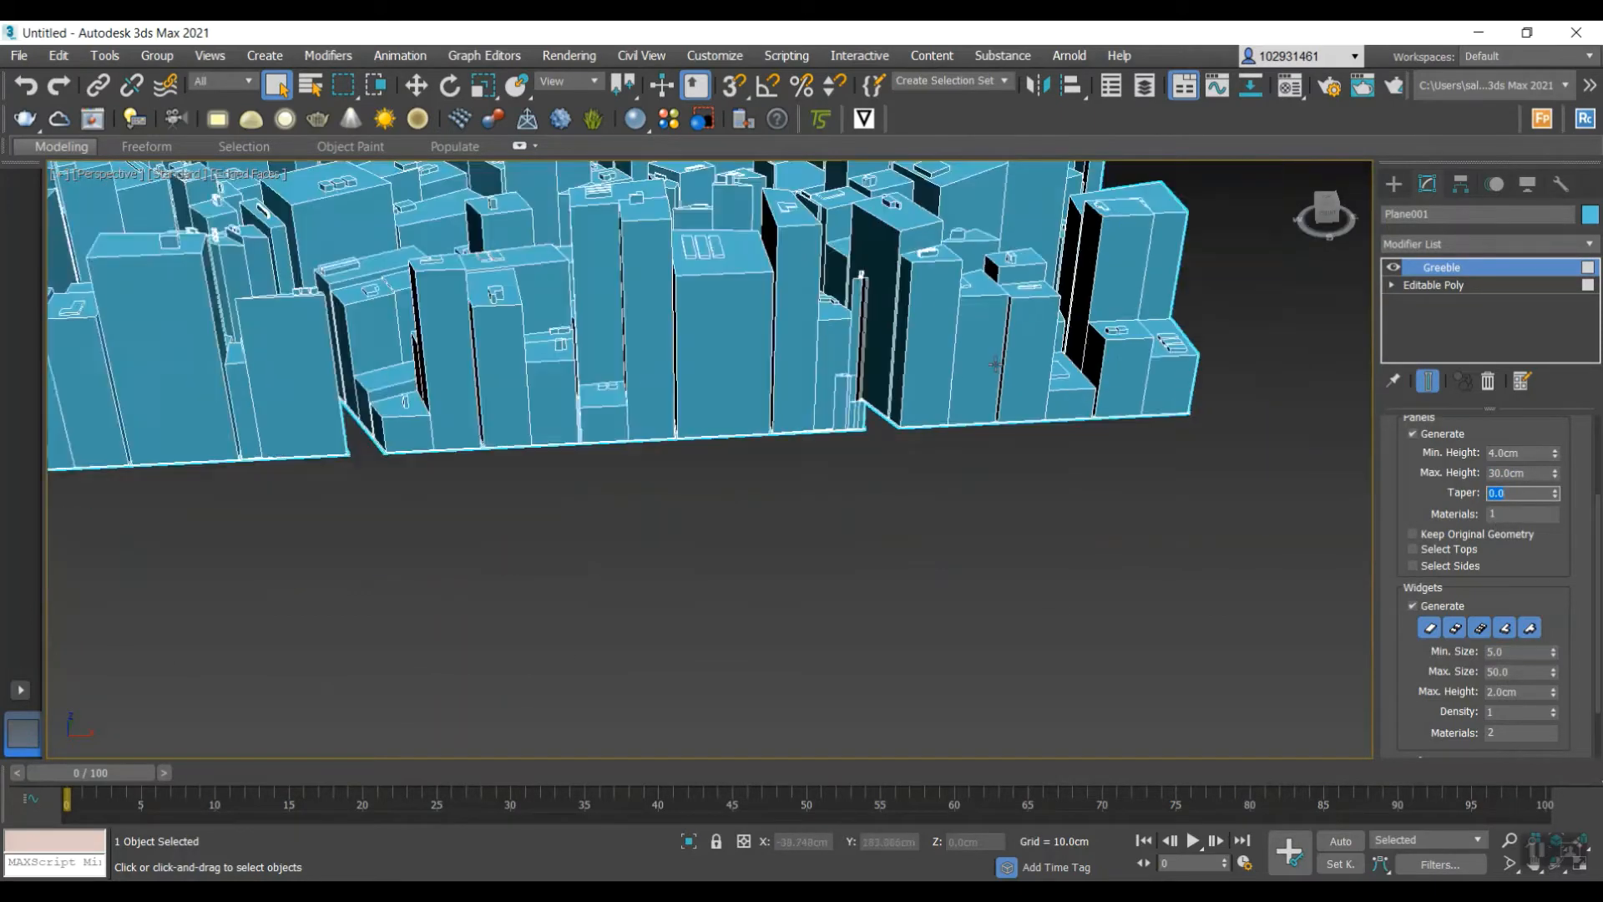
pyautogui.scroll(1, 1035, 323)
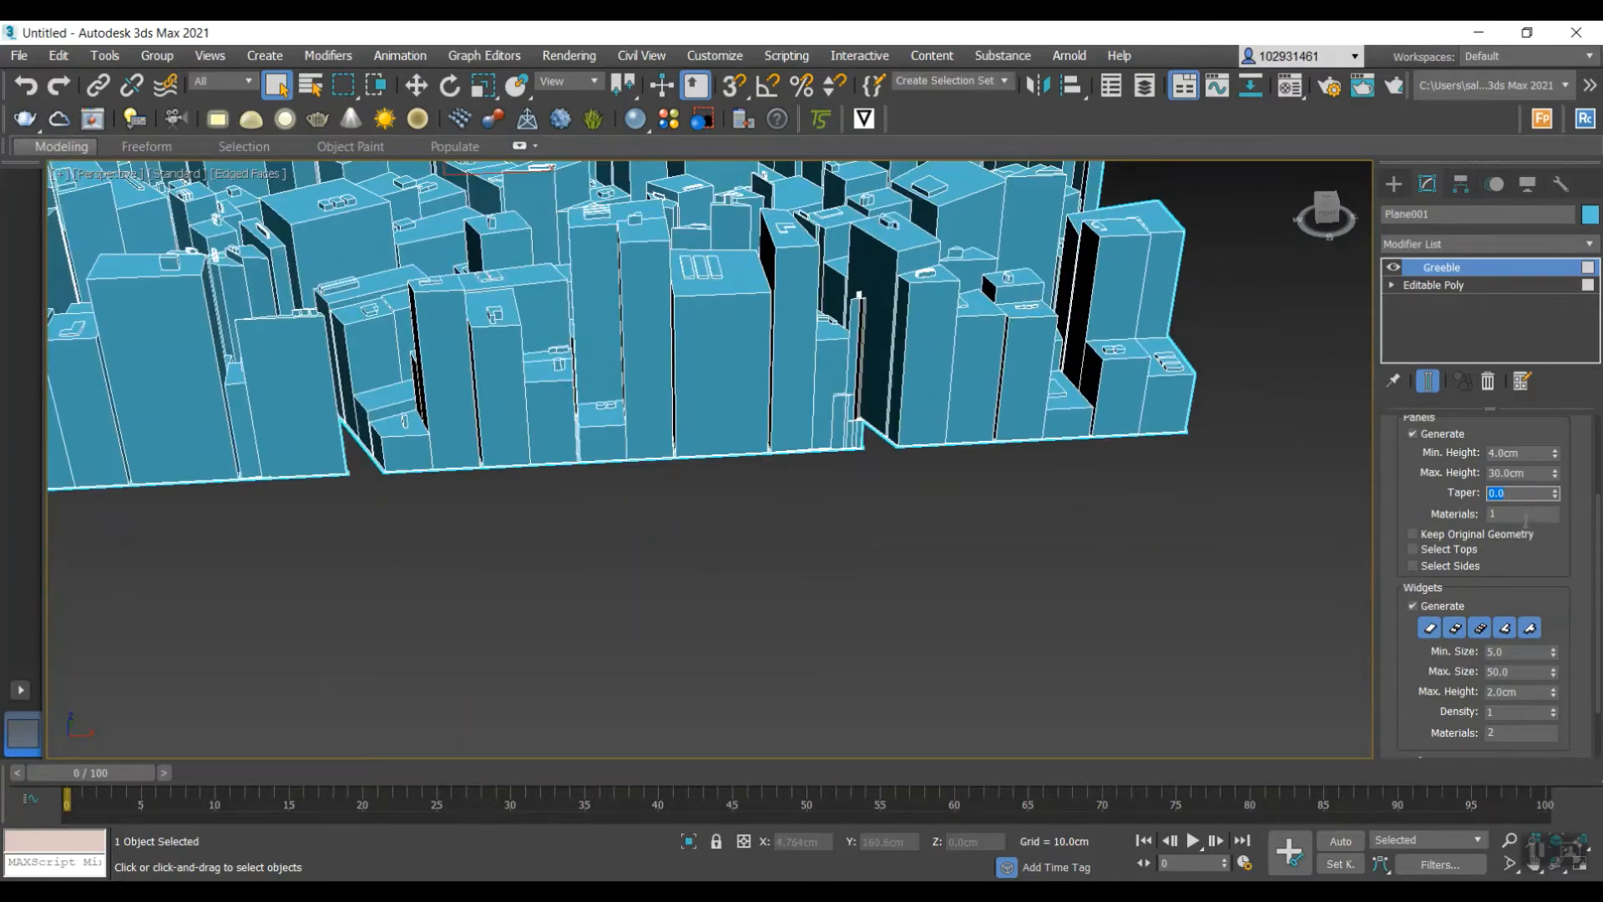
# - Try switching the first two Greeble widget types off and back on to compare the rooftop details
pyautogui.scroll(-2, 1532, 555)
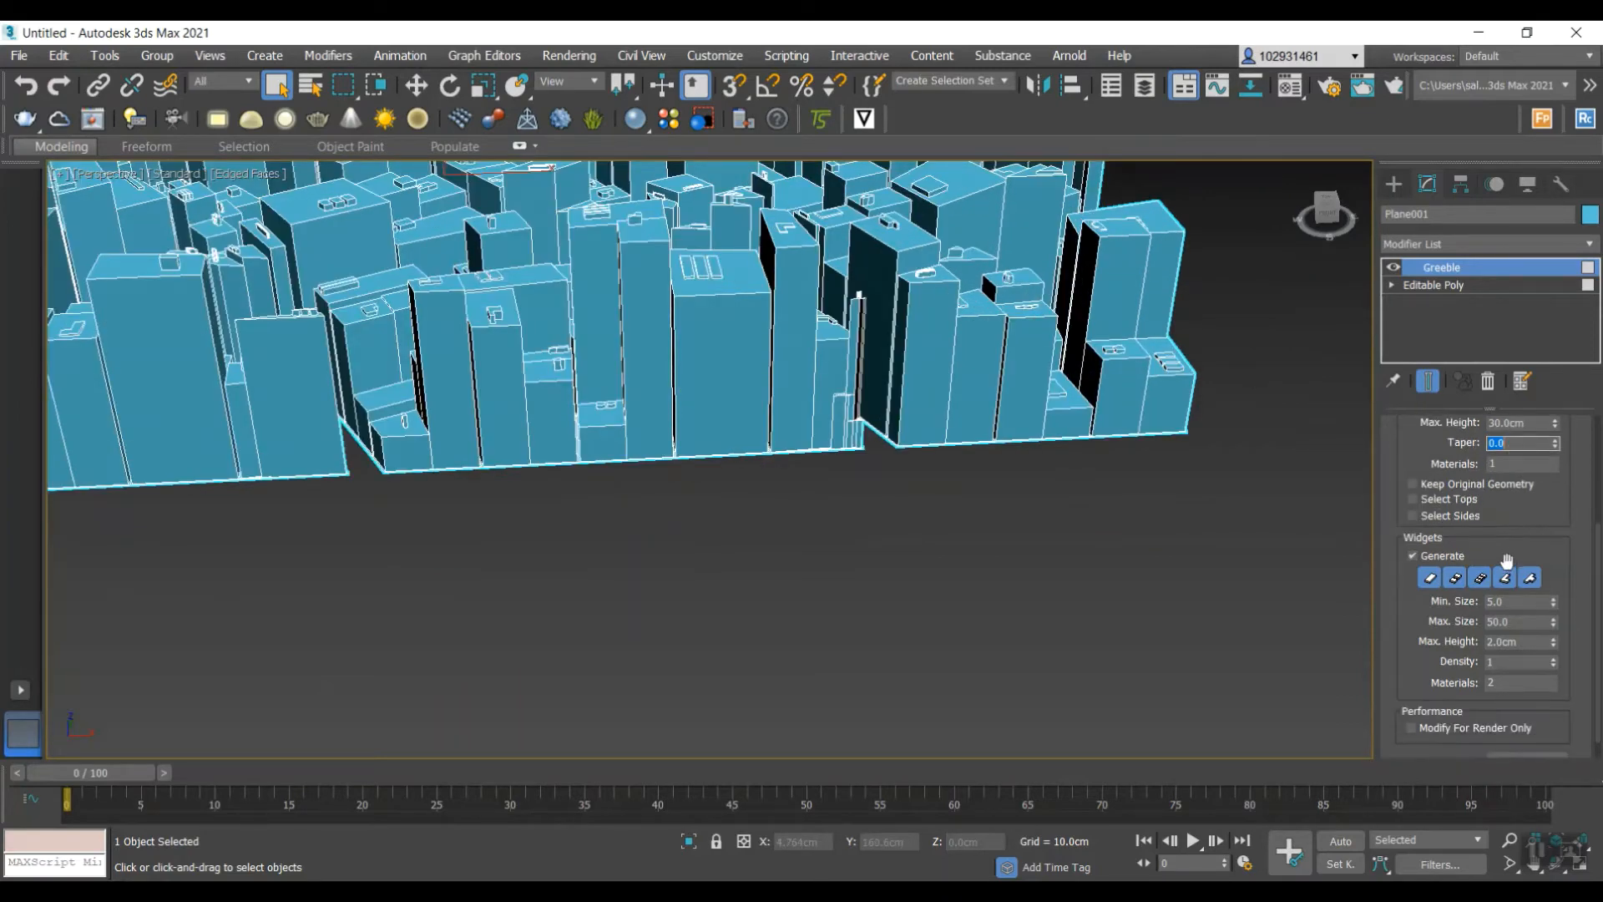
pyautogui.scroll(-5, 1174, 533)
pyautogui.scroll(4, 1019, 443)
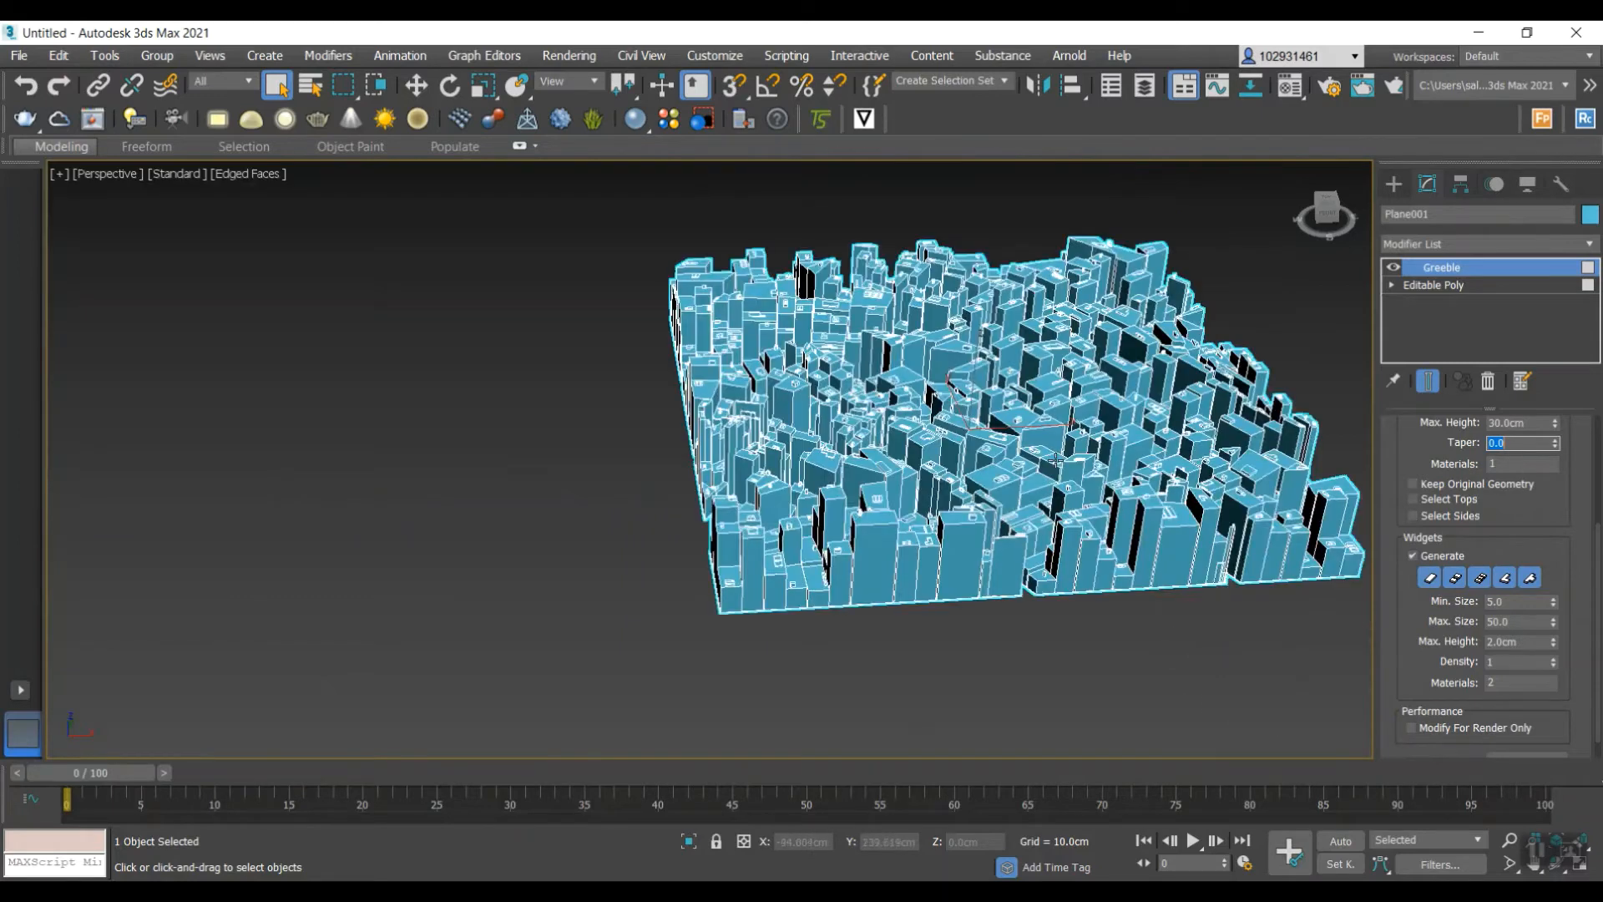
pyautogui.scroll(1, 1482, 583)
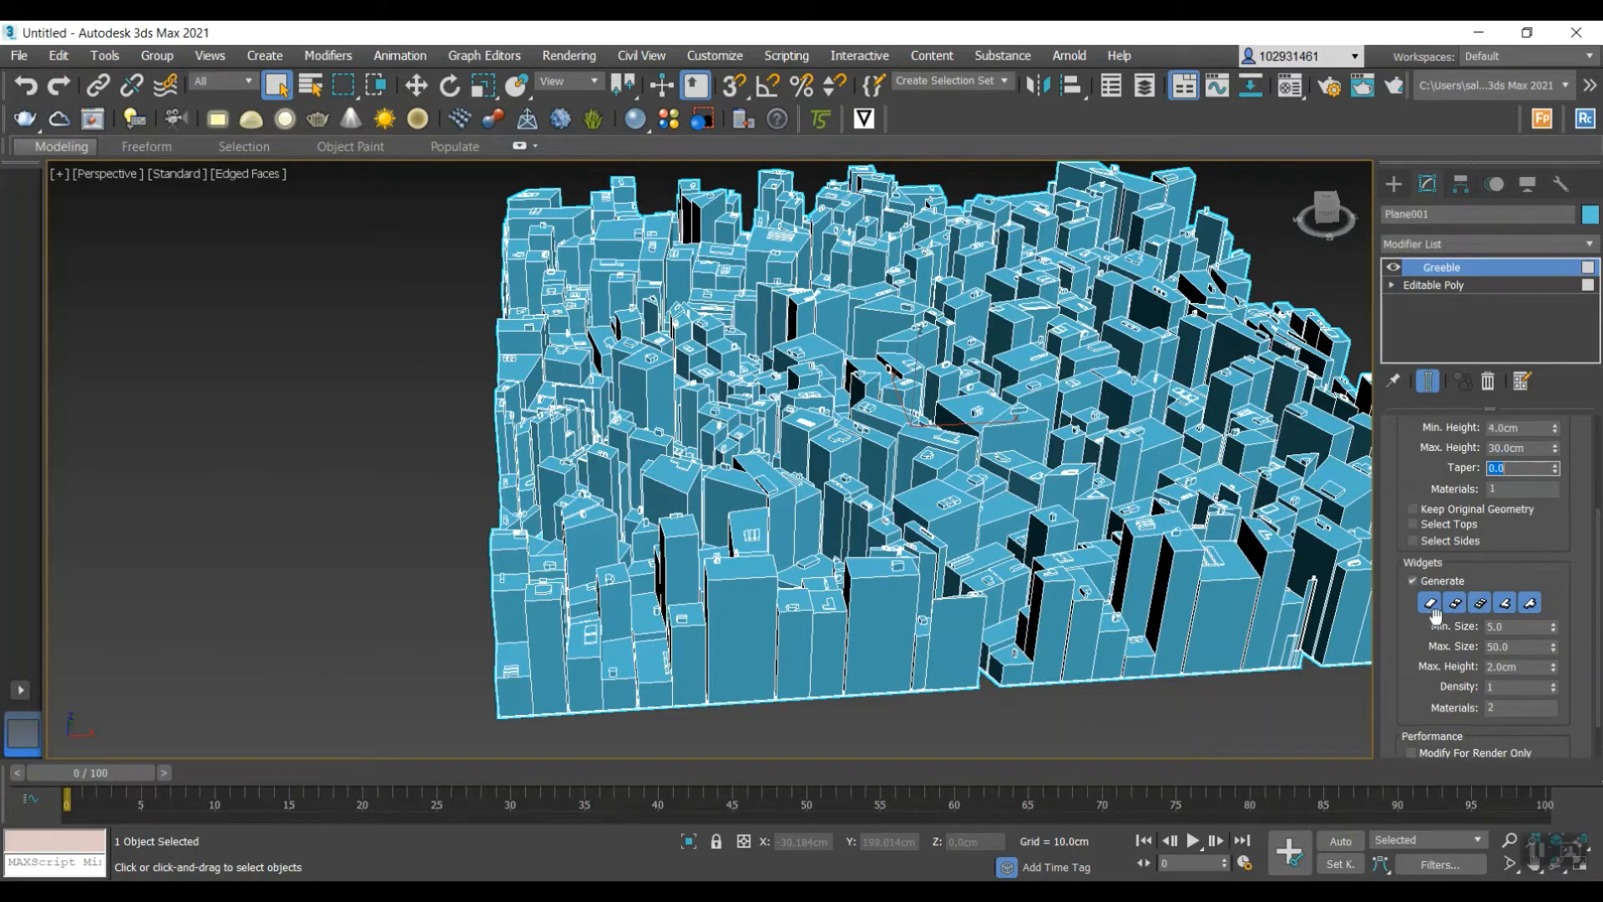
pyautogui.click(1430, 604)
pyautogui.click(1431, 604)
pyautogui.click(1446, 604)
pyautogui.click(1430, 605)
pyautogui.click(1448, 604)
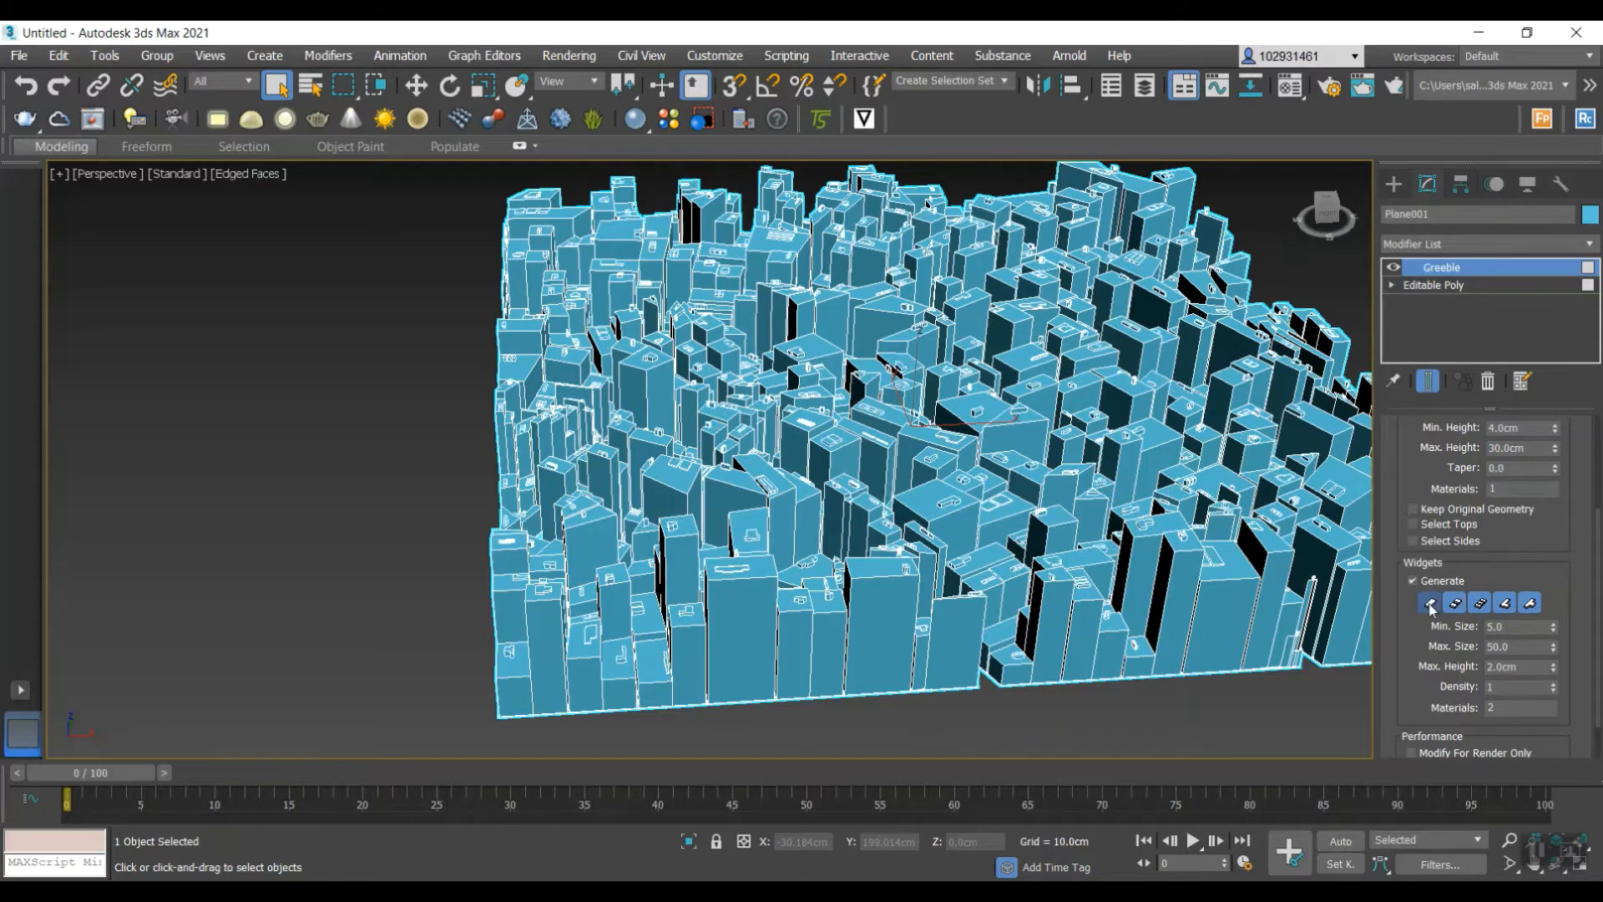
pyautogui.click(1430, 605)
# - Try a minimum size of 10 for the Greeble widgets and return it to 5
pyautogui.write('1')
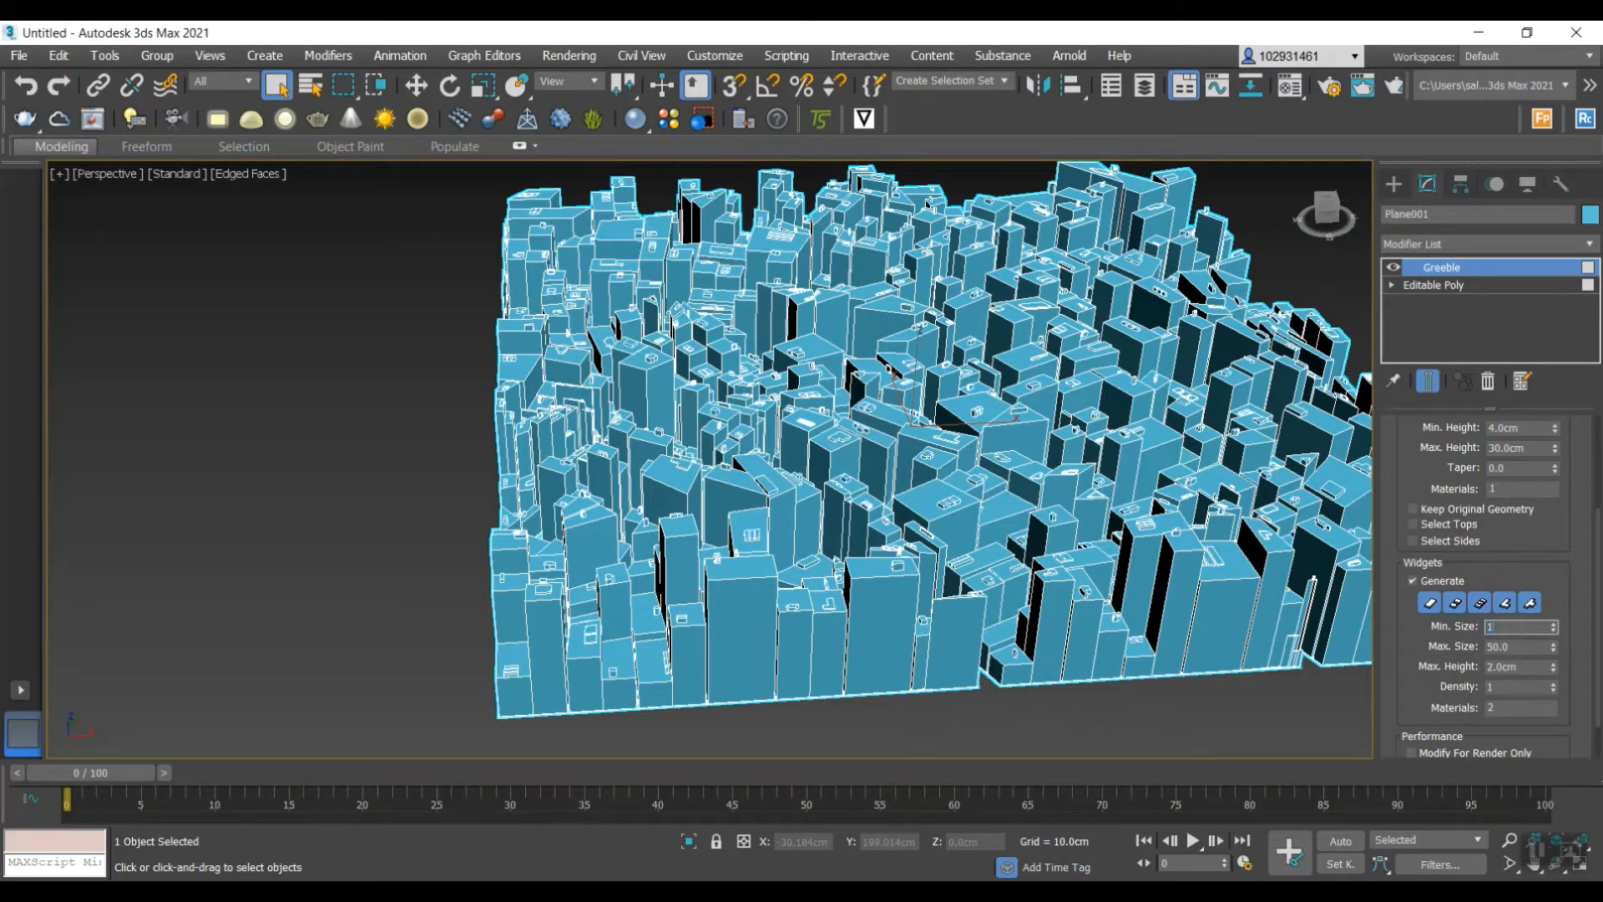
pyautogui.write('0')
pyautogui.press('Return')
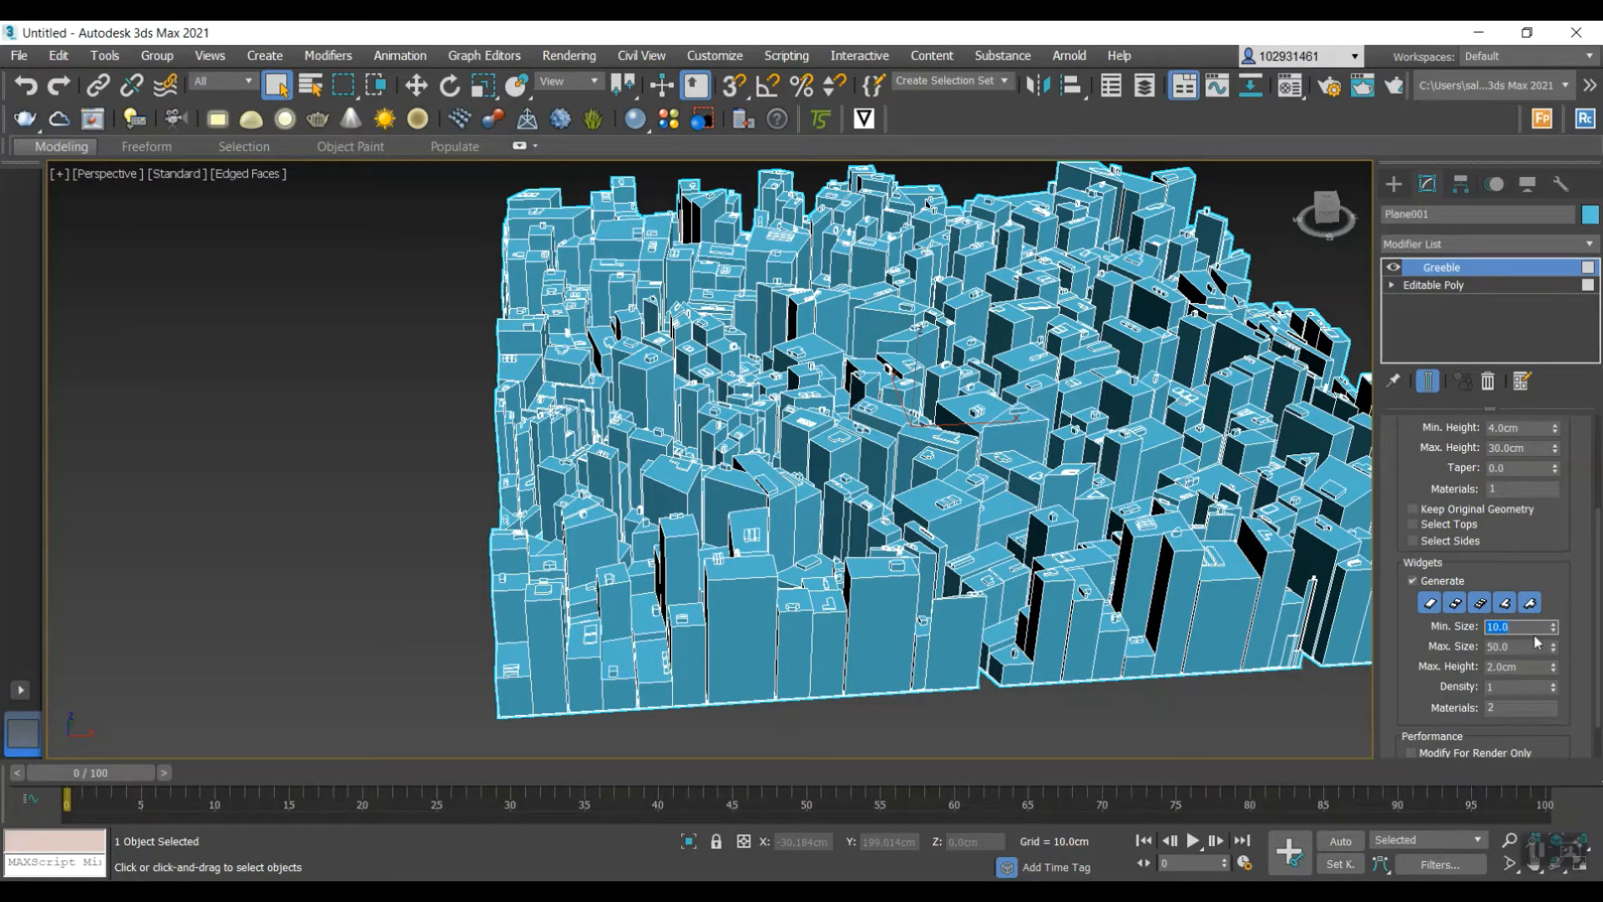
pyautogui.write('5')
pyautogui.press('Return')
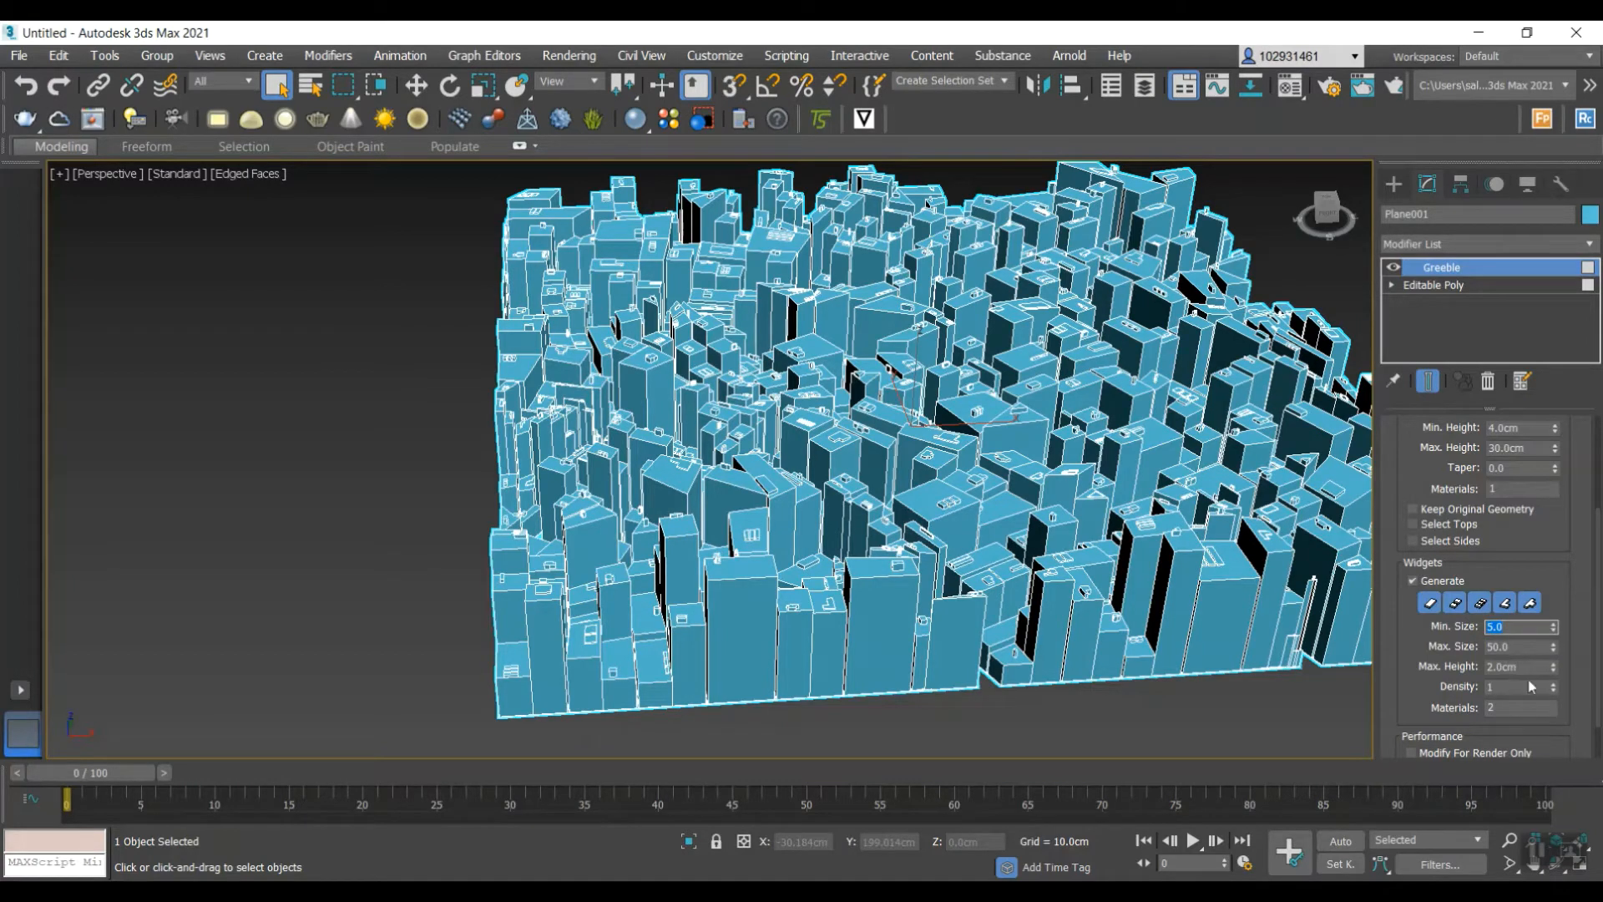
# - Set the Greeble widgets' maximum height to 3 cm and inspect the rooftops
pyautogui.doubleClick(1517, 668)
pyautogui.write('3')
pyautogui.press('Return')
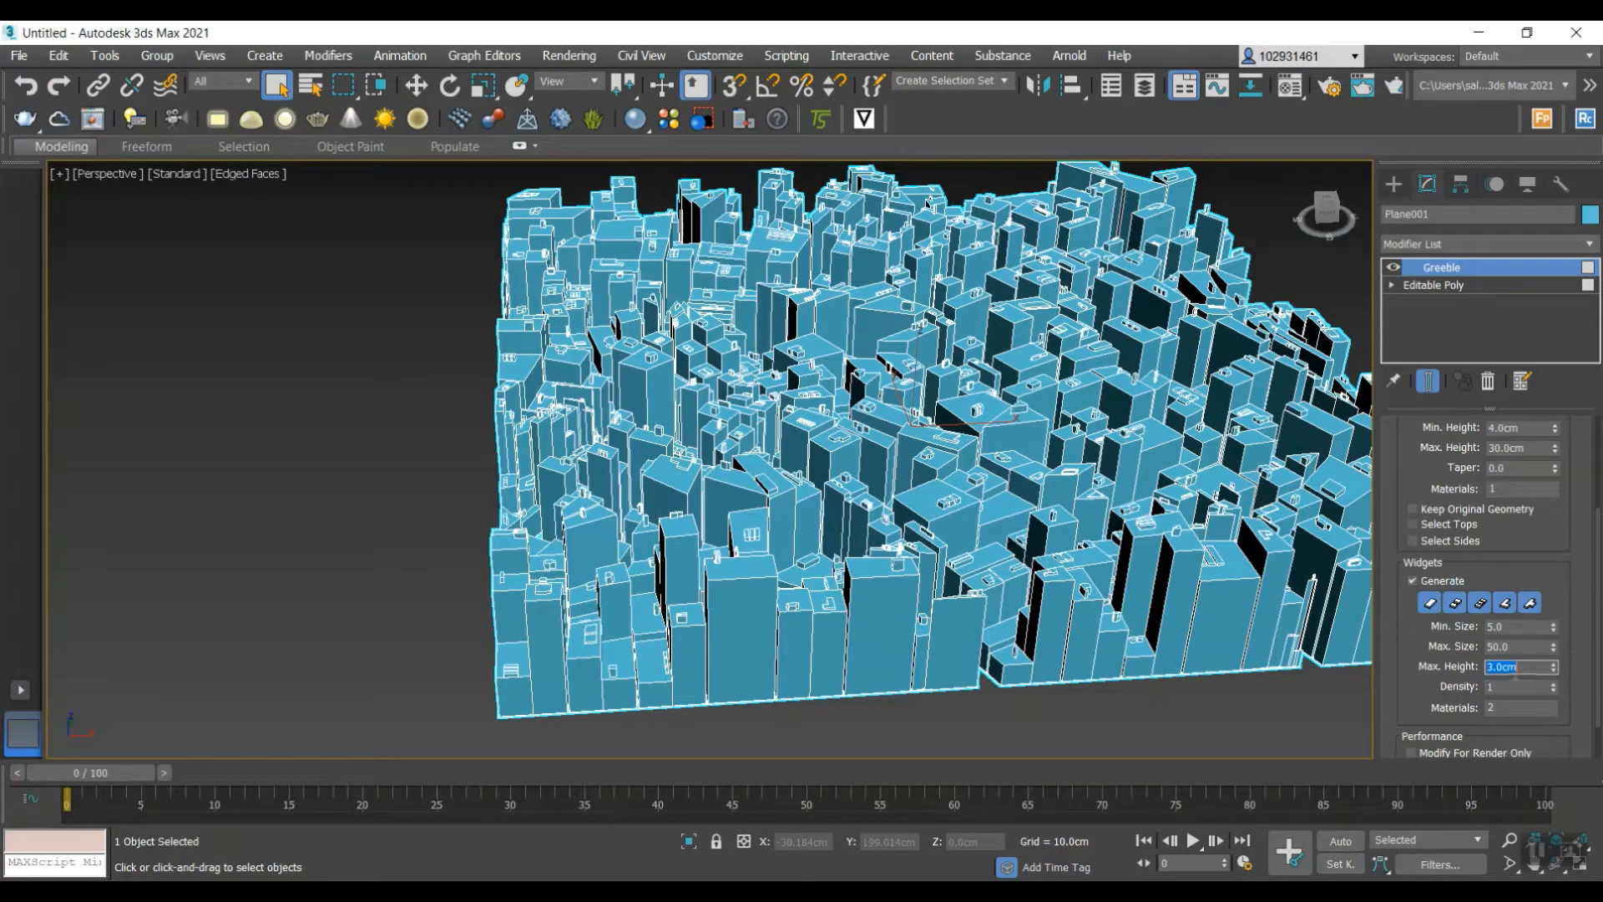
pyautogui.scroll(1, 1230, 602)
pyautogui.scroll(-2, 1187, 583)
pyautogui.scroll(2, 1186, 583)
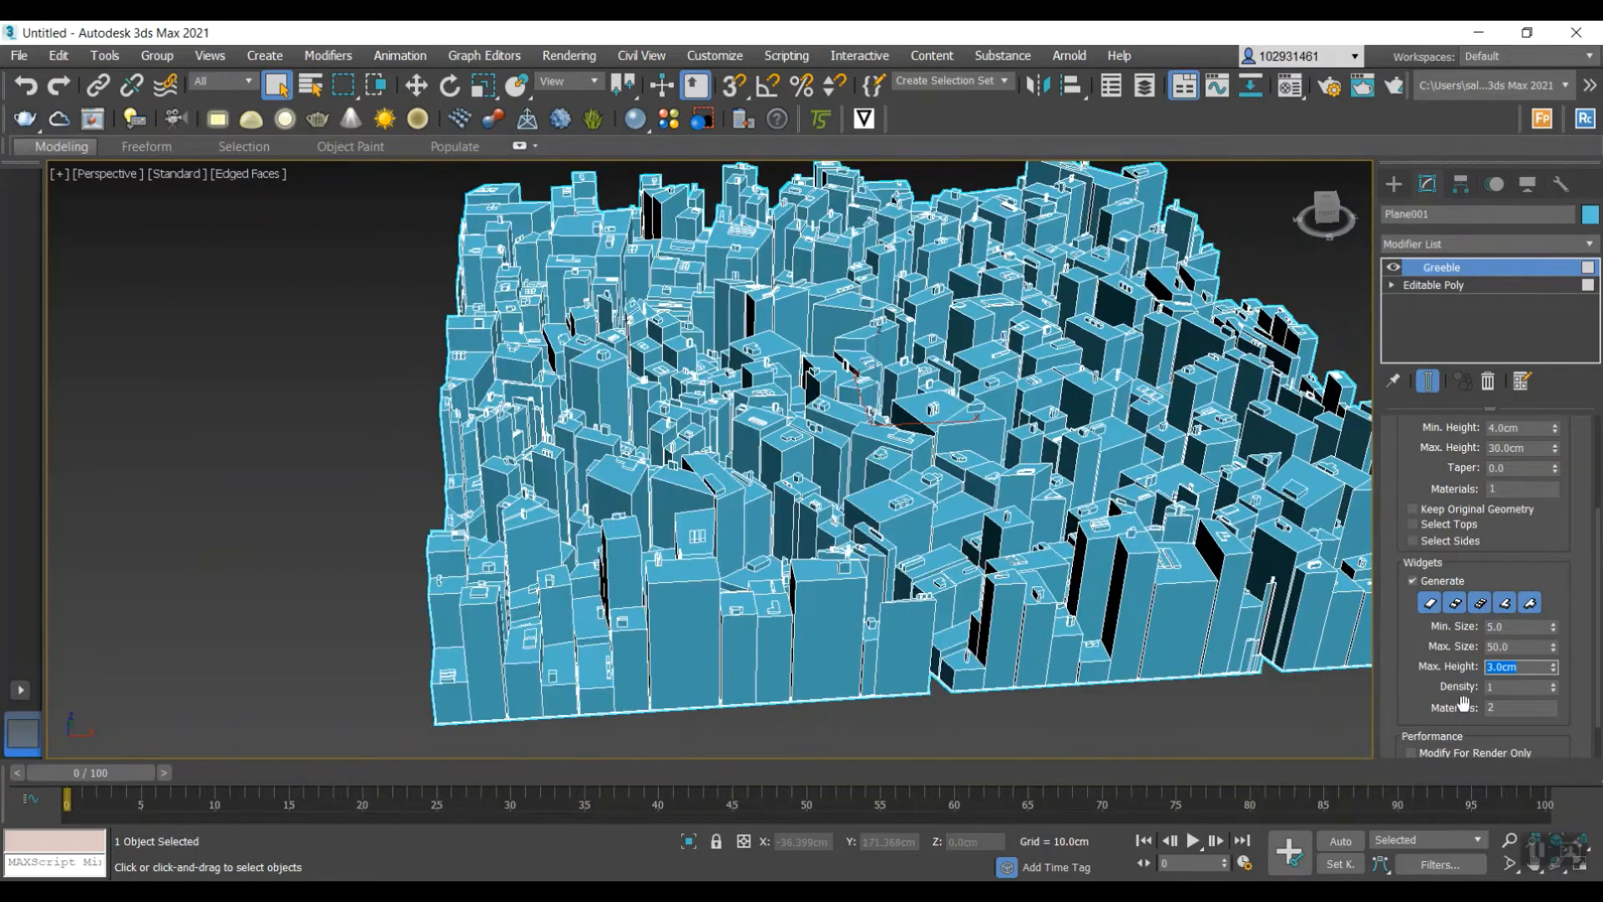
# - Turn off widget generation in the Greeble modifier
pyautogui.scroll(-2, 1503, 651)
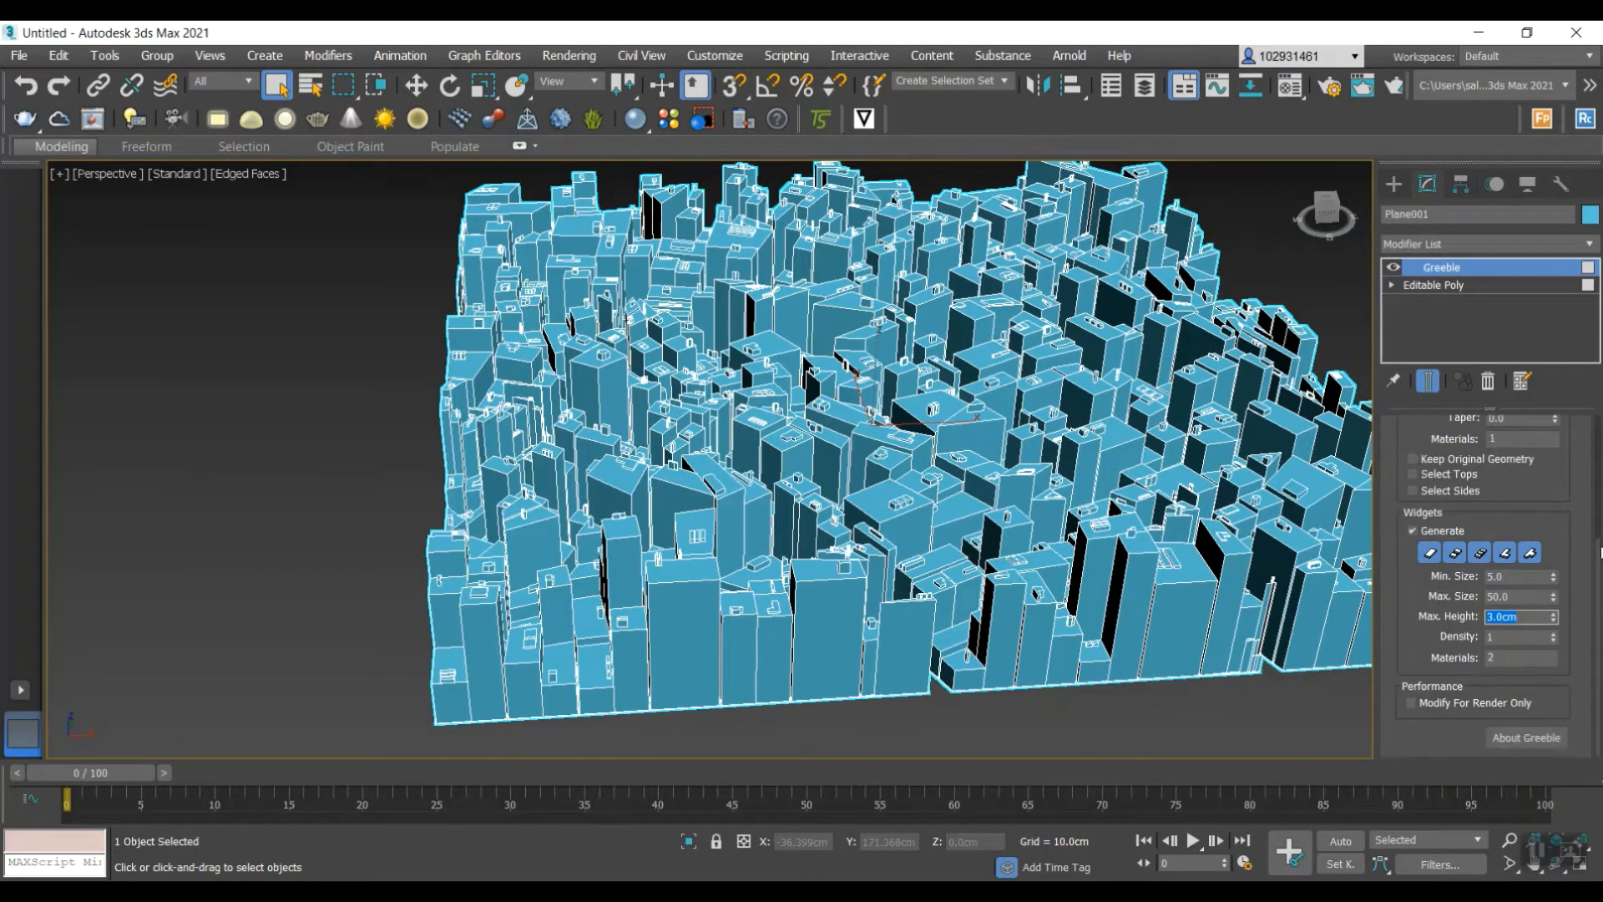
pyautogui.moveTo(1599, 578); pyautogui.dragTo(1584, 462)
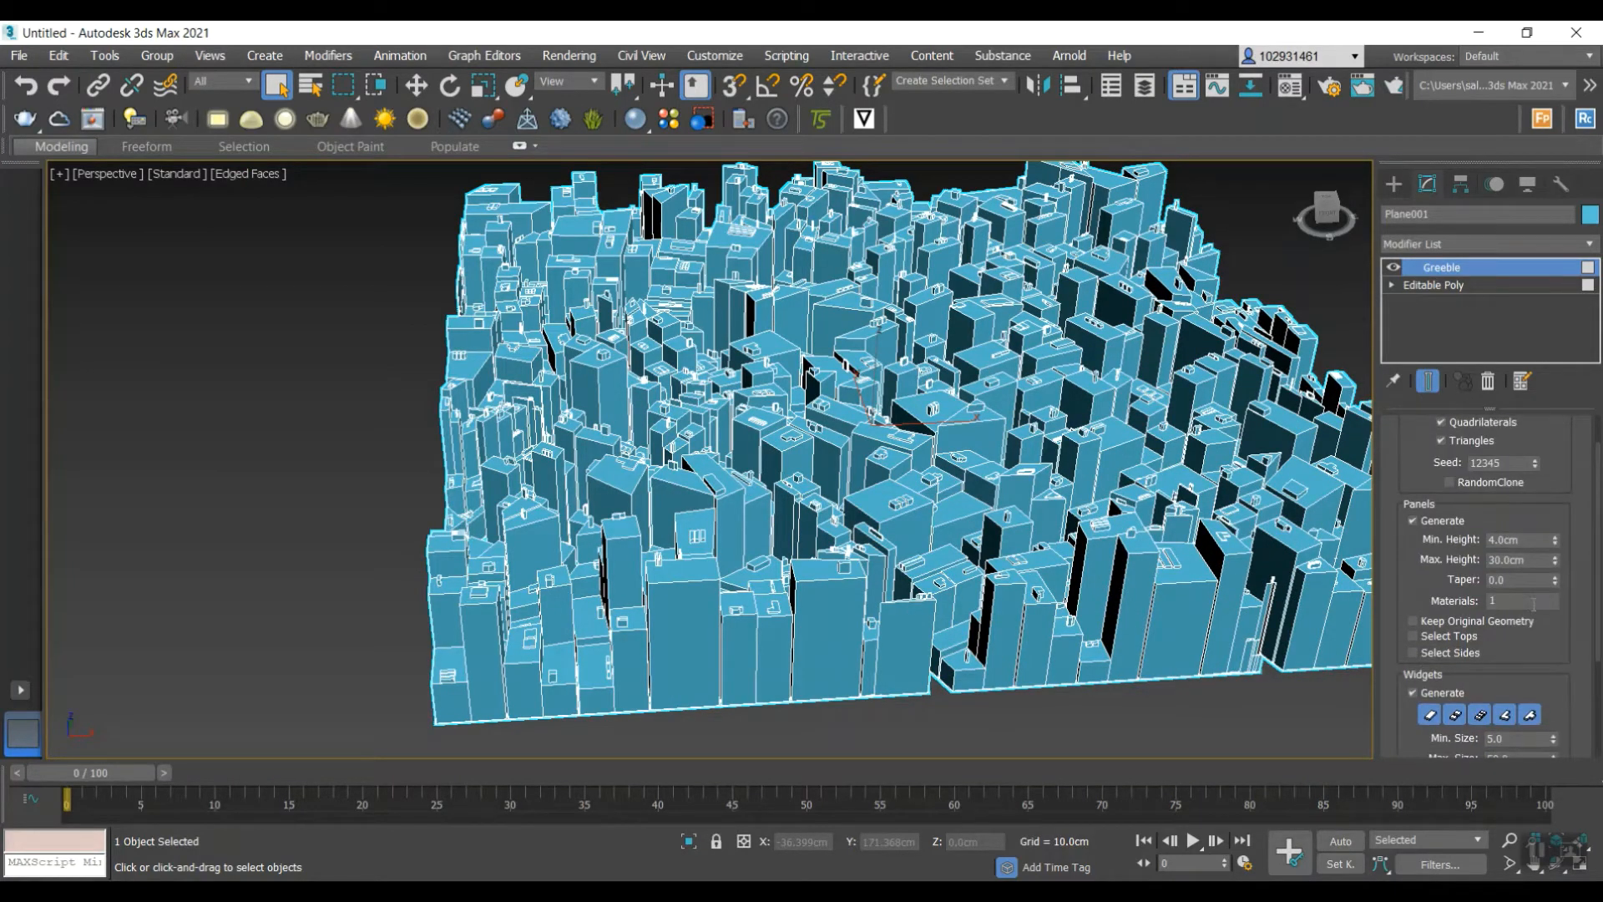
pyautogui.scroll(-2, 1113, 576)
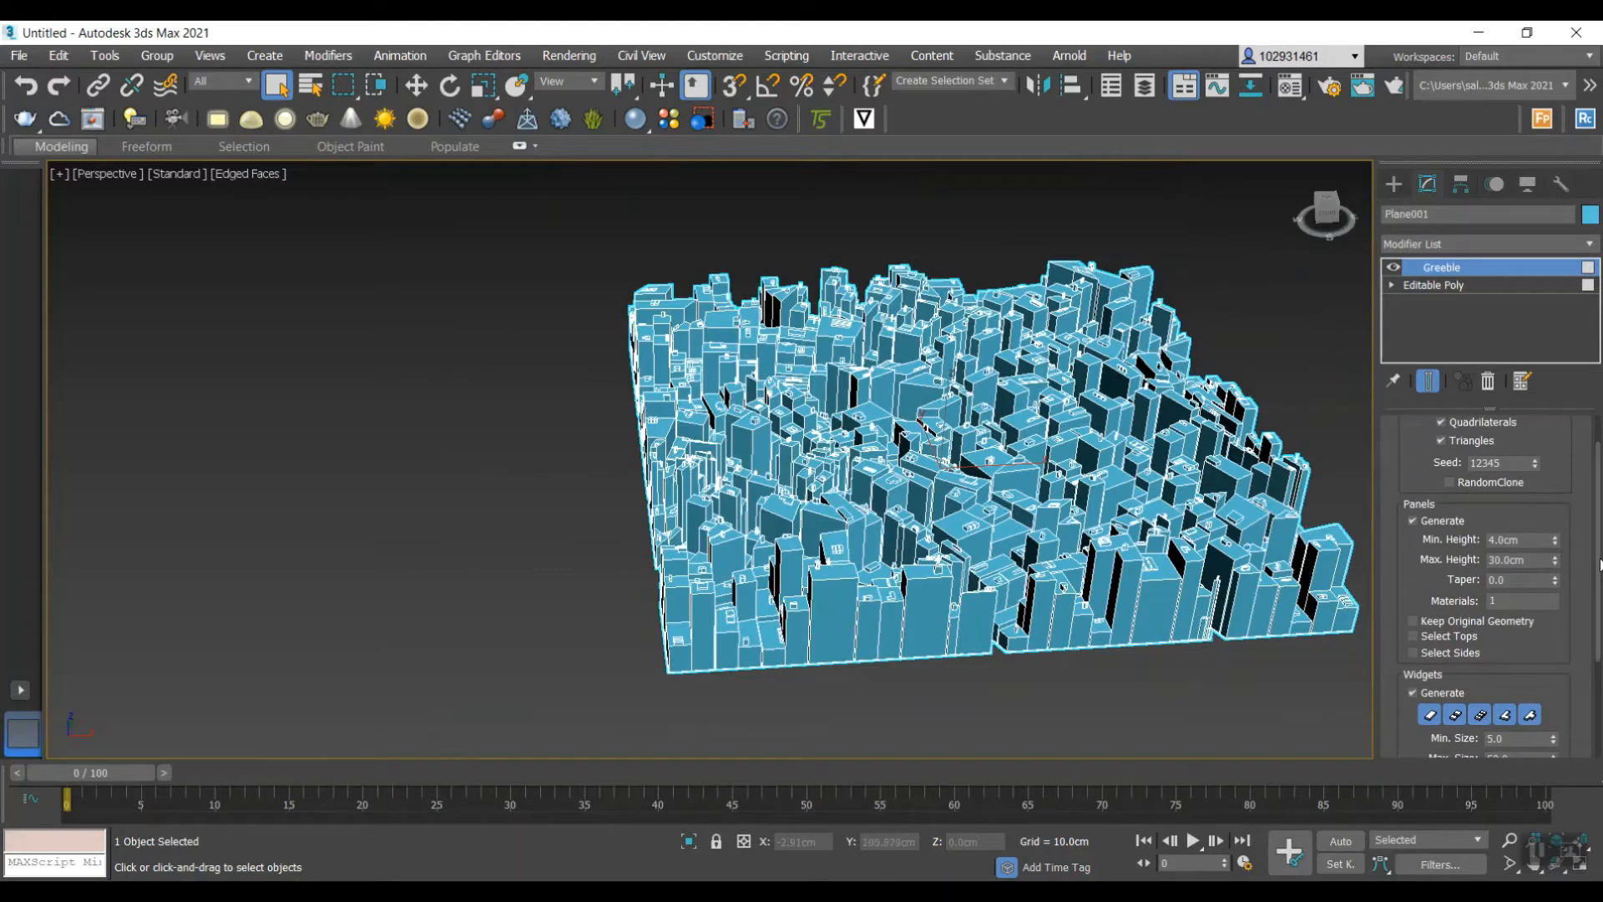
pyautogui.scroll(-2, 1531, 636)
pyautogui.click(1412, 590)
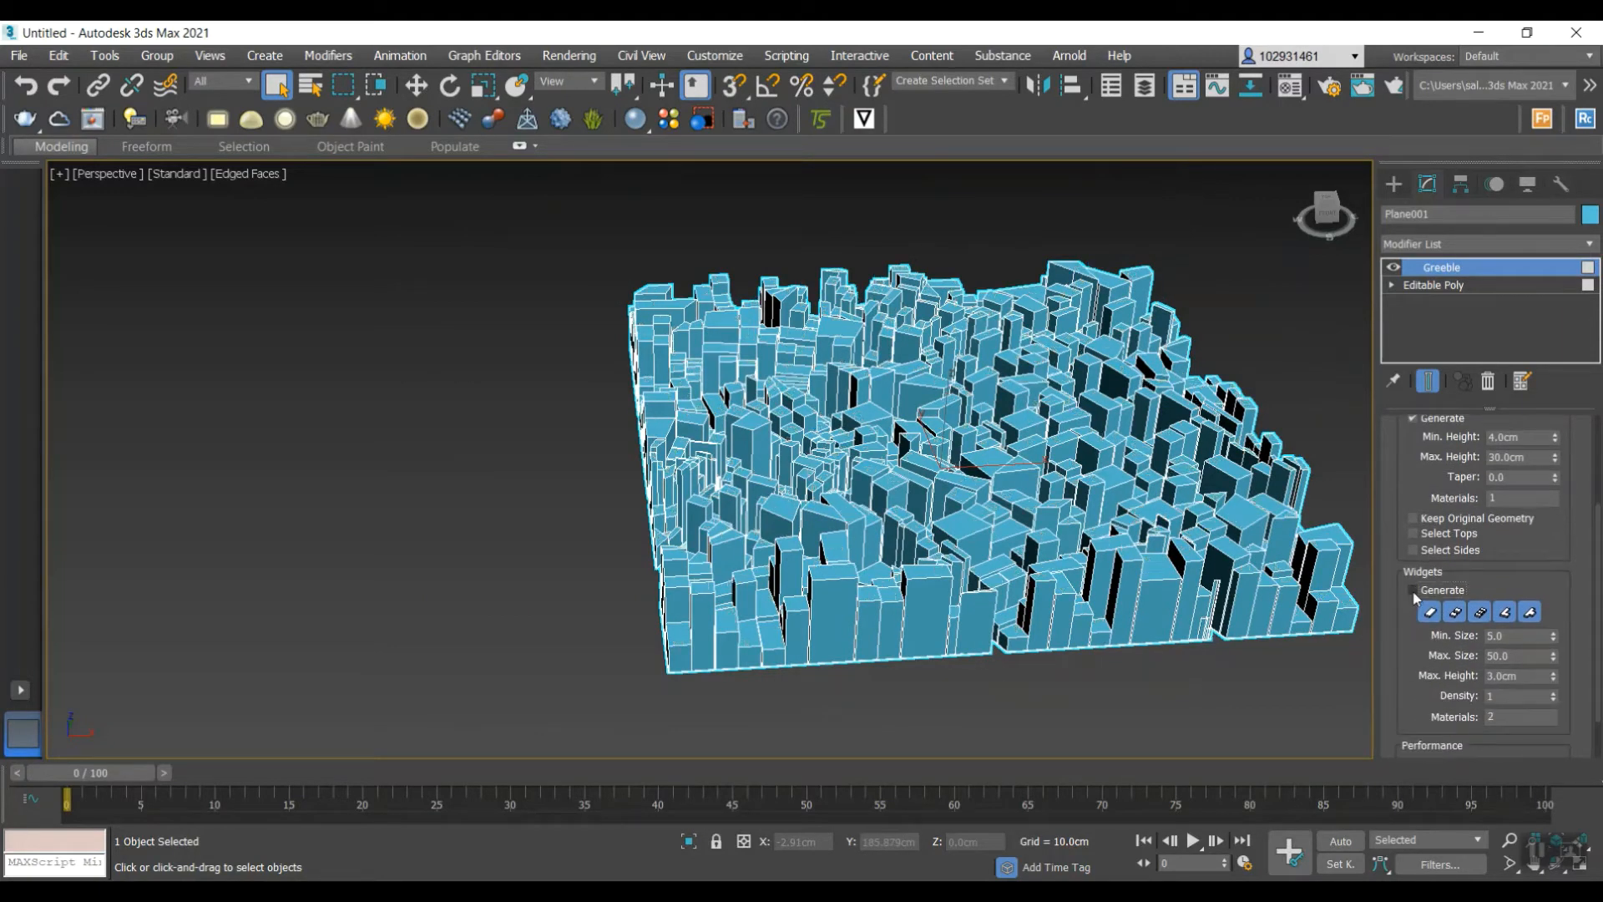
# - Set the Greeble panels' maximum height to 20 cm
pyautogui.scroll(3, 1251, 564)
pyautogui.doubleClick(1503, 457)
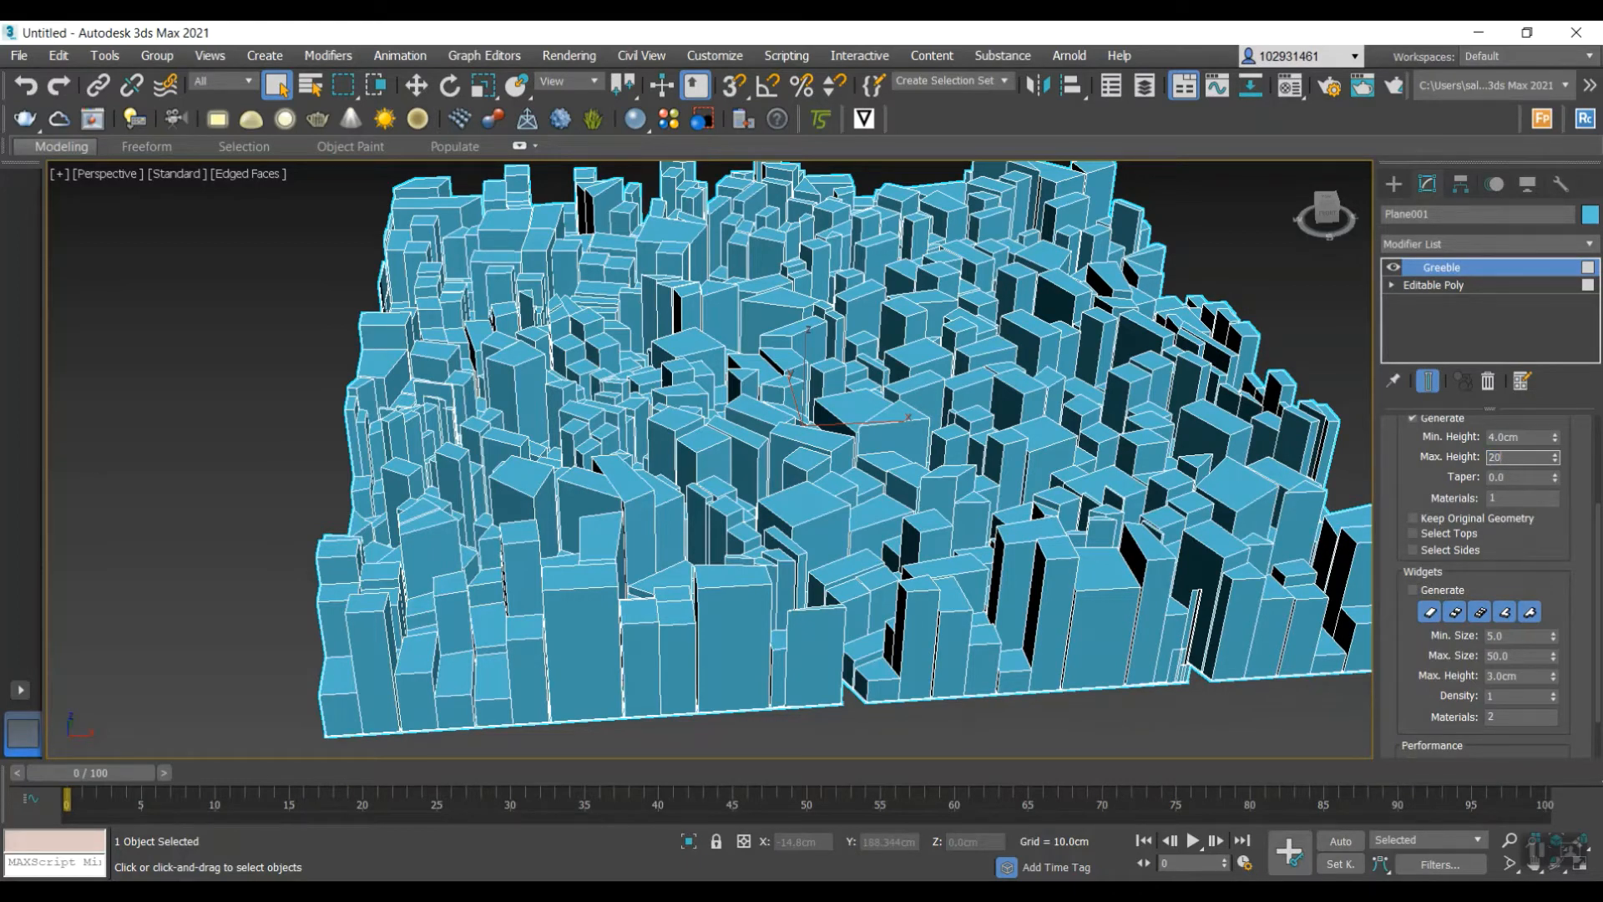
pyautogui.write('20')
pyautogui.press('Return')
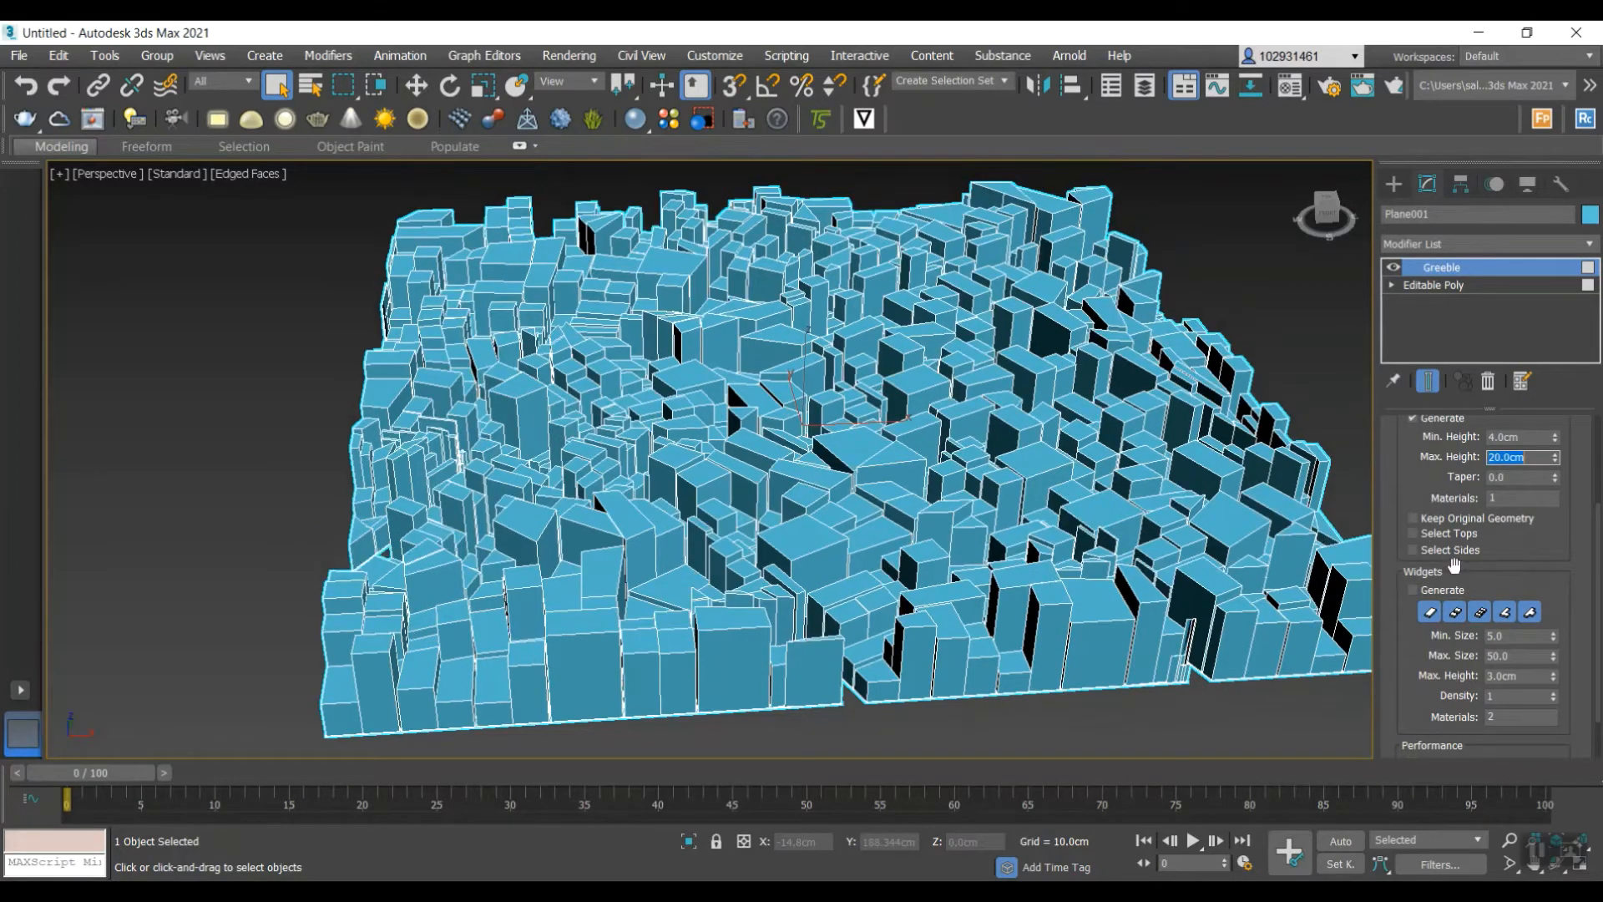
# - Enable Select Tops on the Greeble panels and apply a second Greeble modifier to the selected building tops
pyautogui.click(1414, 533)
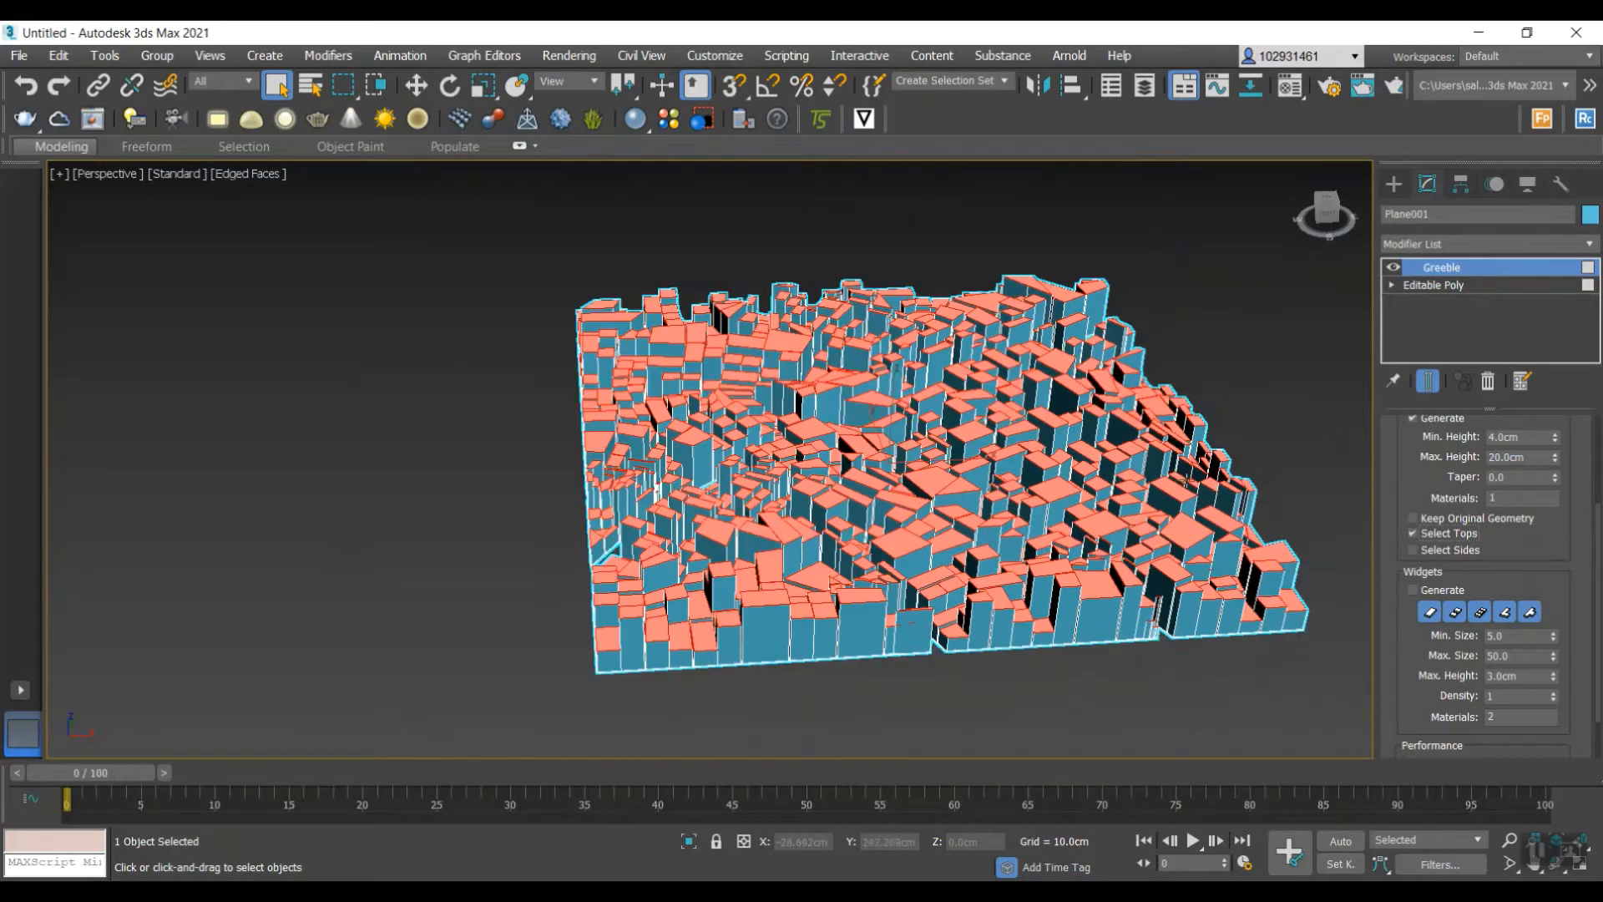
pyautogui.scroll(3, 1186, 481)
pyautogui.click(1482, 248)
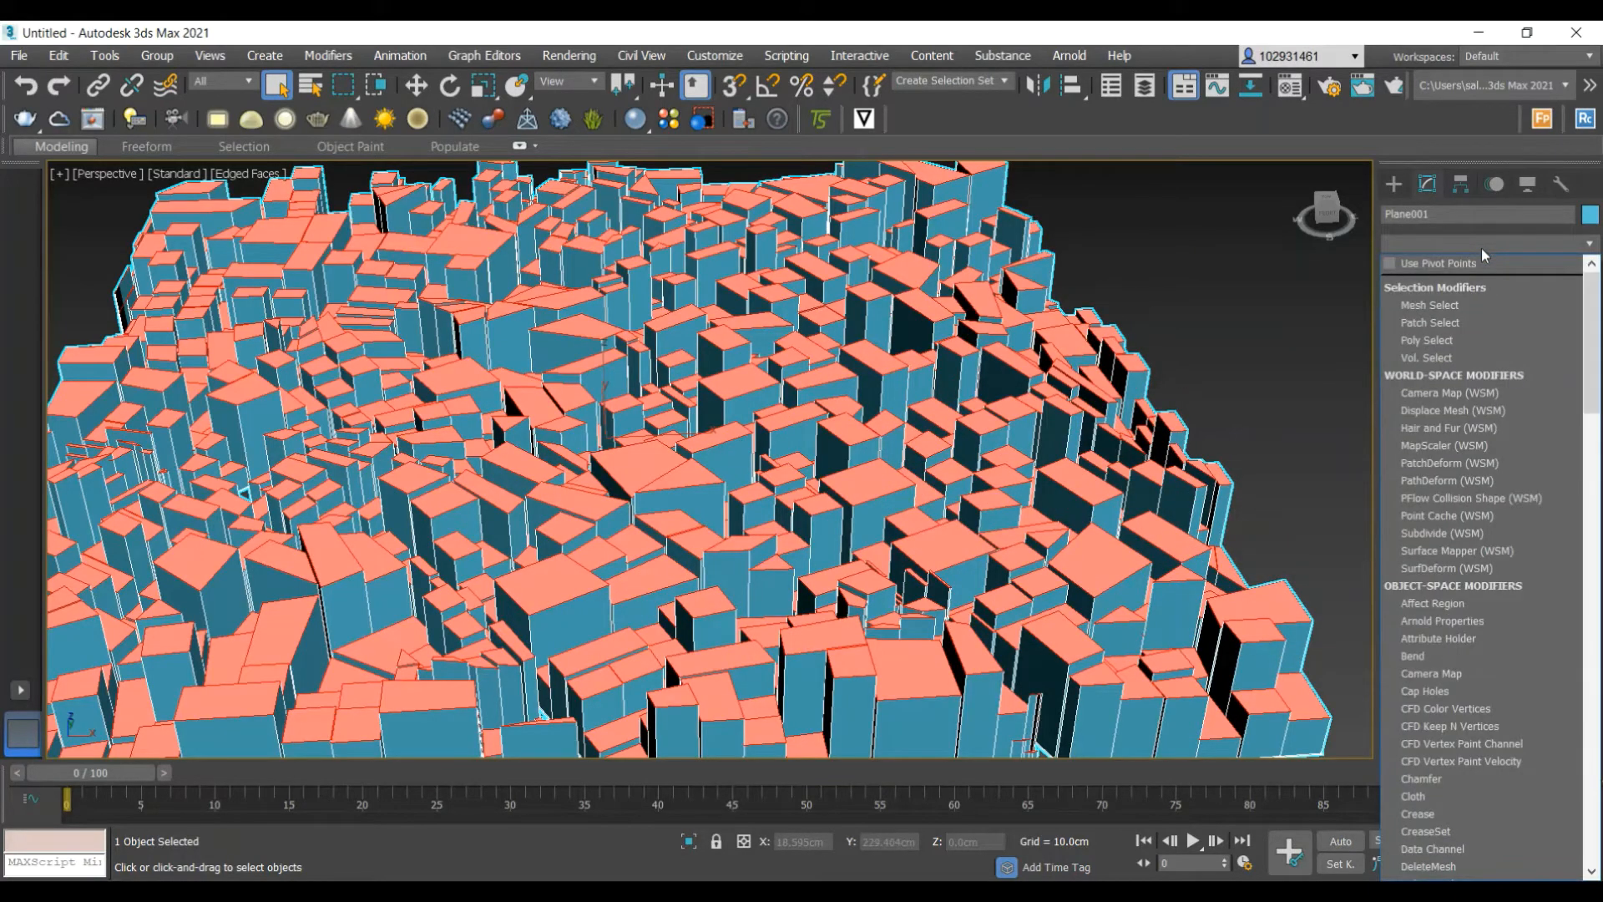
pyautogui.press('g')
pyautogui.click(1435, 268)
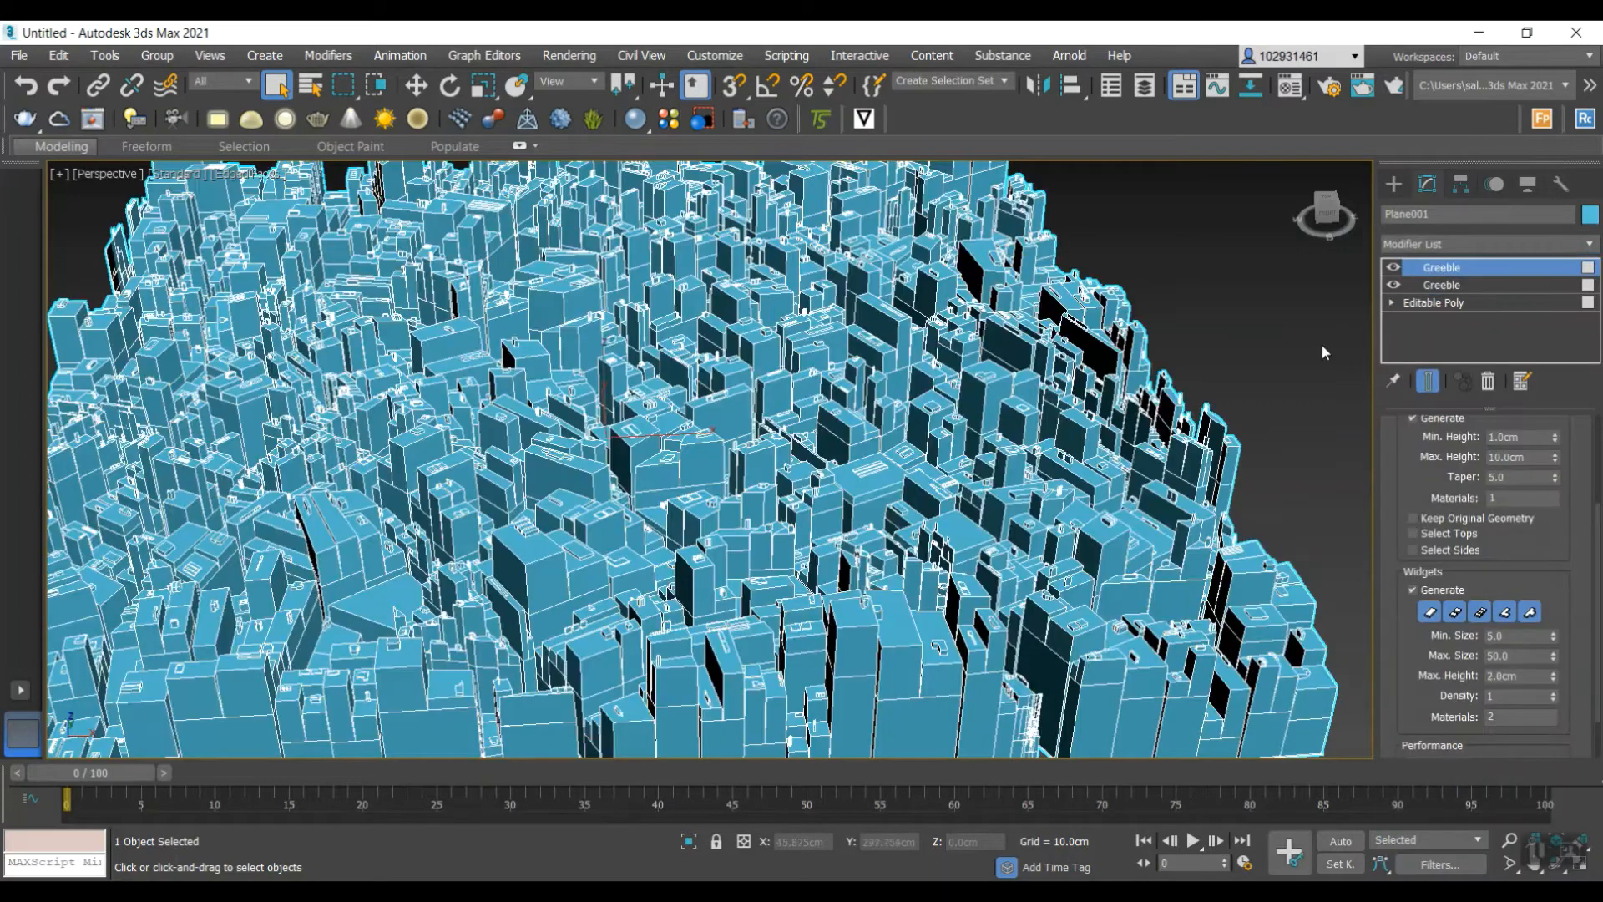
# - Set the second Greeble's panel minimum height to 4 cm and maximum height to 20 cm
pyautogui.scroll(-4, 1317, 476)
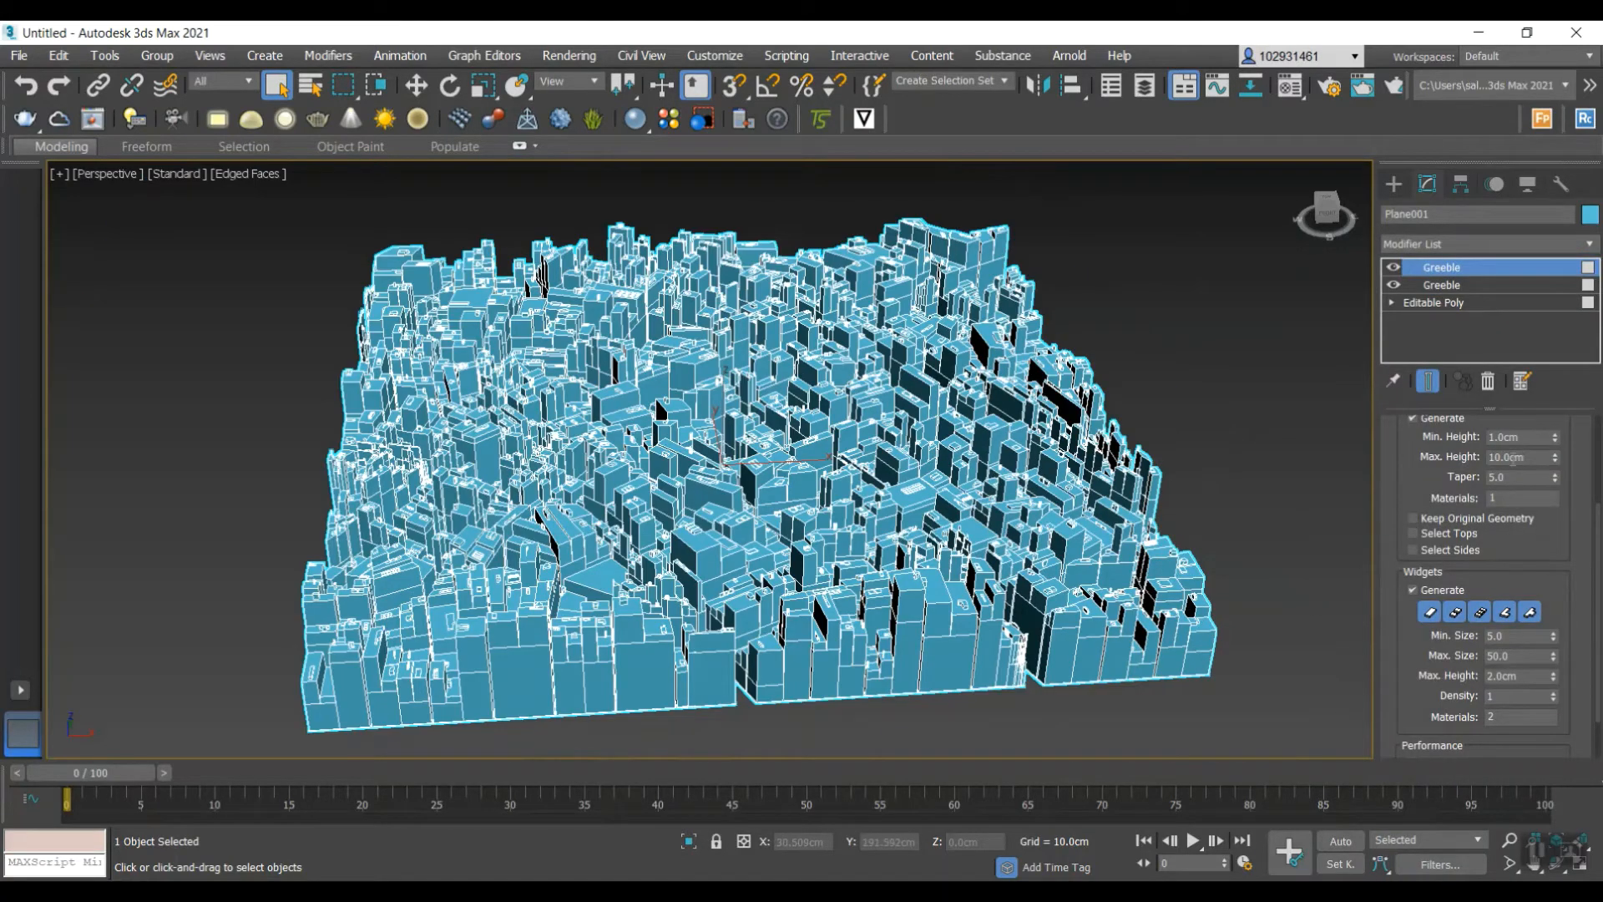
pyautogui.click(1517, 438)
pyautogui.press('Return')
pyautogui.click(1516, 456)
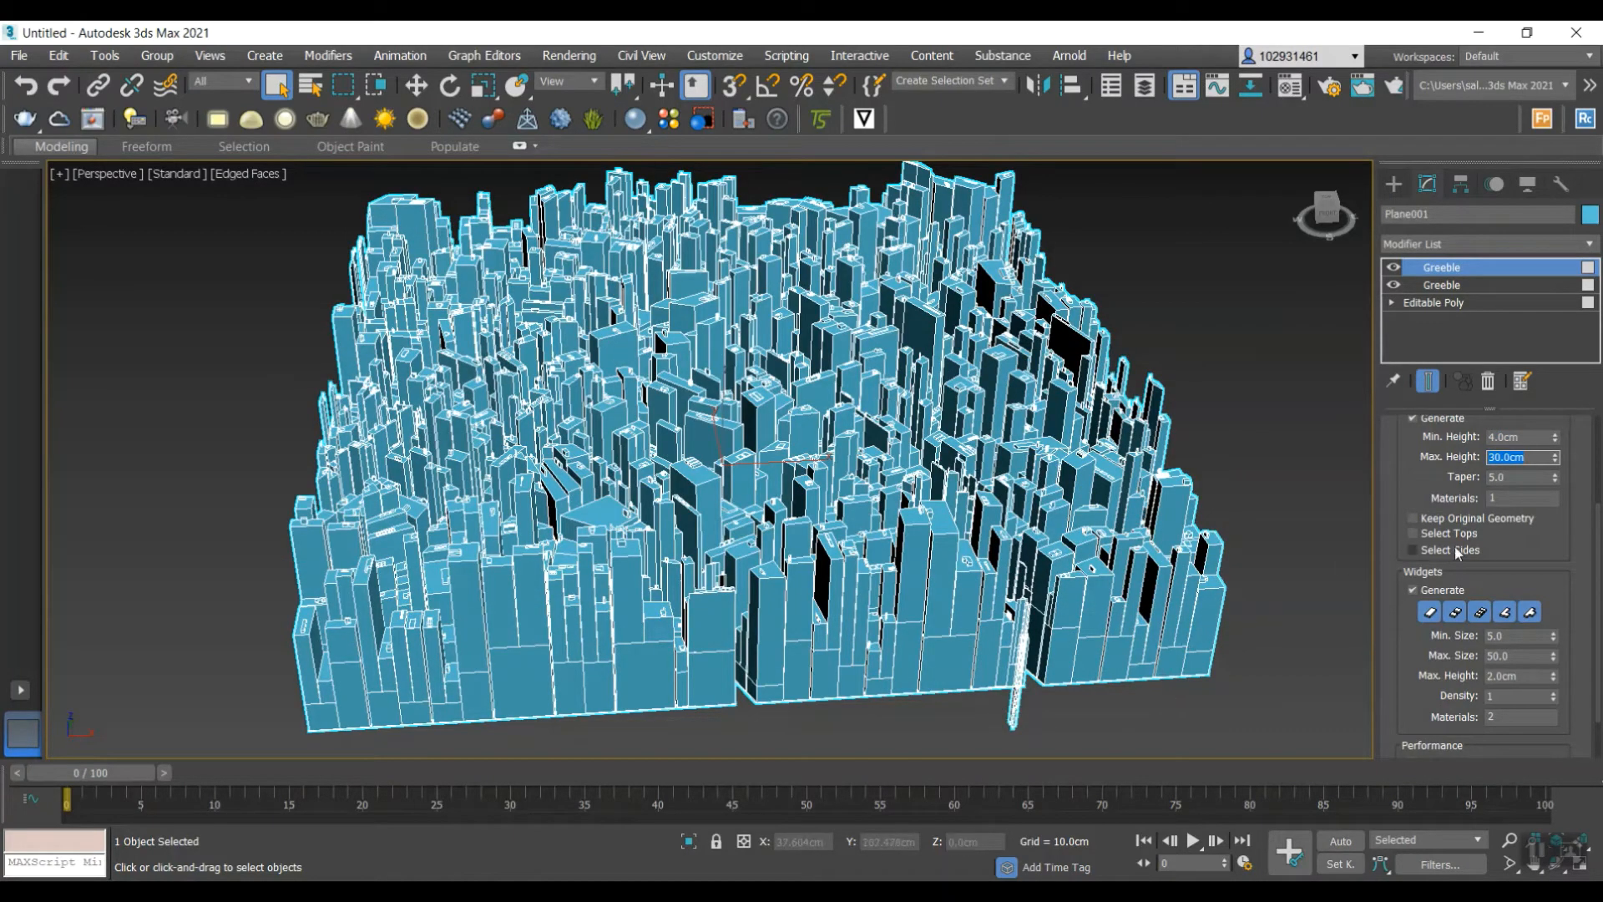
pyautogui.write('25')
pyautogui.press('Return')
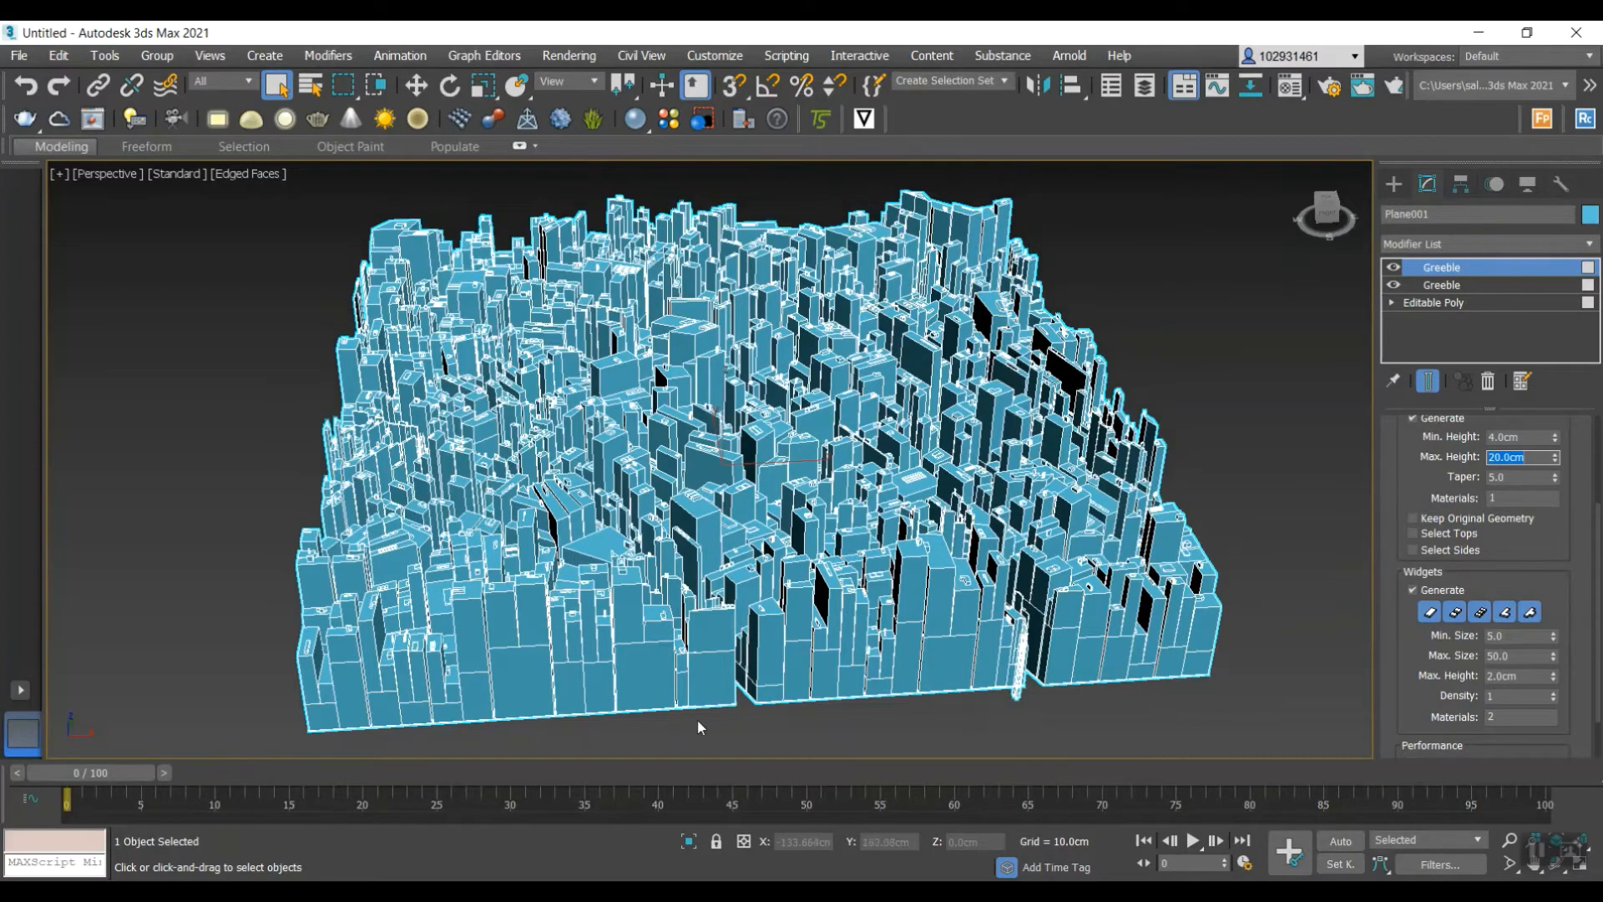
# - Set the panels' maximum height to 10 cm in the first Greeble modifier and check the buildings along the street
pyautogui.keyDown('alt'); pyautogui.moveTo(698, 727); pyautogui.dragTo(906, 709, button='middle'); pyautogui.keyUp('alt')
pyautogui.scroll(-5, 906, 710)
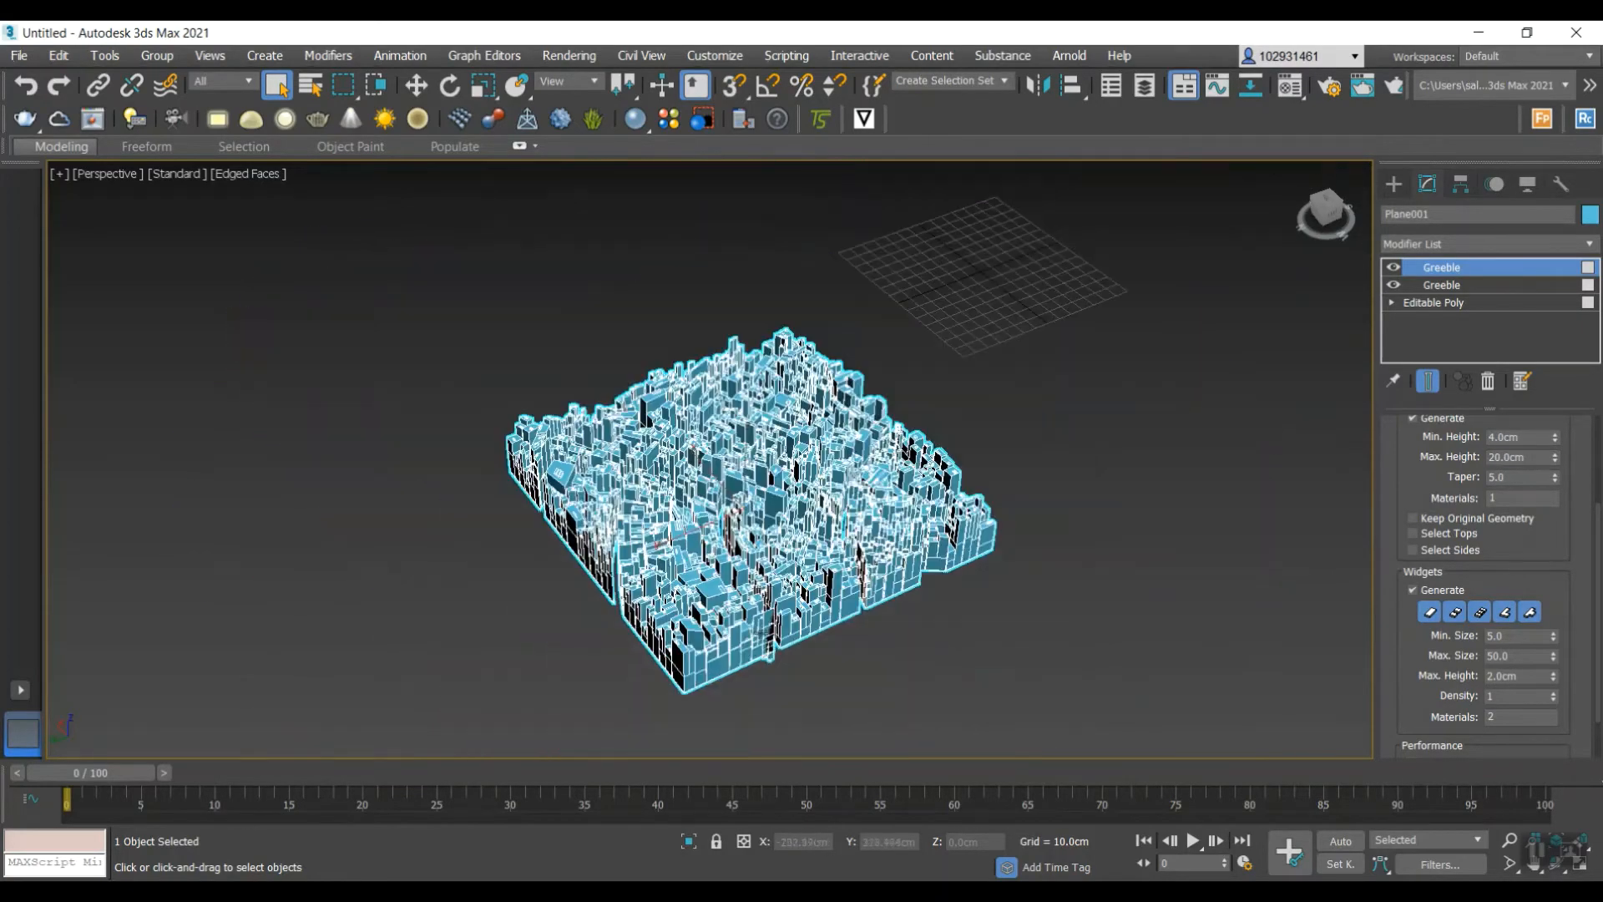
pyautogui.scroll(6, 764, 632)
pyautogui.scroll(-3, 764, 632)
pyautogui.keyDown('alt'); pyautogui.moveTo(764, 632); pyautogui.dragTo(618, 690, button='middle'); pyautogui.keyUp('alt')
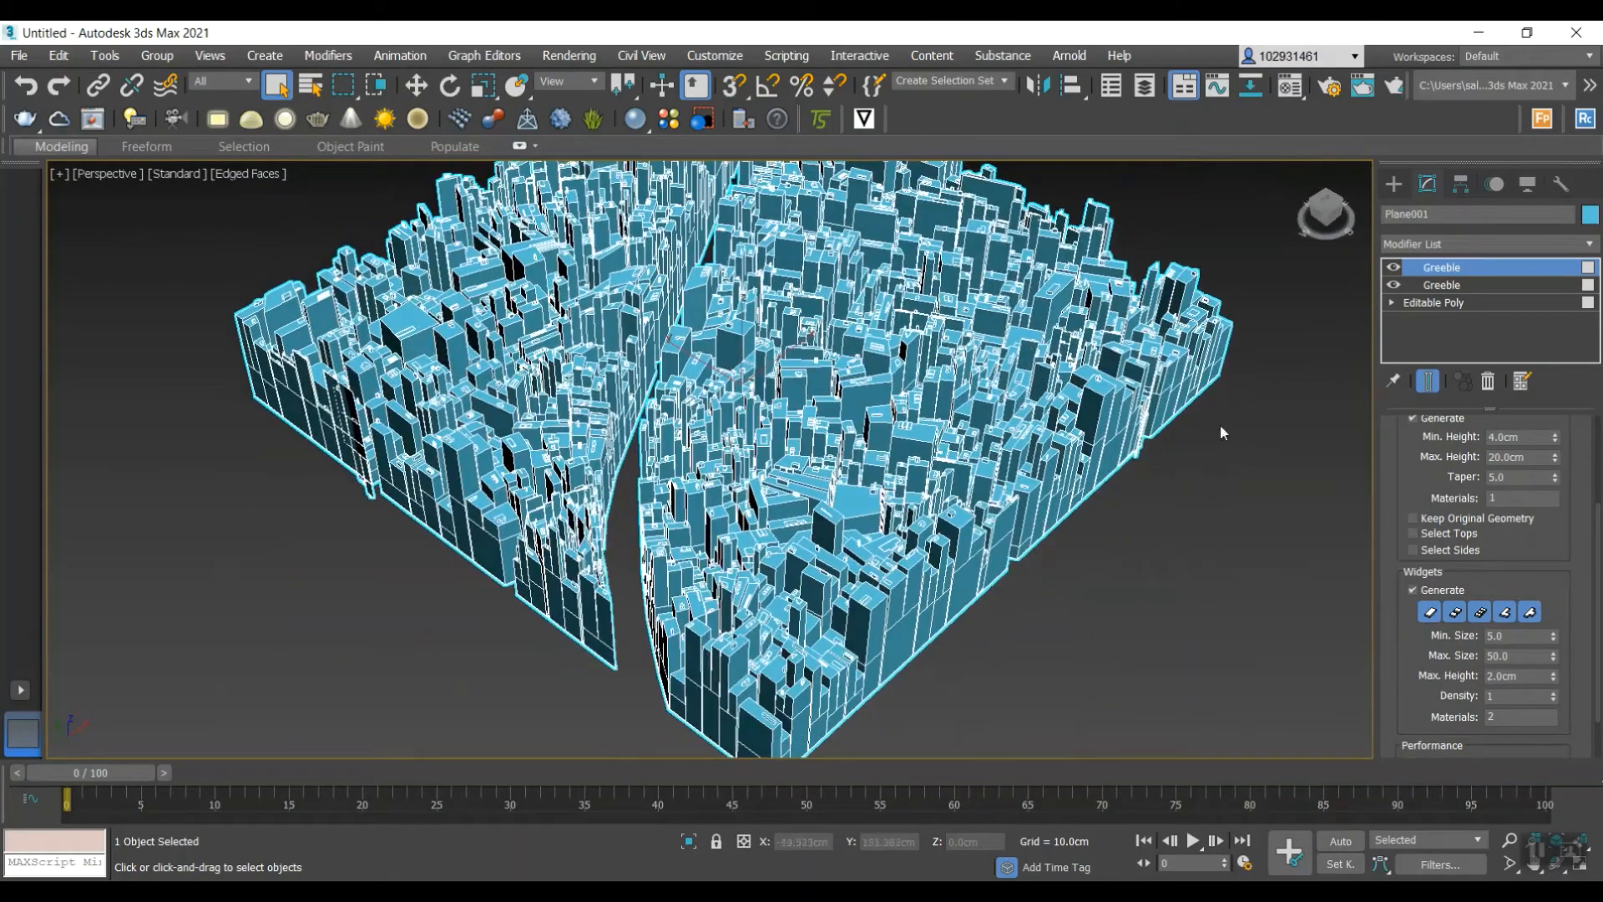
pyautogui.click(1442, 285)
pyautogui.doubleClick(1512, 456)
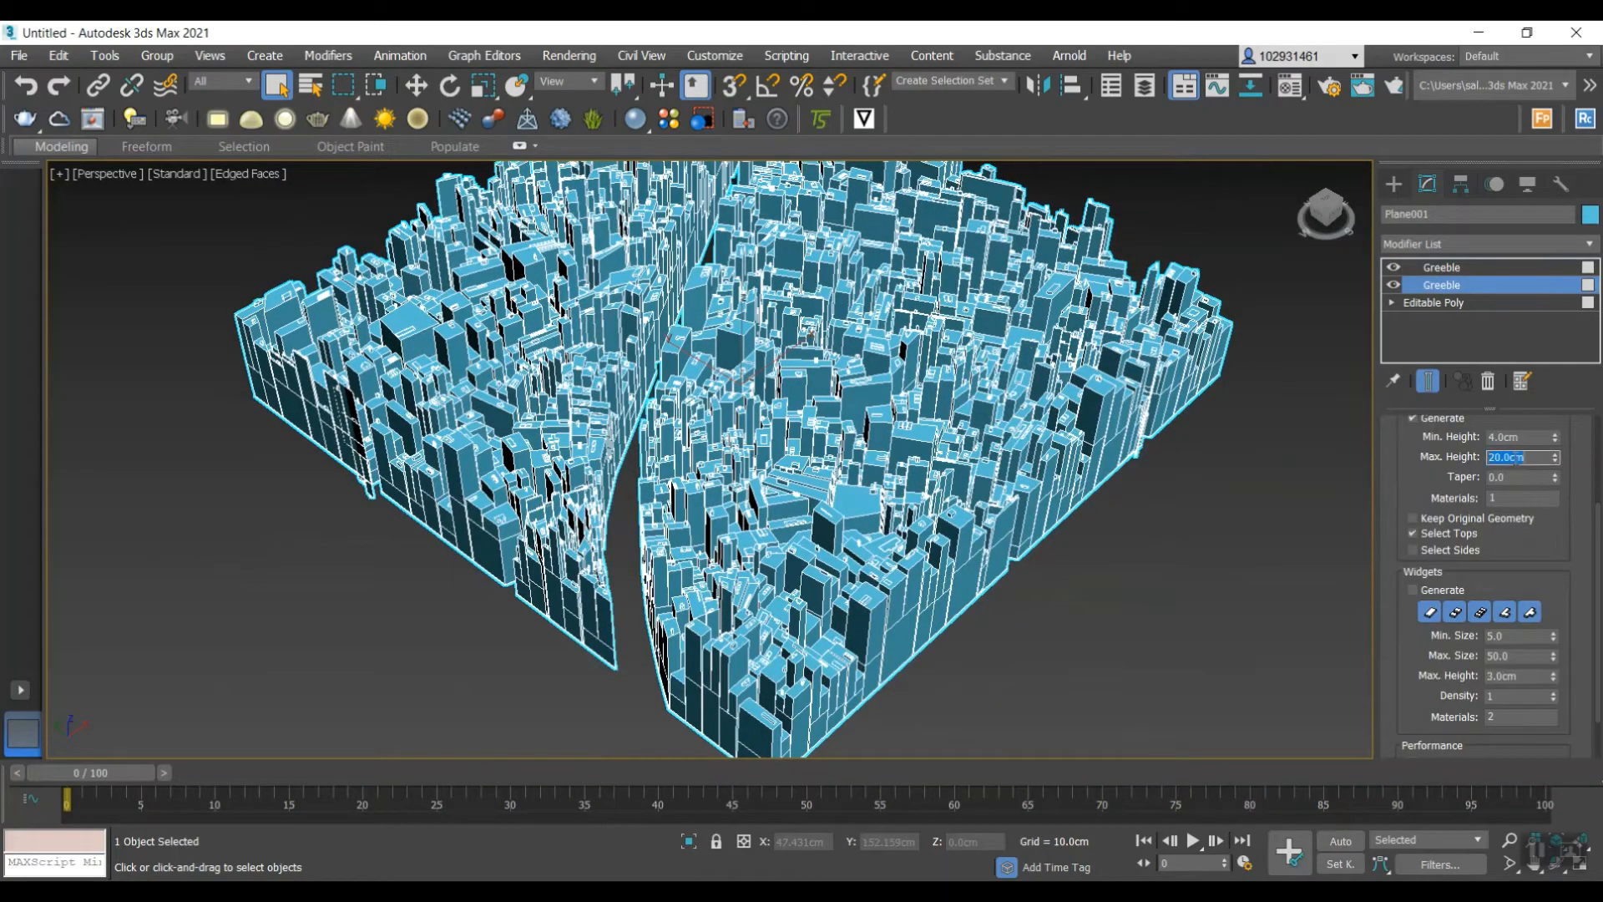
pyautogui.write('10')
pyautogui.press('Return')
pyautogui.scroll(5, 953, 659)
pyautogui.scroll(-5, 954, 659)
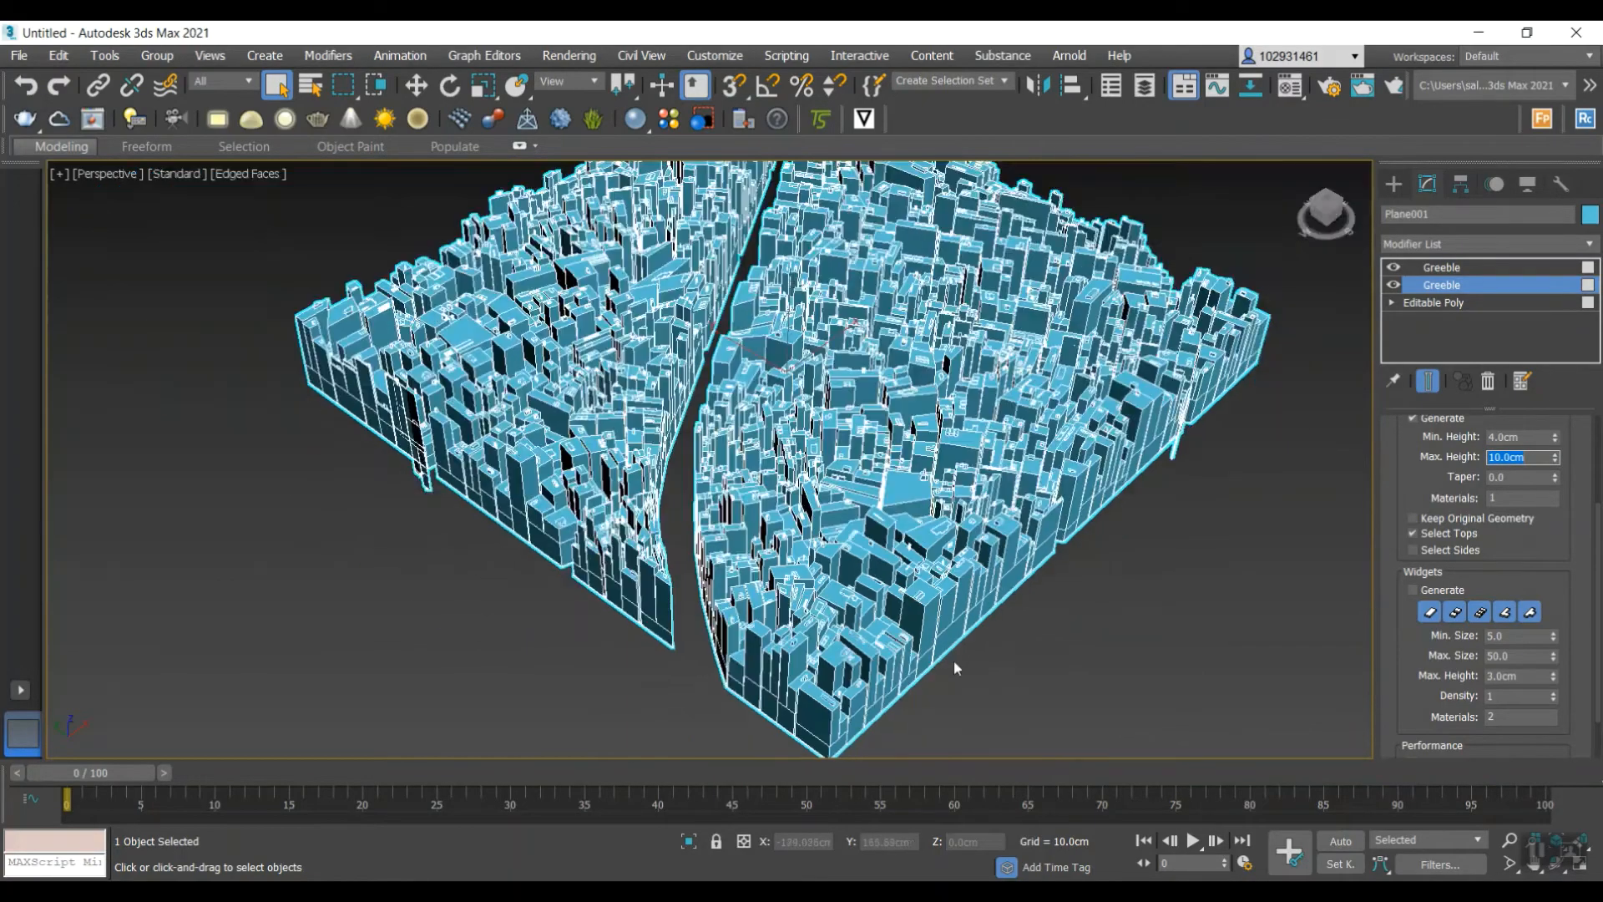
# - Review the second Greeble's settings and set the widgets' Materials value to 1 in the first Greeble modifier
pyautogui.scroll(5, 1027, 678)
pyautogui.click(1027, 678)
pyautogui.scroll(-5, 985, 642)
pyautogui.click(940, 609)
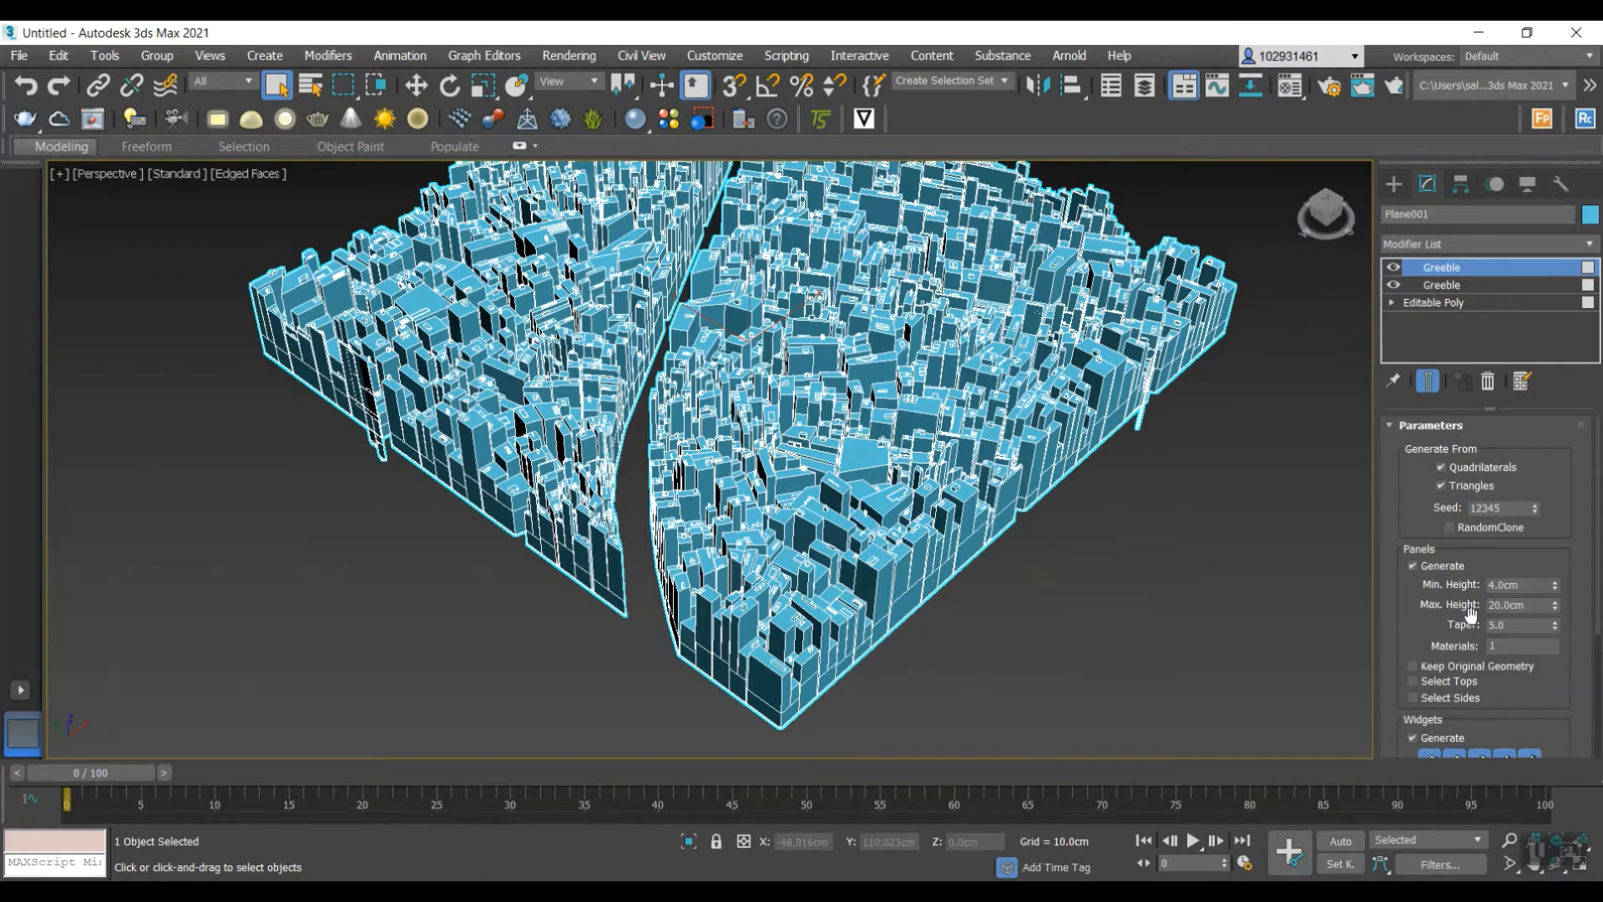
pyautogui.scroll(-3, 1457, 700)
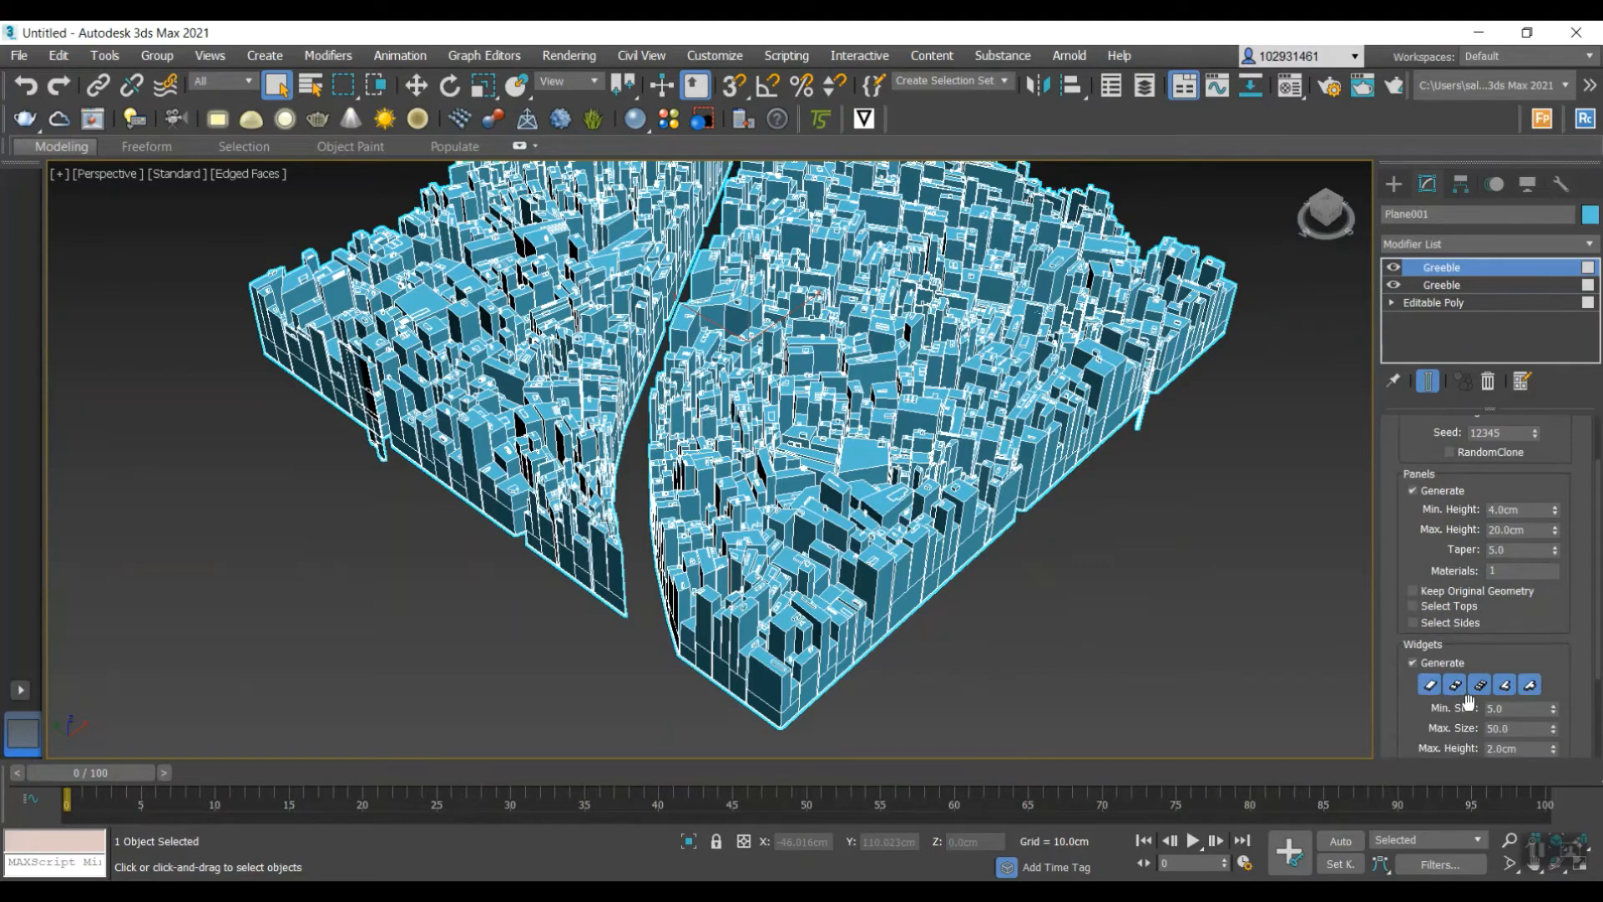
pyautogui.scroll(-3, 1459, 698)
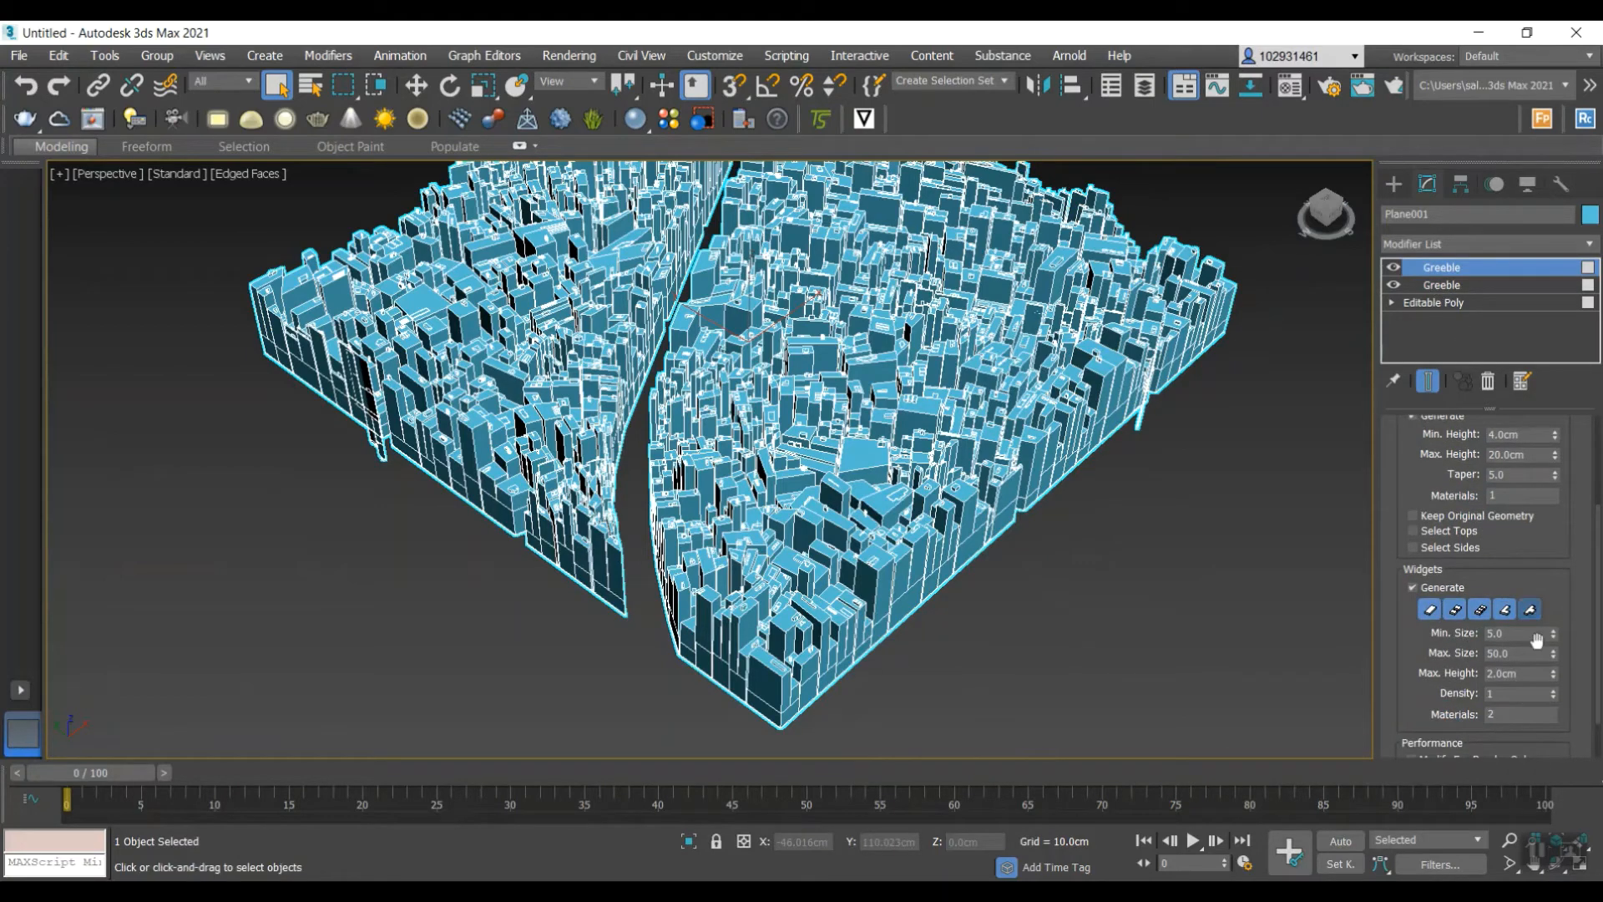
pyautogui.click(1500, 718)
pyautogui.click(1460, 282)
pyautogui.click(1501, 713)
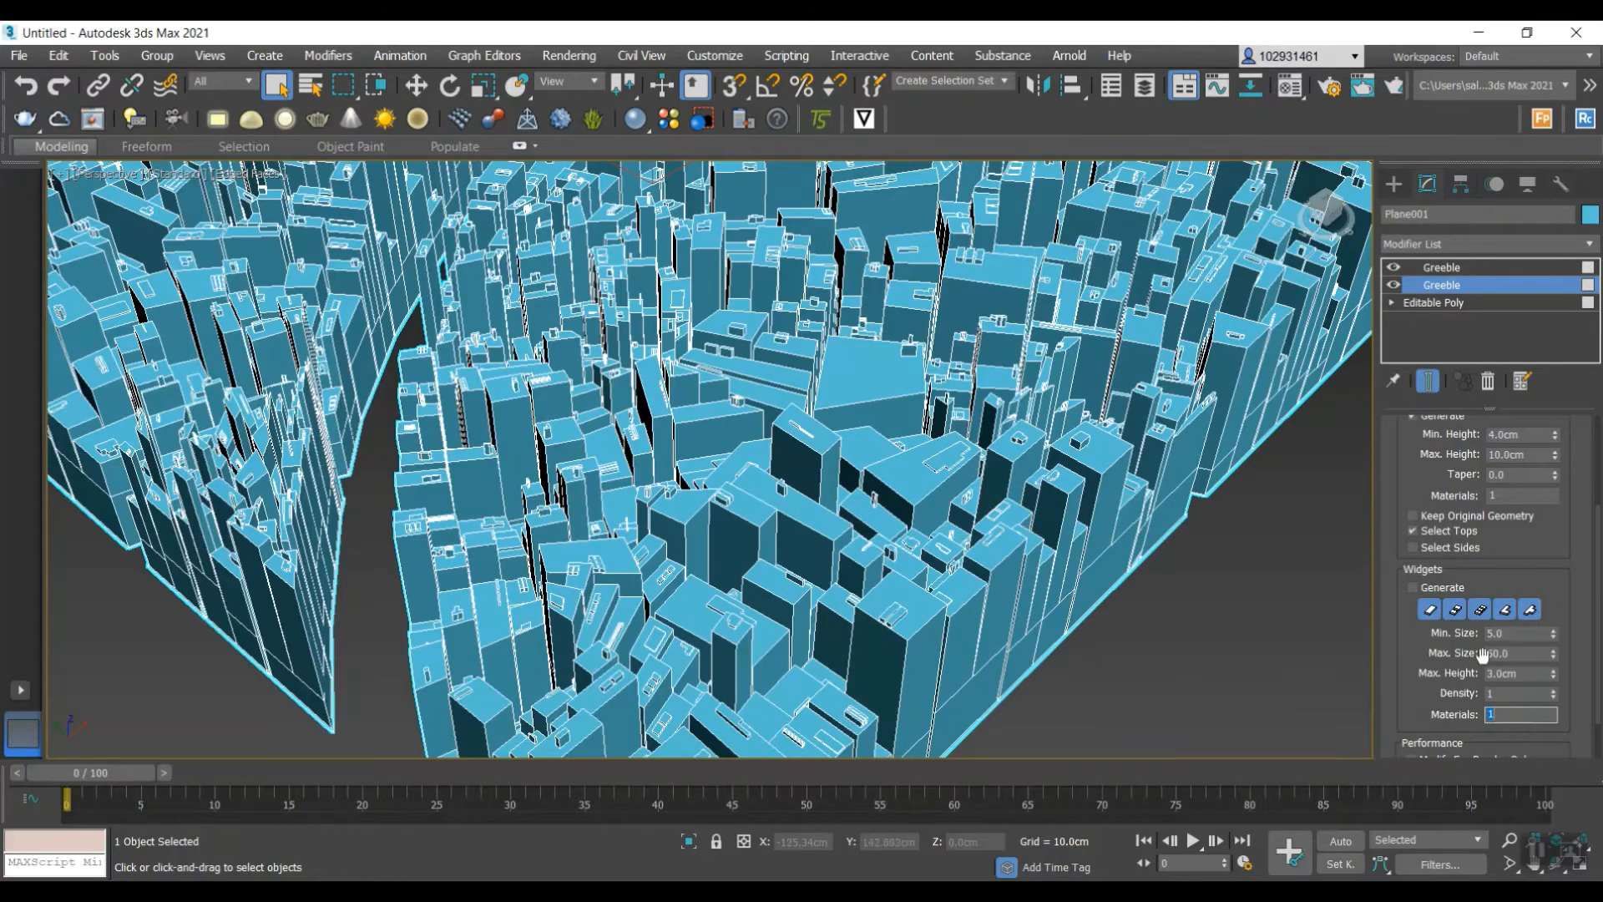
# - Set the widget density to 2 in both the first and second Greeble modifiers
pyautogui.click(1499, 693)
pyautogui.click(1460, 274)
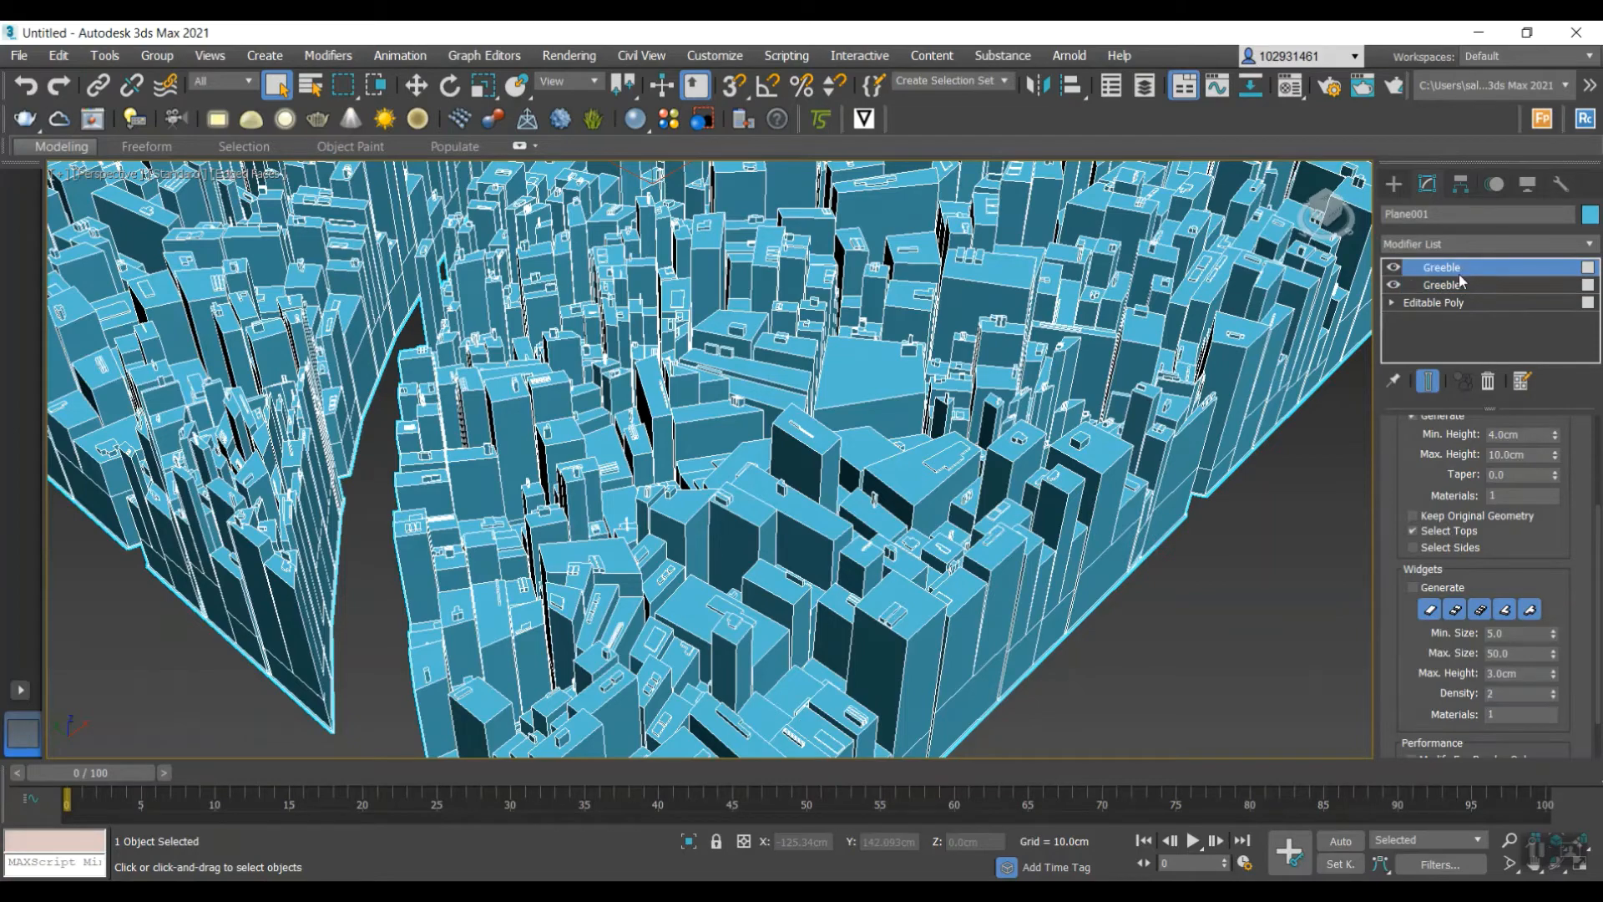
pyautogui.click(1510, 693)
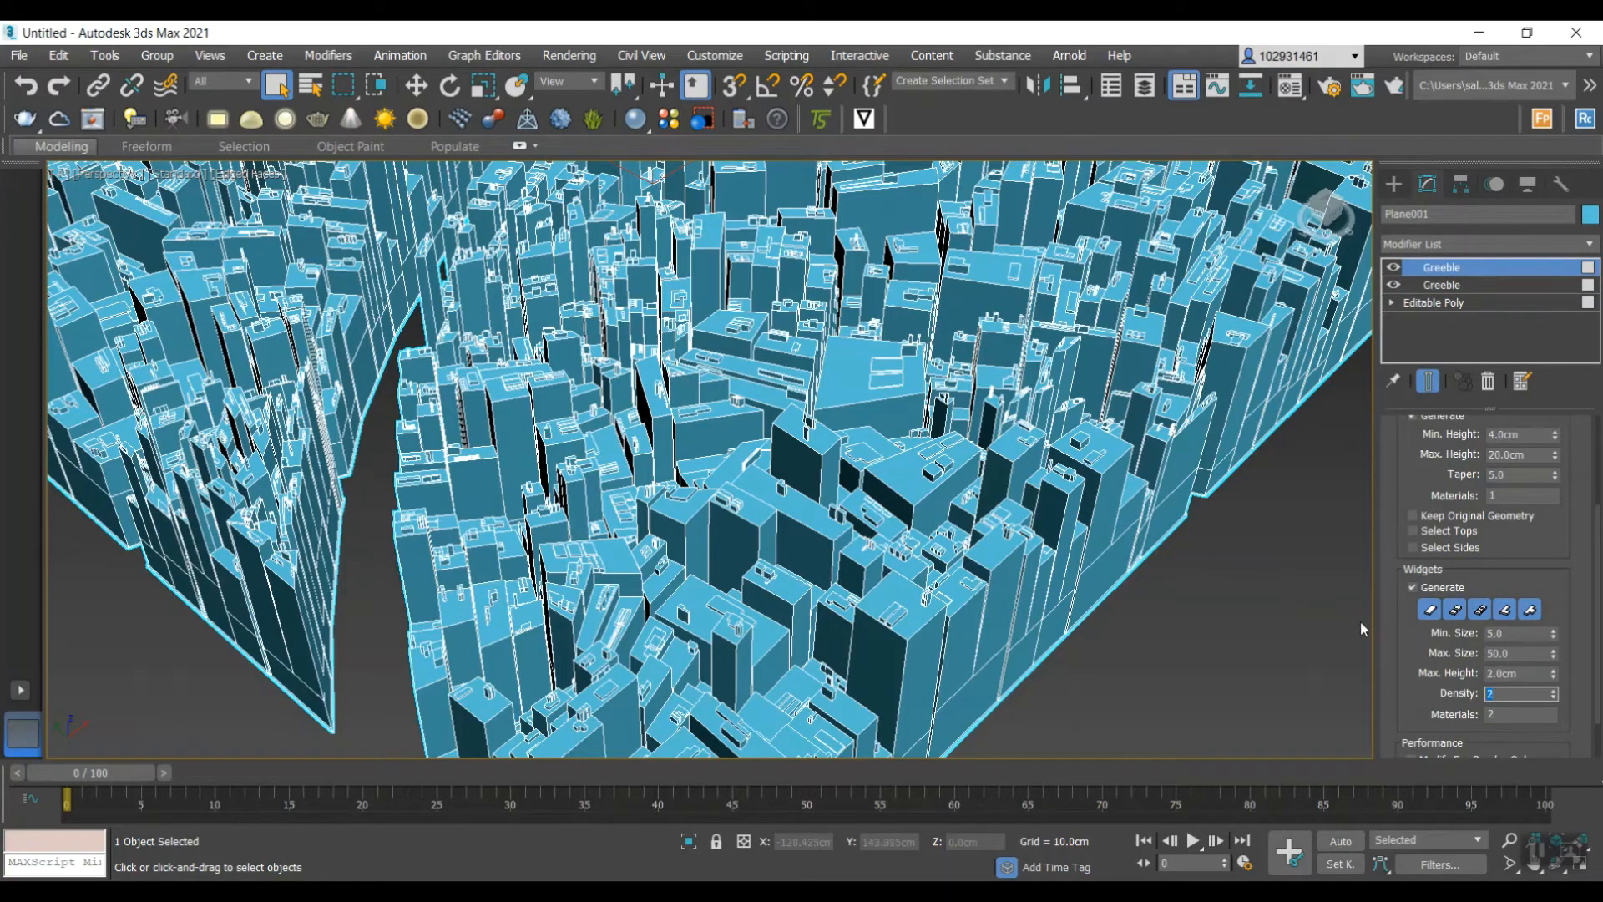
# - Examine the building blocks and rooftop details across the city from overview and close range
pyautogui.scroll(-5, 1362, 628)
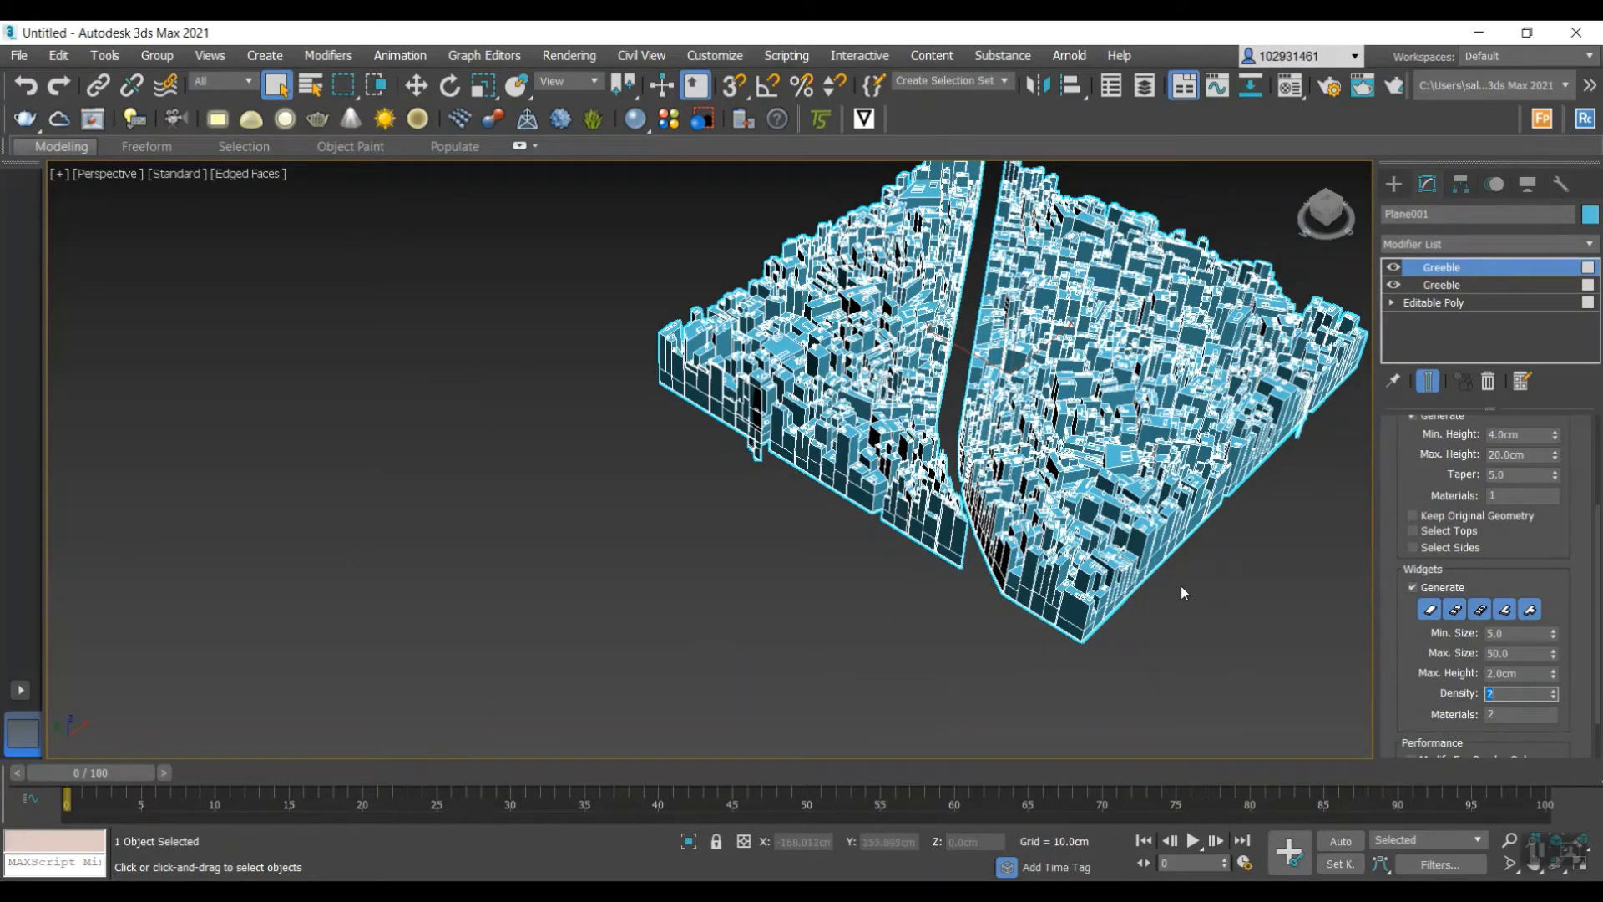
pyautogui.scroll(4, 925, 426)
pyautogui.scroll(-4, 1142, 363)
pyautogui.scroll(4, 1230, 305)
pyautogui.scroll(-4, 1246, 290)
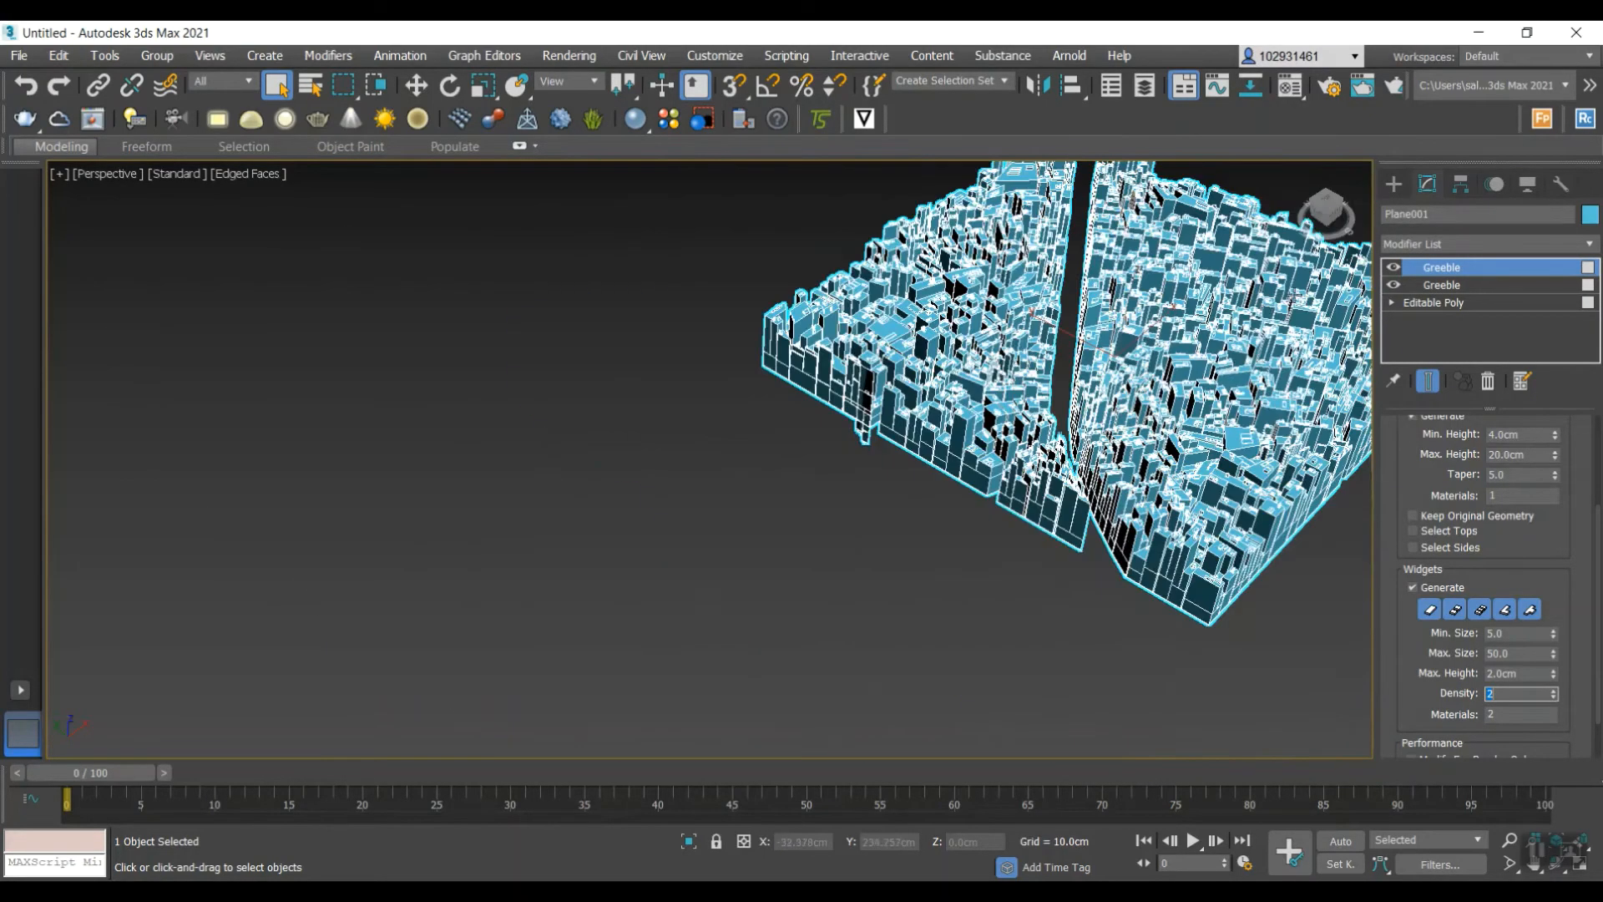
pyautogui.scroll(4, 1316, 395)
pyautogui.scroll(-2, 1316, 395)
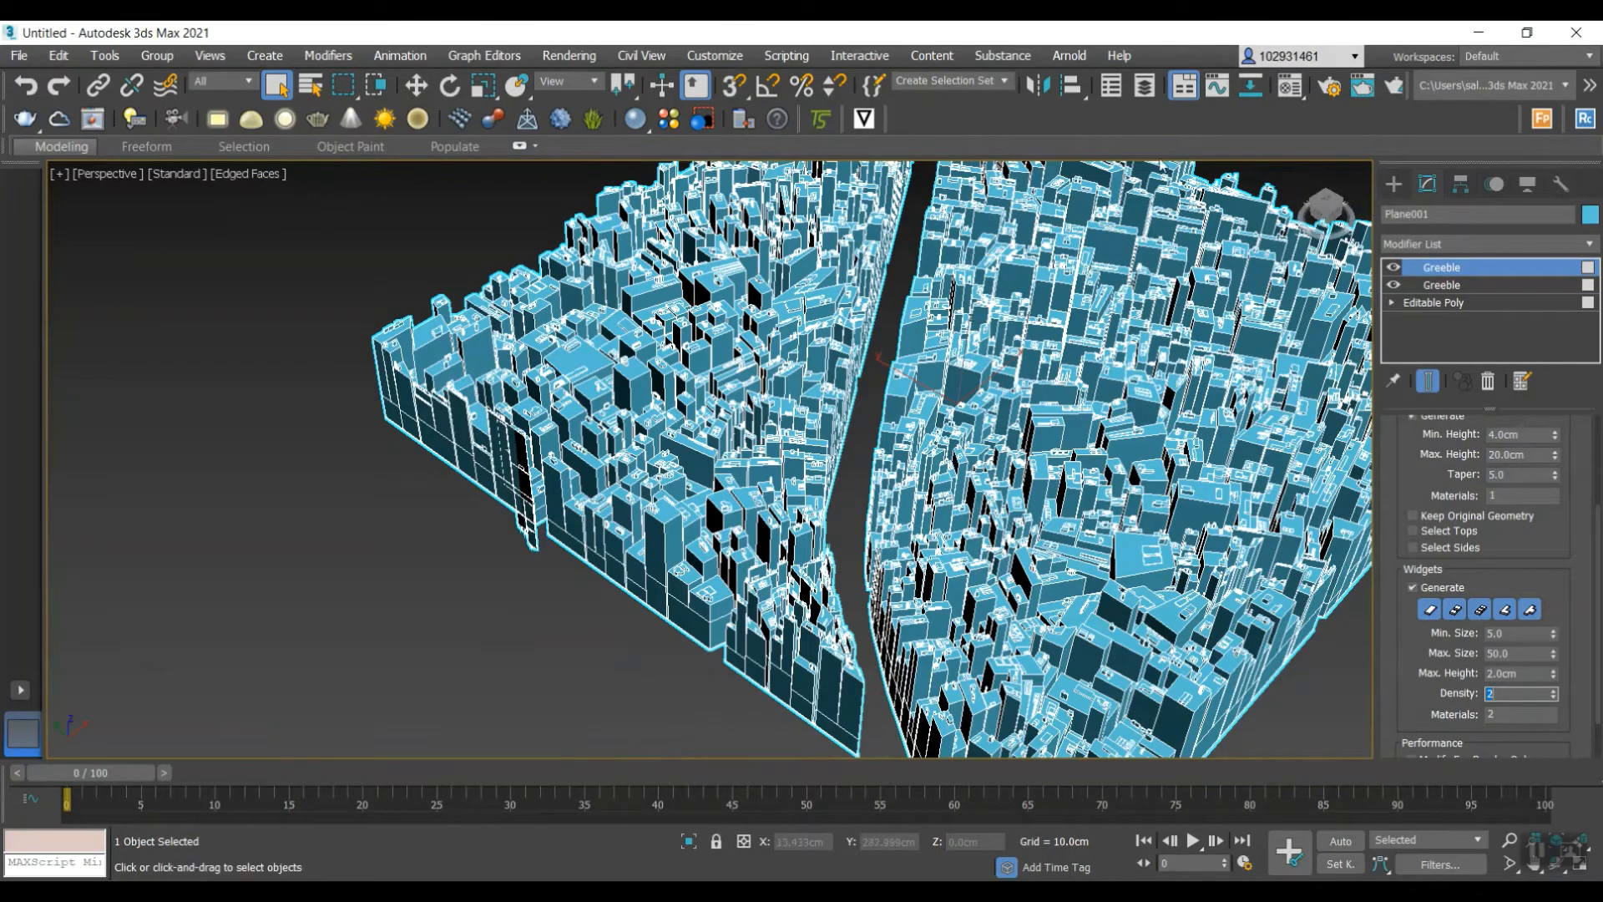
# - Set the renderer to V-Ray 5, hotfix 2 and enable ambient occlusion in its global illumination settings
pyautogui.click(559, 56)
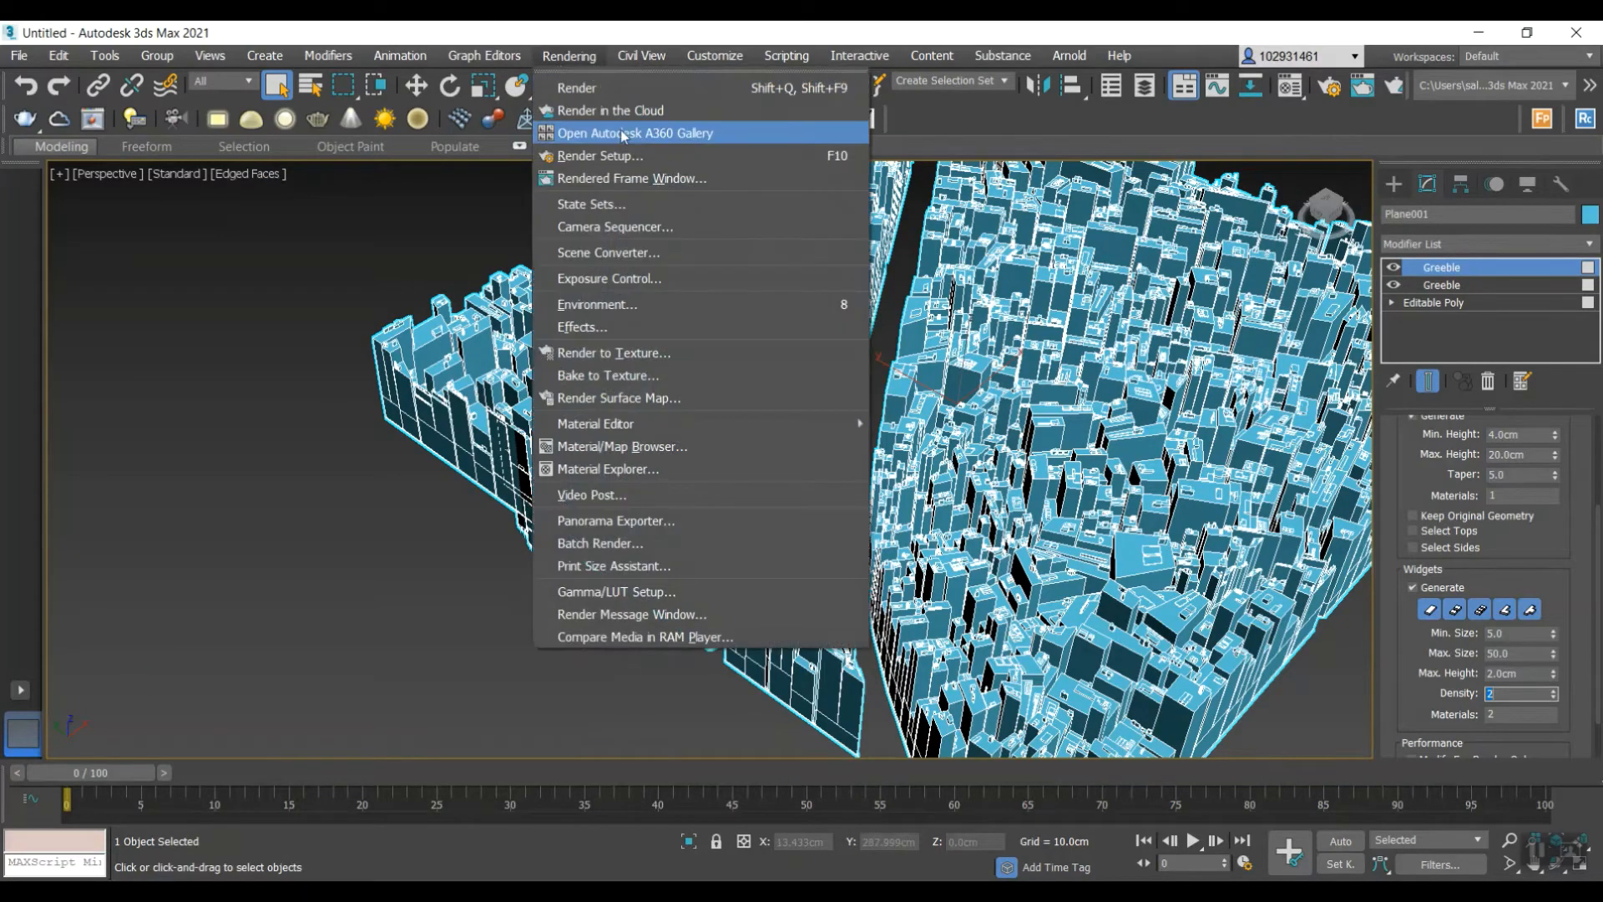
pyautogui.click(618, 158)
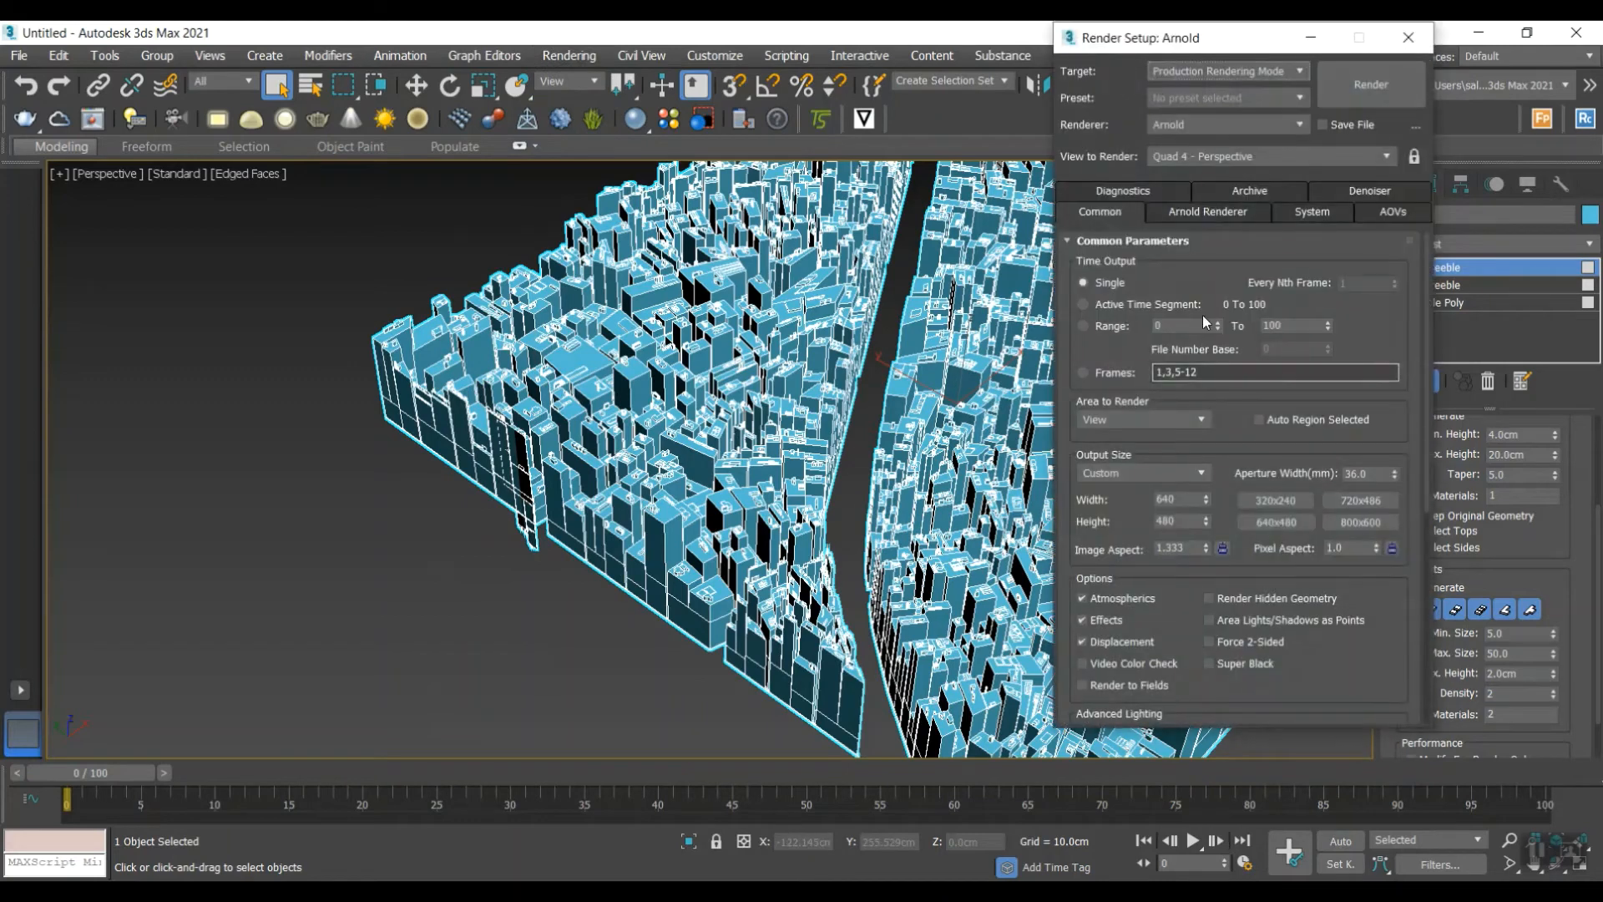
pyautogui.click(1220, 123)
pyautogui.click(1214, 219)
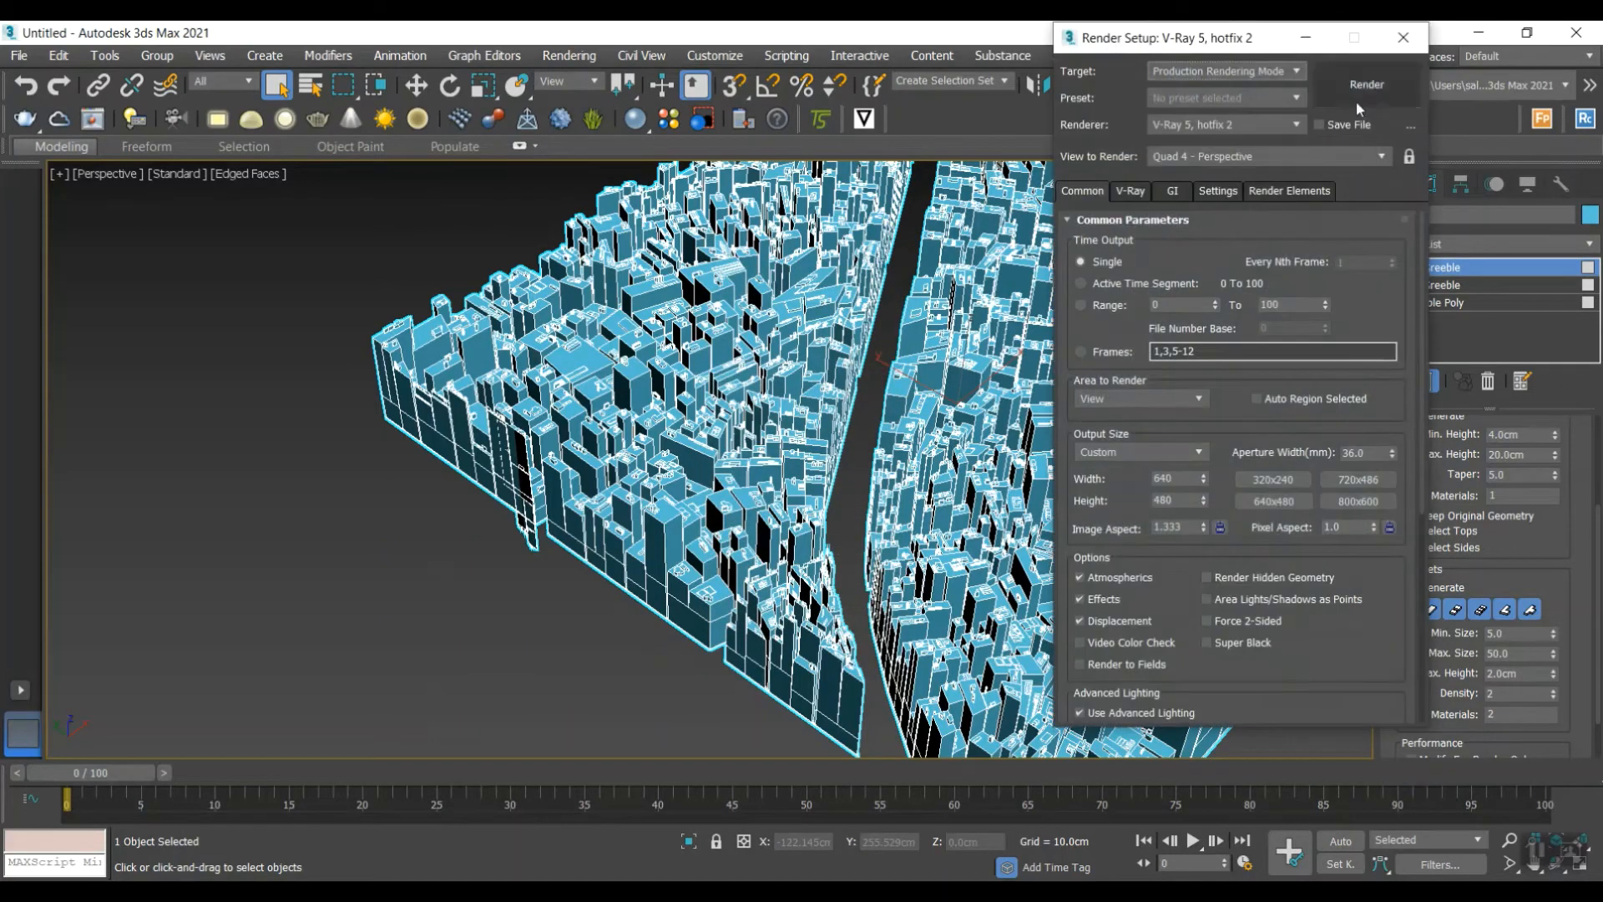
pyautogui.click(1173, 192)
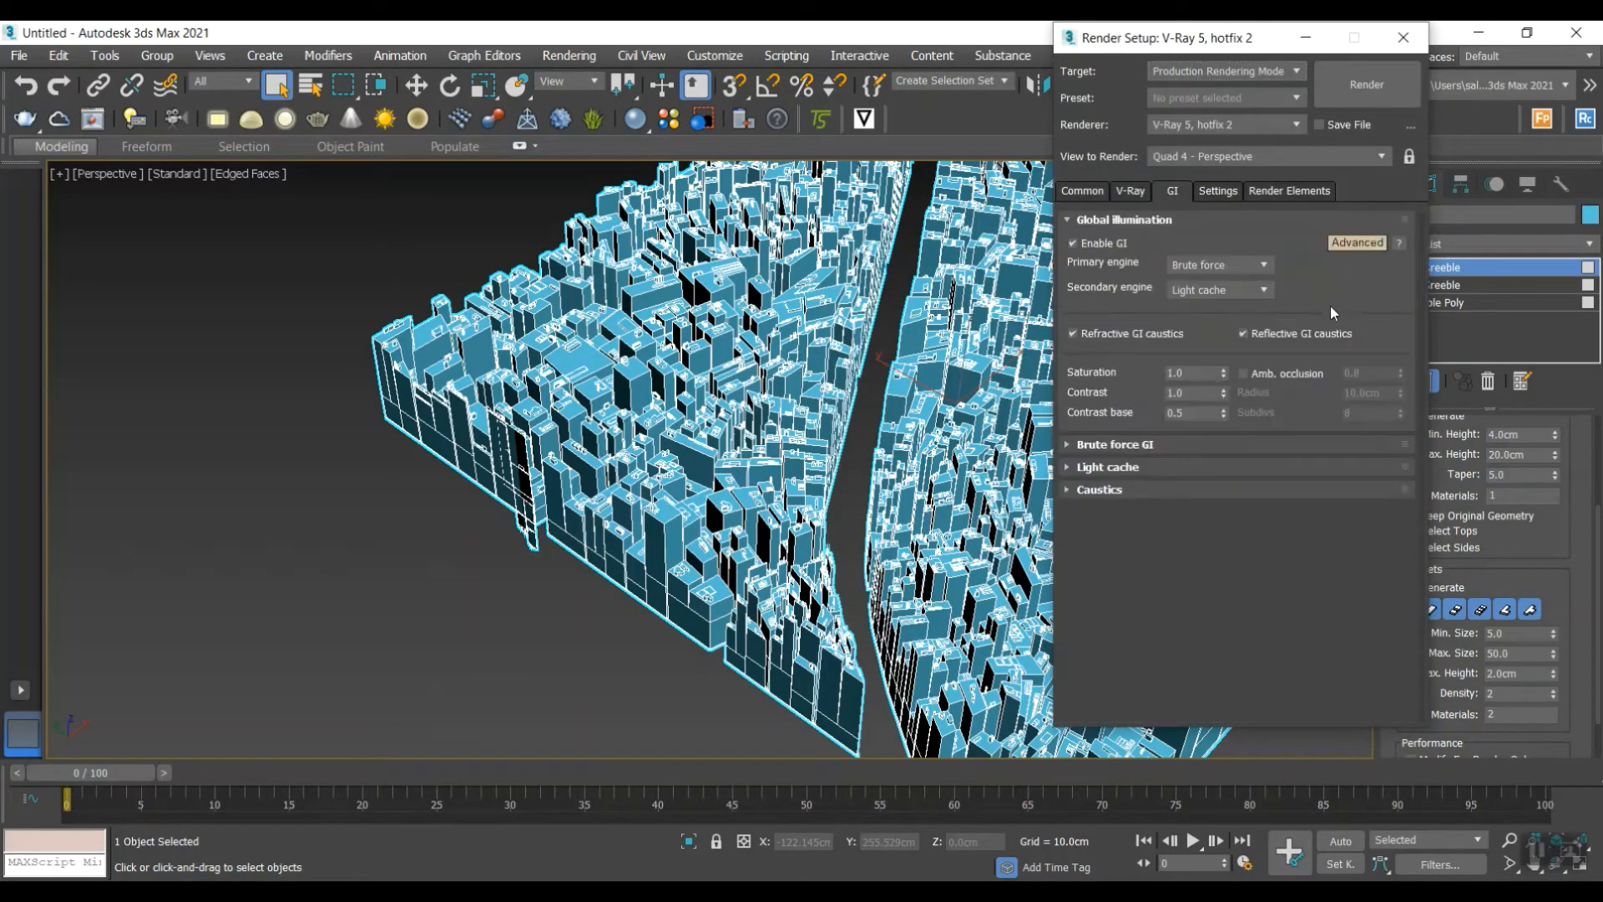
pyautogui.click(1243, 375)
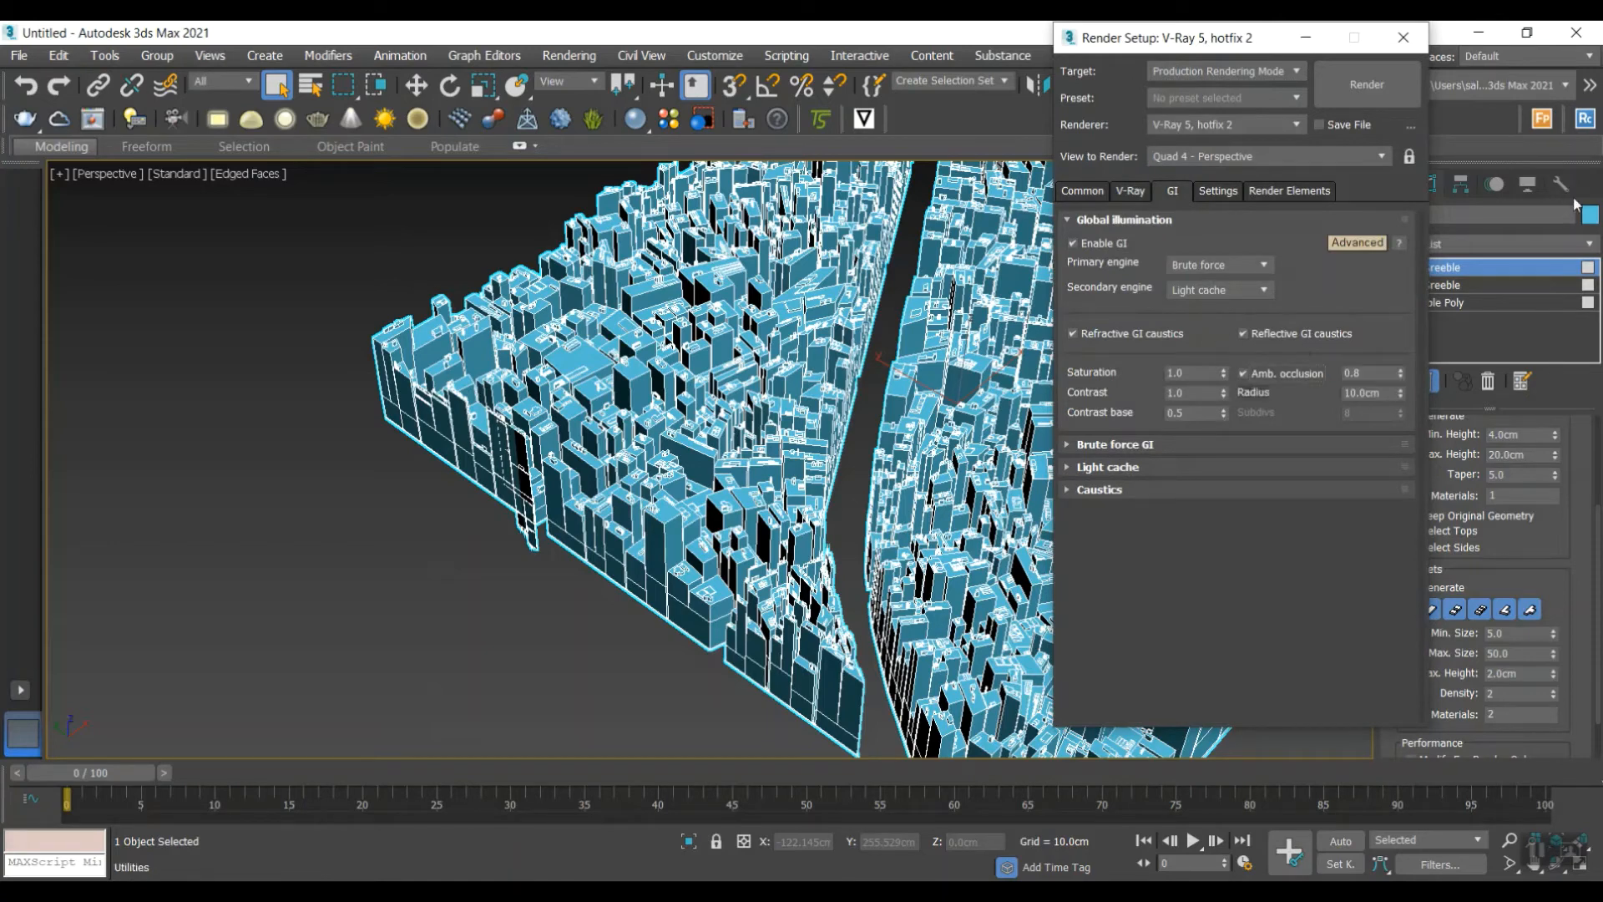
# - Choose an exposure control in the environment settings, then close the environment and render setup windows
pyautogui.click(588, 60)
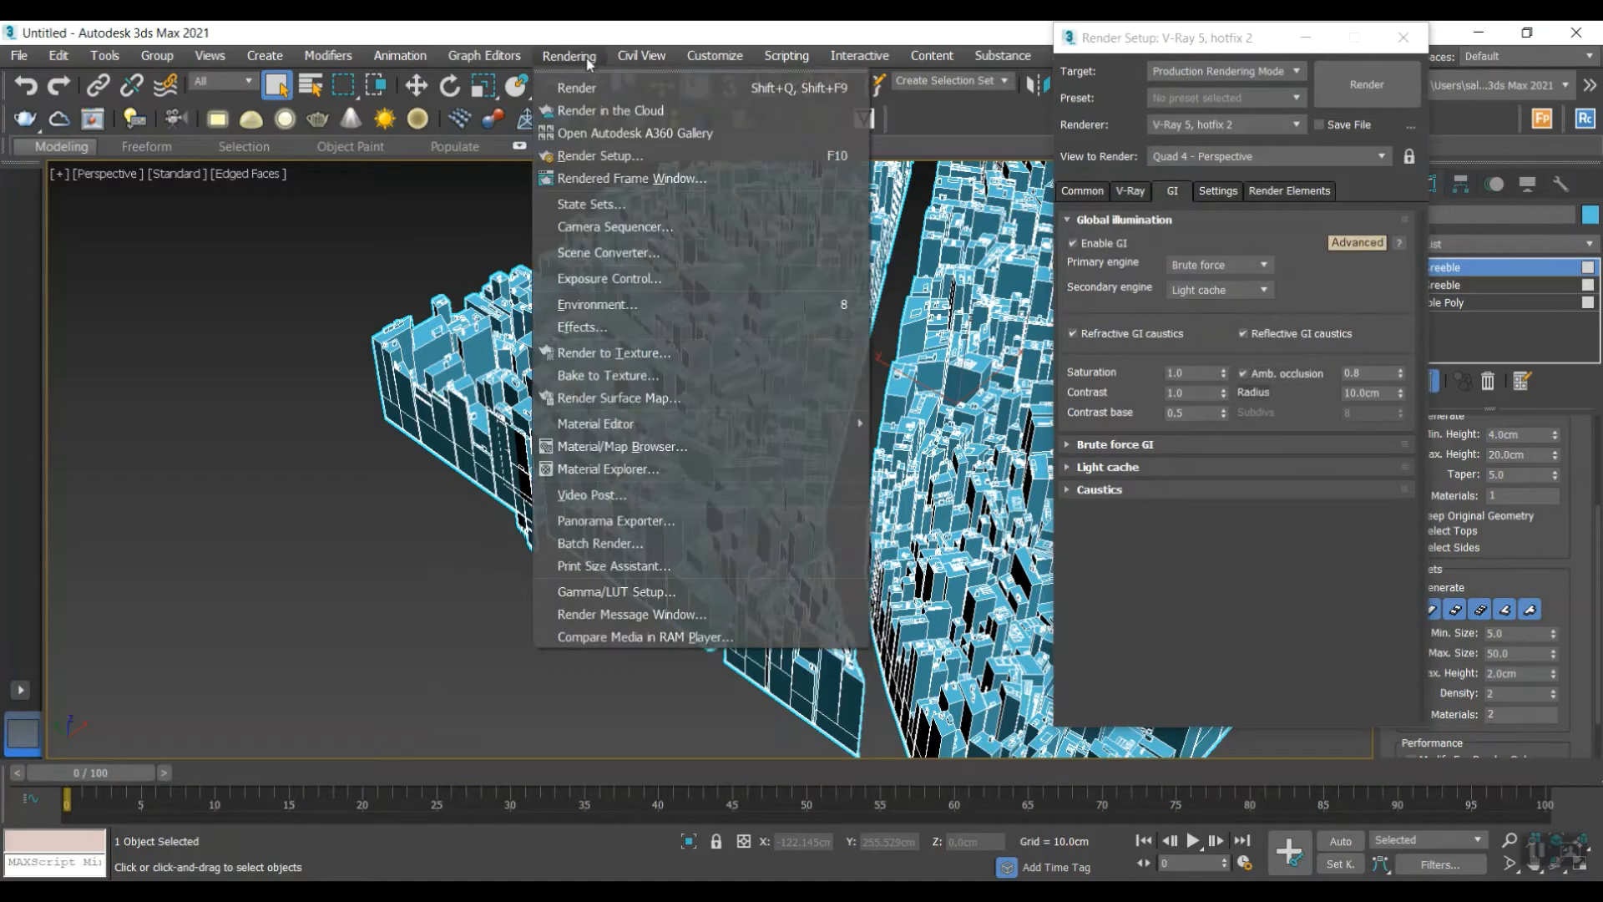
pyautogui.click(634, 304)
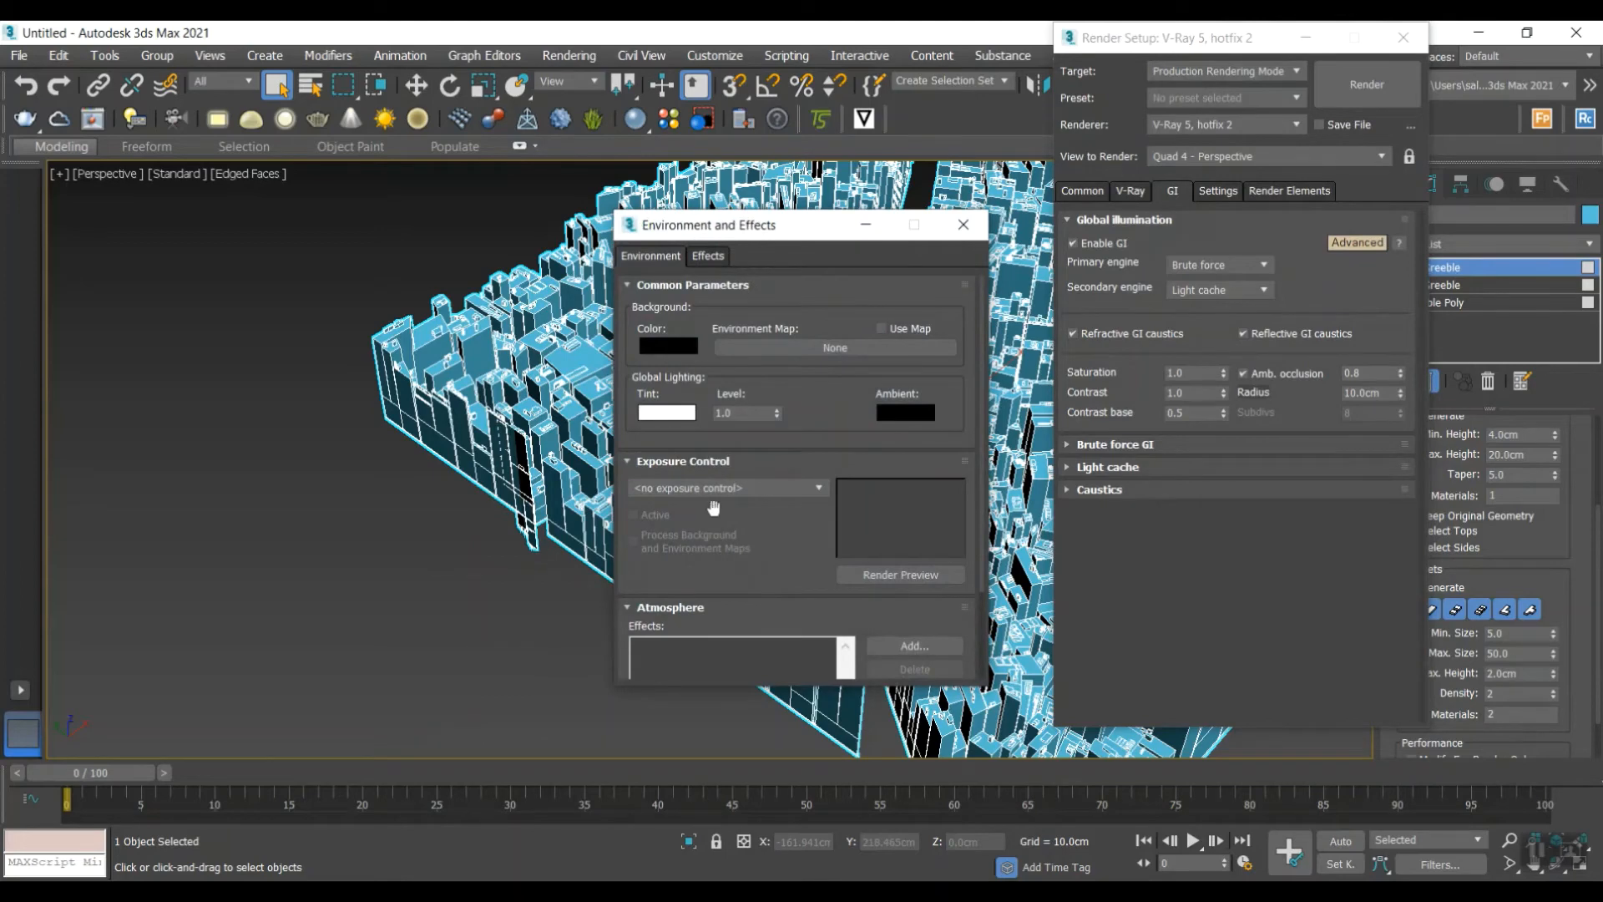
pyautogui.click(716, 489)
pyautogui.click(697, 586)
pyautogui.click(962, 234)
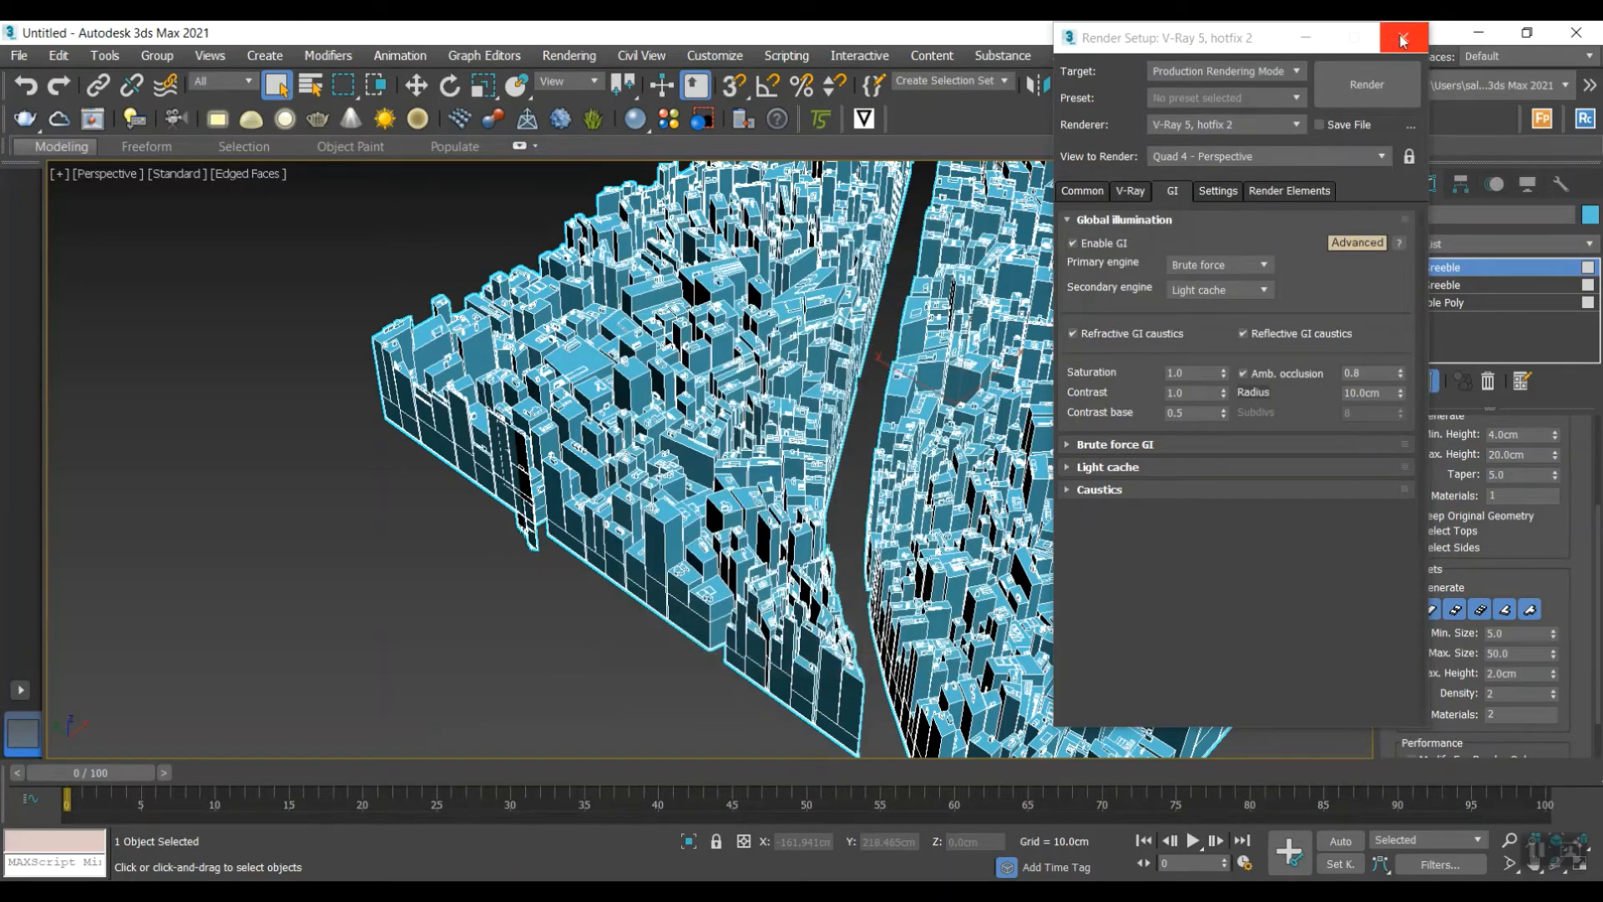
pyautogui.click(1403, 37)
# - Create a VRaySun beyond the city's edge, aimed at the middle of the buildings
pyautogui.click(1392, 183)
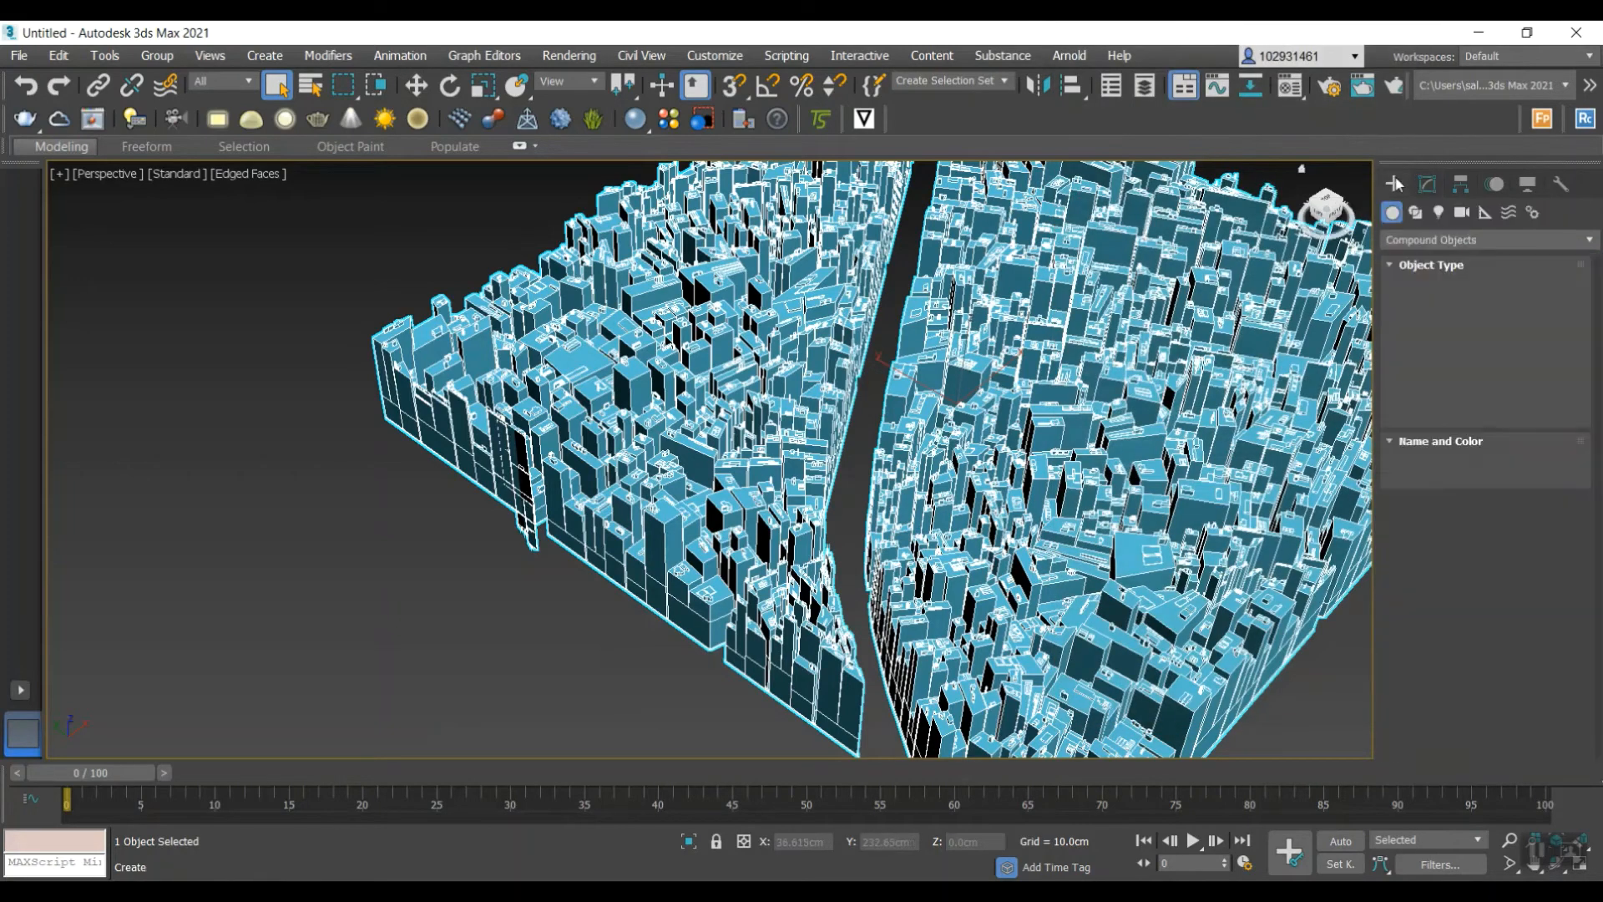
pyautogui.click(1439, 212)
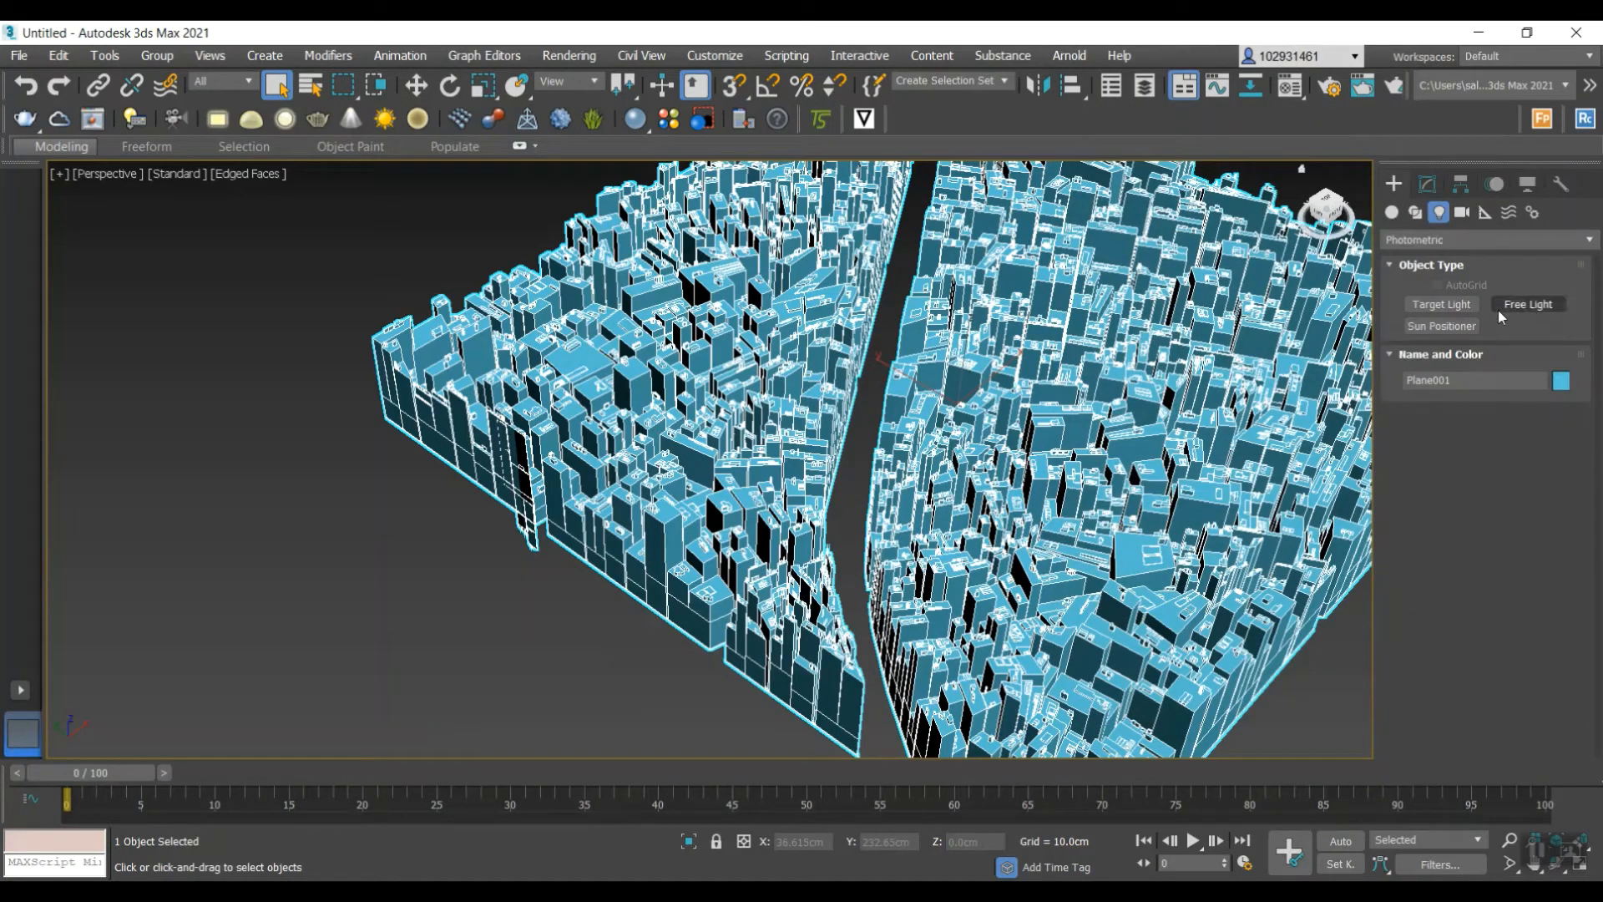
pyautogui.click(1409, 240)
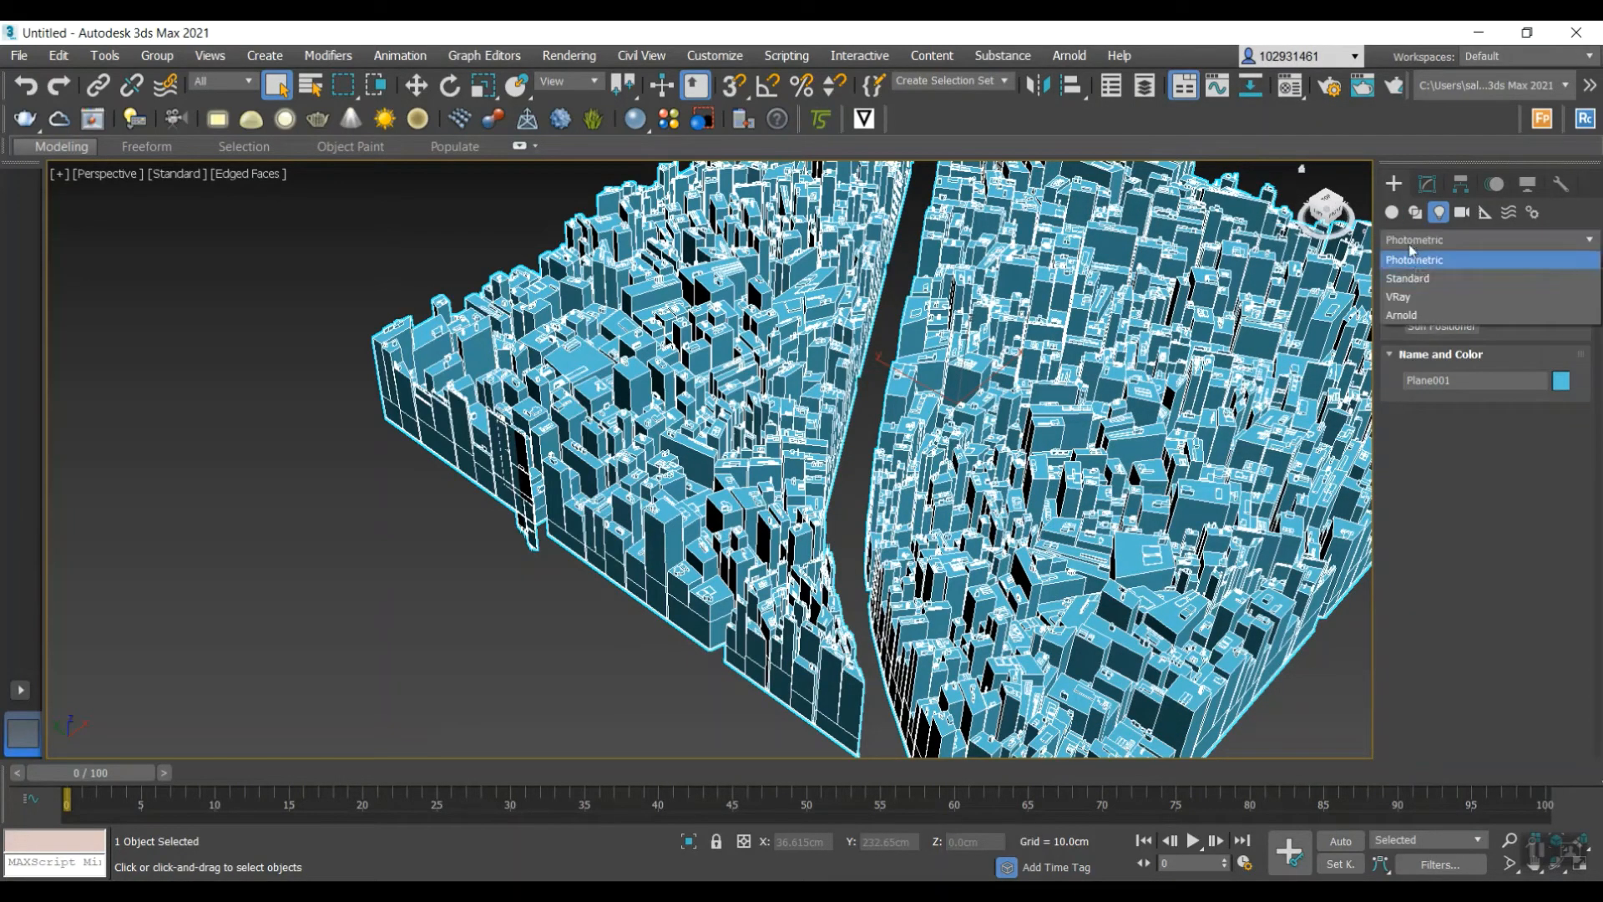
pyautogui.click(1398, 297)
pyautogui.scroll(-10, 1244, 532)
pyautogui.scroll(3, 1244, 533)
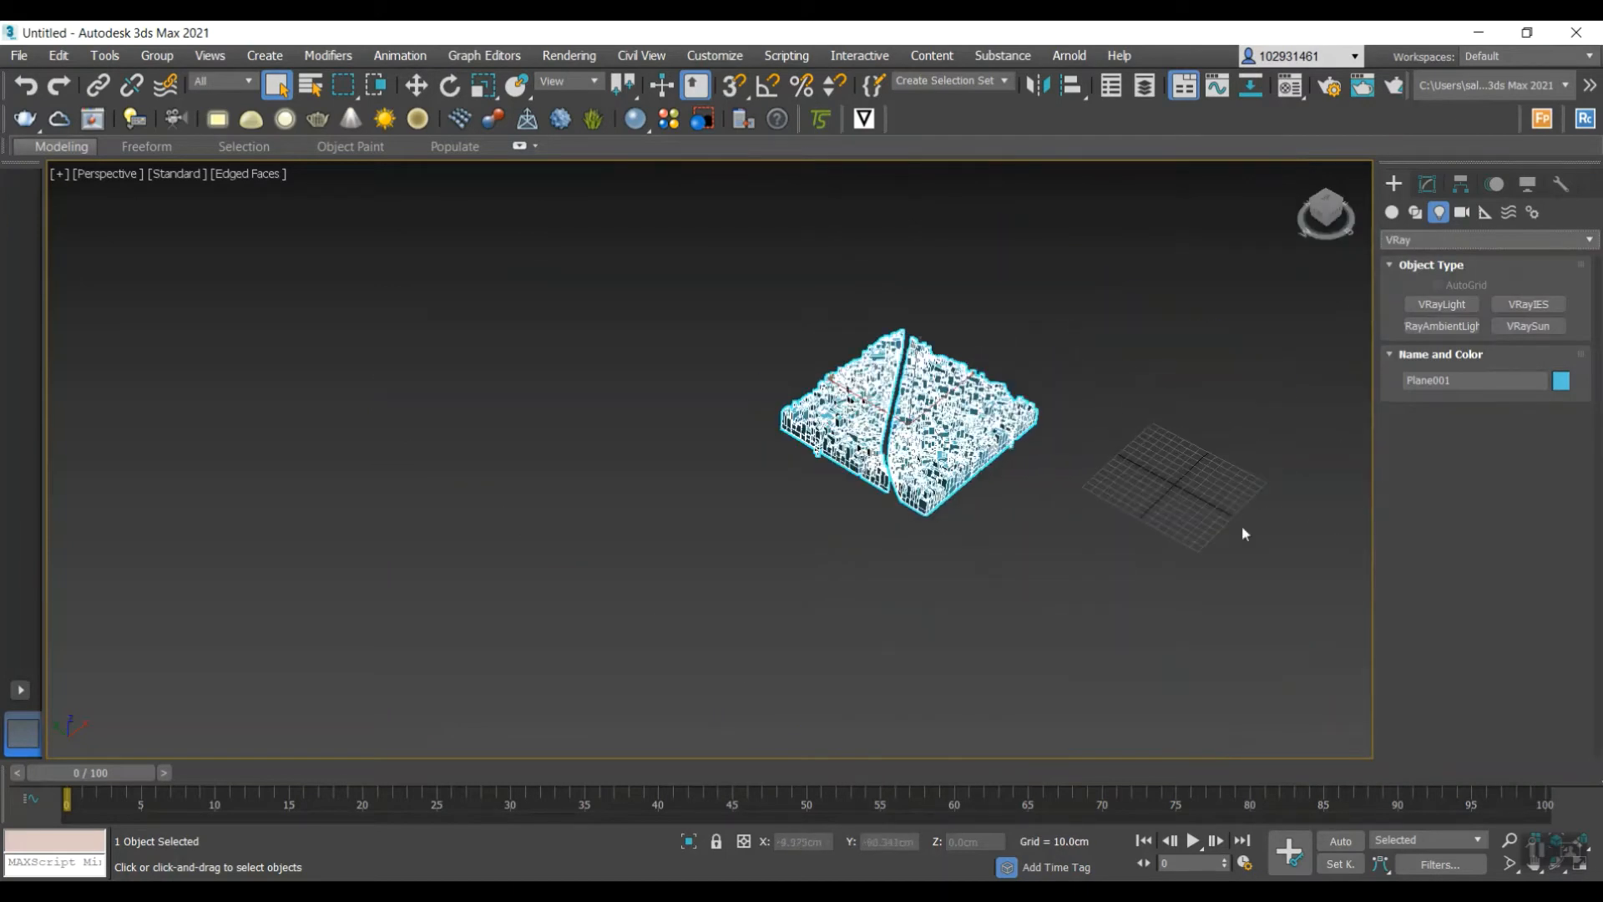
pyautogui.click(1172, 507)
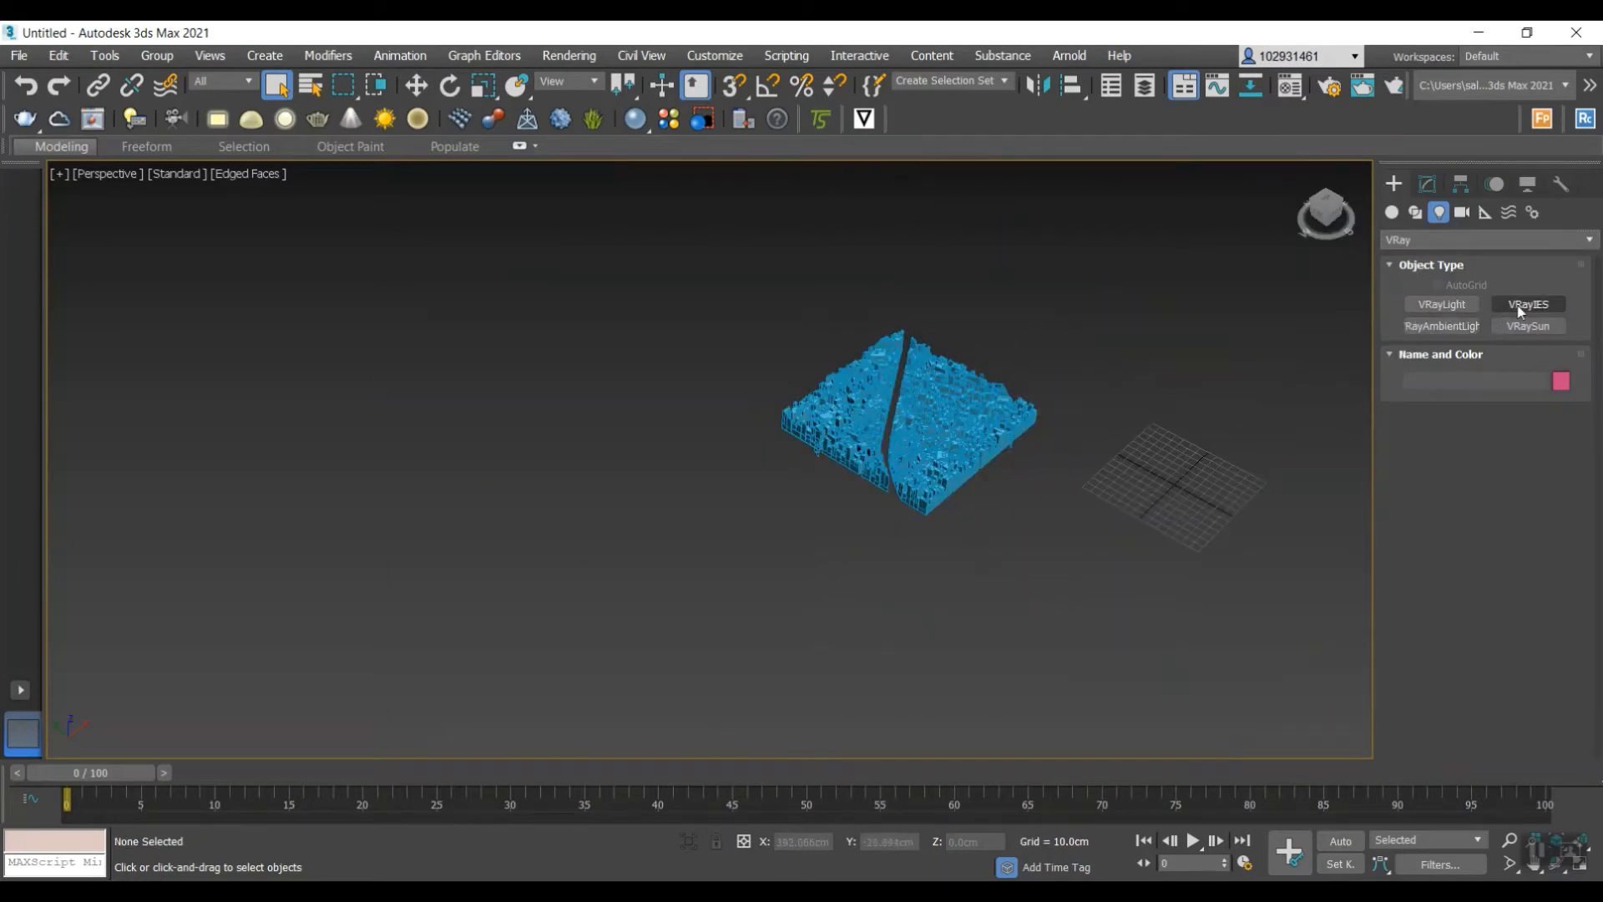
pyautogui.click(1527, 325)
pyautogui.moveTo(1261, 551); pyautogui.dragTo(966, 430)
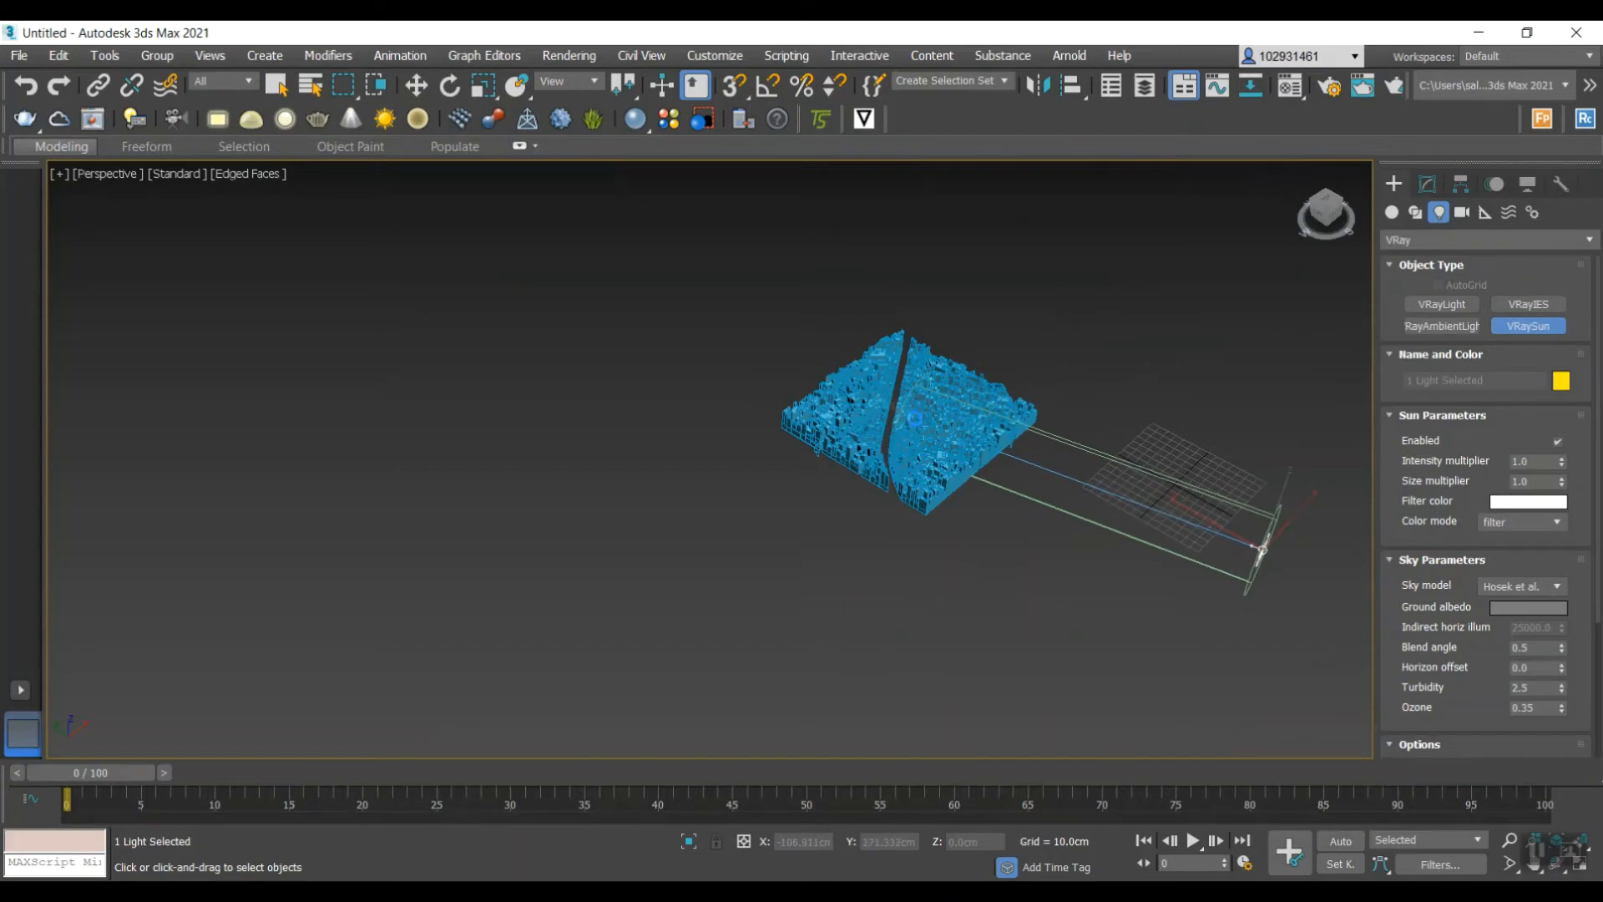
pyautogui.click(855, 535)
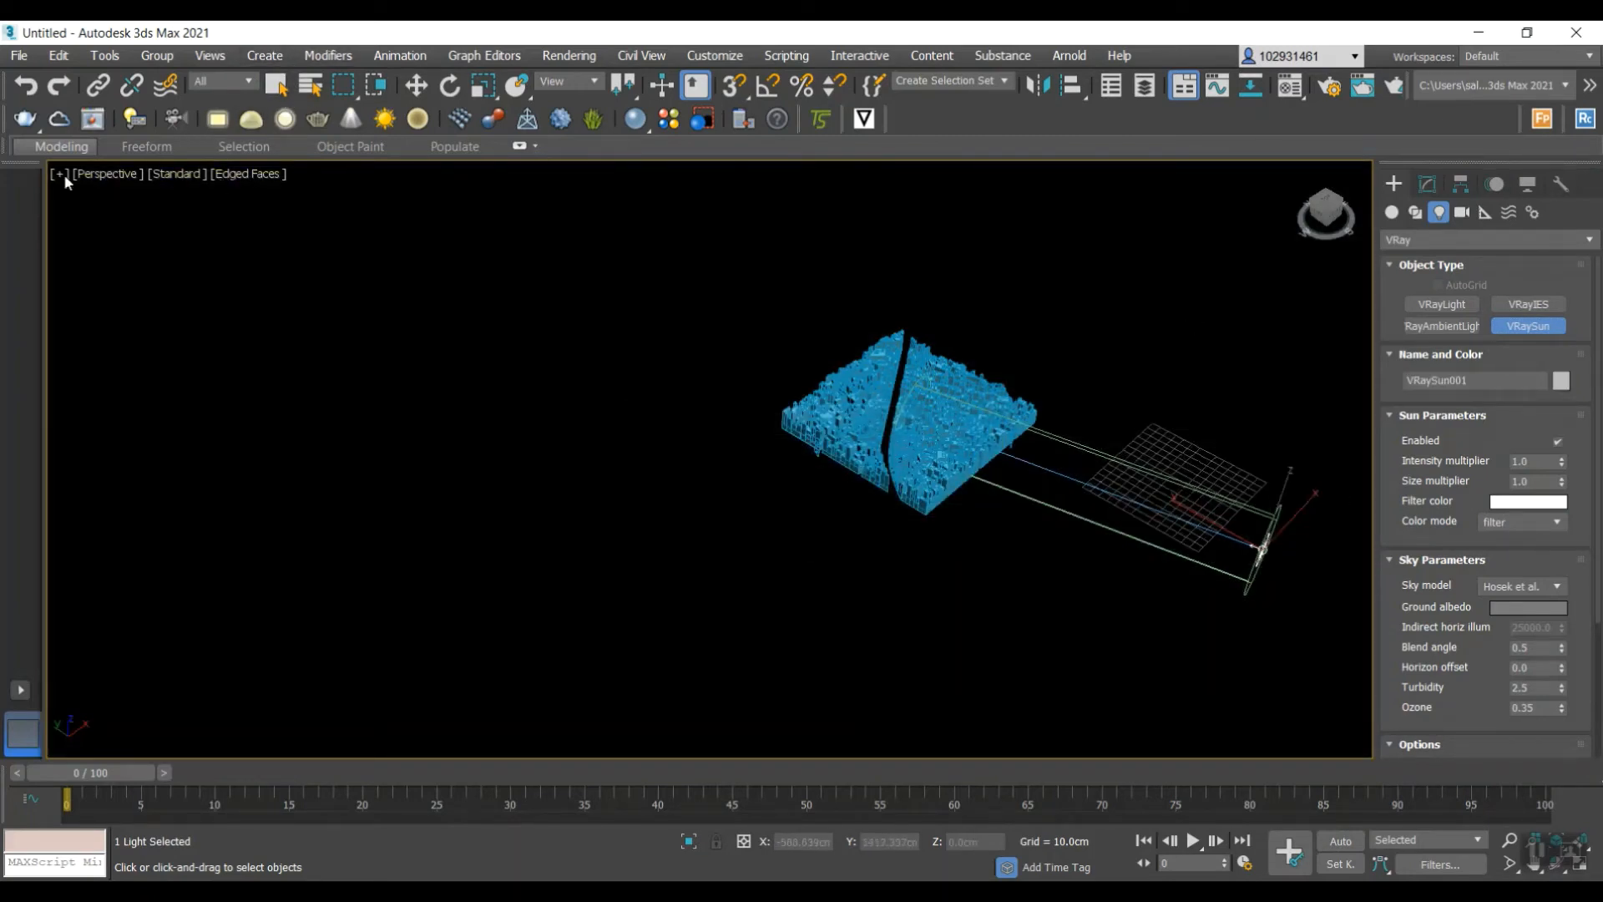
# - Switch to the four-viewport layout and raise the VRaySun above the city in the Left view
pyautogui.click(20, 689)
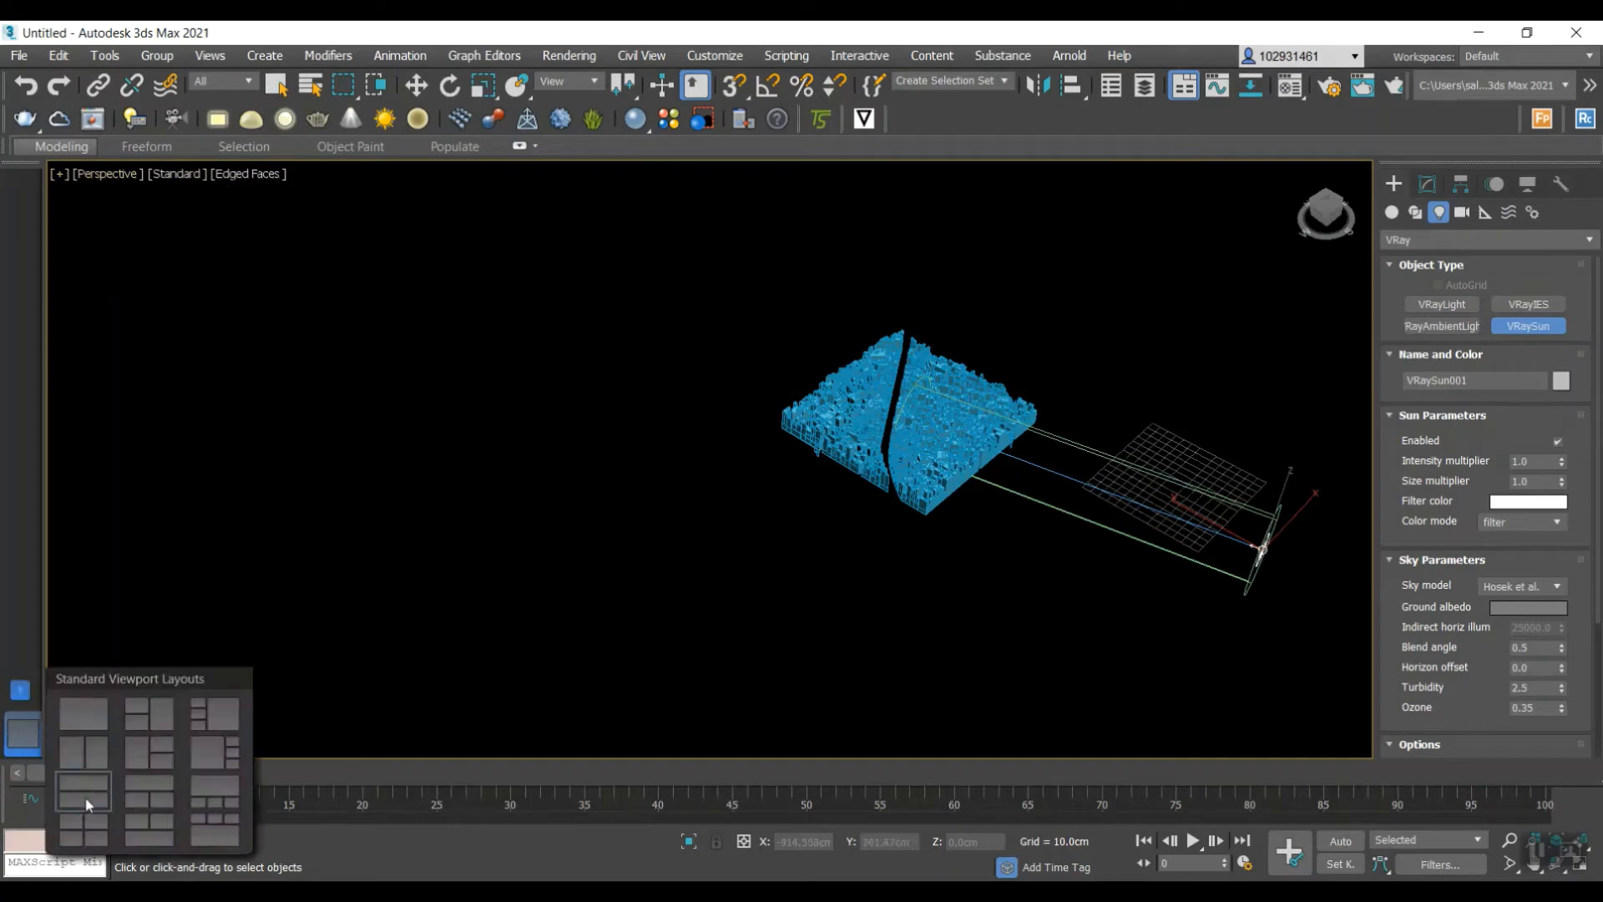
pyautogui.click(84, 831)
pyautogui.scroll(-5, 1012, 348)
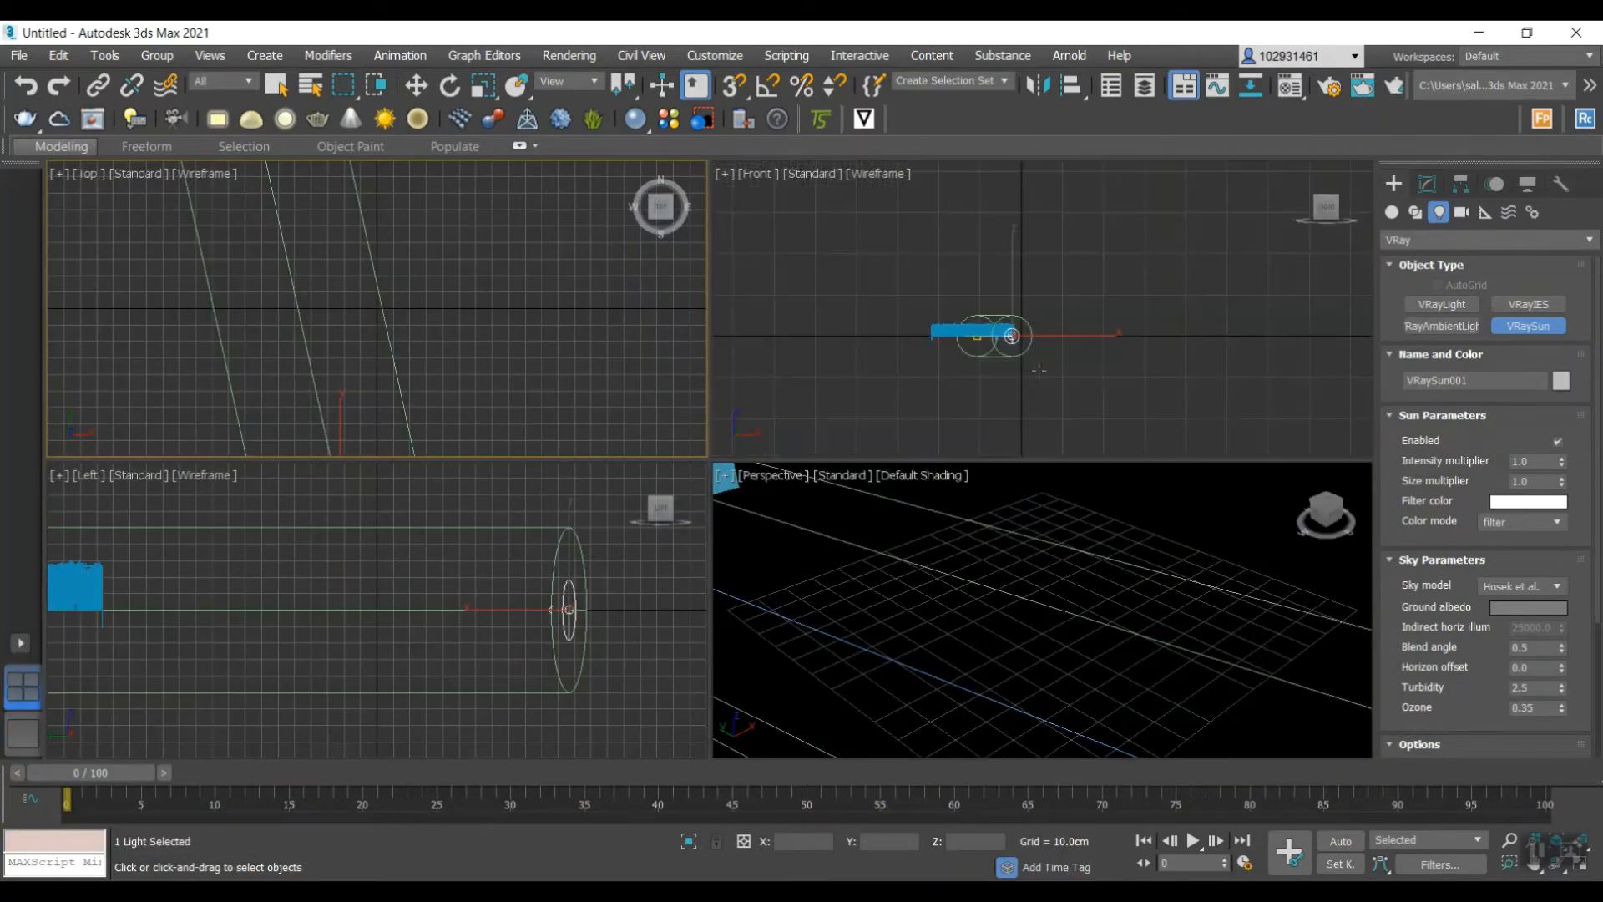
pyautogui.scroll(-3, 659, 660)
pyautogui.rightClick(540, 662)
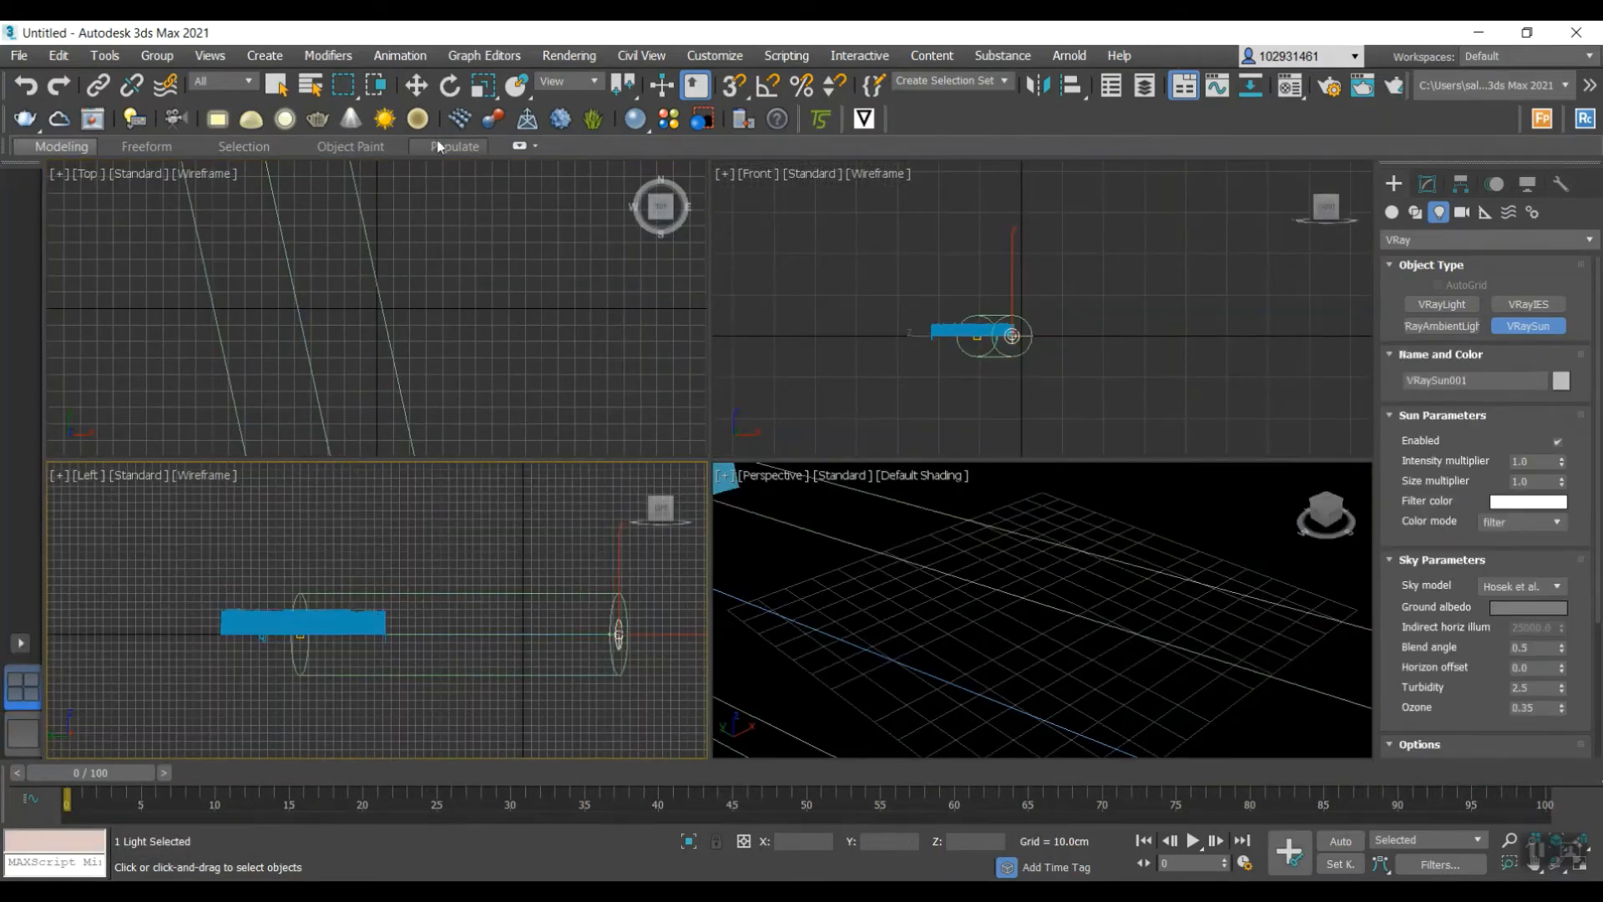
pyautogui.click(415, 85)
pyautogui.moveTo(628, 573); pyautogui.dragTo(678, 527)
# - Set the VRaySun's sky model to Preetham et al. and enter a new intensity multiplier
pyautogui.click(1426, 185)
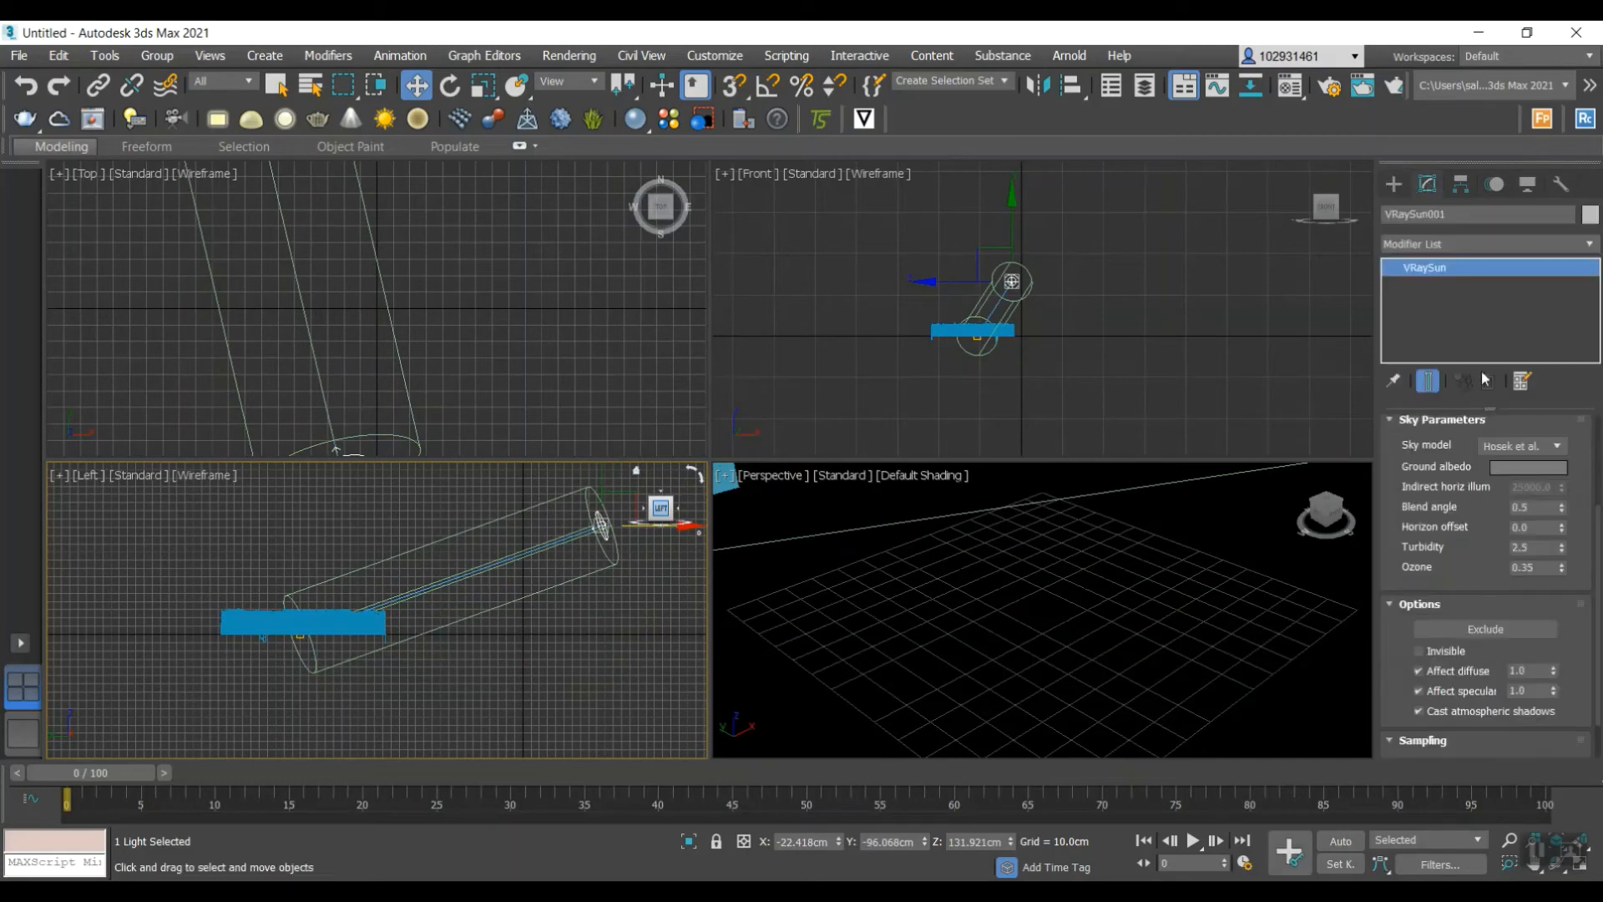
pyautogui.click(1539, 511)
pyautogui.scroll(5, 1503, 518)
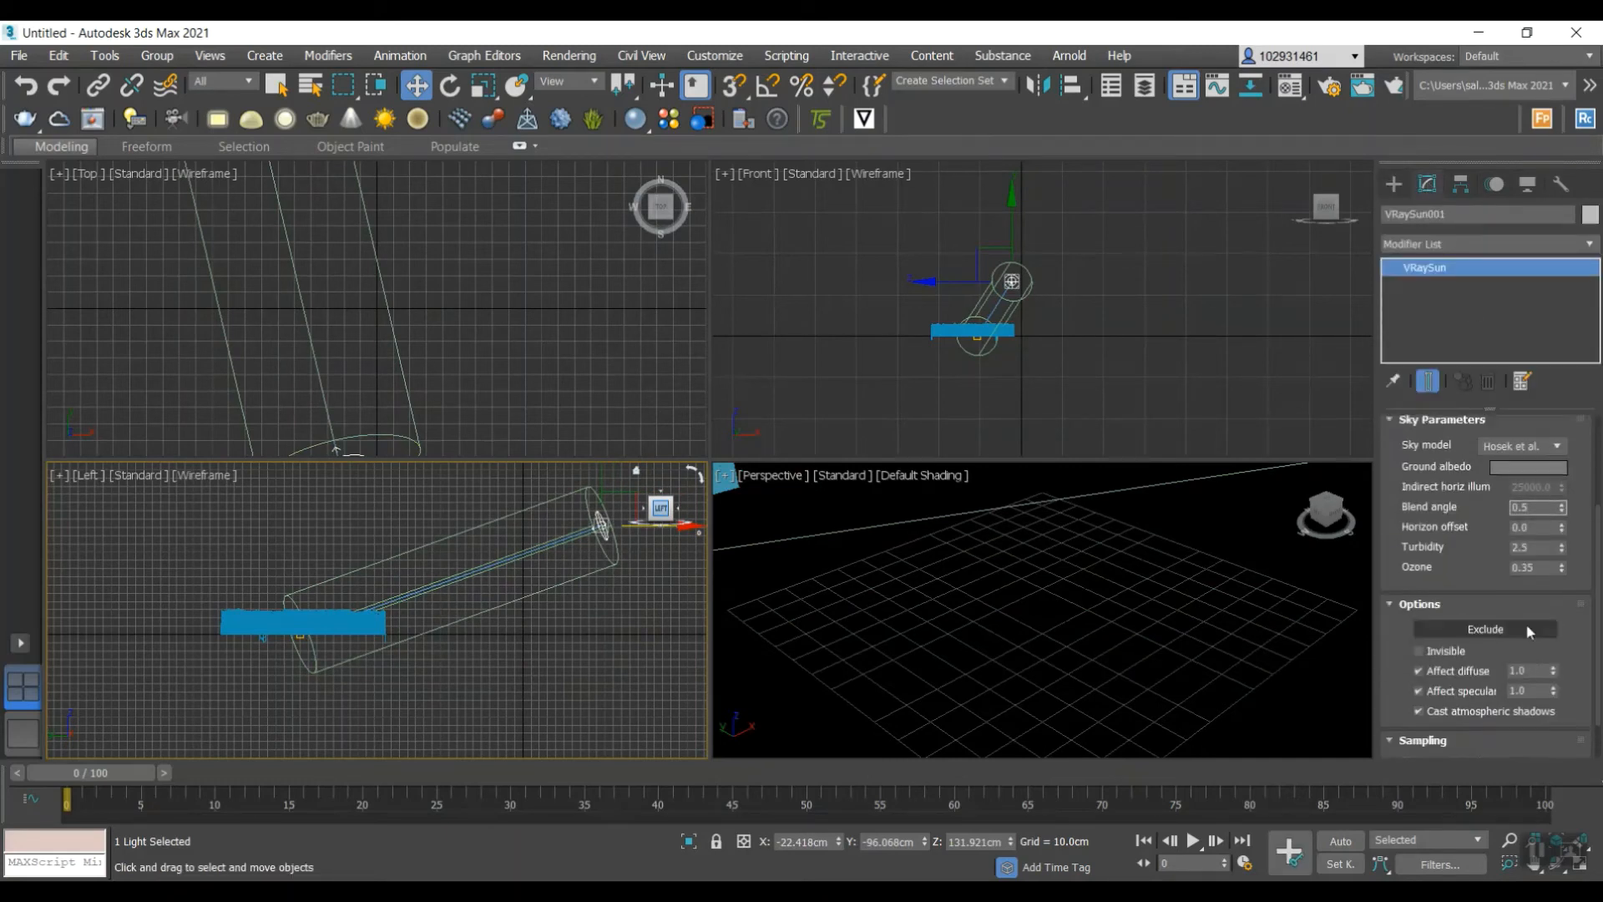
pyautogui.scroll(3, 1517, 478)
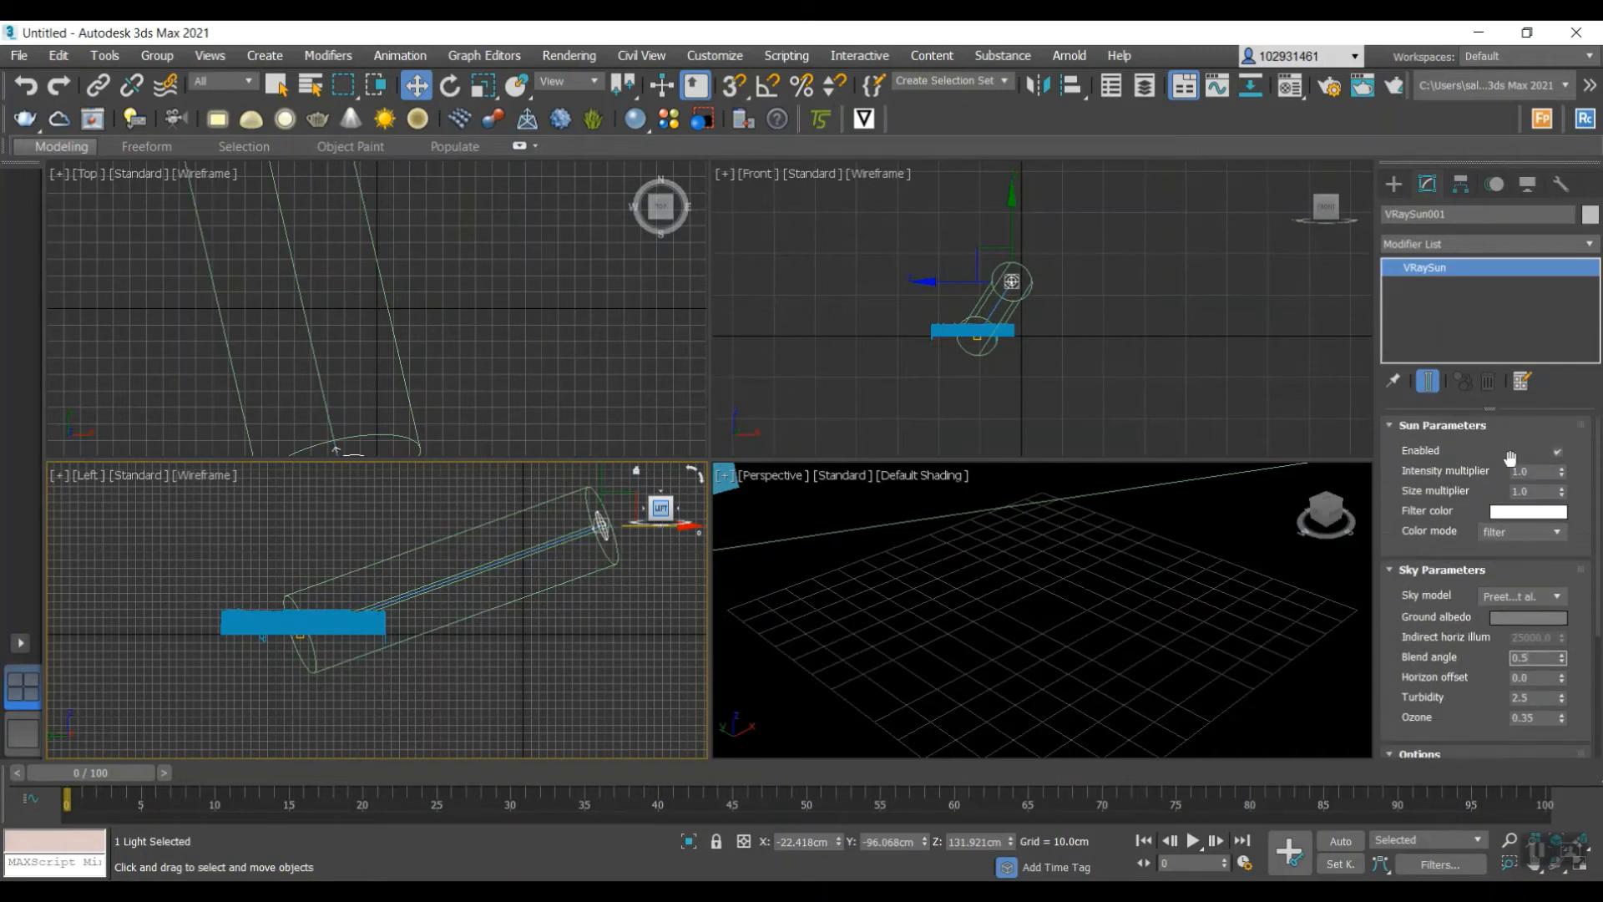
pyautogui.doubleClick(1547, 470)
pyautogui.press('Return')
# - Inspect the city in the Perspective view from several angles and frame the buildings close up from above
pyautogui.click(955, 627)
pyautogui.scroll(-8, 1072, 553)
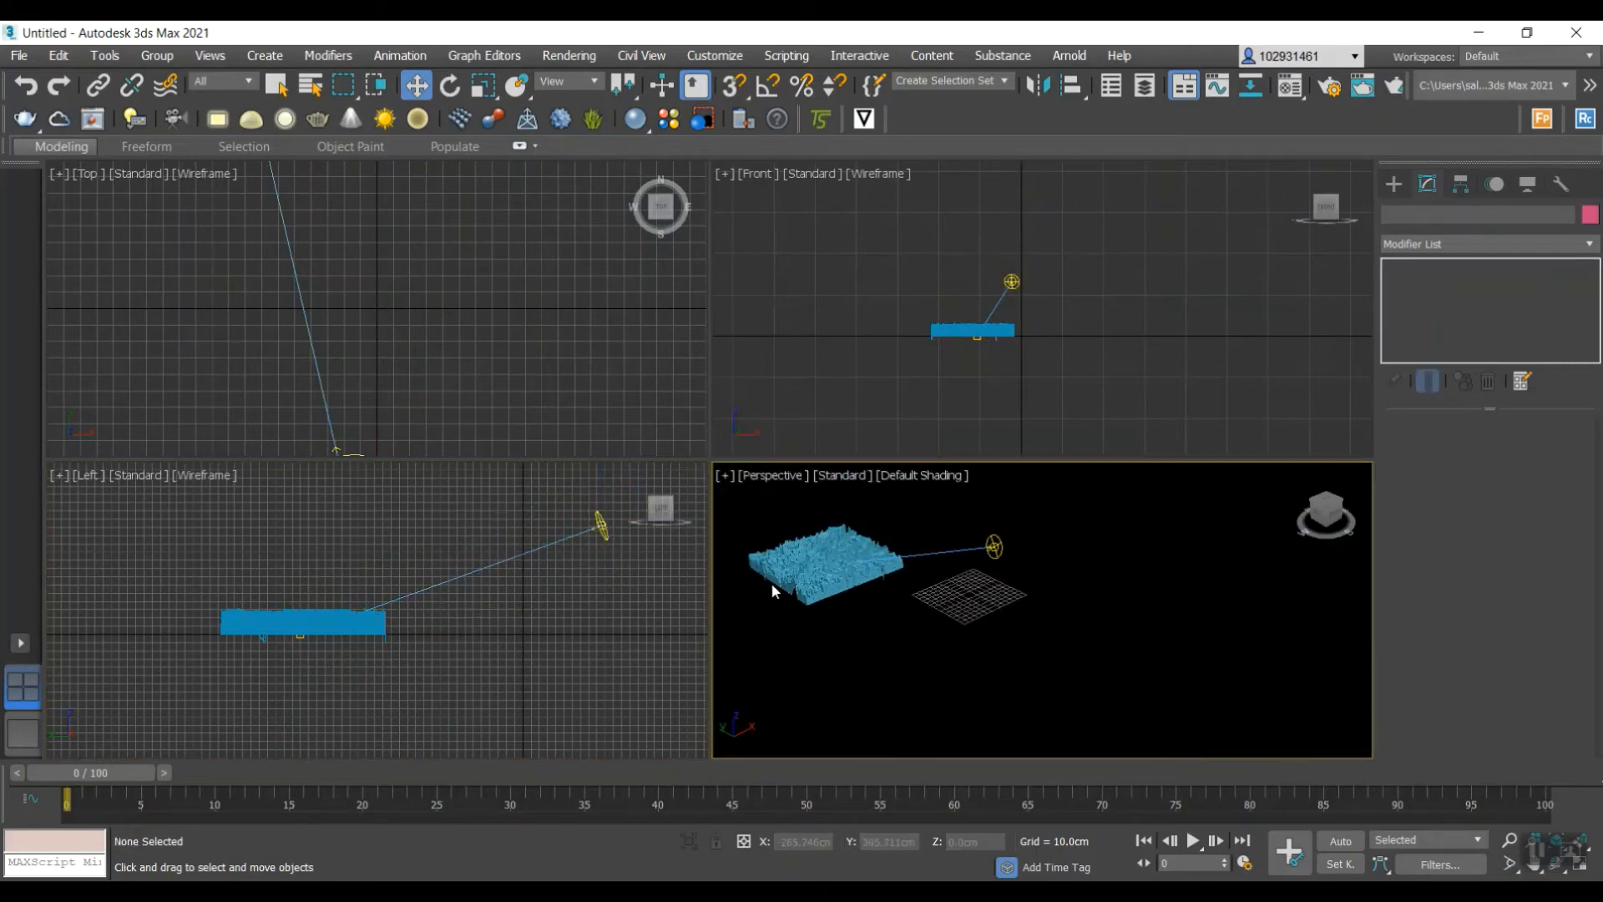
pyautogui.scroll(10, 770, 583)
pyautogui.scroll(-10, 952, 643)
pyautogui.scroll(12, 943, 644)
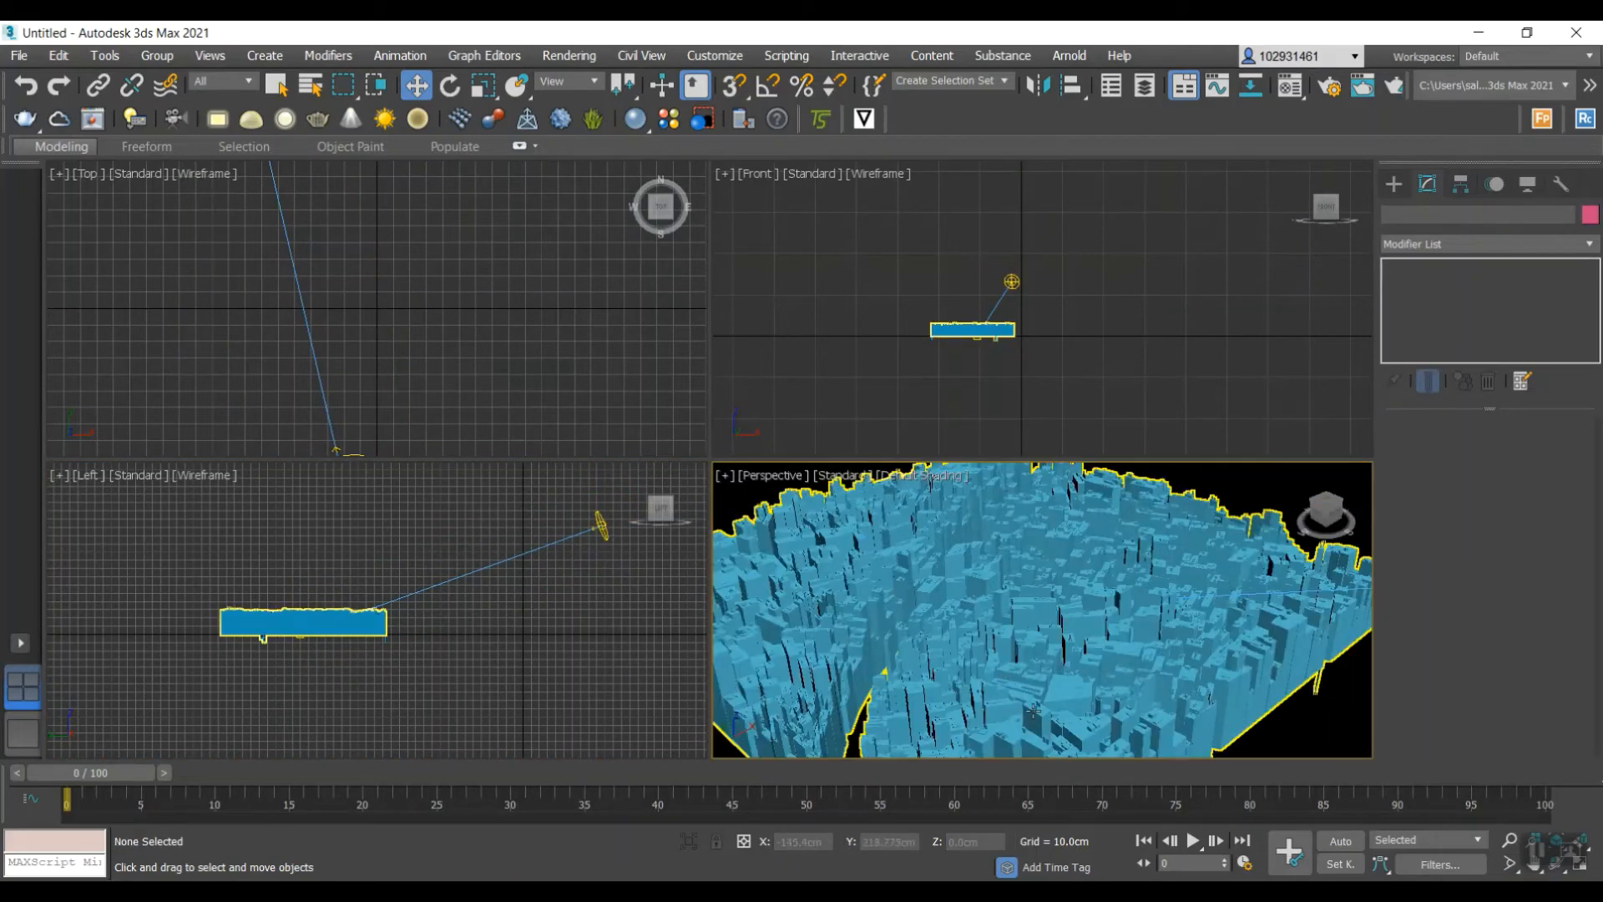
pyautogui.scroll(-10, 955, 650)
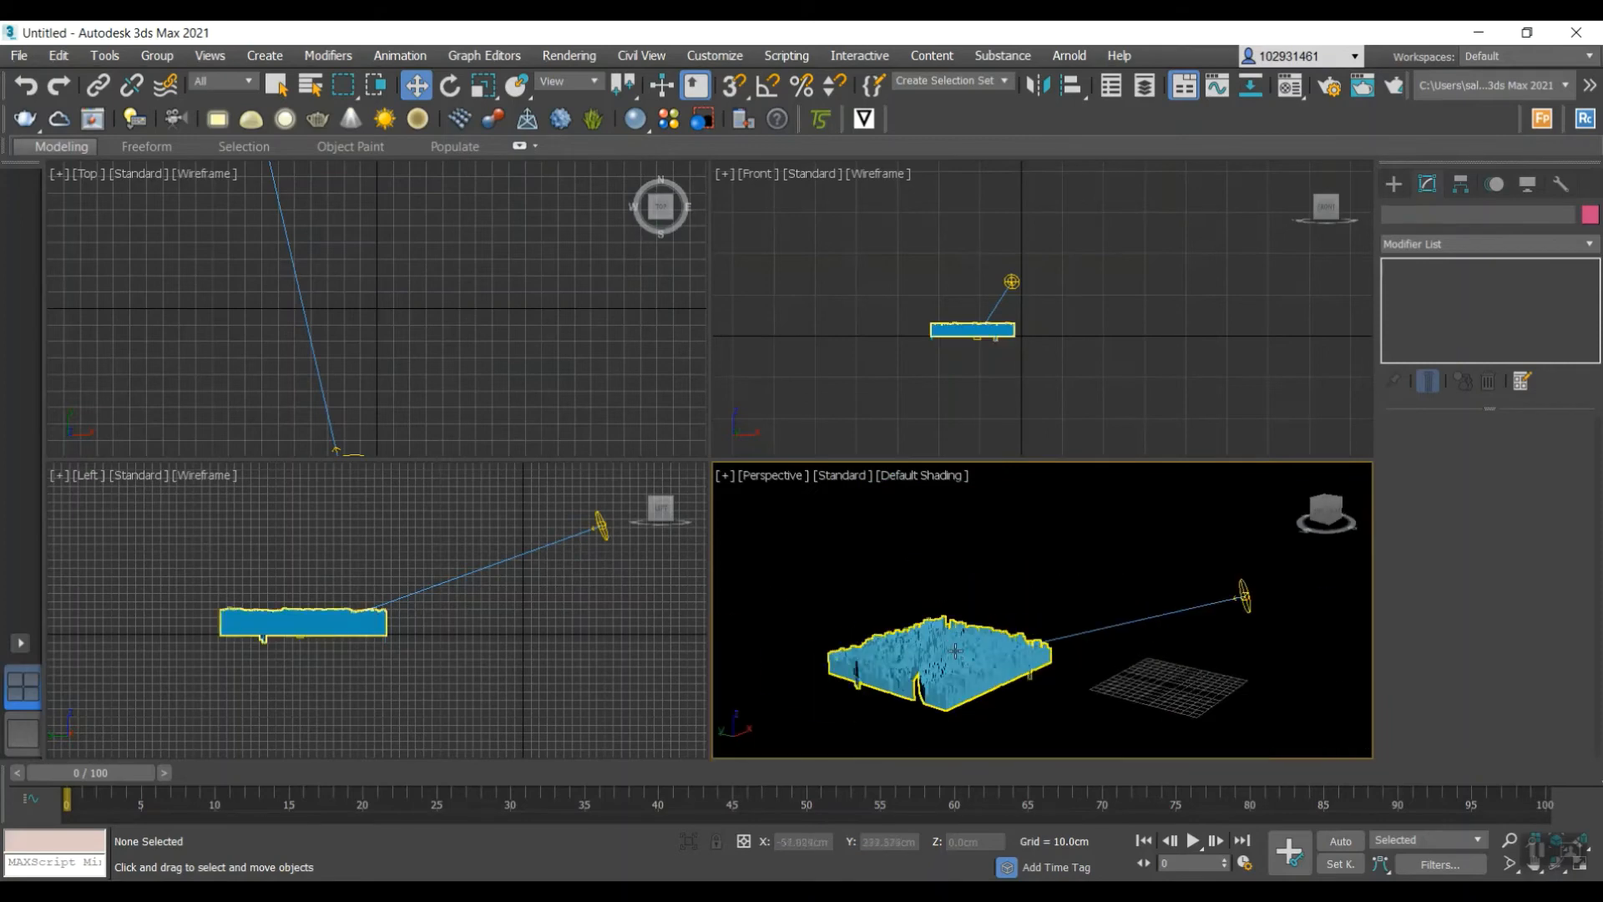
pyautogui.scroll(12, 955, 650)
pyautogui.scroll(-4, 980, 648)
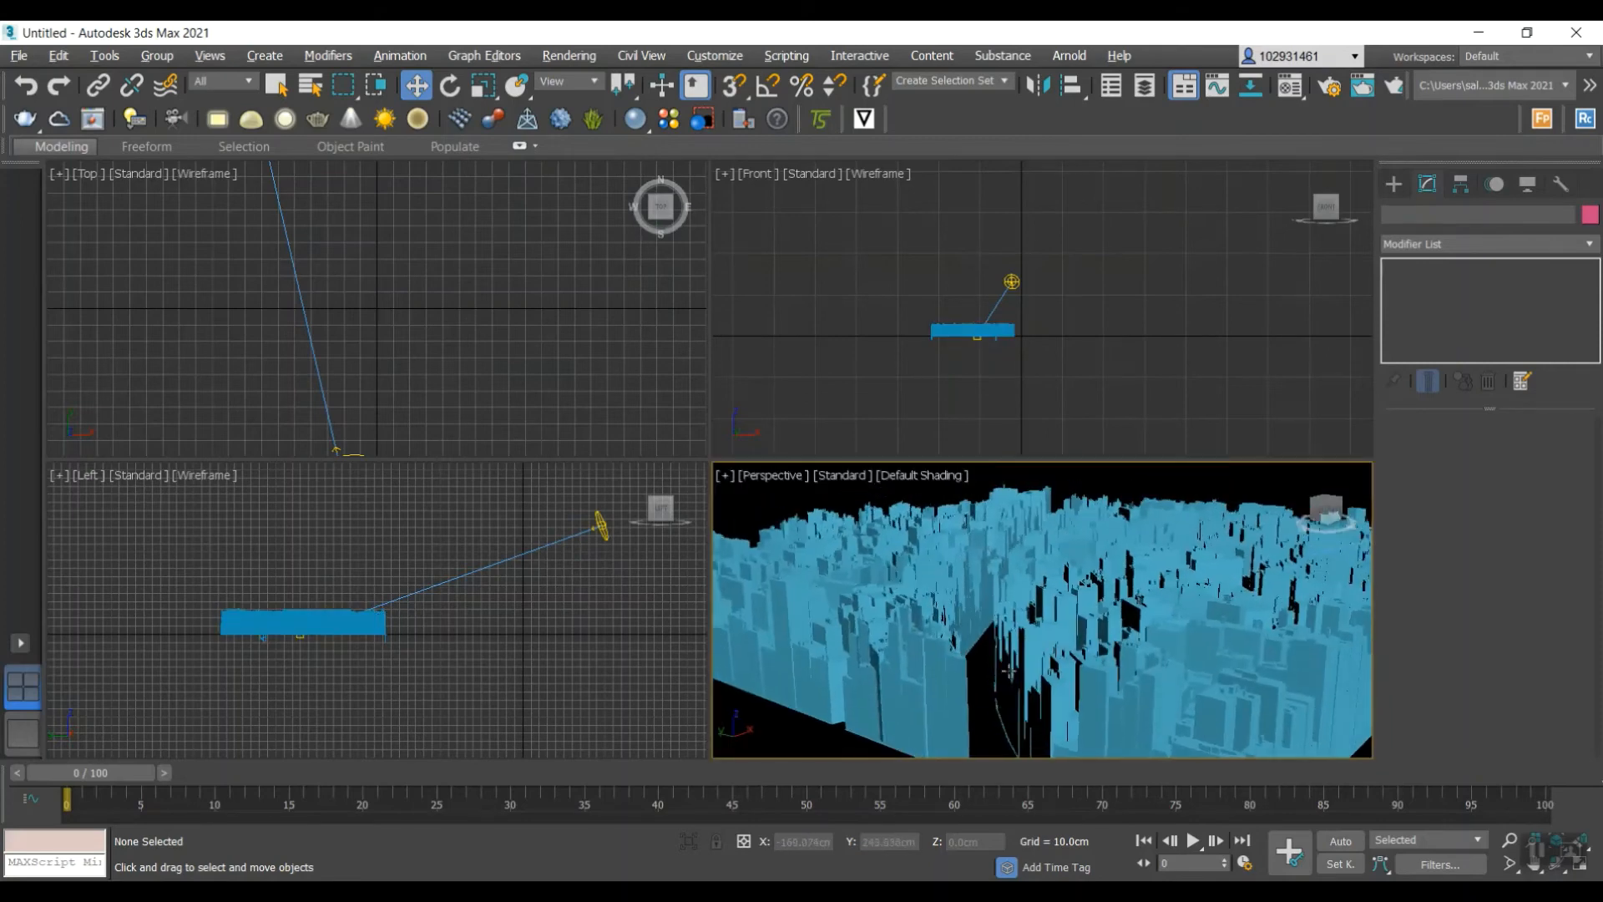
pyautogui.scroll(-3, 1010, 672)
pyautogui.scroll(-4, 1078, 670)
pyautogui.keyDown('alt'); pyautogui.moveTo(1010, 672); pyautogui.dragTo(1049, 499, button='middle'); pyautogui.keyUp('alt')
pyautogui.scroll(4, 1079, 670)
pyautogui.scroll(3, 1050, 500)
pyautogui.scroll(-3, 1049, 499)
pyautogui.scroll(4, 1050, 500)
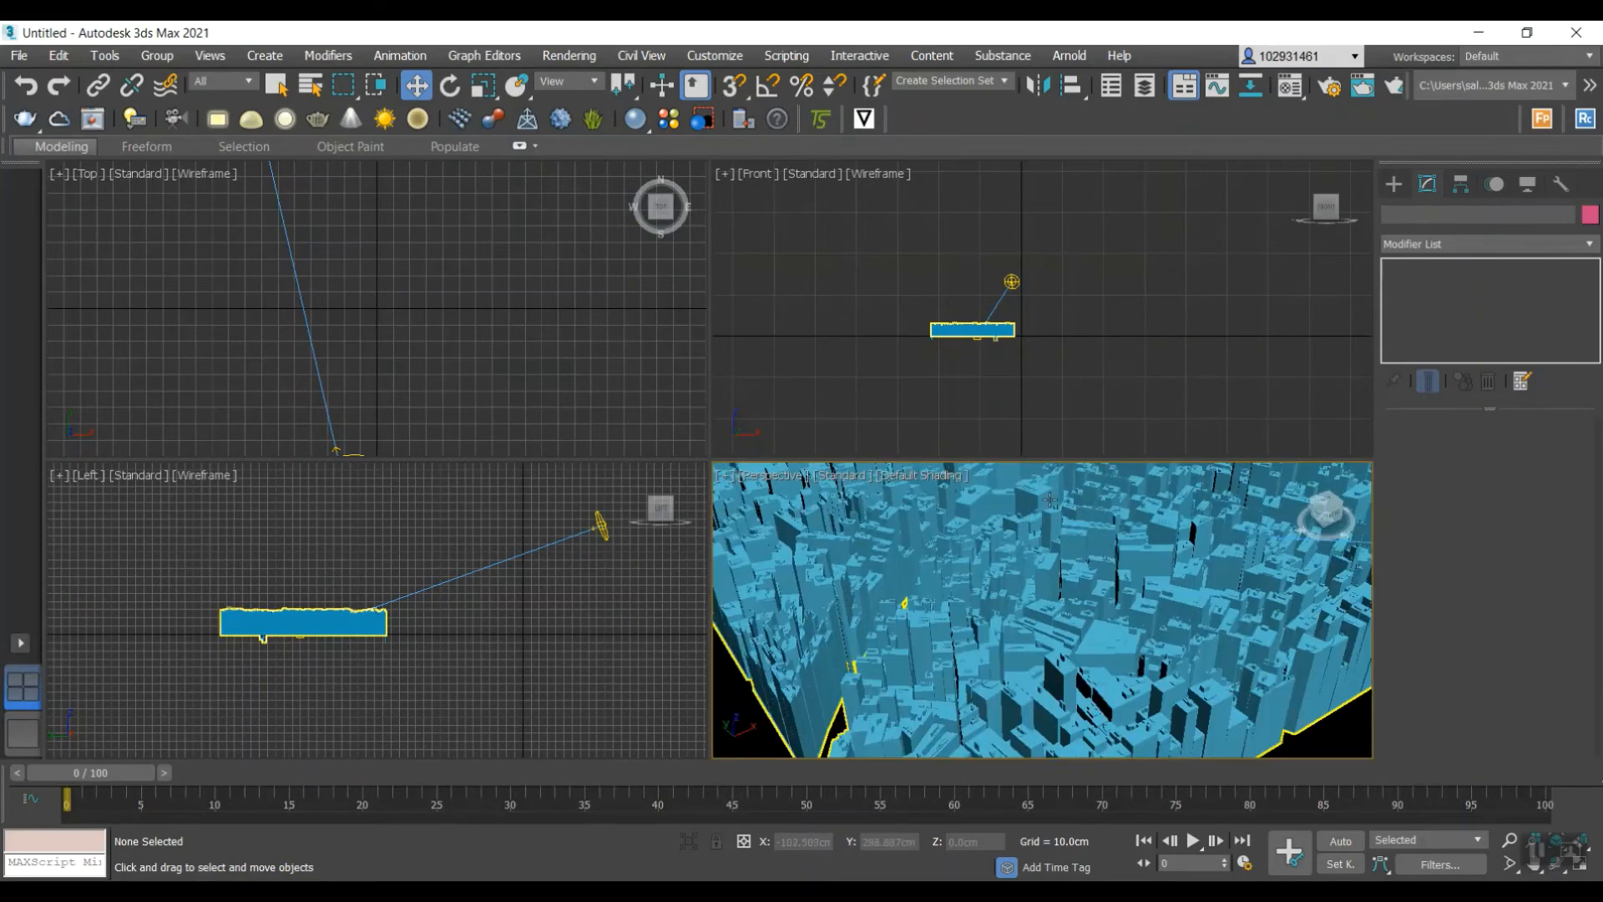
# - Change the 01 - Default material from a Physical Material to a VRayMtl
pyautogui.click(1289, 89)
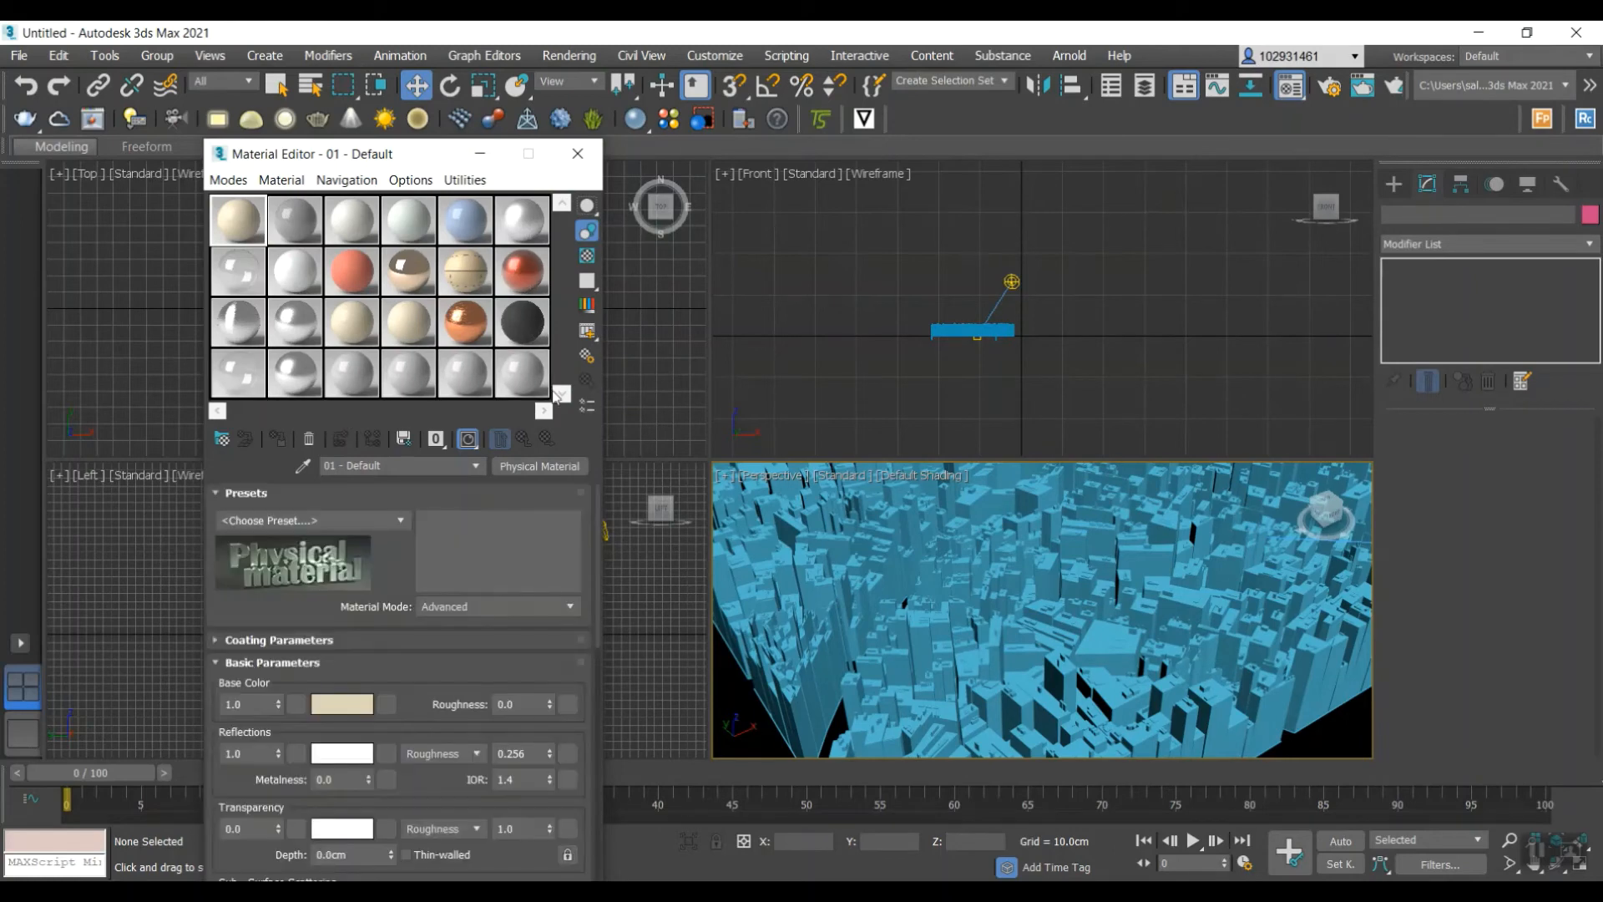
pyautogui.click(538, 464)
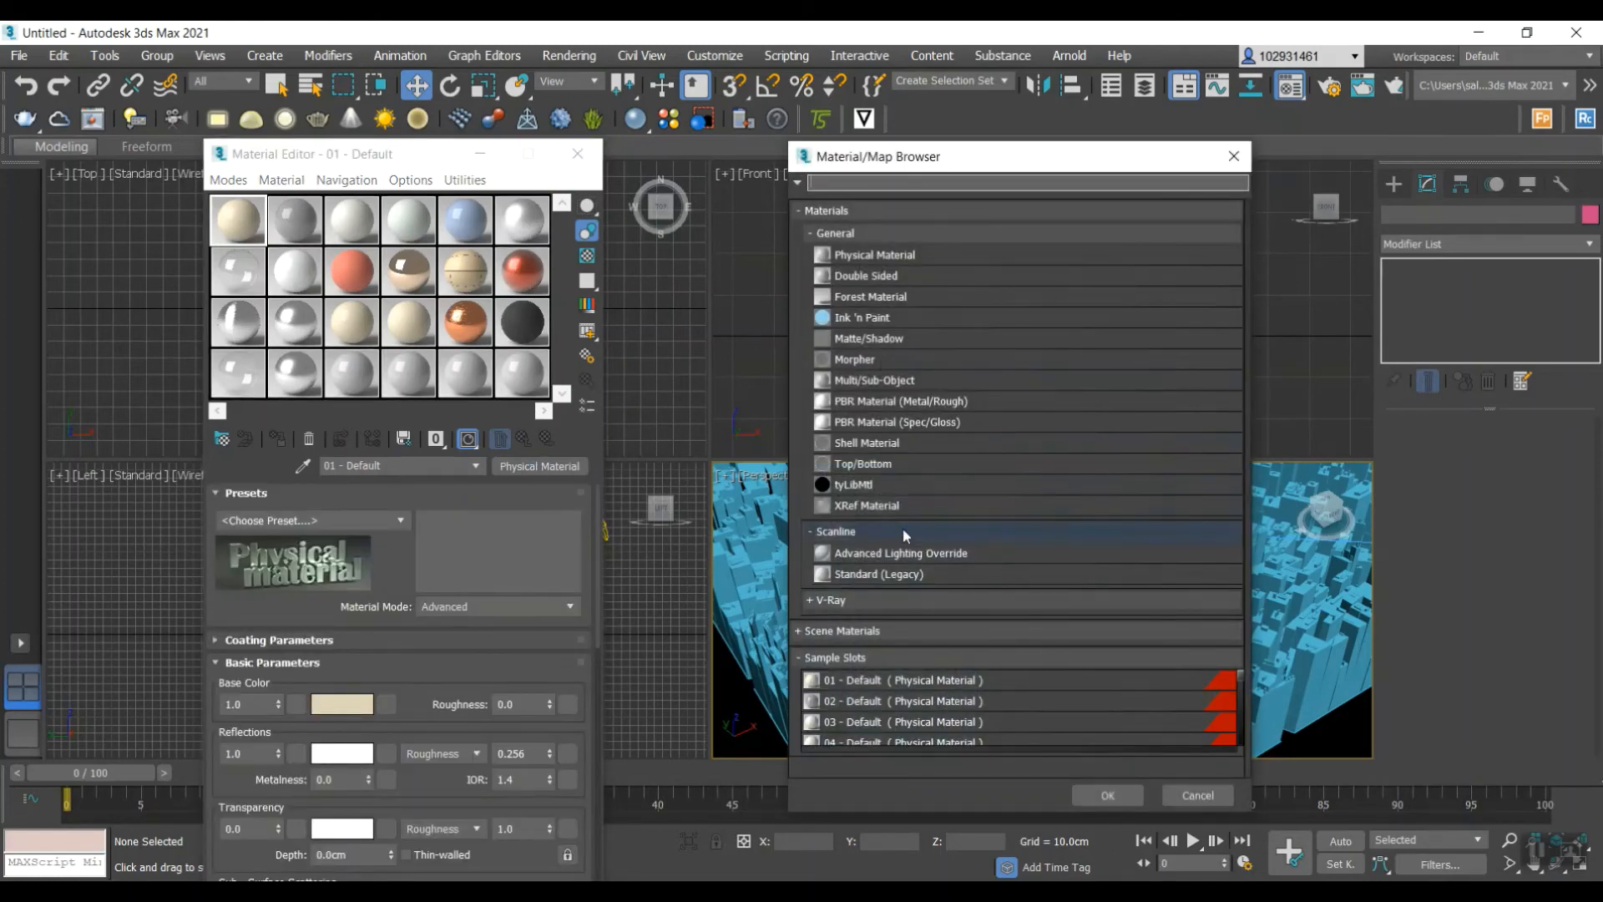
pyautogui.click(807, 600)
pyautogui.scroll(-2, 862, 619)
pyautogui.scroll(-4, 863, 620)
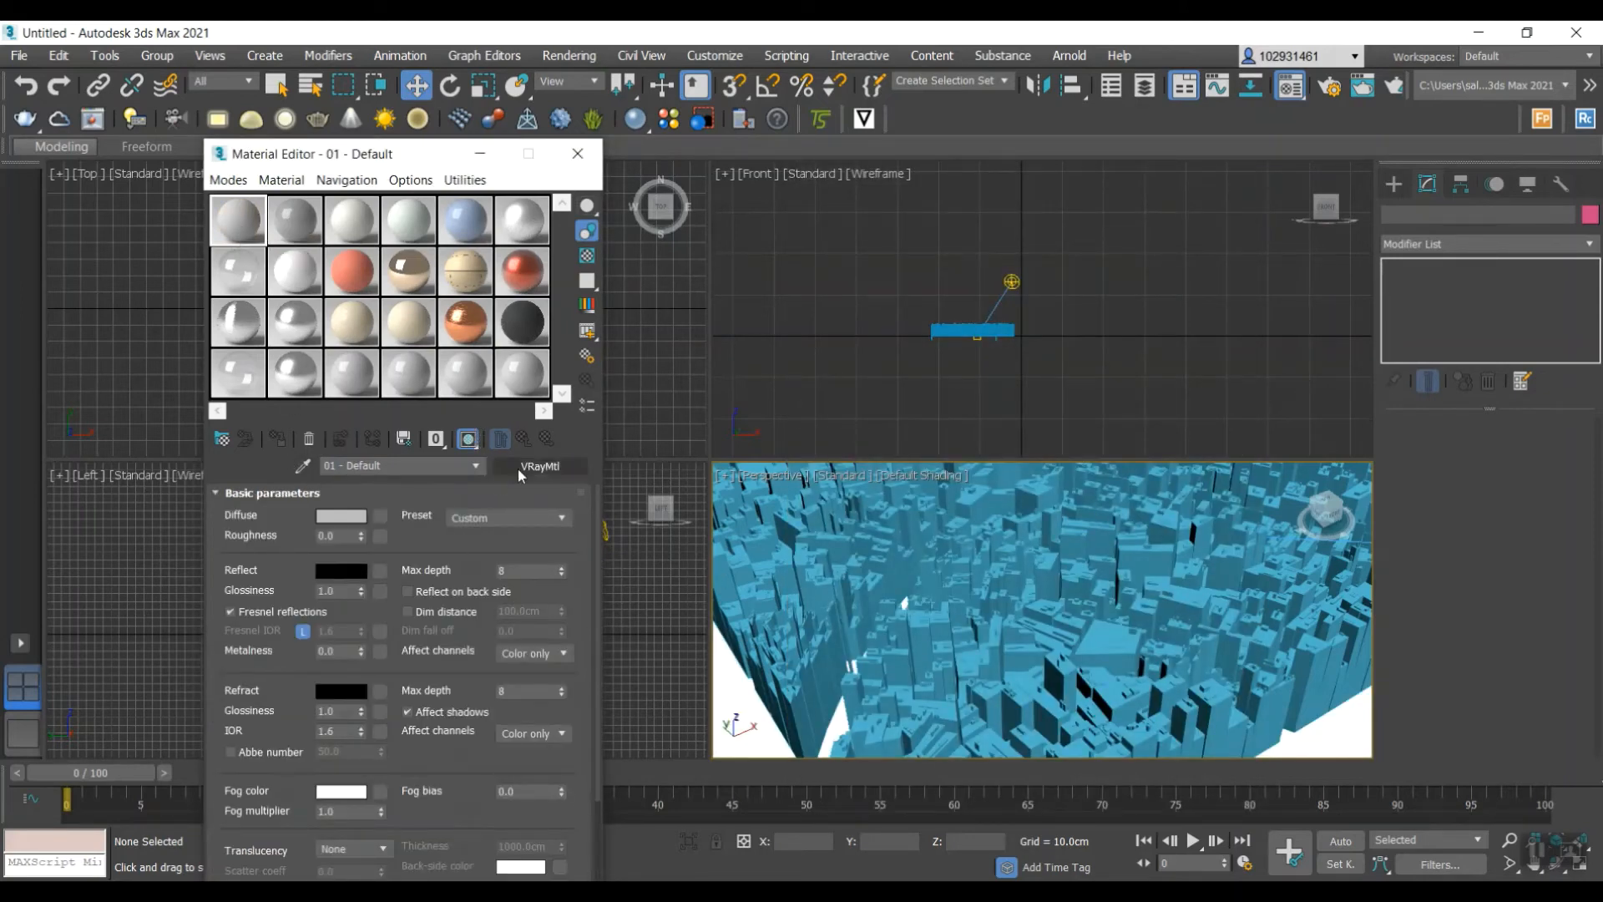
# - Load concrete.jpg from the Desktop as a Bitmap in the Diffuse map slot of the 01 - Default VRayMtl
pyautogui.scroll(-5, 488, 647)
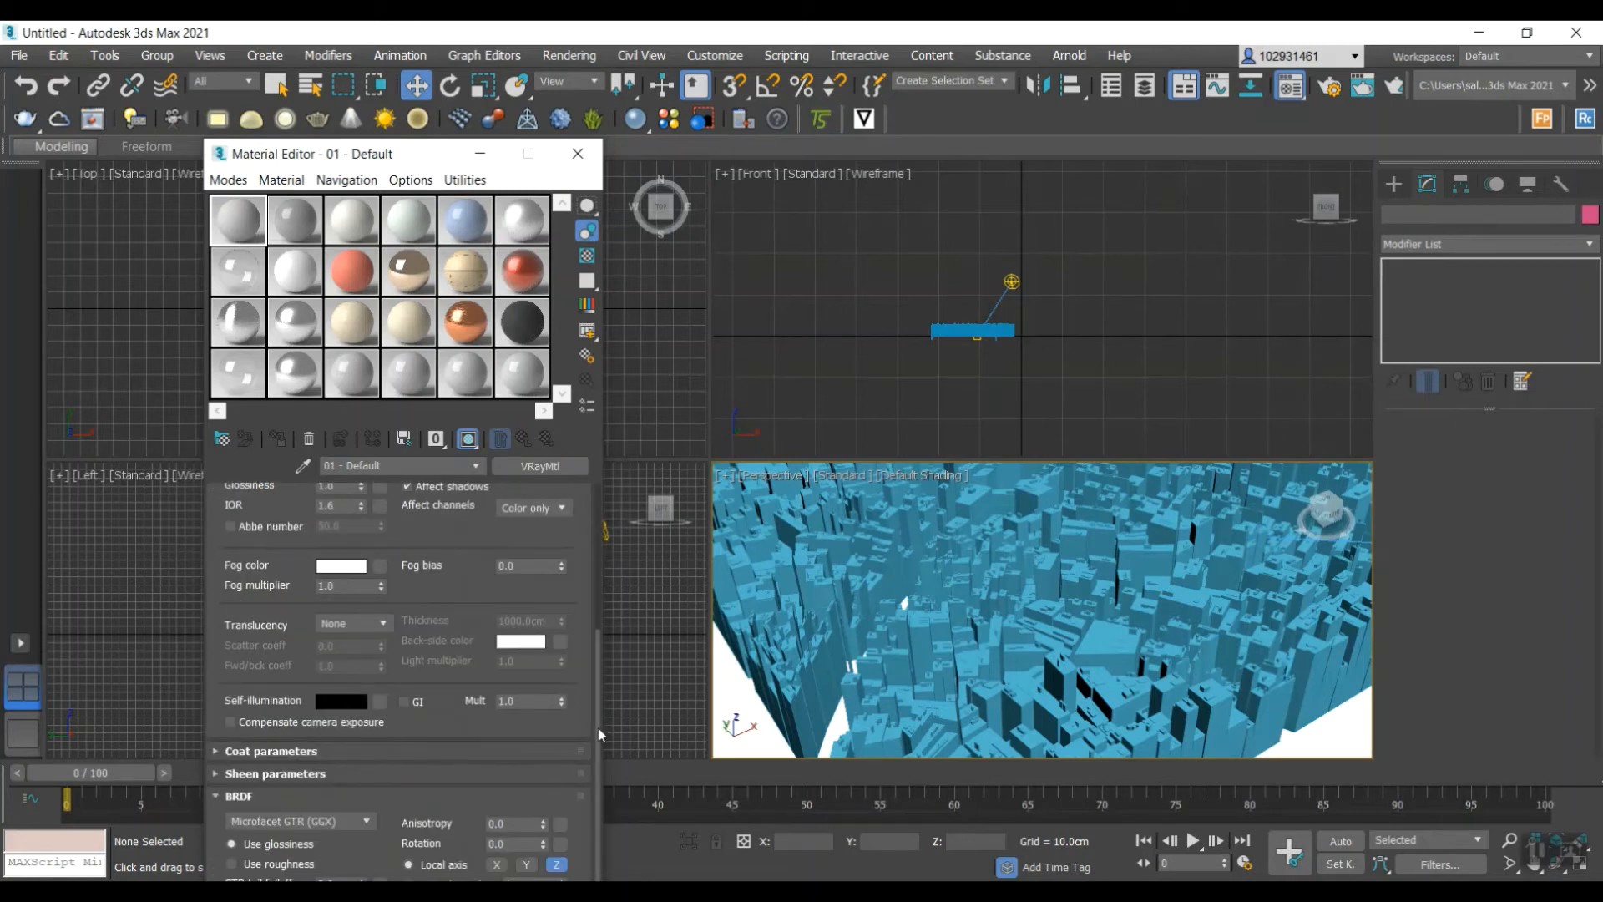
pyautogui.moveTo(416, 153); pyautogui.dragTo(398, 37)
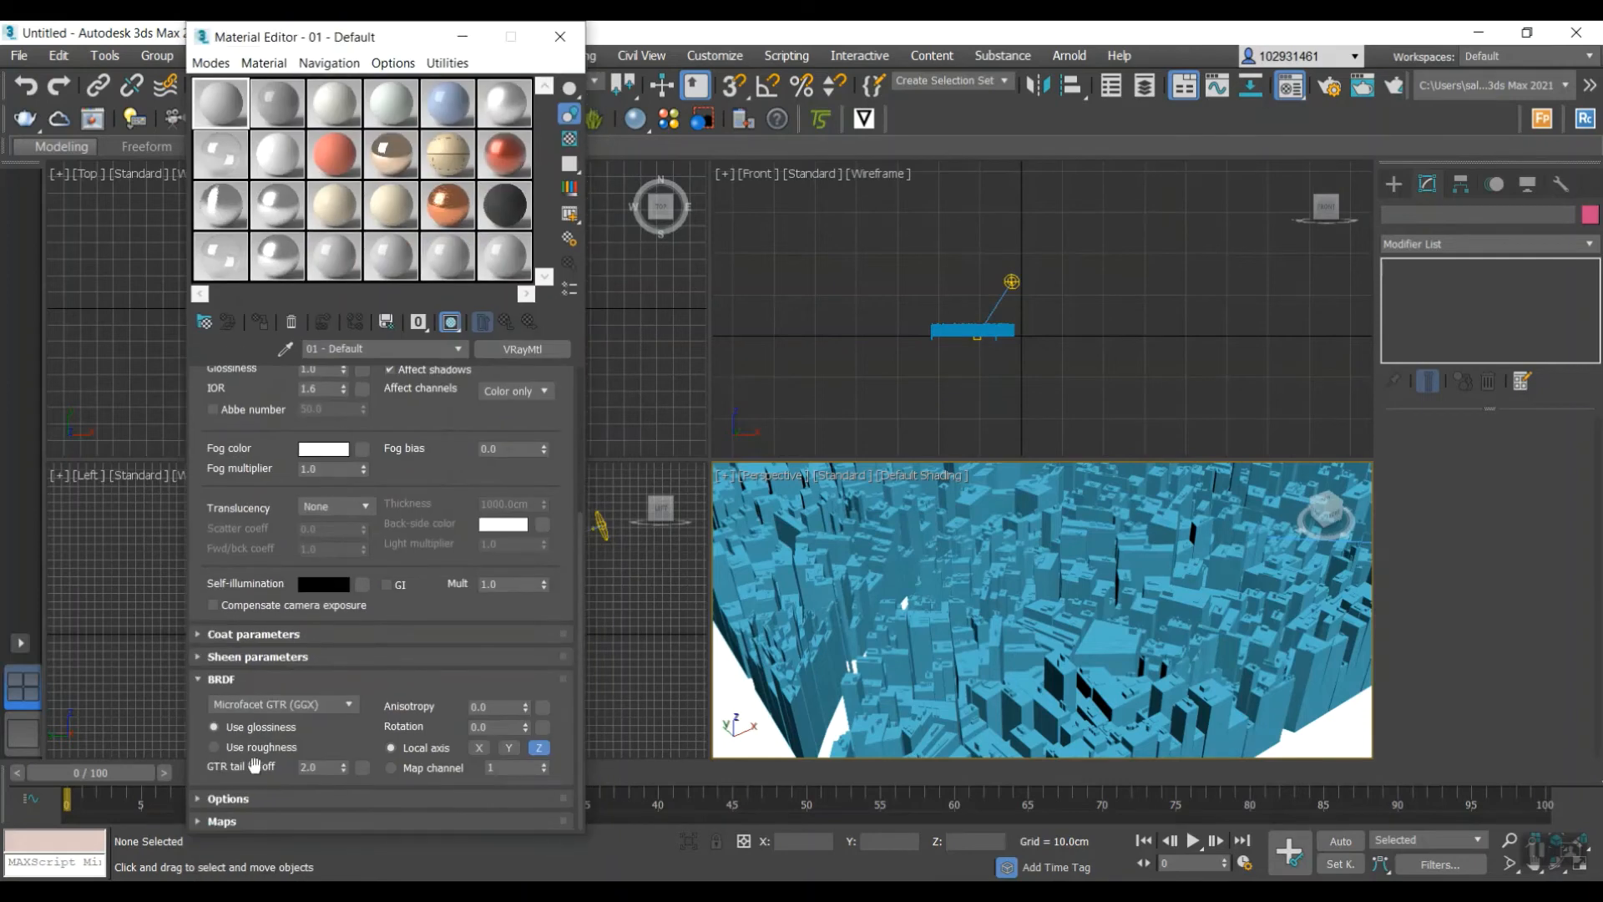
pyautogui.click(256, 825)
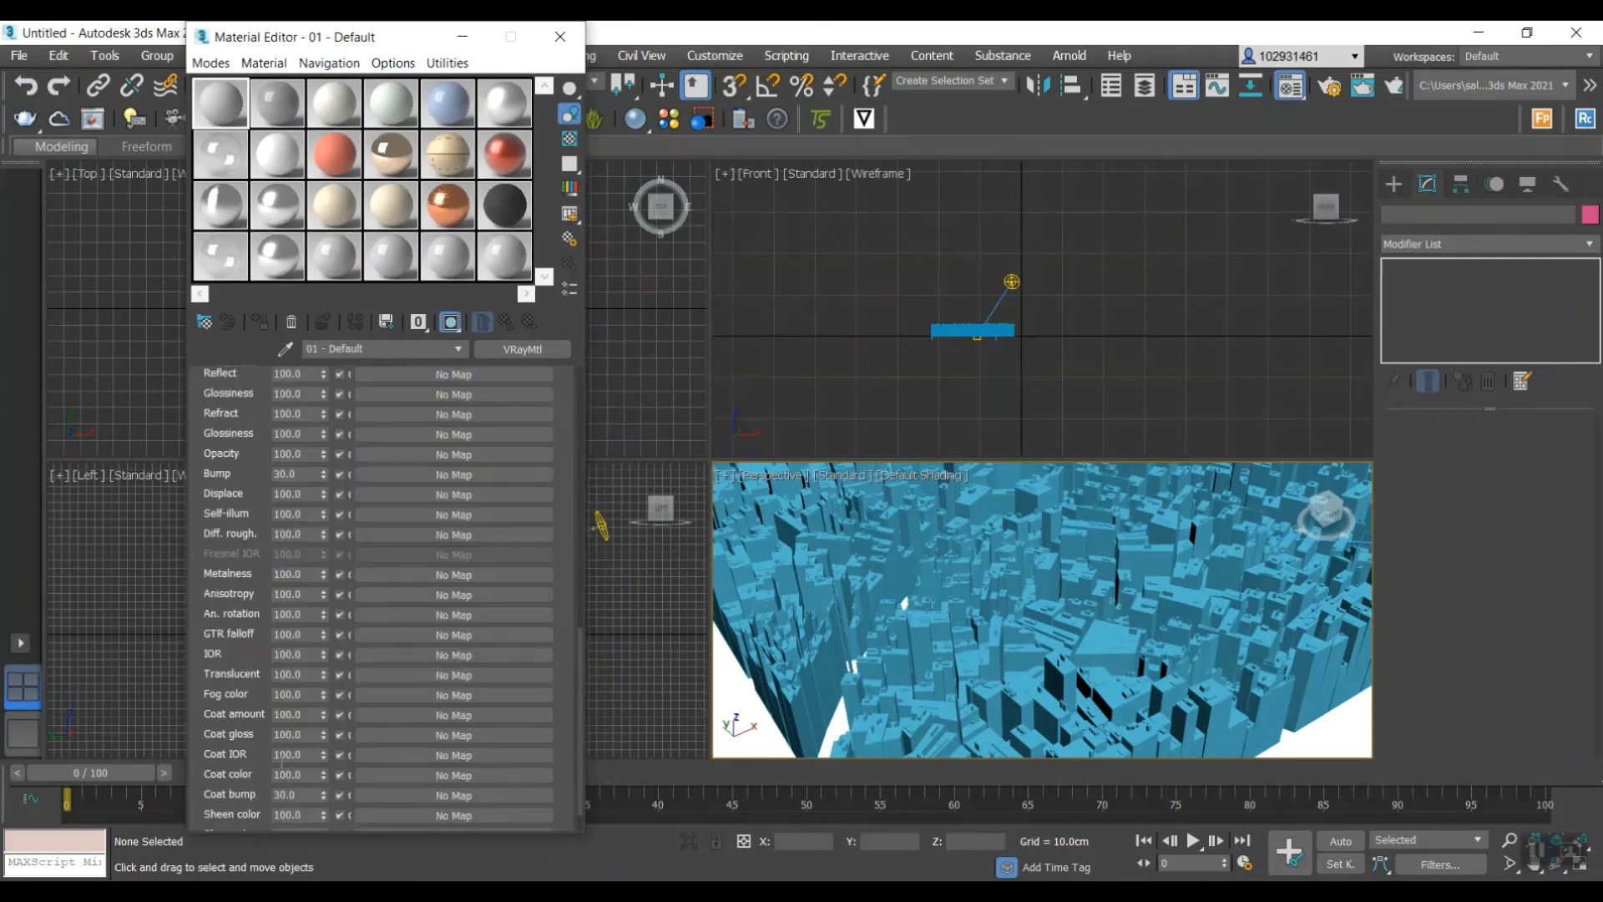
pyautogui.click(420, 374)
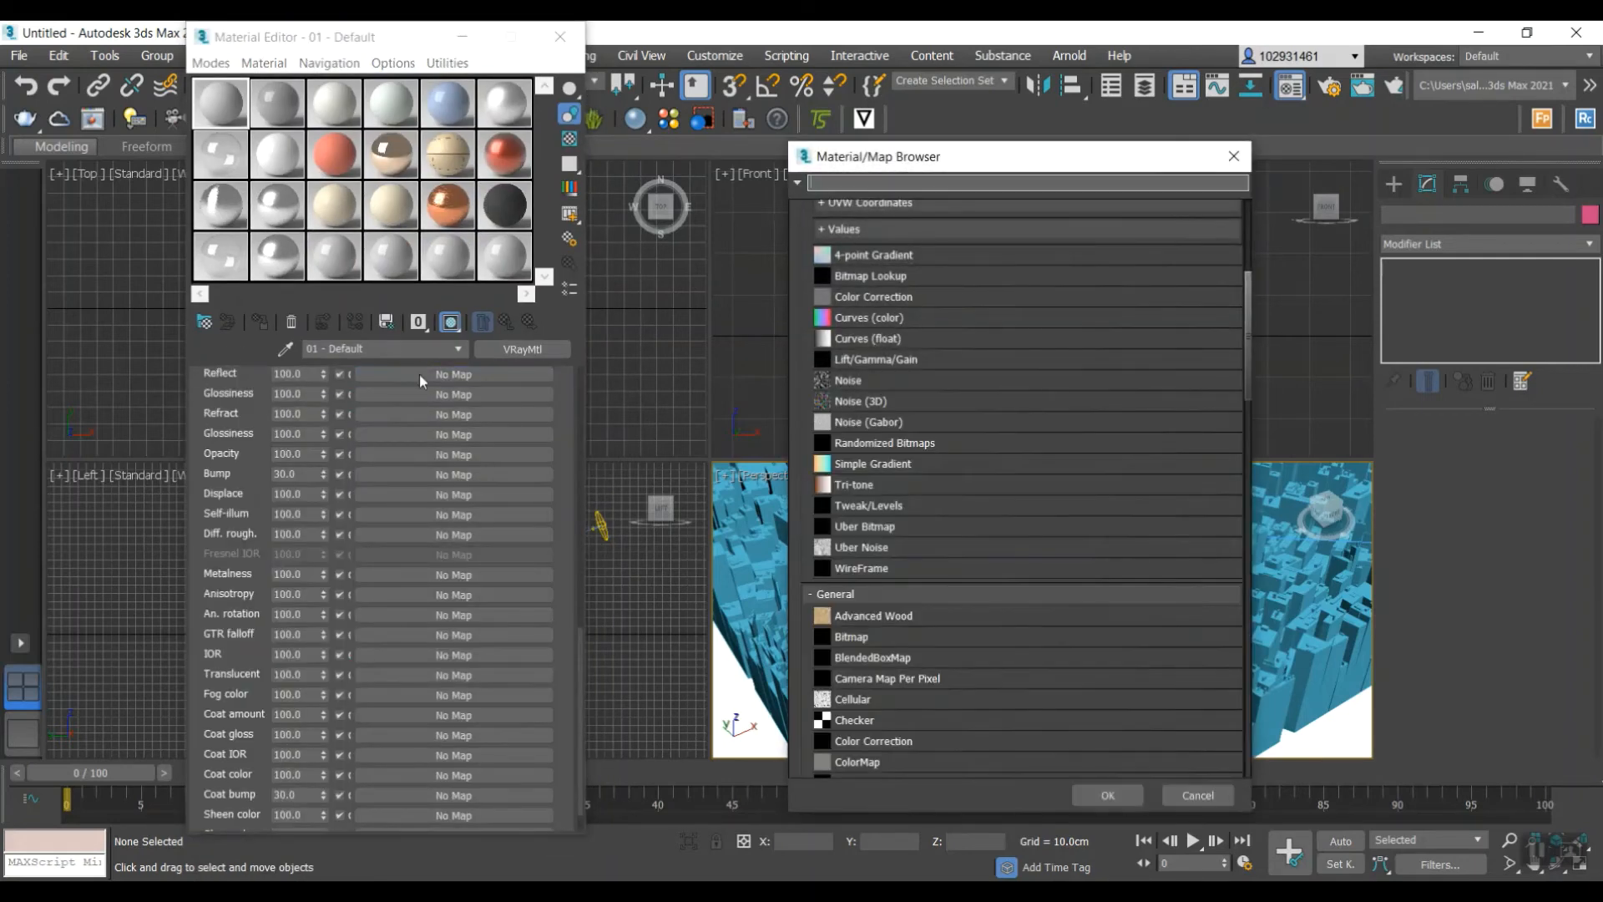
pyautogui.click(1229, 157)
pyautogui.scroll(3, 369, 538)
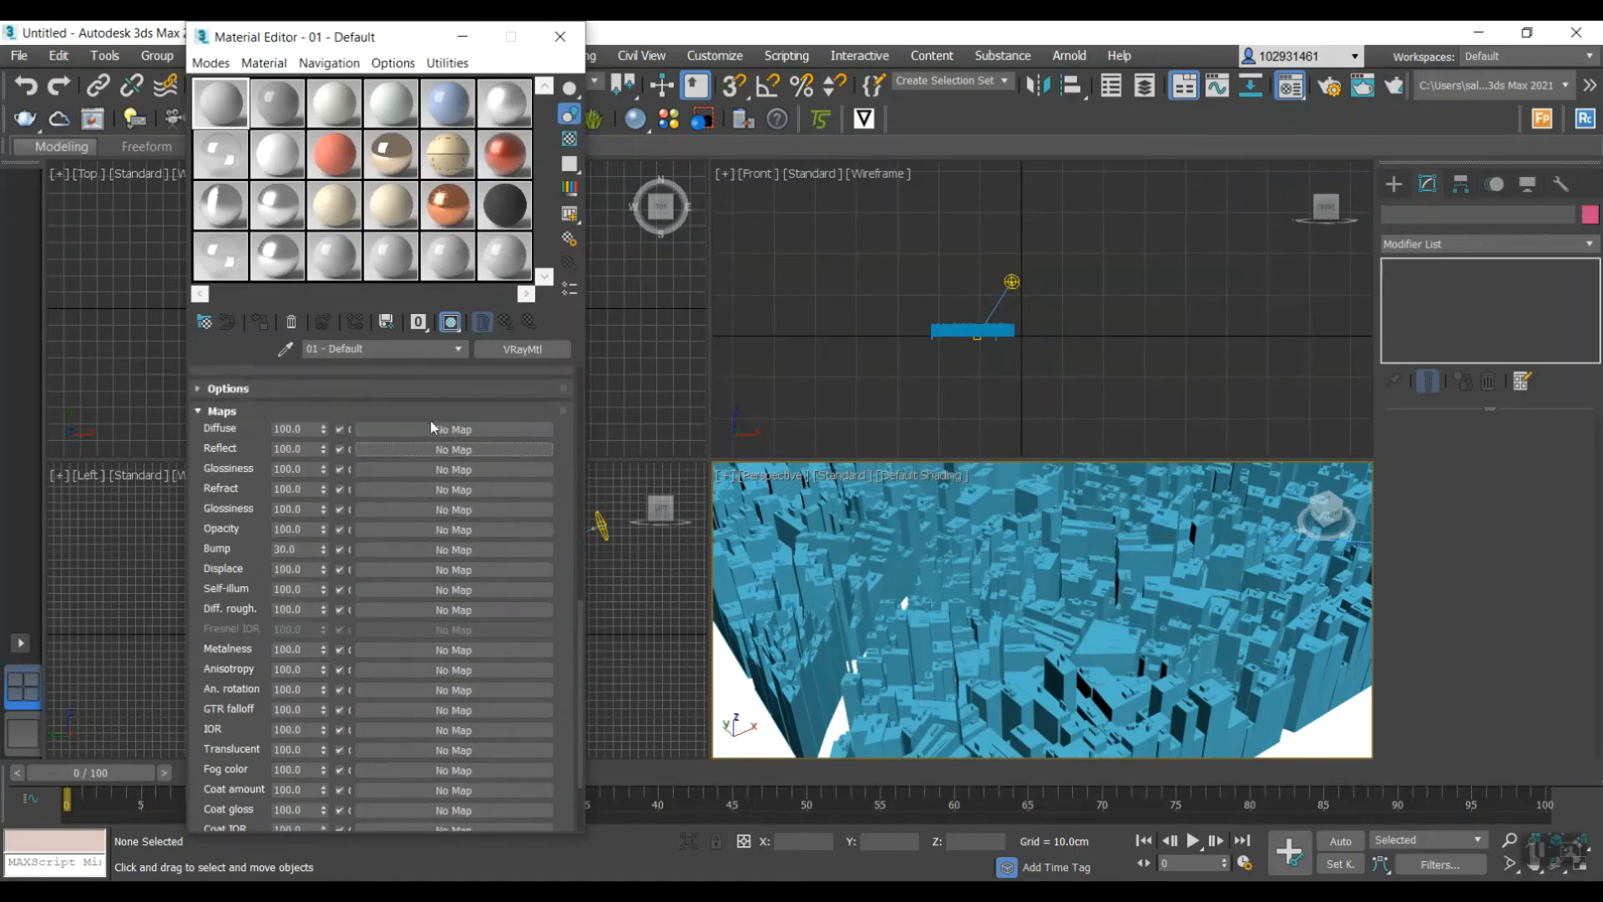
pyautogui.click(431, 429)
pyautogui.click(880, 283)
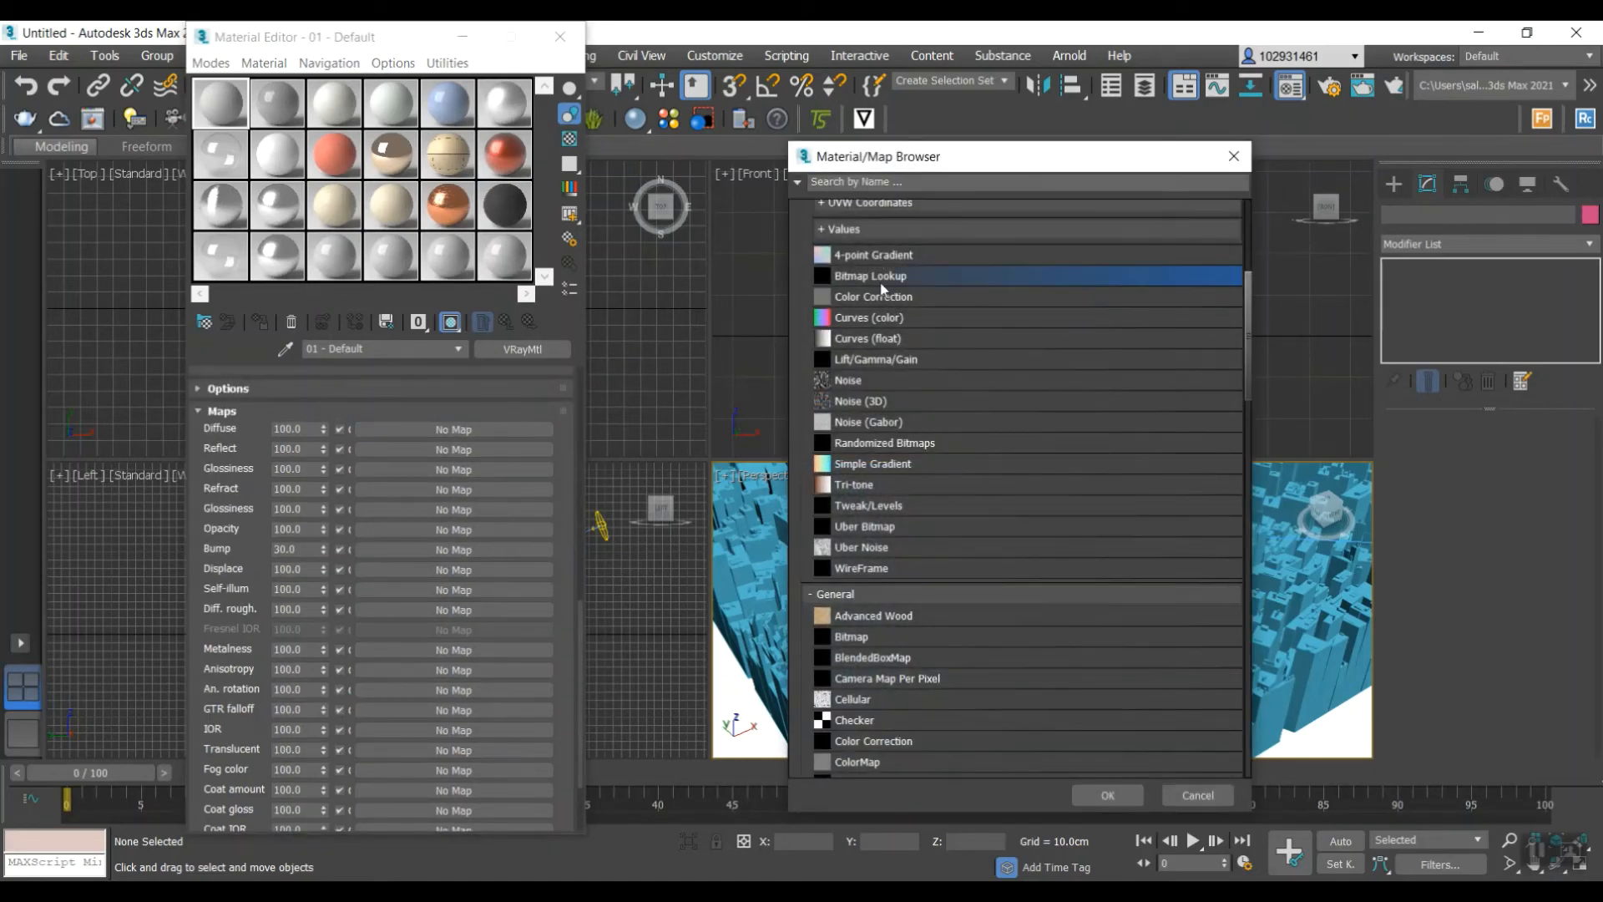
pyautogui.doubleClick(841, 636)
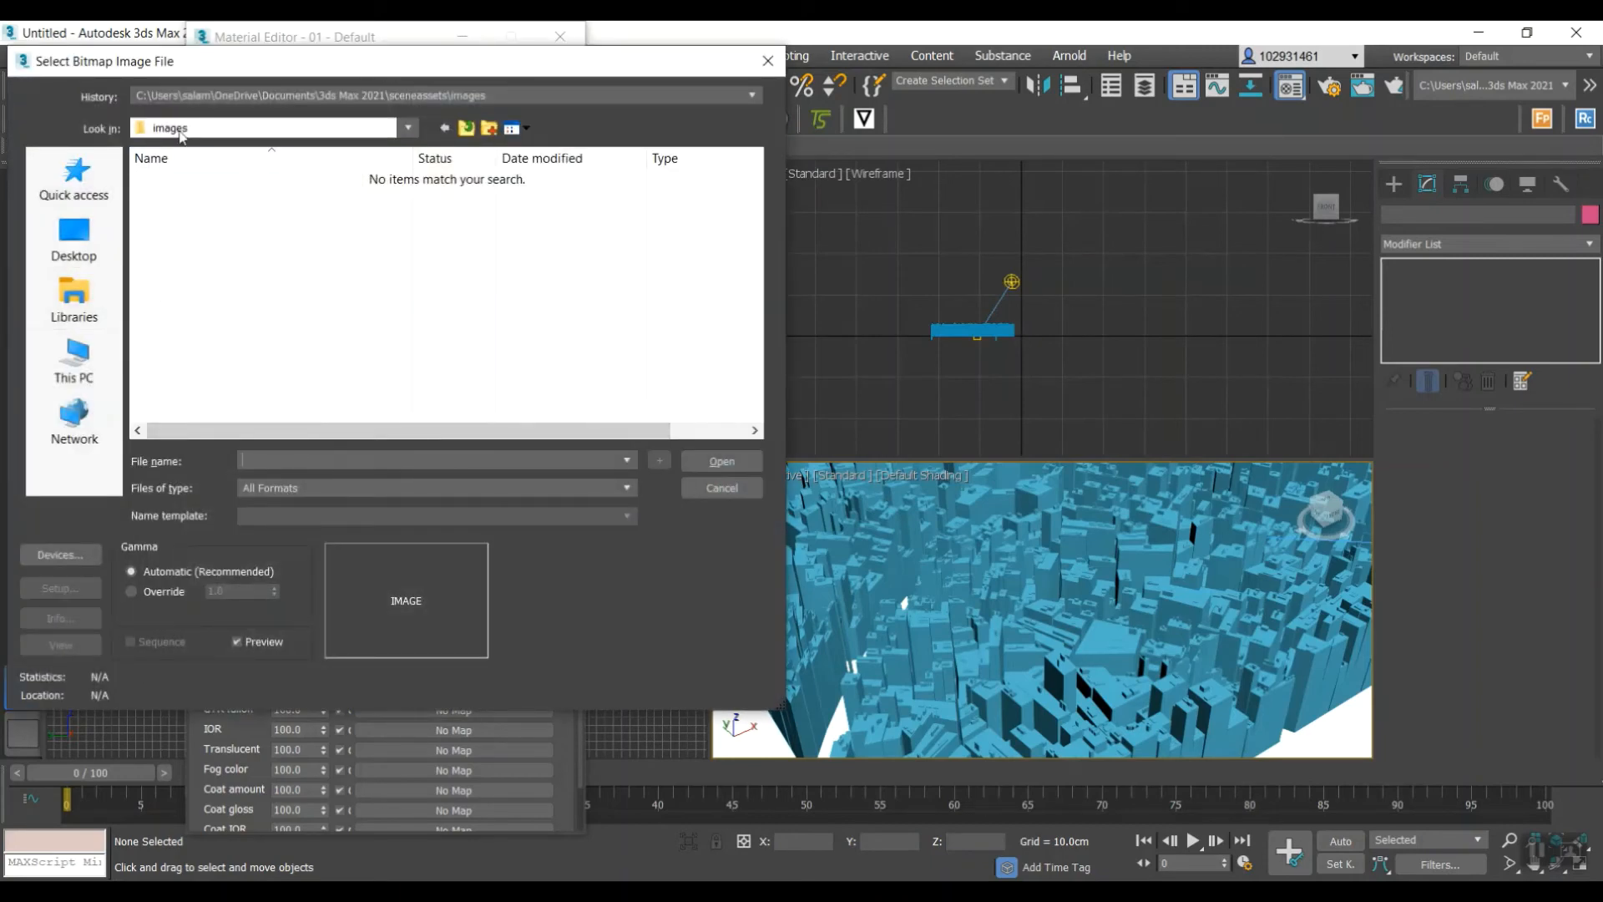
pyautogui.click(75, 250)
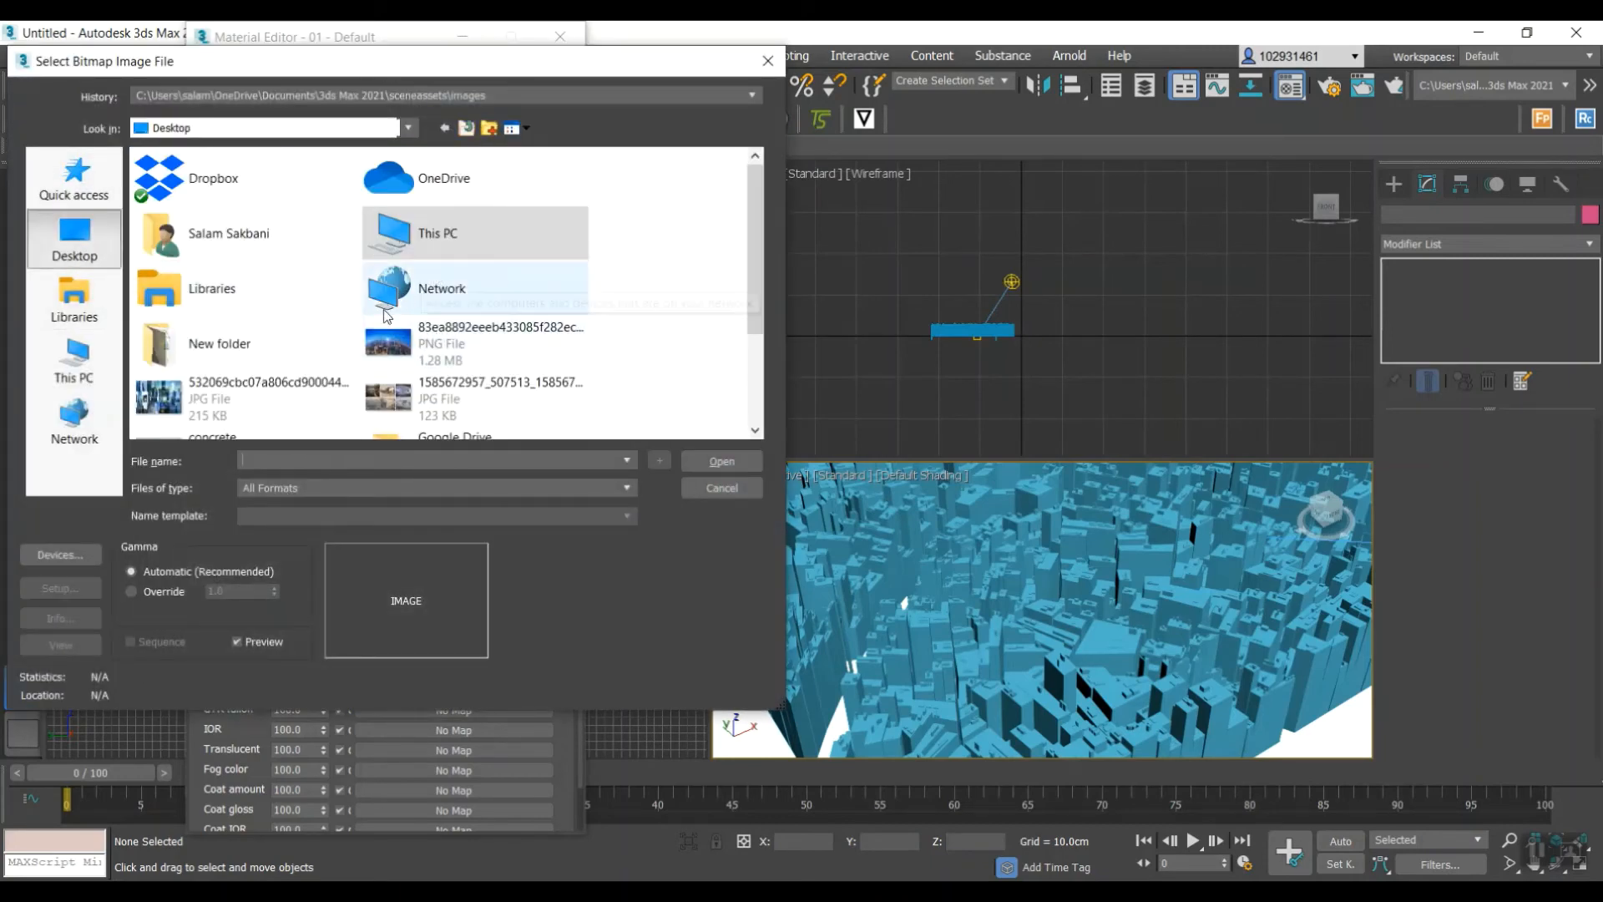
pyautogui.scroll(-2, 500, 376)
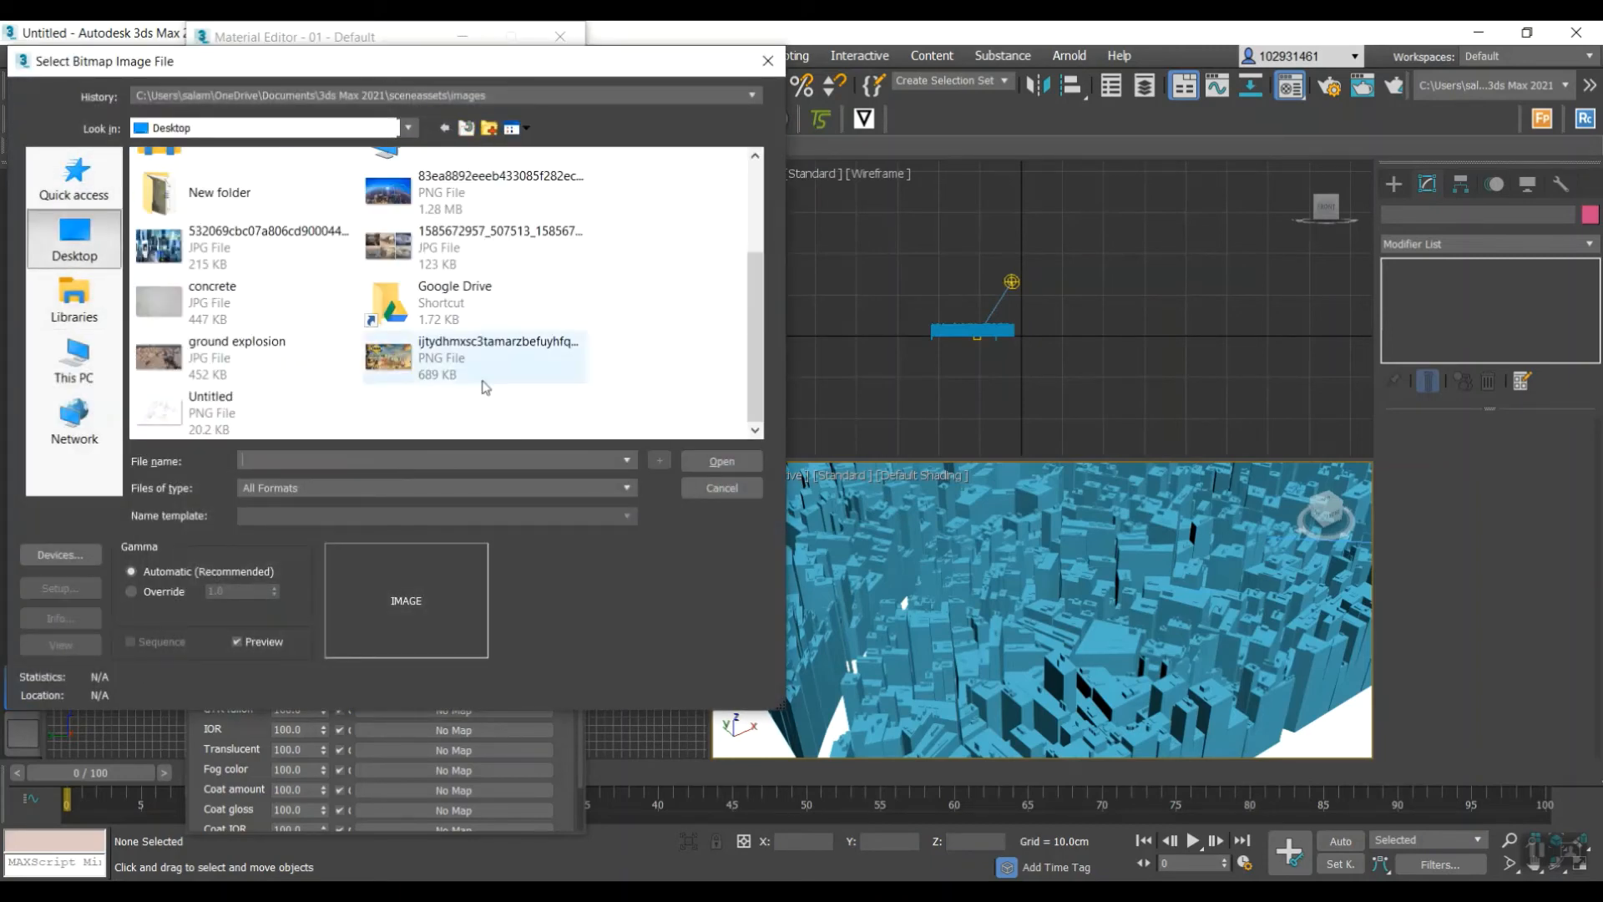
pyautogui.doubleClick(213, 302)
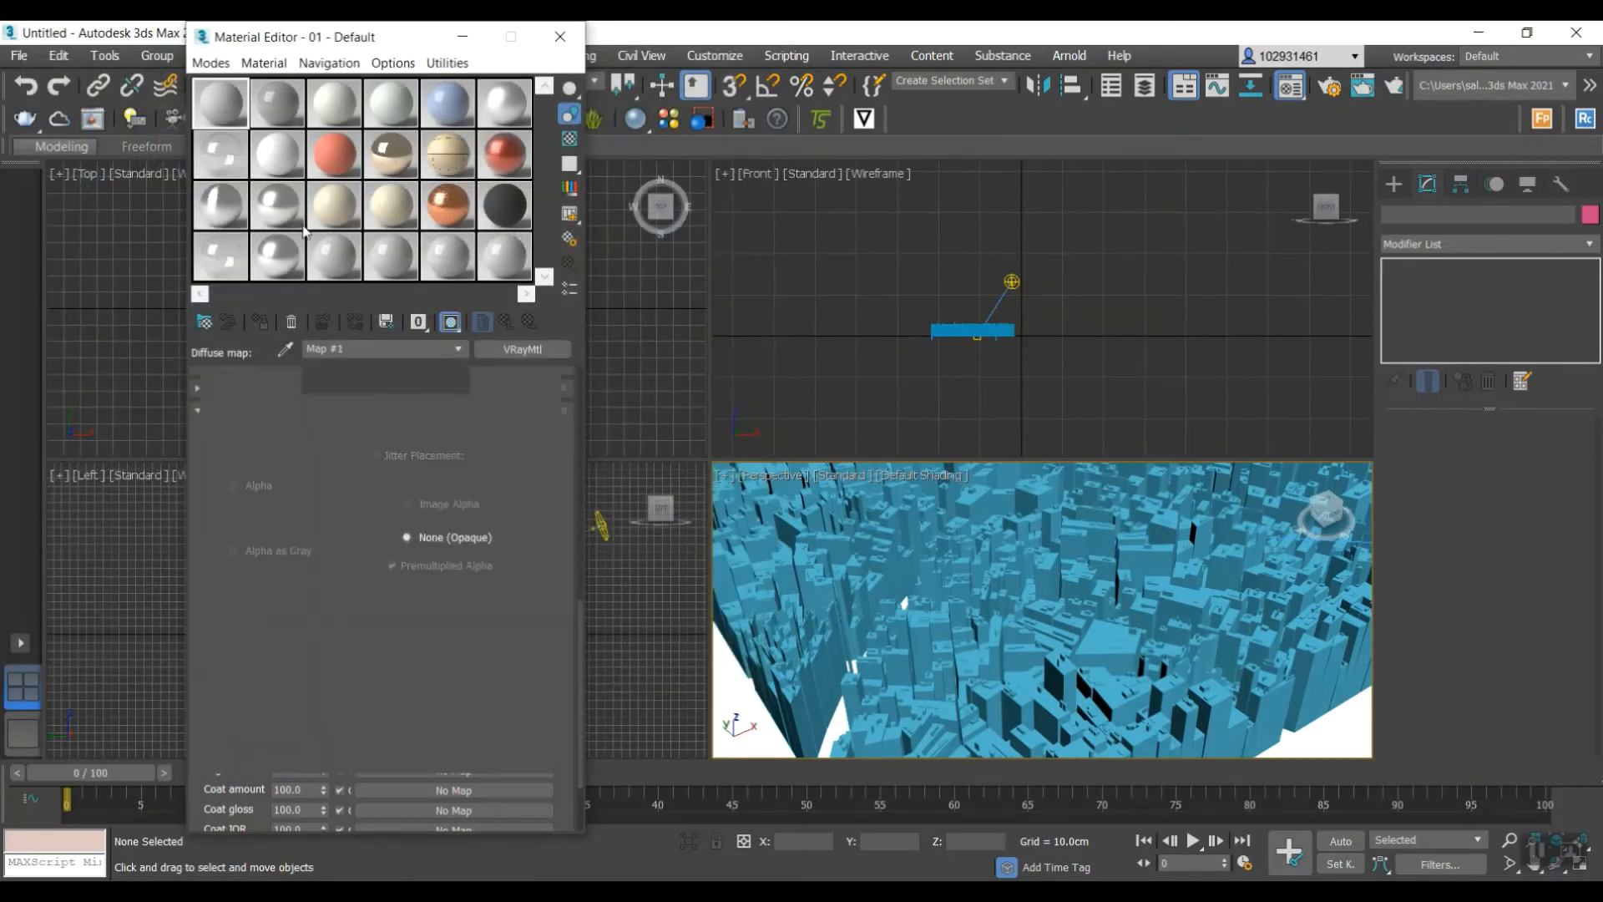
pyautogui.scroll(-5, 1253, 597)
pyautogui.scroll(5, 1252, 597)
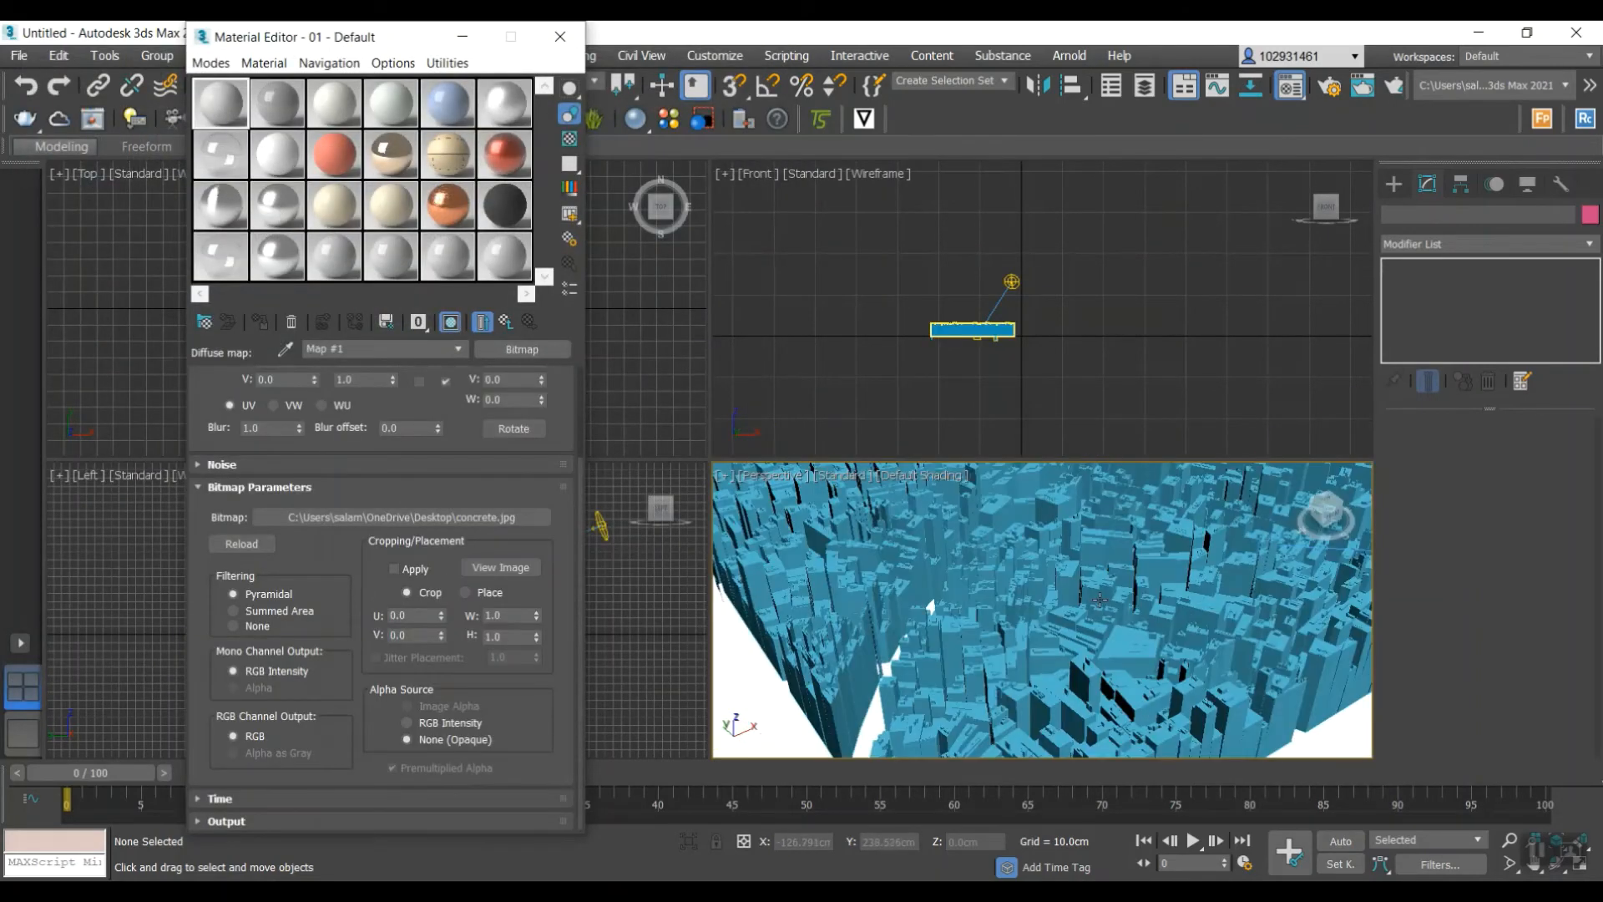
# - Assign the 01 - Default concrete material to the city, check it in the Perspective view and close the Material Editor
pyautogui.click(857, 584)
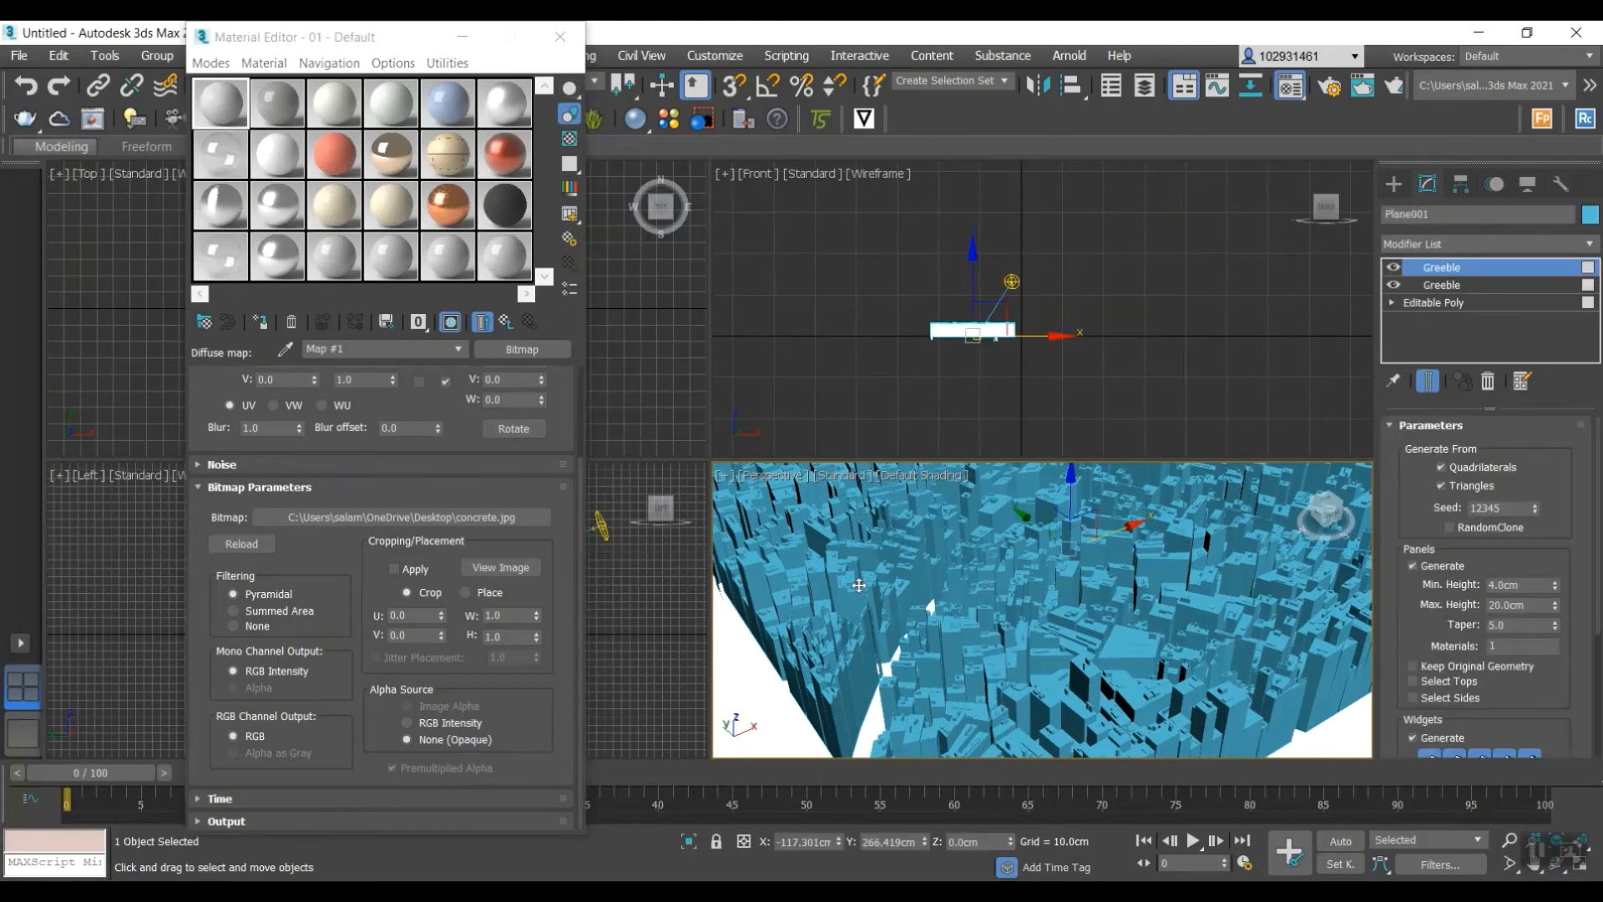
pyautogui.click(263, 328)
pyautogui.scroll(5, 913, 645)
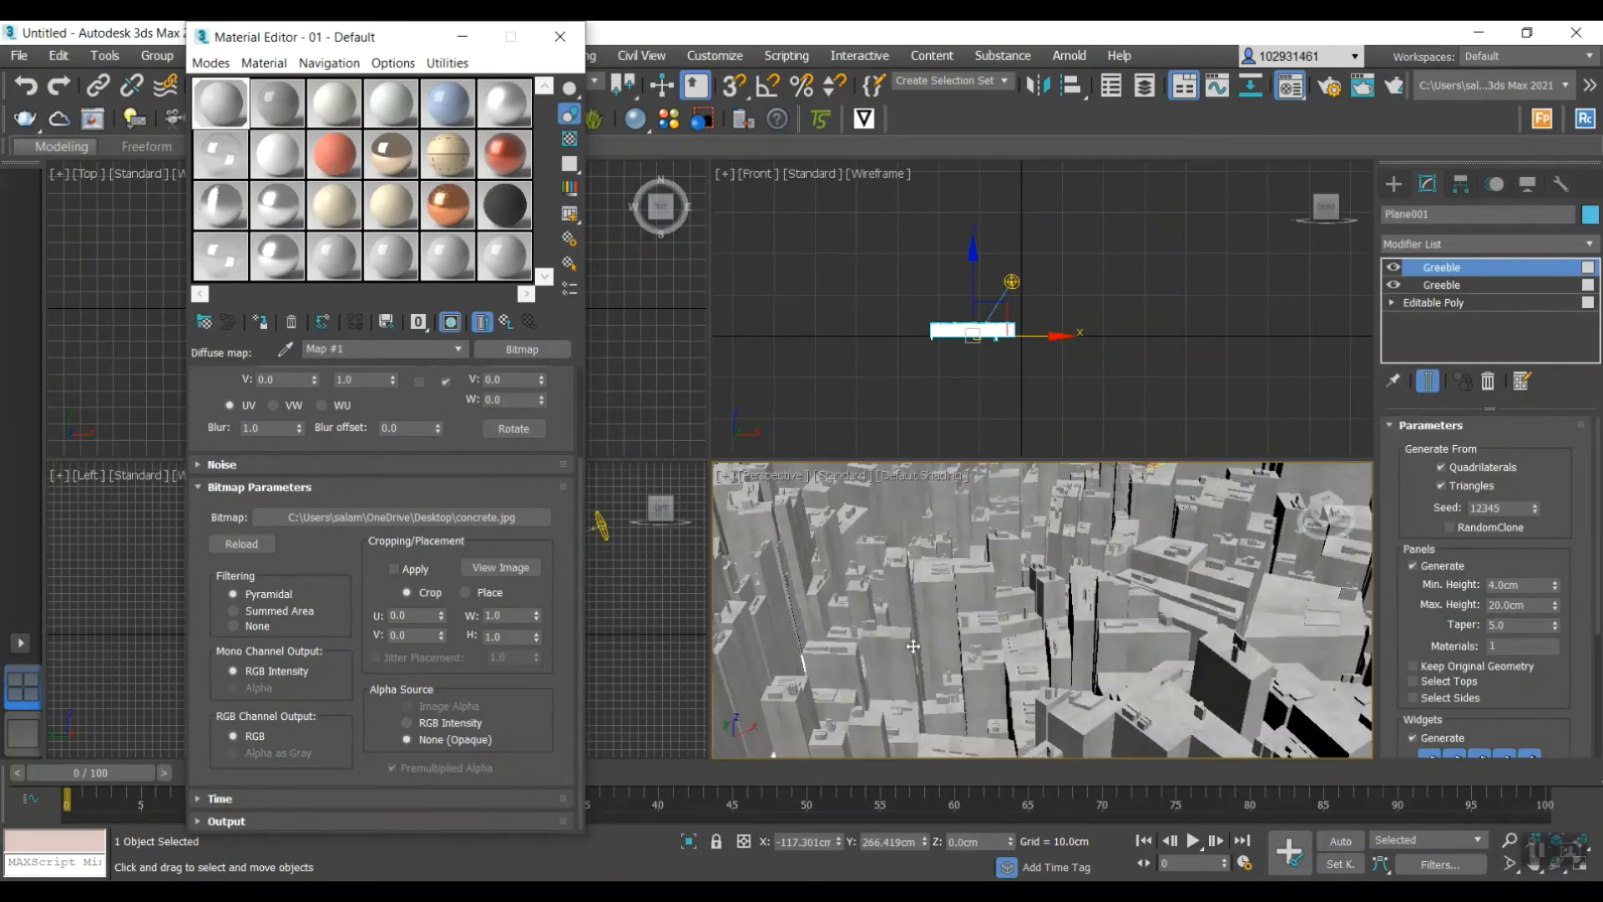
pyautogui.scroll(-6, 914, 646)
pyautogui.scroll(4, 921, 687)
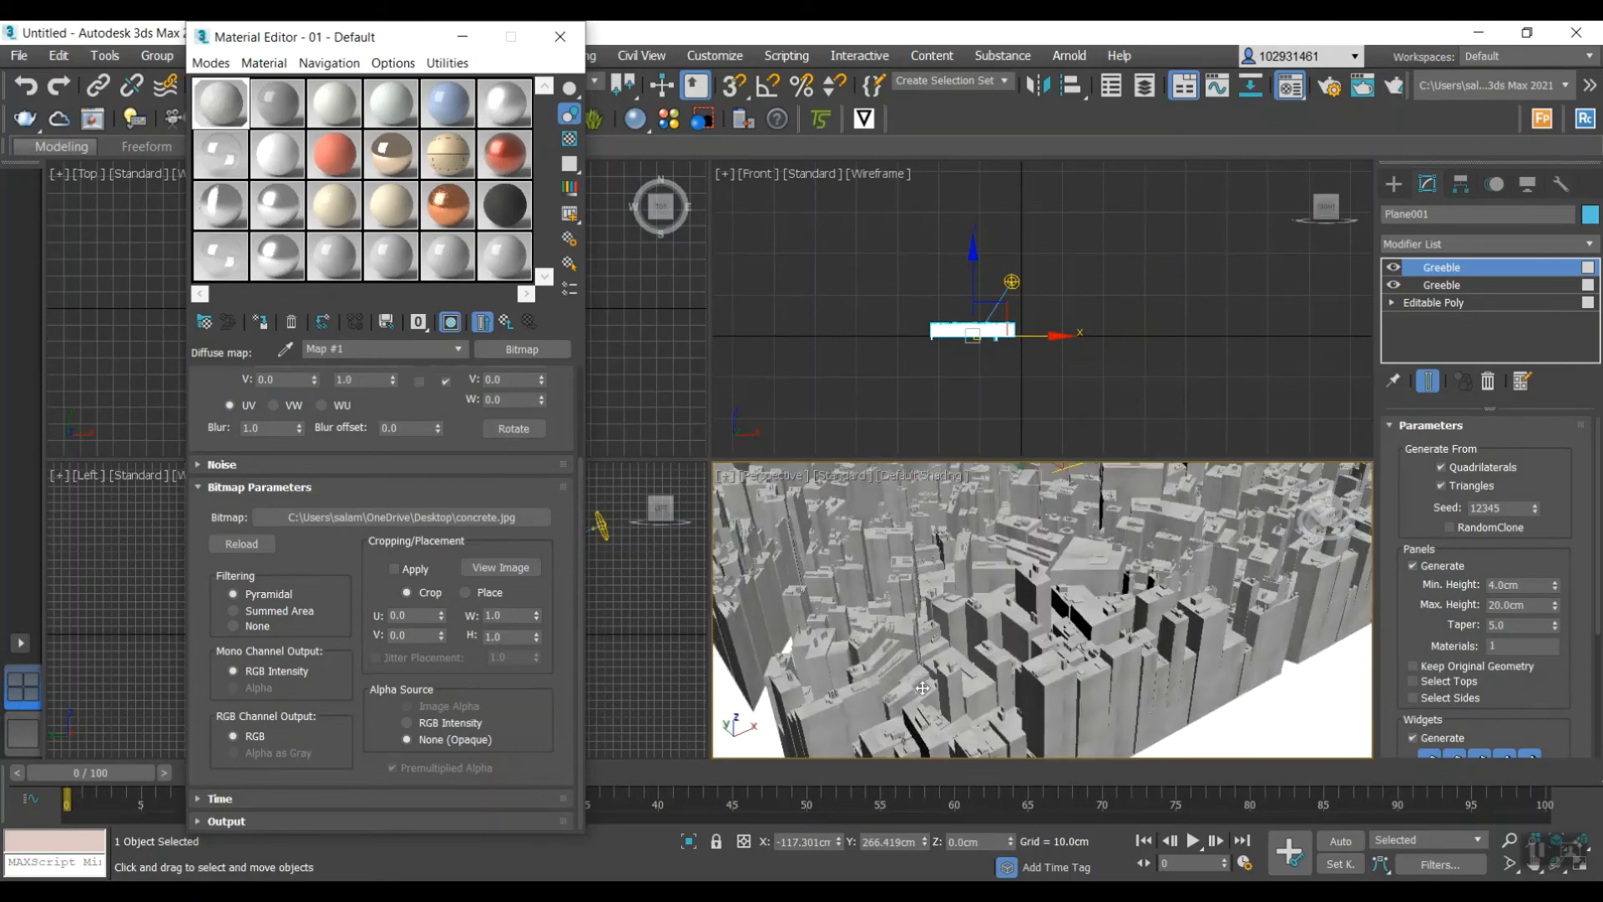
pyautogui.scroll(4, 921, 687)
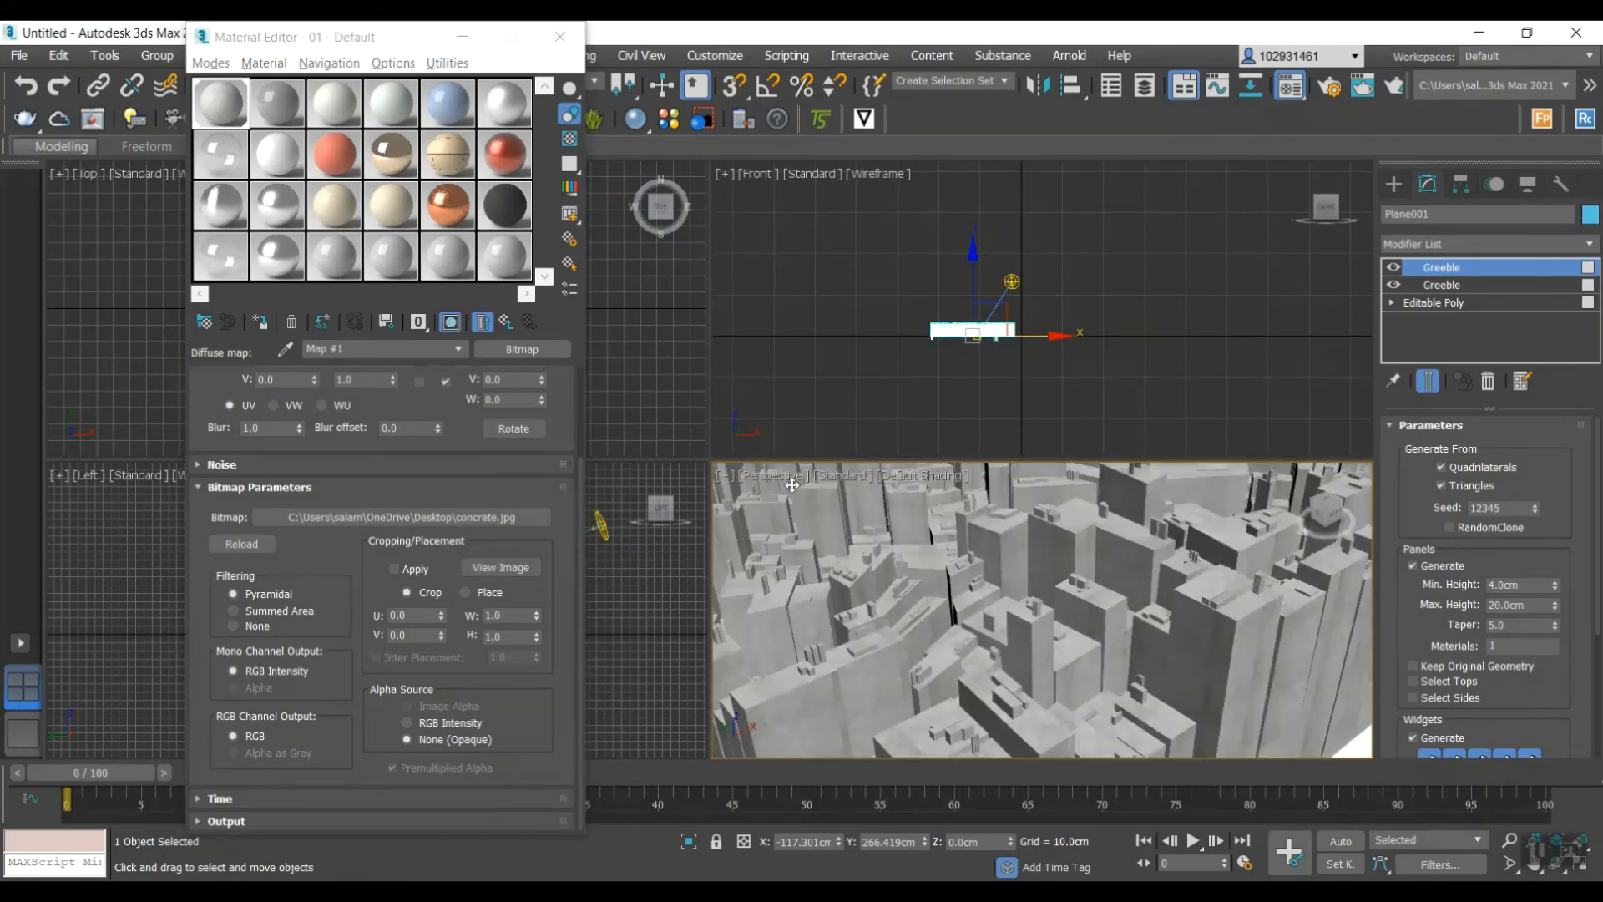
pyautogui.click(559, 36)
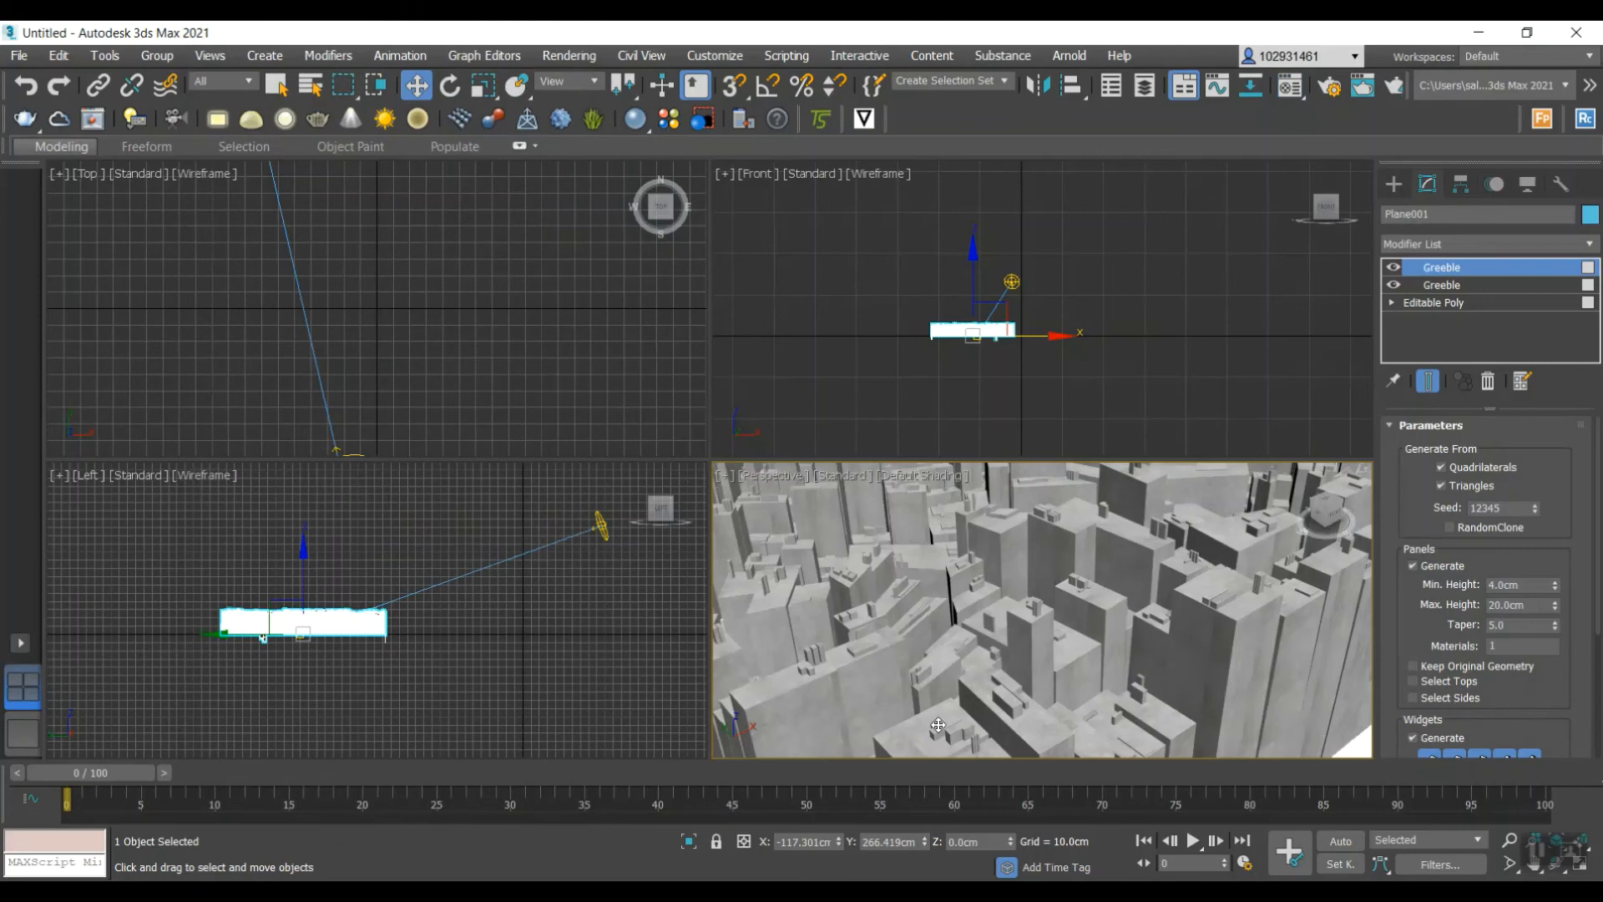
pyautogui.click(775, 473)
pyautogui.click(1141, 577)
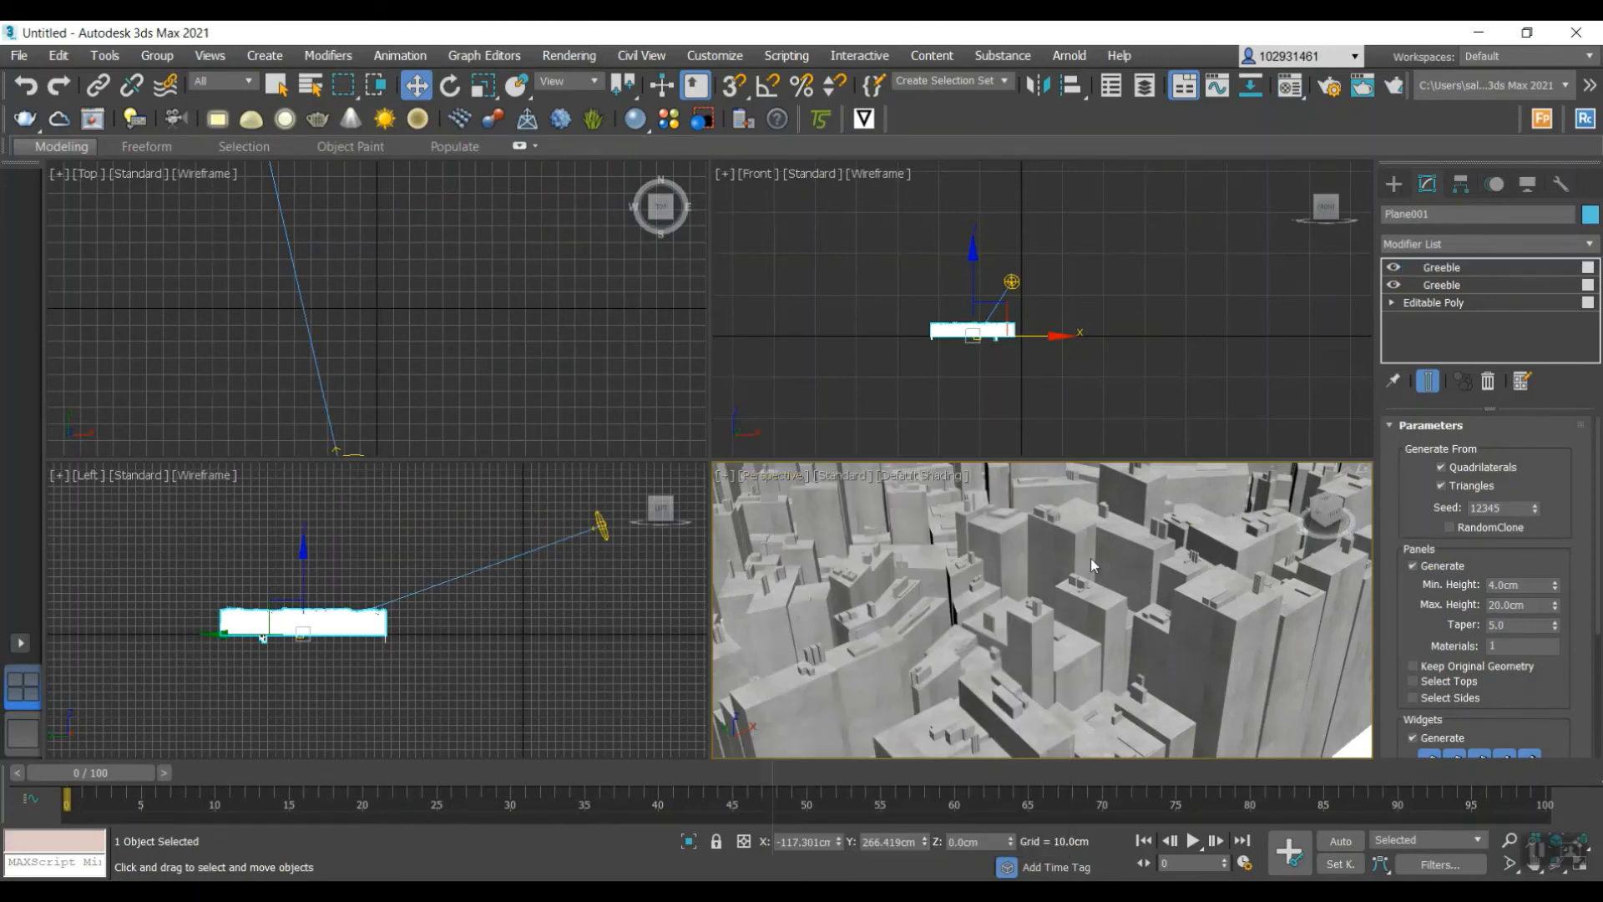
pyautogui.scroll(-5, 1027, 534)
pyautogui.scroll(5, 1018, 531)
# - Create a VRayPlane beside the city in the Perspective view as an infinite ground
pyautogui.click(1394, 183)
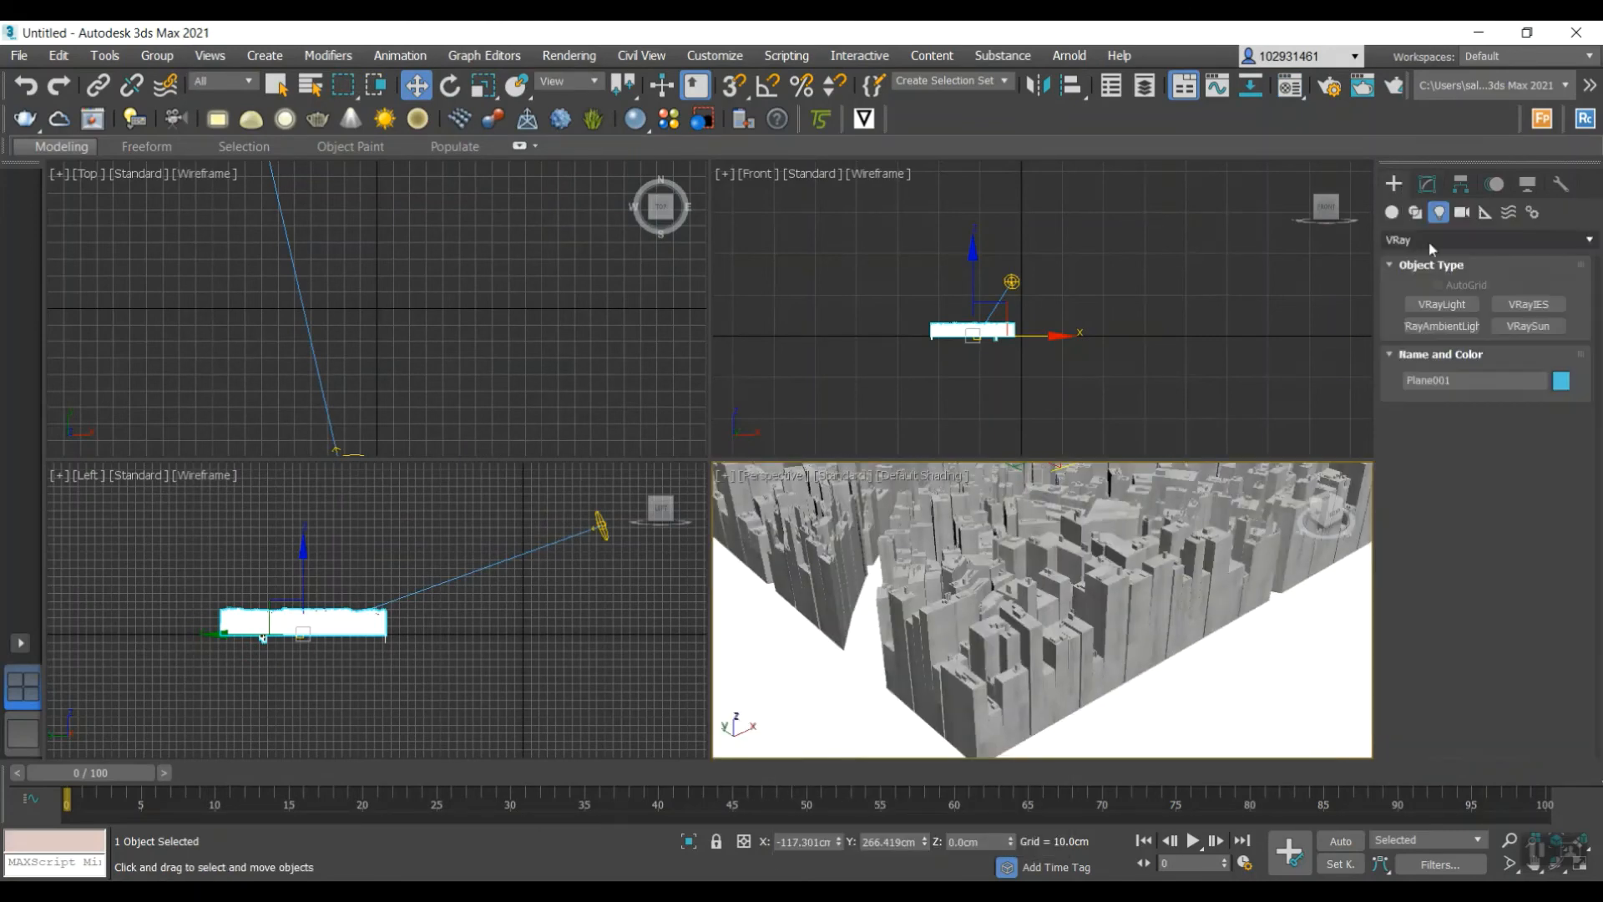
pyautogui.click(1414, 213)
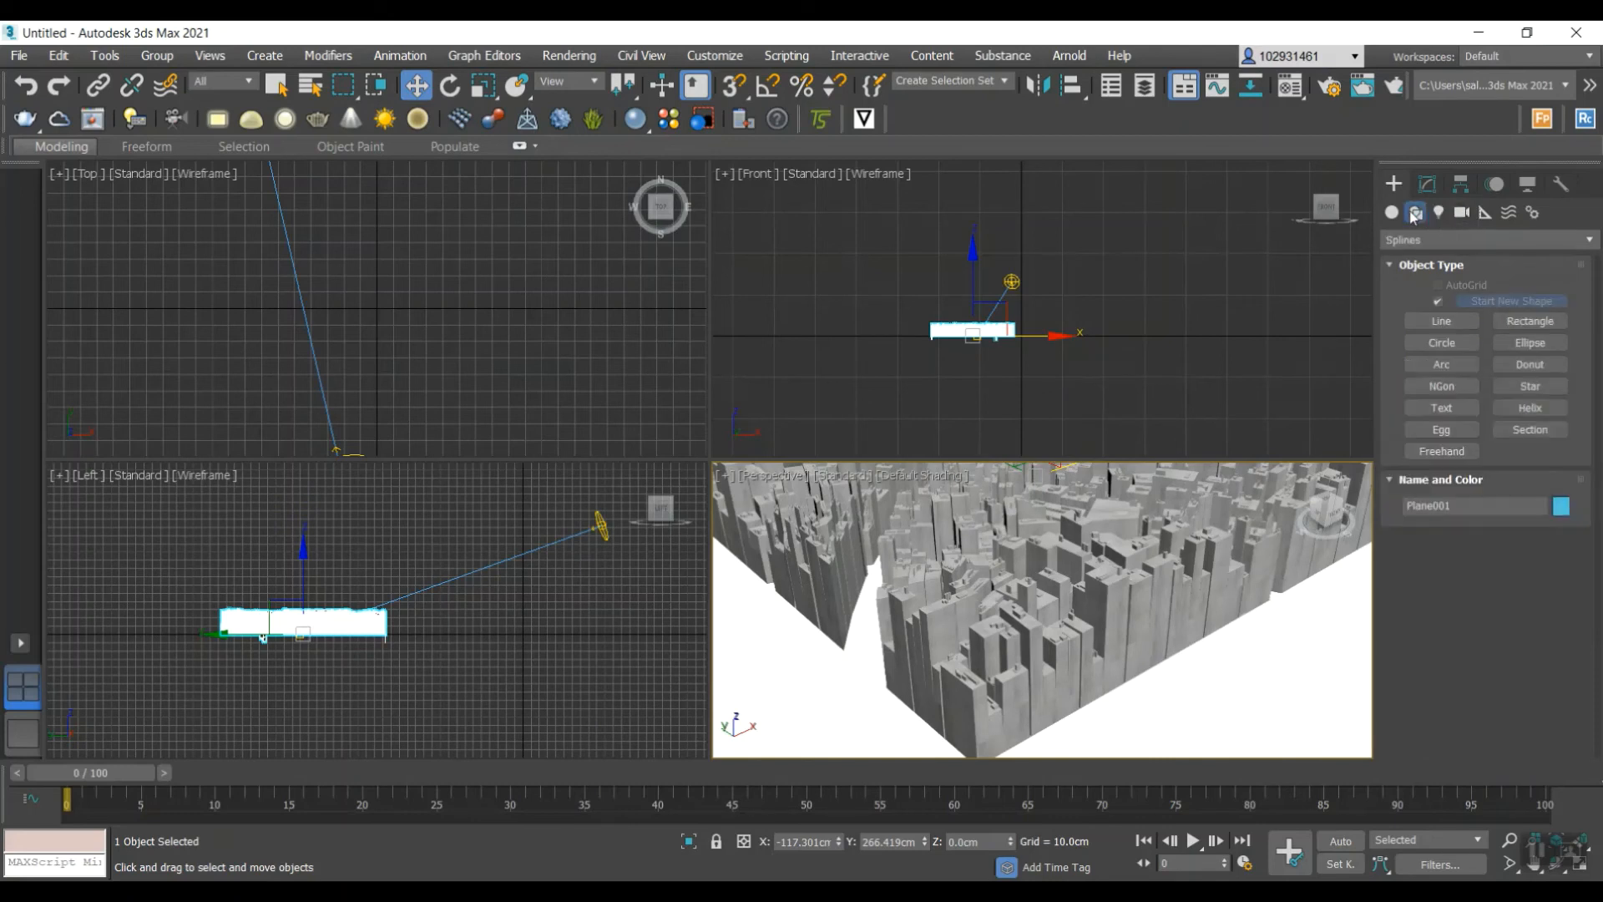
pyautogui.click(1390, 212)
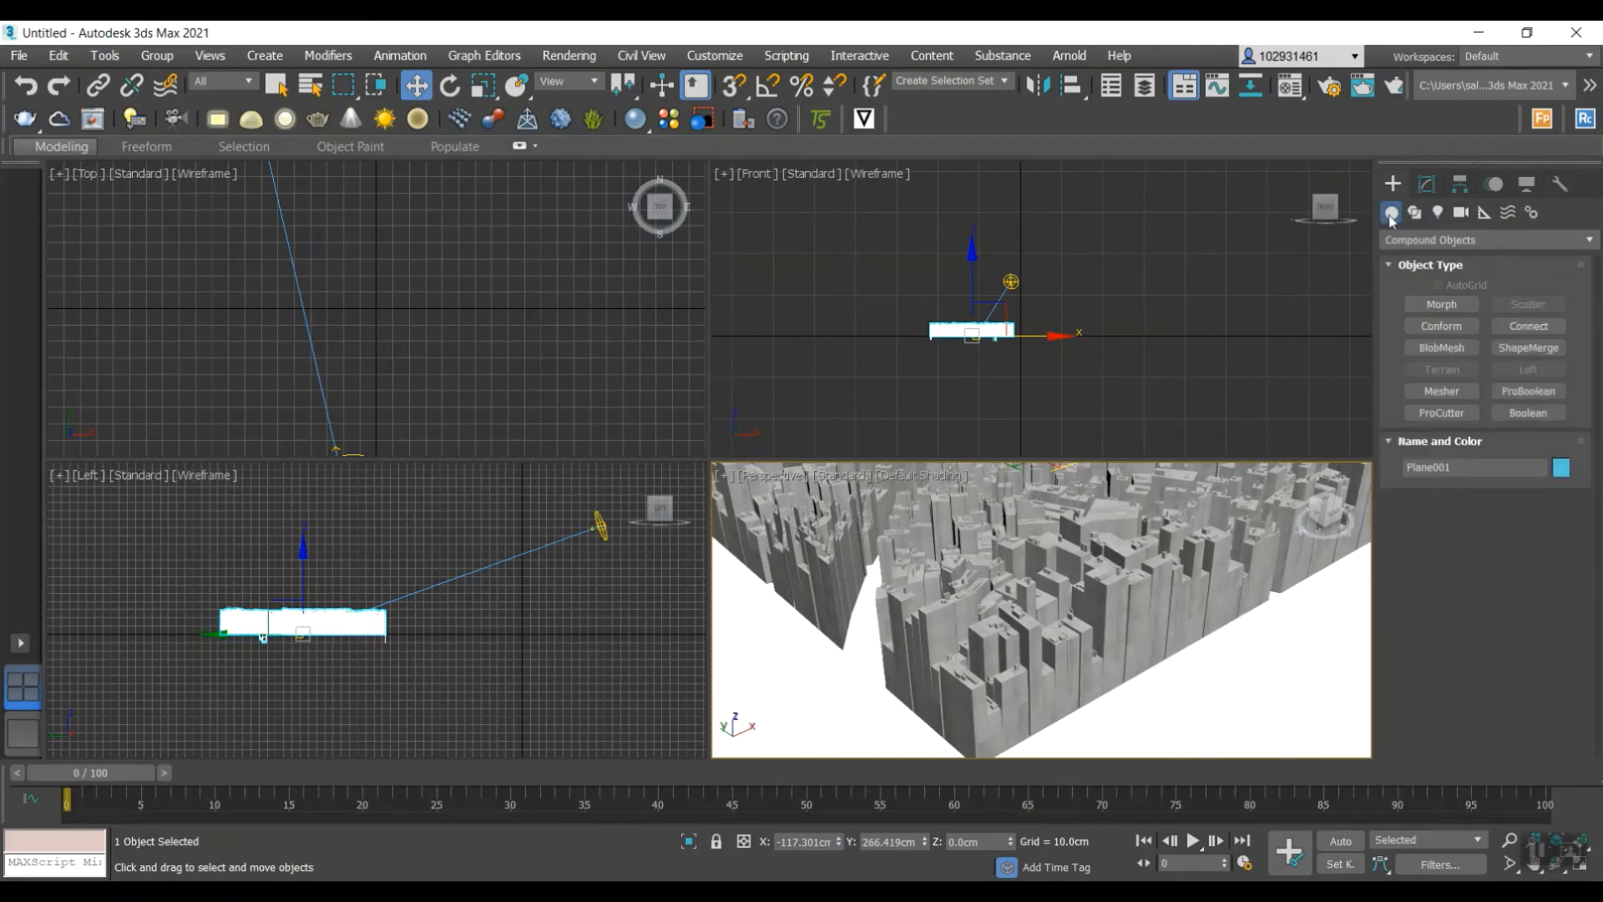
pyautogui.click(1444, 241)
pyautogui.click(1414, 539)
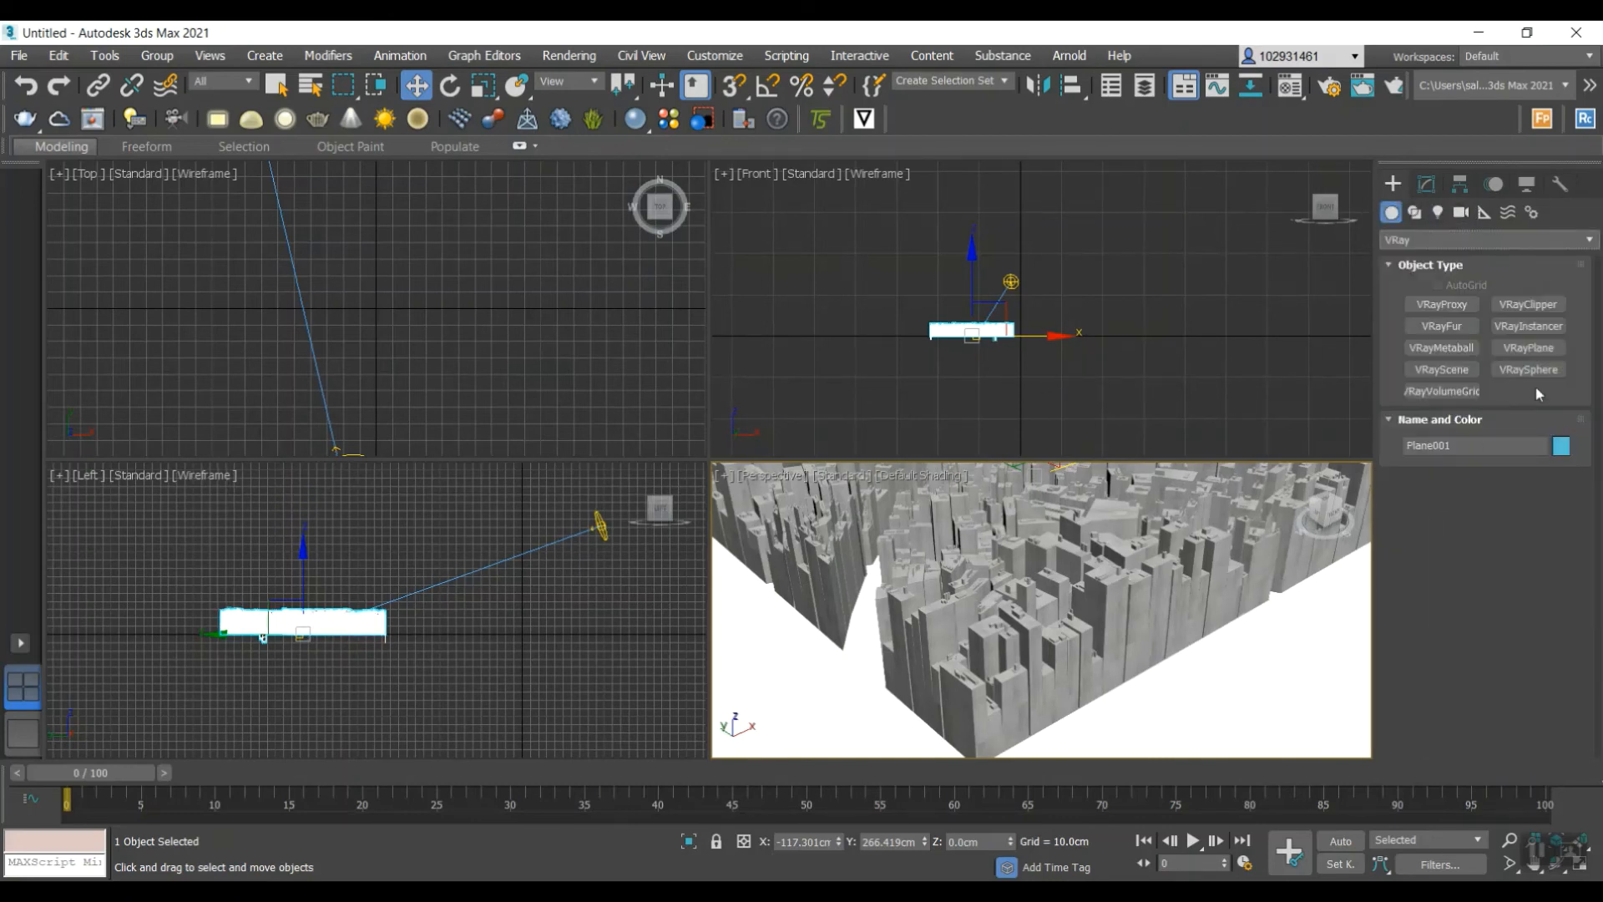
pyautogui.click(1528, 348)
pyautogui.scroll(-8, 1271, 585)
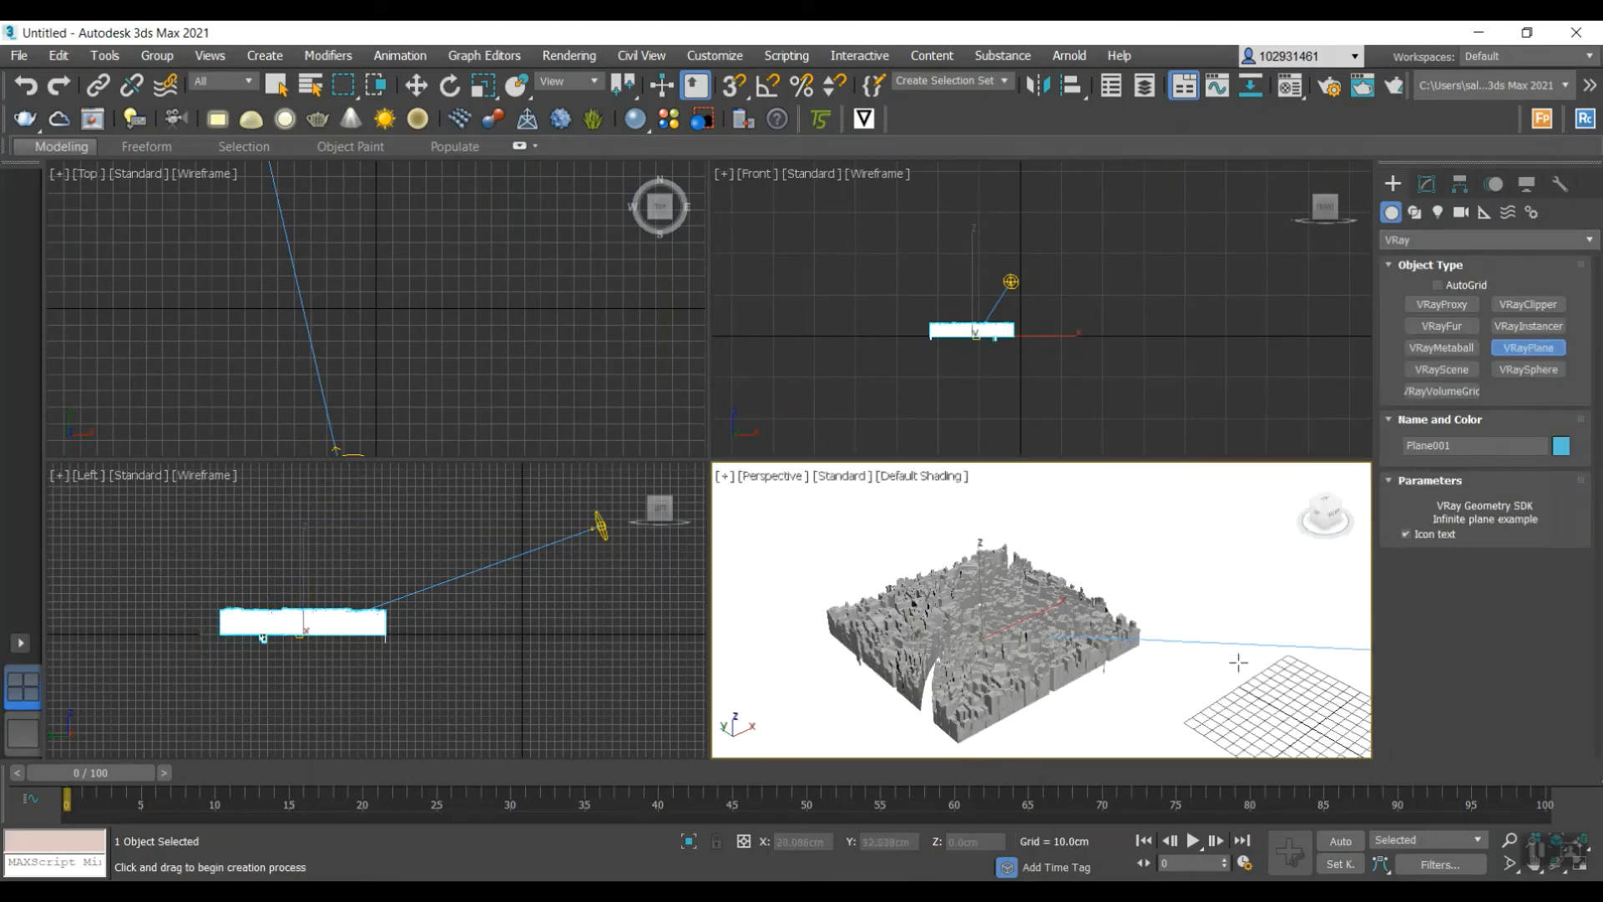
pyautogui.click(1298, 564)
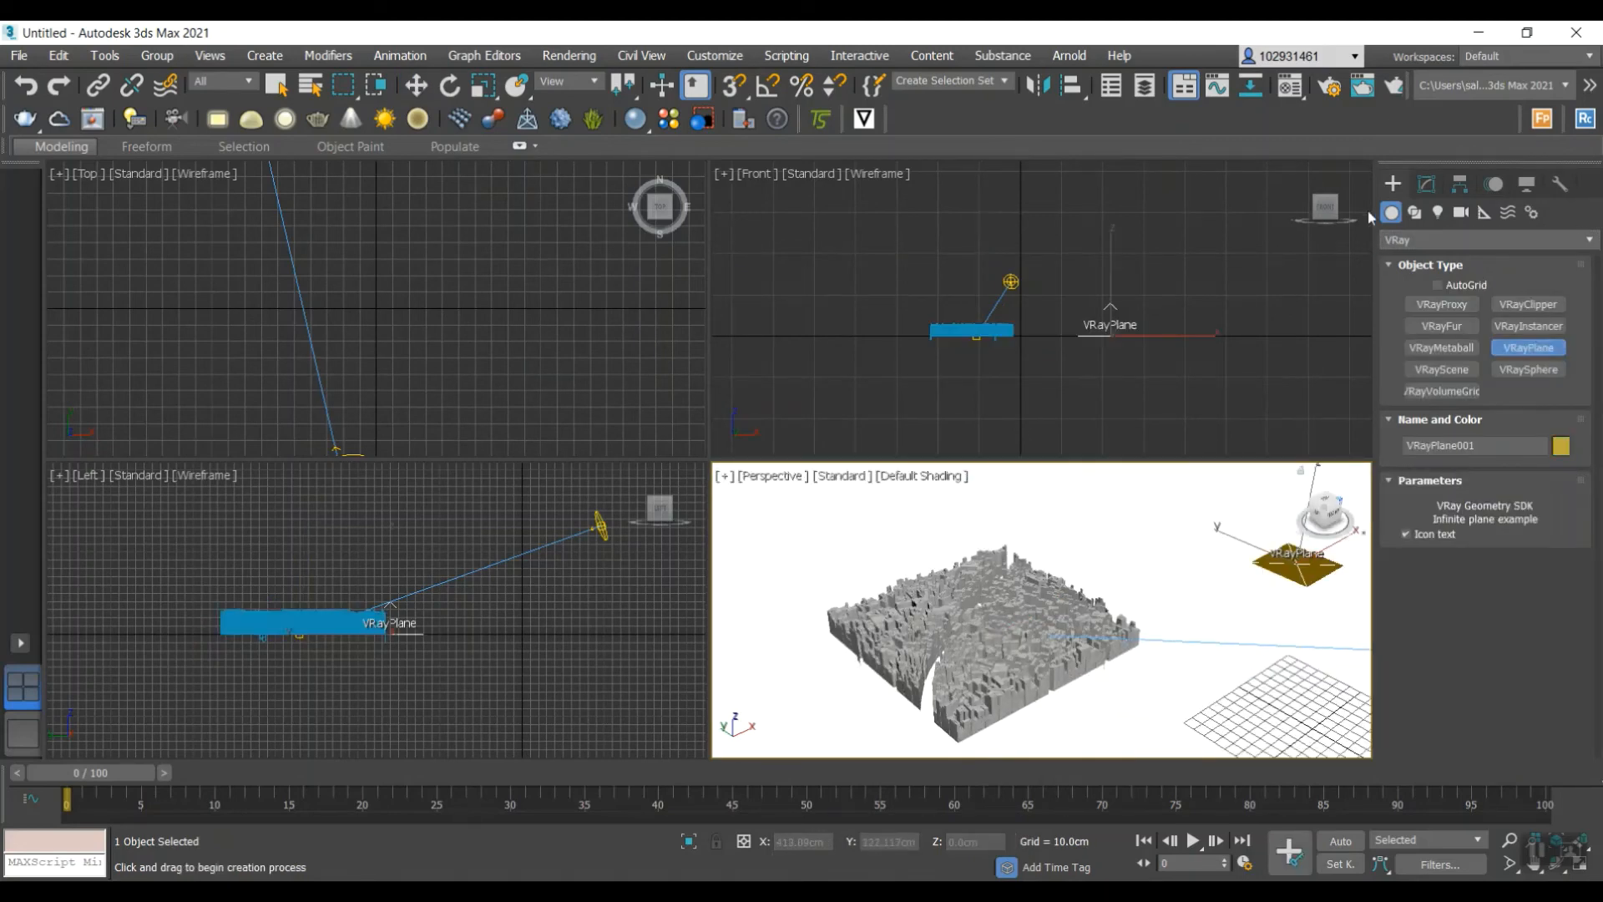
# - Reopen the Material Editor and change the 02 - Default material to a VRayMtl
pyautogui.click(1290, 85)
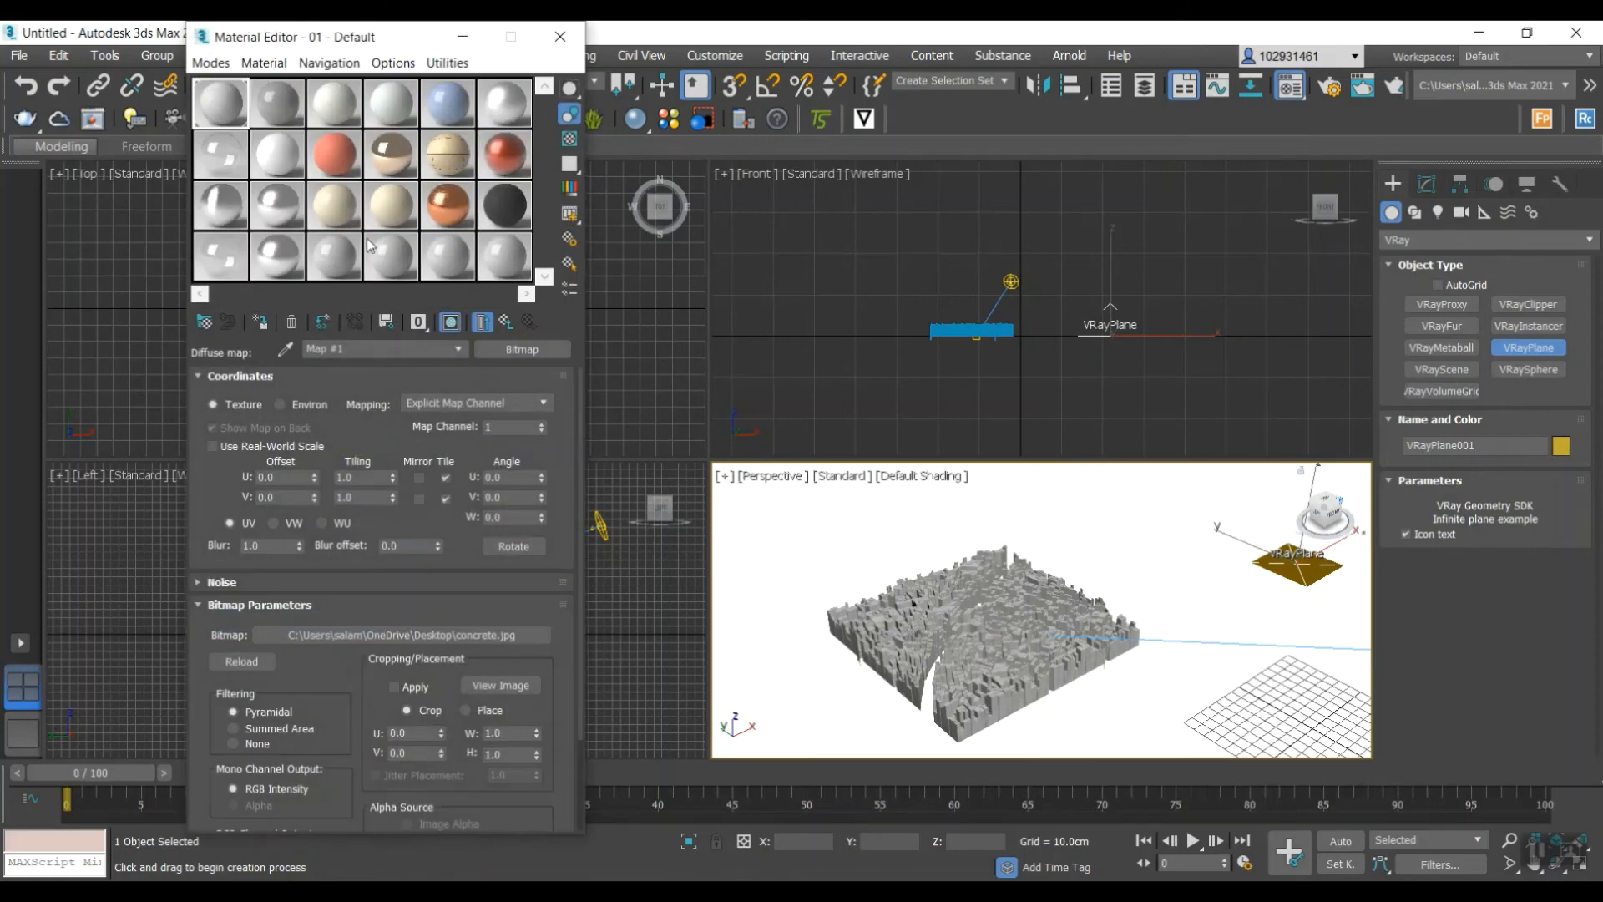
pyautogui.click(295, 96)
pyautogui.click(514, 344)
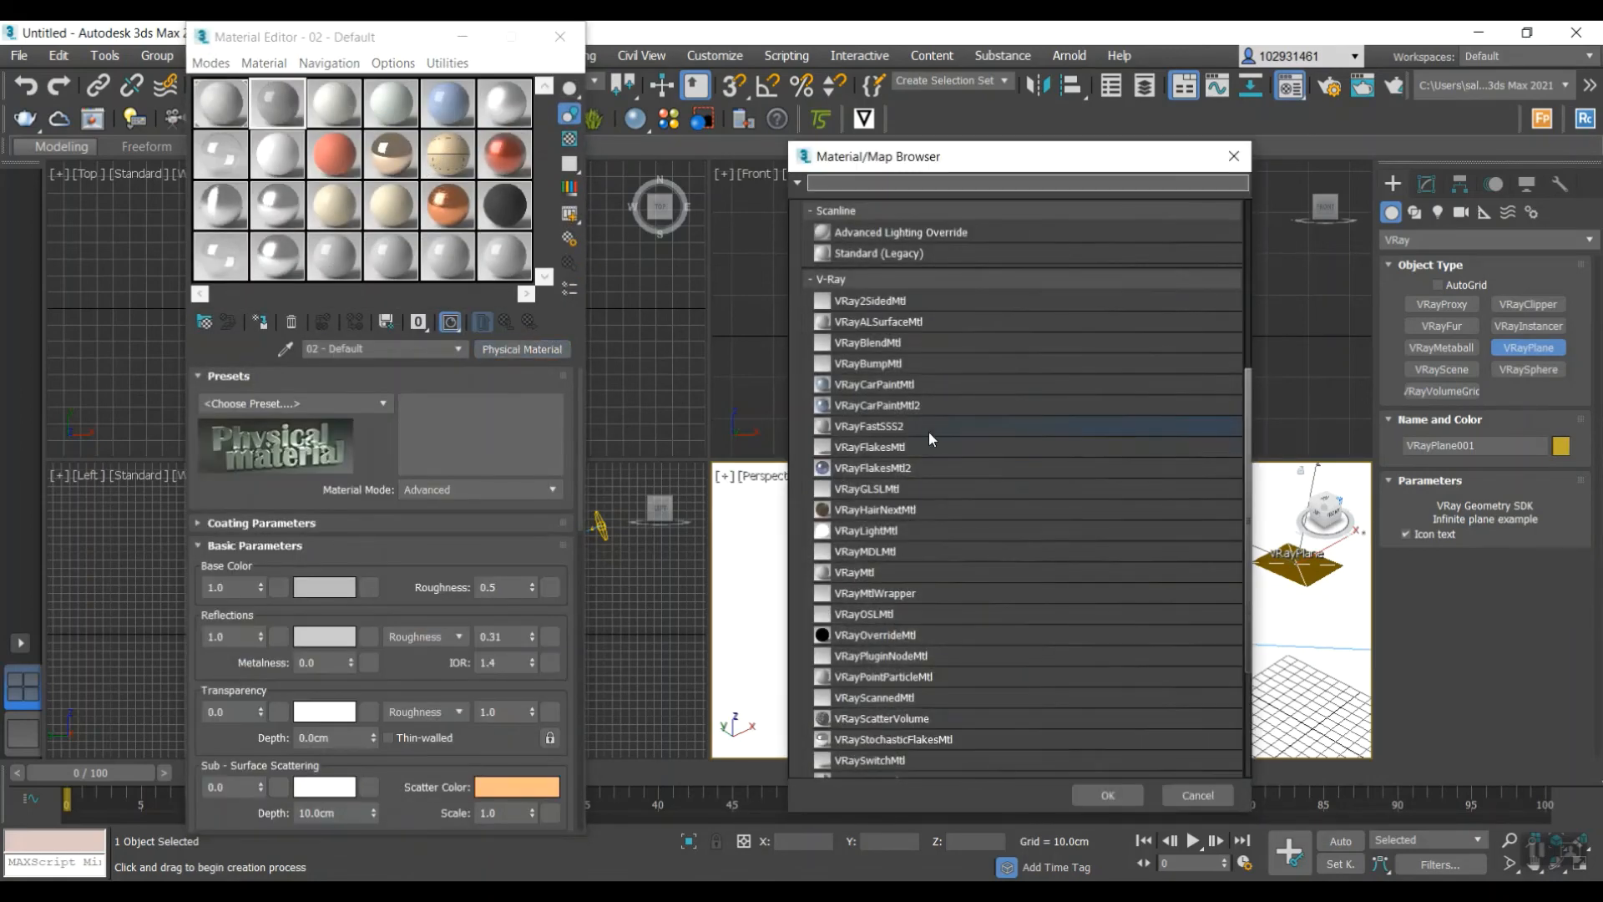
pyautogui.doubleClick(860, 572)
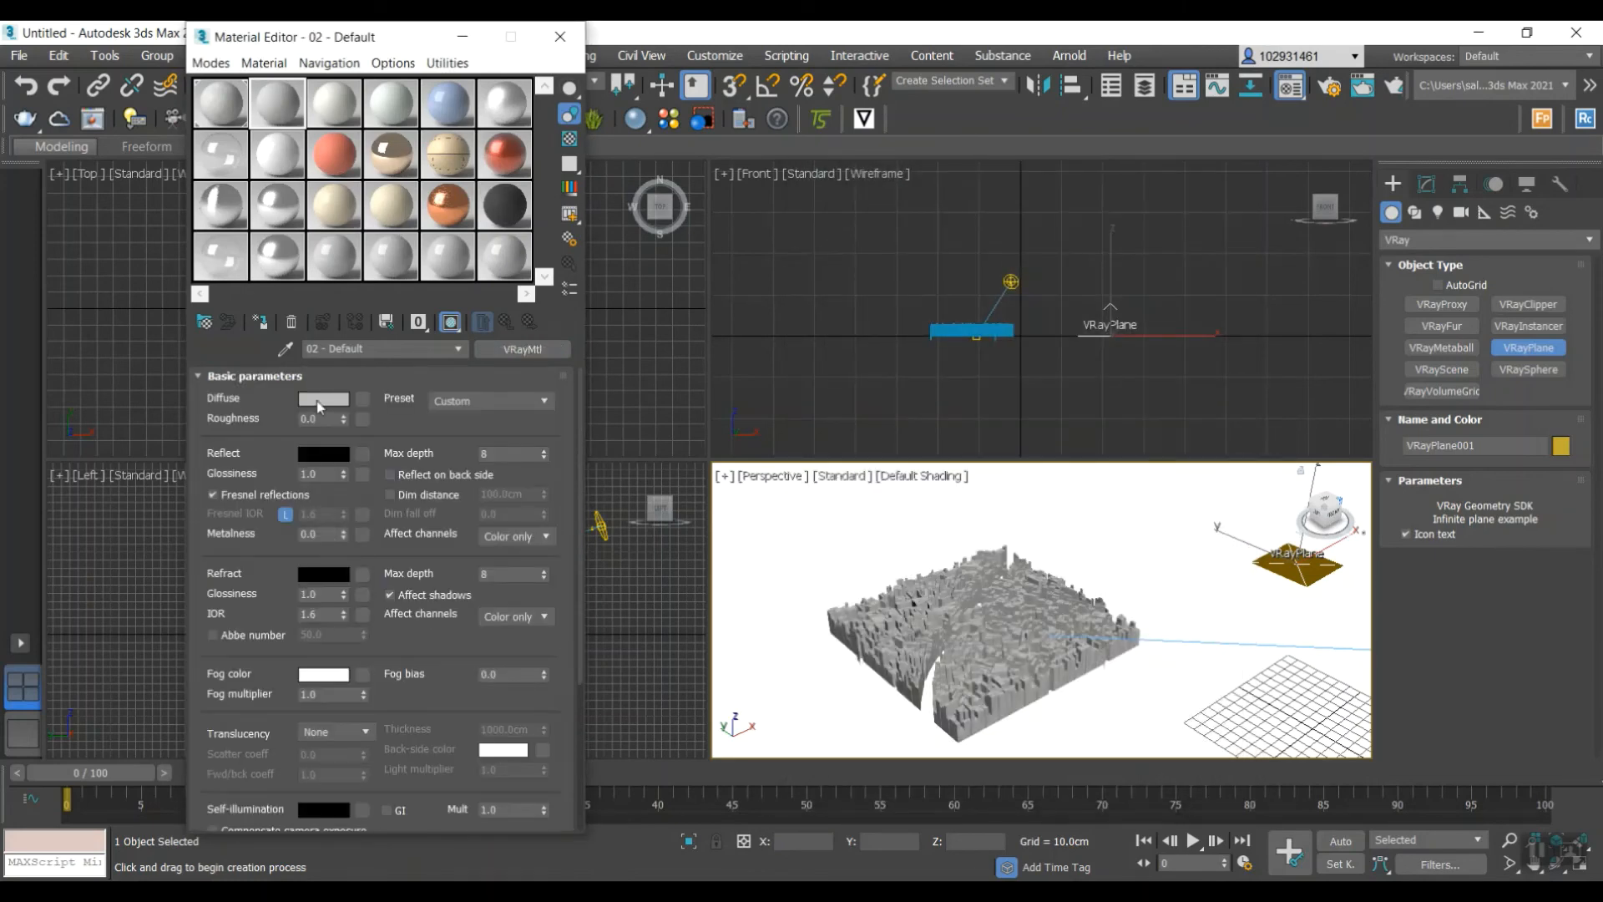
# - Set the 02 - Default material's diffuse color to a dark blue of about RGB 31, 30, 79
pyautogui.click(322, 401)
pyautogui.click(459, 237)
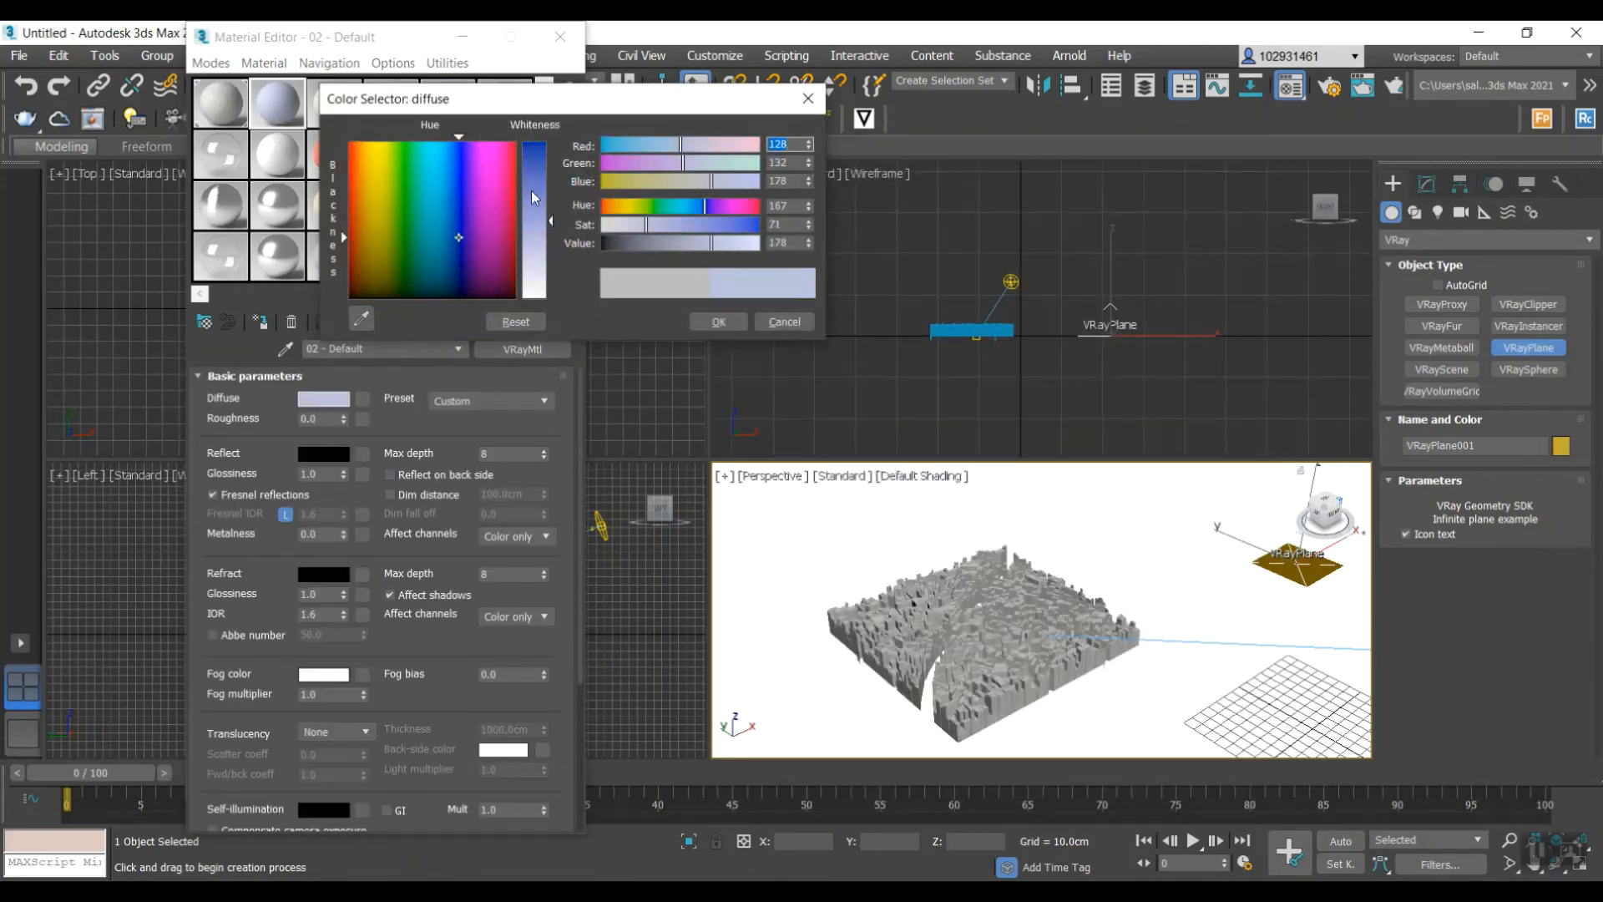
pyautogui.moveTo(533, 202); pyautogui.dragTo(533, 170)
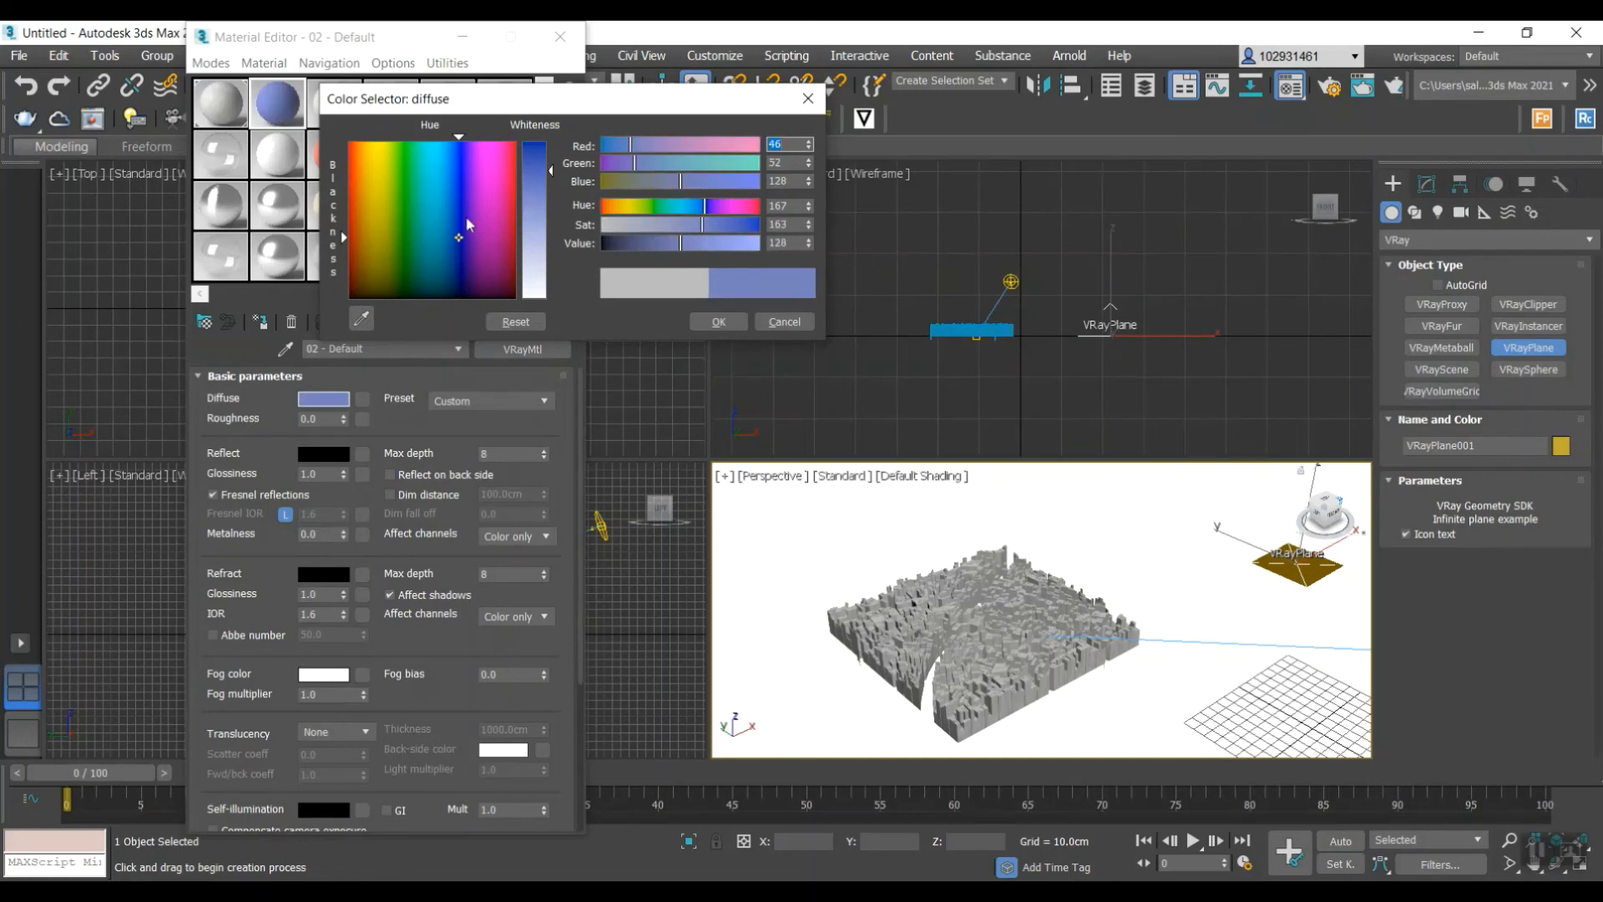
pyautogui.moveTo(466, 218)
pyautogui.mouseDown()
pyautogui.moveTo(458, 208)
pyautogui.moveTo(531, 160)
pyautogui.moveTo(461, 203)
pyautogui.moveTo(460, 165)
pyautogui.moveTo(462, 275)
pyautogui.mouseUp()
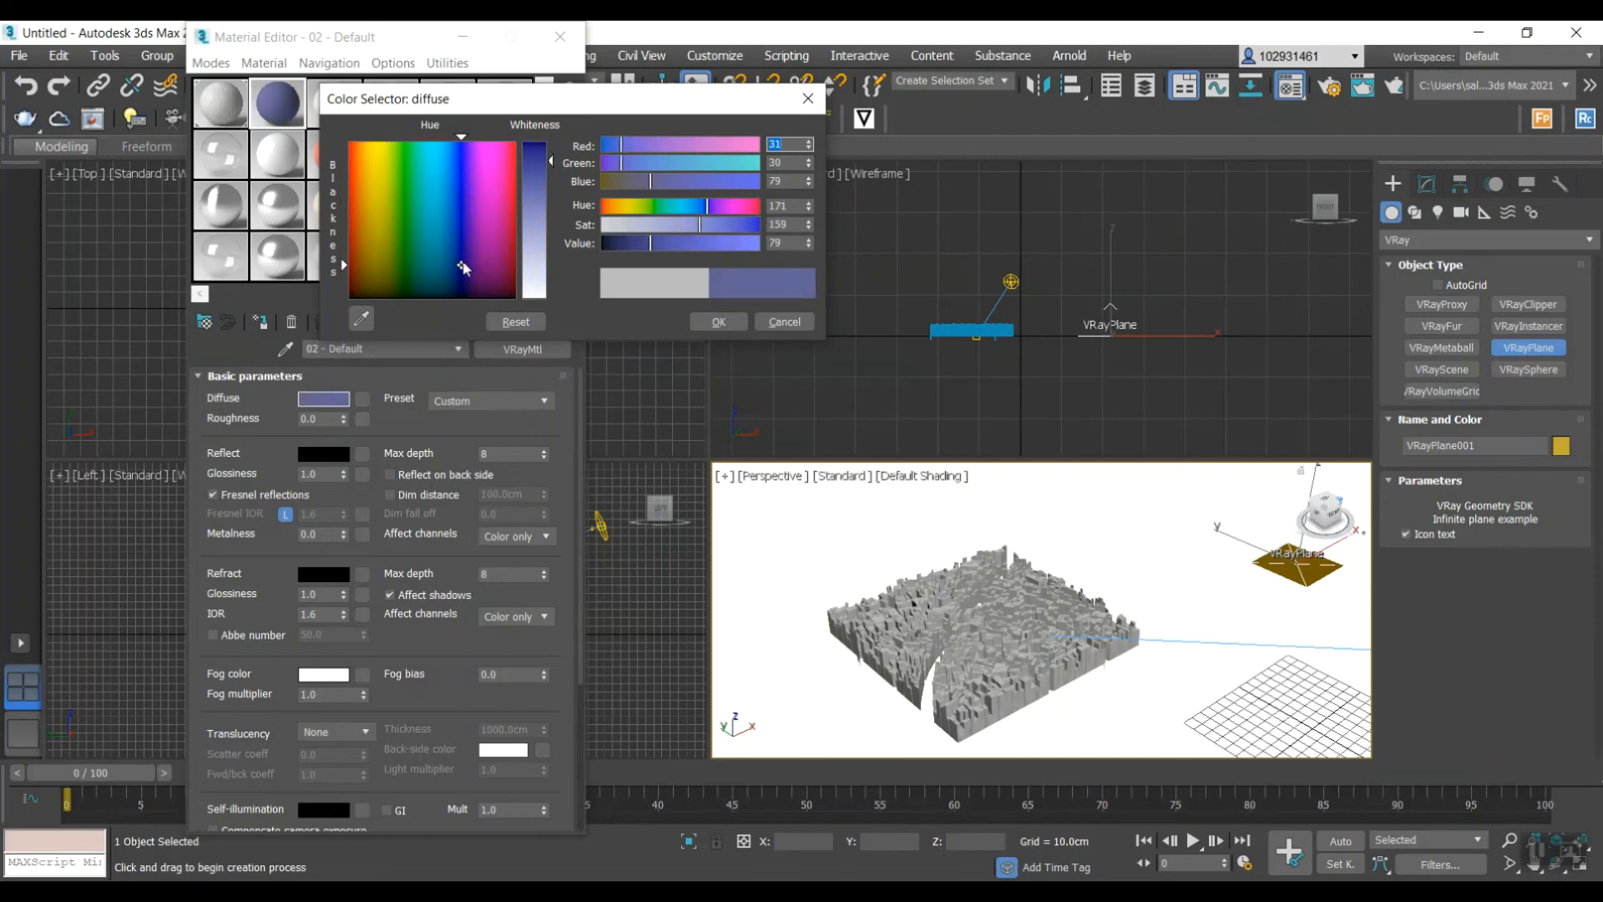
pyautogui.click(718, 322)
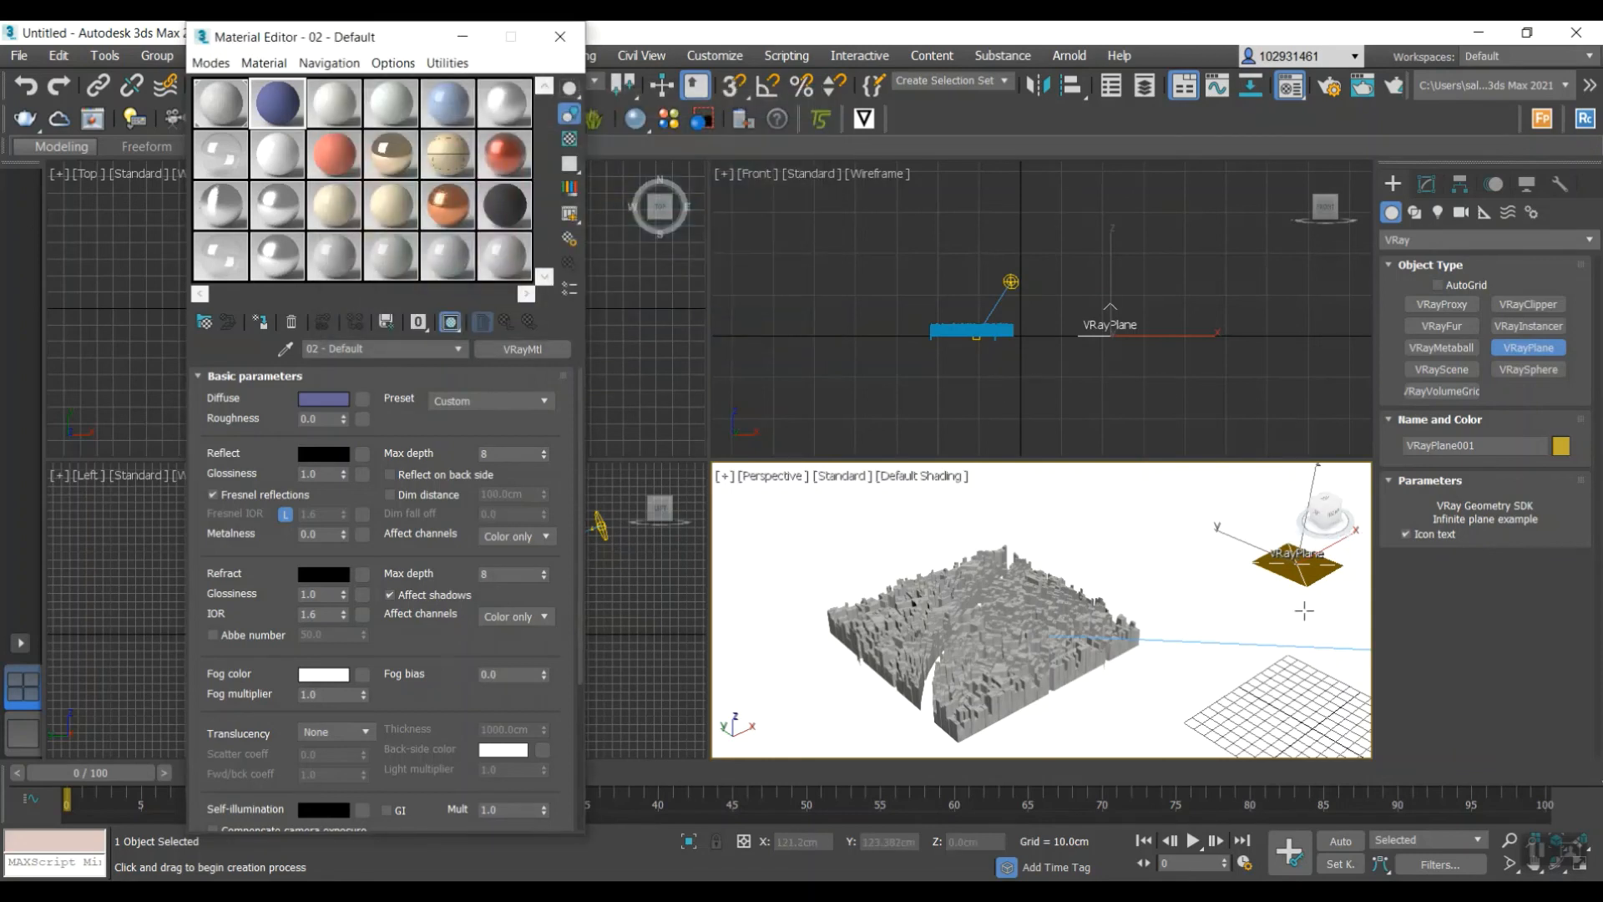
# - Assign the dark blue 02 - Default material to the VRayPlane, leaving its creation mode and shifting the Material Editor aside
pyautogui.click(260, 323)
pyautogui.click(1308, 569)
pyautogui.hotkey('ctrl', 'z')
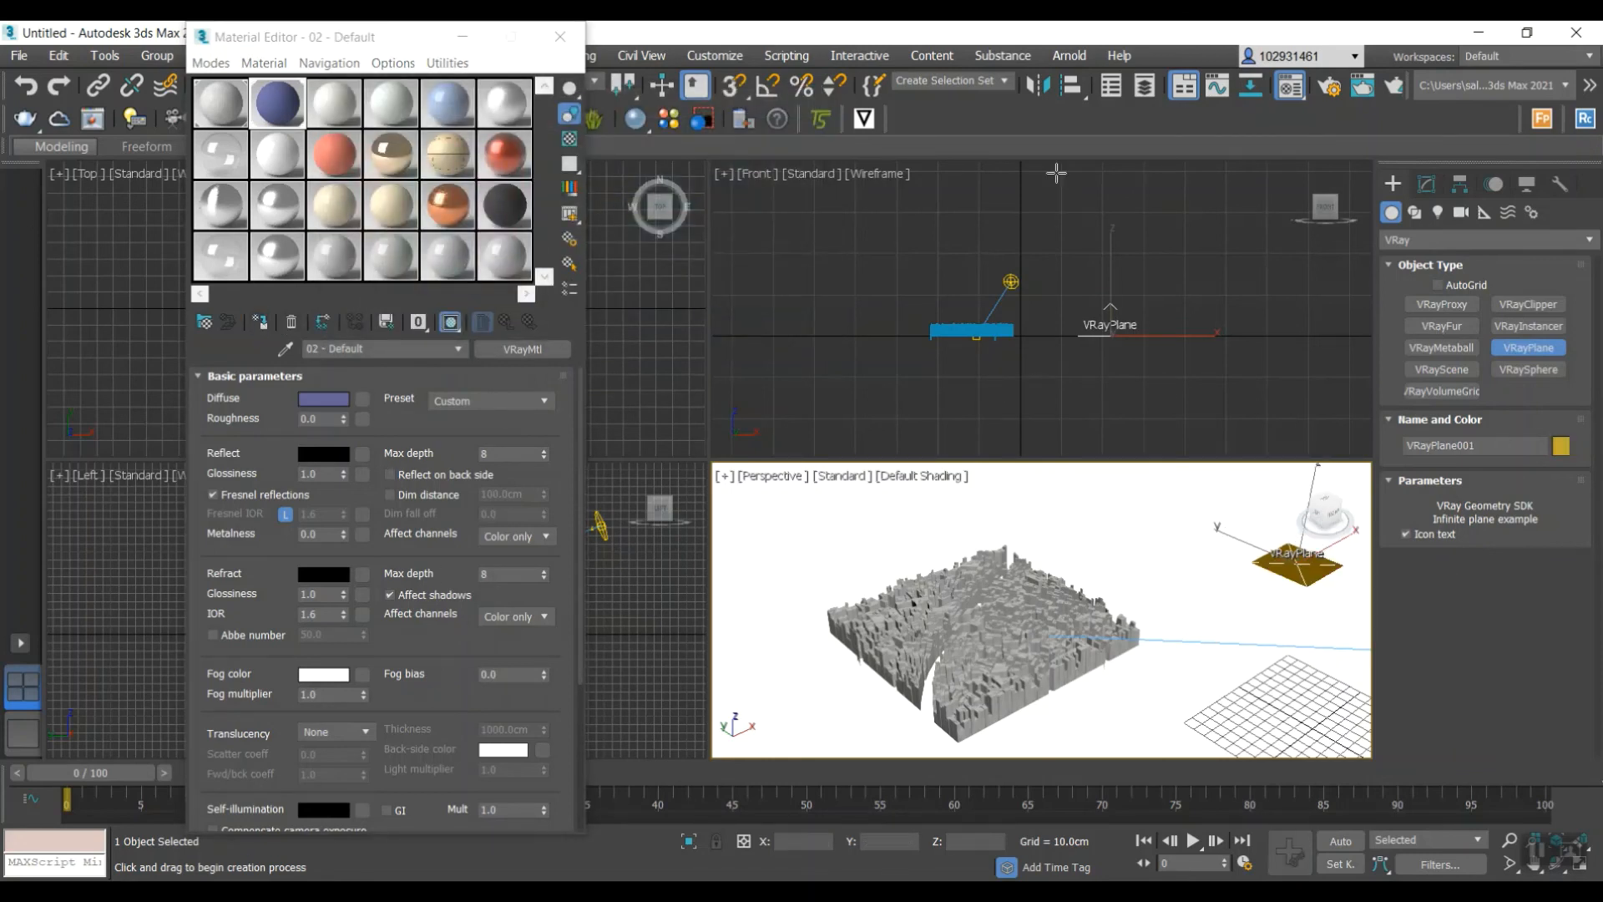
pyautogui.moveTo(412, 37); pyautogui.dragTo(324, 96)
pyautogui.click(518, 85)
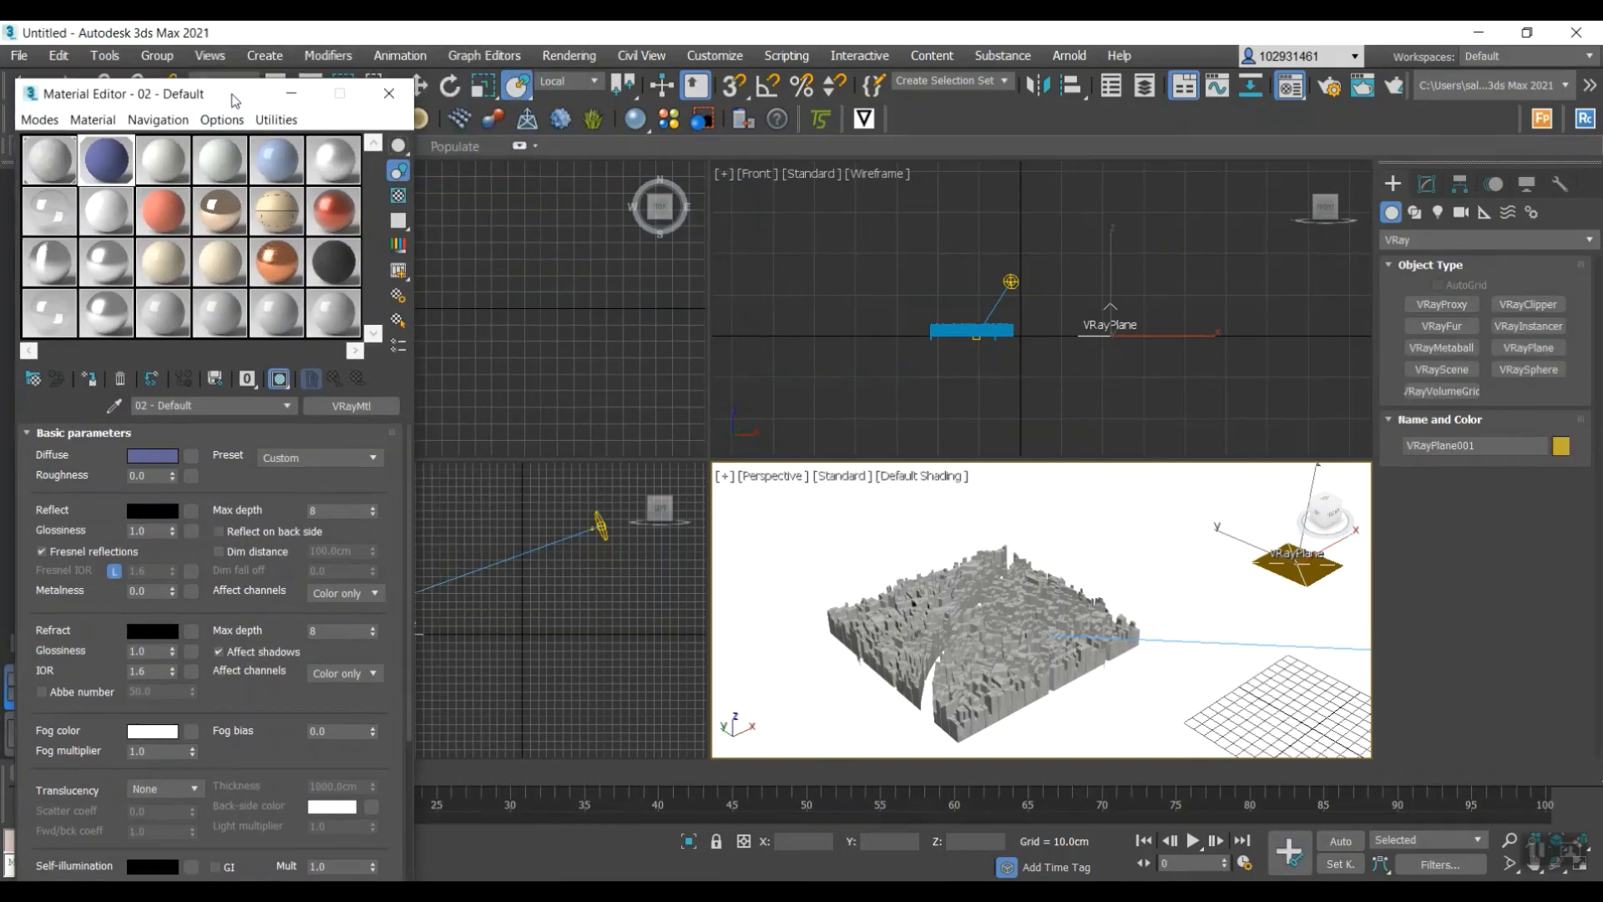
pyautogui.click(422, 85)
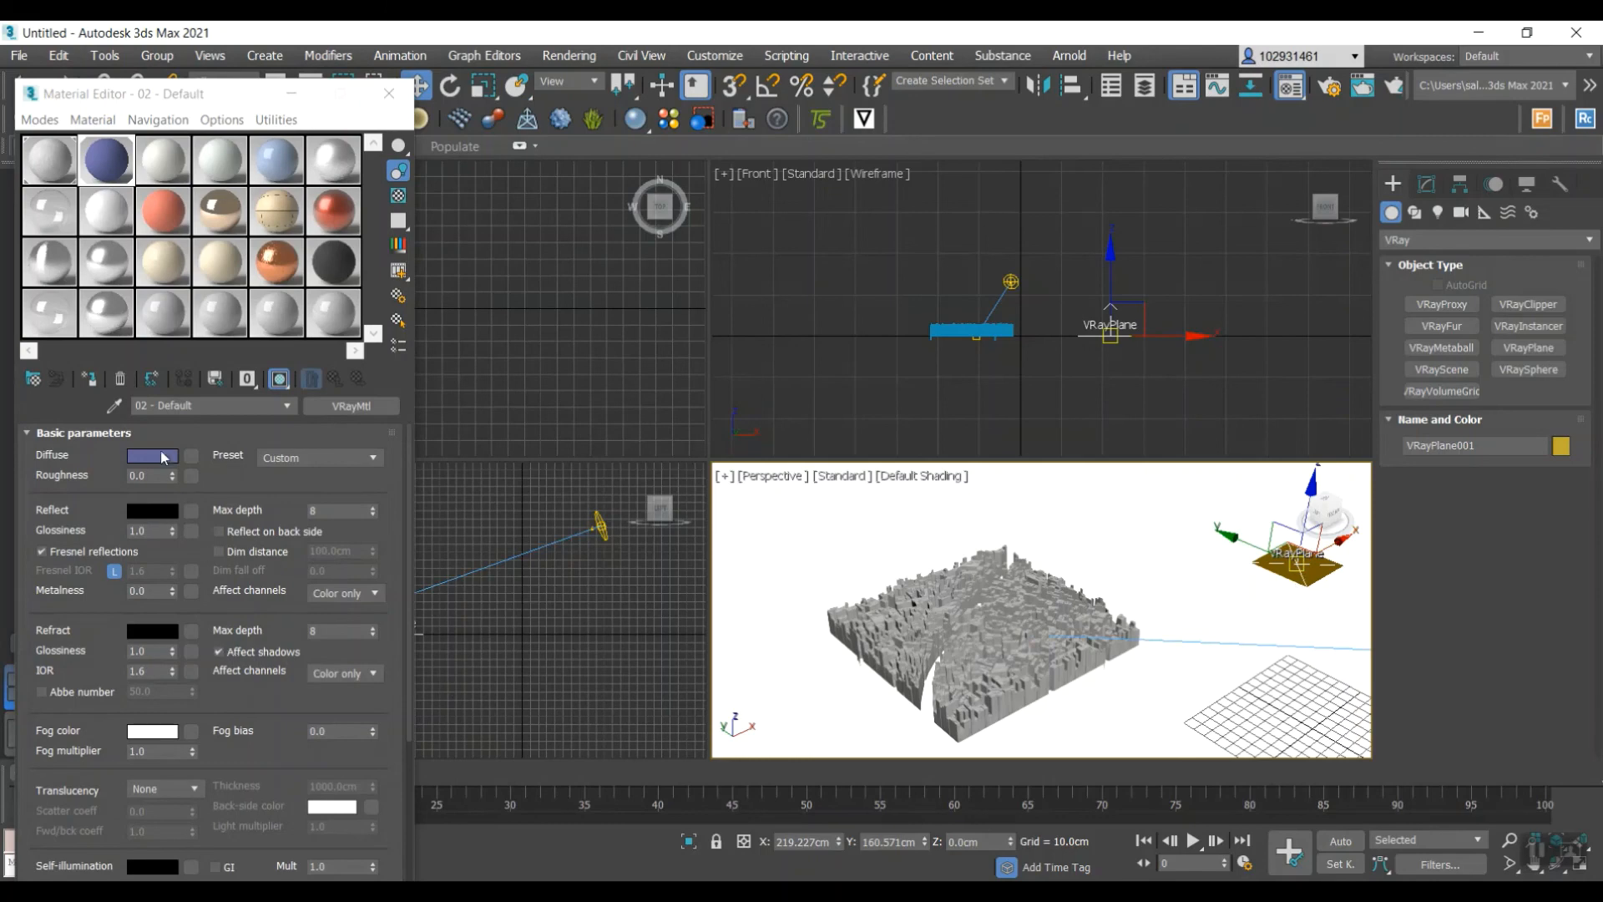
pyautogui.click(98, 384)
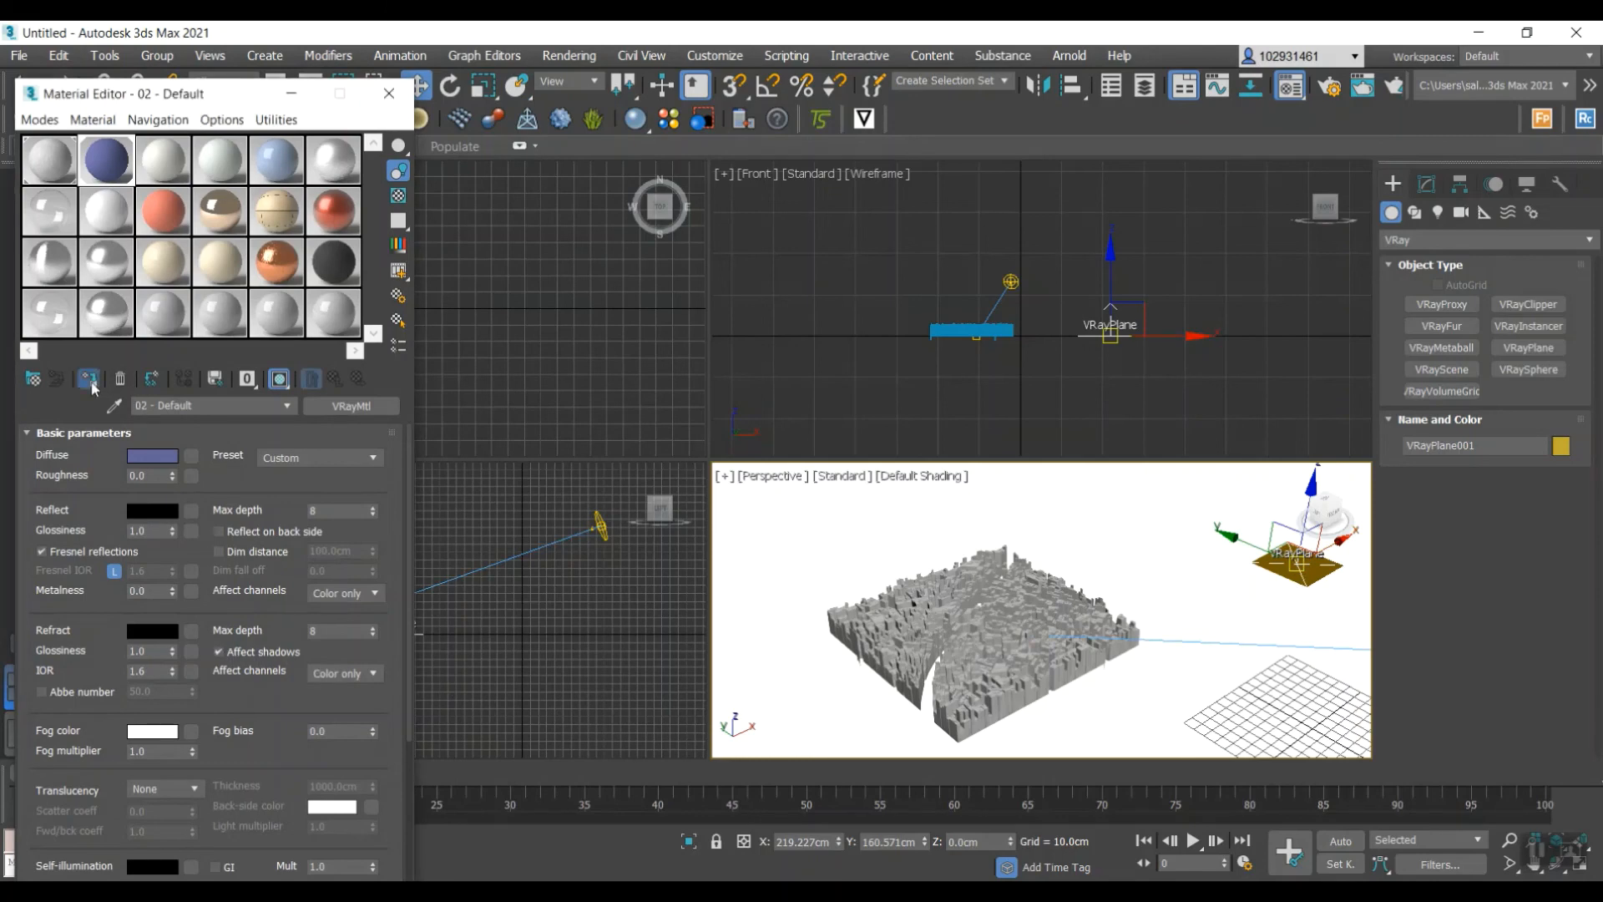
# - Render the city in the Perspective view from a closer raised angle and examine the buildings in the V-Ray Frame Buffer
pyautogui.scroll(3, 896, 656)
pyautogui.scroll(-3, 902, 654)
pyautogui.scroll(10, 926, 649)
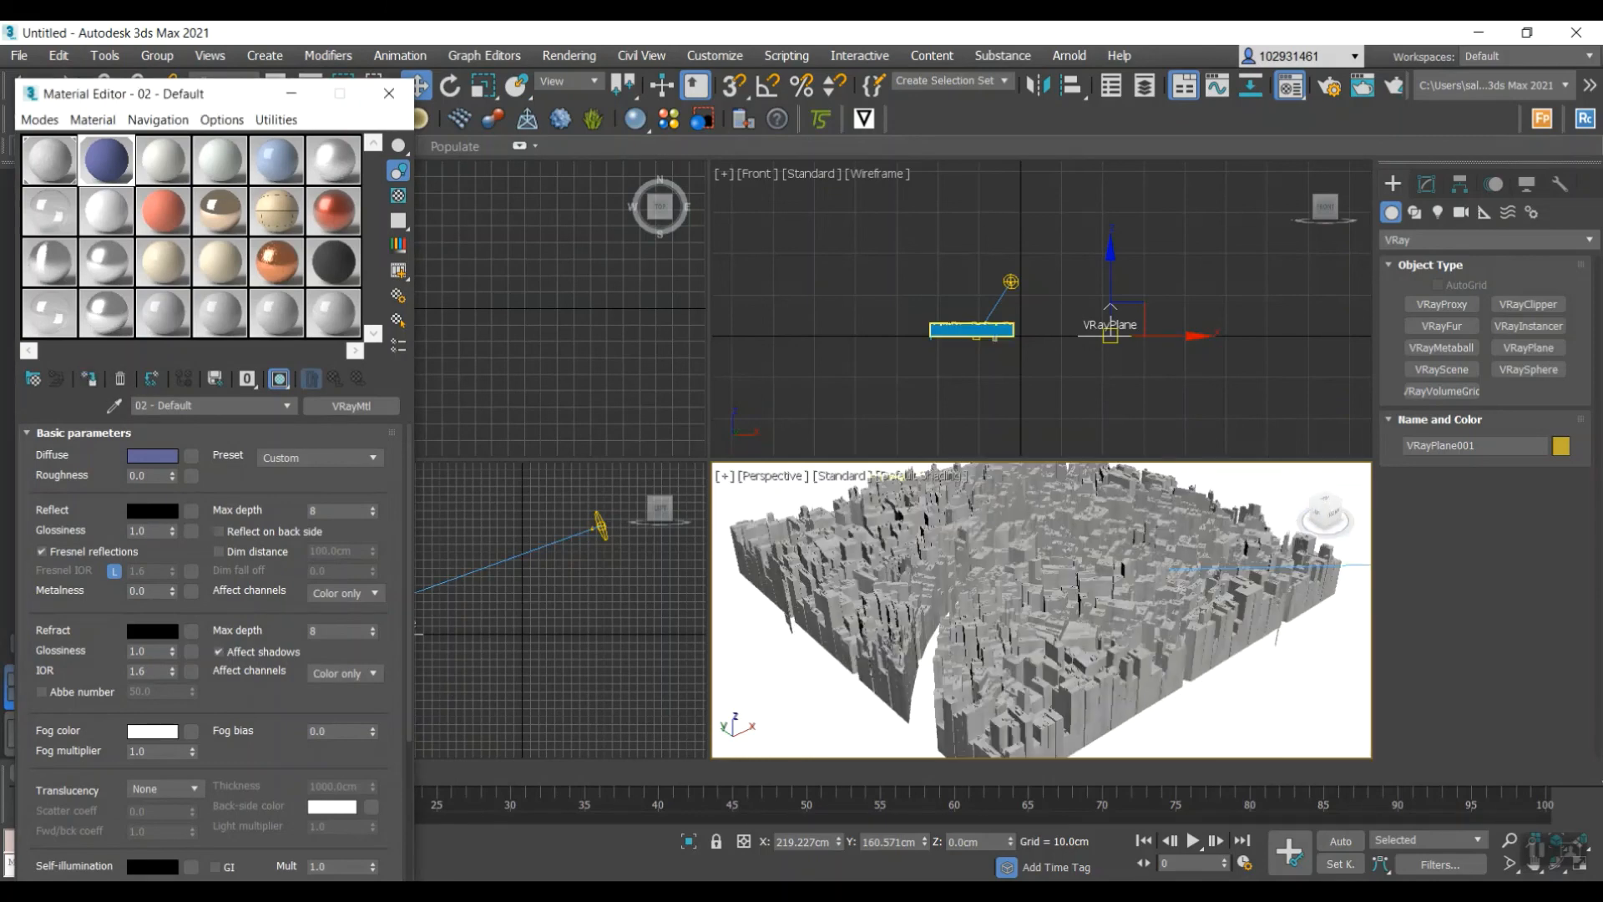
pyautogui.scroll(-1, 925, 649)
pyautogui.keyDown('alt'); pyautogui.moveTo(925, 648); pyautogui.dragTo(1085, 814, button='middle'); pyautogui.keyUp('alt')
pyautogui.keyDown('alt'); pyautogui.moveTo(1094, 672); pyautogui.dragTo(1064, 553, button='middle'); pyautogui.keyUp('alt')
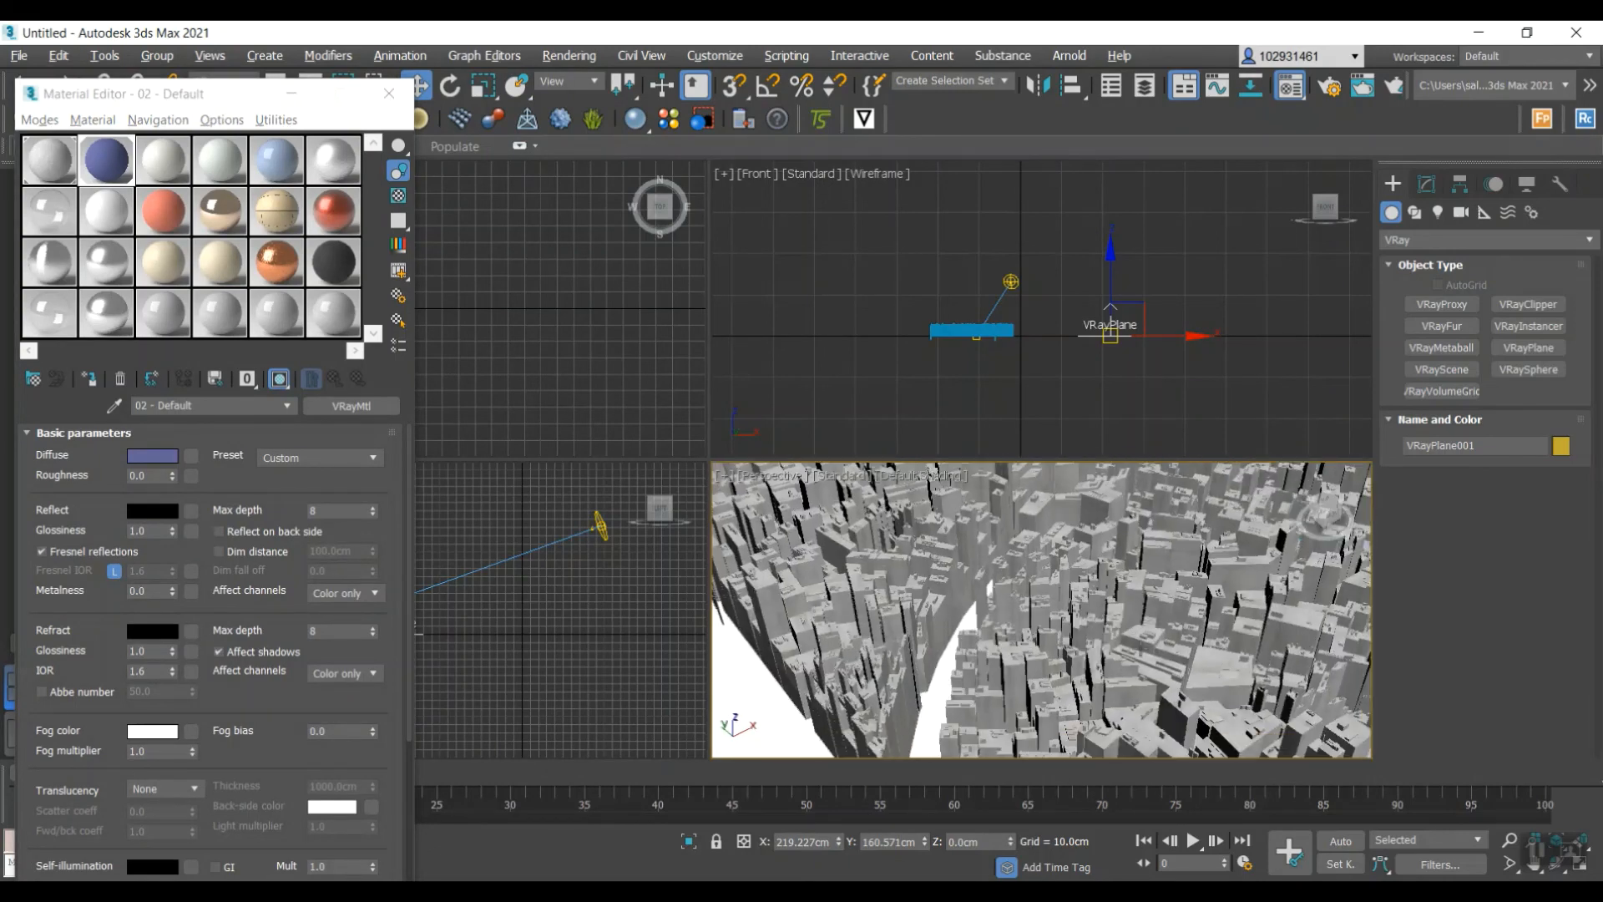
pyautogui.click(569, 55)
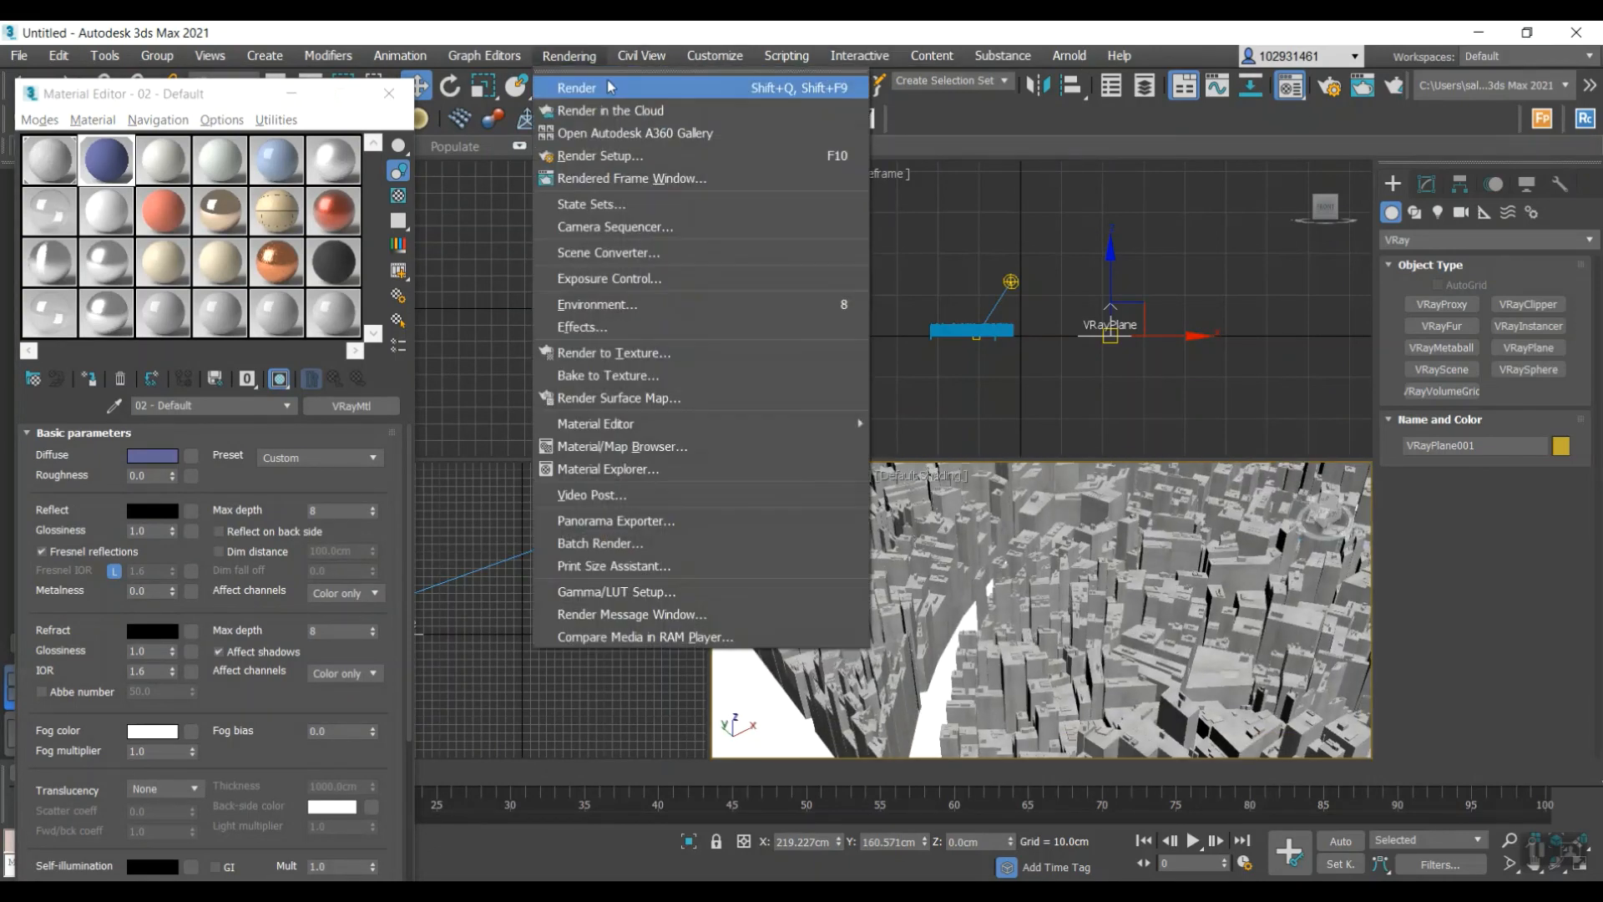
pyautogui.click(576, 100)
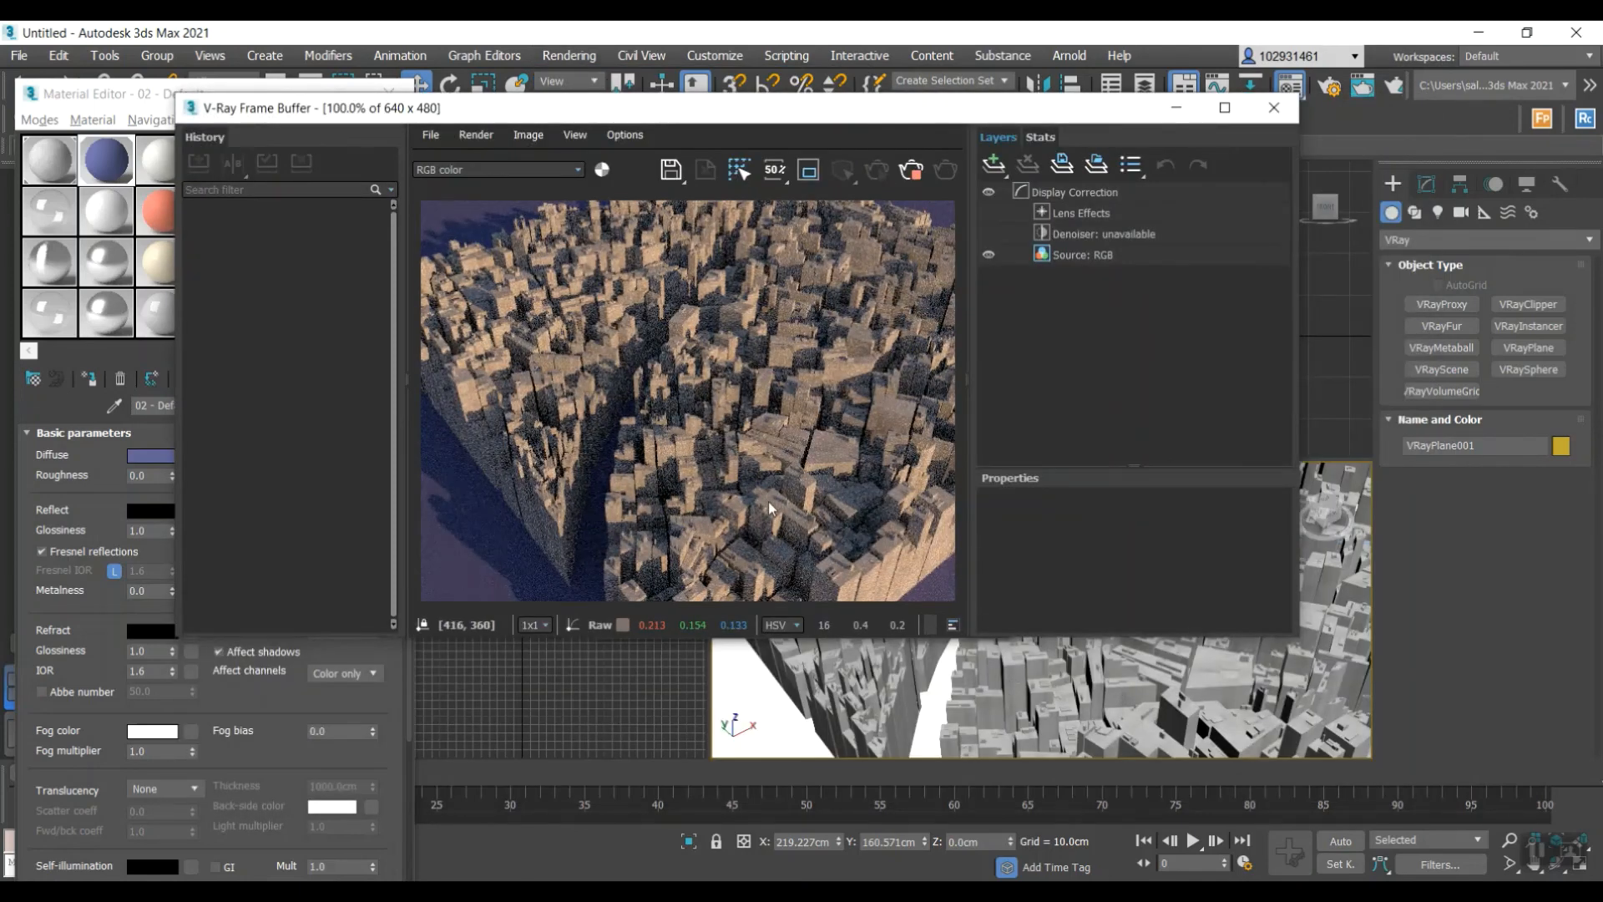
pyautogui.scroll(1, 733, 458)
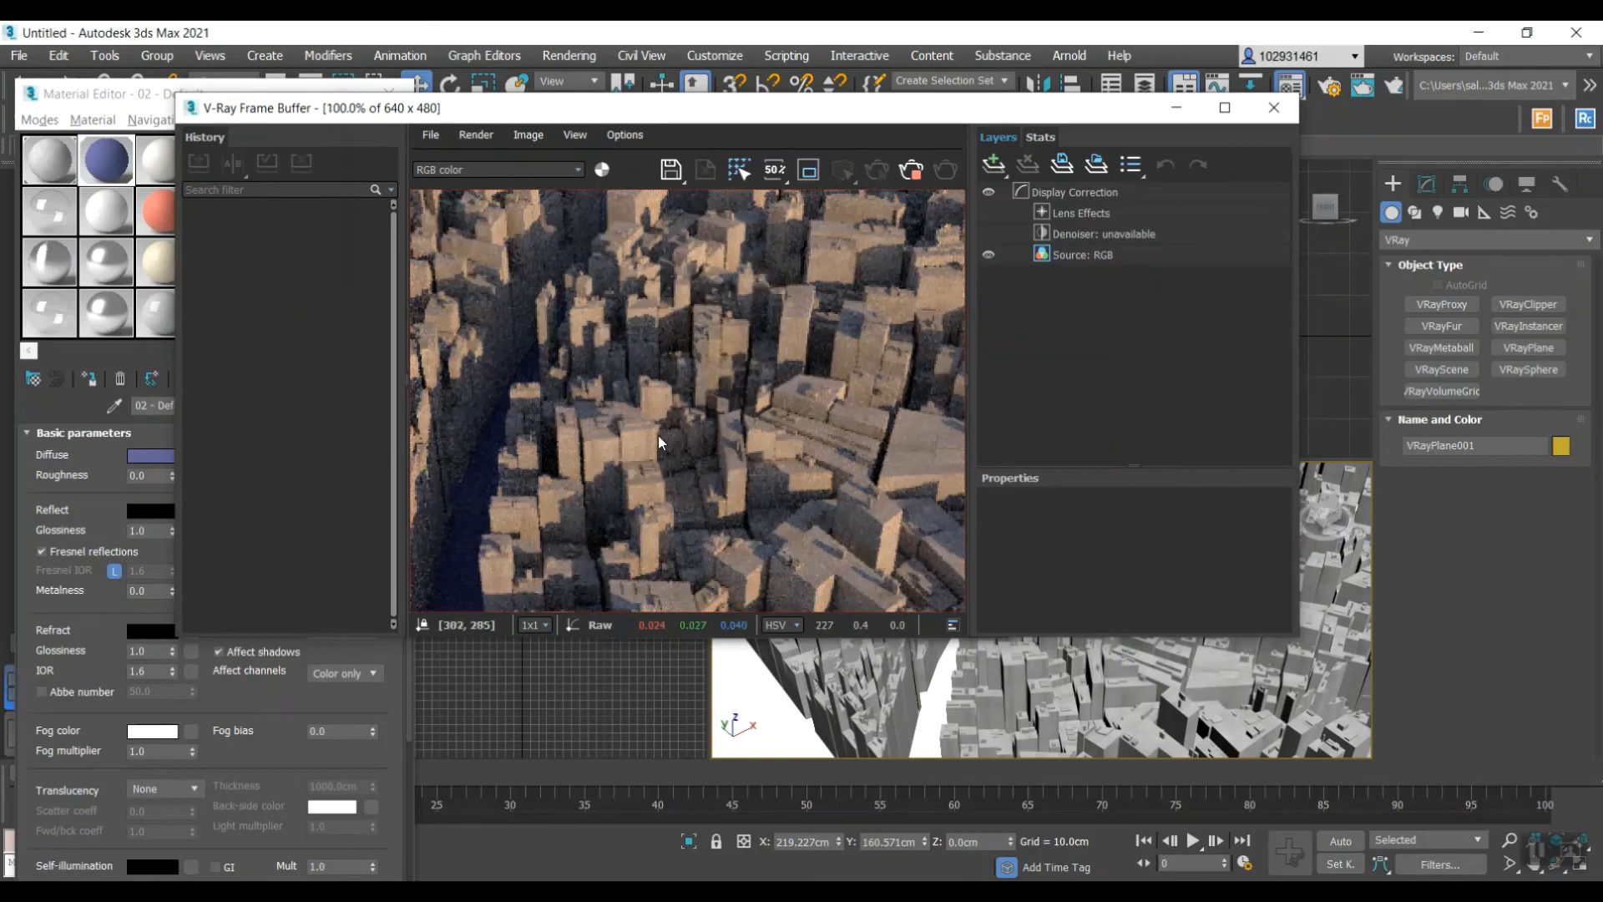
pyautogui.scroll(-2, 660, 430)
pyautogui.scroll(2, 664, 417)
pyautogui.scroll(-1, 671, 413)
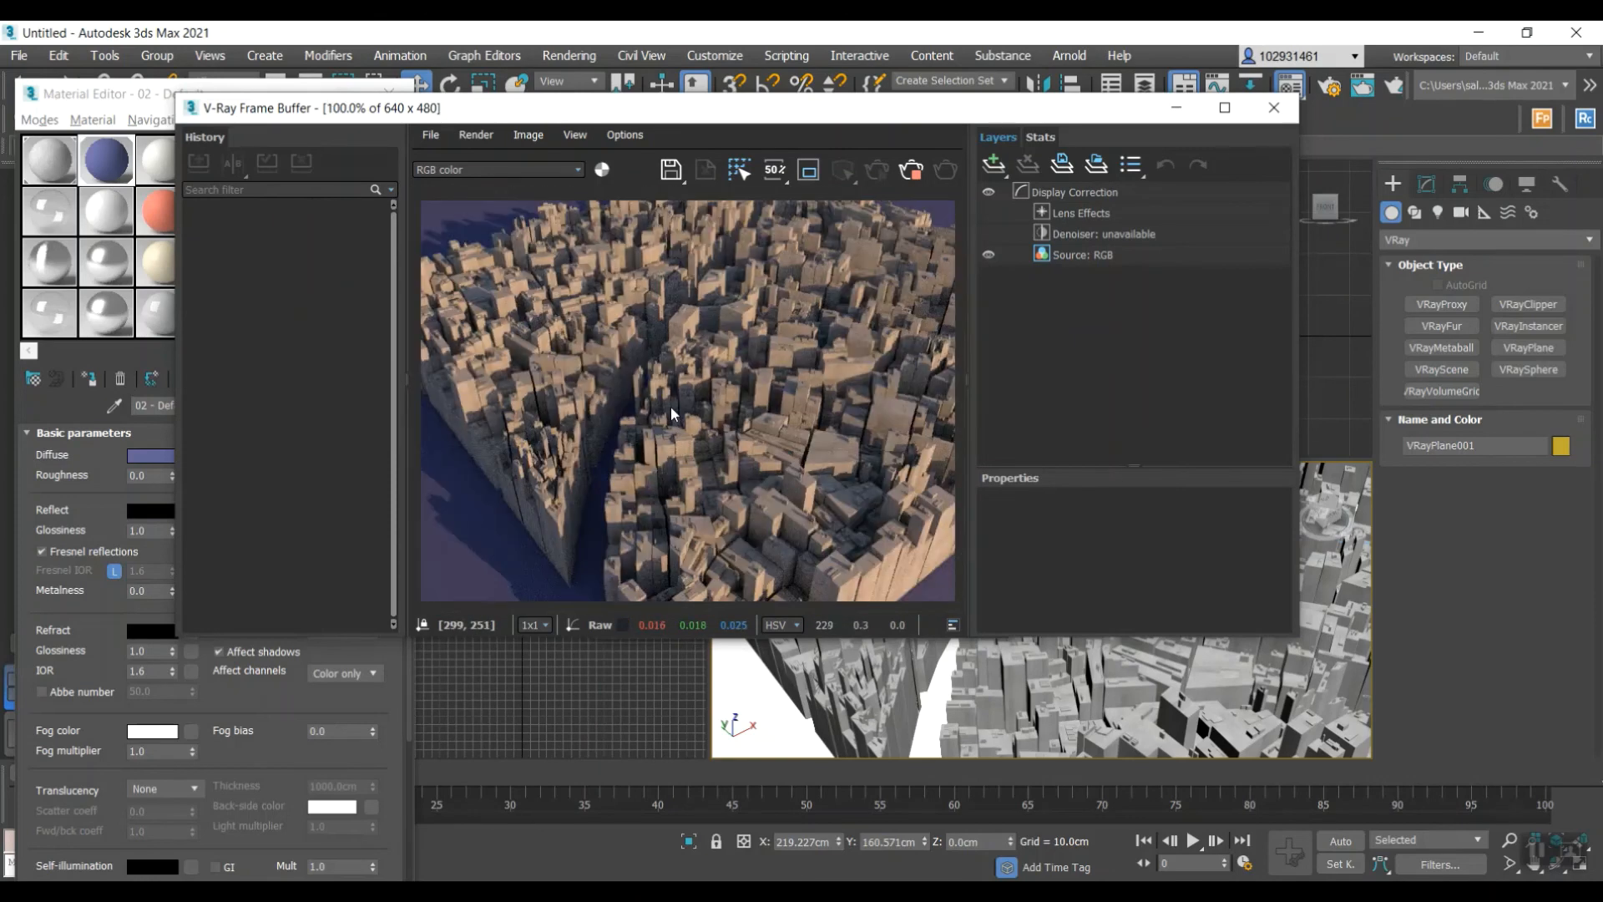